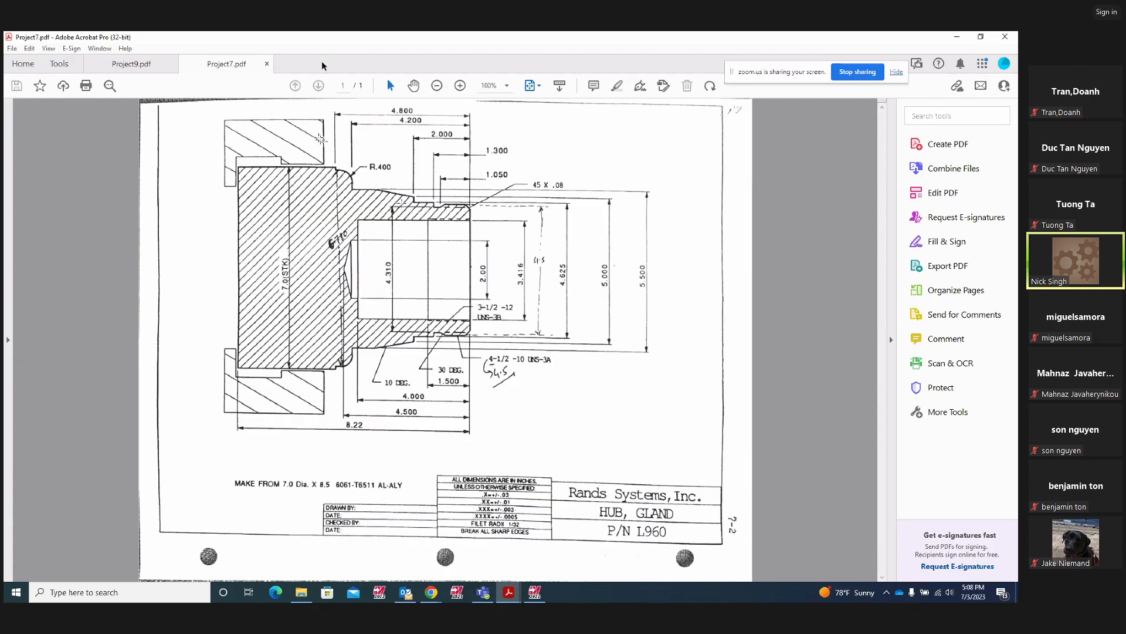
View the Project9.pdf drawing and return to the Project7.pdf drawing
click(131, 63)
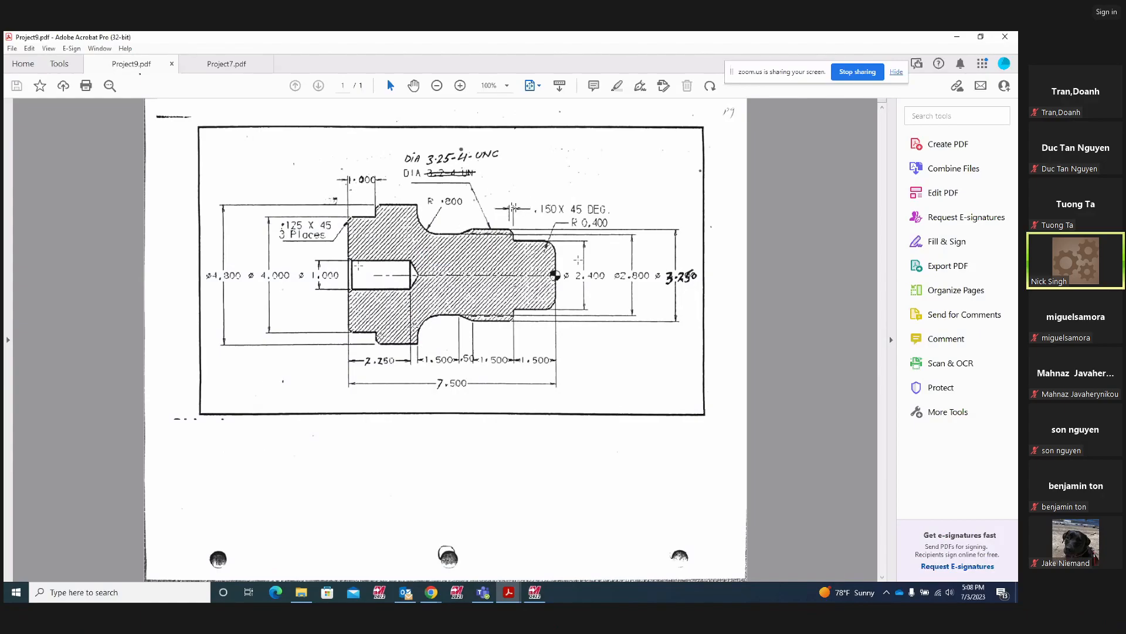
click(237, 66)
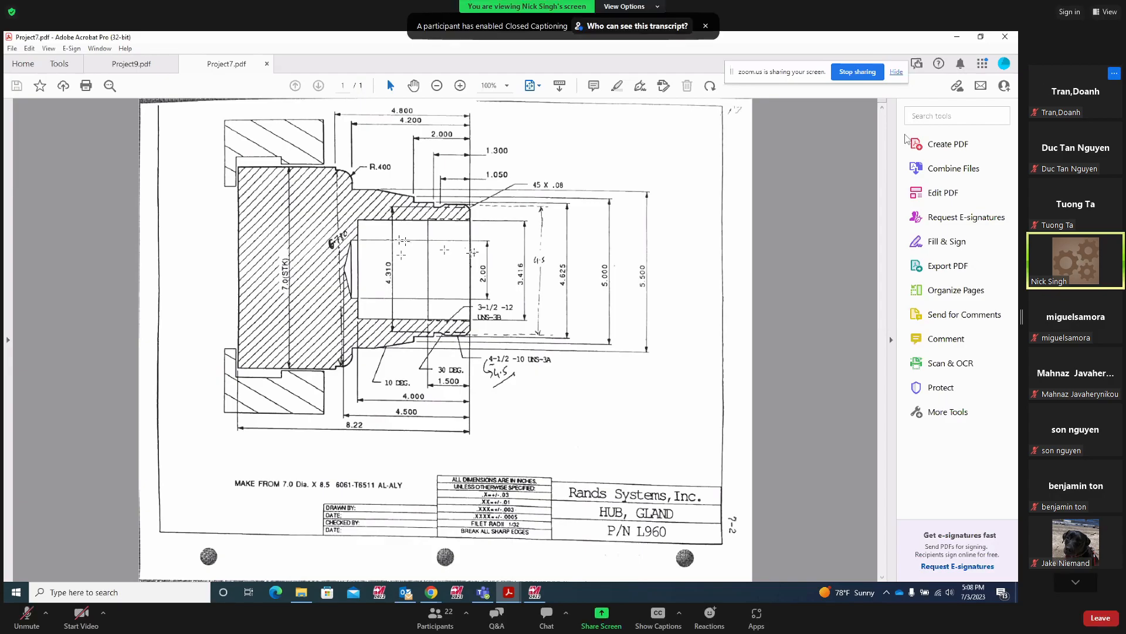
Leave full-screen meeting view, minimize the Zoom and OBS windows, and launch Mastercam 2022 from the desktop
double_click(747, 263)
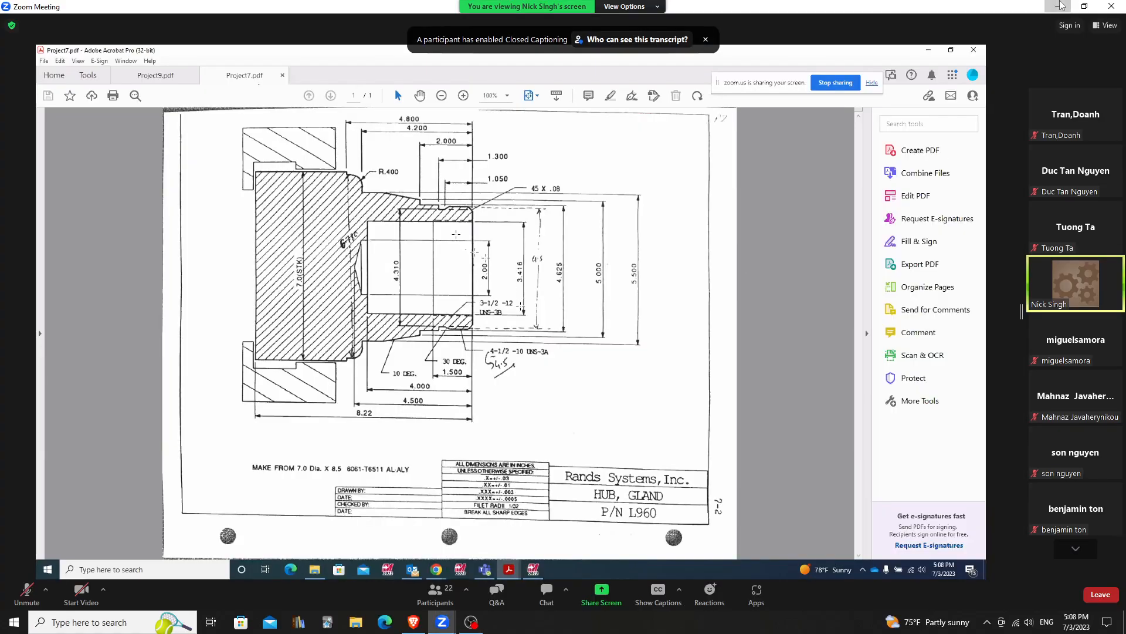
click(1058, 6)
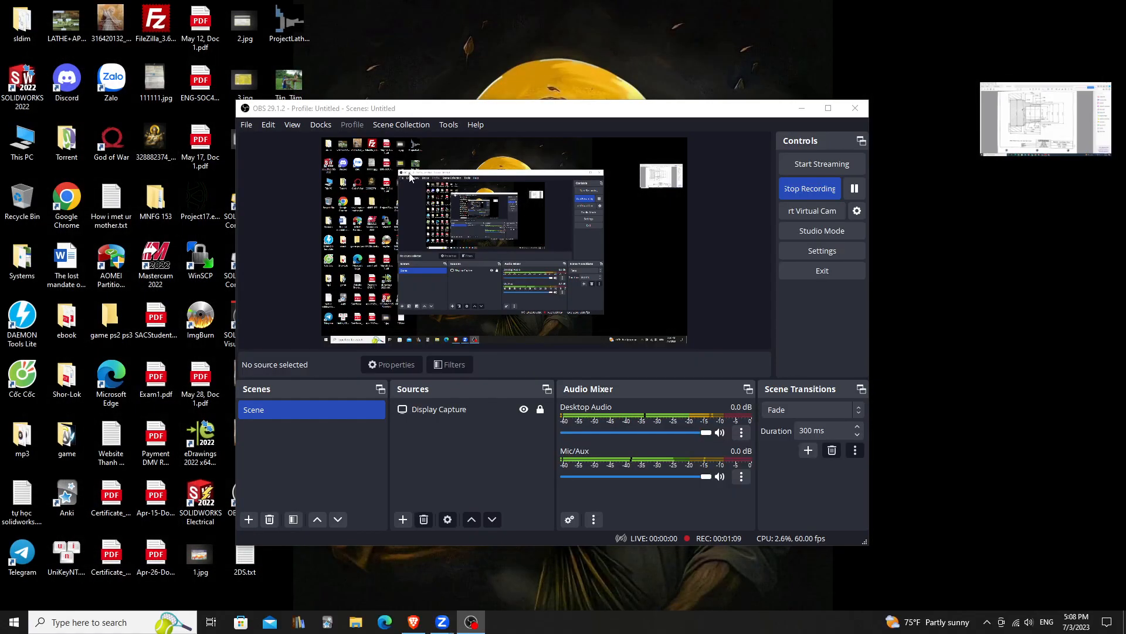
click(801, 108)
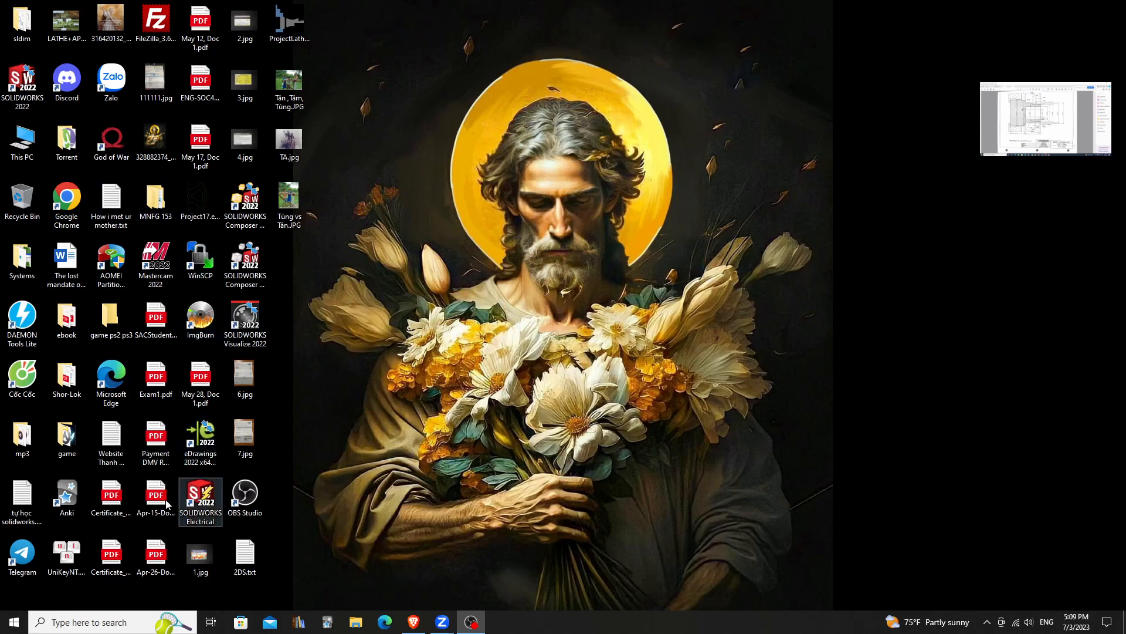
click(154, 261)
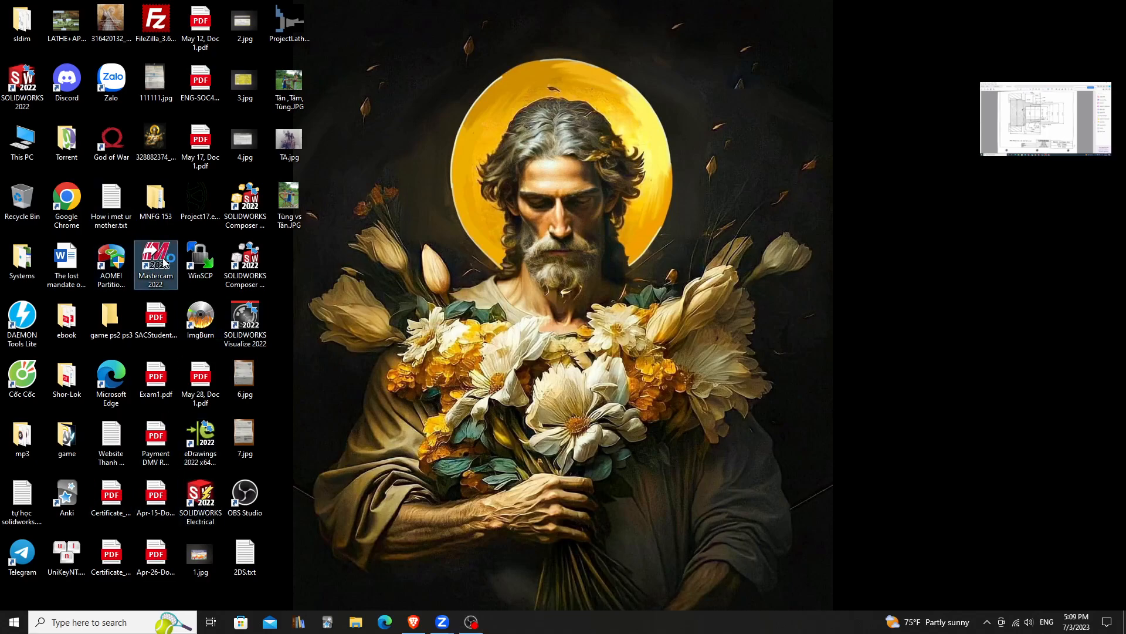
Restore the Zoom meeting, acknowledge its recording notice, and show the shared screen in full-screen view
mouse_move(445, 623)
click(506, 568)
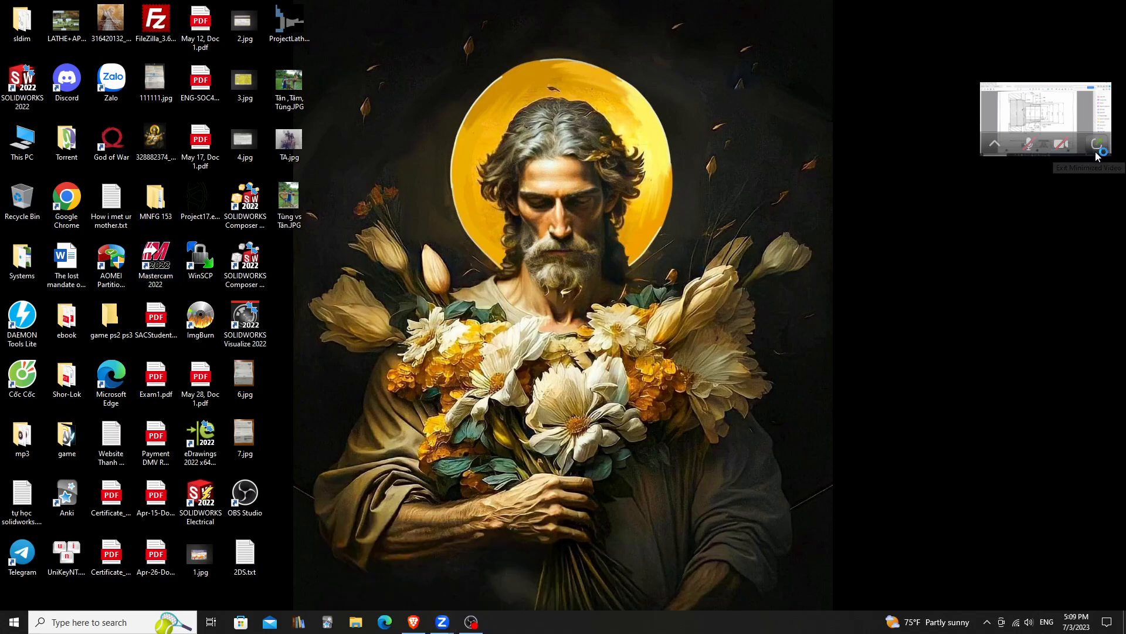
click(1098, 148)
double_click(526, 298)
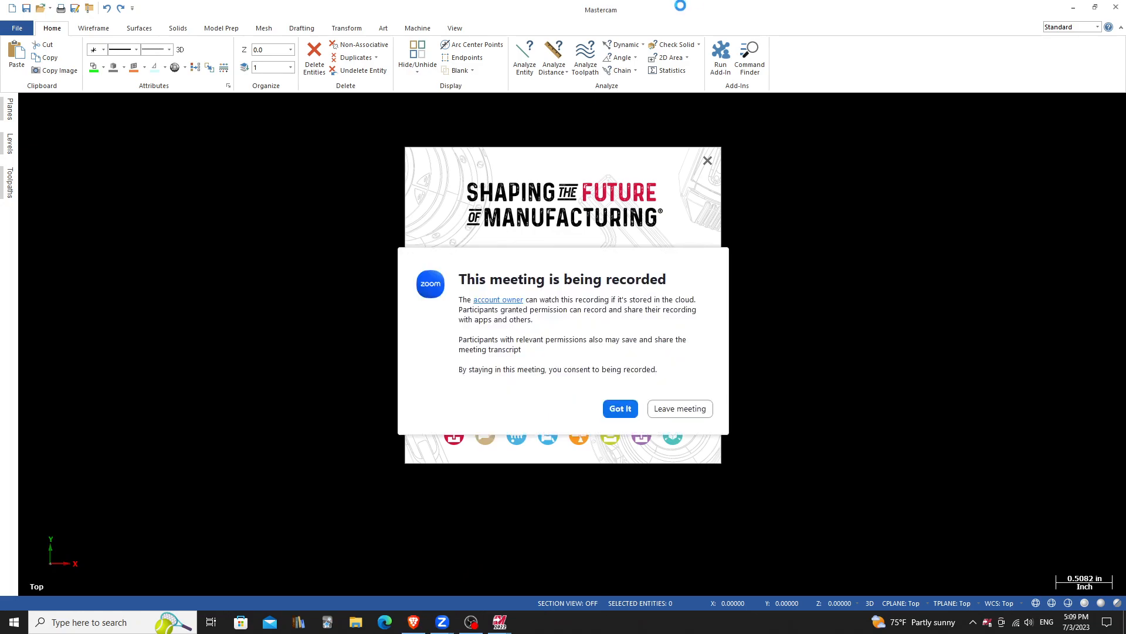
click(620, 407)
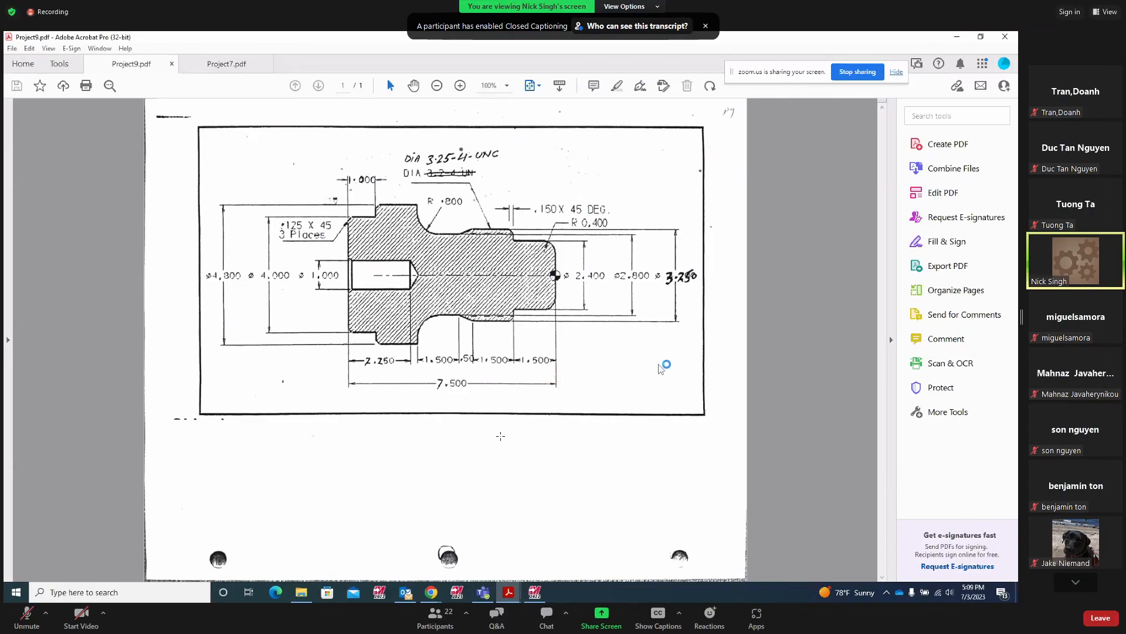
key(Escape)
double_click(672, 331)
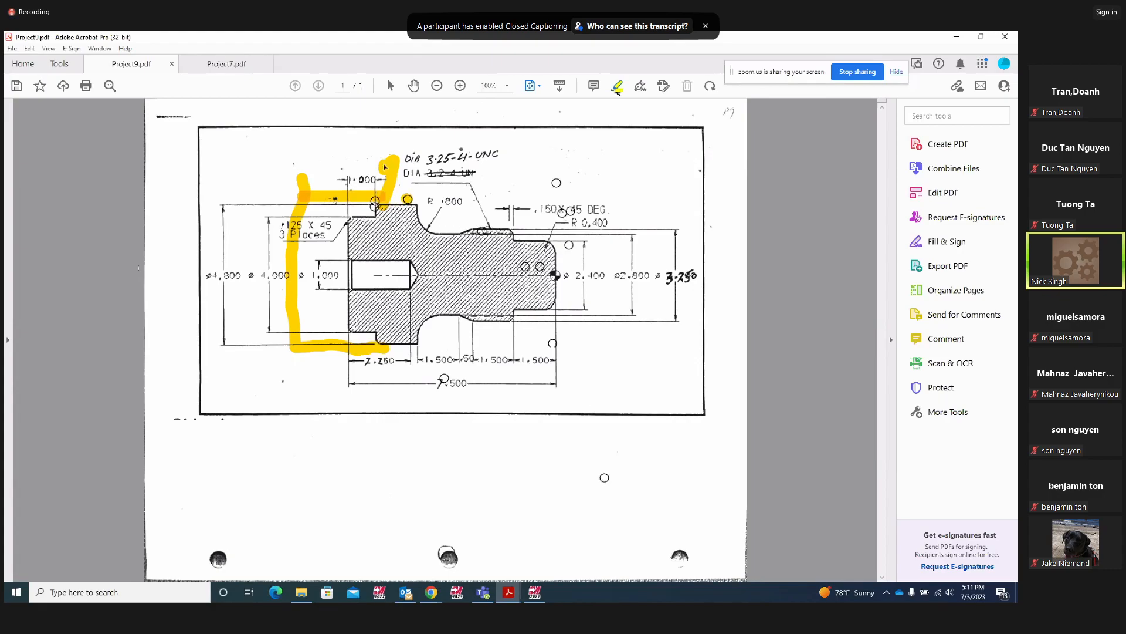
Highlight the area above and below the part, its large-end face, and the 1.000 bore's centerline in the Project9 drawing
drag(405, 199, 480, 202)
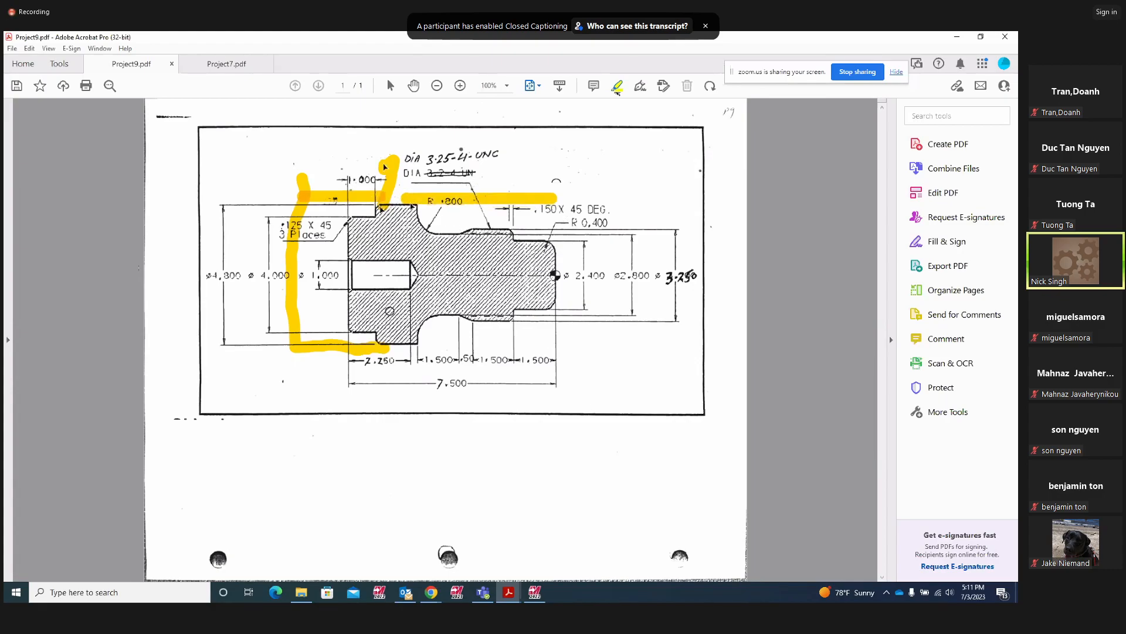
drag(404, 345, 543, 355)
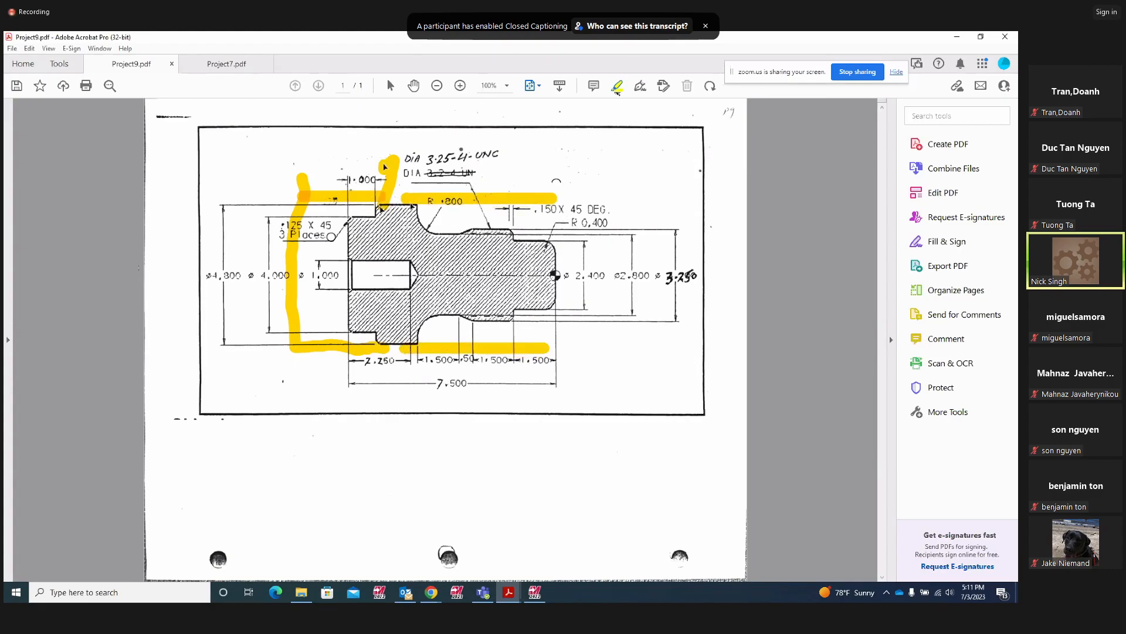
drag(341, 210, 338, 322)
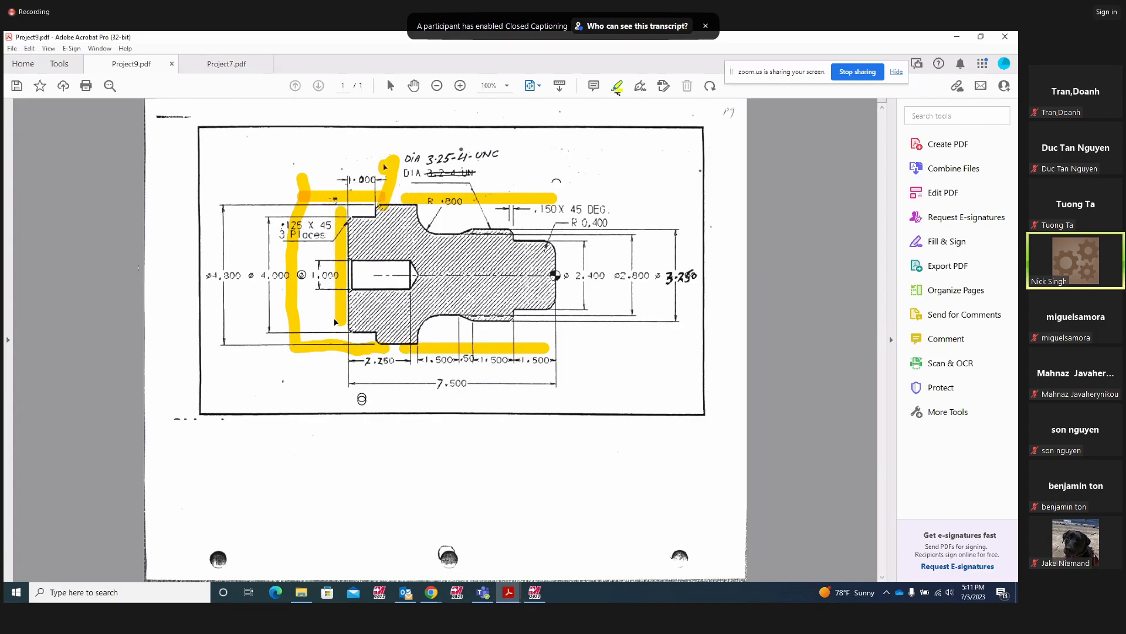
drag(246, 274, 352, 273)
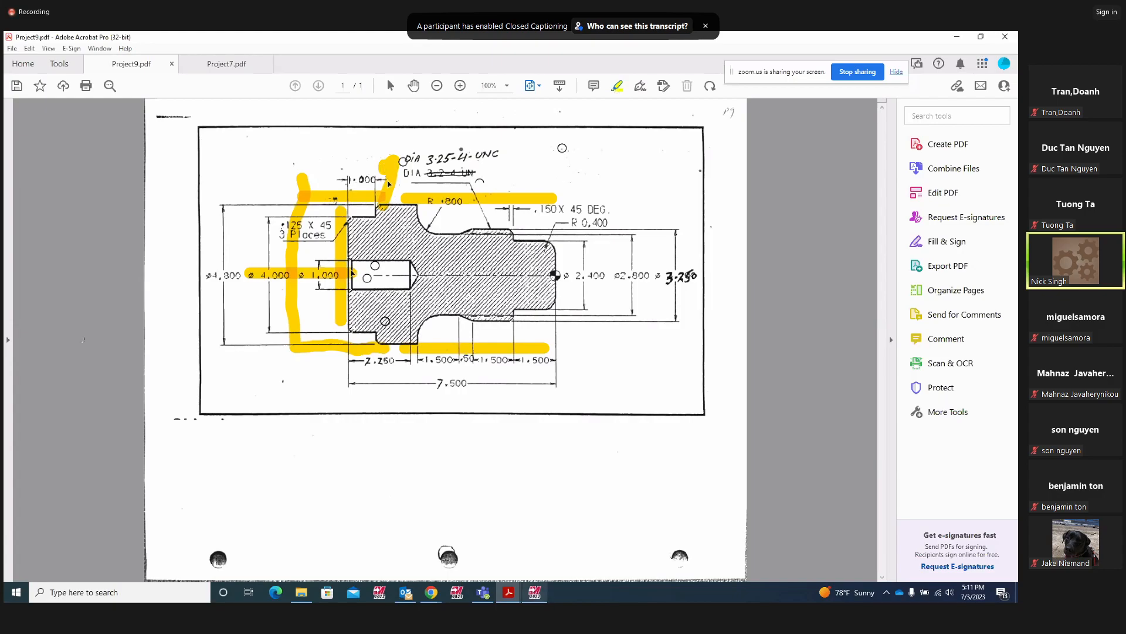
Switch to the PROJECT10 file in Mastercam and go through lathe operations 1 to 5, from facing to stock flip
mouse_move(534, 592)
click(519, 554)
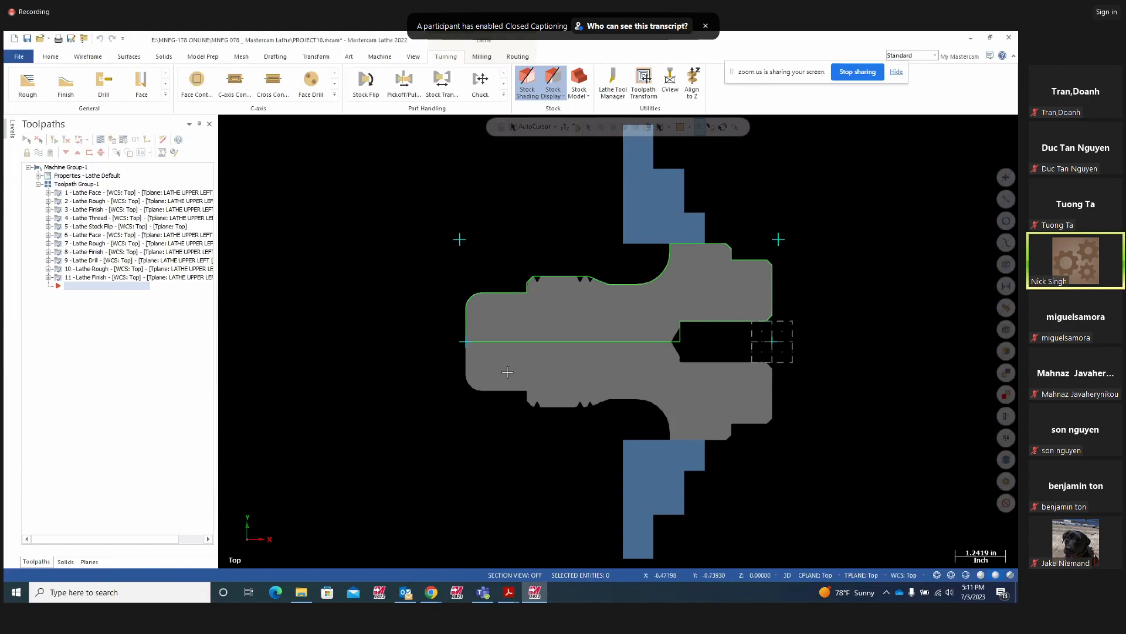
scroll(502, 371, down, 3)
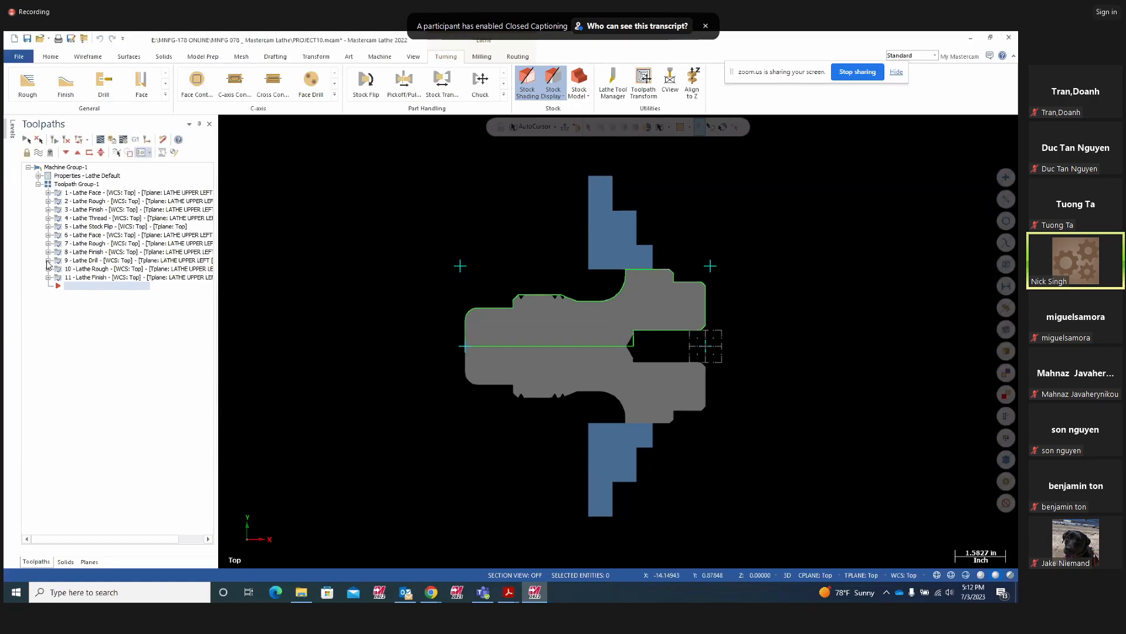
click(82, 192)
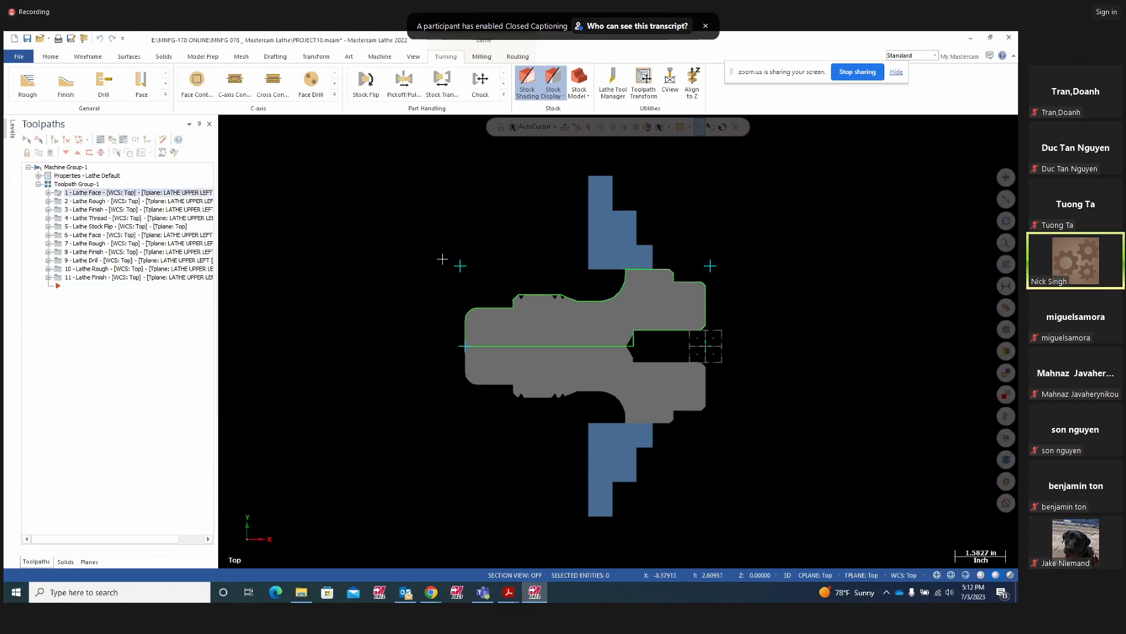
click(77, 202)
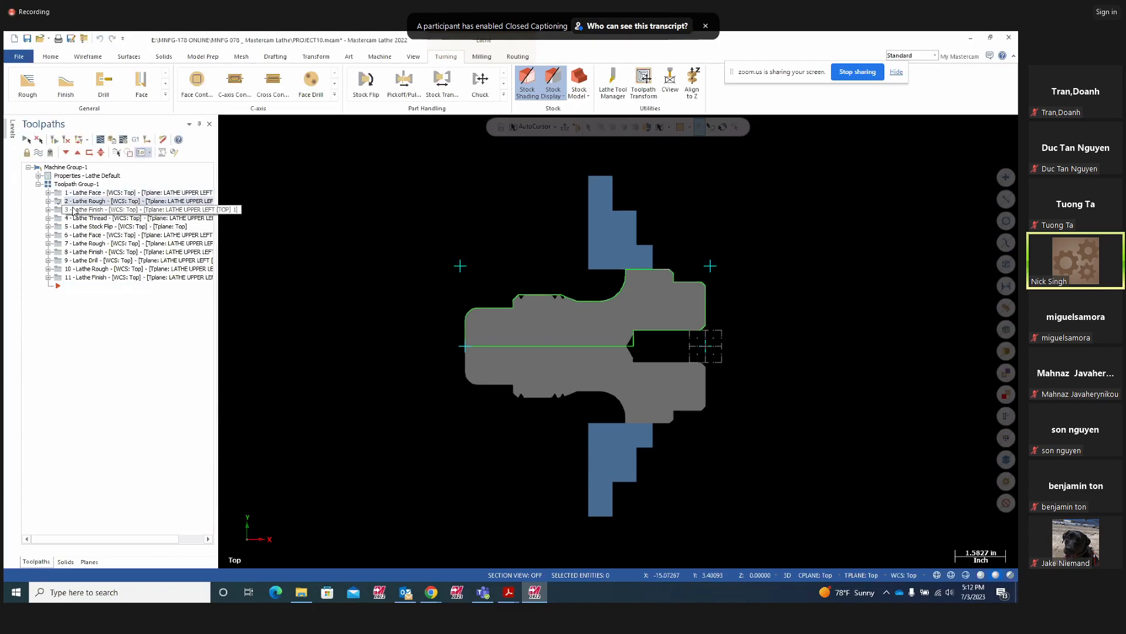
click(72, 209)
click(69, 218)
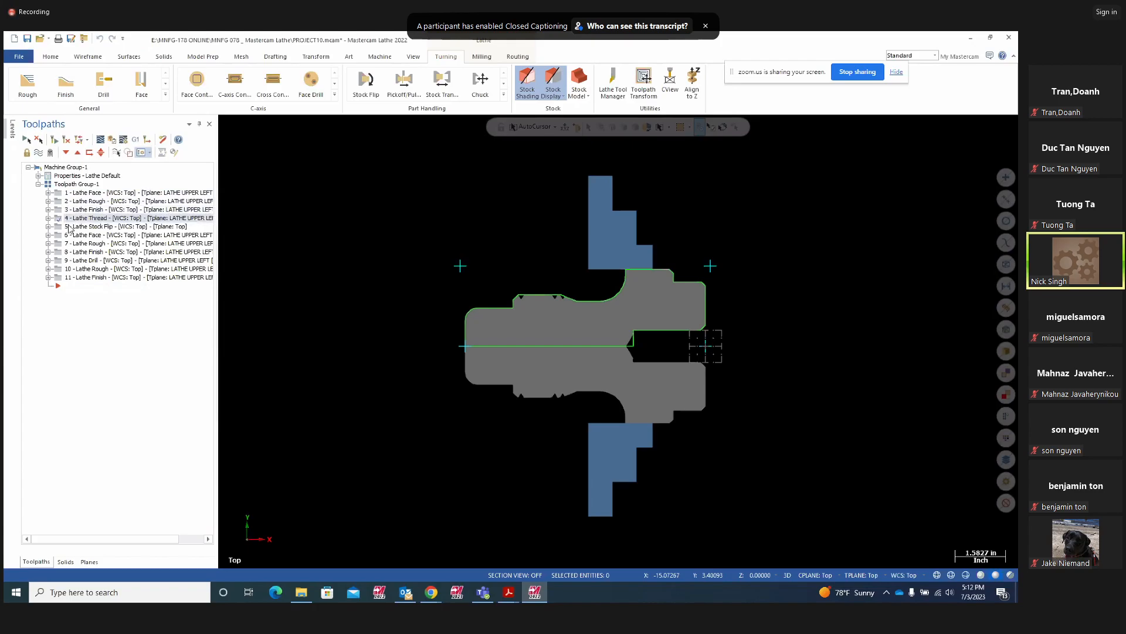
click(65, 227)
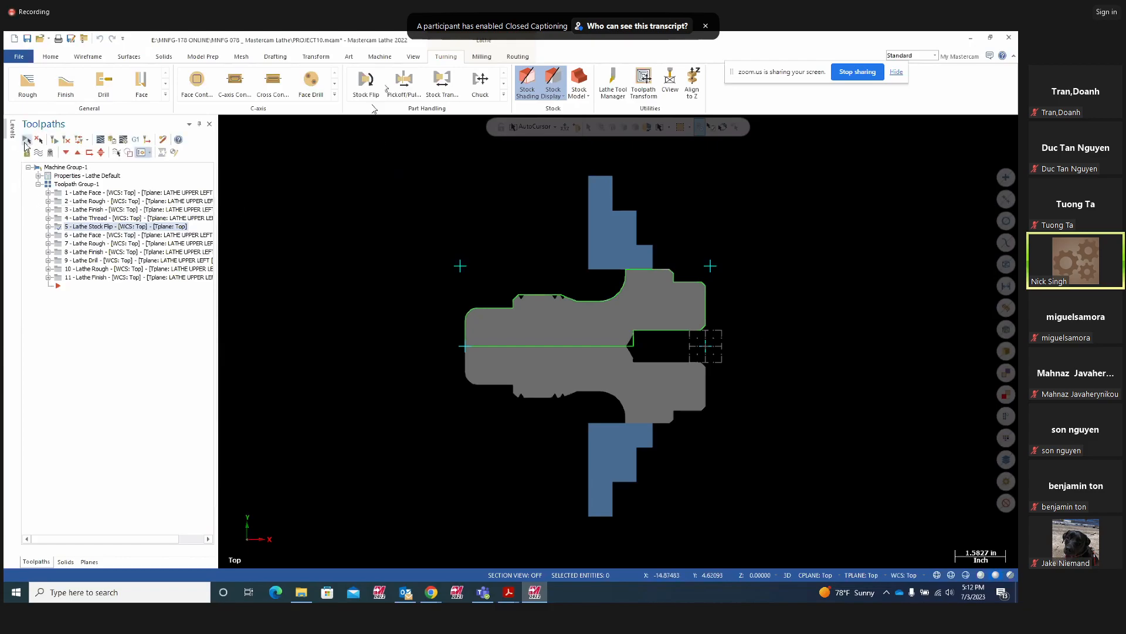
Start verification of the lathe toolpaths, recheck the operation list in Mastercam, and return to Mastercam Simulator
click(112, 140)
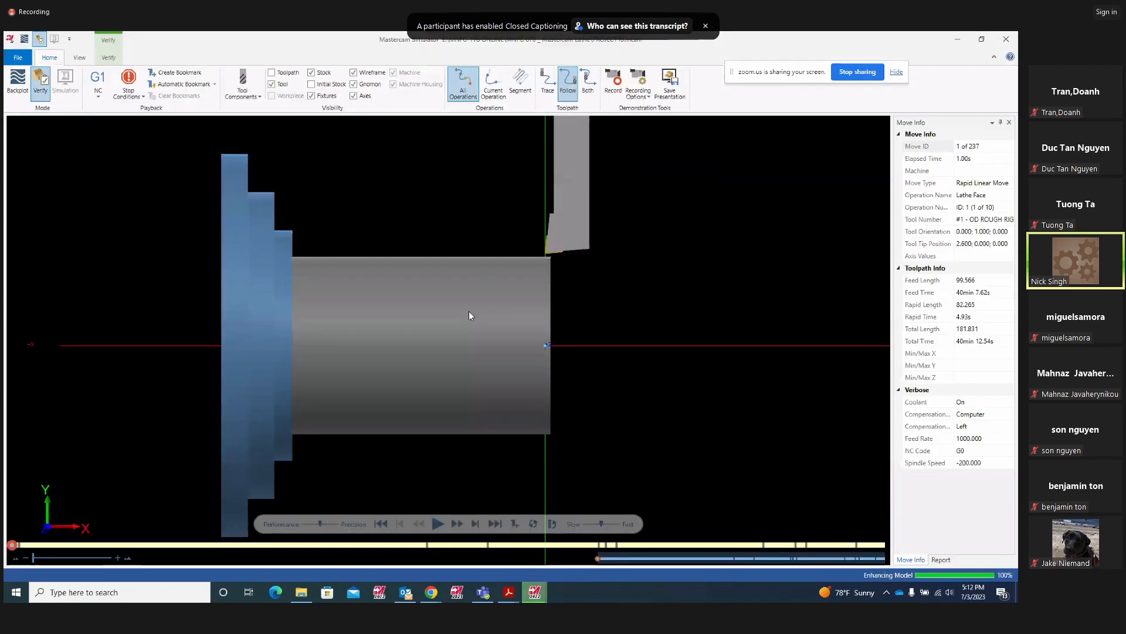
scroll(689, 315, down, 1)
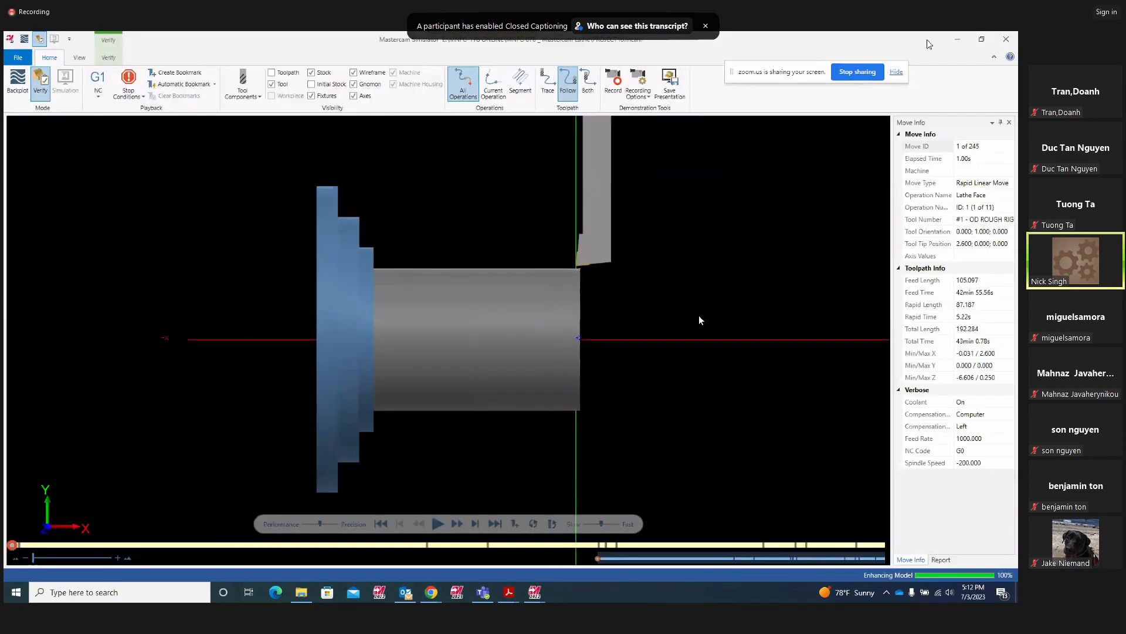
mouse_move(534, 597)
click(467, 541)
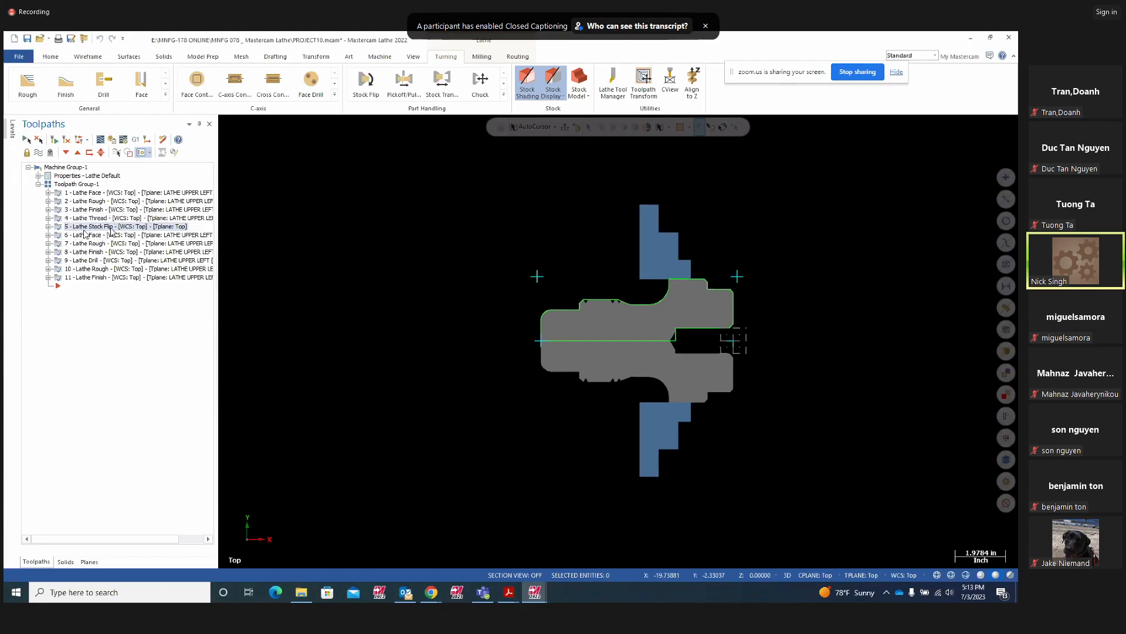
mouse_move(536, 594)
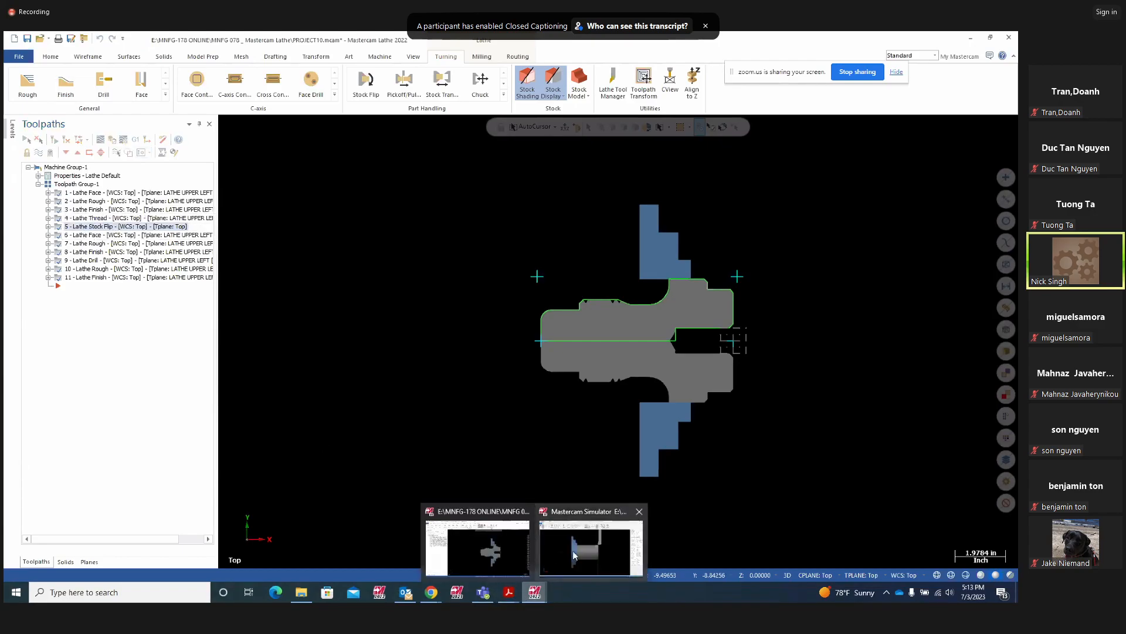
click(574, 555)
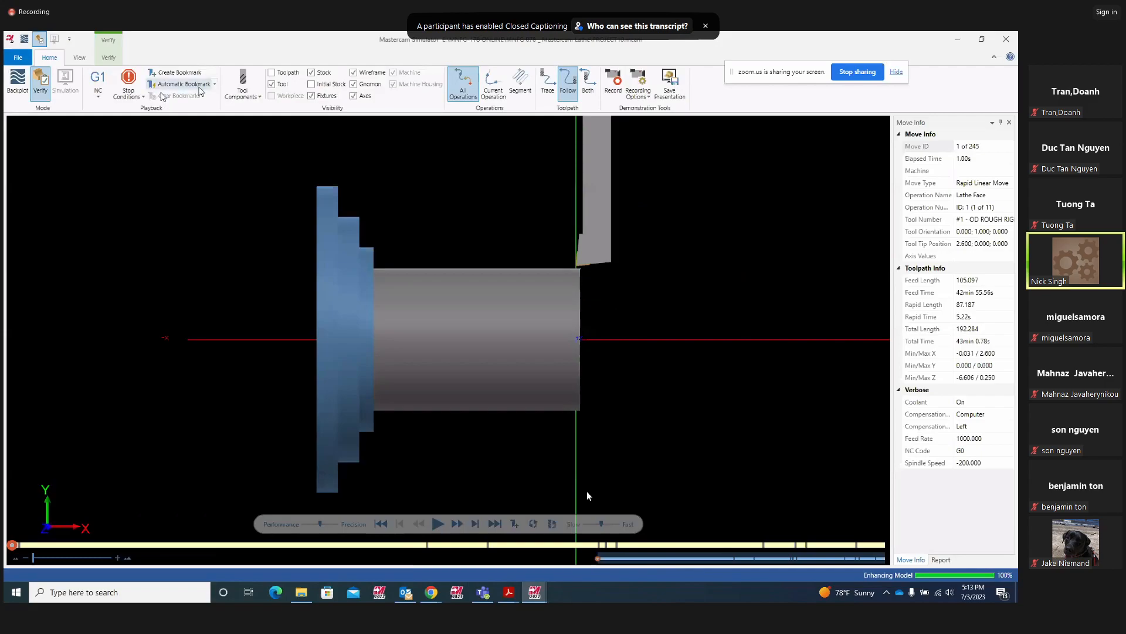
Set the simulation to stop at every operation change and tool change
click(143, 97)
click(130, 109)
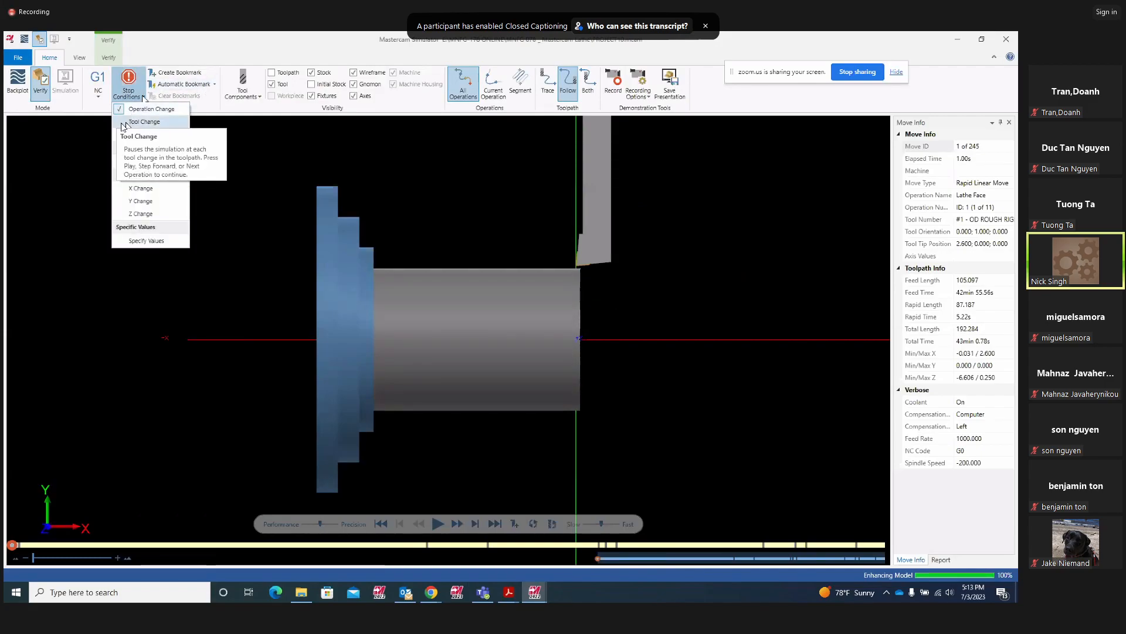
click(139, 122)
scroll(786, 289, down, 1)
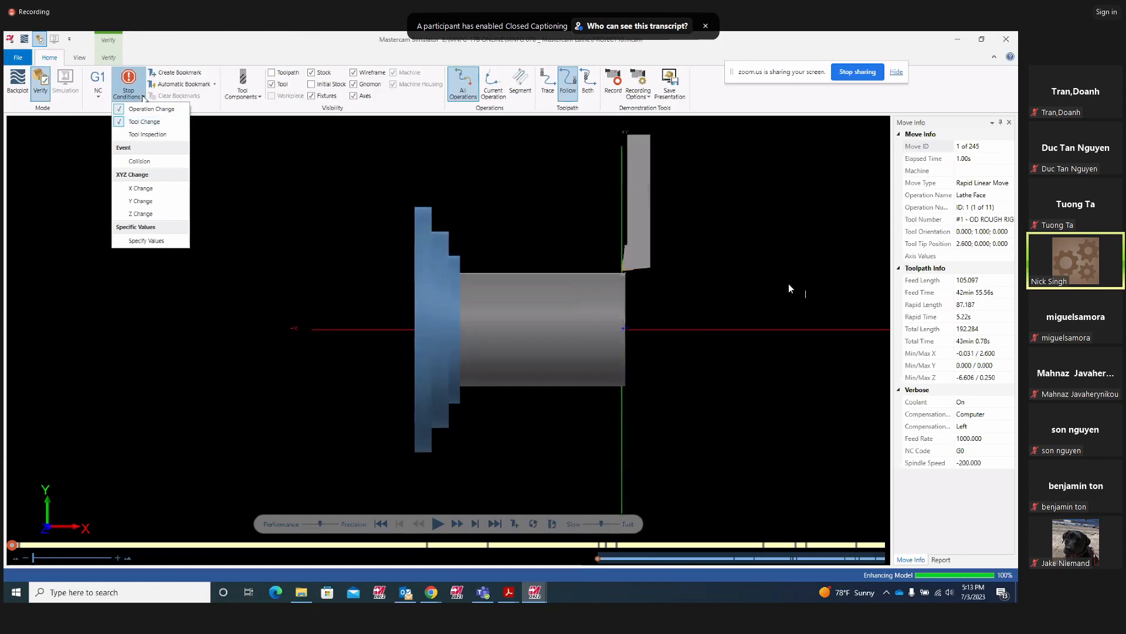
Reduce the playback speed and simulate the facing operation while viewing the stock at an angle
drag(601, 522, 590, 522)
click(457, 525)
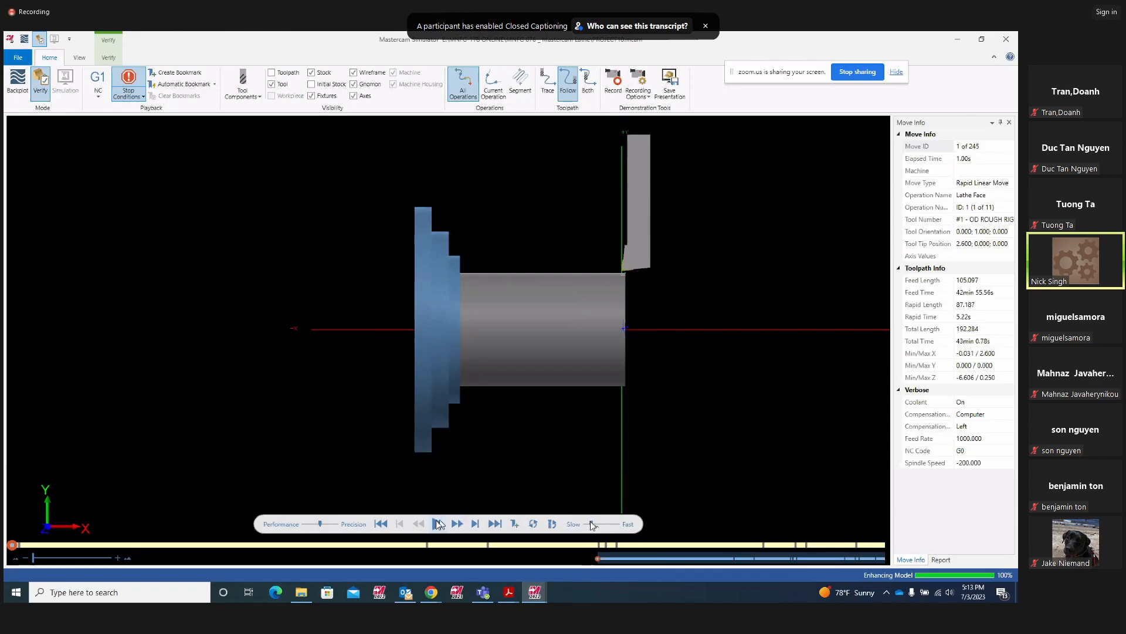
middle_drag(713, 418, 657, 424)
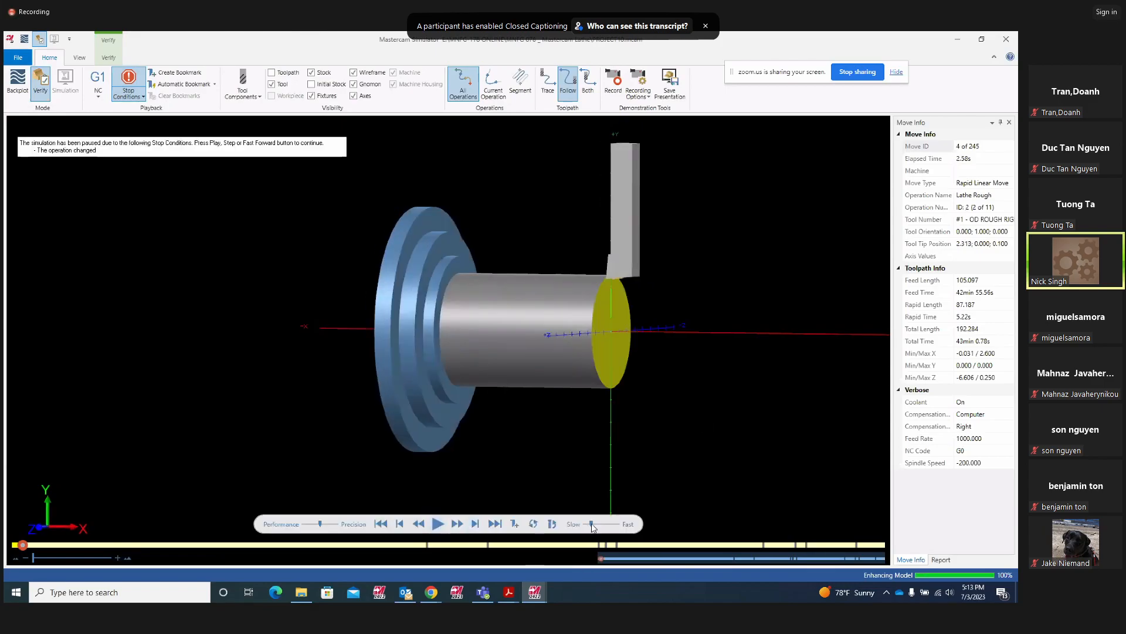
Slow the playback further and simulate the roughing and finishing operations, hiding the wireframe, then inspect the turned stock near the chuck
drag(592, 525, 589, 525)
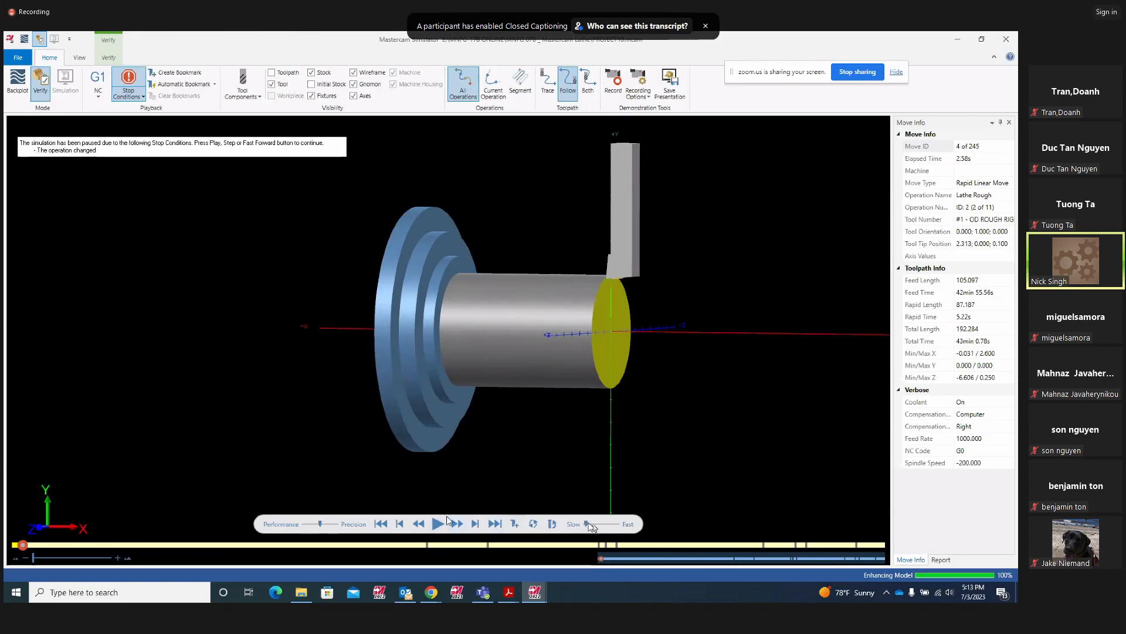
click(438, 523)
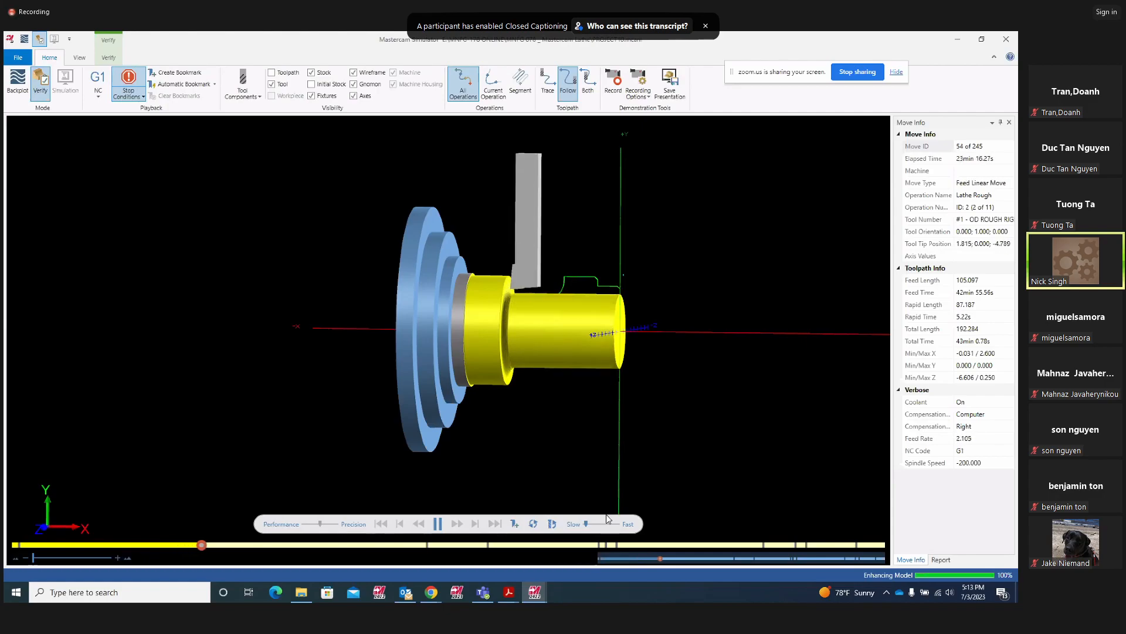
click(353, 73)
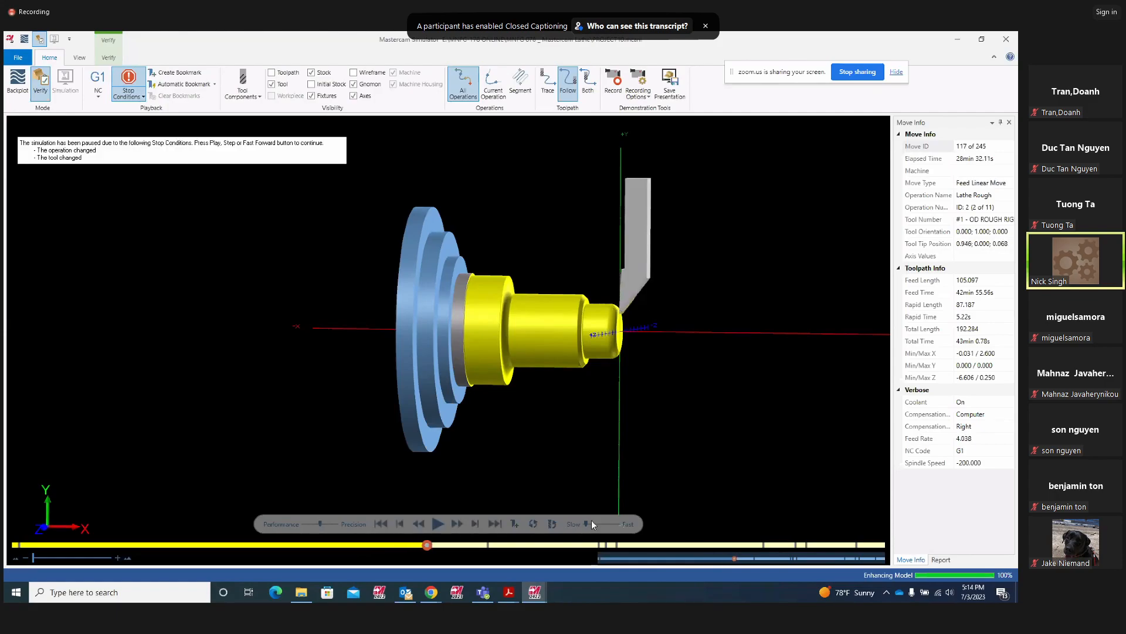
click(438, 525)
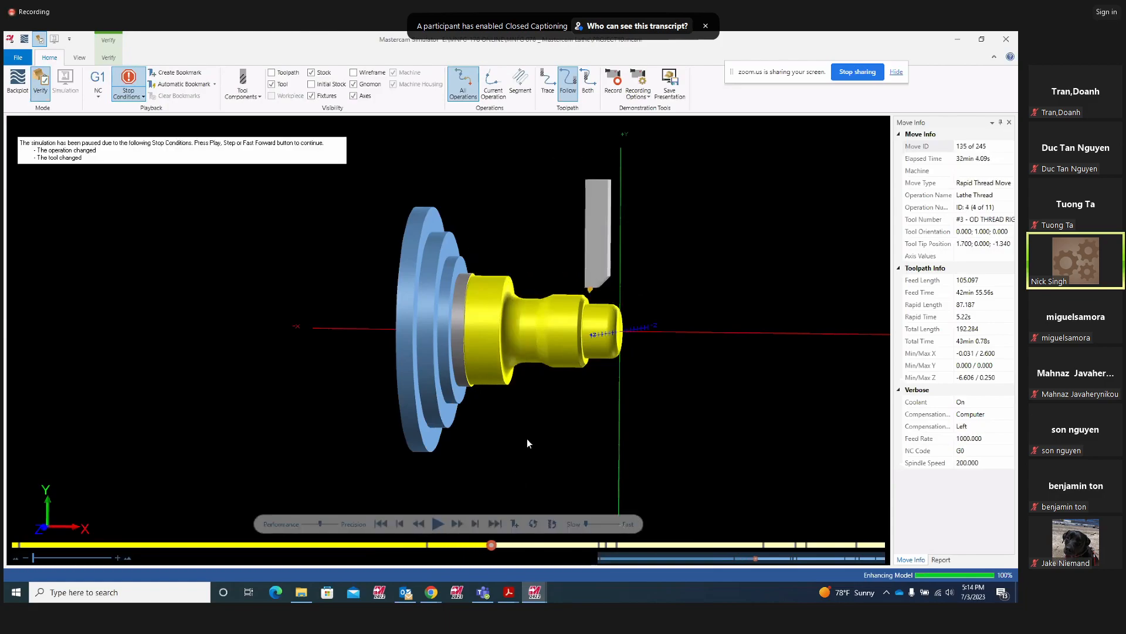
middle_drag(487, 319, 491, 318)
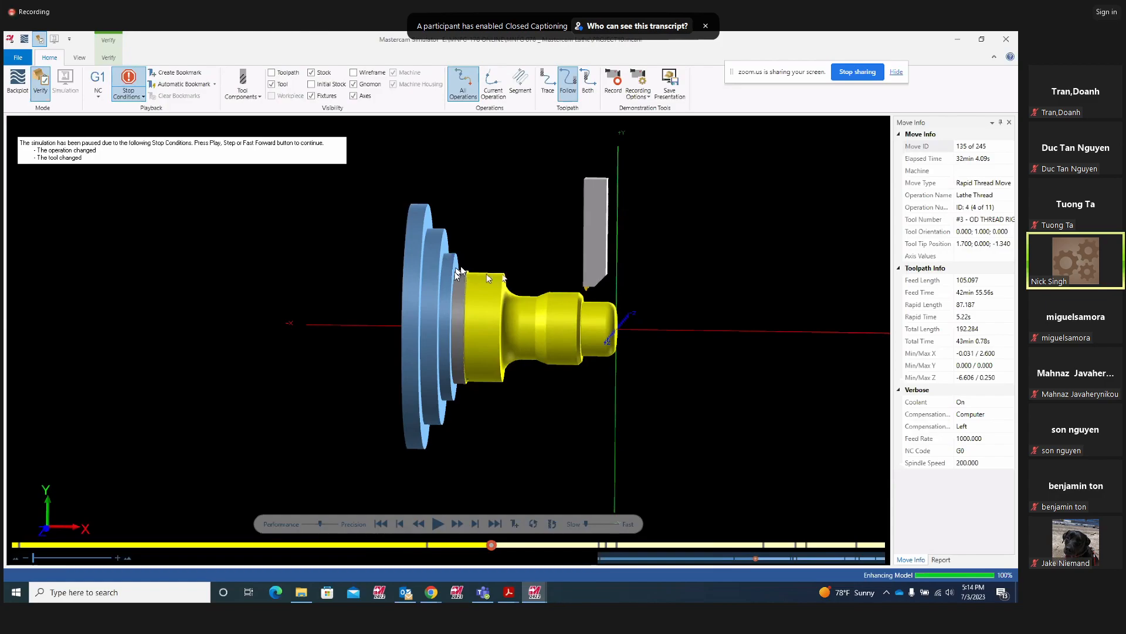
middle_drag(457, 271, 465, 272)
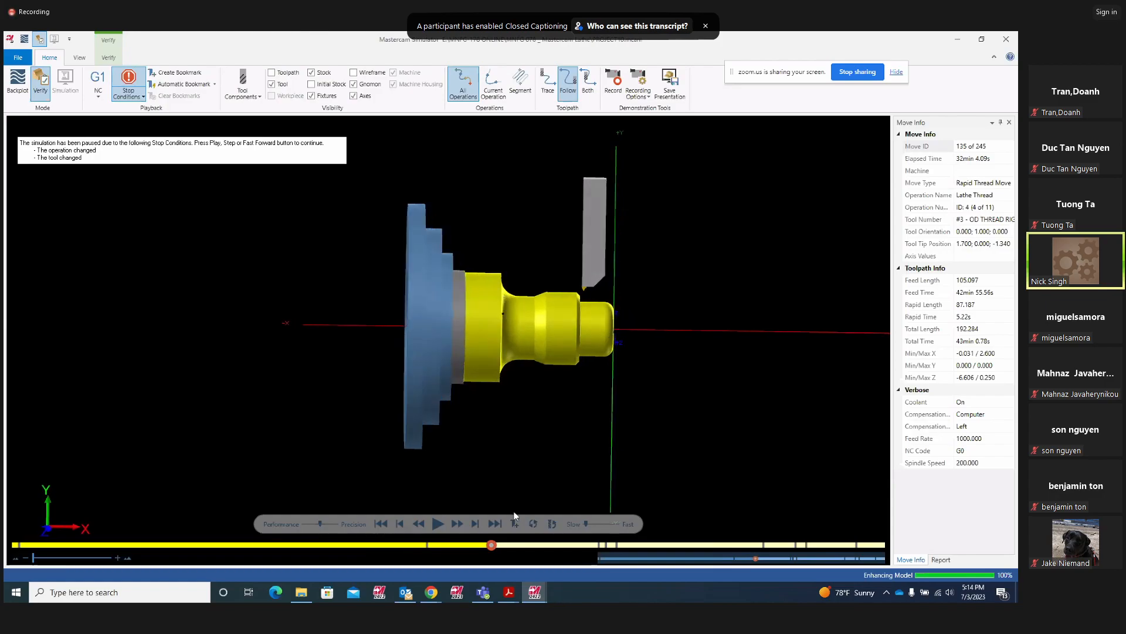
Switch to the Project9 PDF in Acrobat, highlight the dividing line at the large flange, and circle the first-side features from flange to threaded end
mouse_move(512, 595)
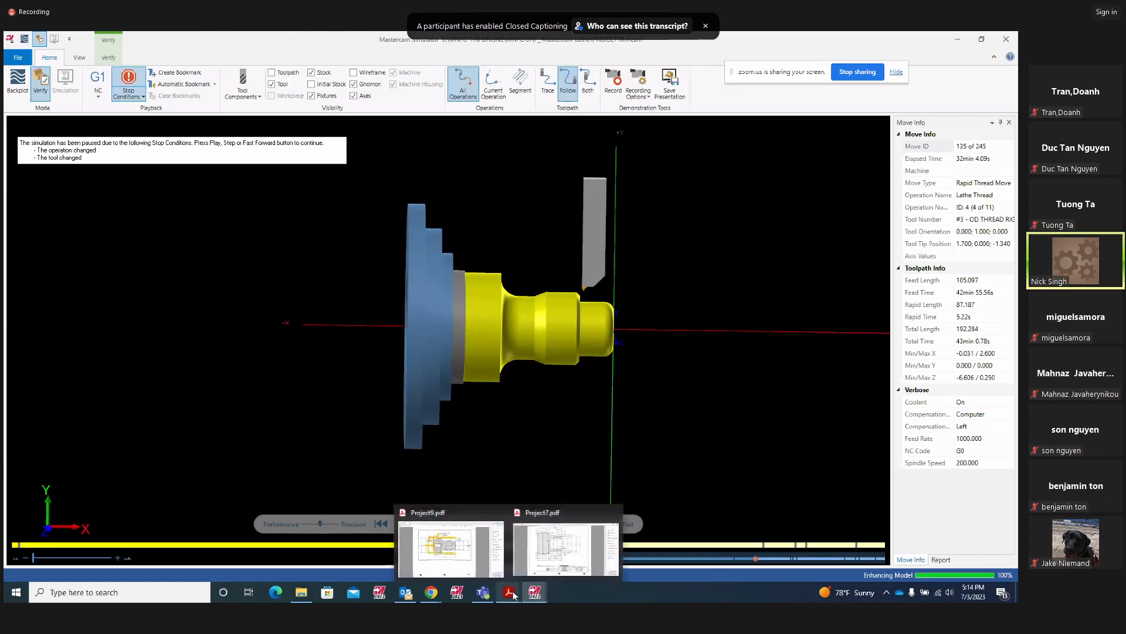
click(458, 557)
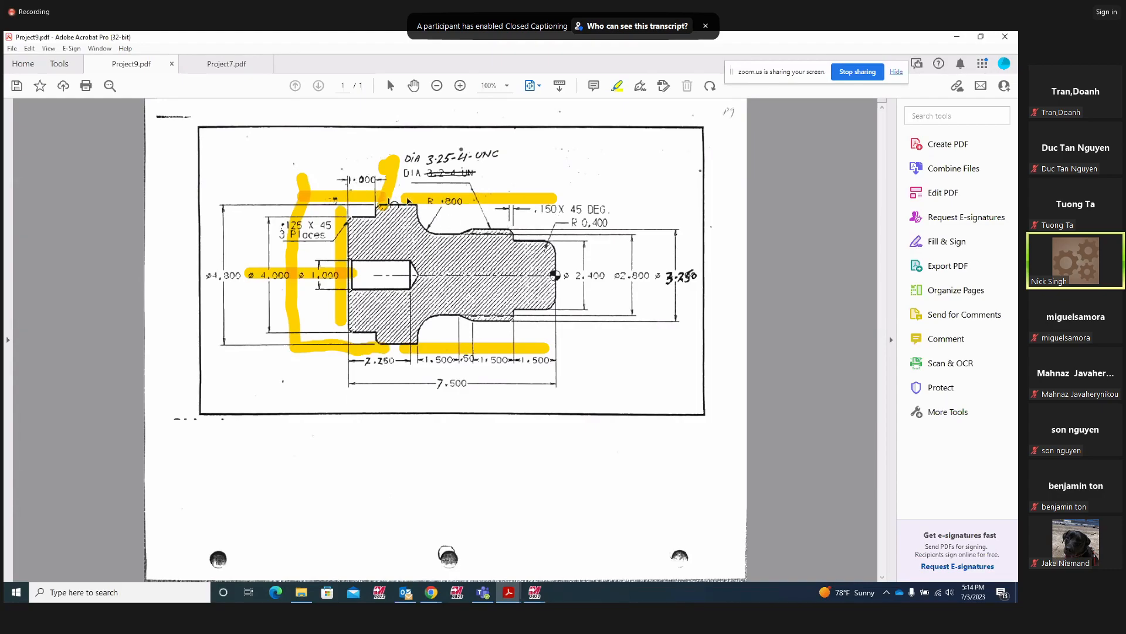
drag(381, 139, 382, 205)
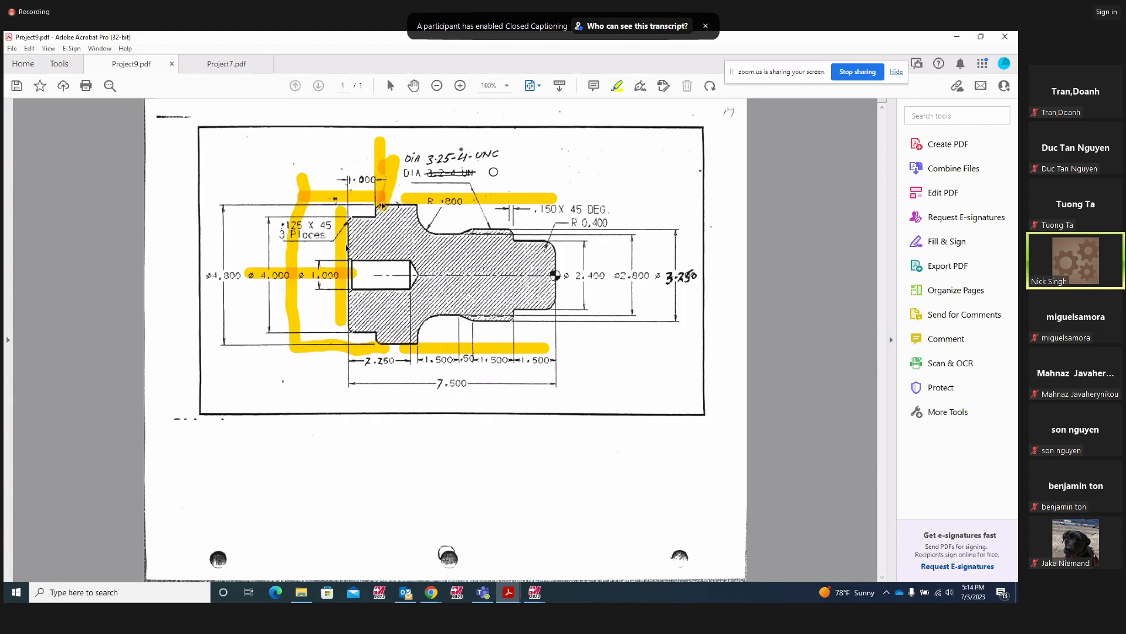
mouse_move(576, 175)
mouse_down()
mouse_move(498, 167)
mouse_move(406, 198)
mouse_move(384, 306)
mouse_up()
mouse_move(391, 362)
mouse_down()
mouse_move(590, 405)
mouse_move(555, 182)
mouse_move(404, 199)
mouse_up()
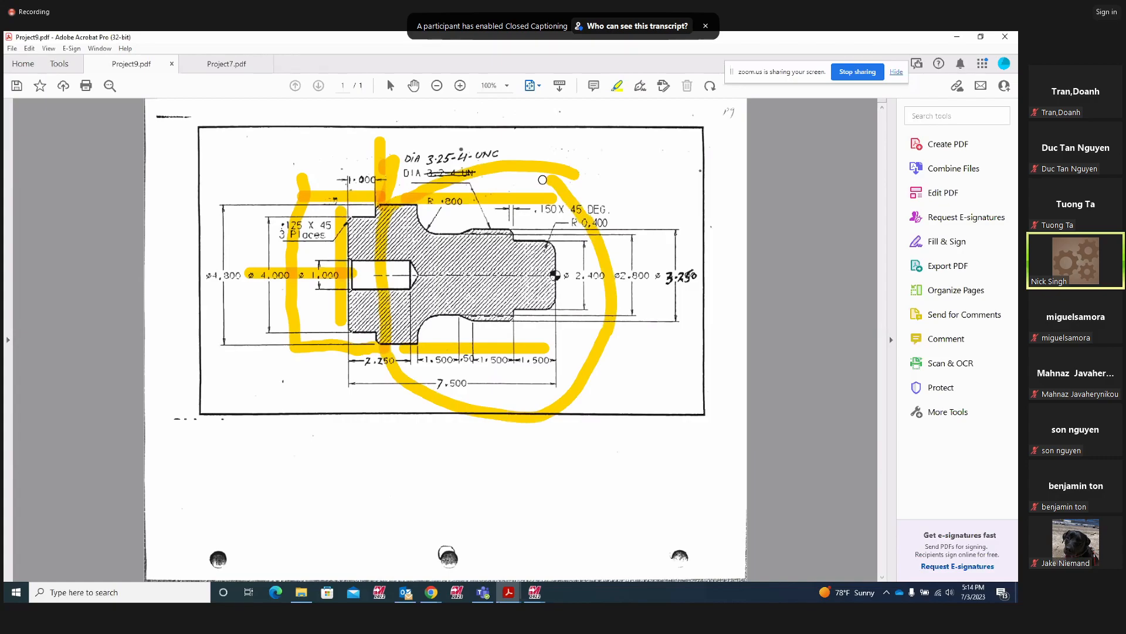
Return to Mastercam Simulator and simulate the Lathe Thread operation through the Lathe Stock Flip
mouse_move(538, 598)
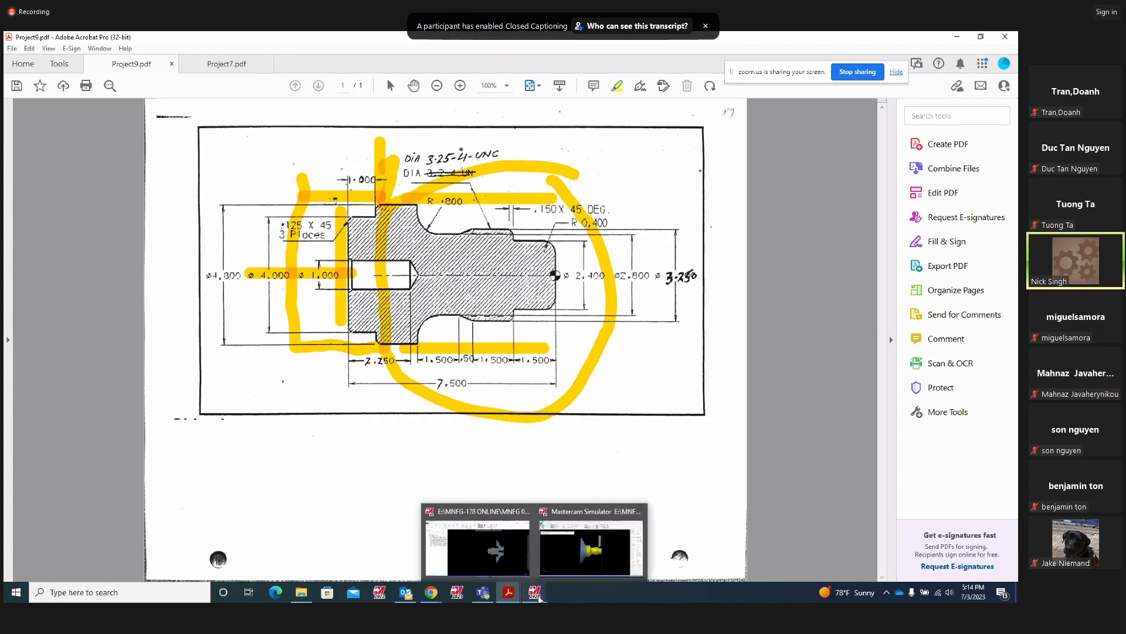
click(562, 563)
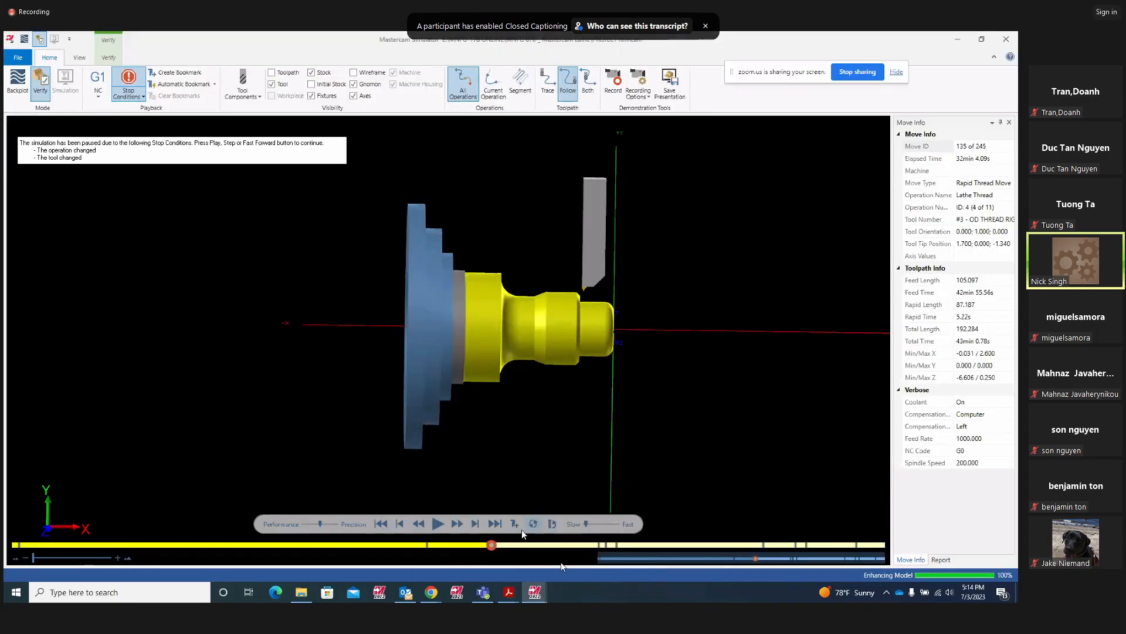
click(437, 525)
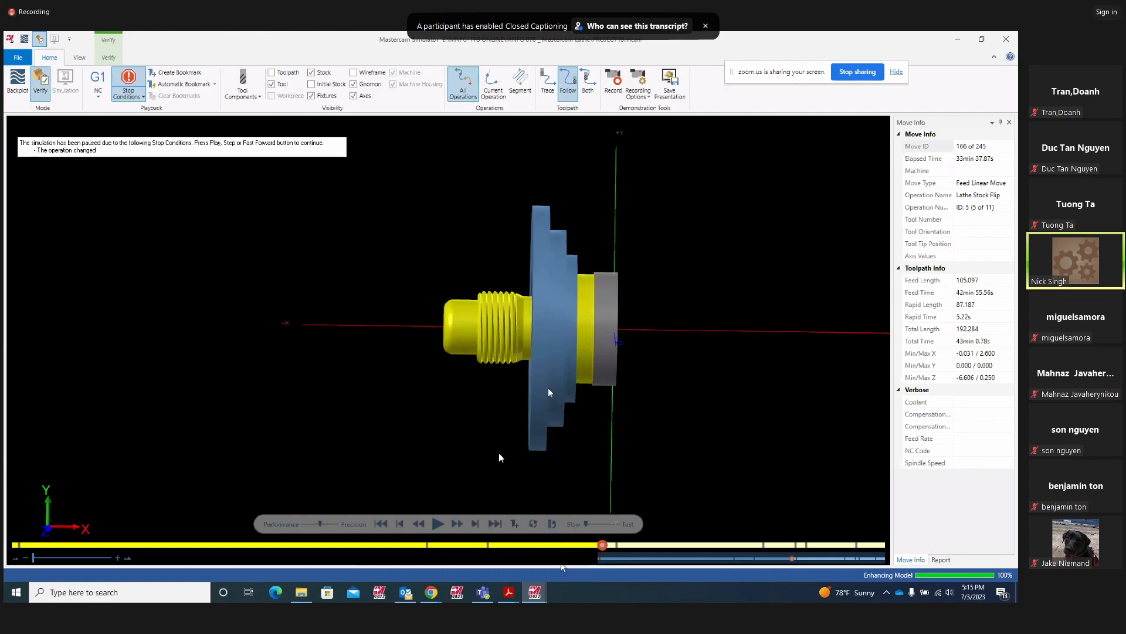
Examine the flipped stock in the chuck from several angles, including a close-up of the uncut material outside the jaws
middle_drag(428, 372, 440, 344)
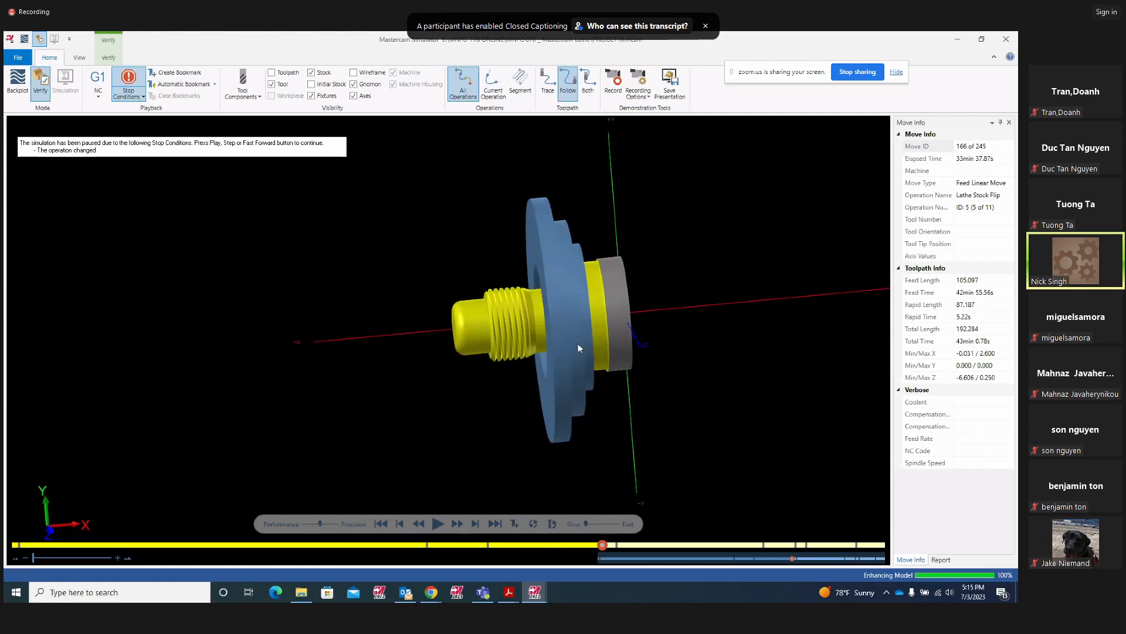
middle_drag(577, 344, 588, 322)
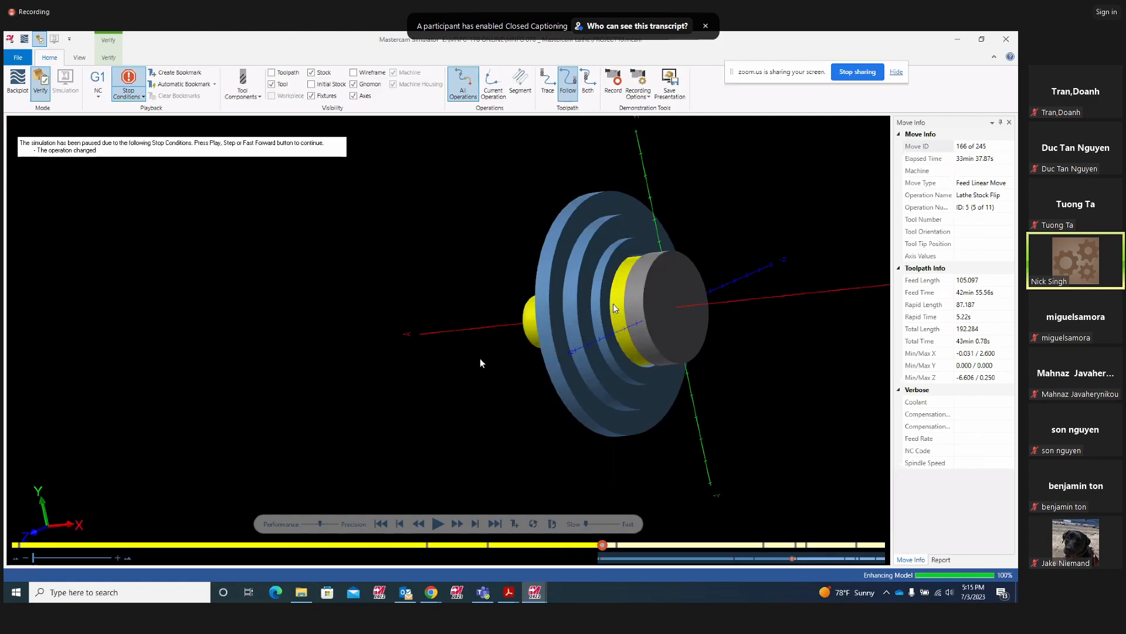
middle_drag(417, 378, 445, 376)
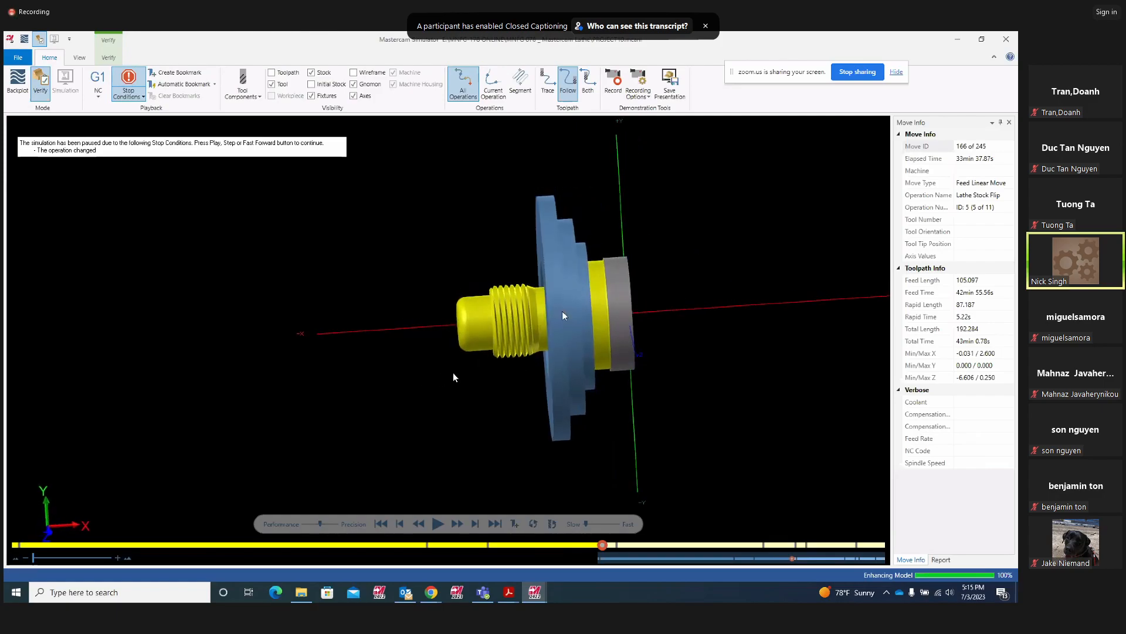
right_click(664, 318)
click(698, 373)
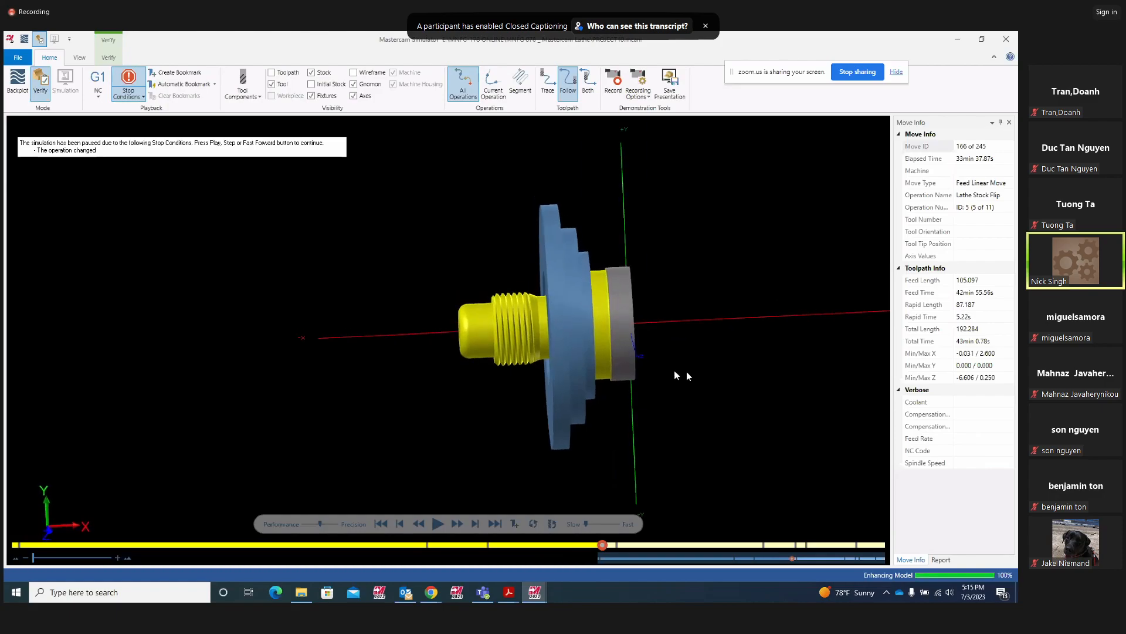
scroll(622, 314, up, 3)
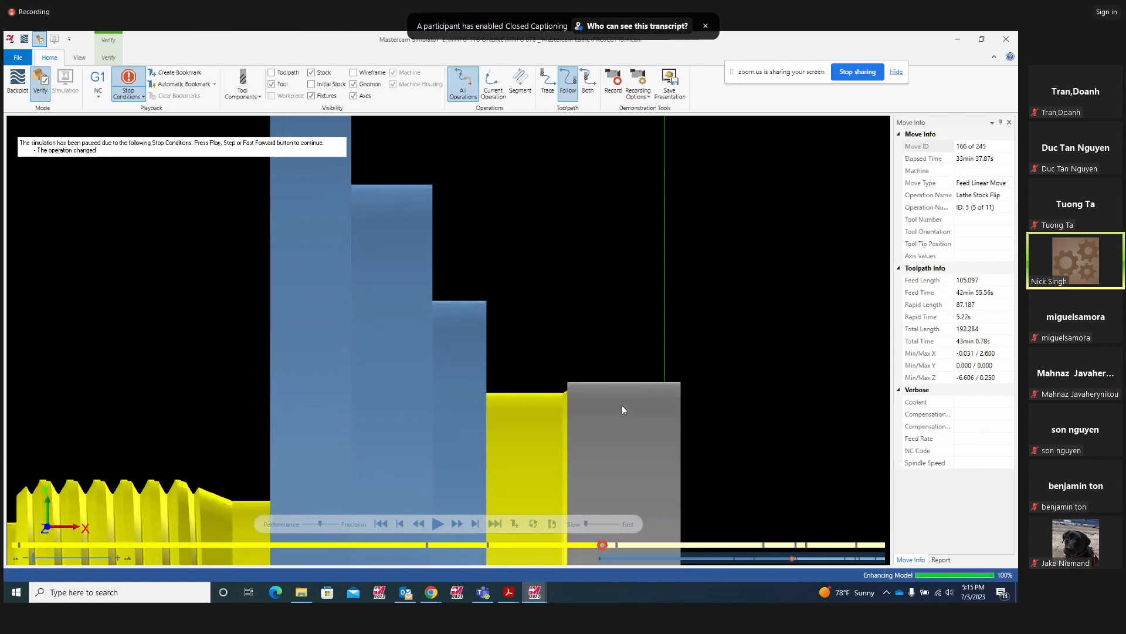
scroll(607, 297, down, 5)
middle_drag(606, 302, 644, 372)
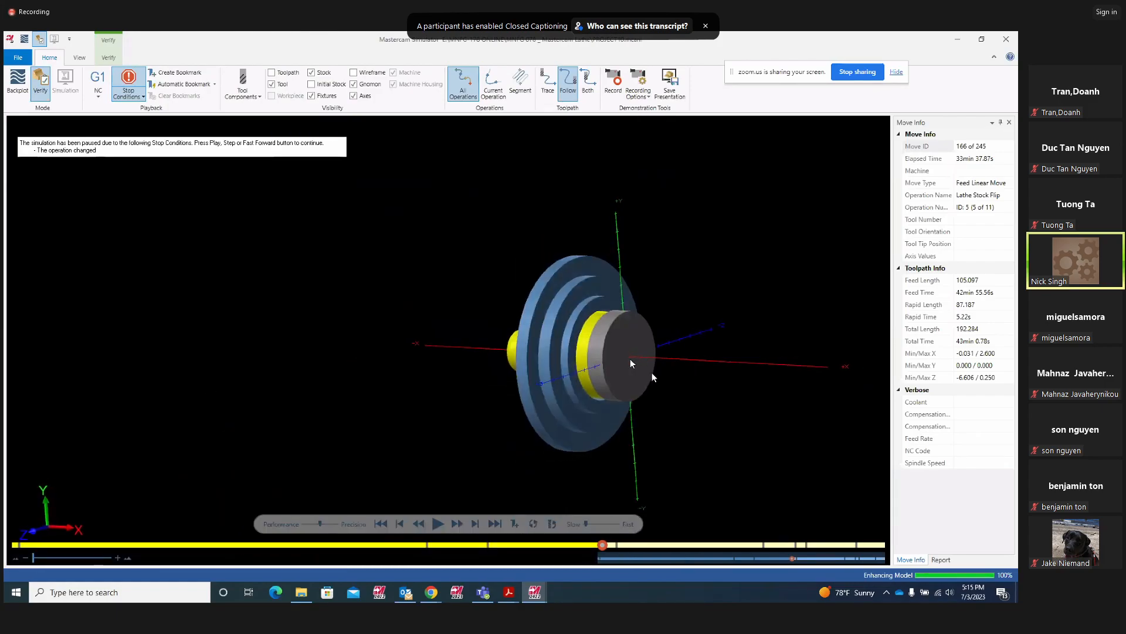
middle_drag(668, 369, 696, 366)
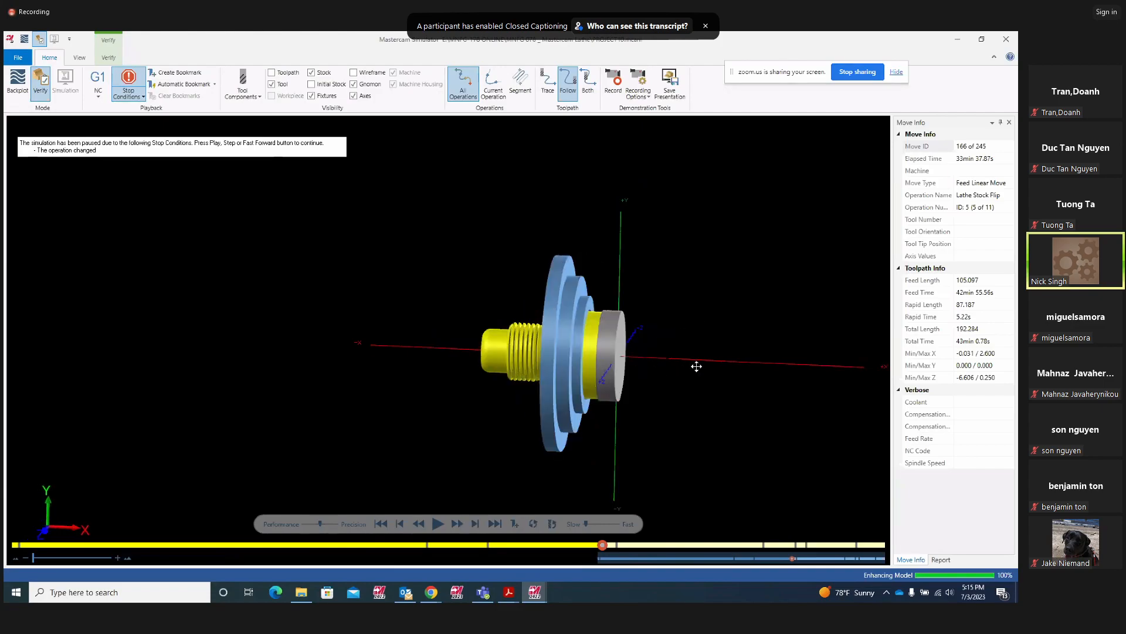
Simulate the second-side Lathe Face and Lathe Rough operations on the flipped stock
click(438, 524)
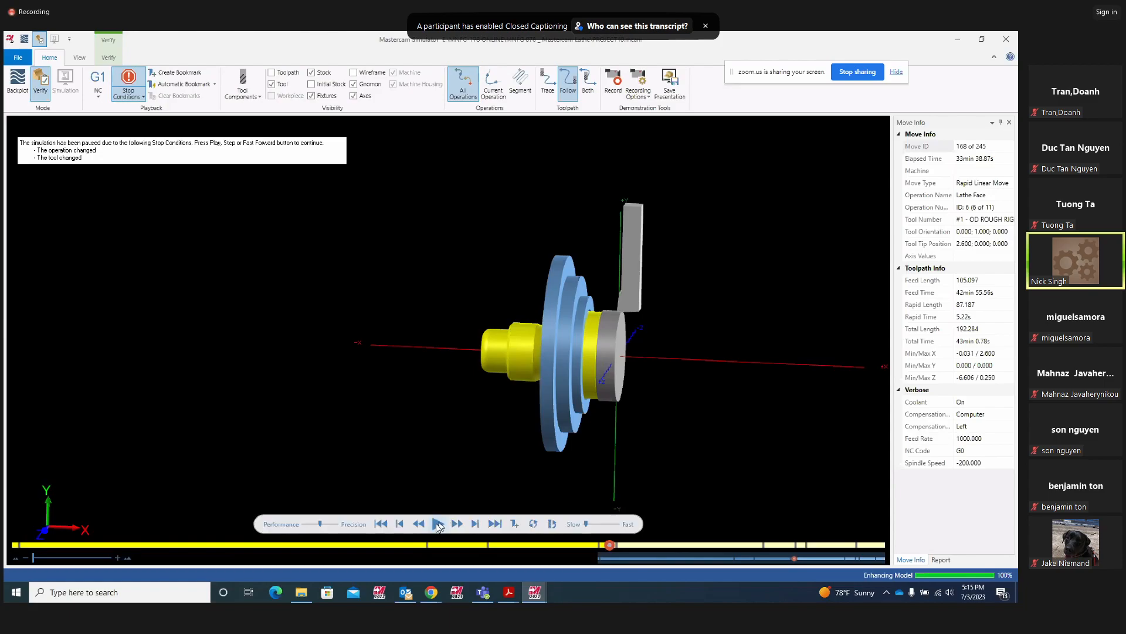
click(438, 524)
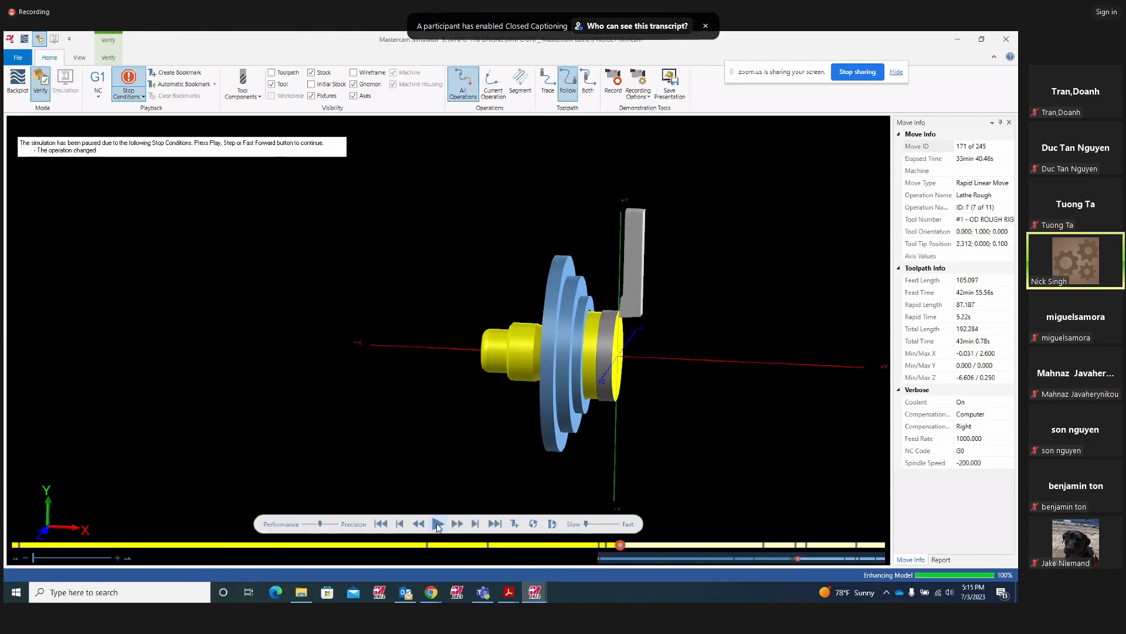
click(437, 524)
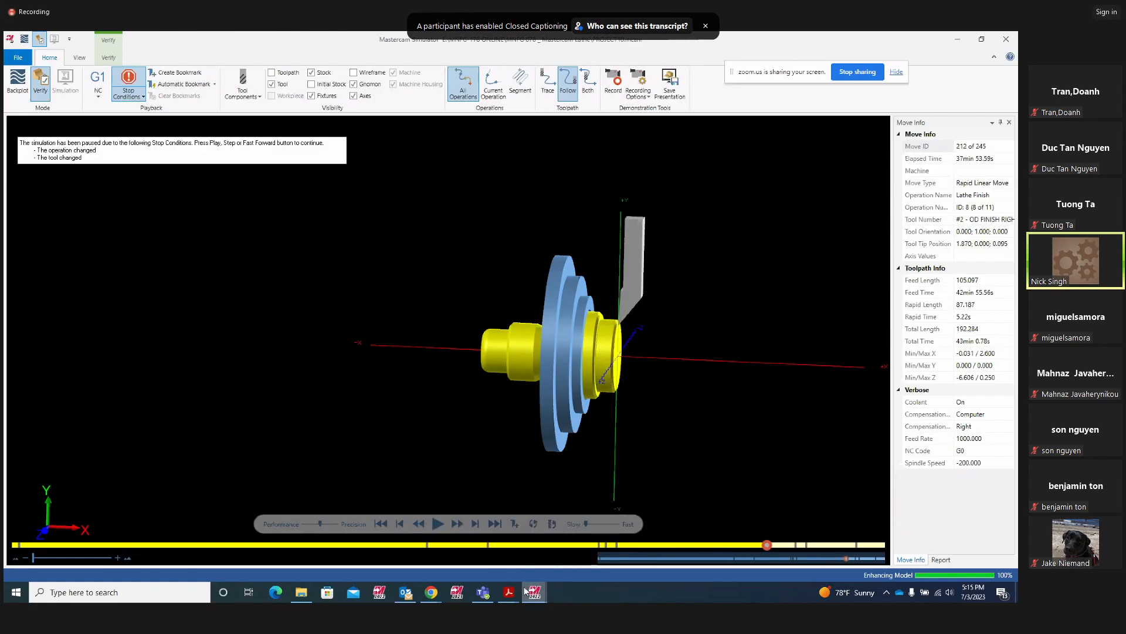
Switch to the Project9 PDF in Acrobat and circle the second-side features around the flange and the bored hole
mouse_move(509, 591)
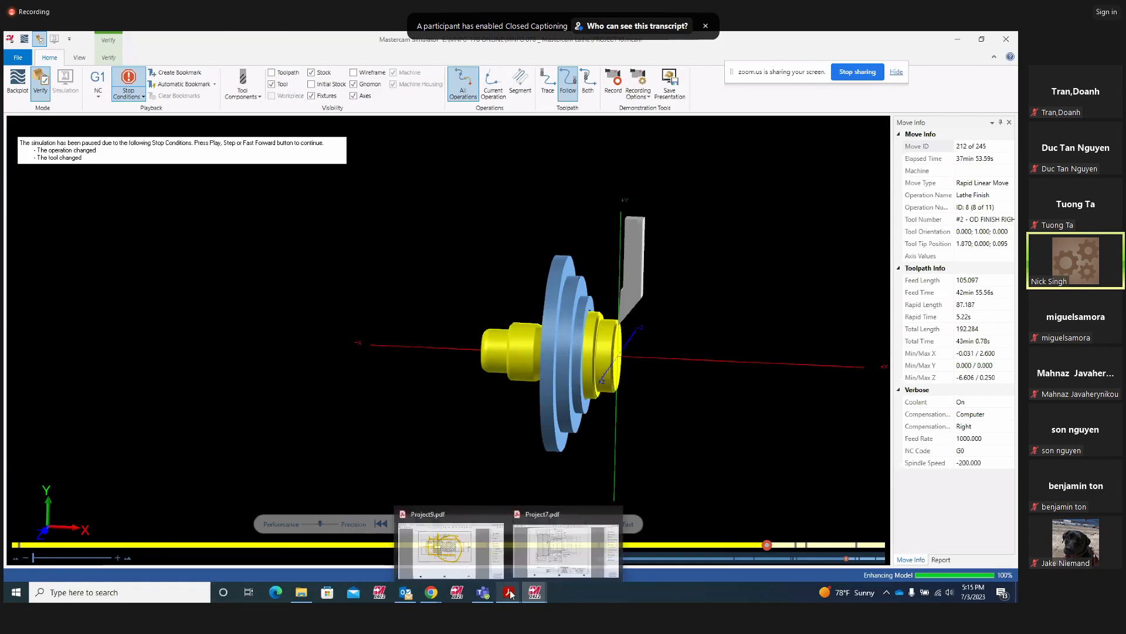
click(463, 549)
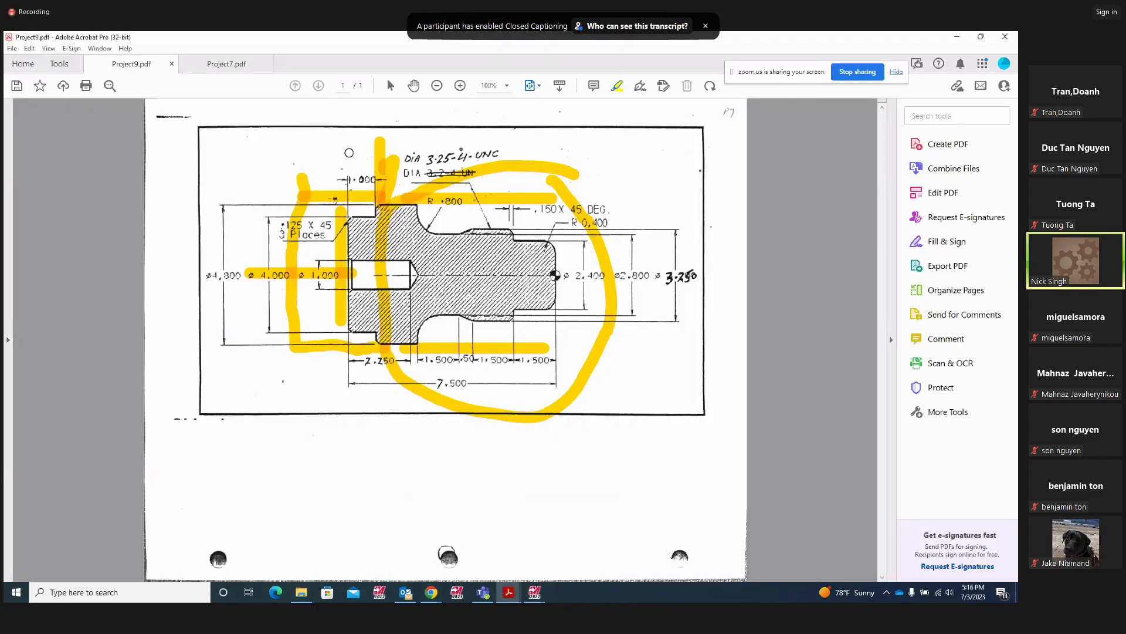
mouse_move(284, 171)
mouse_down()
mouse_move(322, 391)
mouse_move(423, 303)
mouse_move(347, 150)
mouse_up()
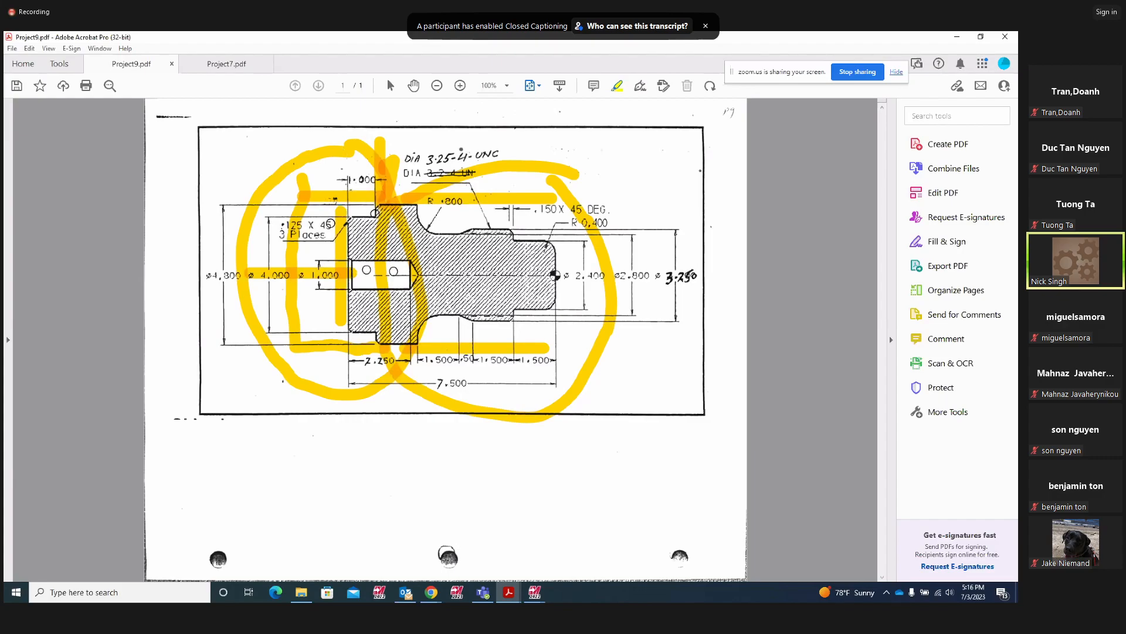
Return to Mastercam Simulator and simulate the second-side Lathe Finish and the Lathe Drill operation with the .75 drill
mouse_move(533, 592)
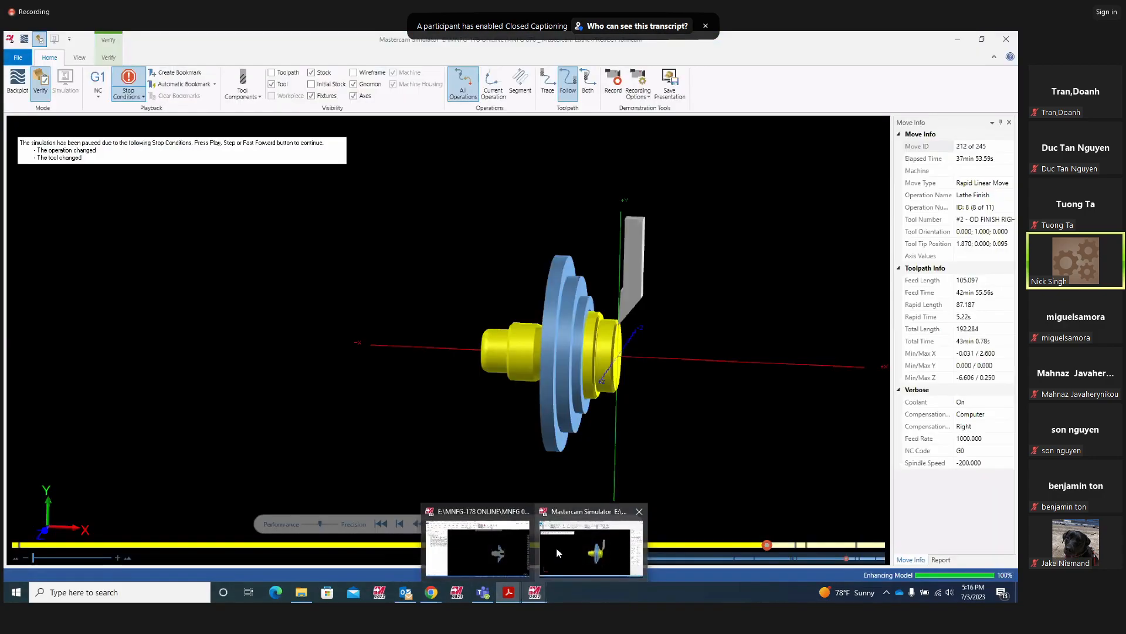
click(589, 548)
click(437, 523)
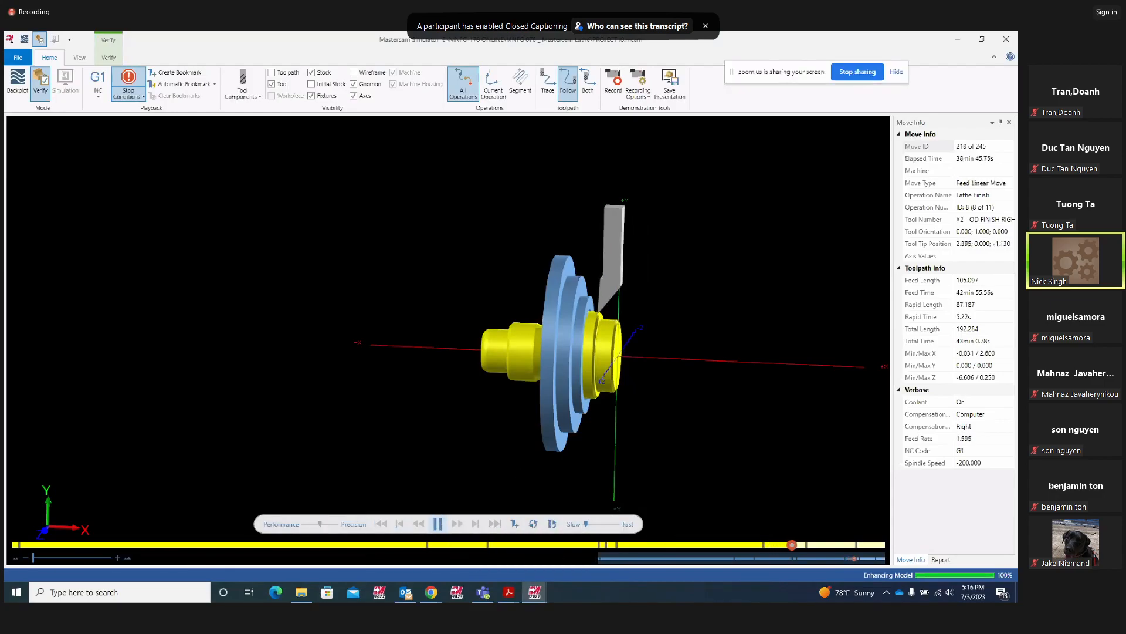
click(438, 524)
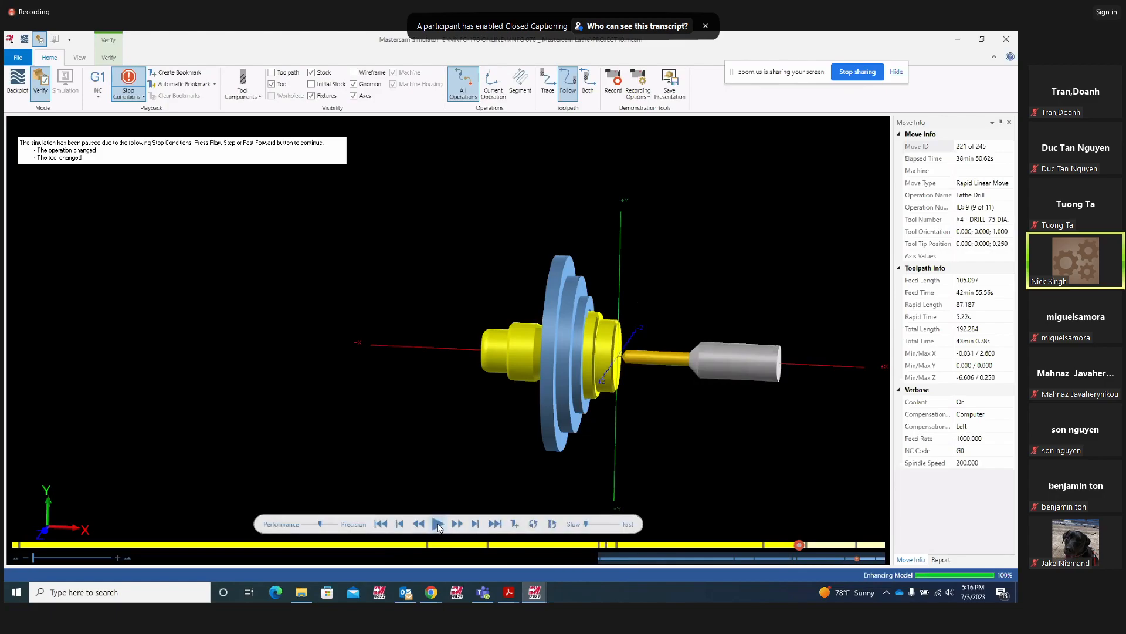
click(438, 524)
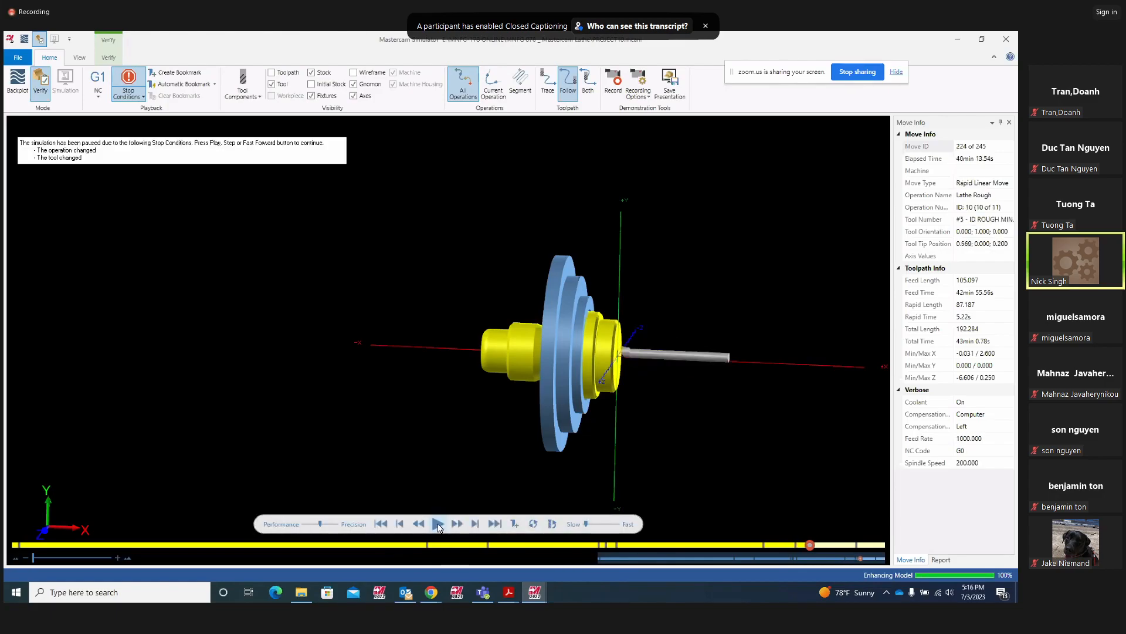
Simulate the internal Lathe Rough and Lathe Finish operations while viewing the bore up close at an angle
middle_drag(649, 374, 679, 326)
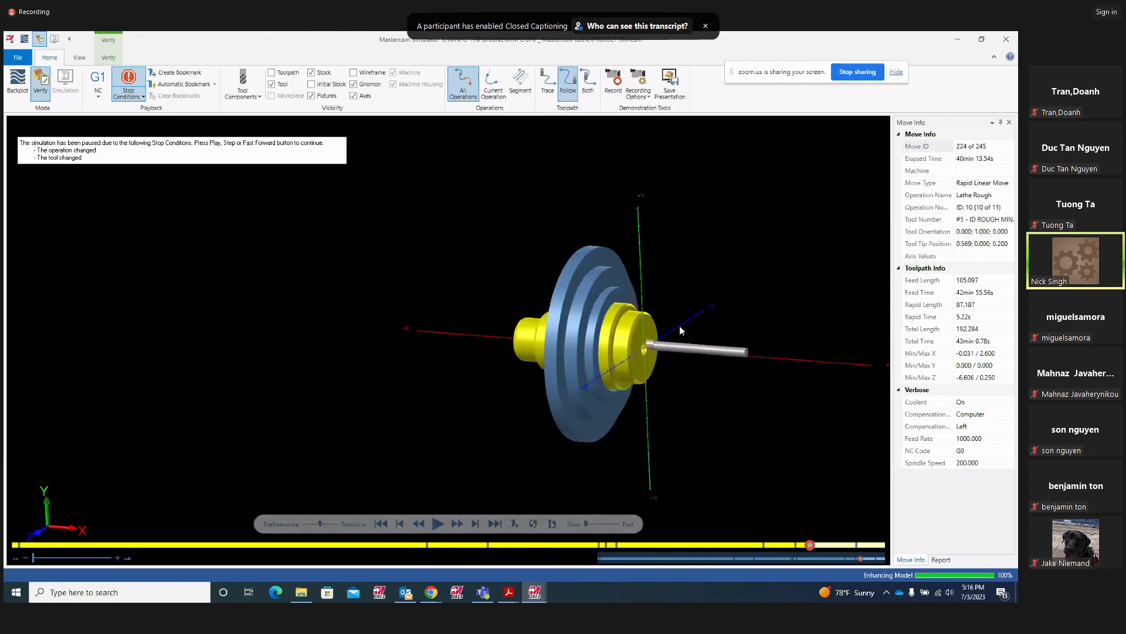
scroll(679, 327, up, 3)
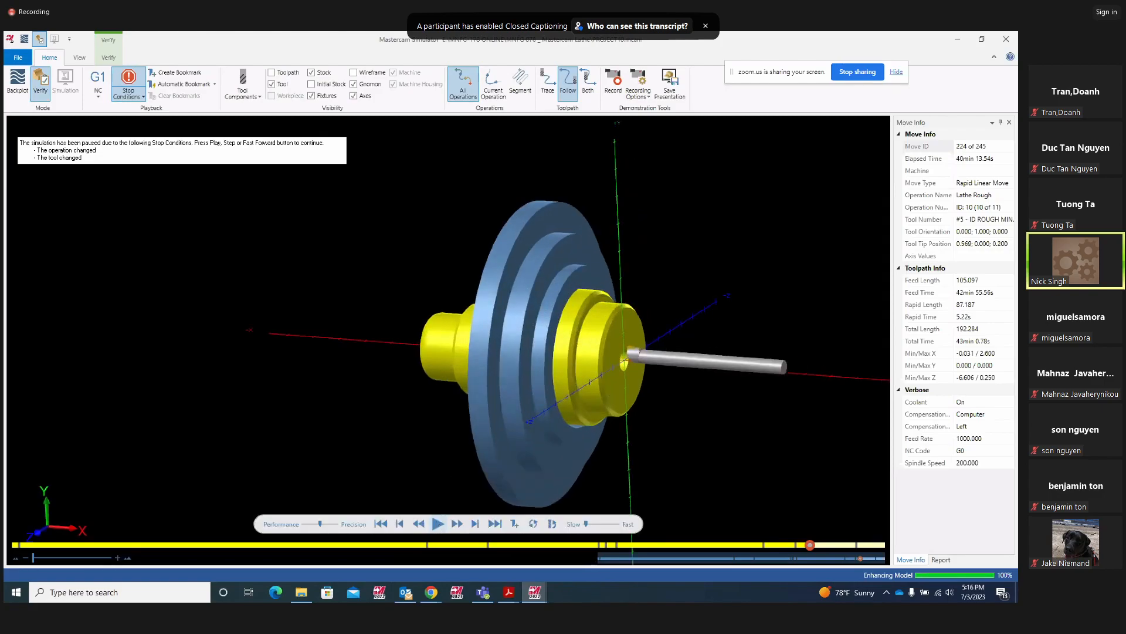
click(437, 524)
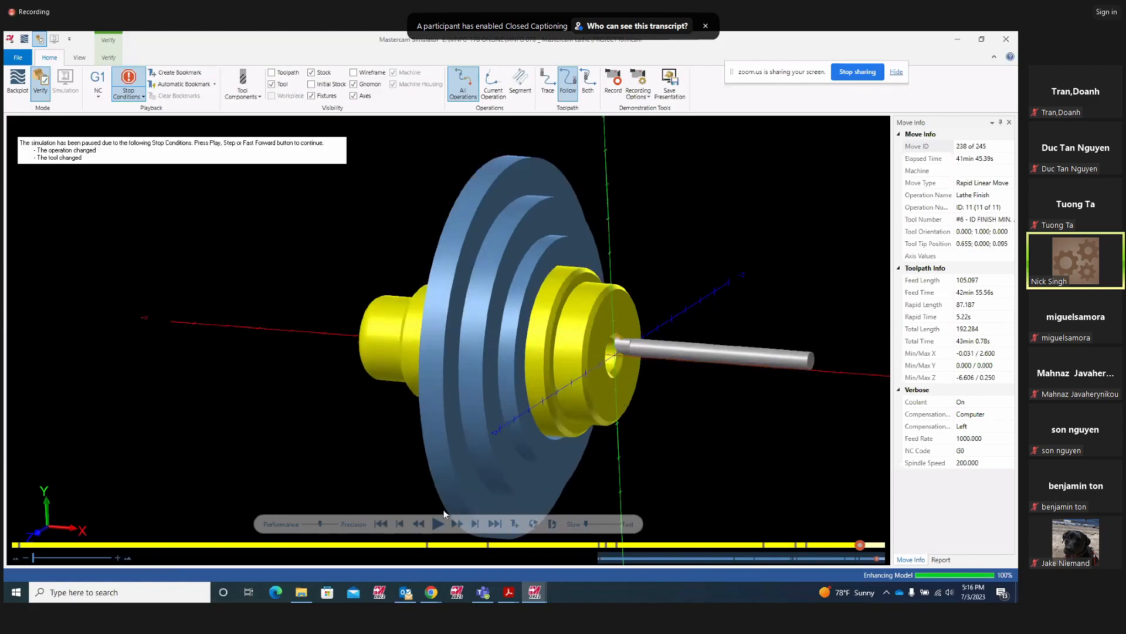
click(437, 523)
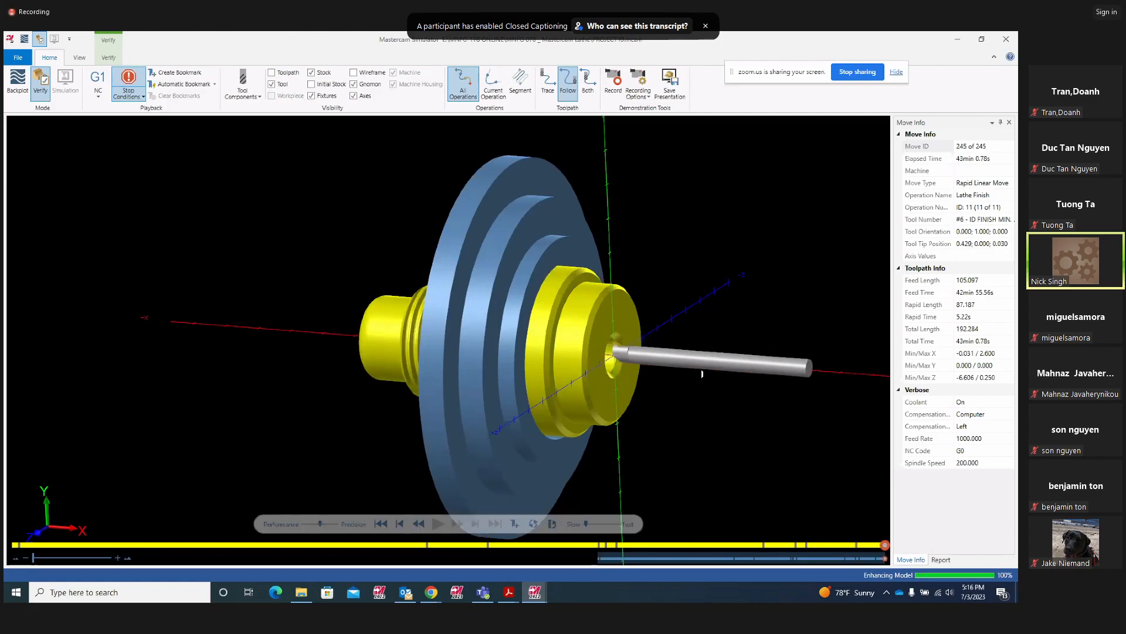
Inspect the fully machined part from both ends, including the bored face and the threaded side
scroll(699, 371, up, 1)
middle_drag(698, 371, 395, 351)
mouse_move(592, 309)
middle_down()
mouse_move(560, 308)
mouse_move(583, 315)
middle_up()
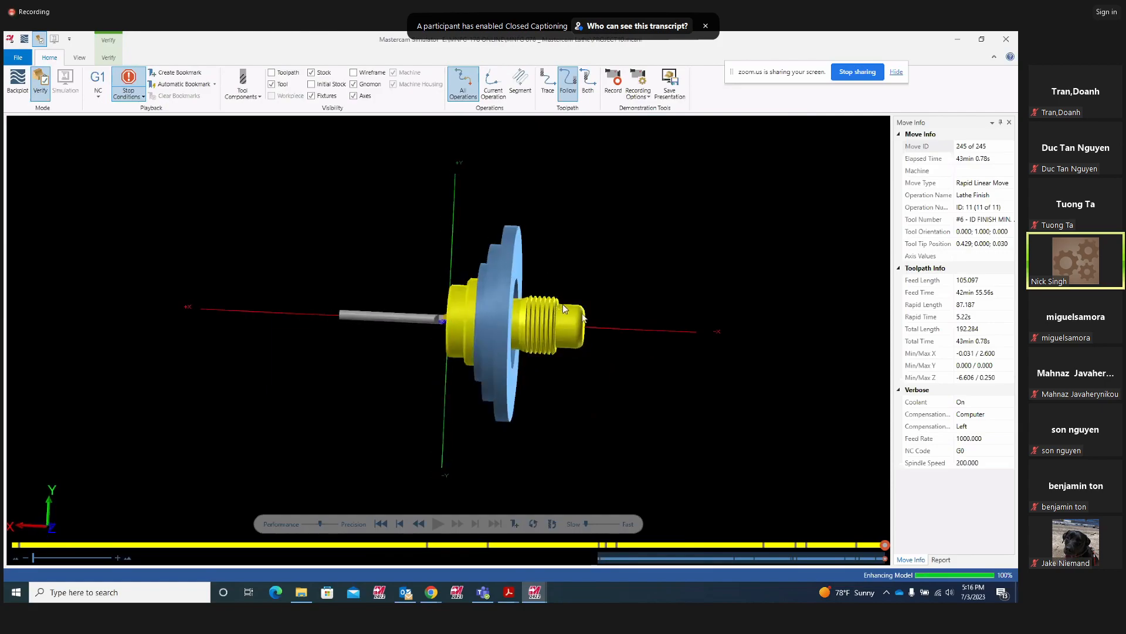
middle_drag(652, 337, 420, 327)
scroll(354, 330, down, 3)
scroll(484, 319, up, 5)
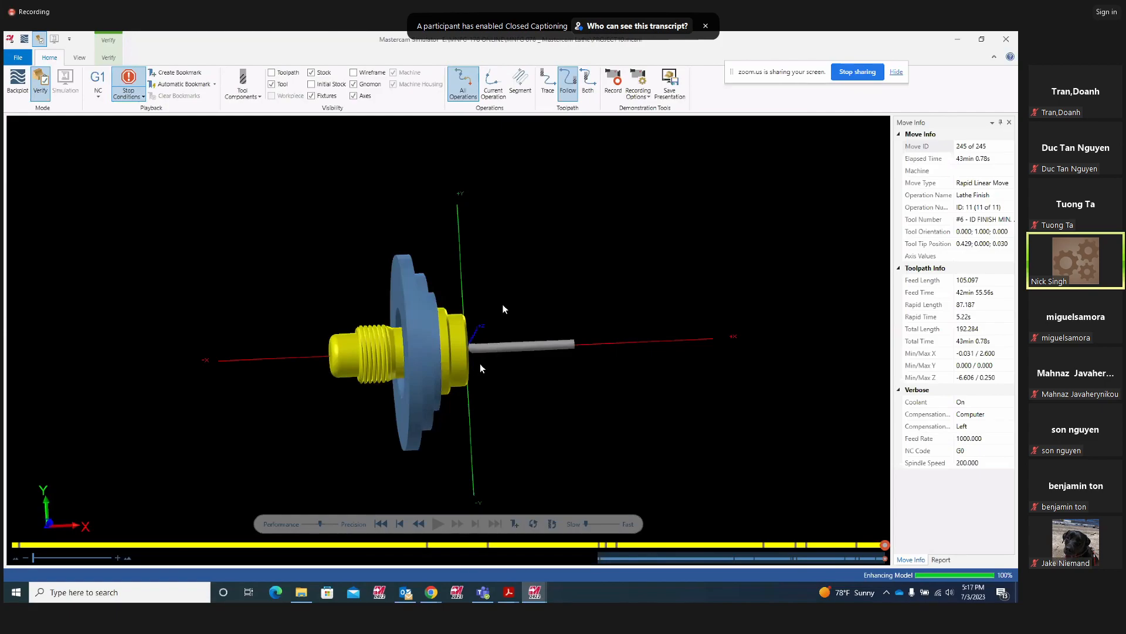
Close the verification simulation and return to the lathe toolpath list in Mastercam
click(1006, 39)
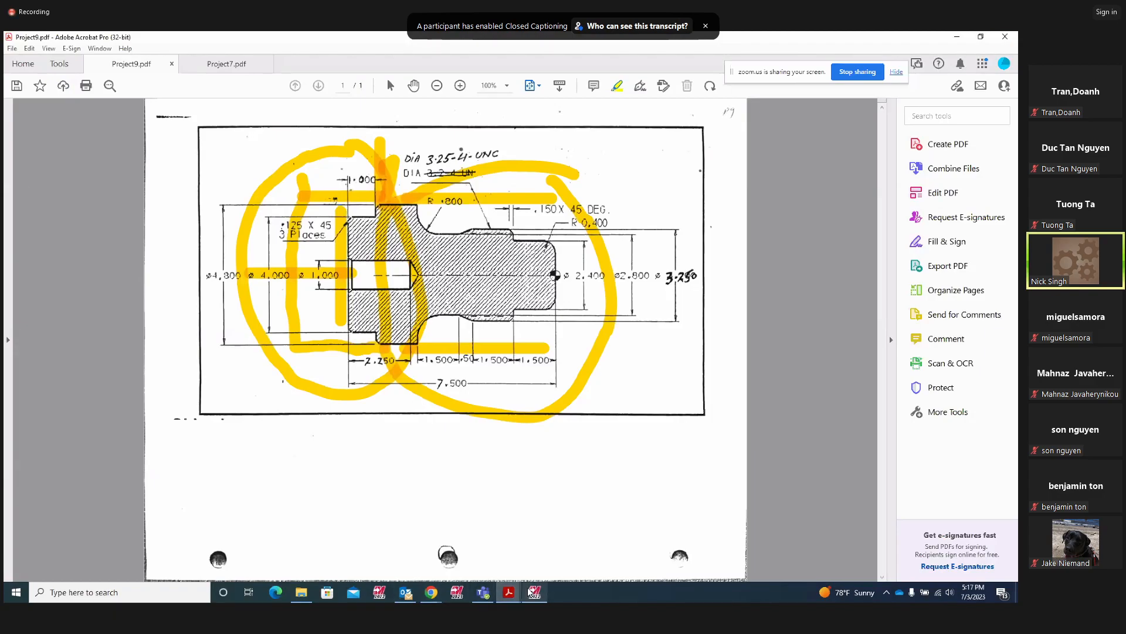
mouse_move(541, 591)
click(525, 544)
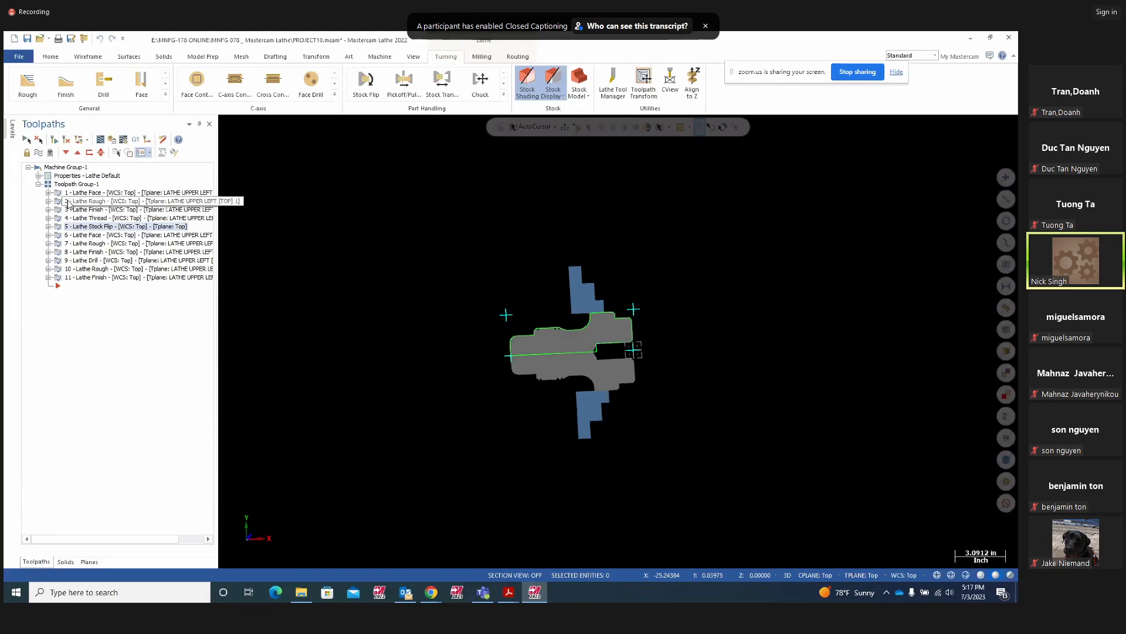
Backplot operation 1, the Lathe Face toolpath, and play its tool motion
click(82, 192)
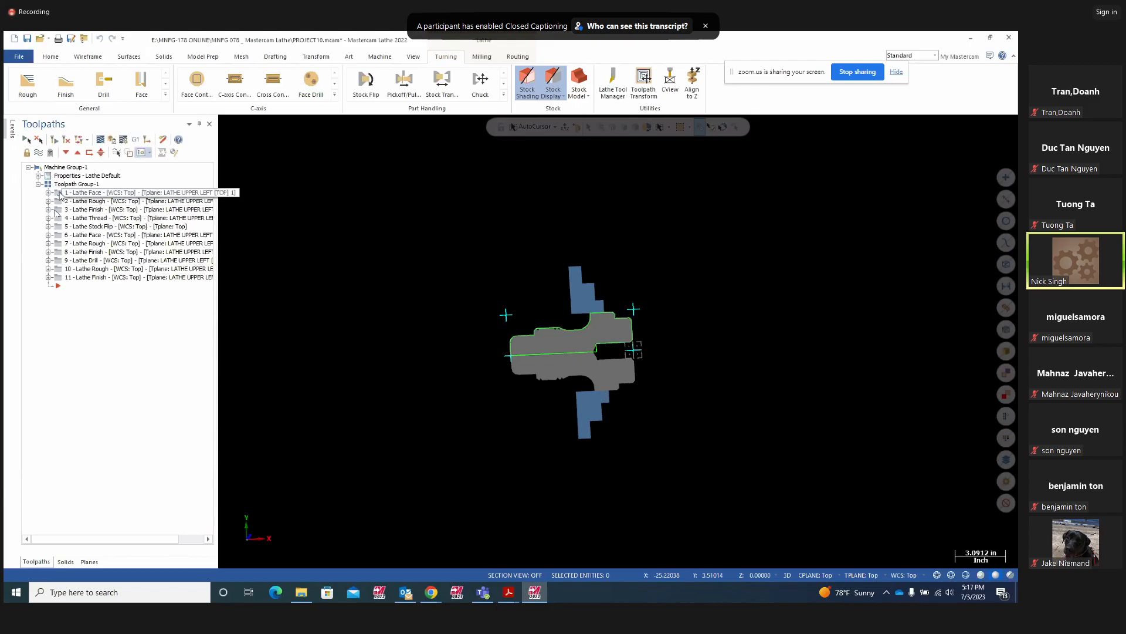
click(100, 141)
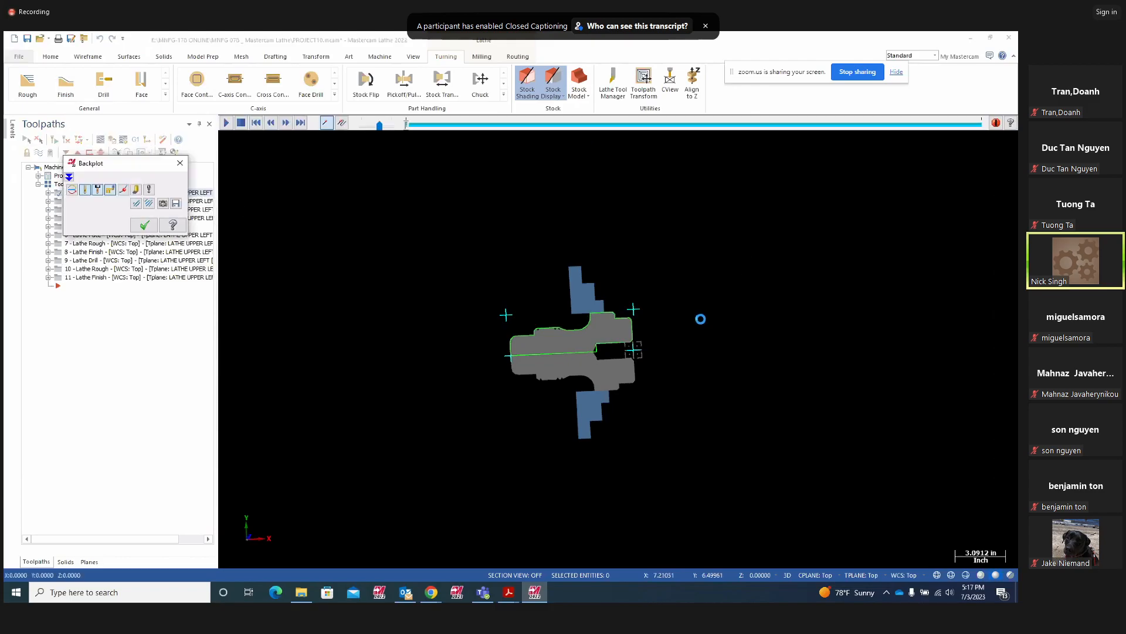
click(227, 123)
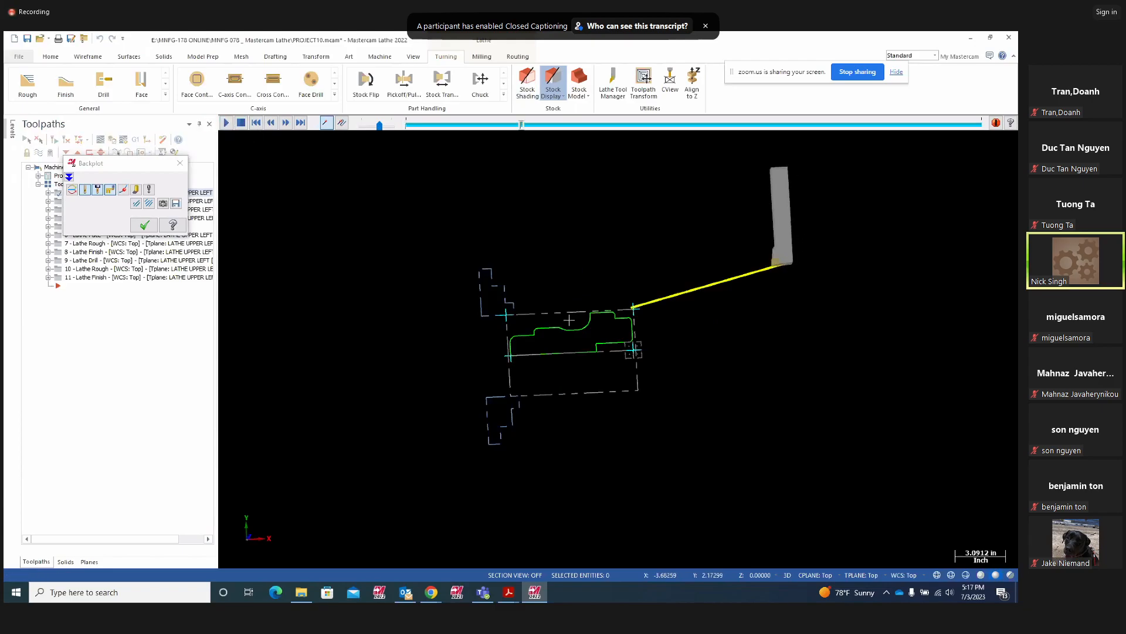
Watch the Lathe Face backplot motion in the top view and close the backplot
right_click(729, 373)
click(744, 432)
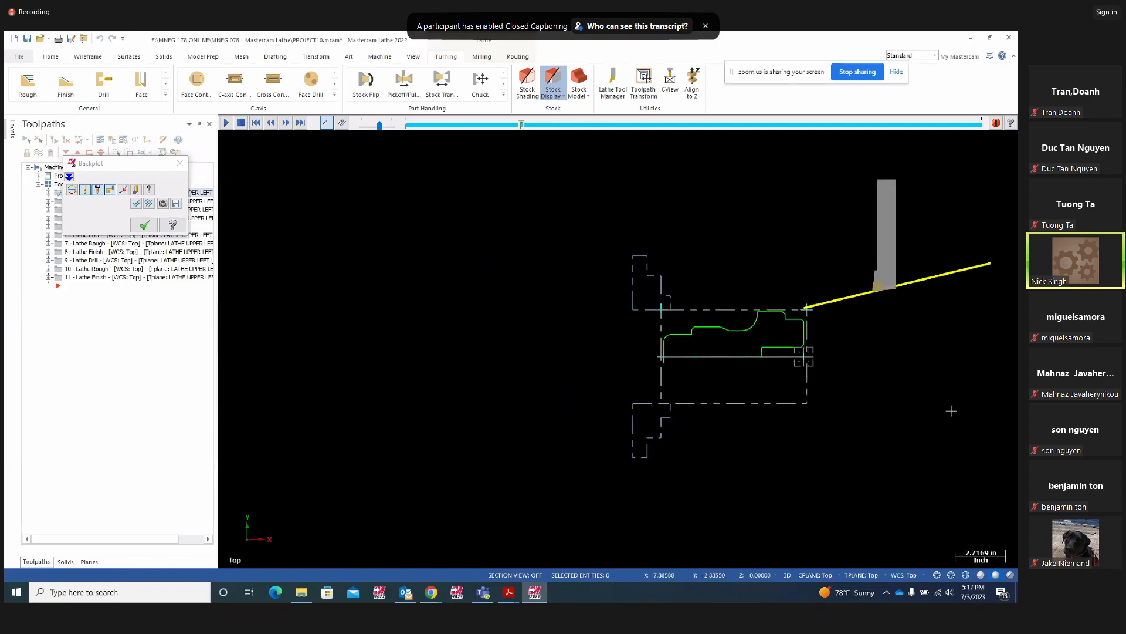
scroll(948, 411, up, 1)
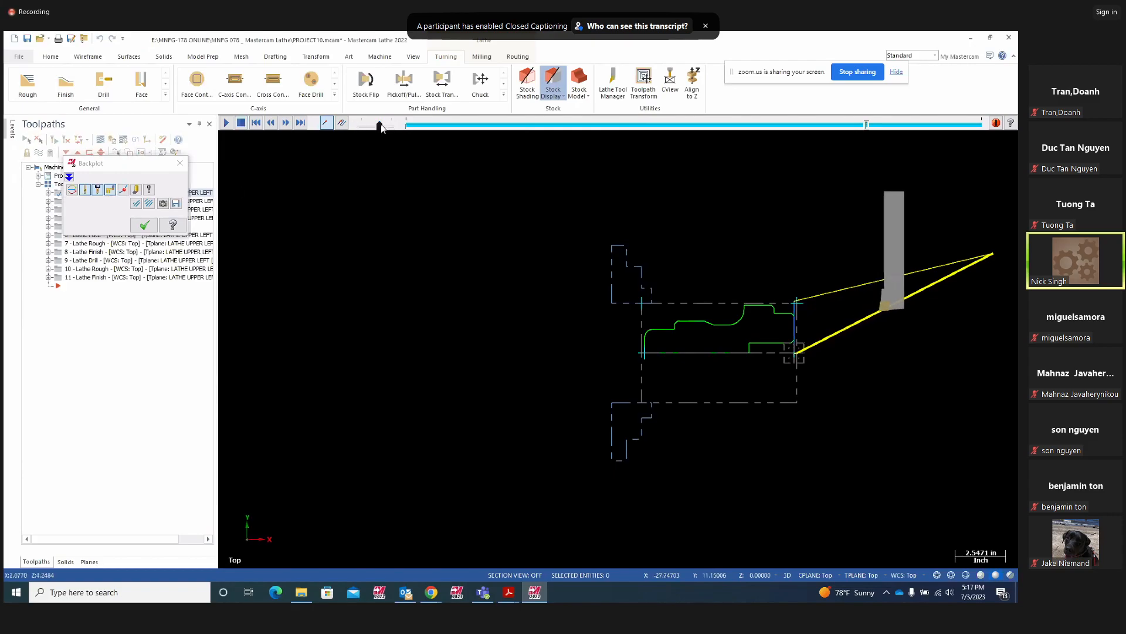
click(144, 224)
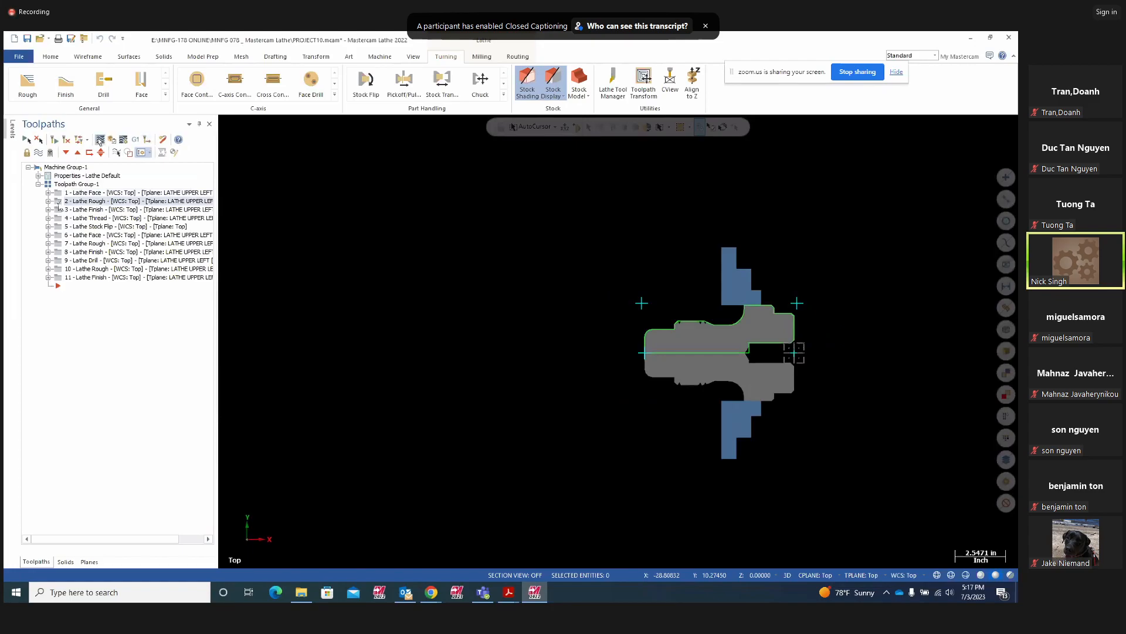
Backplot operation 2, the Lathe Rough toolpath, play its tool motion, and close the backplot
click(100, 139)
click(226, 122)
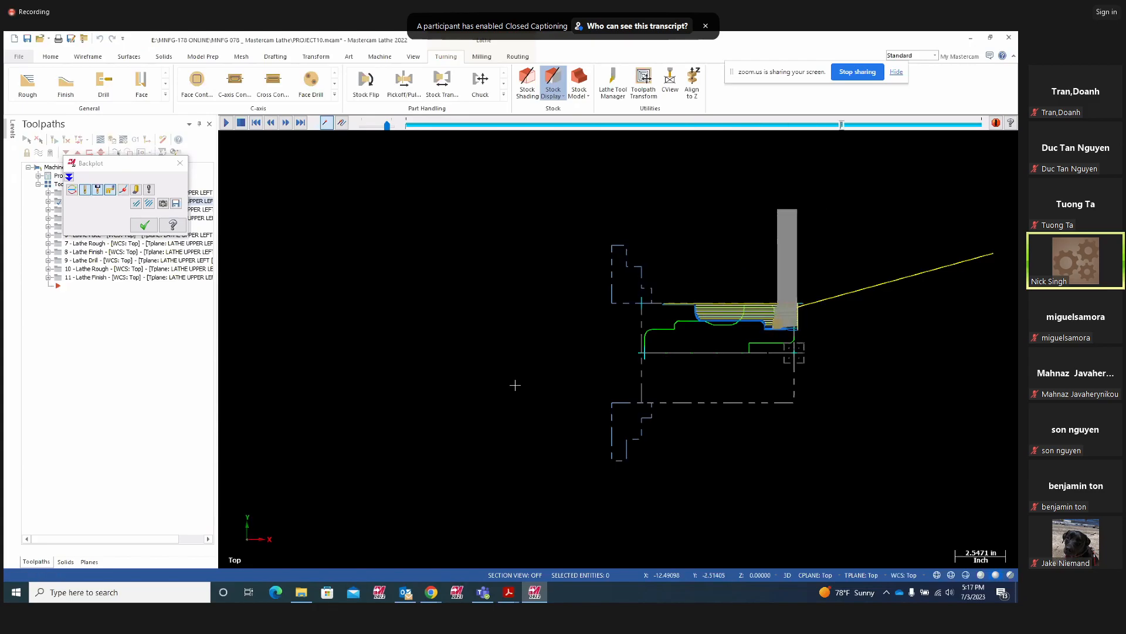
click(180, 164)
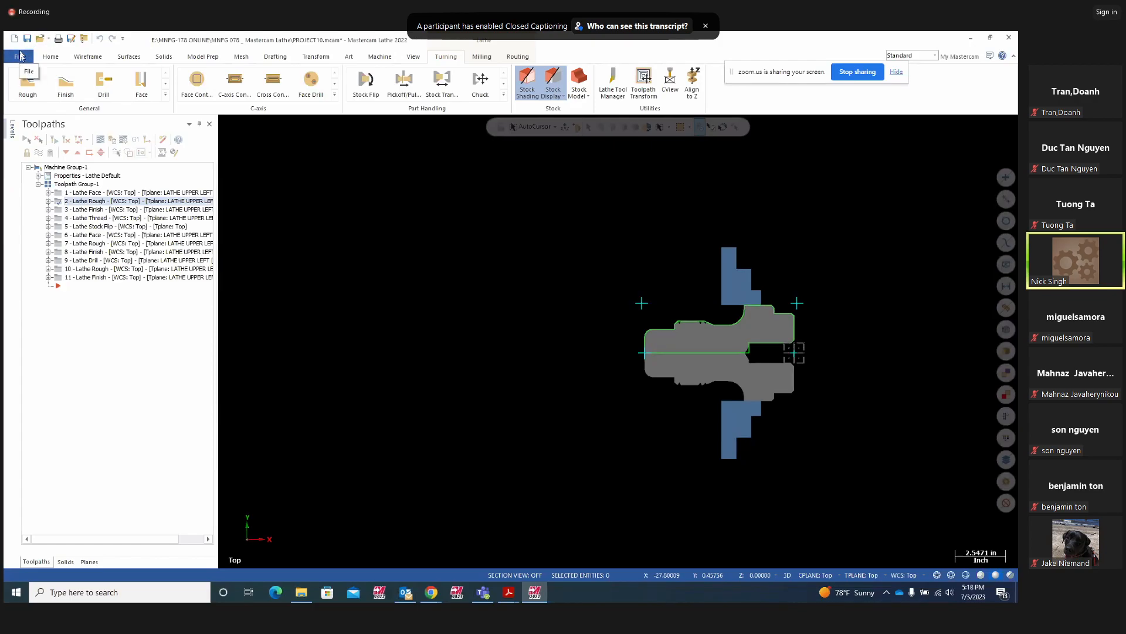
Try to open the recent file PROJECT10.emcam without saving PROJECT10.mcam, and dismiss the crash report
click(19, 56)
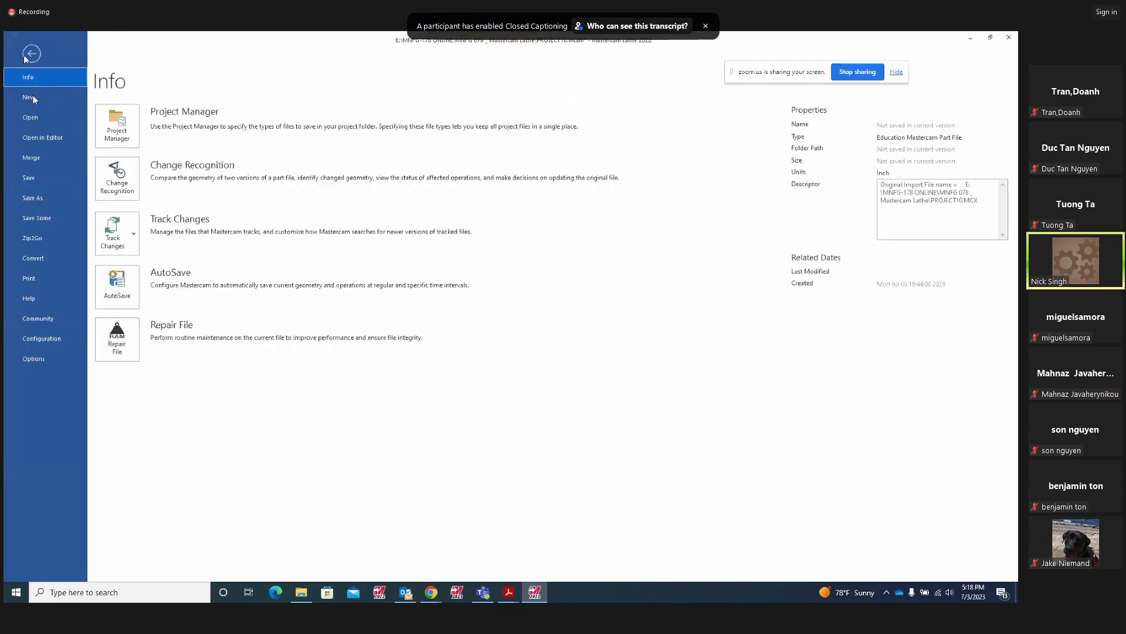
click(30, 117)
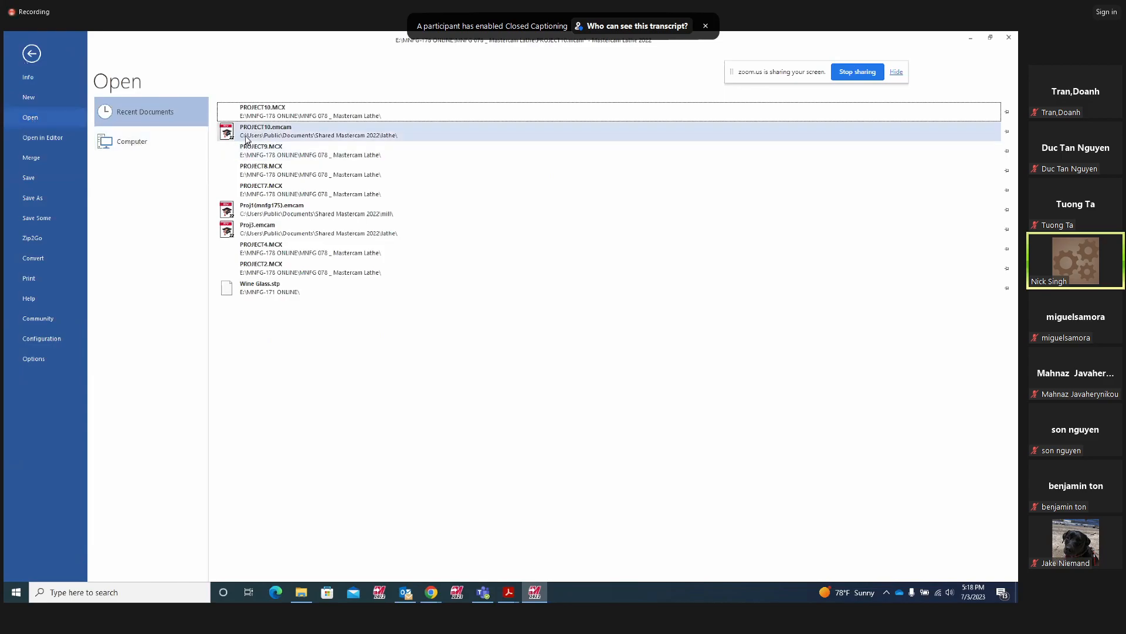
click(265, 131)
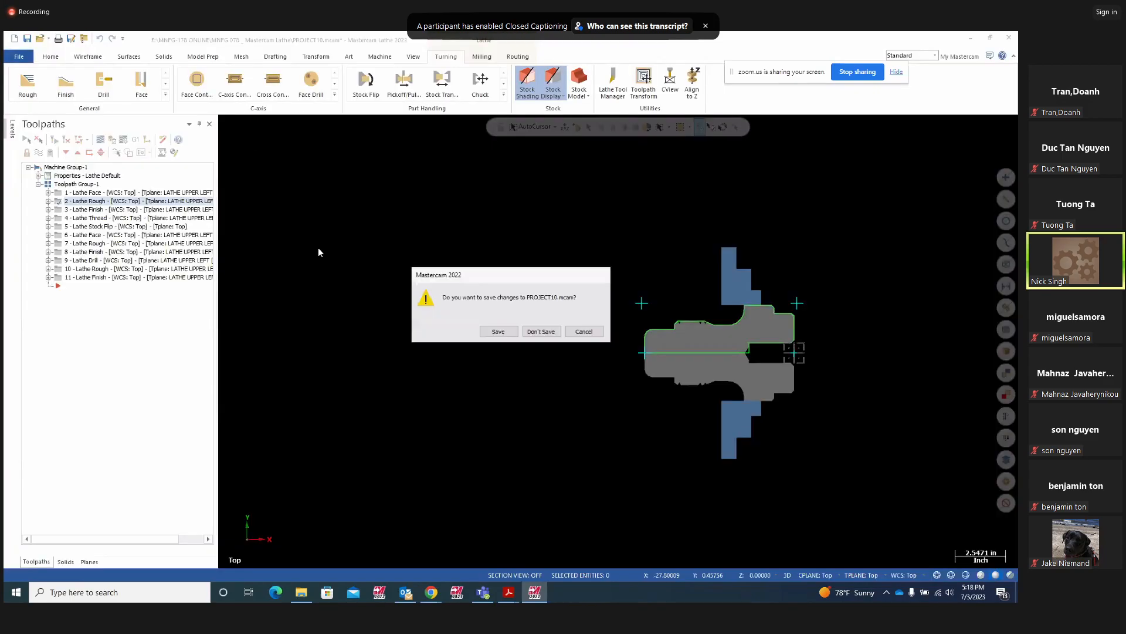
click(541, 332)
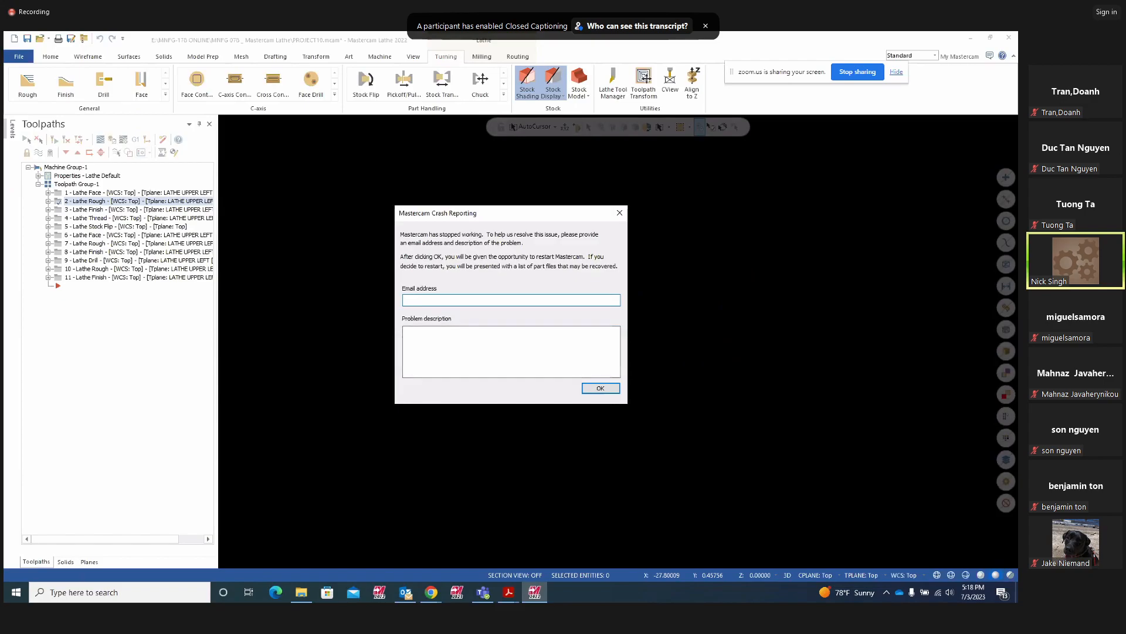
click(601, 389)
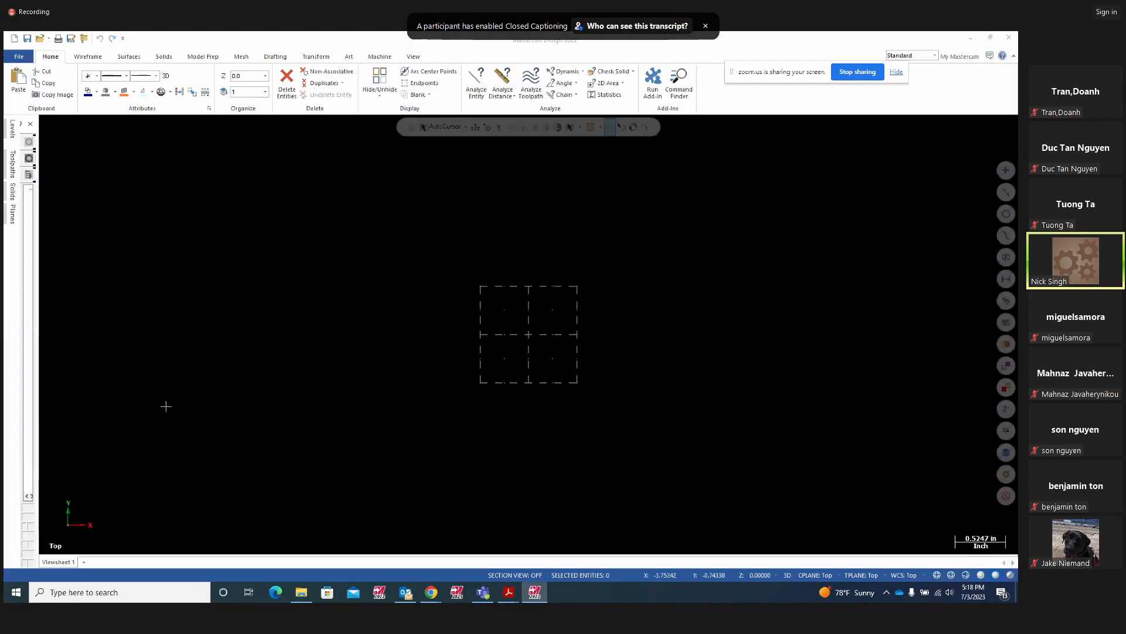
Hide the open manager pane and open PROJECT10.emcam from the recent documents
click(30, 126)
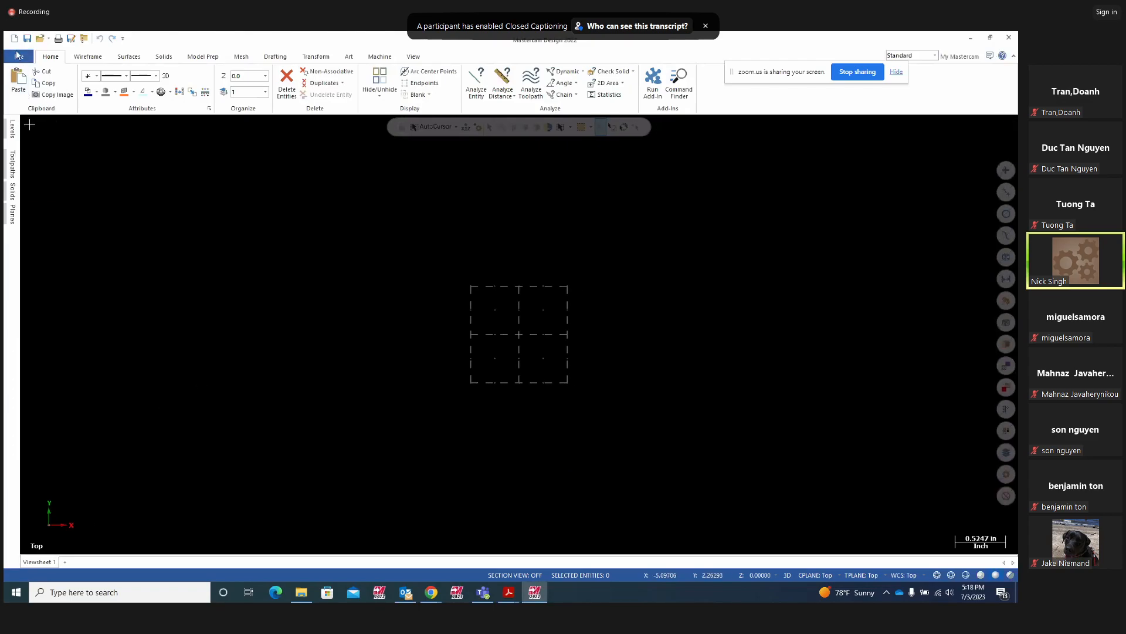
click(19, 56)
click(32, 119)
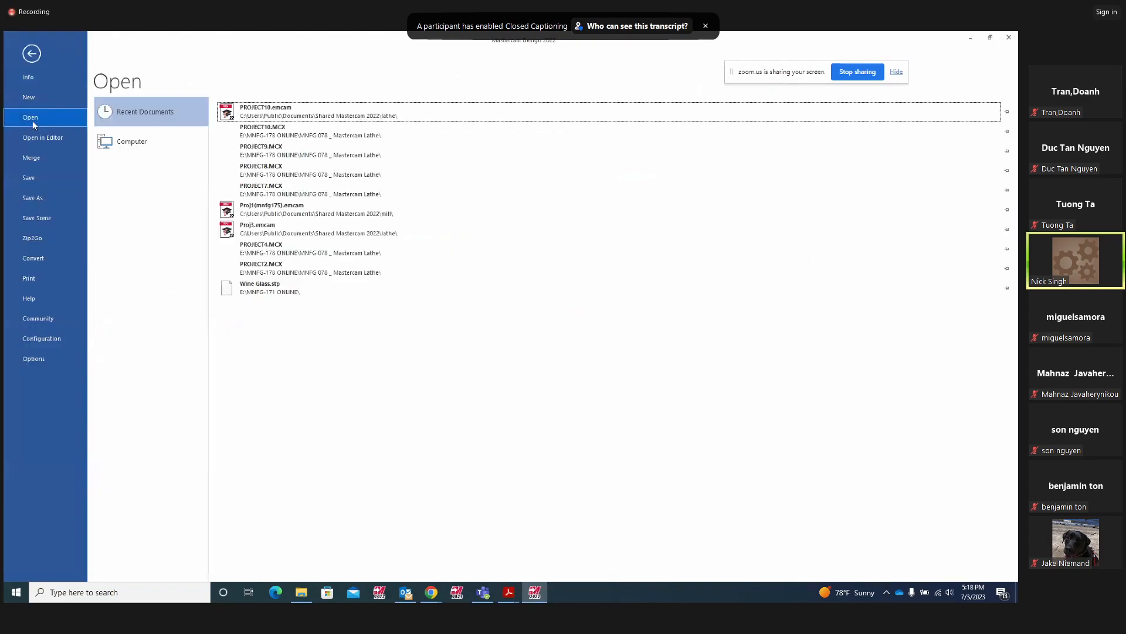
click(293, 117)
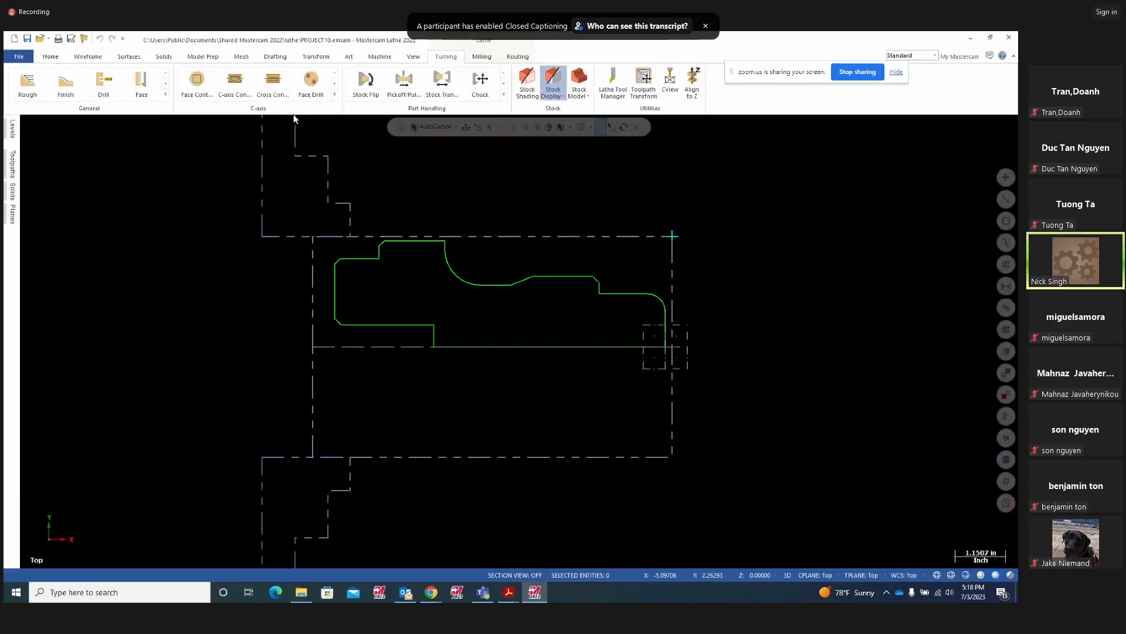
scroll(822, 314, down, 1)
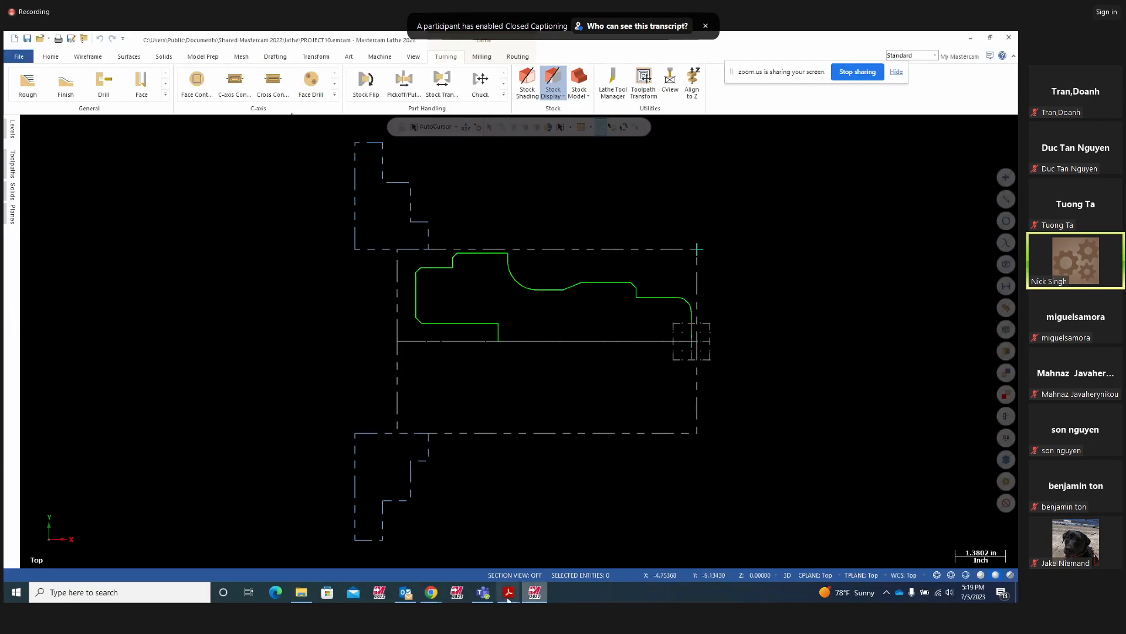
Switch to Project9.pdf in Acrobat and delete the highlighted circle around the bored end and the vertical stroke inside it
mouse_move(509, 598)
click(461, 556)
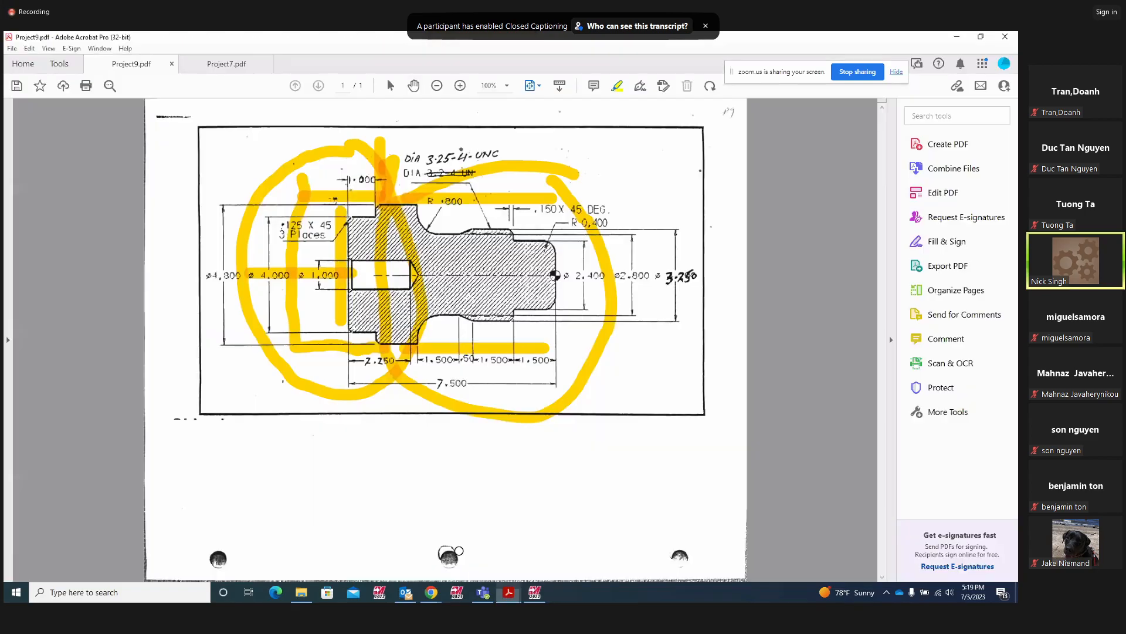
right_click(390, 209)
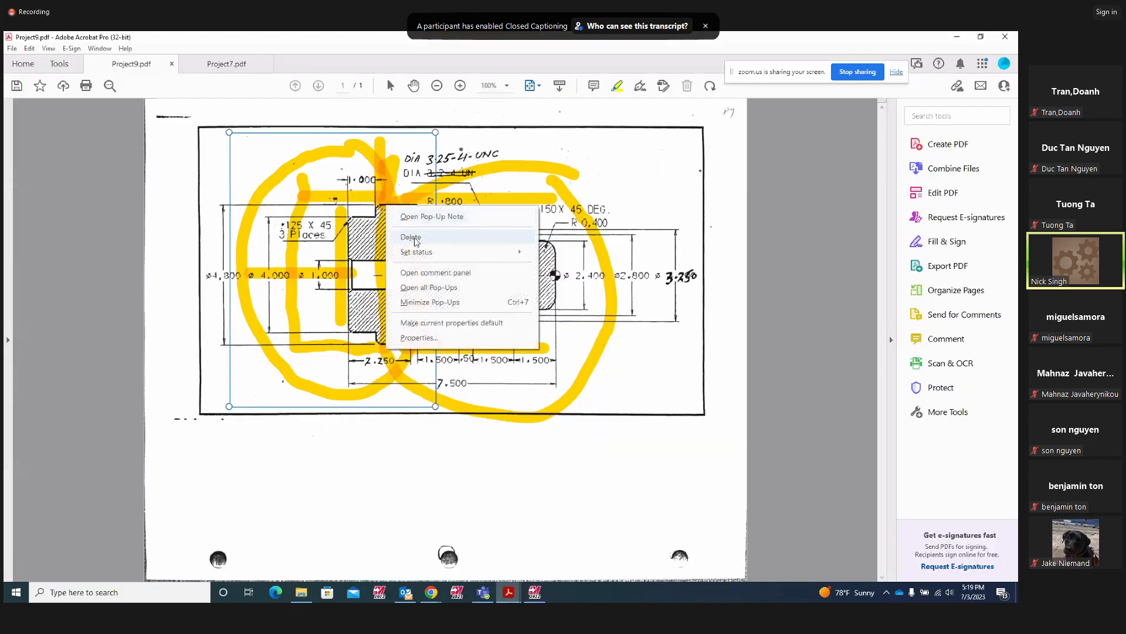
click(412, 238)
right_click(340, 223)
click(367, 252)
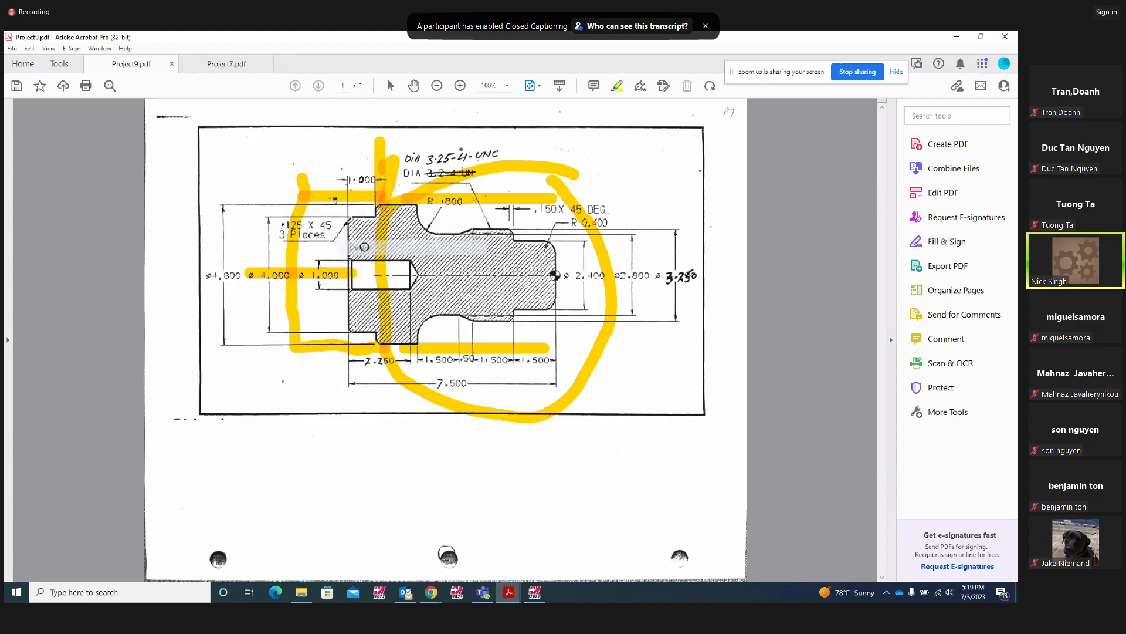
Delete the large highlighted loop around the threaded end and the two strokes above the flange's edge
right_click(386, 190)
click(408, 220)
right_click(382, 203)
click(405, 231)
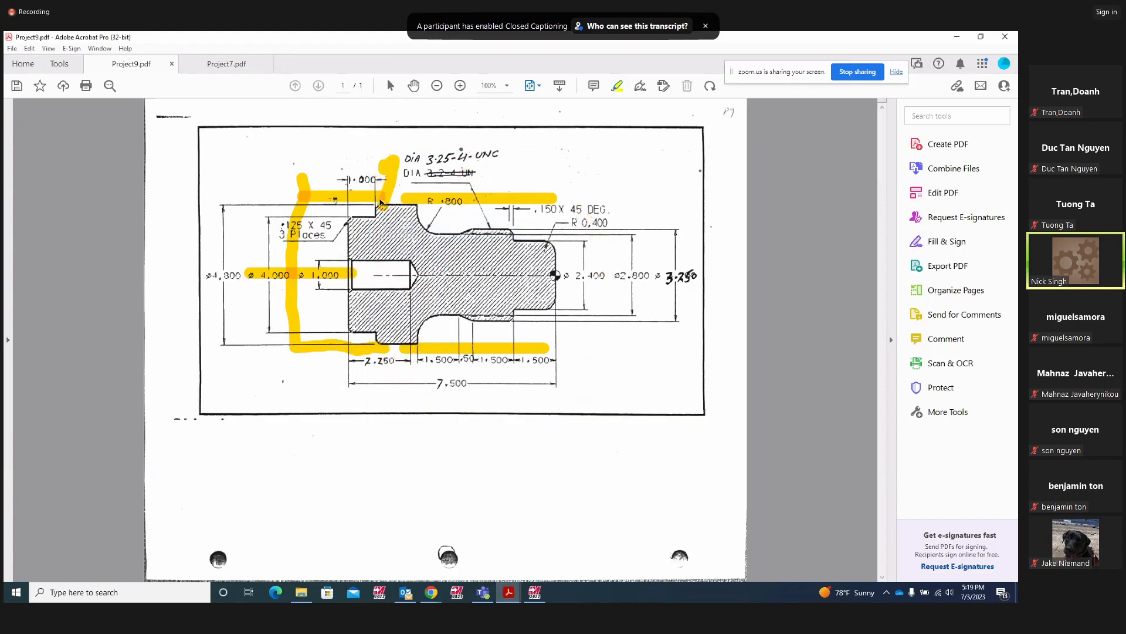
right_click(382, 204)
click(405, 232)
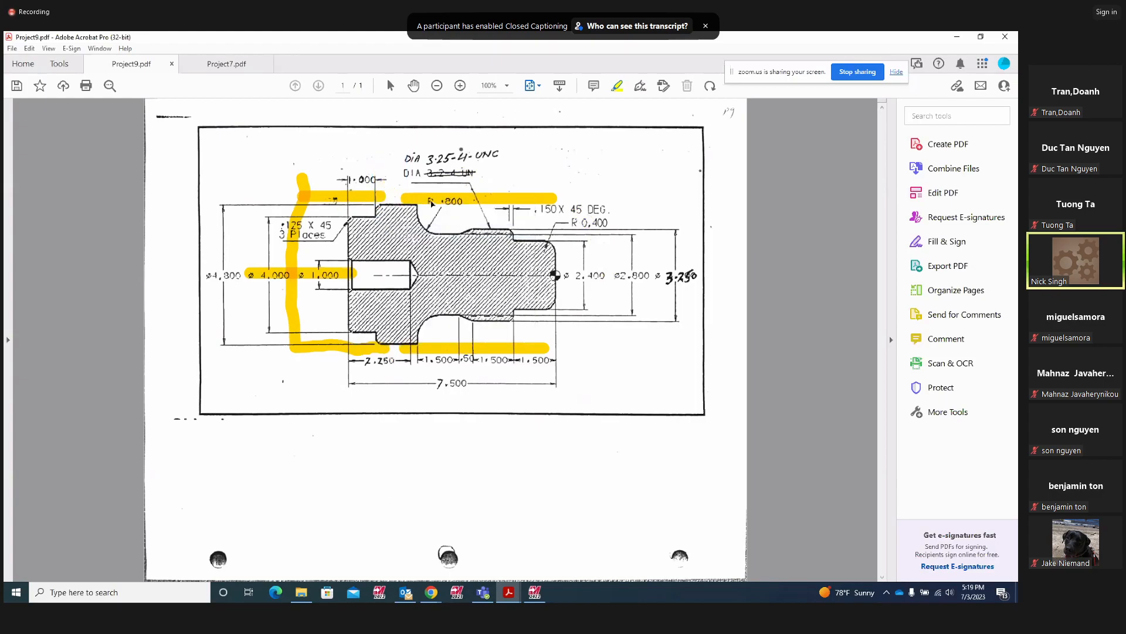
Delete the highlighted lines above the profile and the bracket-shaped outline around the bored end
right_click(432, 205)
click(457, 234)
right_click(329, 191)
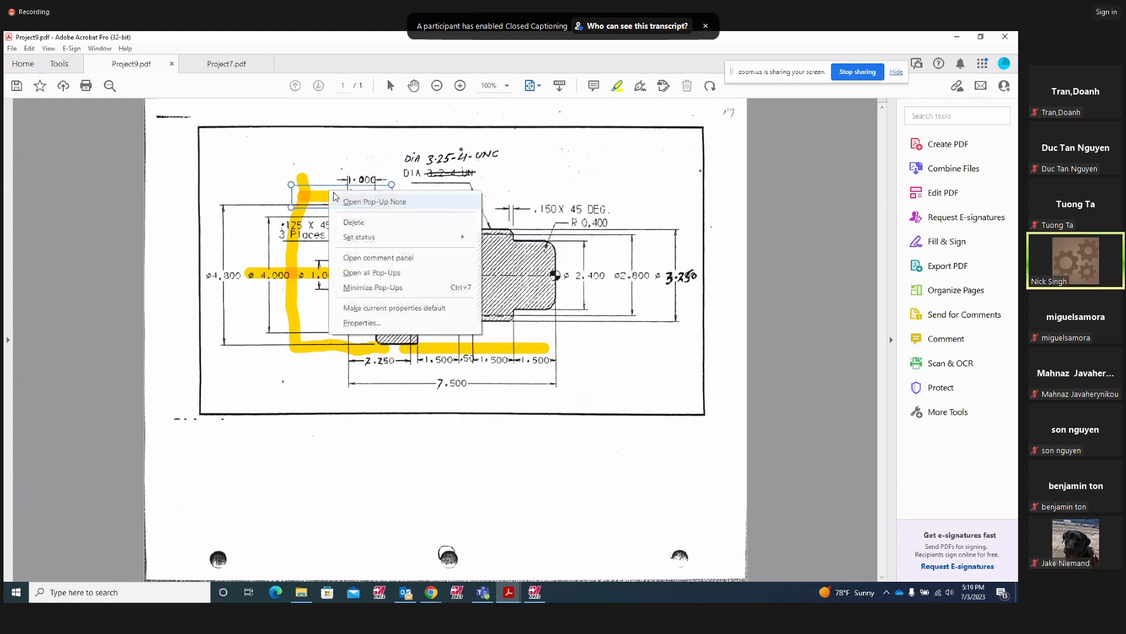
click(353, 222)
right_click(296, 247)
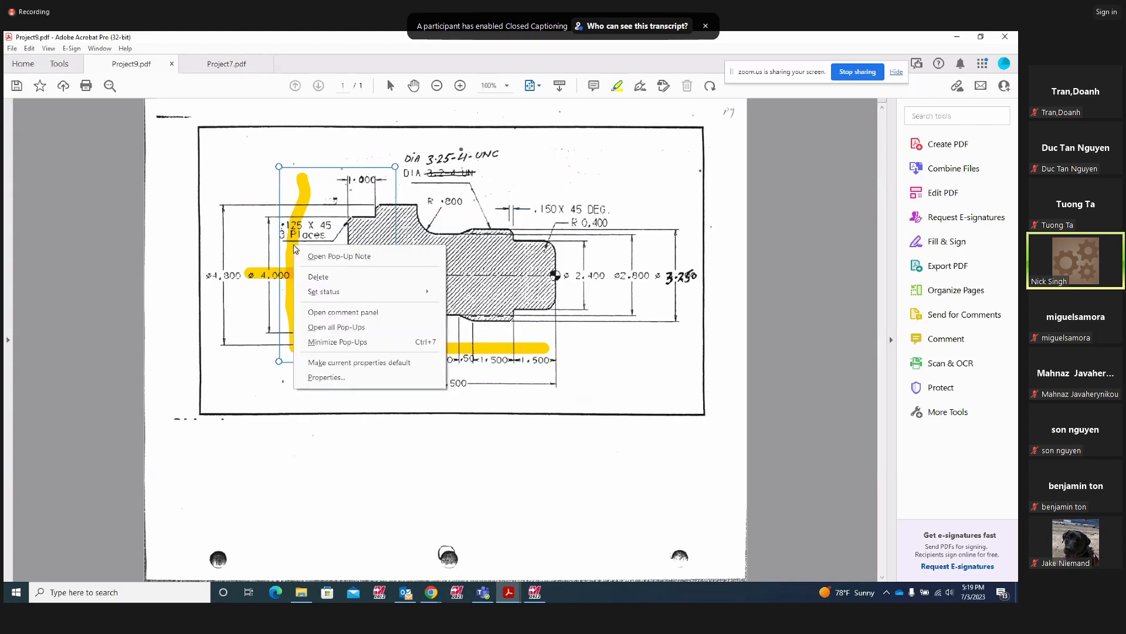
click(309, 276)
Delete the highlights across the 4.000 and 1.000 diameter dimensions and below the threaded side's profile
right_click(309, 276)
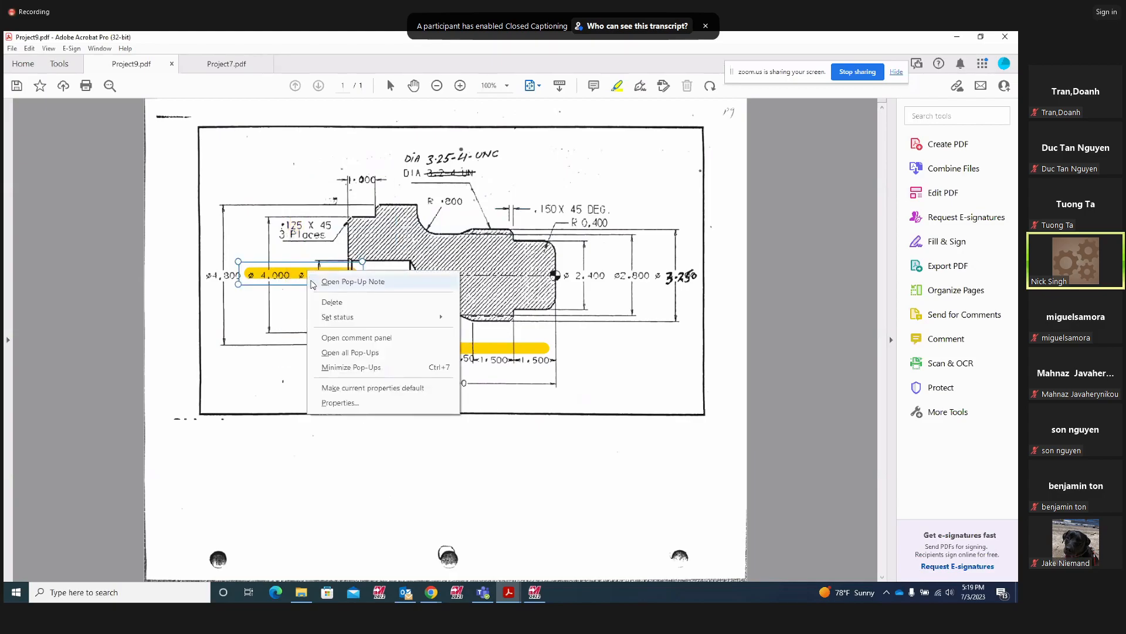
click(325, 306)
right_click(434, 349)
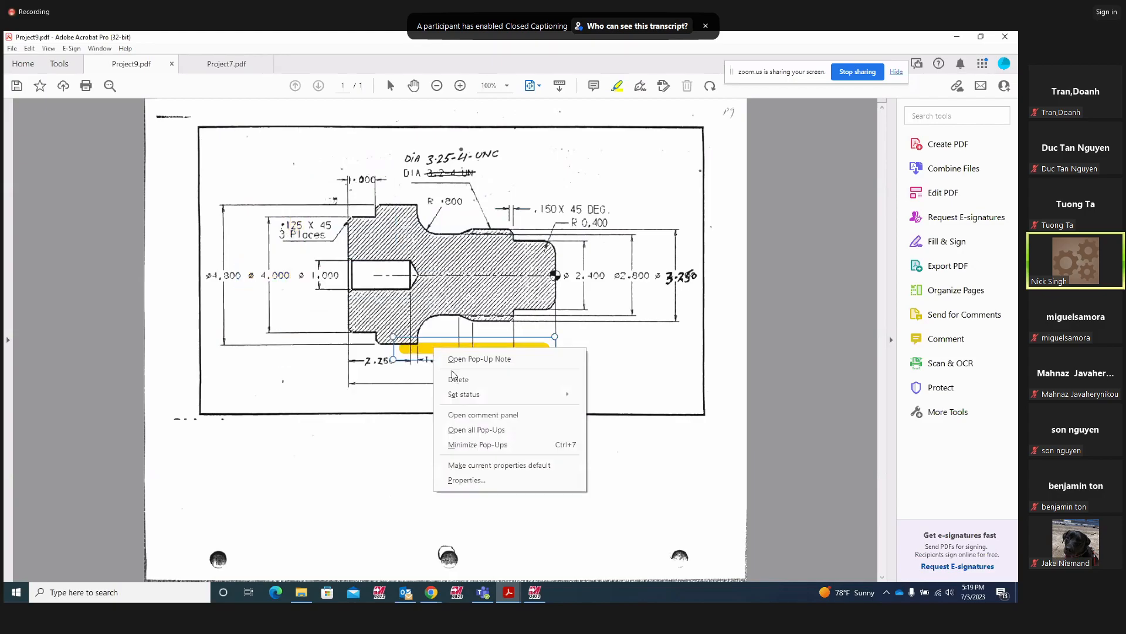
click(452, 378)
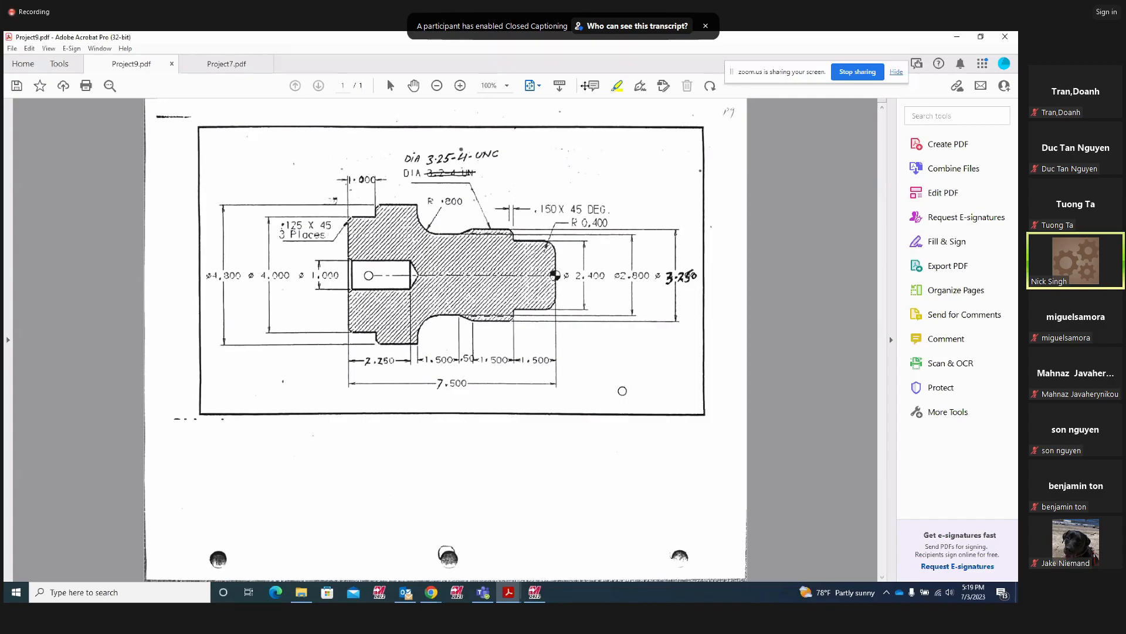
Highlight a loop around the drawing's upper half profile down to the centerline, and compare it with the PROJECT10 geometry in Mastercam
mouse_move(405, 189)
mouse_down()
mouse_move(331, 210)
mouse_move(325, 248)
mouse_move(337, 270)
mouse_move(570, 280)
mouse_move(567, 229)
mouse_move(514, 192)
mouse_move(403, 189)
mouse_up()
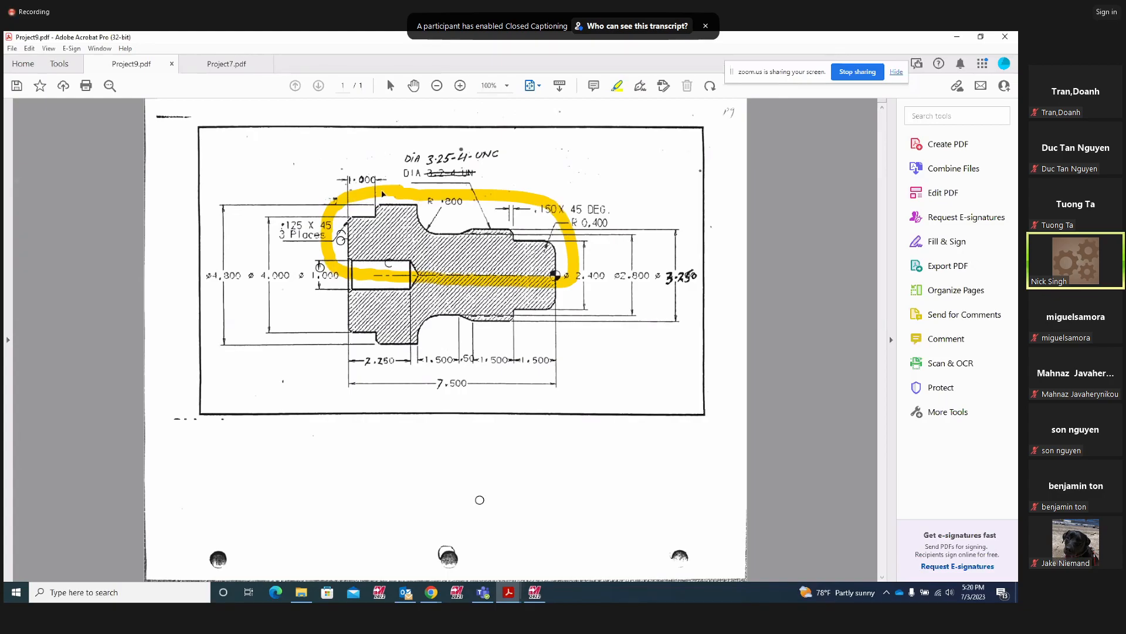
mouse_move(535, 592)
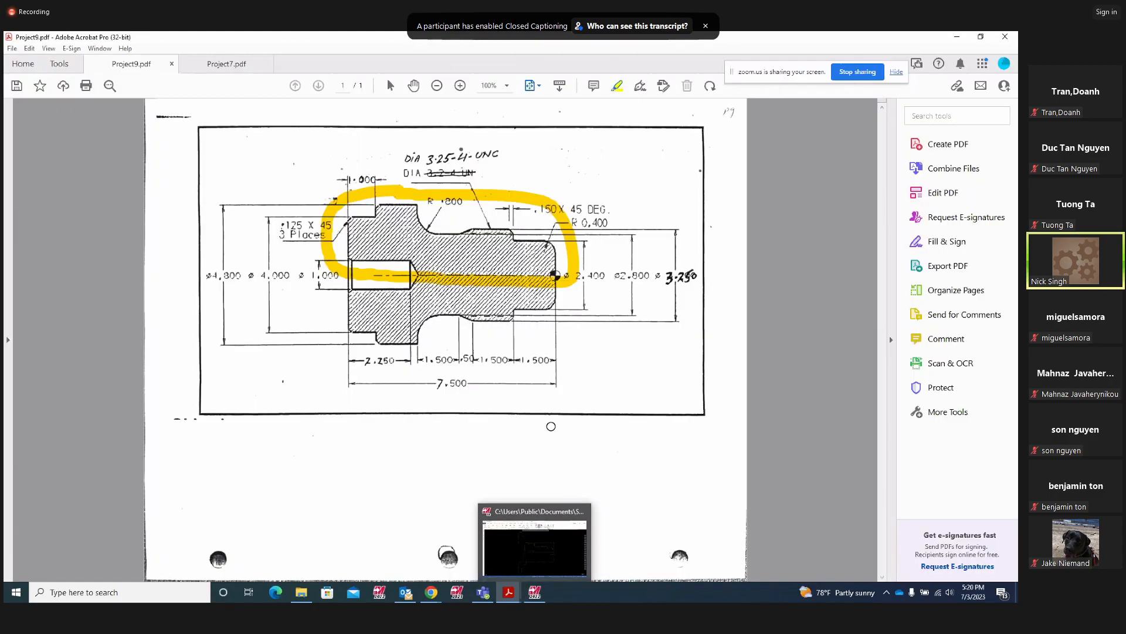
click(538, 549)
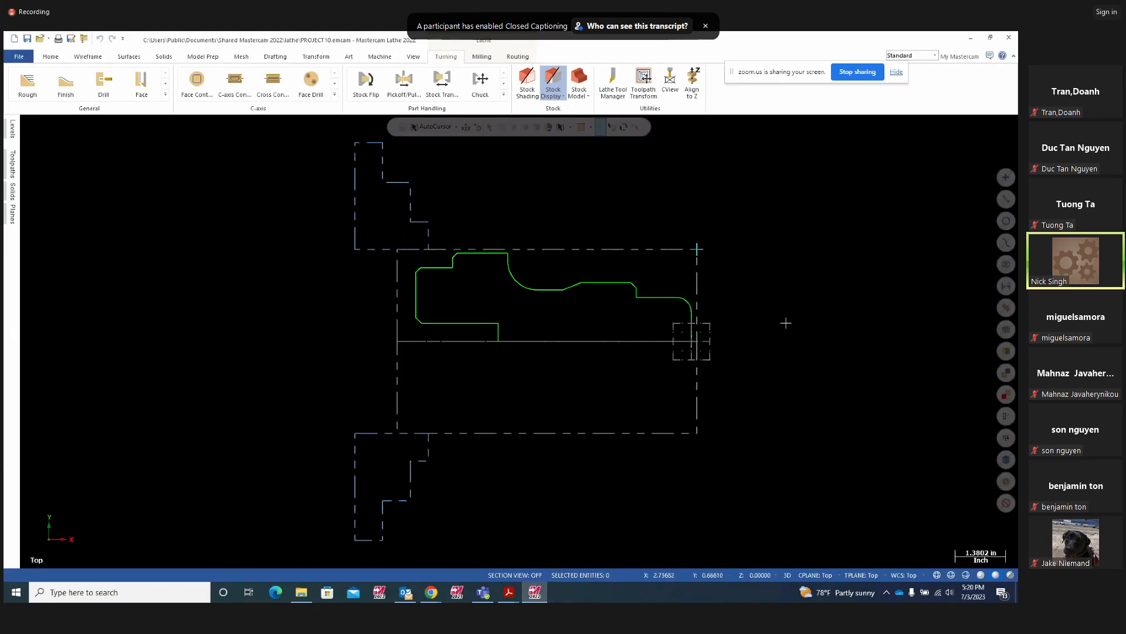
scroll(434, 256, up, 2)
scroll(434, 255, up, 1)
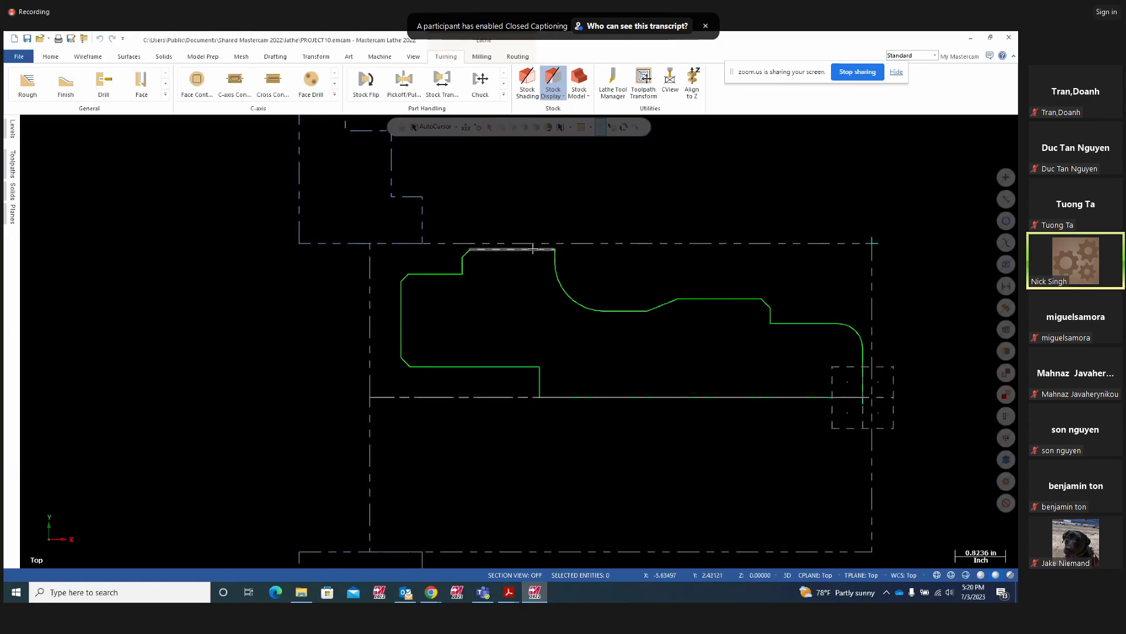
scroll(884, 212, down, 1)
scroll(884, 212, down, 1)
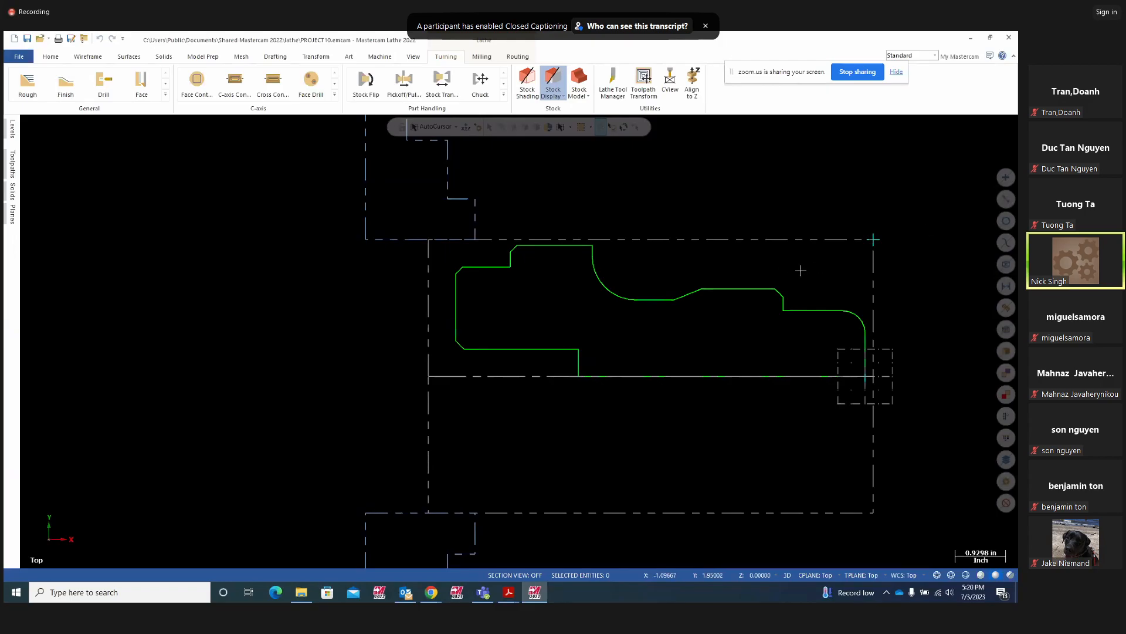
scroll(399, 305, down, 2)
scroll(921, 334, up, 2)
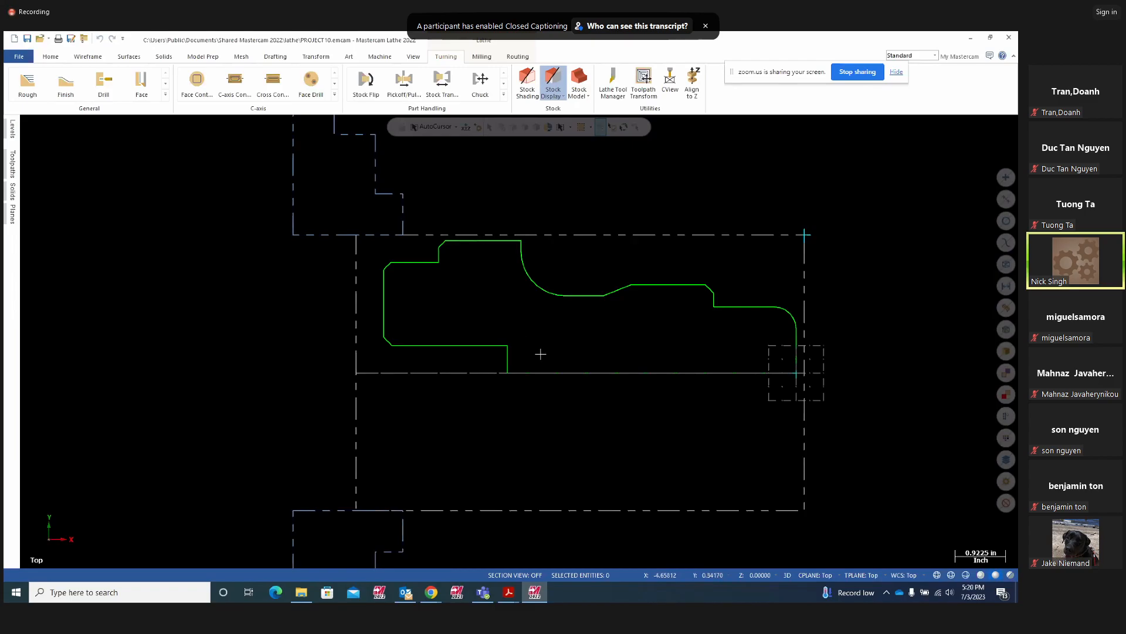
Circle the 4.800 diameter dimension in Project9.pdf with the highlighter and check it against the Mastercam profile before returning to the drawing
mouse_move(509, 592)
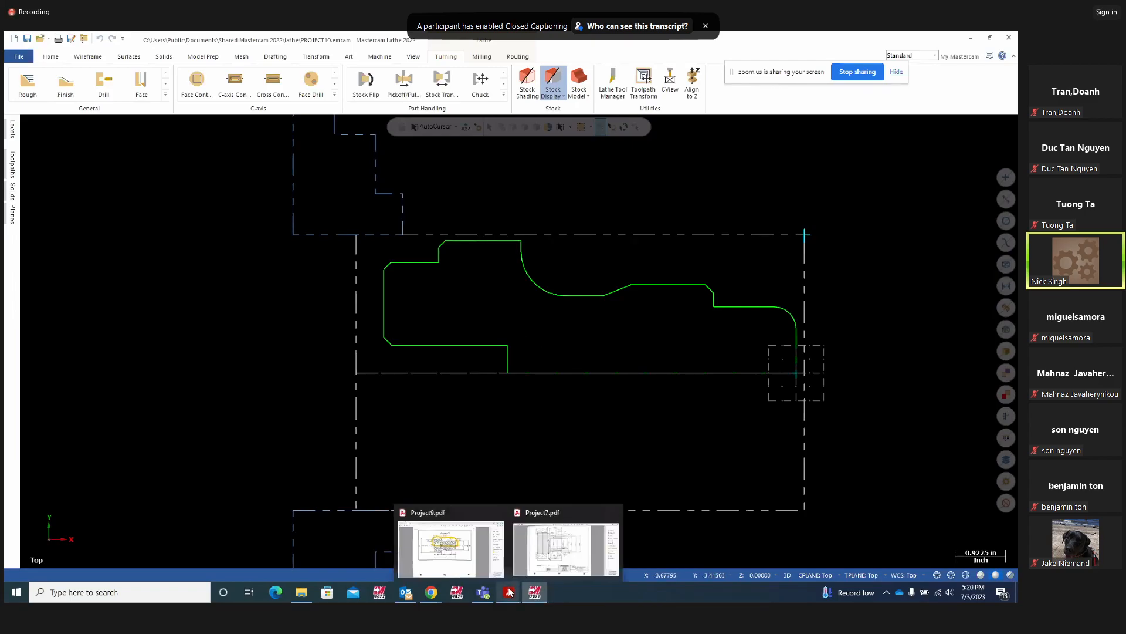
click(465, 516)
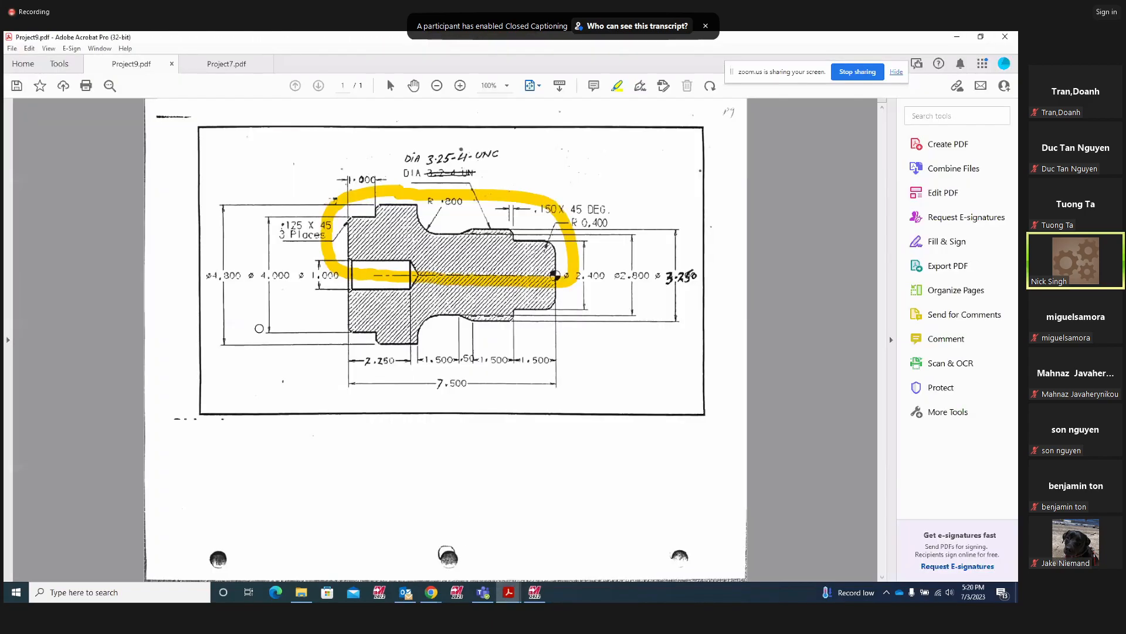
mouse_move(219, 290)
mouse_down()
mouse_move(235, 243)
mouse_move(206, 294)
mouse_move(231, 296)
mouse_up()
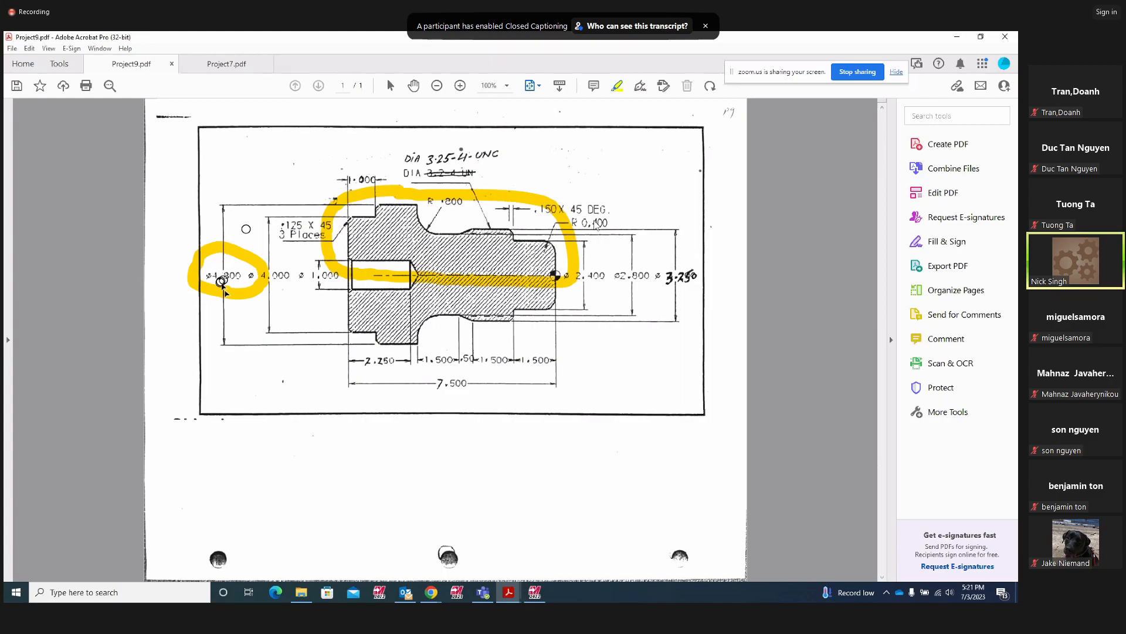
key(alt+Tab)
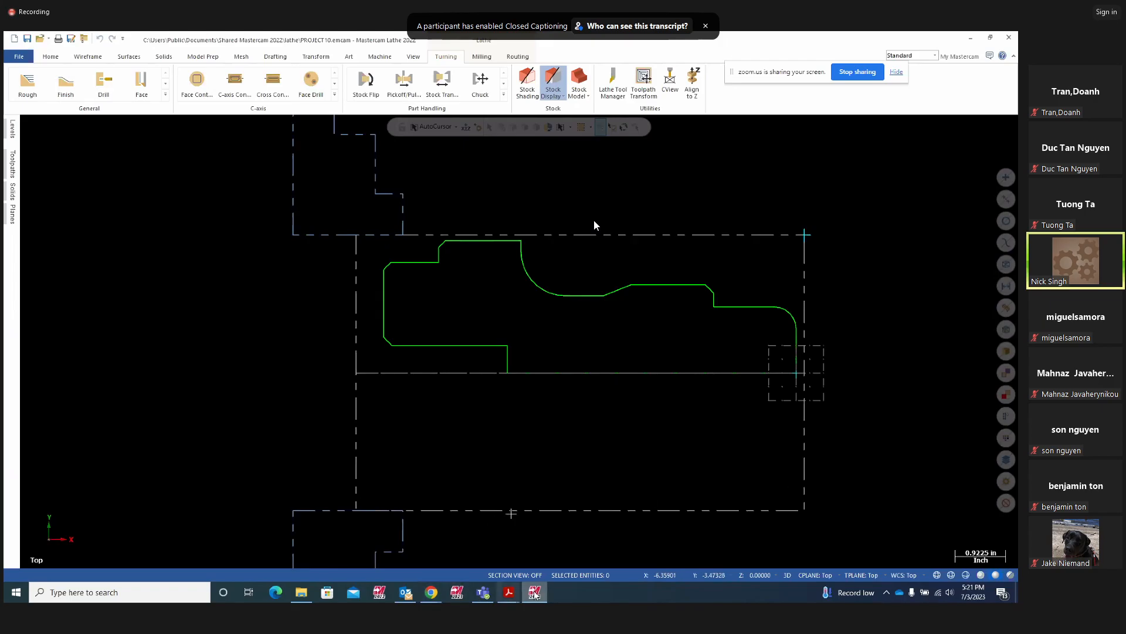
mouse_move(508, 592)
click(446, 549)
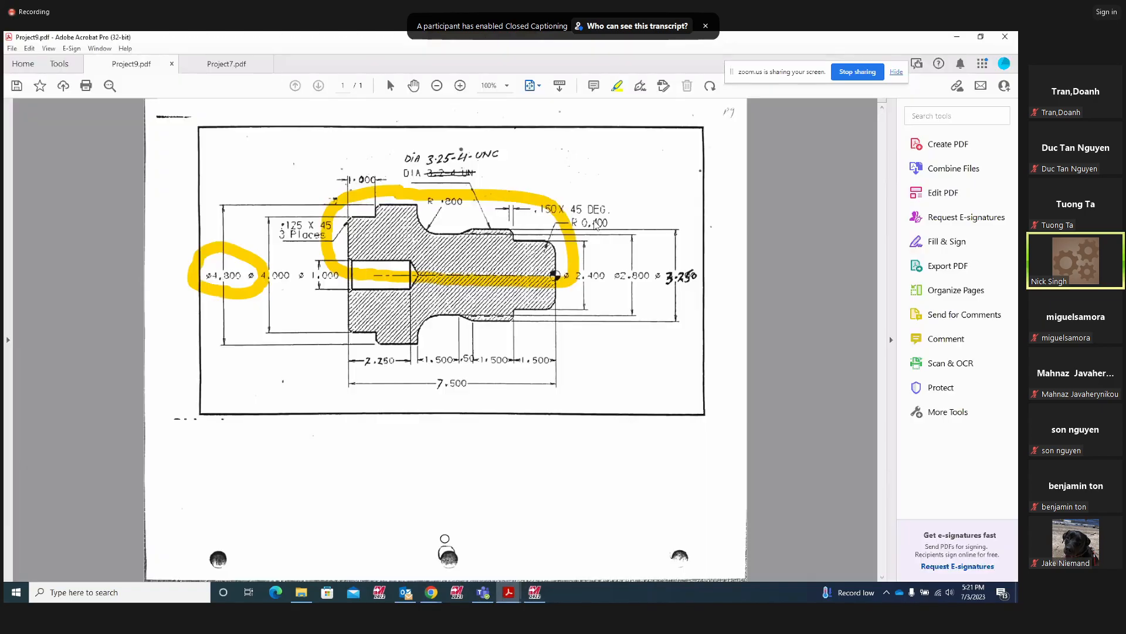
Highlight a circle around the 7.500 length dimension and a vertical line beyond each end of the part
mouse_move(437, 397)
mouse_down()
mouse_move(484, 394)
mouse_move(446, 365)
mouse_move(422, 397)
mouse_up()
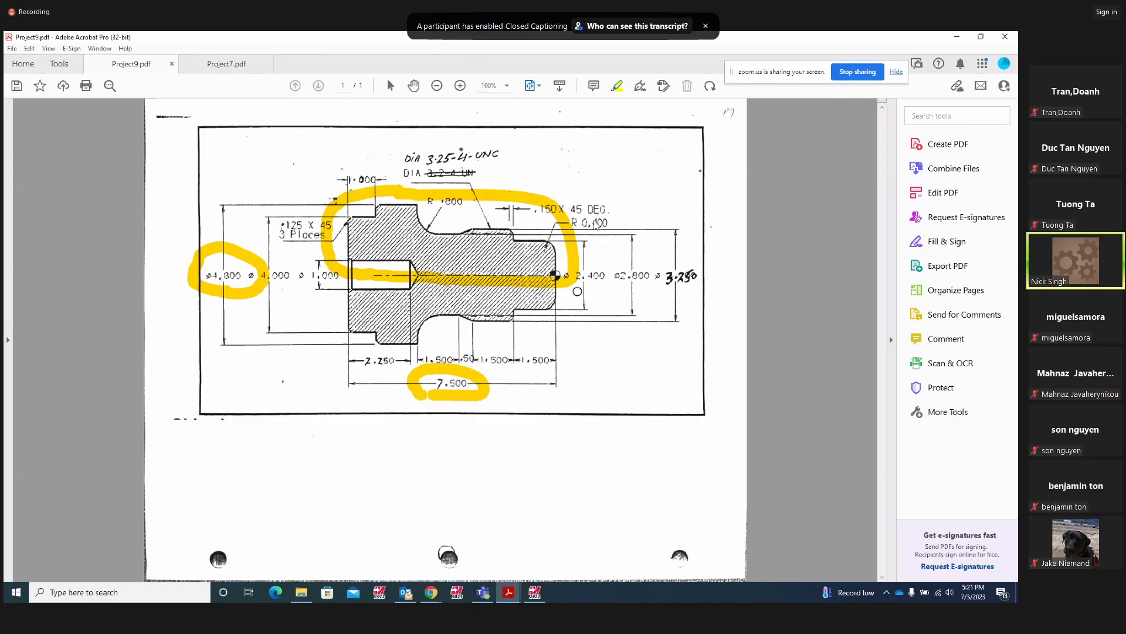
drag(560, 170, 561, 404)
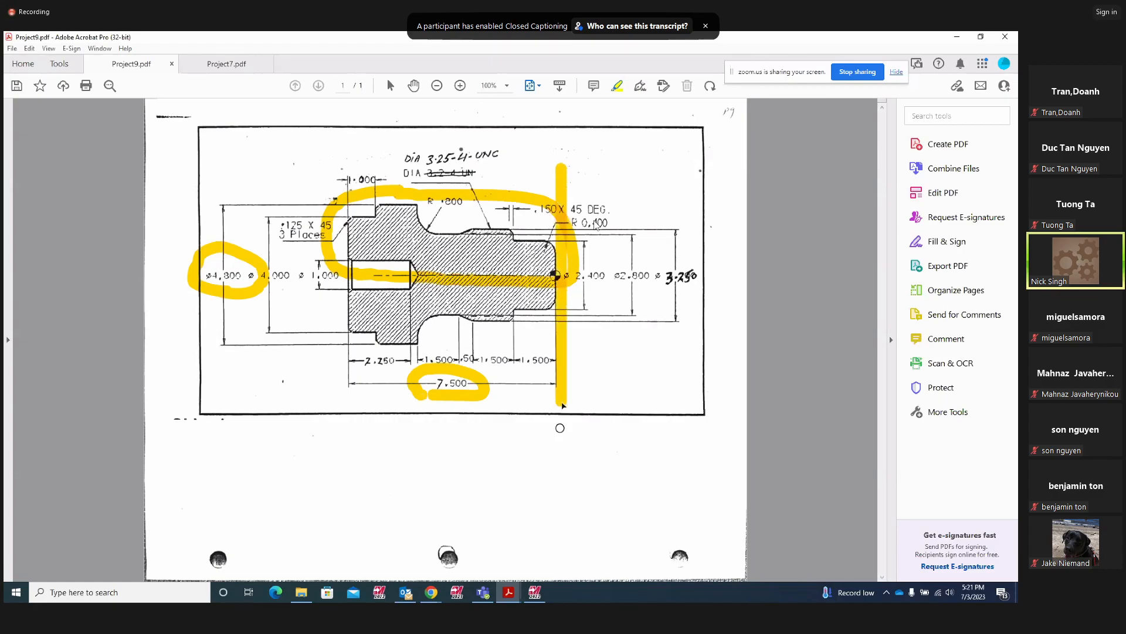
drag(304, 163, 301, 437)
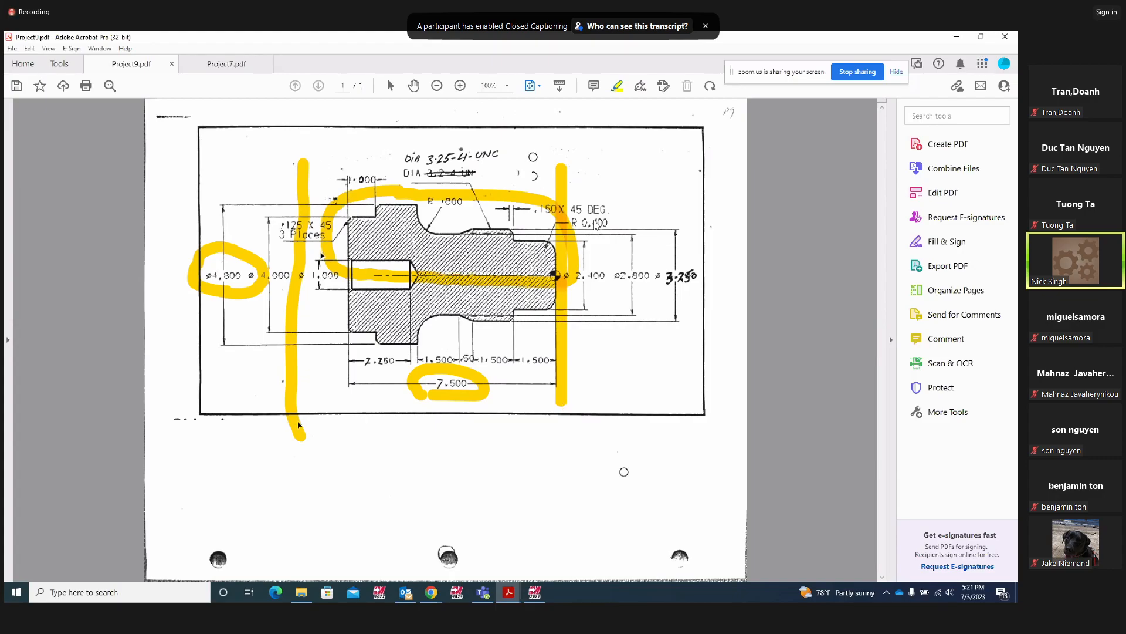
Switch to Mastercam, keep the Toolpaths manager open, and open the left spindle's stock properties from Stock setup
mouse_move(535, 592)
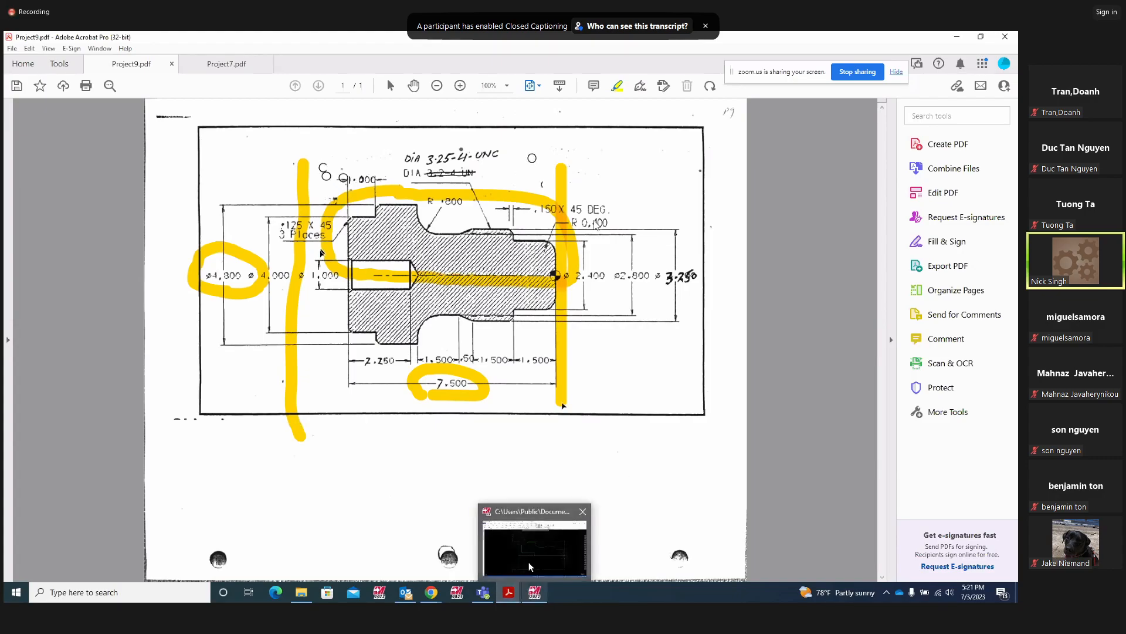
click(530, 564)
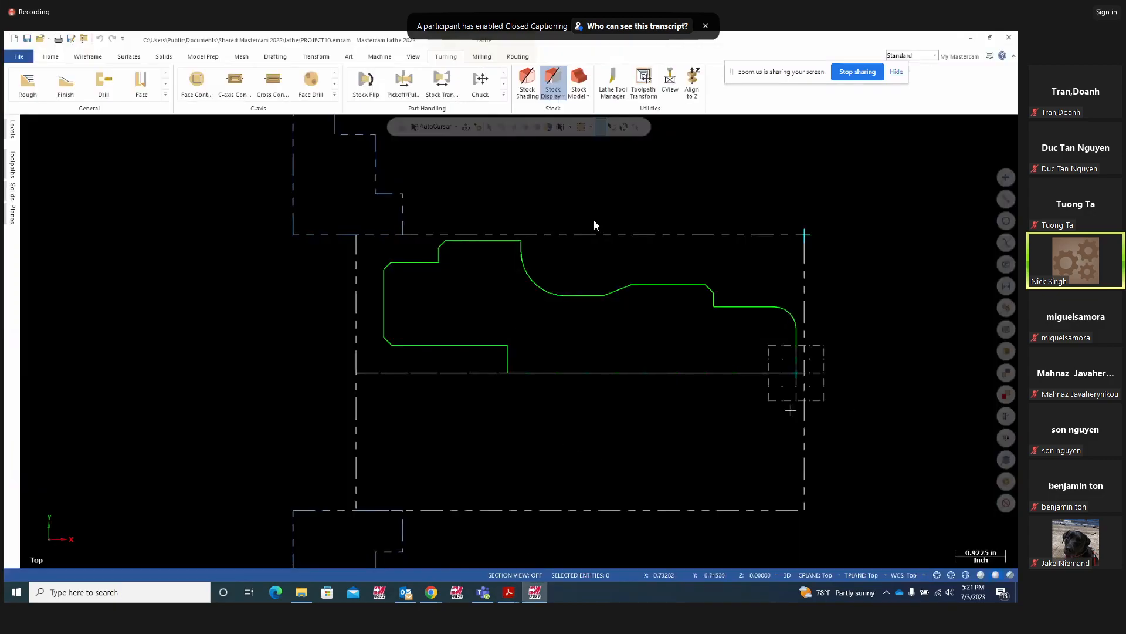
click(12, 169)
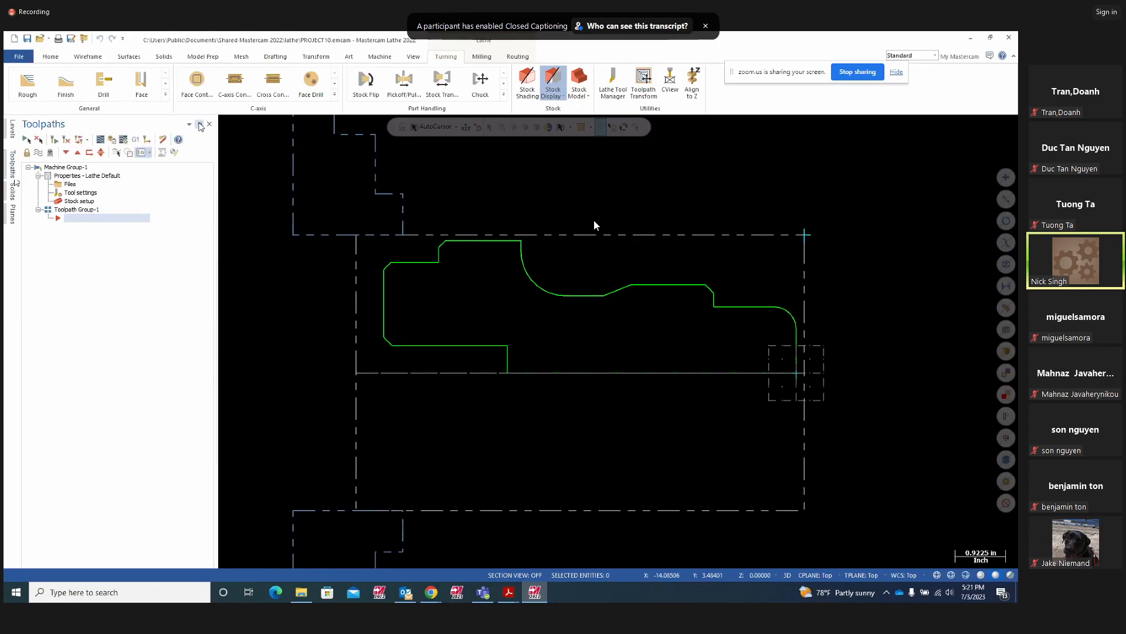
click(200, 123)
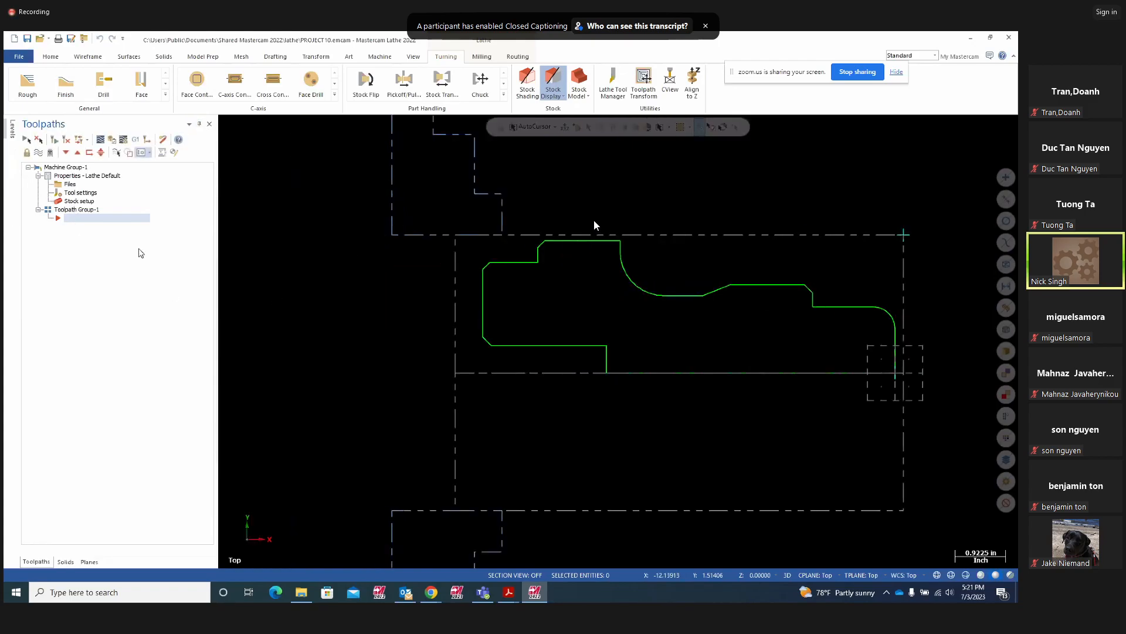
click(78, 201)
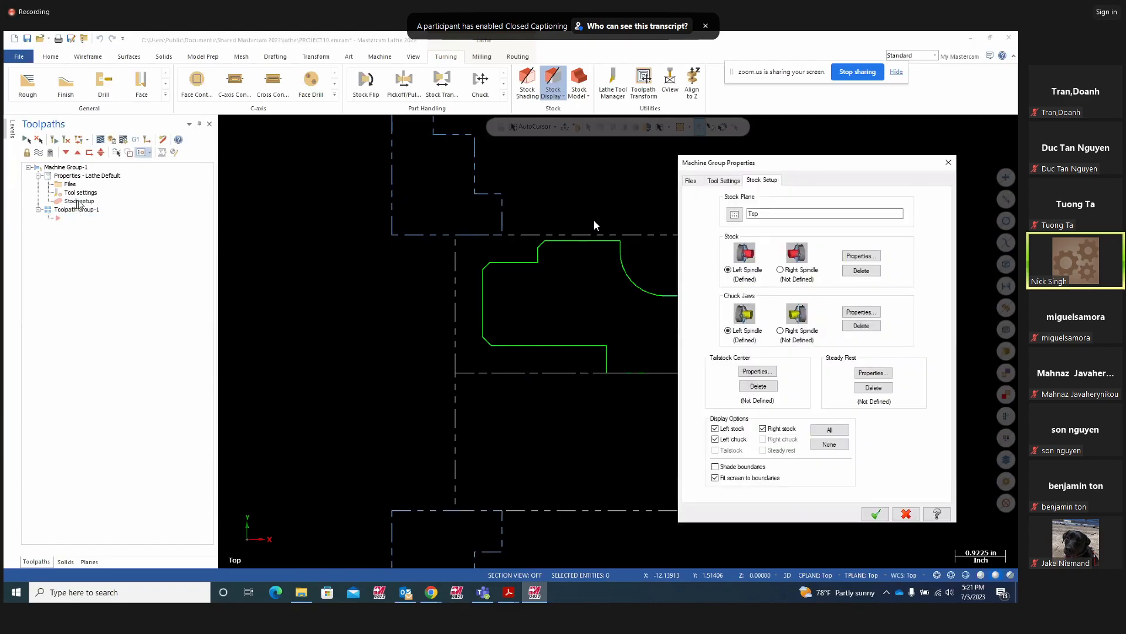
click(861, 256)
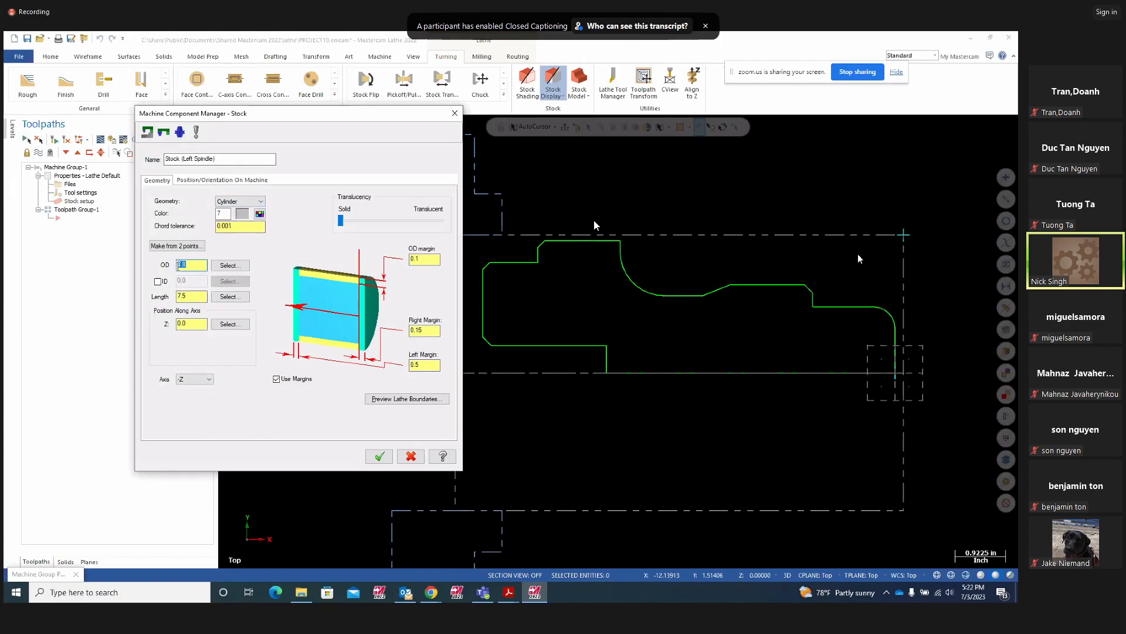
Circle the 4.800 diameter dimension again in Project9.pdf, then return to the stock properties in Mastercam
click(509, 592)
click(451, 552)
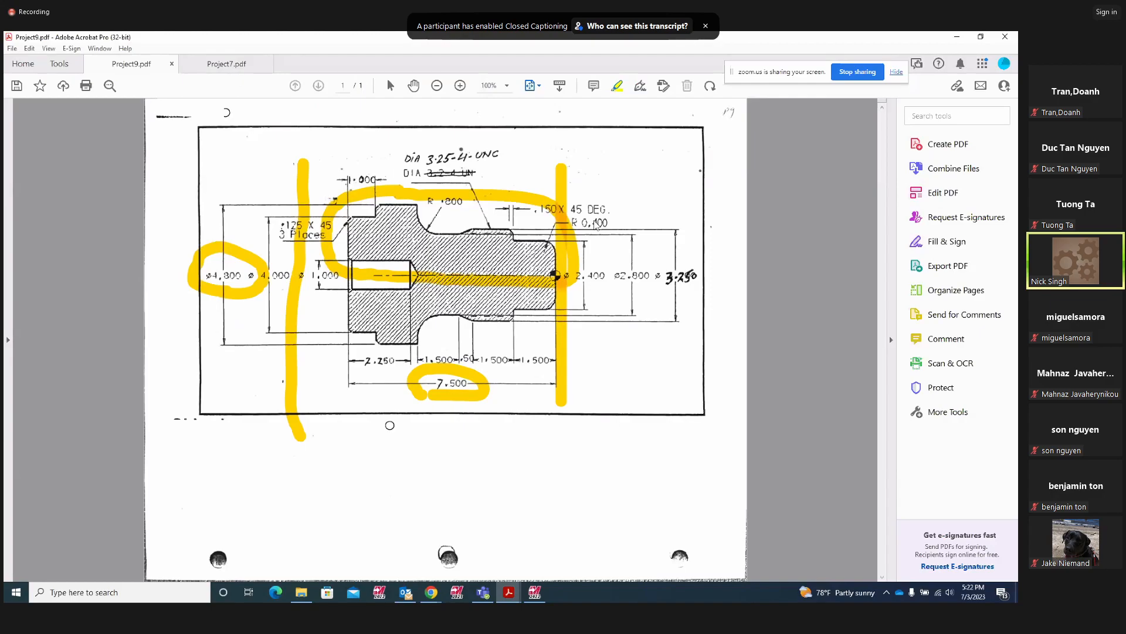
mouse_move(237, 270)
mouse_down()
mouse_move(222, 254)
mouse_move(250, 296)
mouse_move(226, 253)
mouse_up()
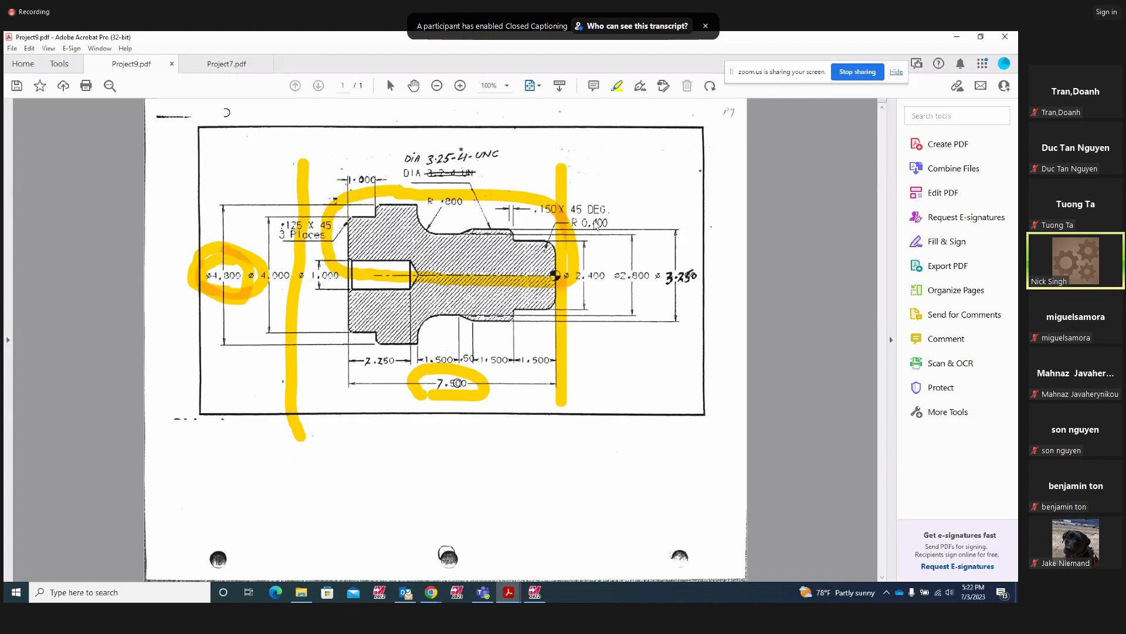
click(534, 591)
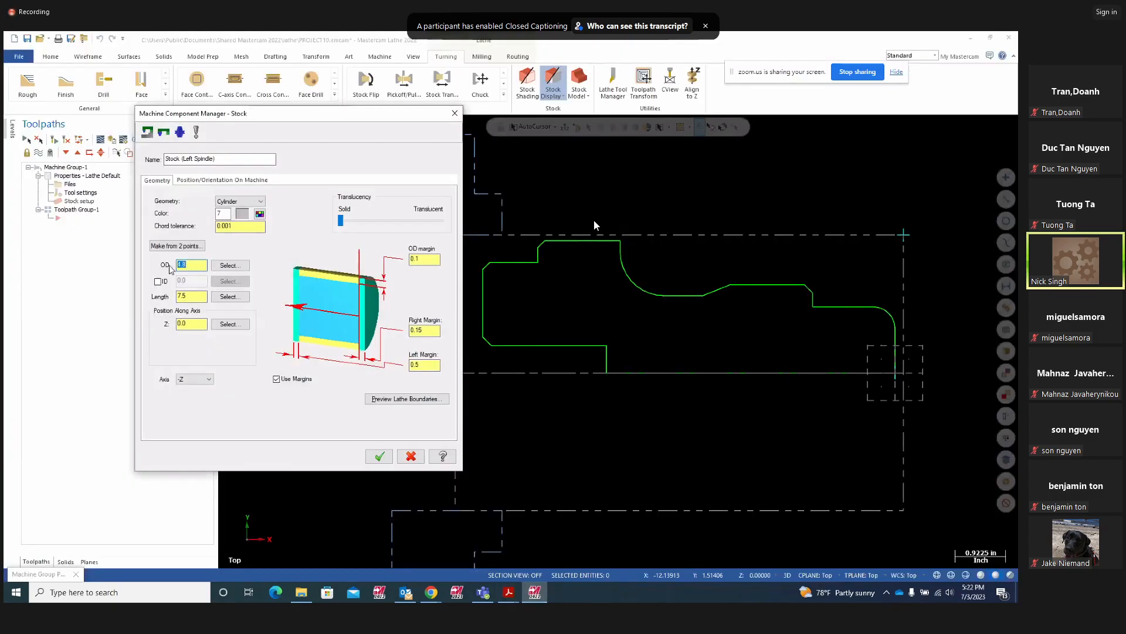
Examine the stock's OD, OD margin and right margin against the profile, moving the dialog clear of the geometry
key(Tab)
click(429, 258)
drag(194, 264, 174, 265)
double_click(423, 260)
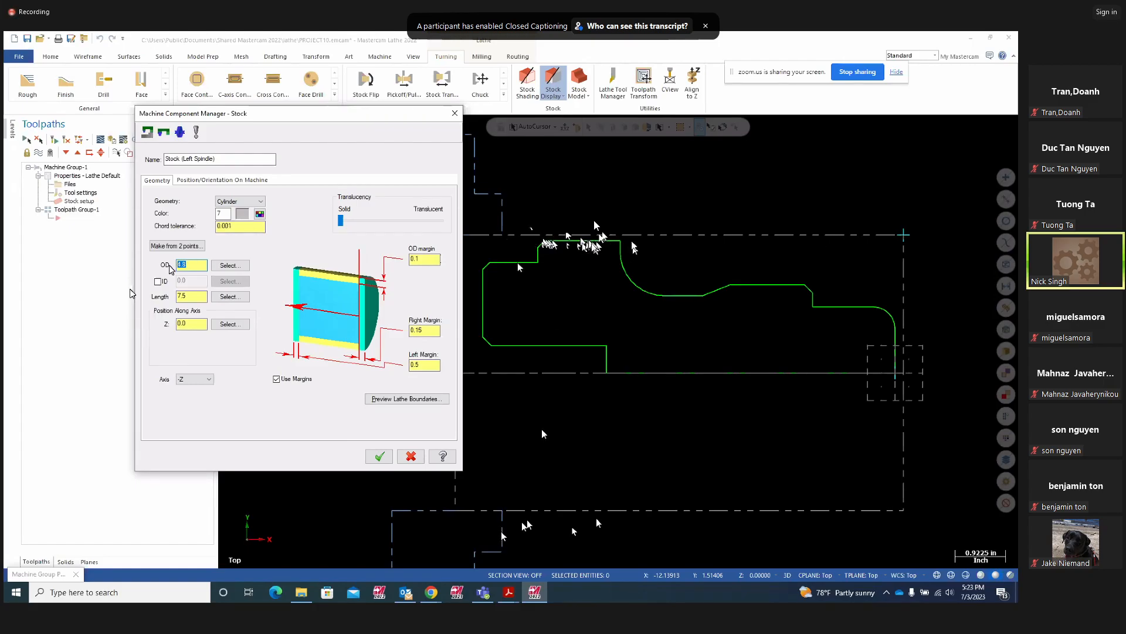
drag(362, 117, 289, 97)
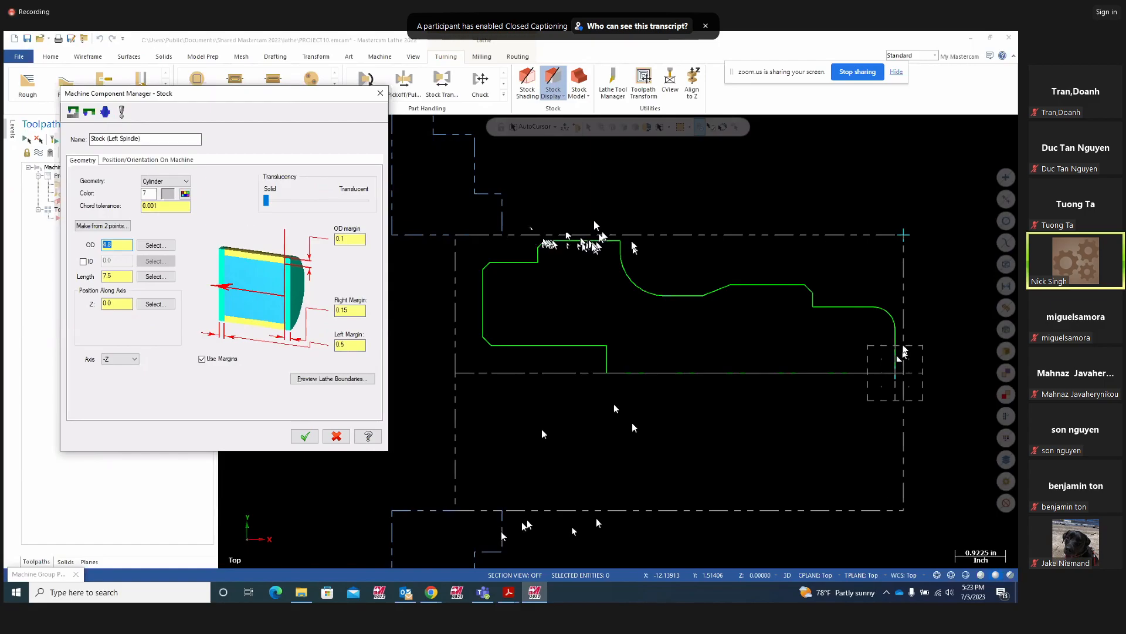
click(350, 310)
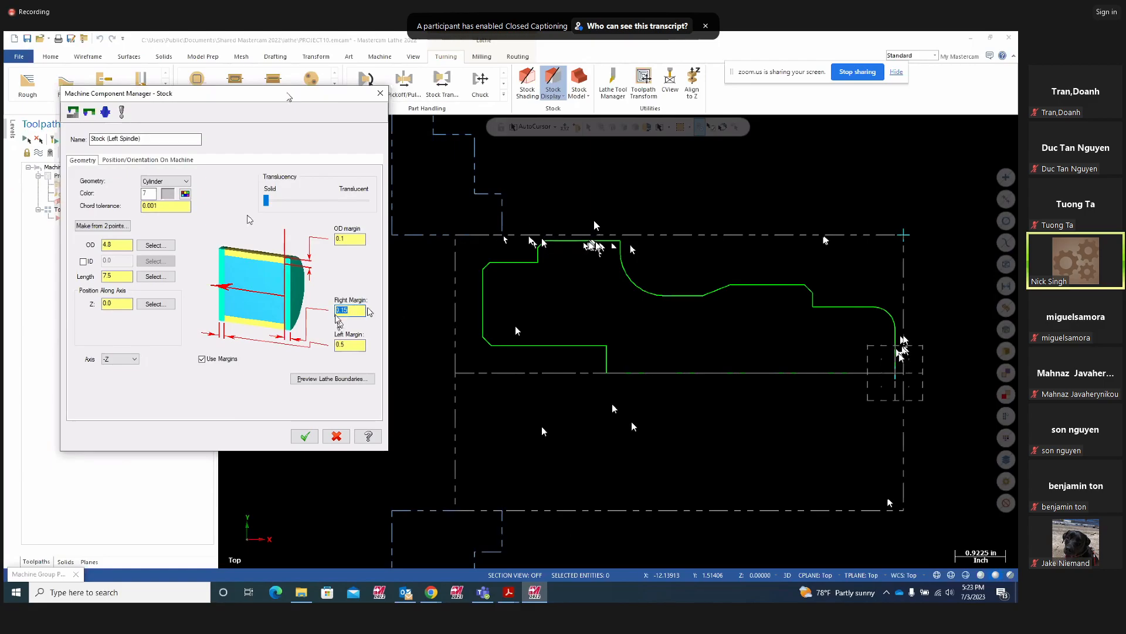
drag(356, 309, 341, 310)
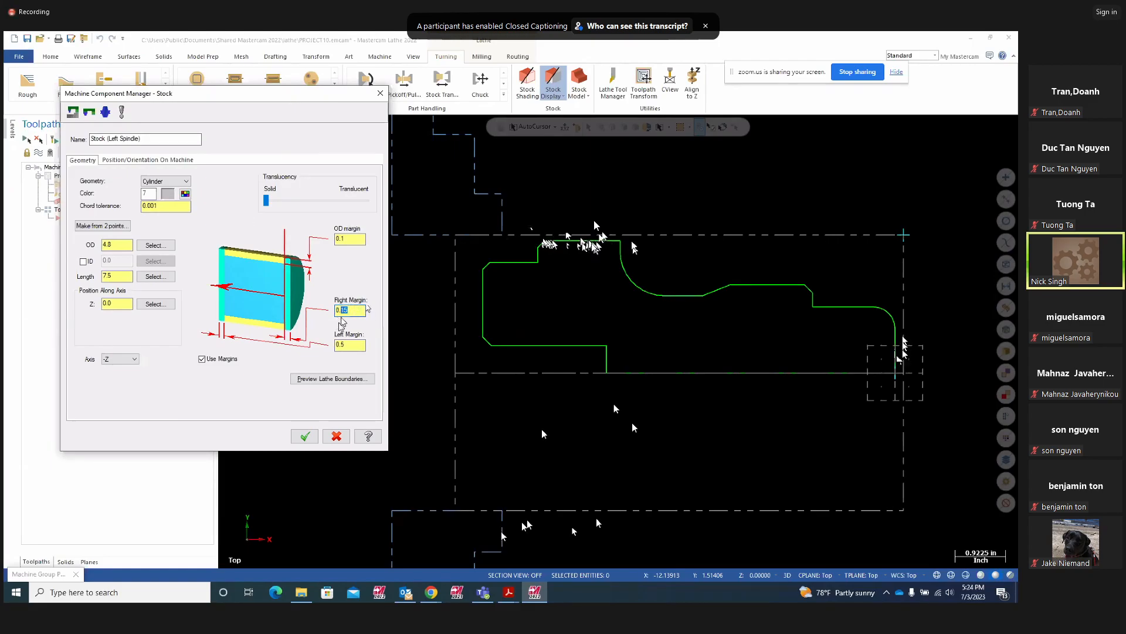
Recheck the stock's length, OD and right margin, and accept the stock and machine group properties
double_click(117, 277)
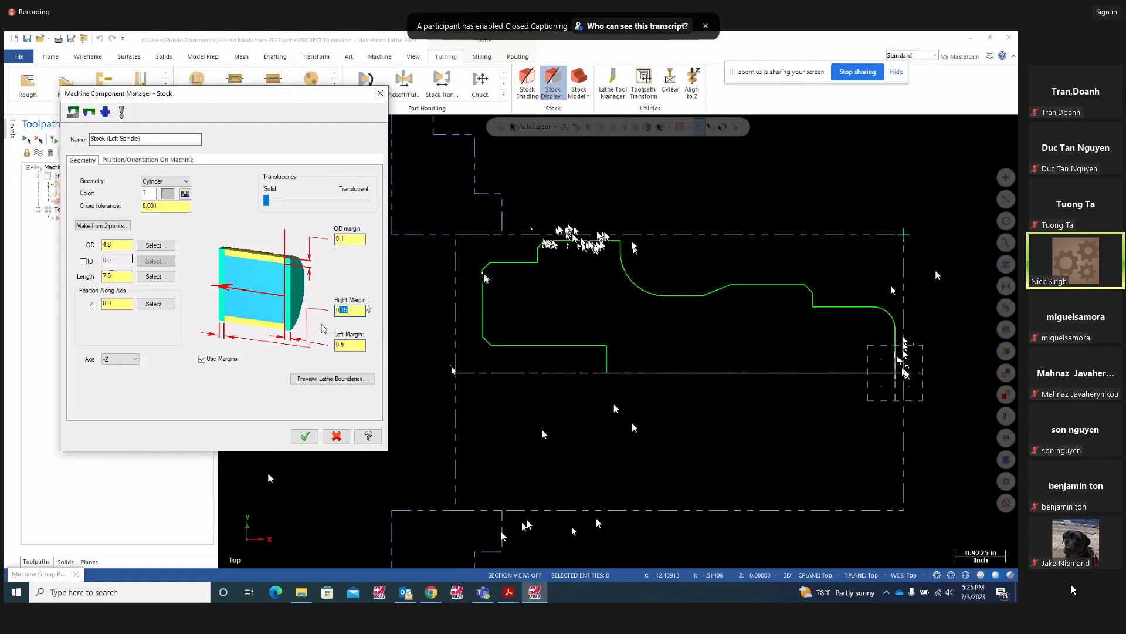
key(shift+Home)
click(123, 244)
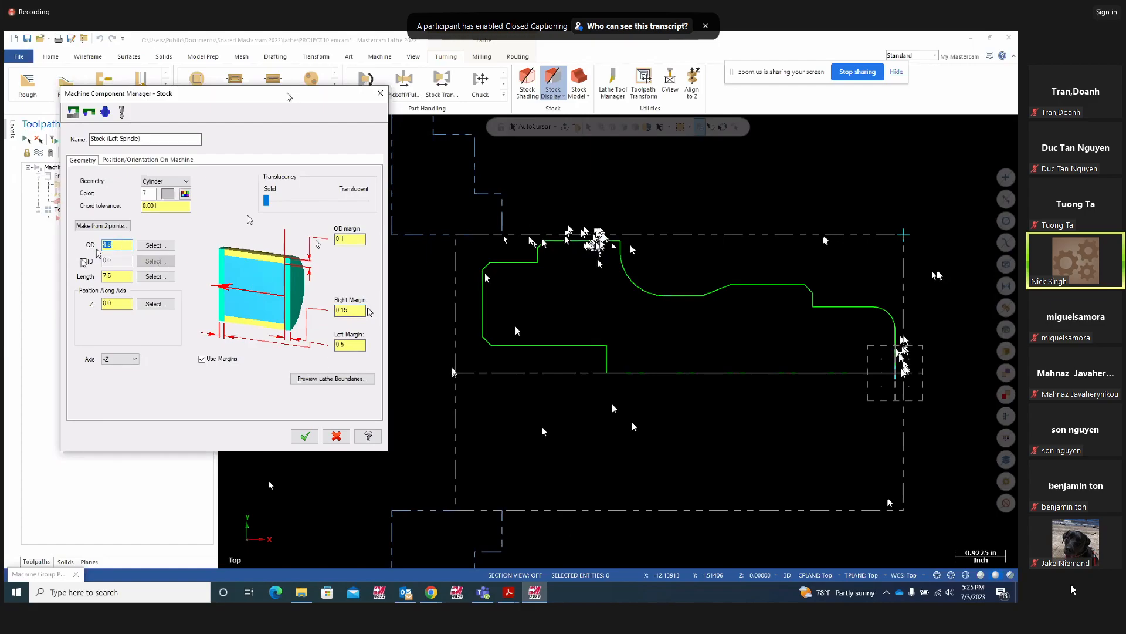
click(119, 275)
drag(357, 310, 324, 309)
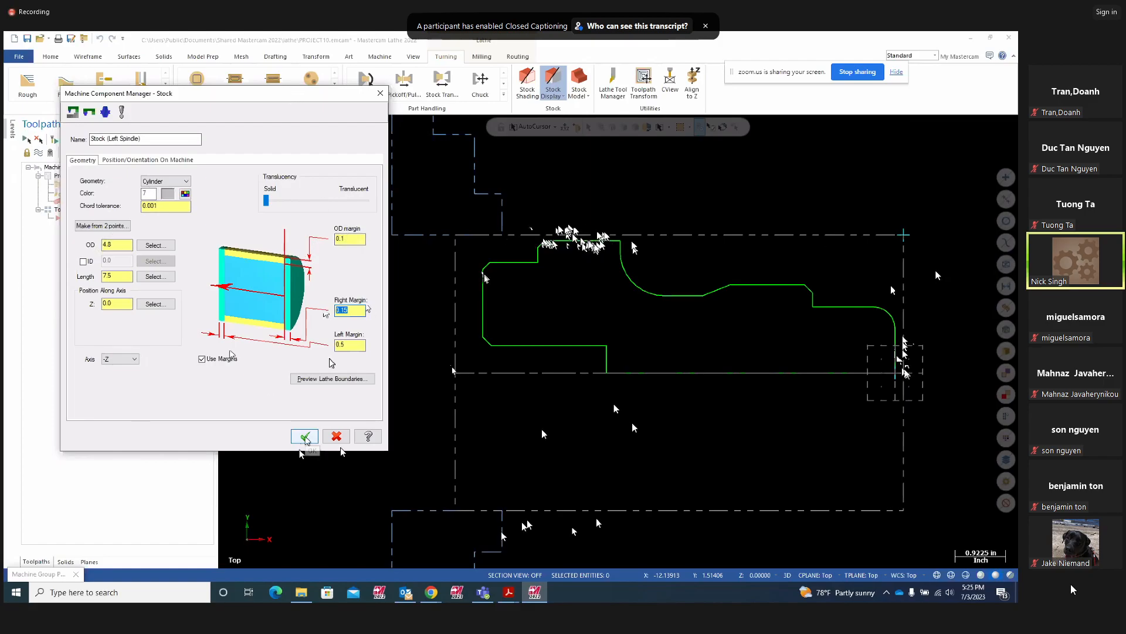
click(305, 436)
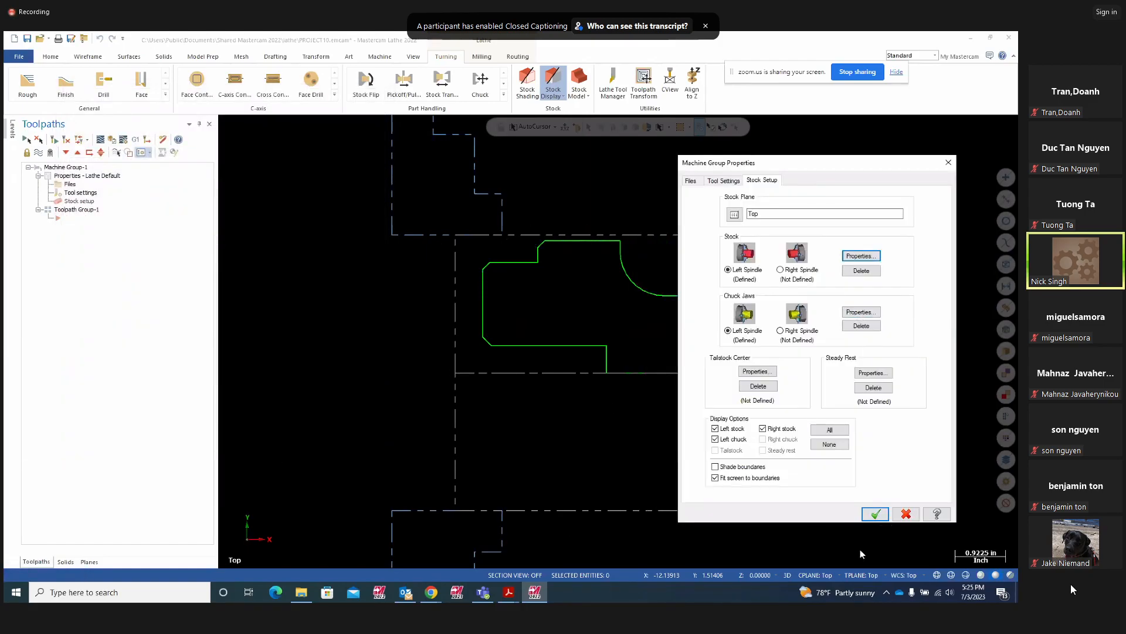
click(876, 514)
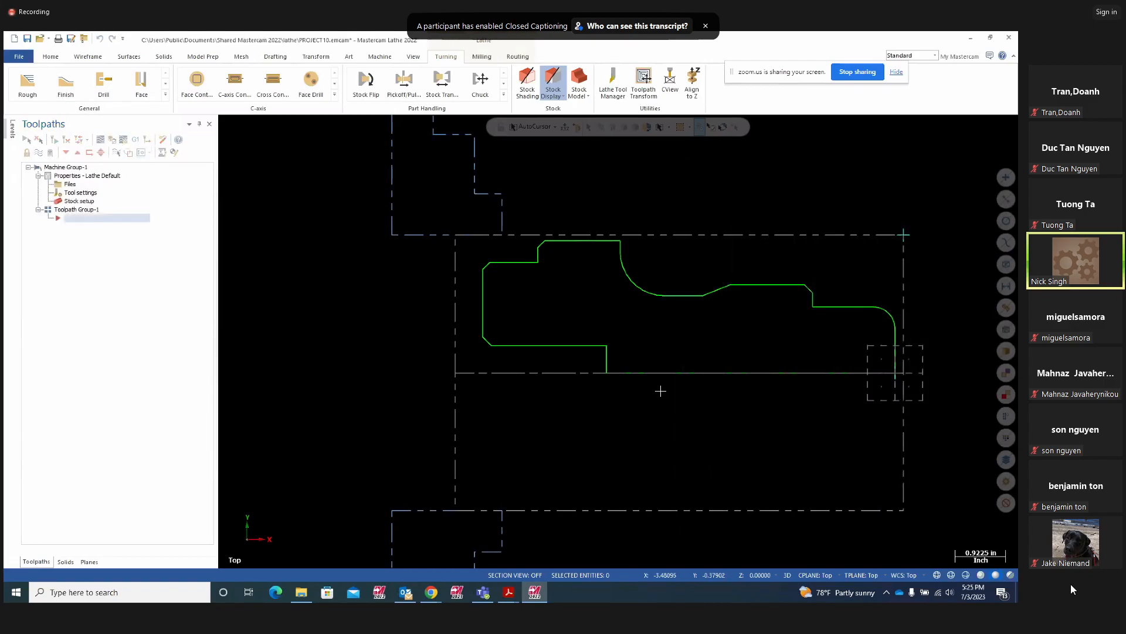
Start a Face toolpath and select the T3131 R0.0313 ROUGH FACE RIGHT - 80 DEG. tool
scroll(302, 330, down, 2)
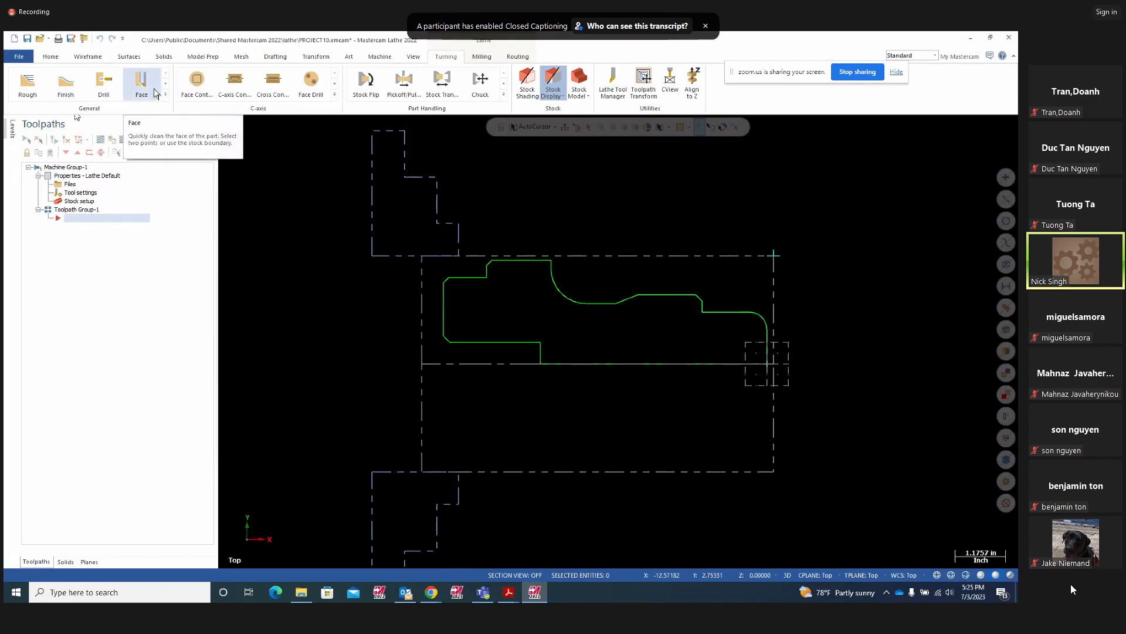
click(151, 91)
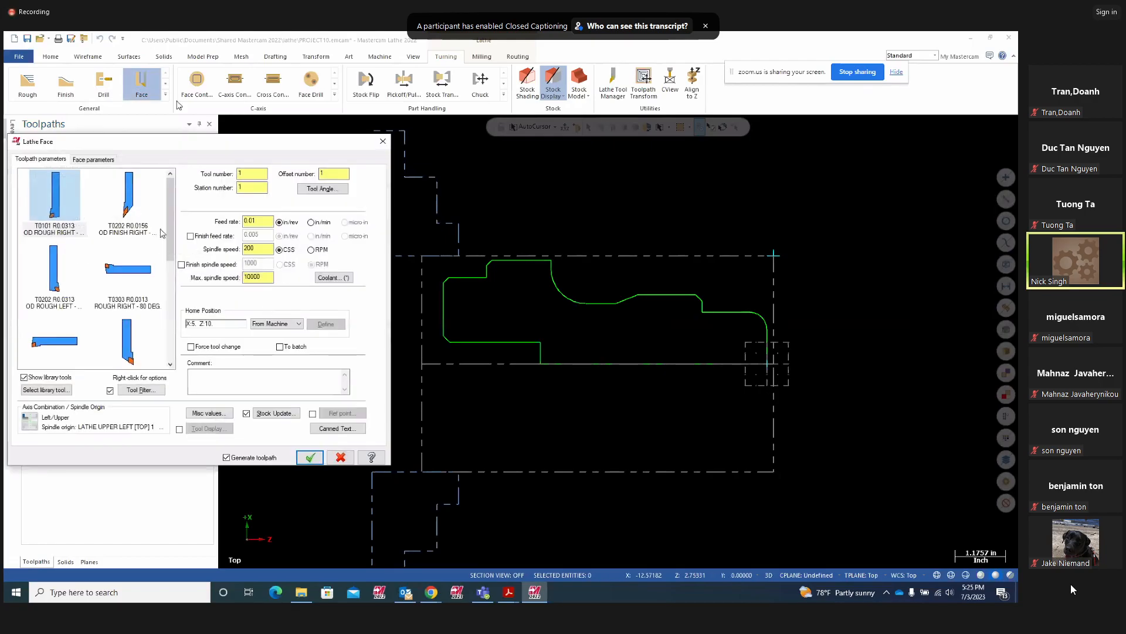
drag(170, 239, 170, 324)
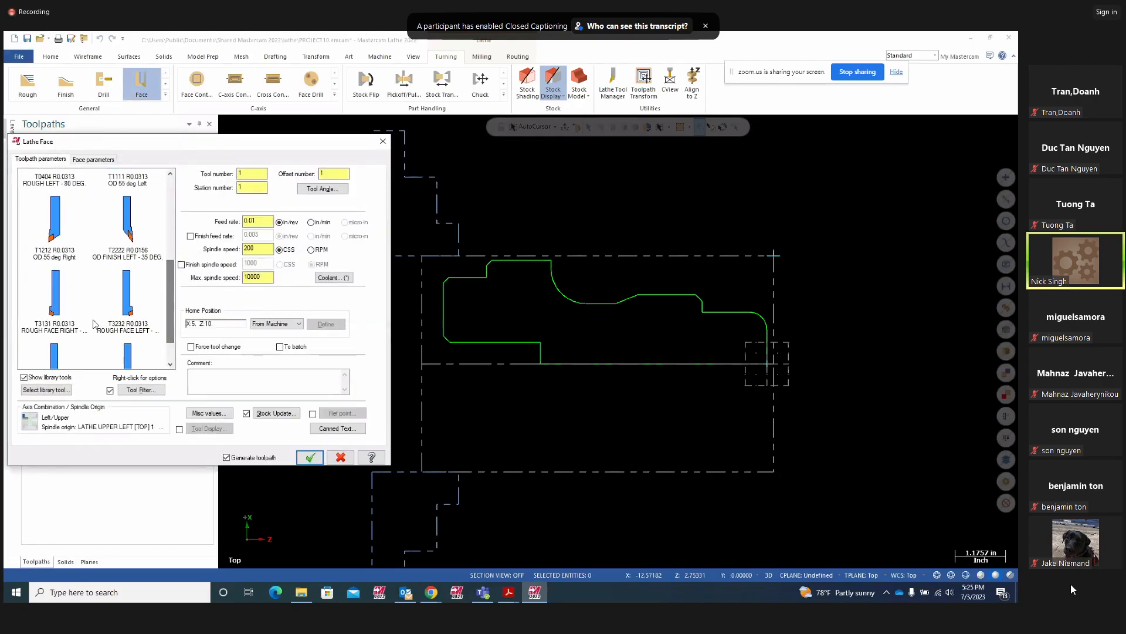
click(58, 315)
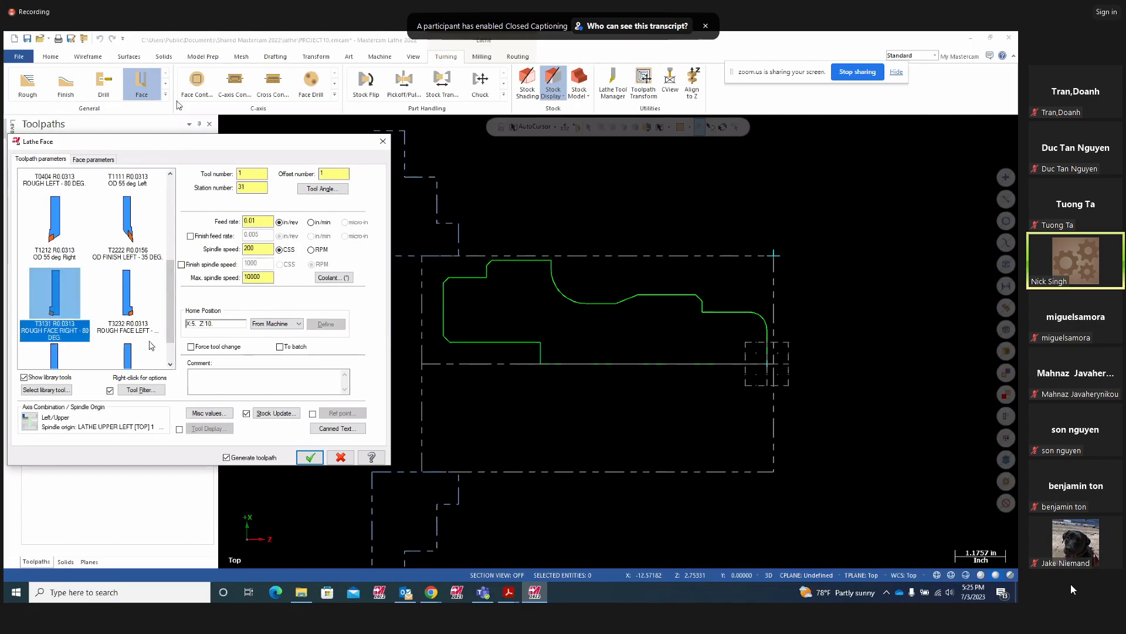
Enable the rough stepover in the face parameters, set it to 0.035, and generate the face toolpath
click(96, 161)
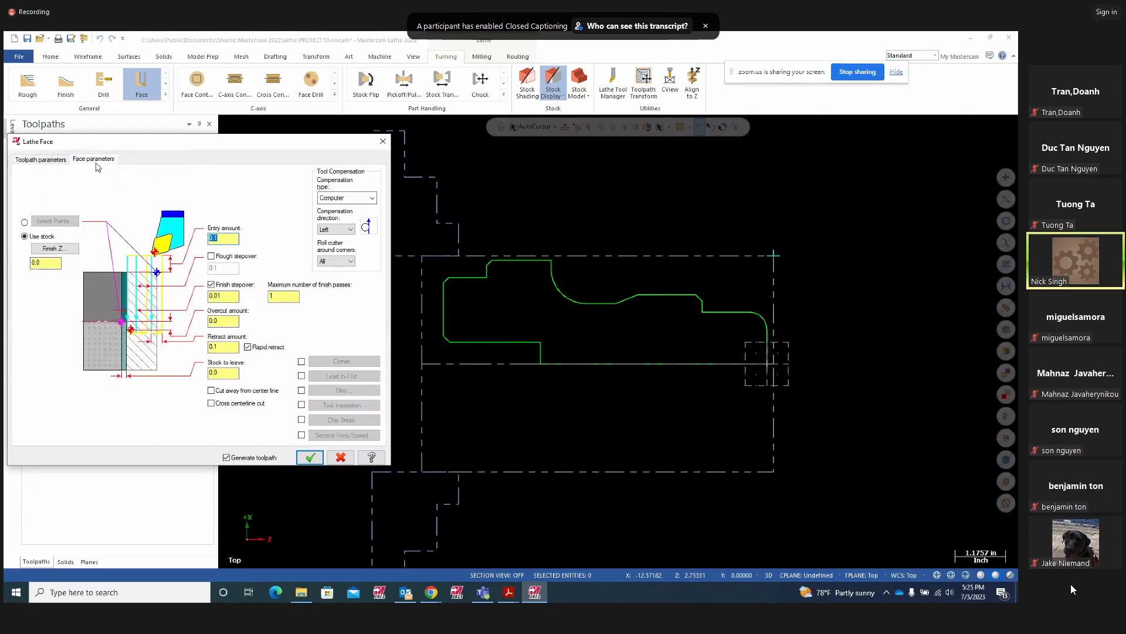
click(212, 256)
double_click(228, 268)
text(.035)
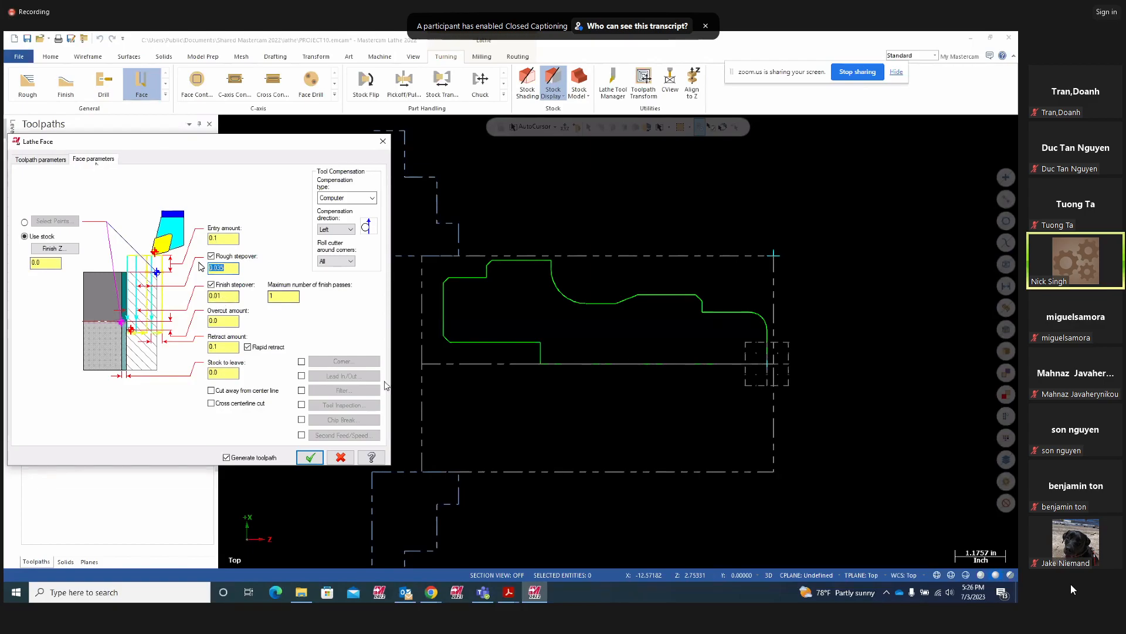
click(308, 457)
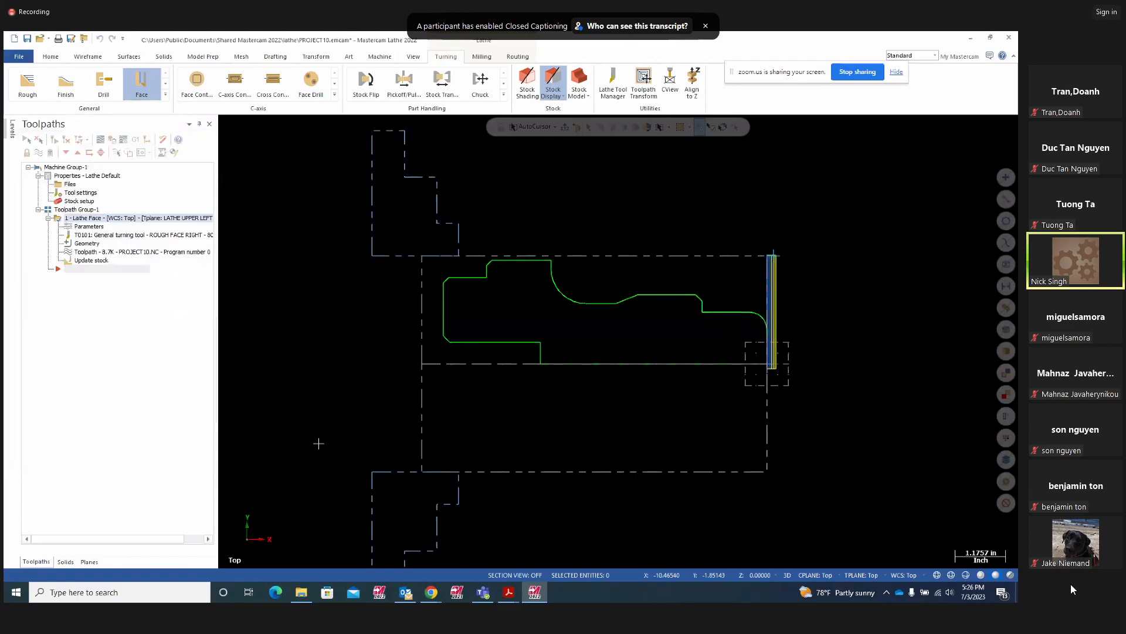
Examine the facing passes between the stock's front face and the finished end of the profile
scroll(802, 321, up, 2)
scroll(802, 322, up, 4)
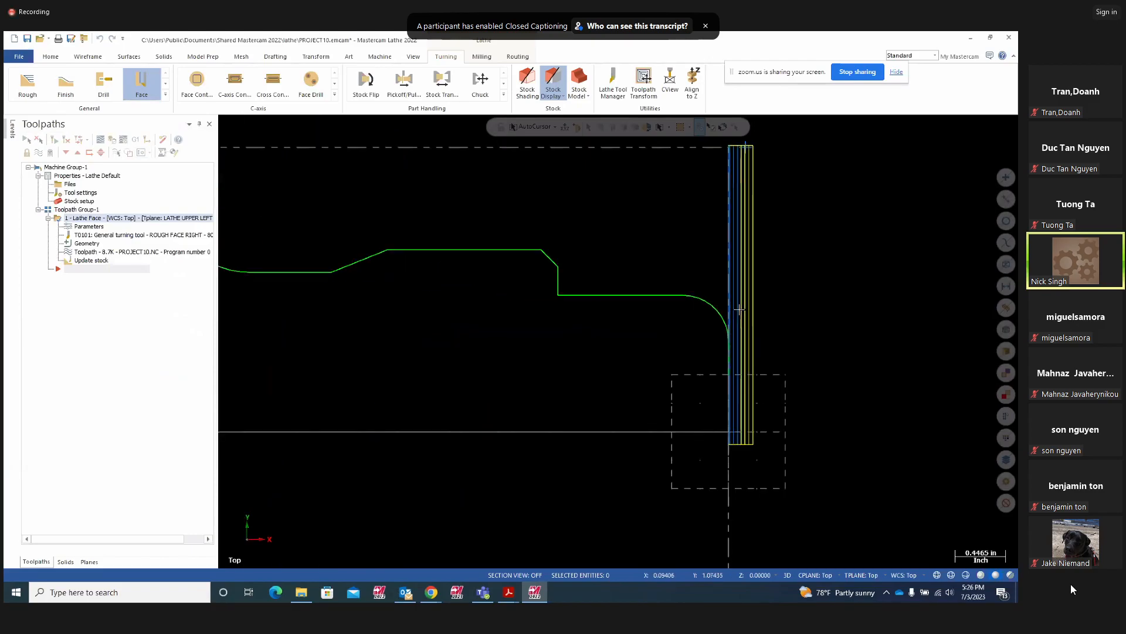
scroll(787, 335, down, 1)
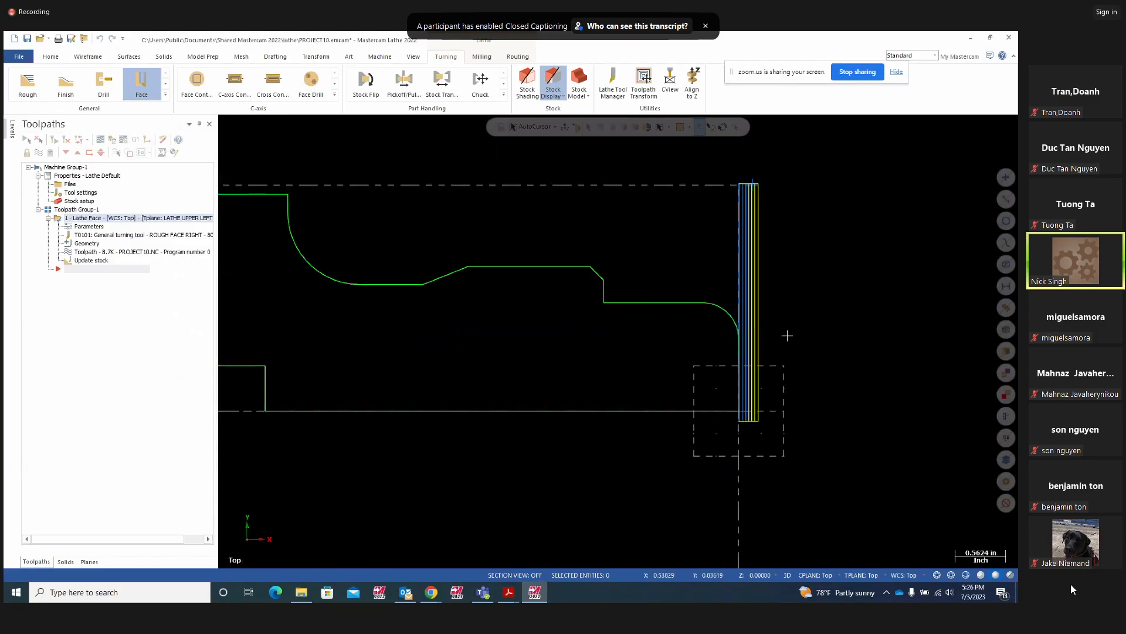
scroll(786, 335, up, 1)
scroll(744, 360, up, 2)
scroll(744, 360, up, 3)
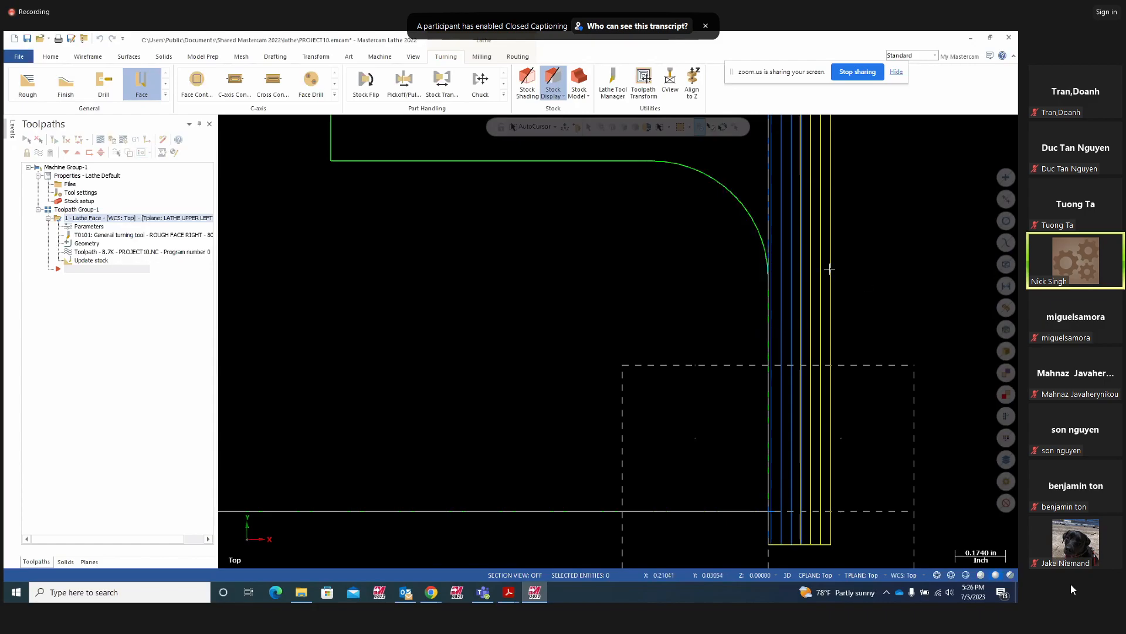
scroll(830, 271, down, 6)
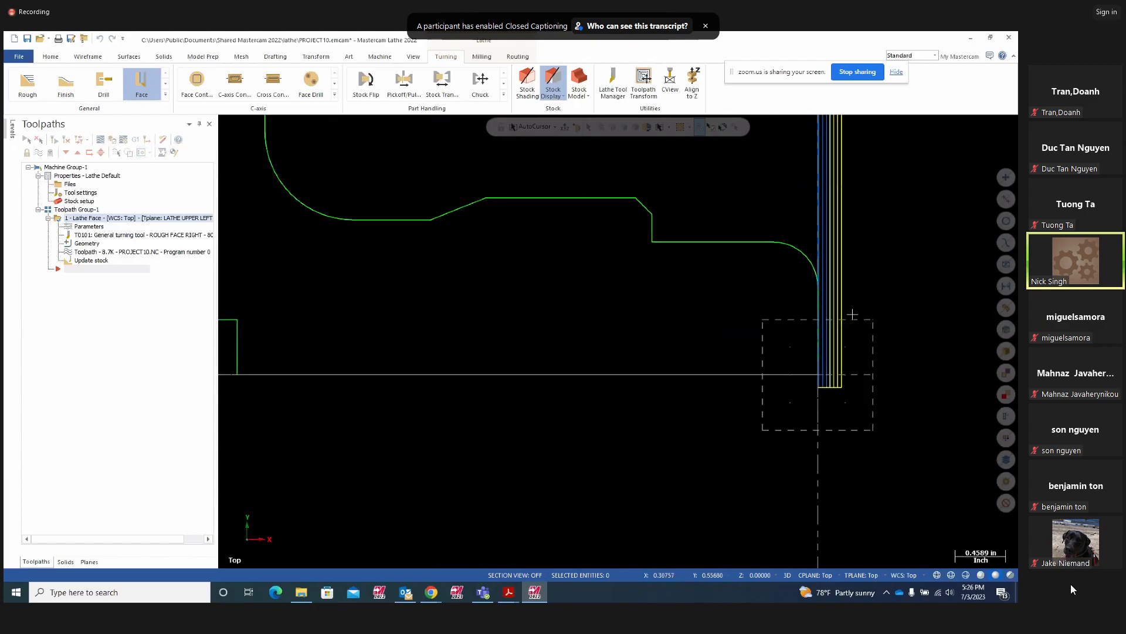
scroll(871, 339, down, 1)
scroll(812, 367, down, 1)
scroll(400, 338, up, 1)
Start a Rough toolpath and partially chain the profile from the front corner arc to the horizontal line at the largest diameter
click(48, 218)
click(48, 218)
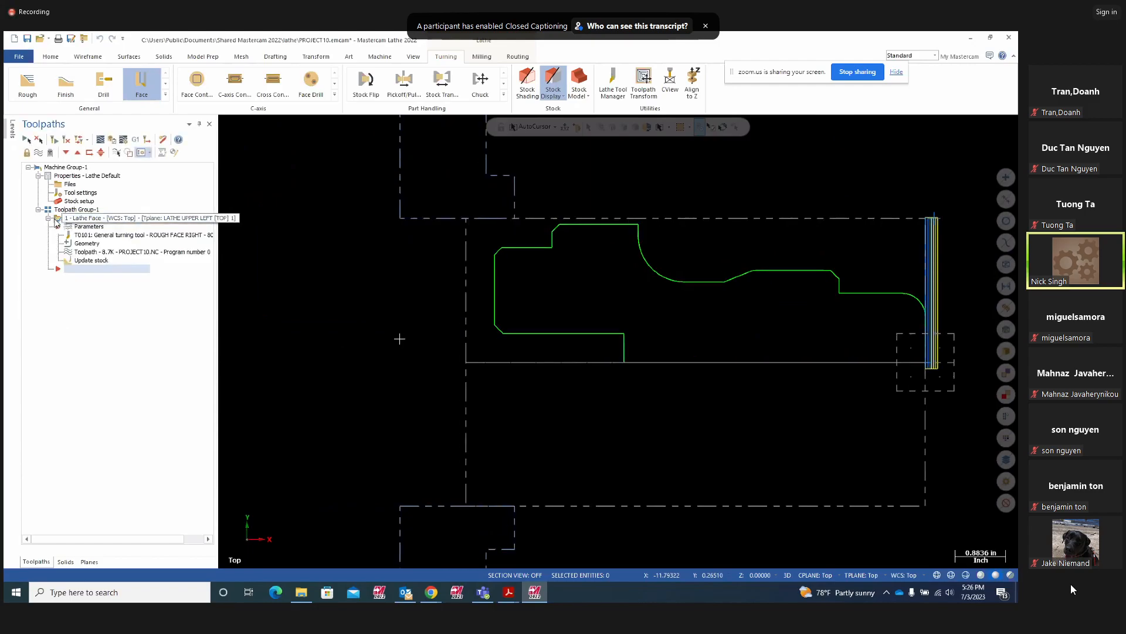
click(48, 218)
click(28, 82)
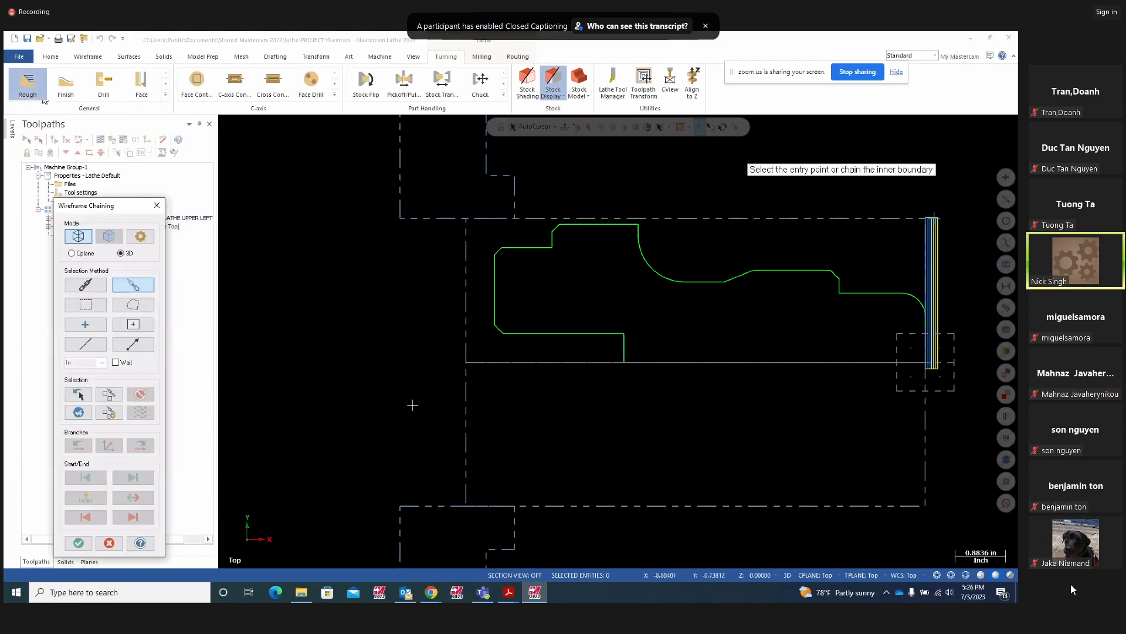
scroll(399, 402, down, 2)
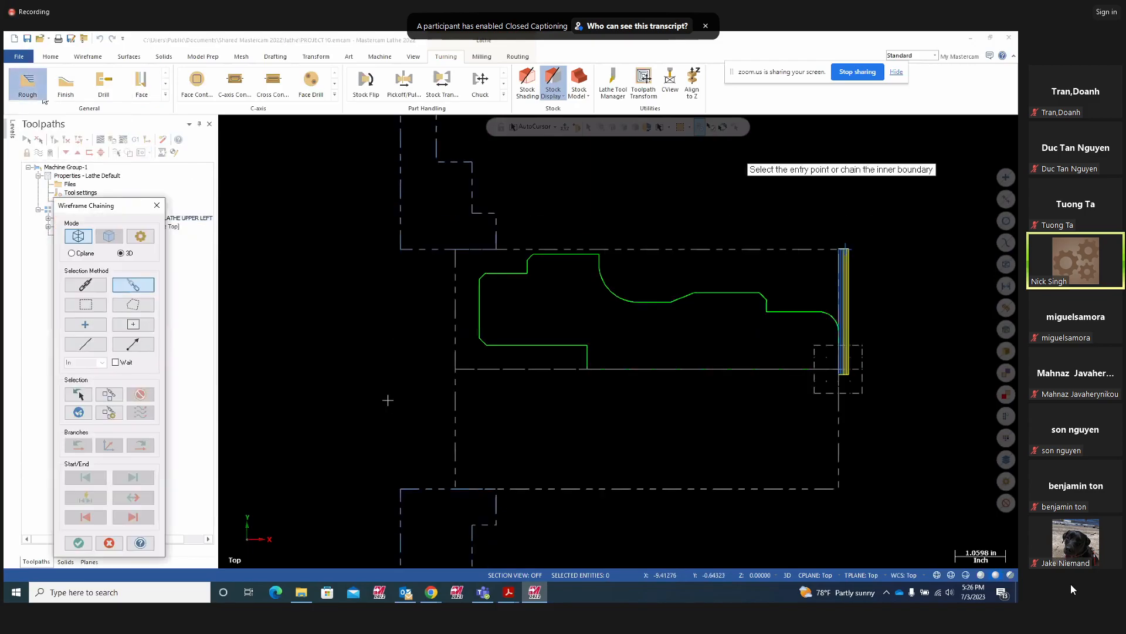
click(132, 286)
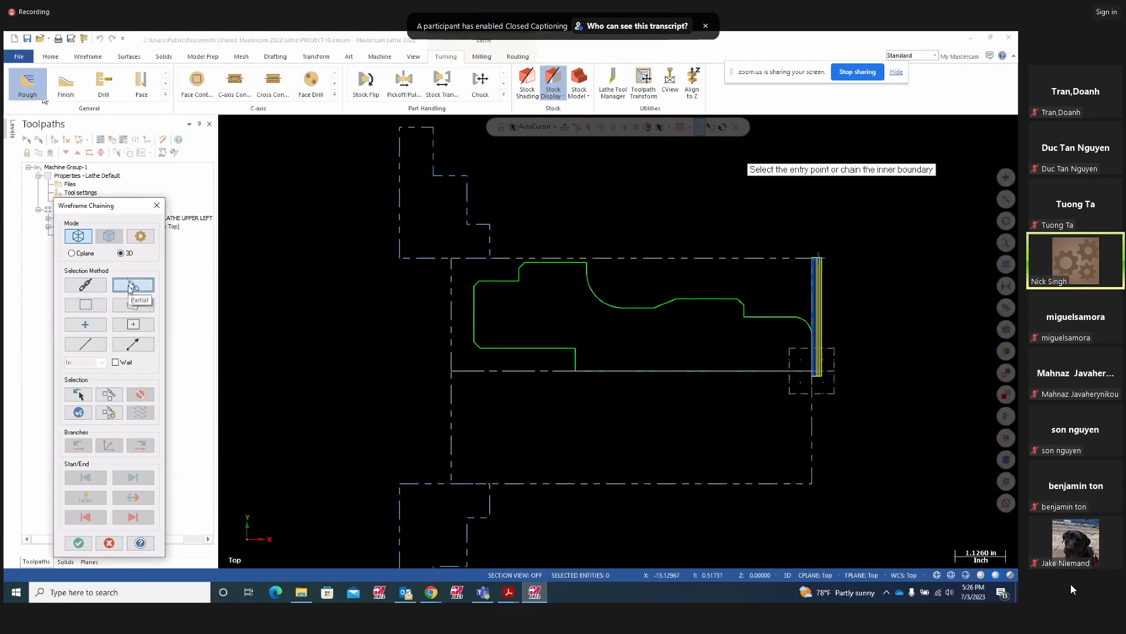
scroll(908, 467, up, 2)
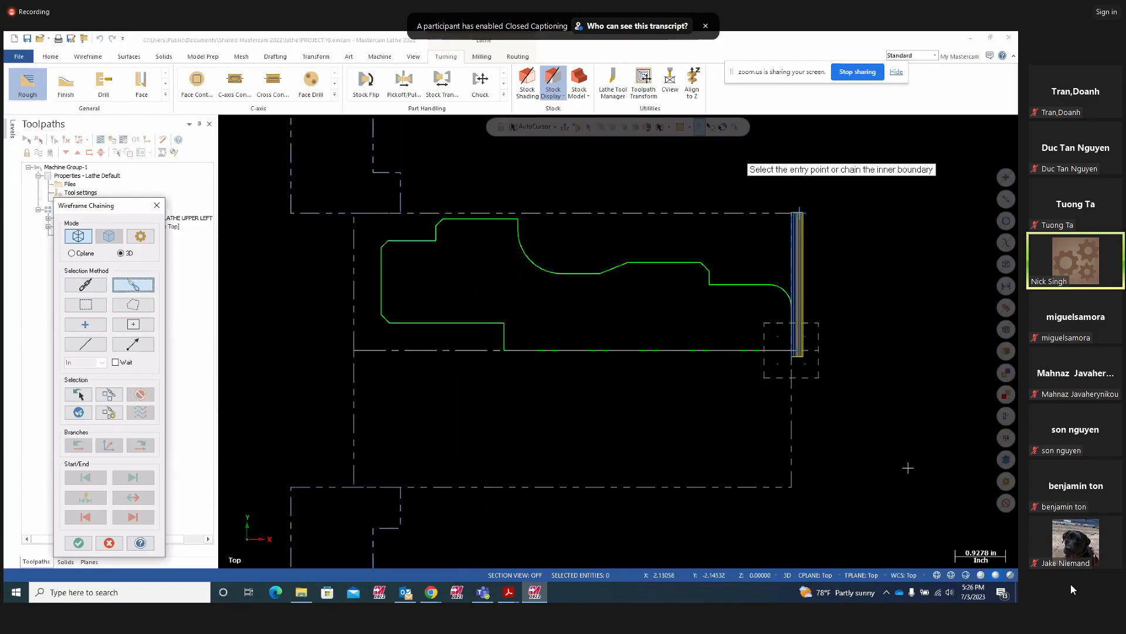
click(777, 291)
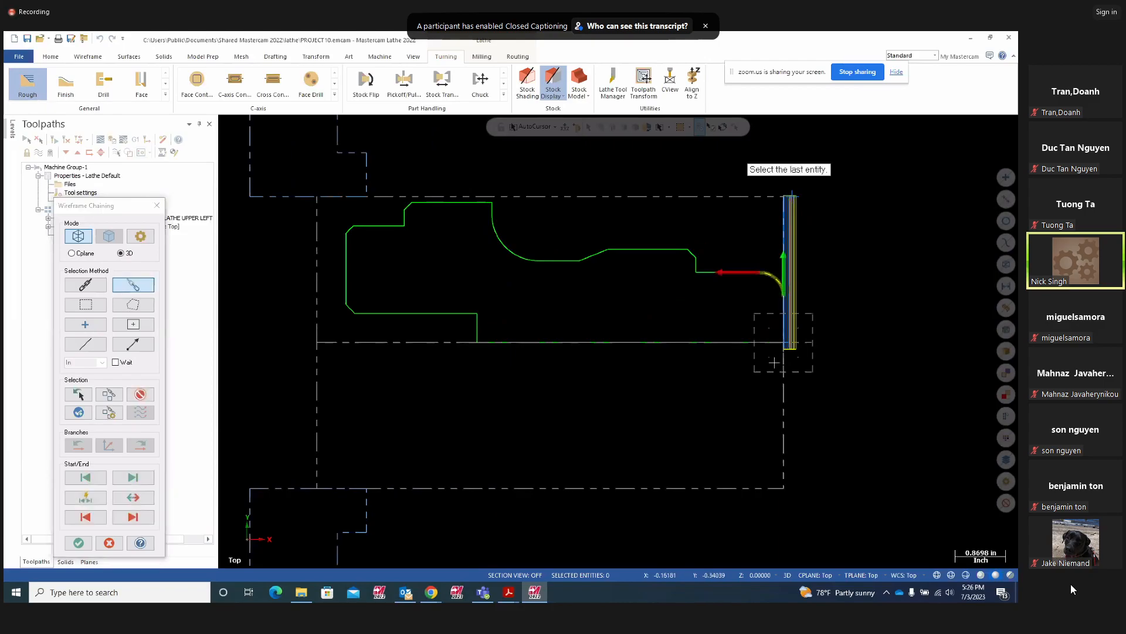
click(426, 206)
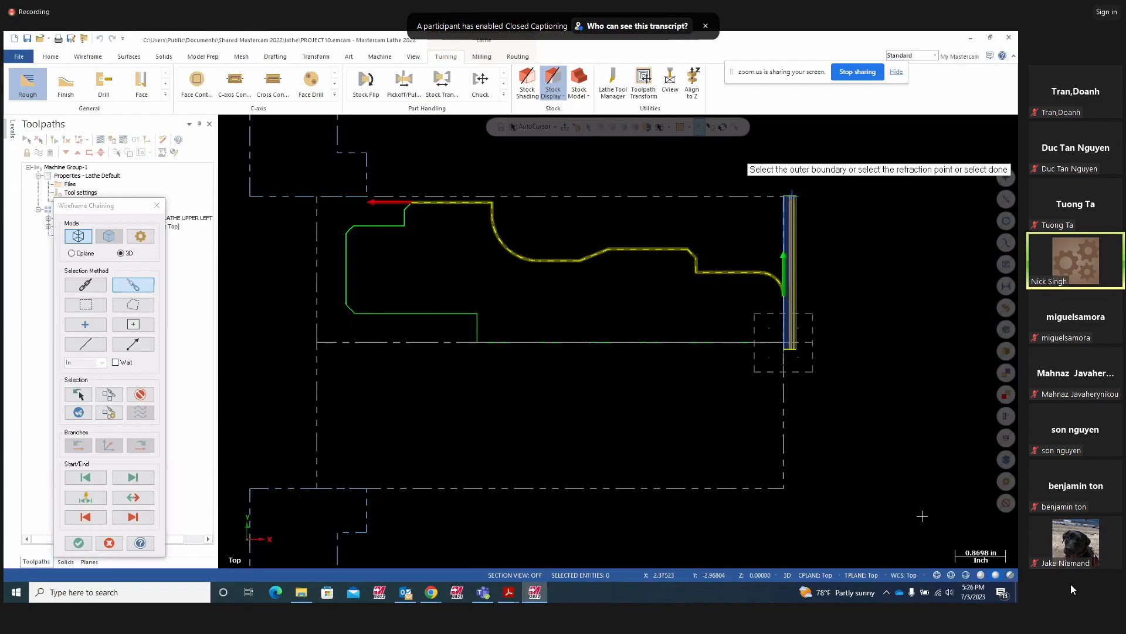
click(79, 414)
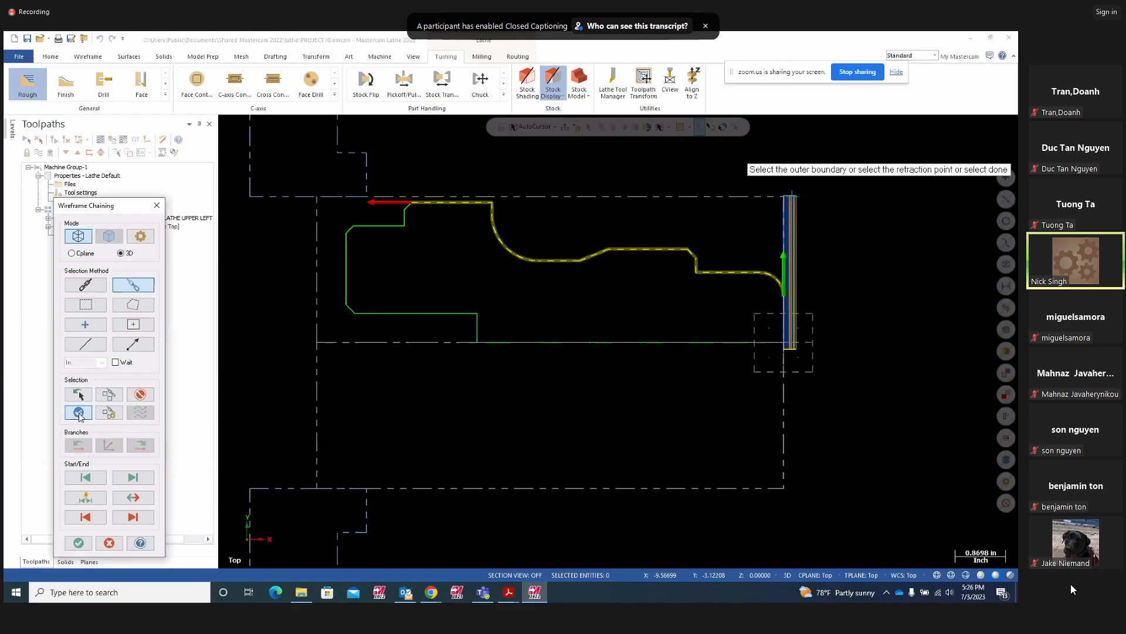
click(78, 542)
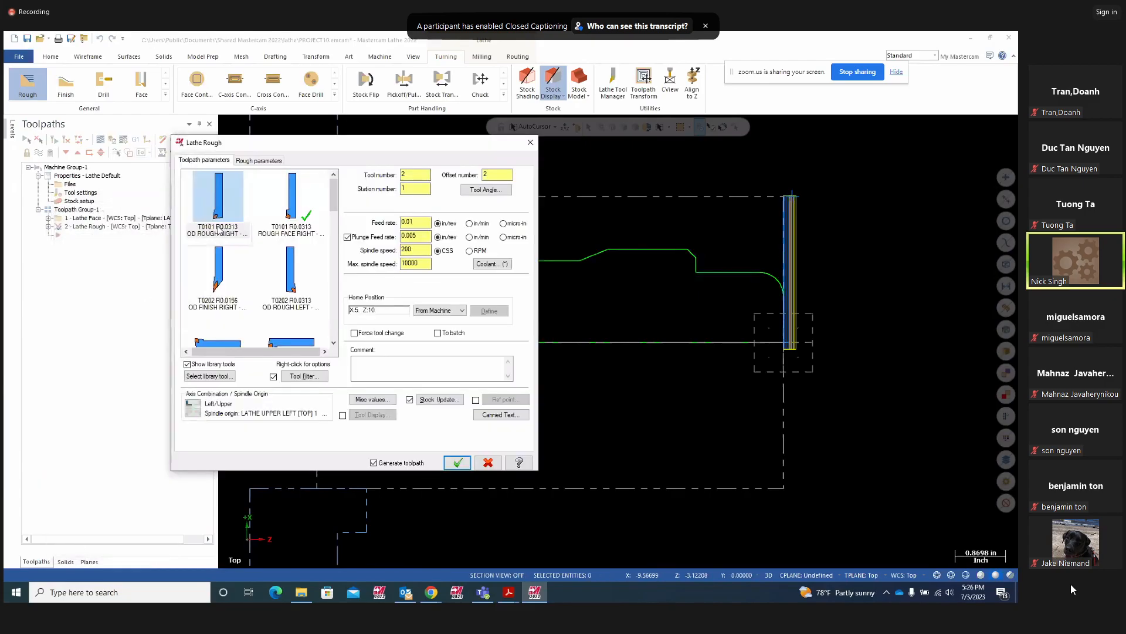
Select the T0101 R0.0313 OD ROUGH RIGHT - 80 DEG. tool and review its stock to leave and lead in/out settings
click(219, 223)
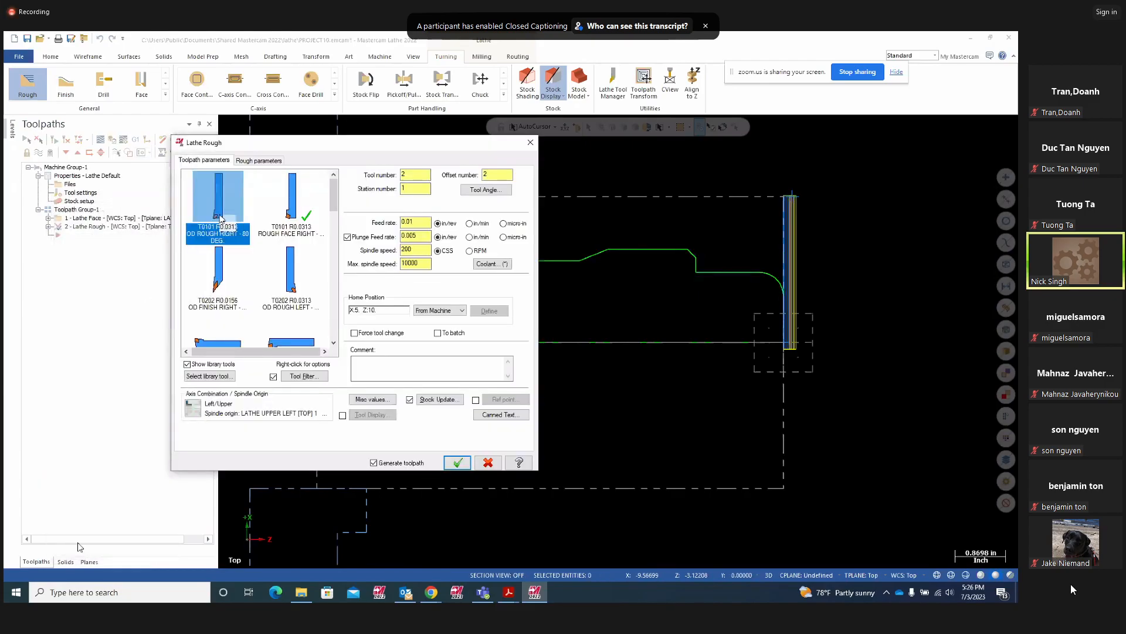
click(268, 161)
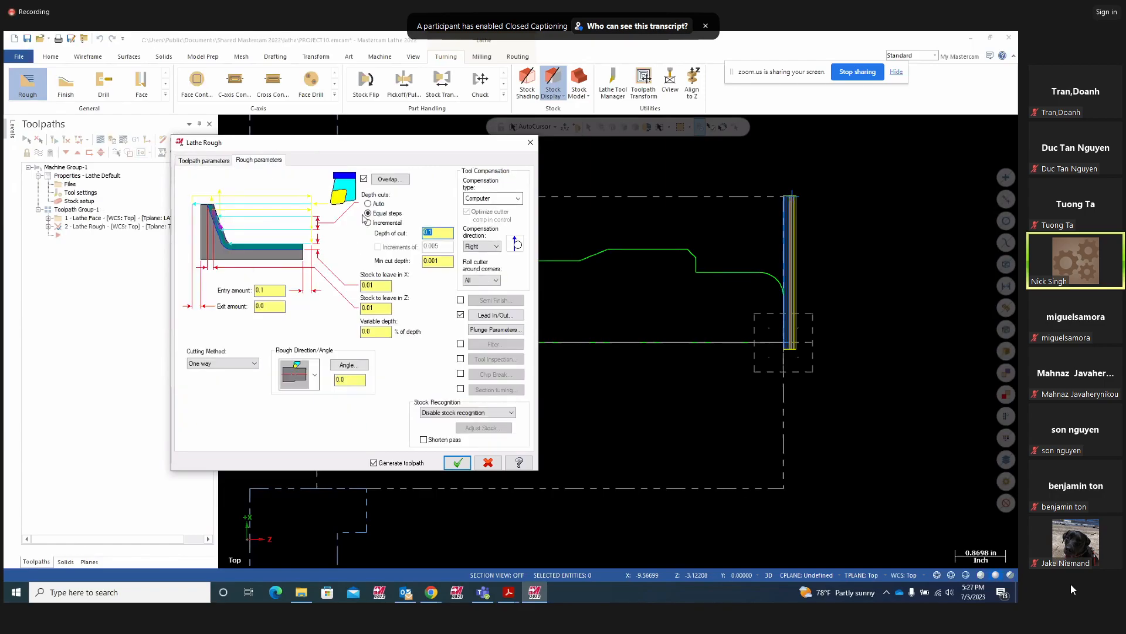
double_click(379, 287)
double_click(363, 309)
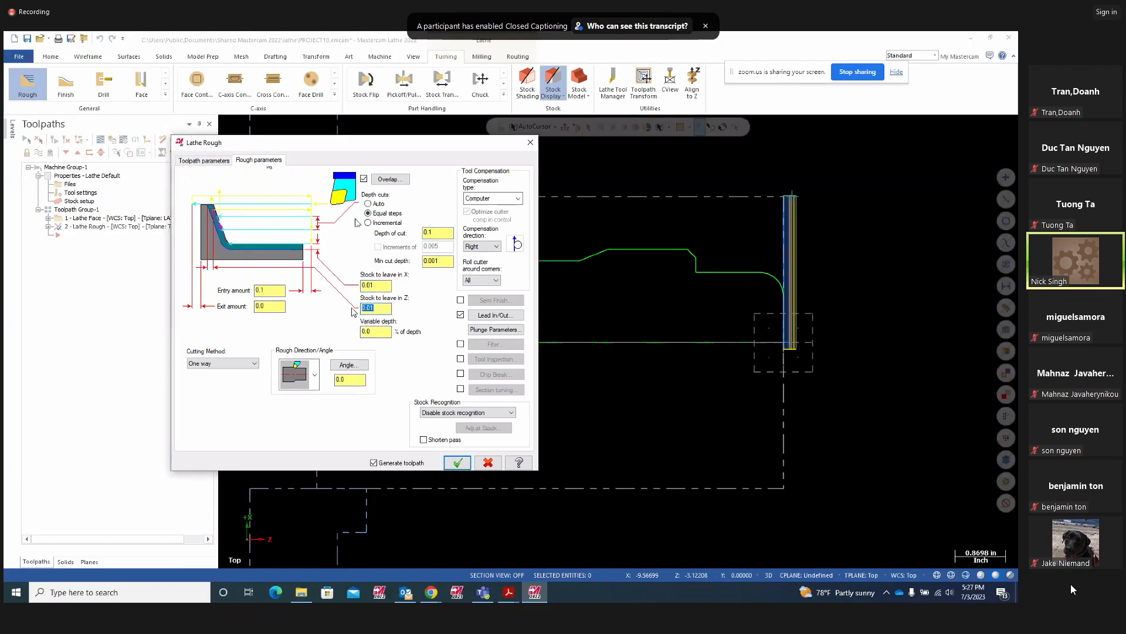
click(488, 315)
click(60, 284)
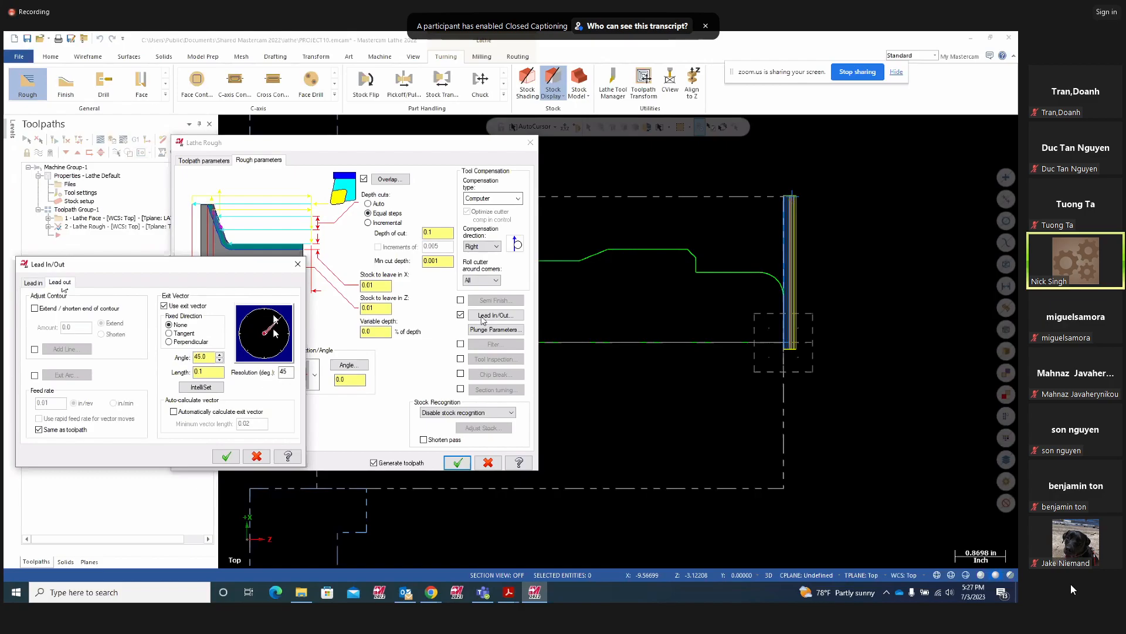
click(226, 457)
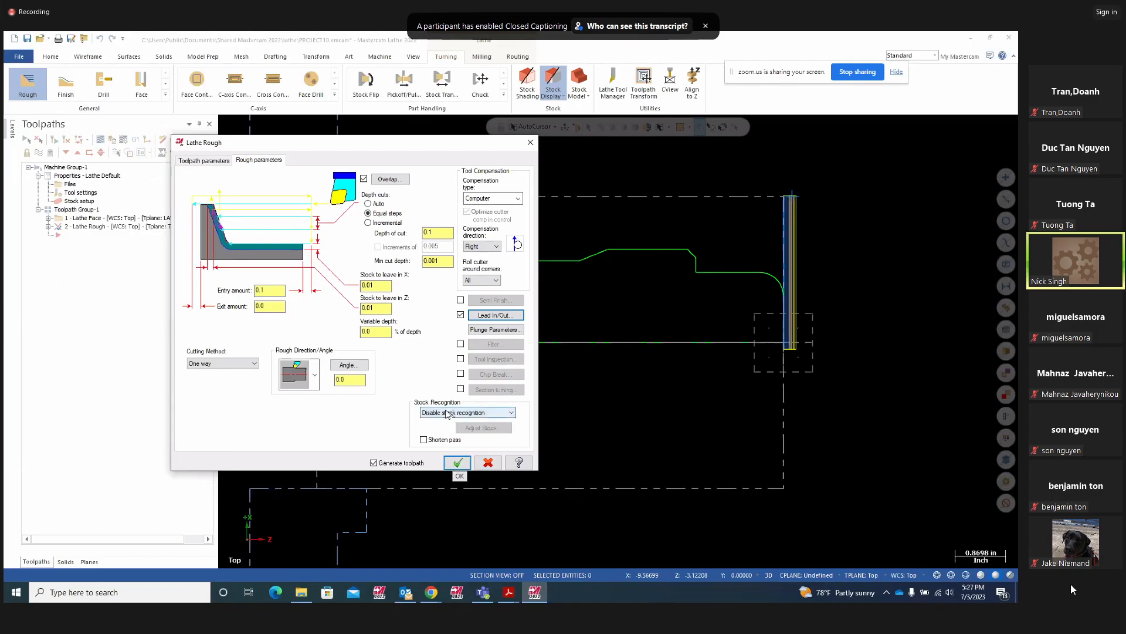
Set the stock recognition to Use stock for outer boundary and generate the rough toolpath
click(511, 412)
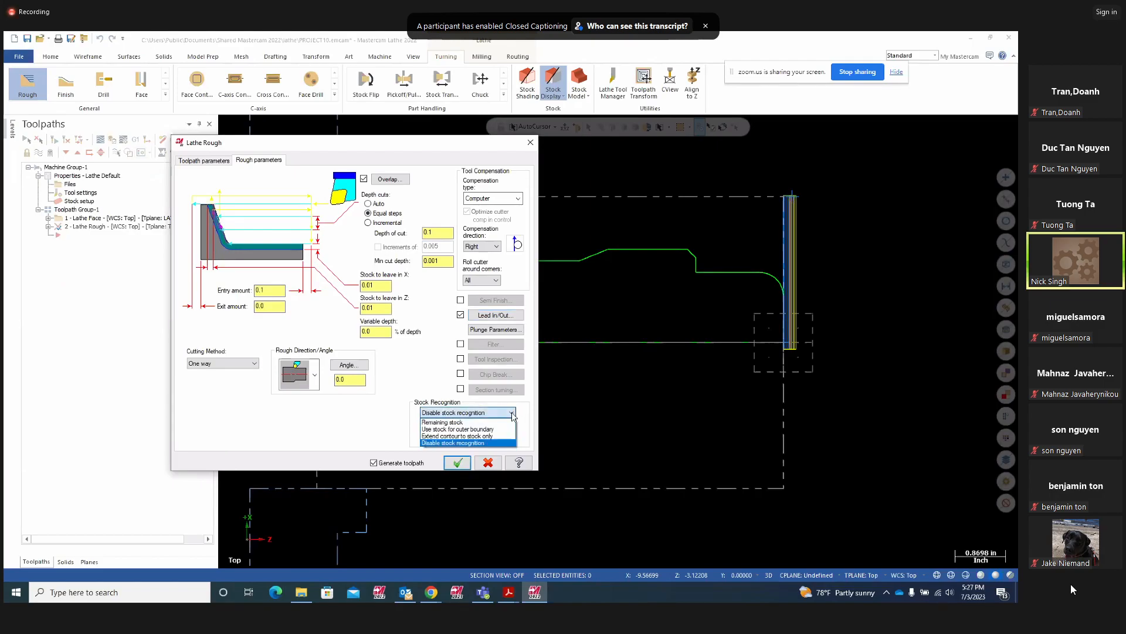
click(438, 429)
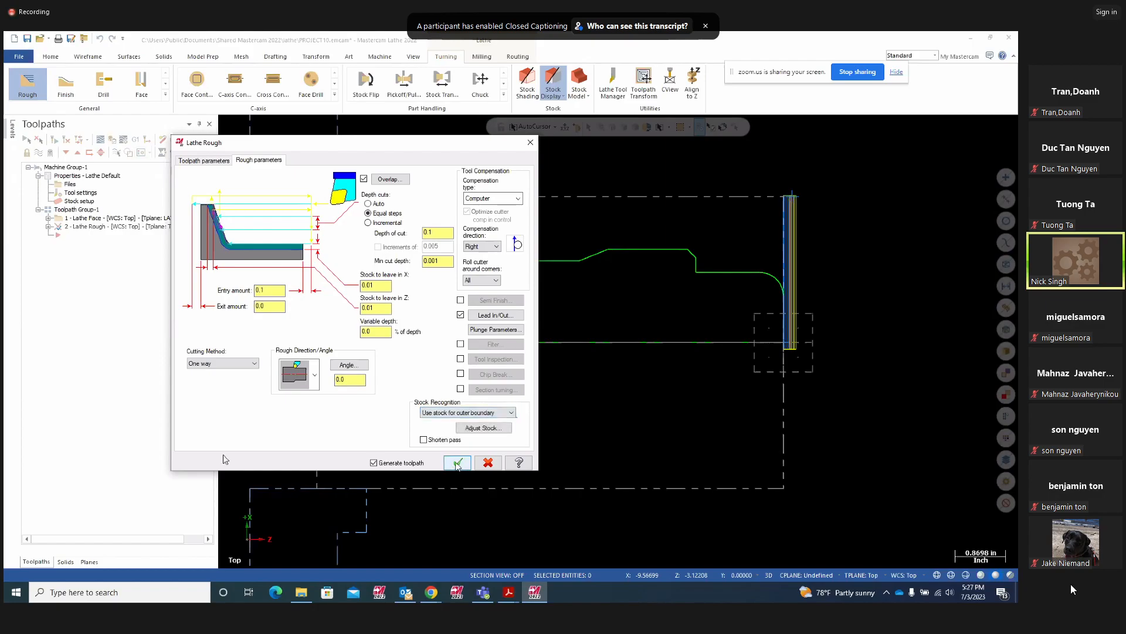
click(458, 462)
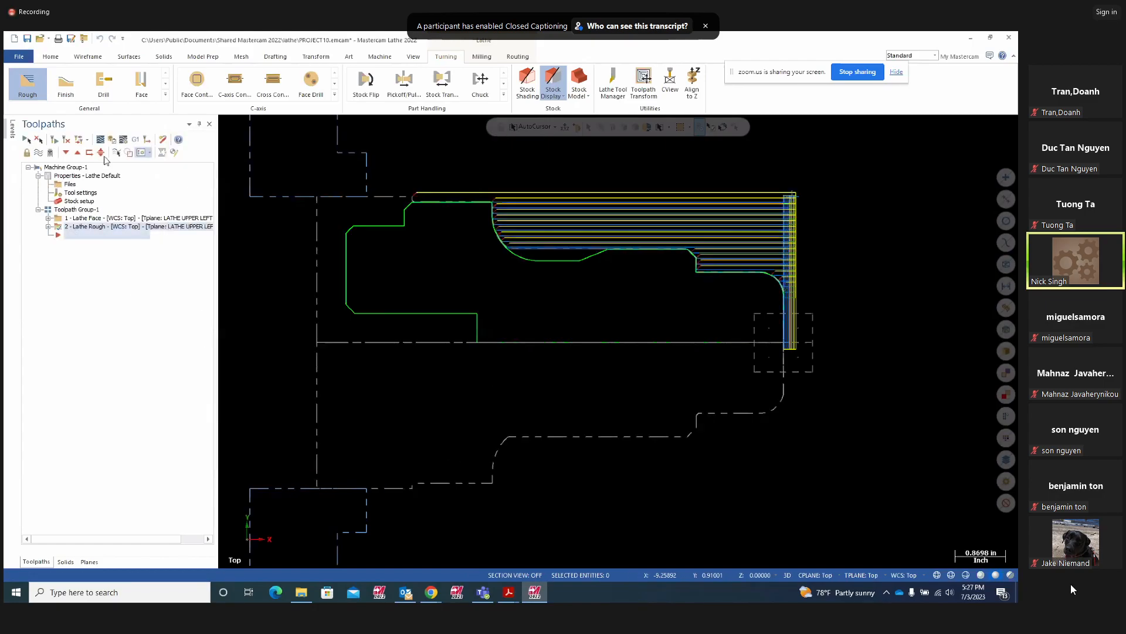
Enable extending the end of the contour in the rough toolpath's lead-out settings, enter an extension amount, and regenerate the toolpath
scroll(399, 221, up, 5)
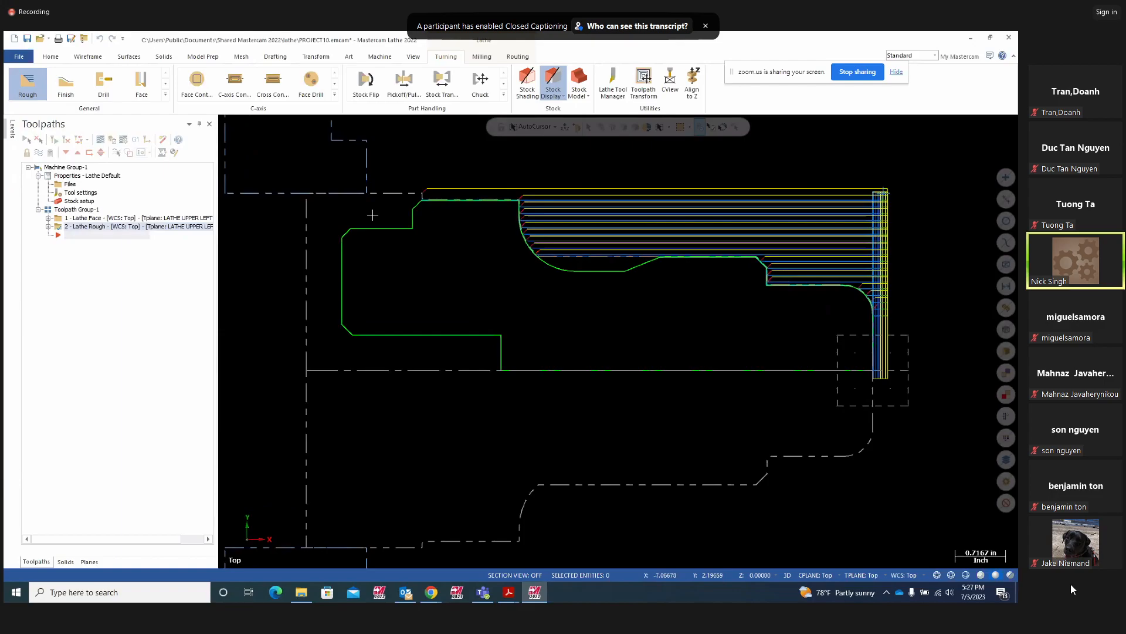
scroll(399, 221, up, 3)
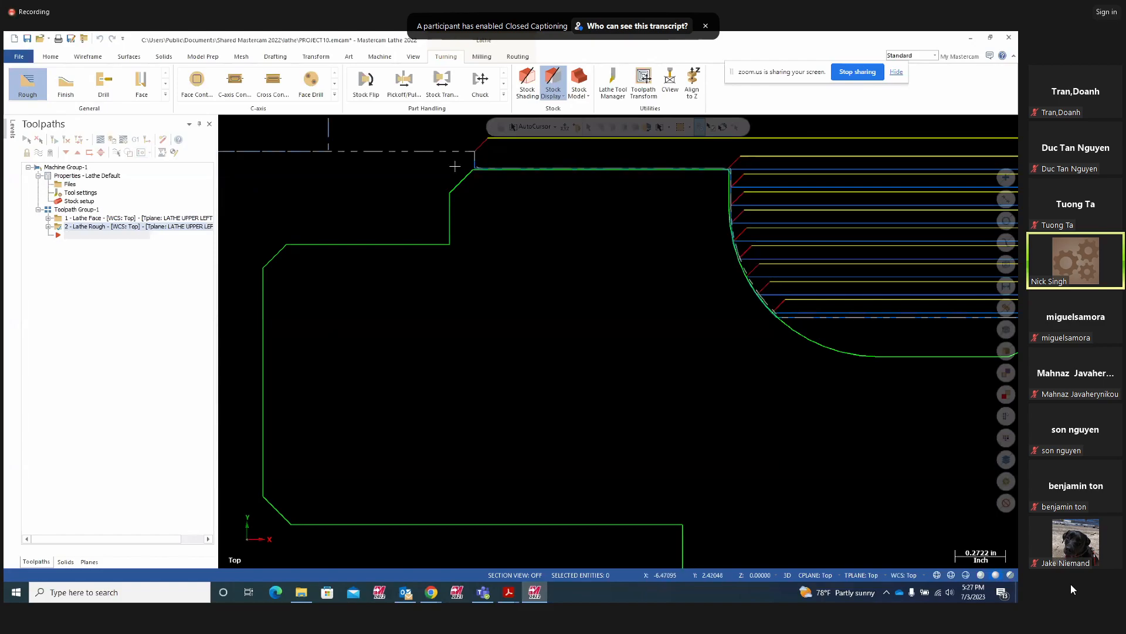
scroll(498, 238, down, 7)
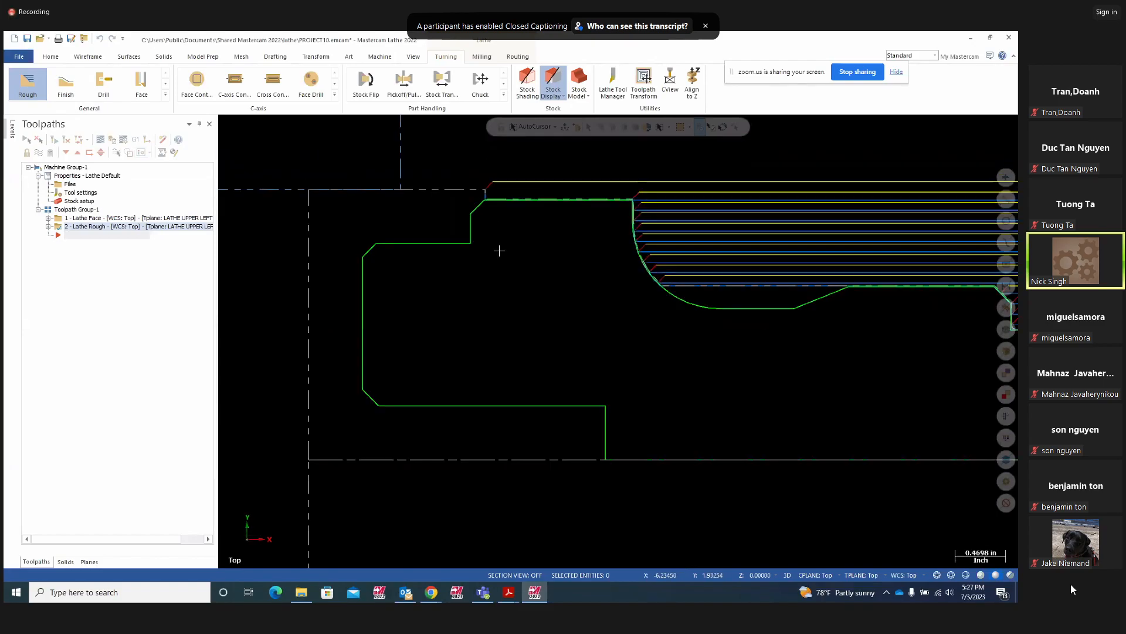
scroll(437, 254, down, 1)
click(49, 227)
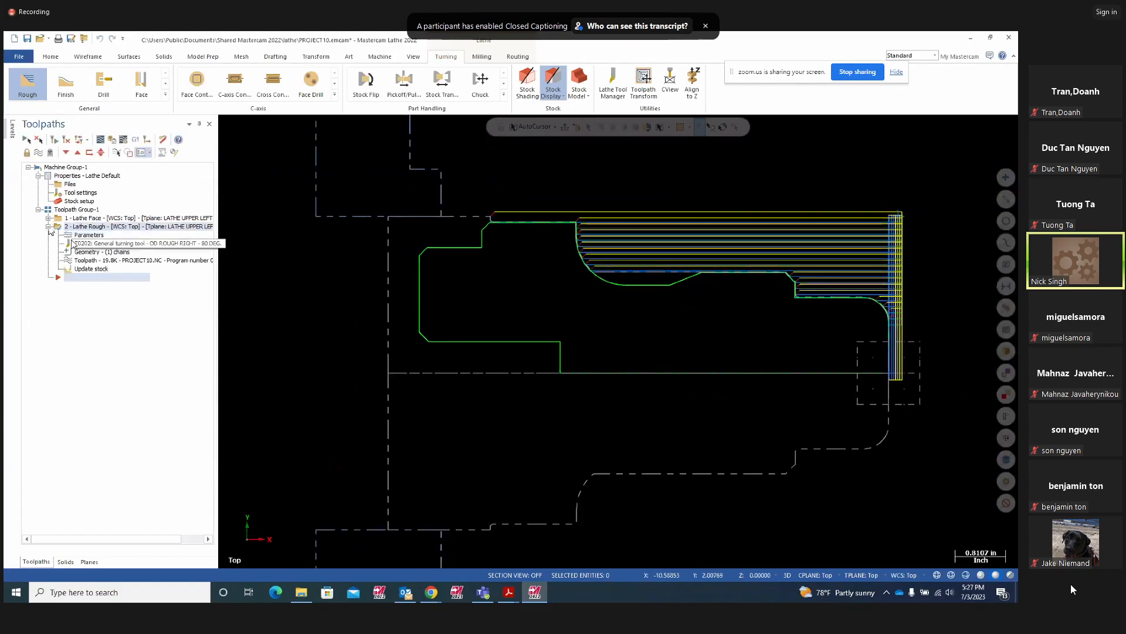
click(87, 236)
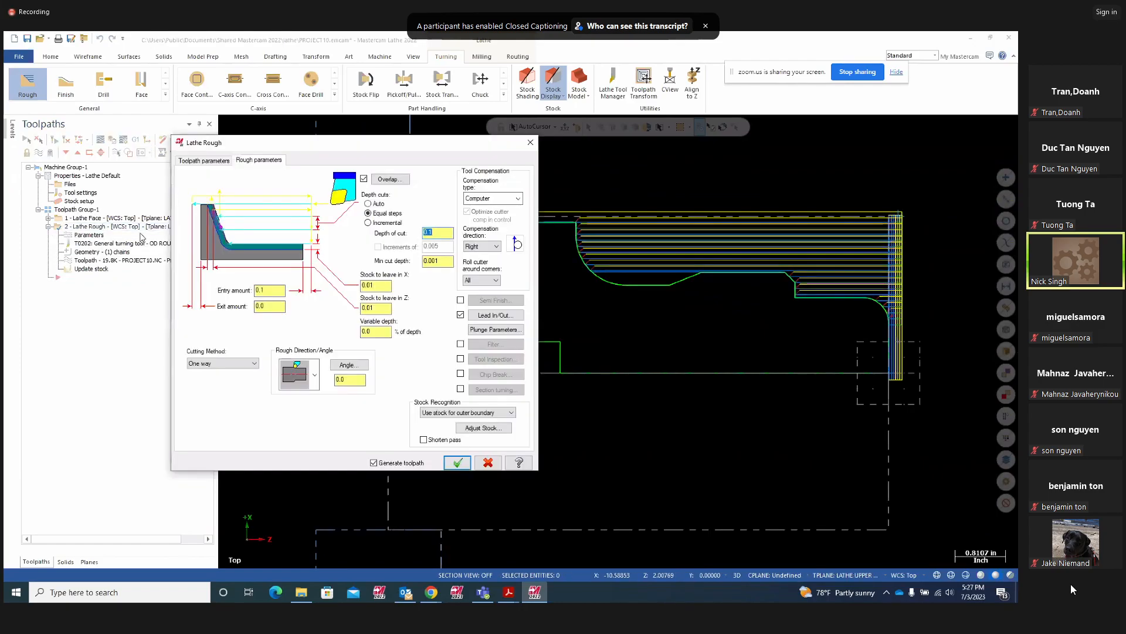
click(496, 315)
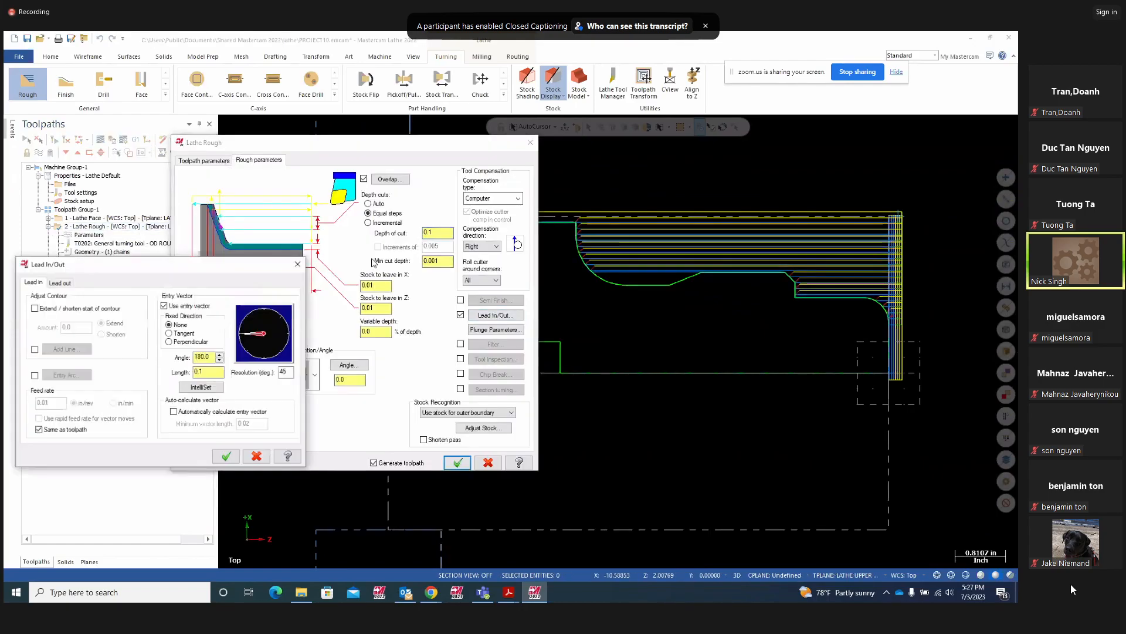
click(59, 282)
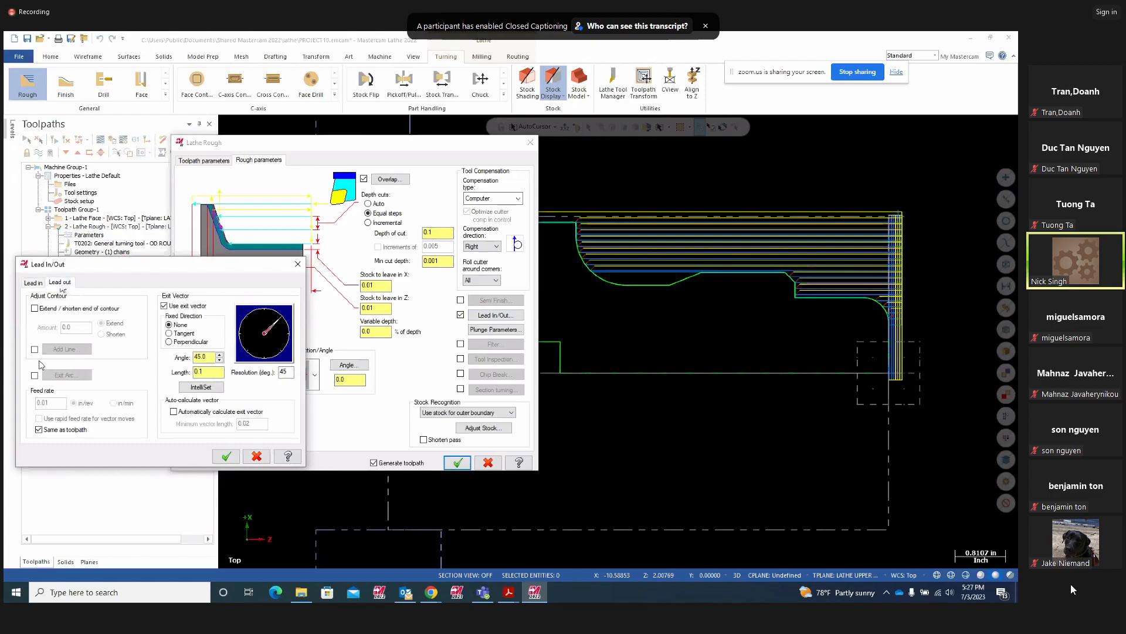
click(36, 309)
drag(81, 331, 59, 332)
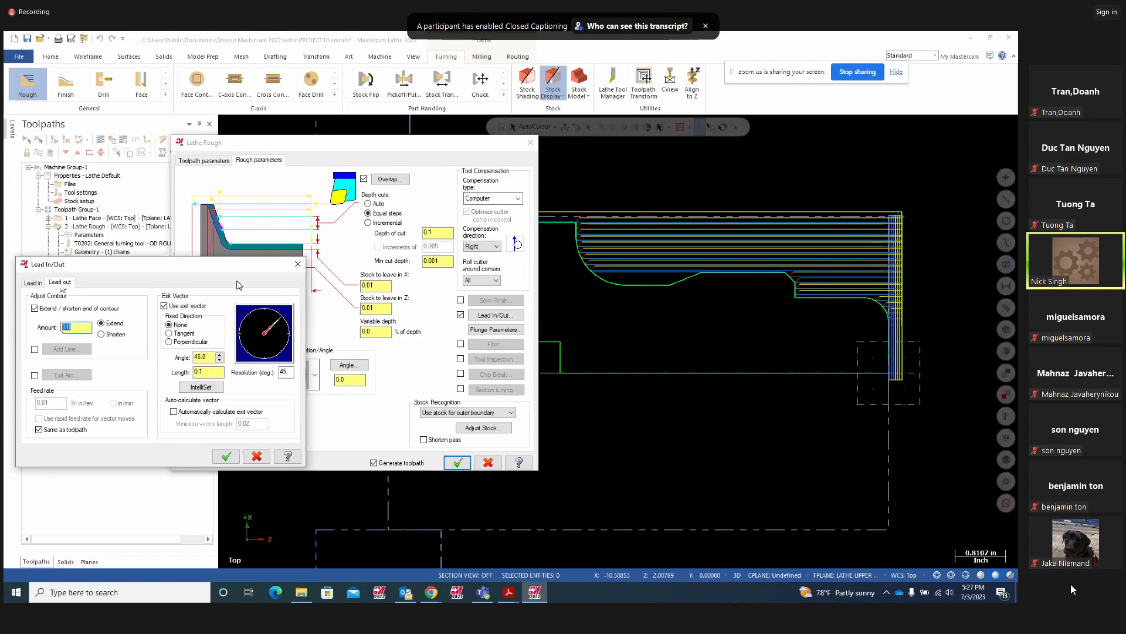
key(BackSpace)
key(Return)
click(226, 456)
click(458, 464)
Check the extended rough pass at the rear chamfer, and start a Finish toolpath that reuses the last profile chain
scroll(486, 231, up, 3)
scroll(497, 224, up, 1)
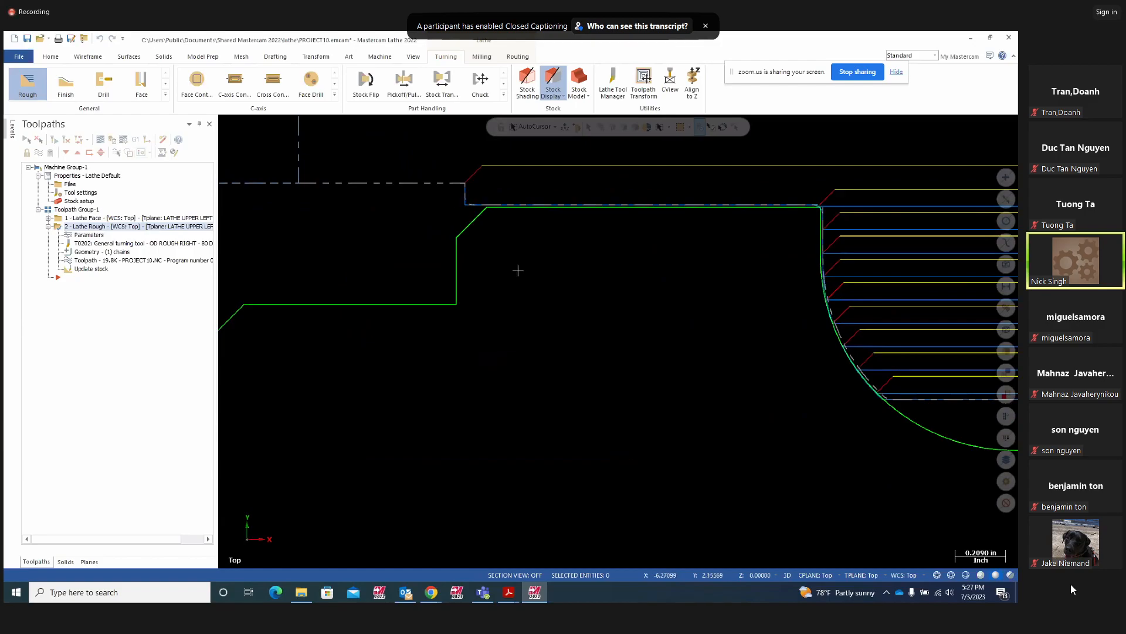
scroll(518, 270, down, 10)
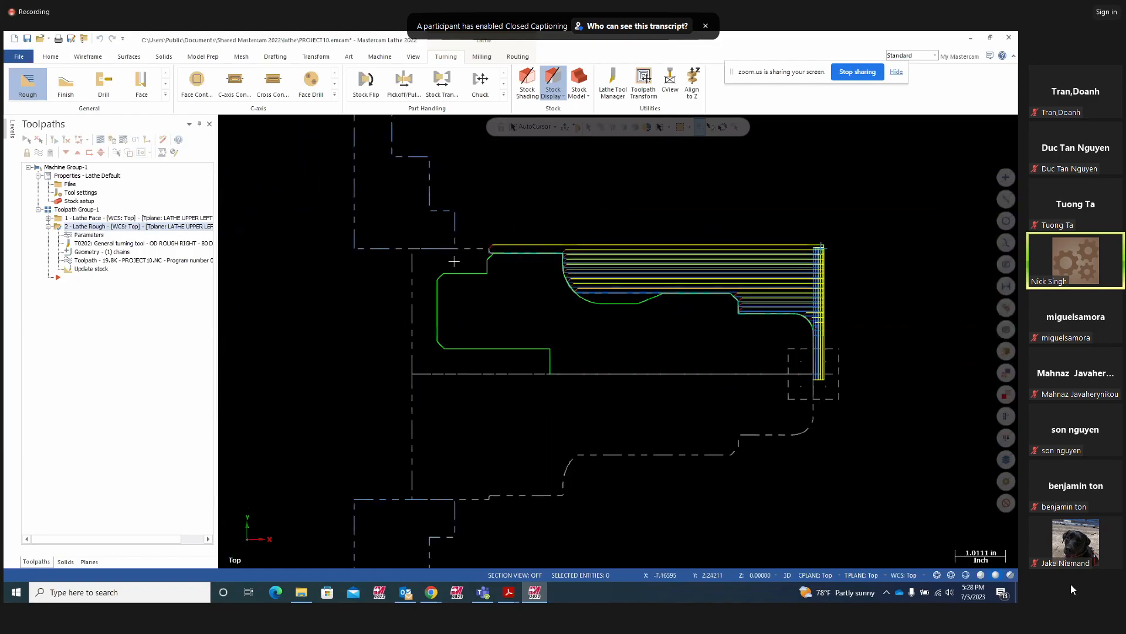
scroll(454, 261, down, 1)
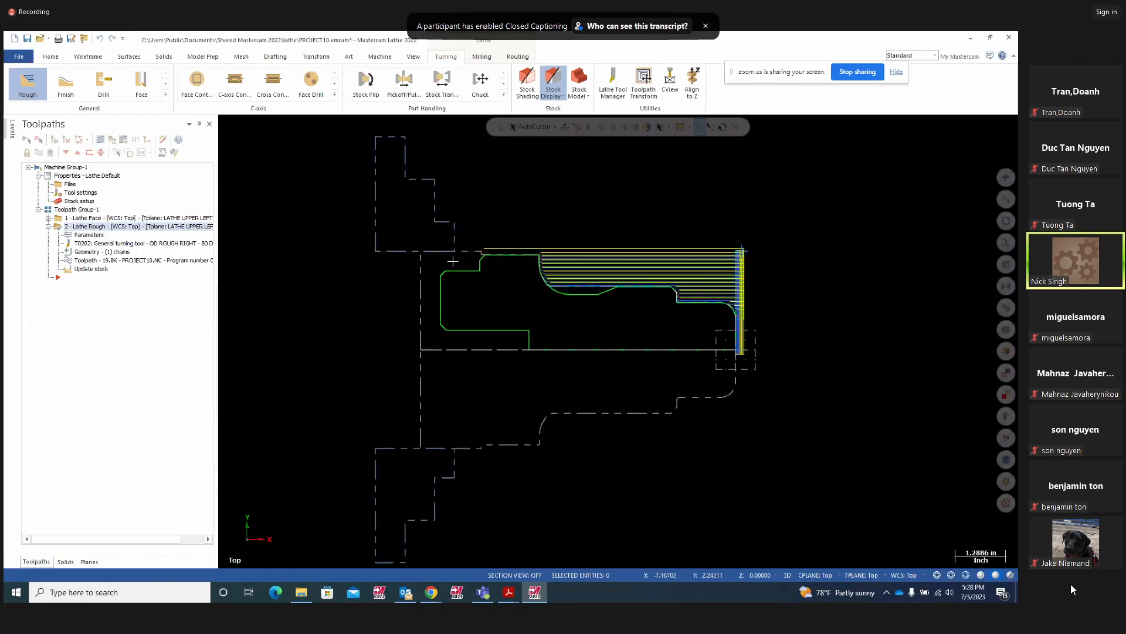
click(49, 227)
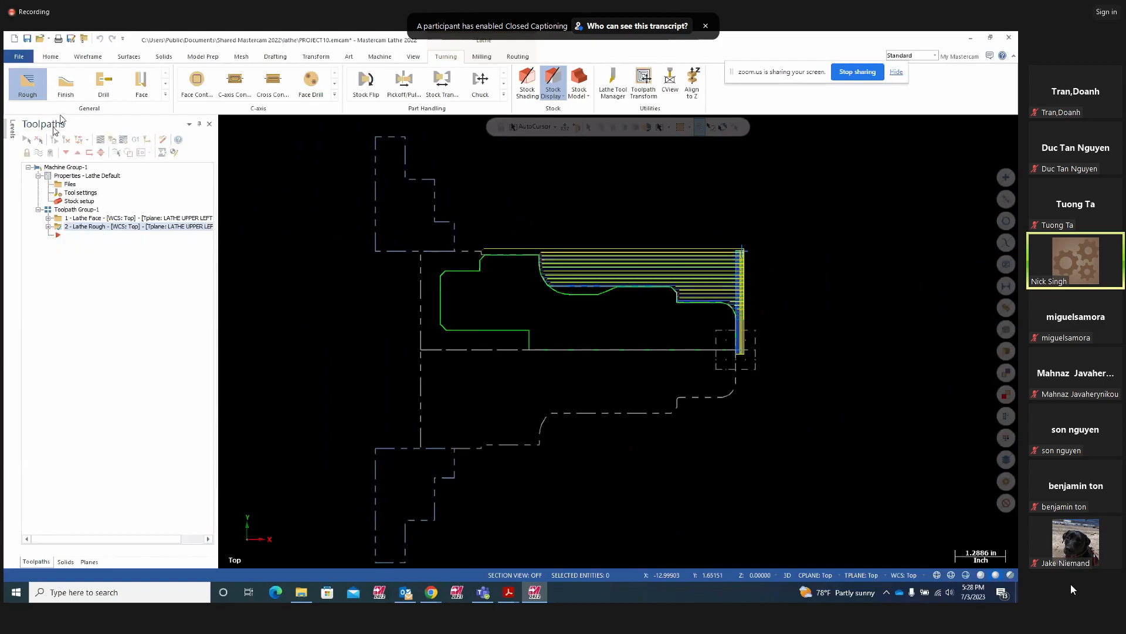
click(68, 95)
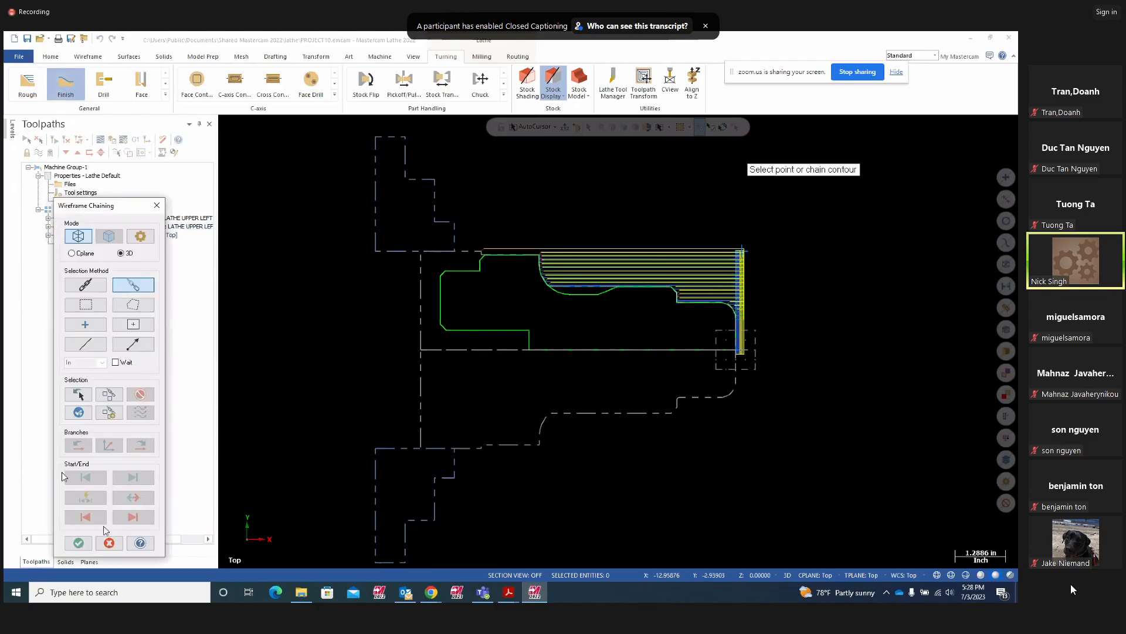
click(85, 397)
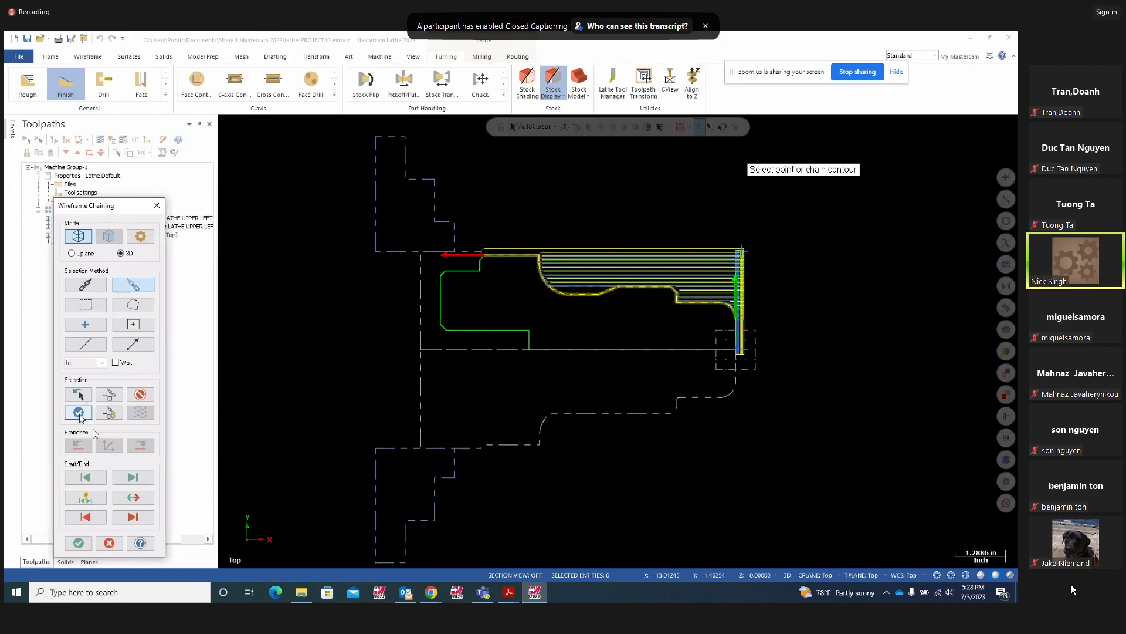
click(78, 544)
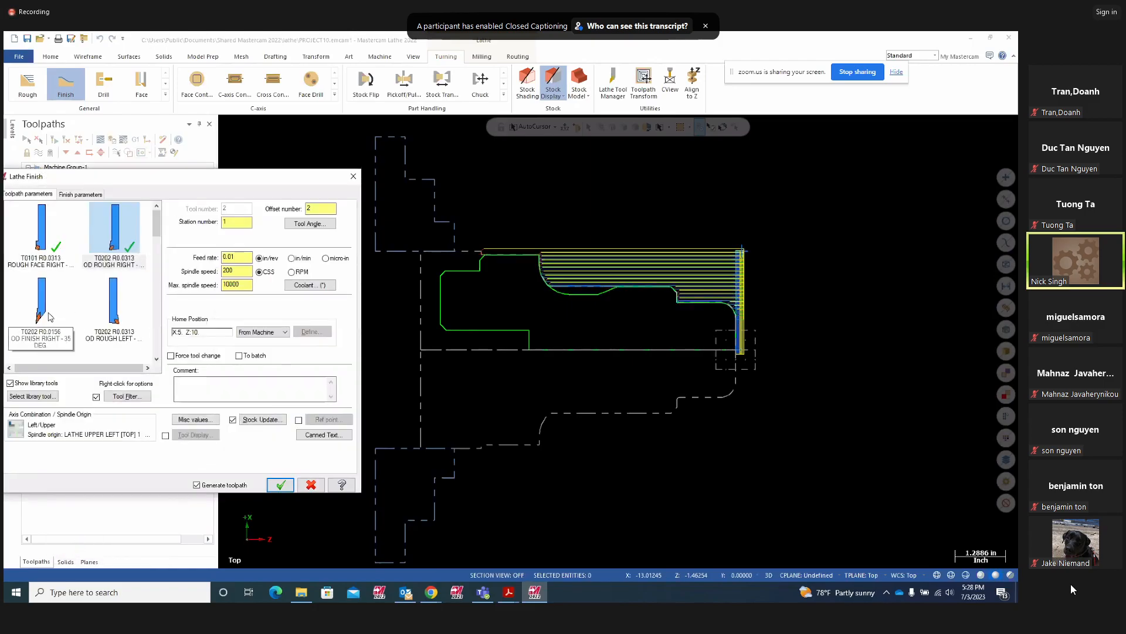
Select the OD 55 deg Right tool for the finish toolpath, choose the second plunge cutting option, and generate the toolpath
drag(157, 230, 157, 271)
click(117, 261)
click(86, 195)
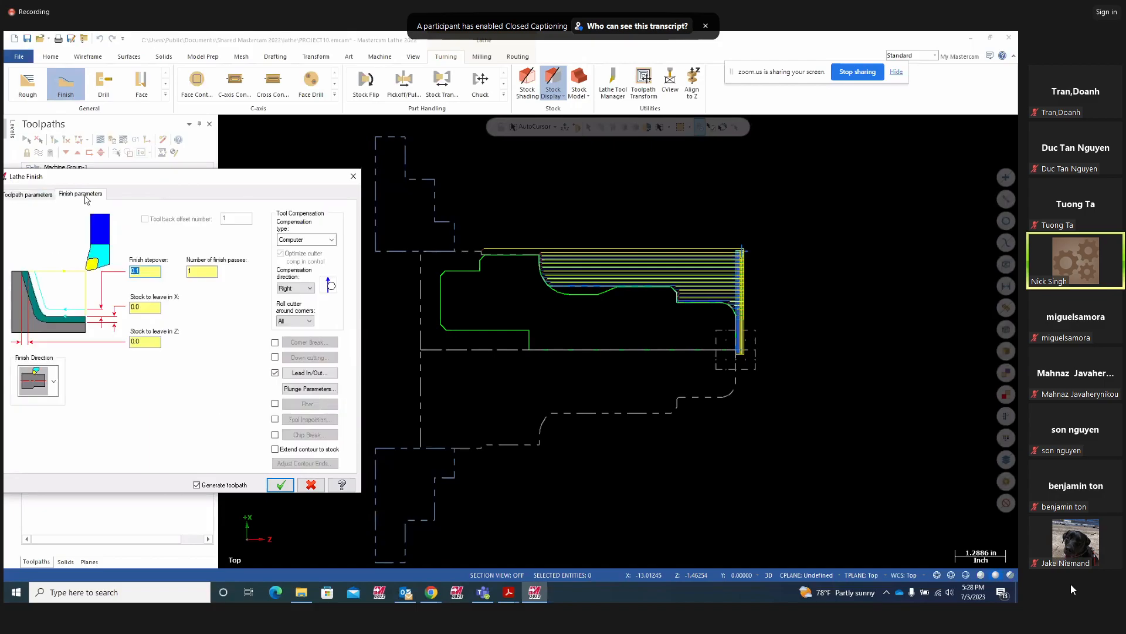
click(308, 389)
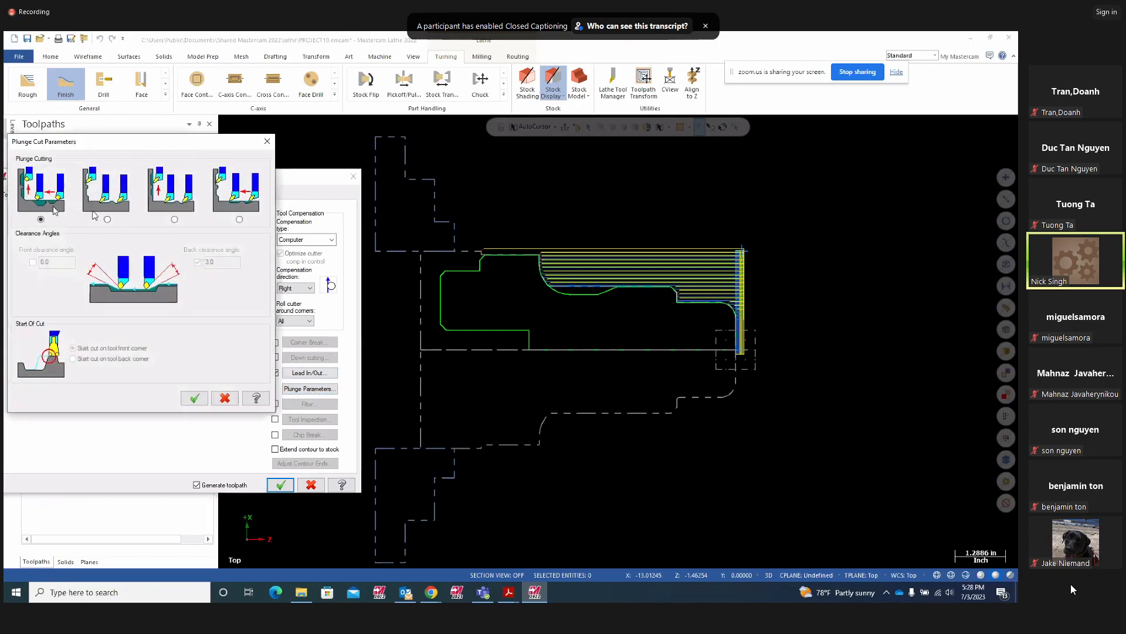
click(108, 220)
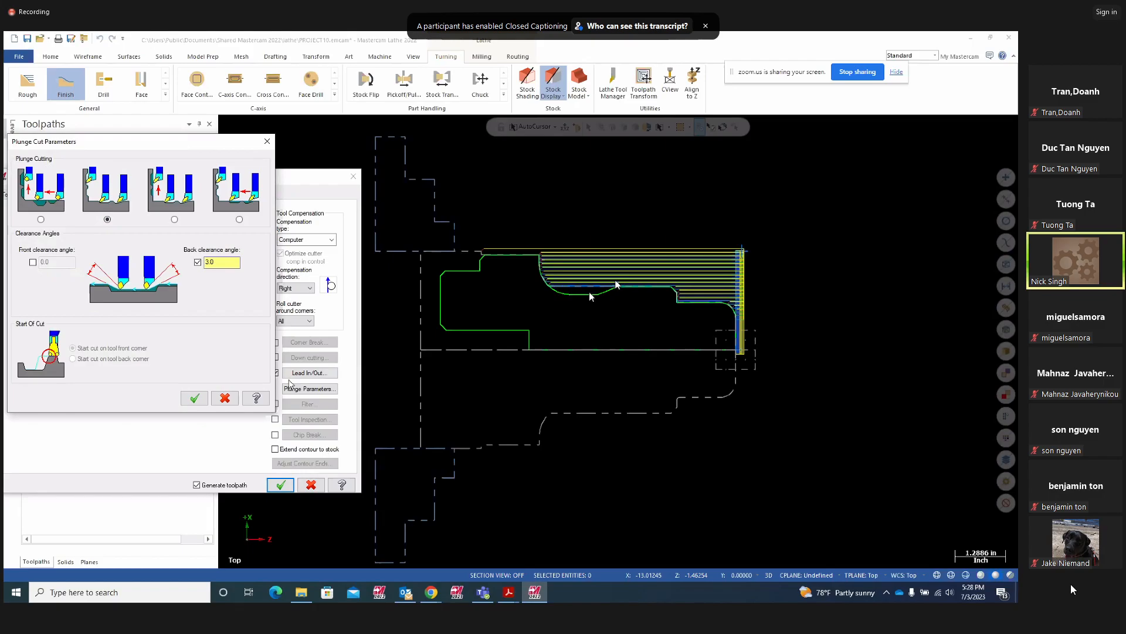
click(195, 399)
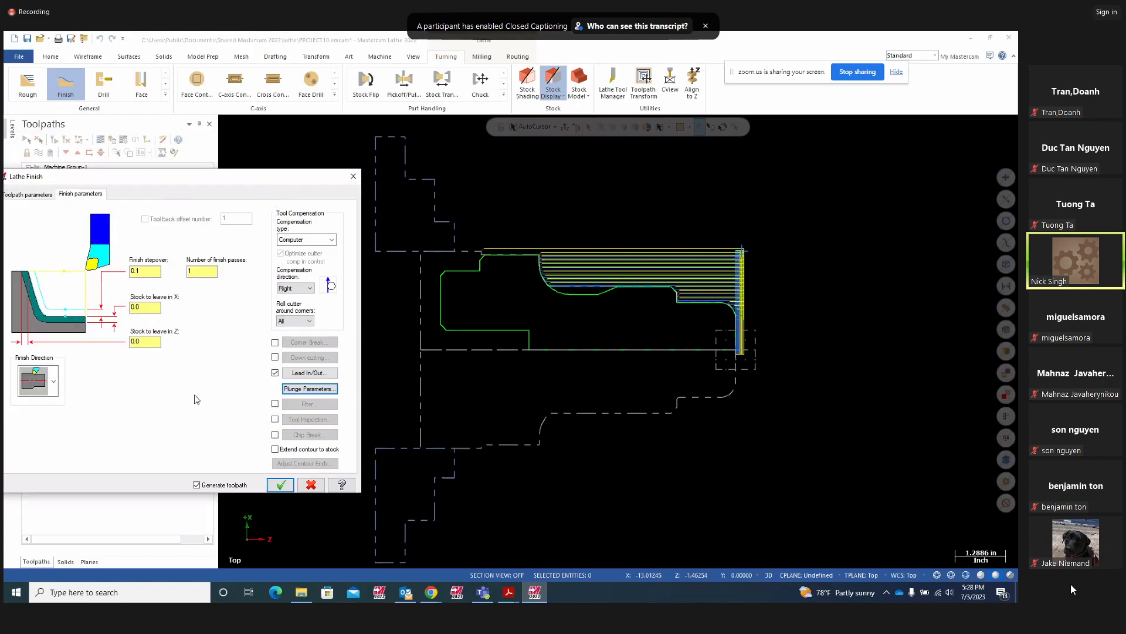
click(280, 486)
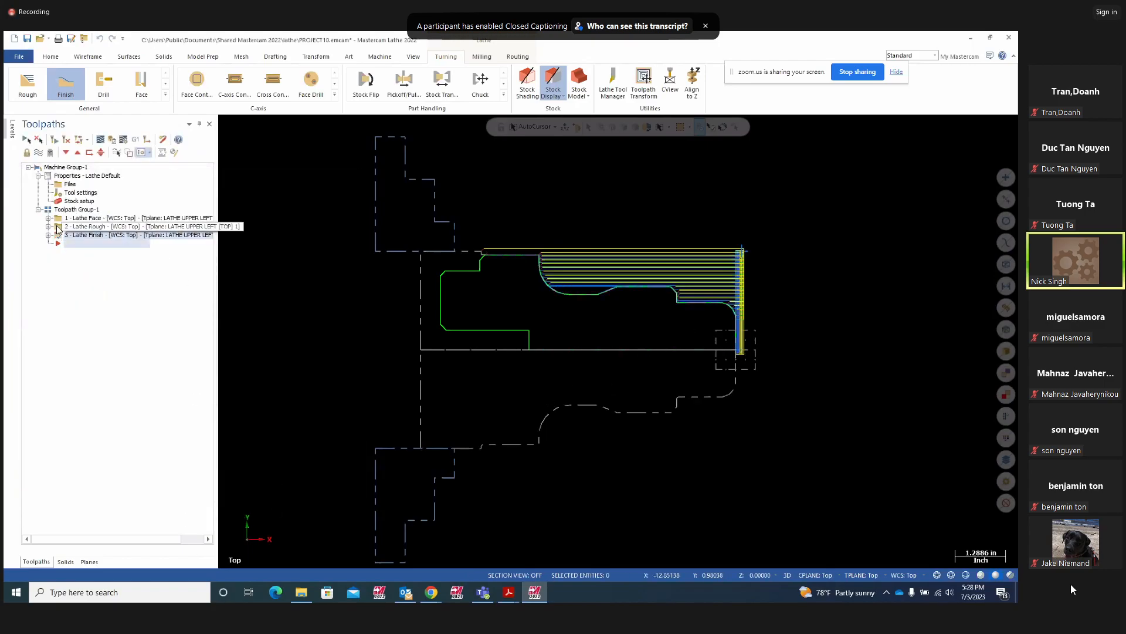
Backplot all the toolpaths and inspect the rough and finish passes around the rear chamfer
click(25, 139)
click(101, 139)
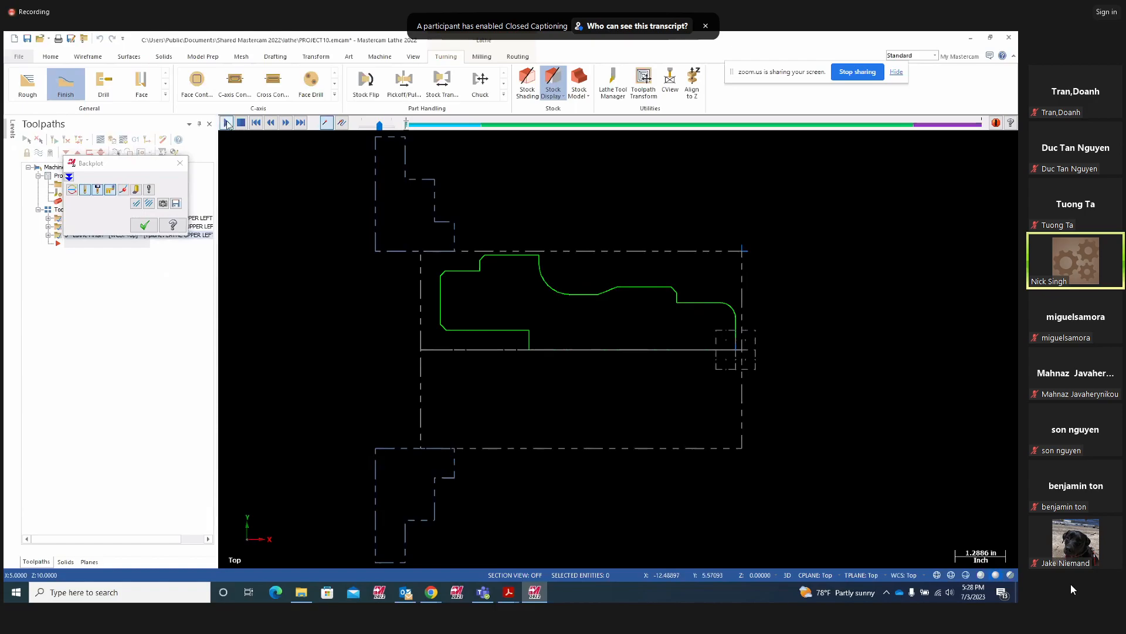
click(226, 123)
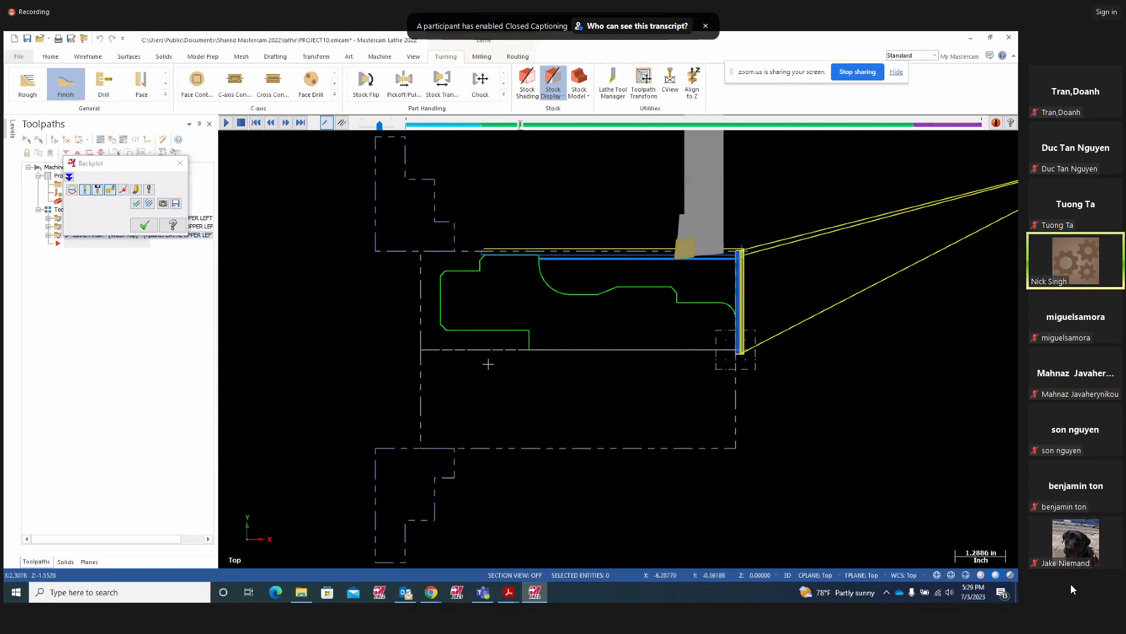
scroll(480, 259, up, 5)
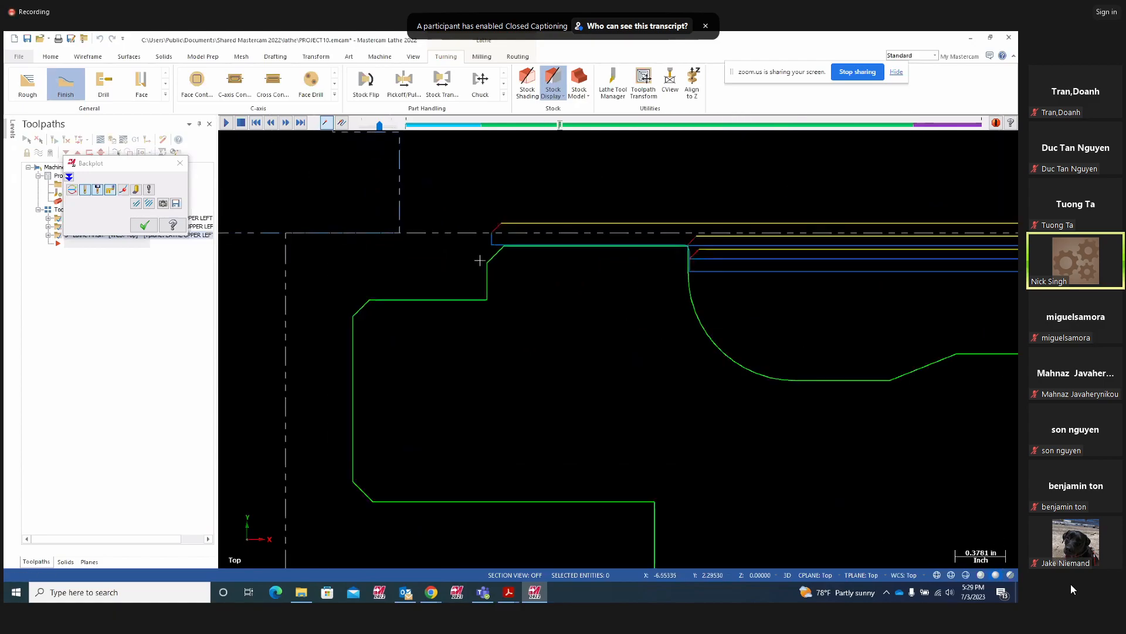
scroll(482, 260, up, 2)
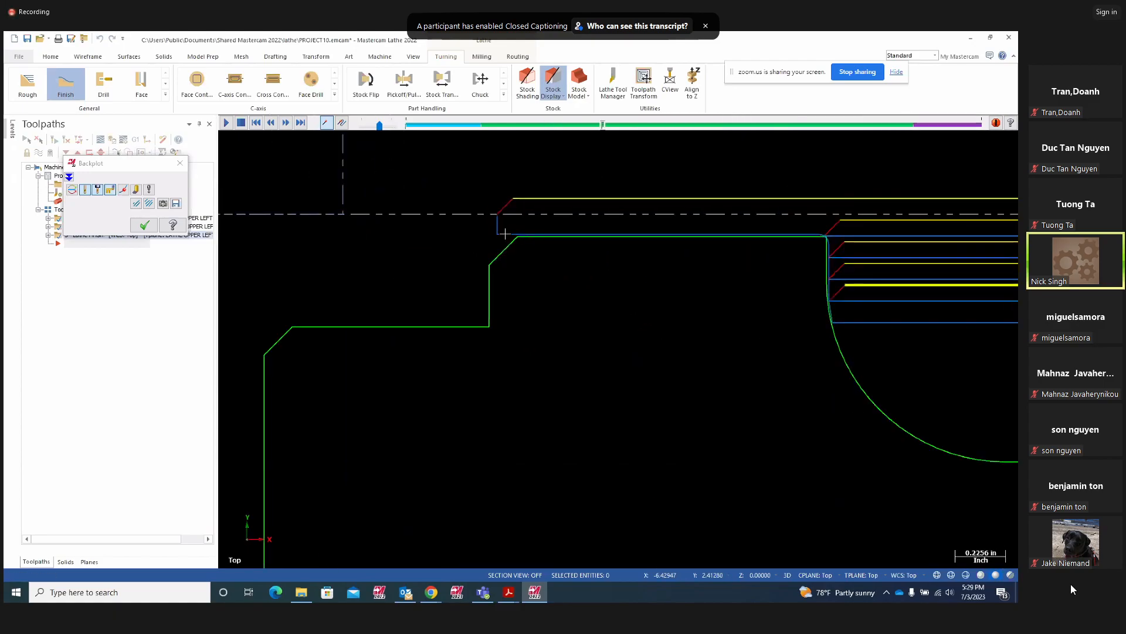
scroll(501, 288, down, 2)
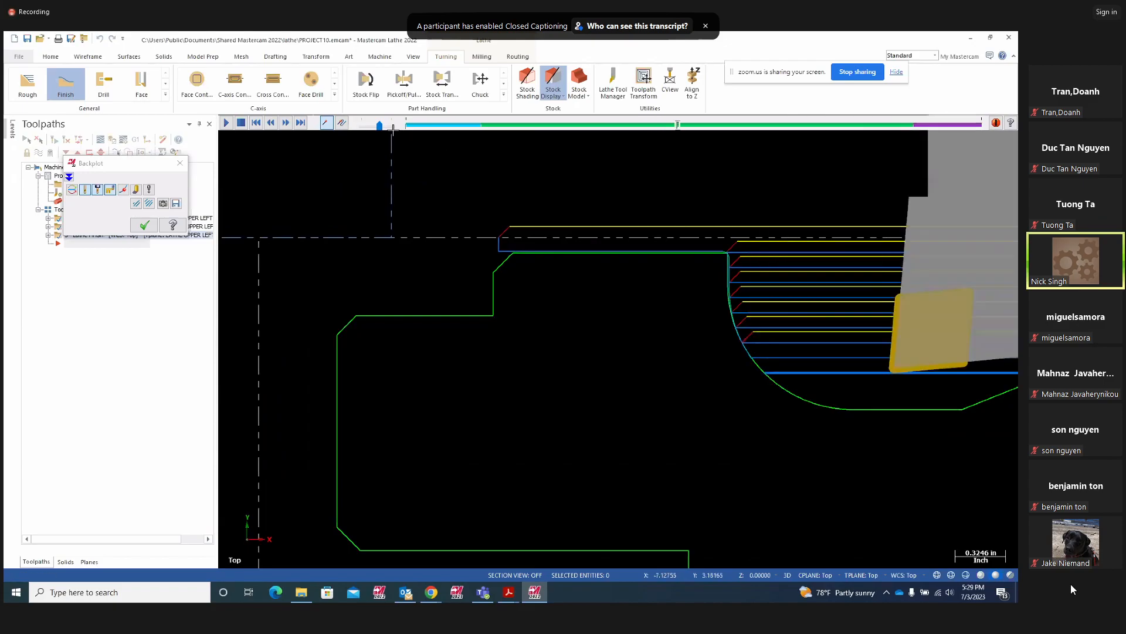
scroll(463, 269, down, 1)
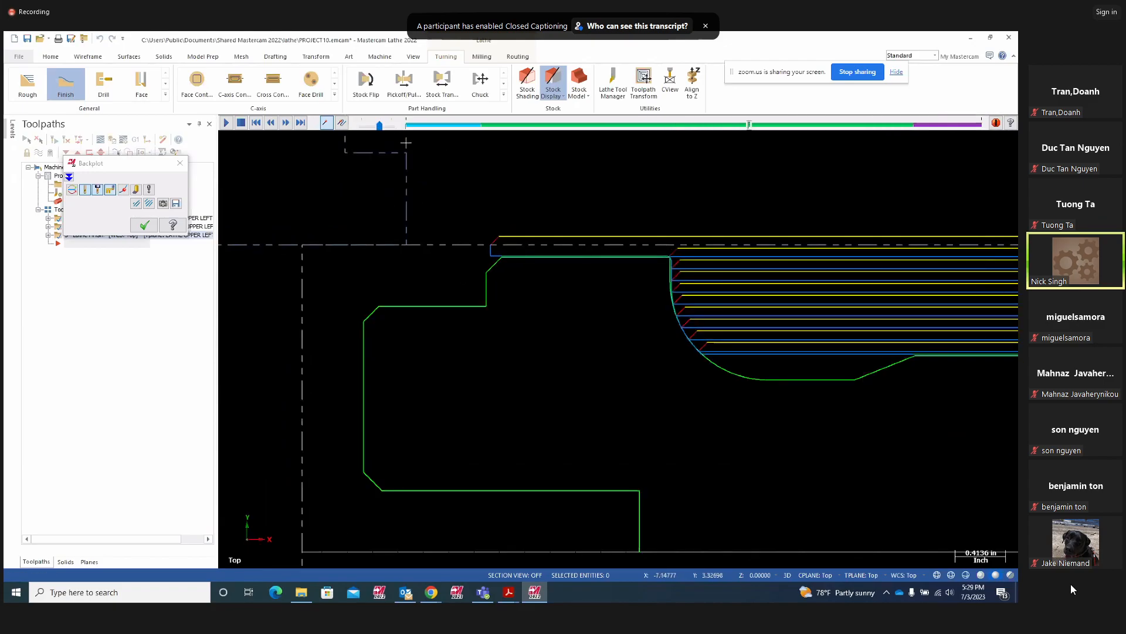
scroll(423, 297, down, 2)
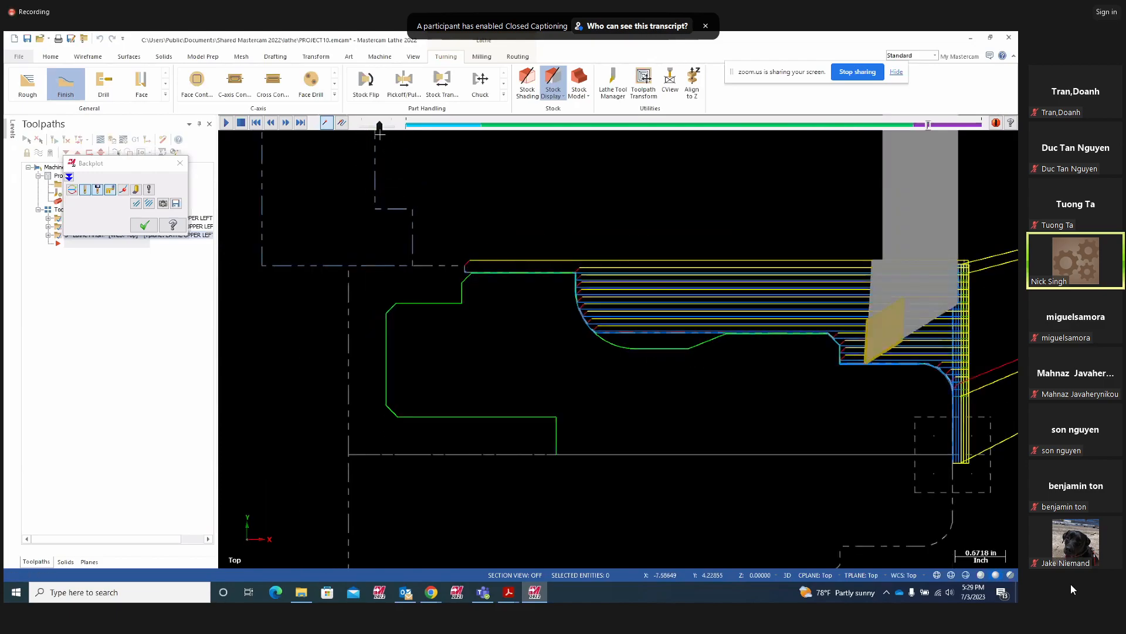
drag(380, 131, 376, 131)
scroll(464, 264, up, 3)
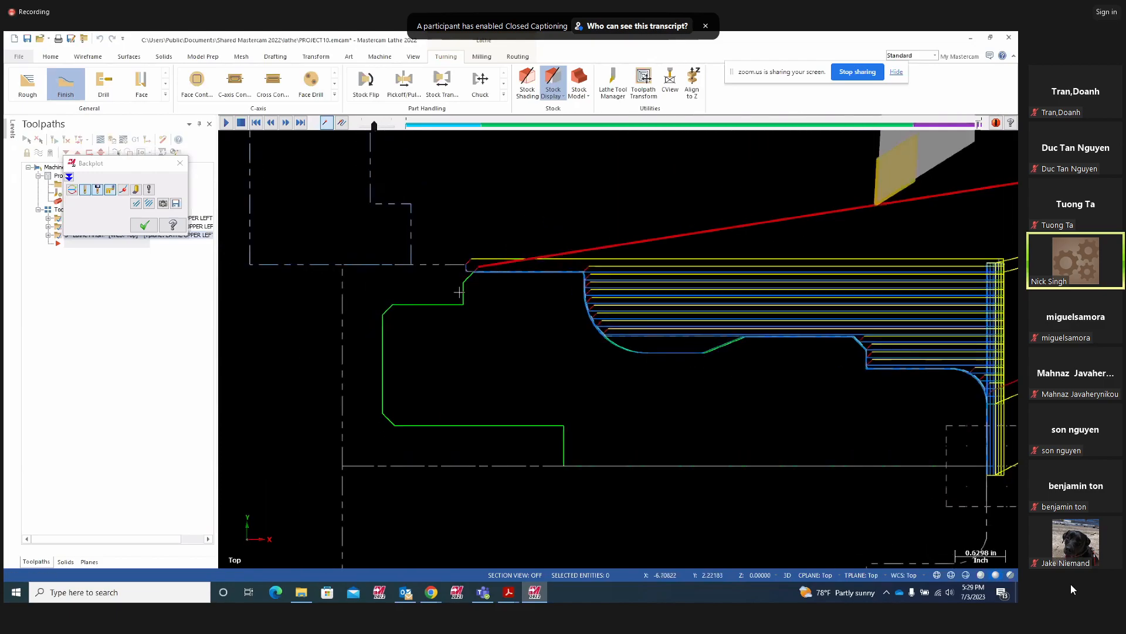
scroll(464, 264, up, 3)
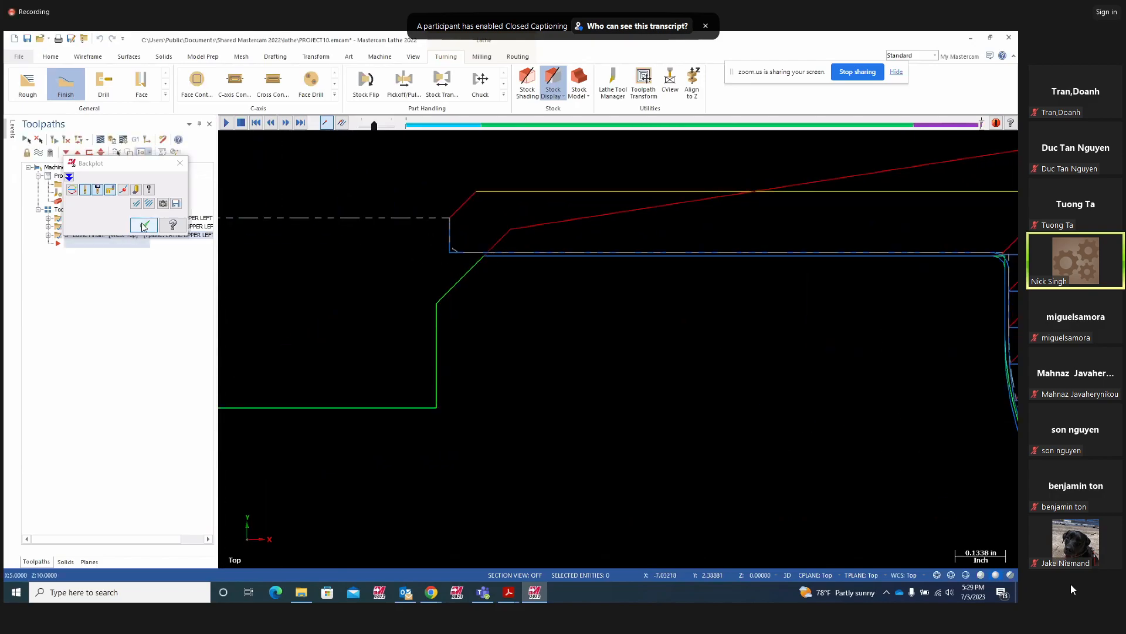
click(144, 224)
Review the contour-end extension in the rough toolpath's lead-out settings
click(50, 235)
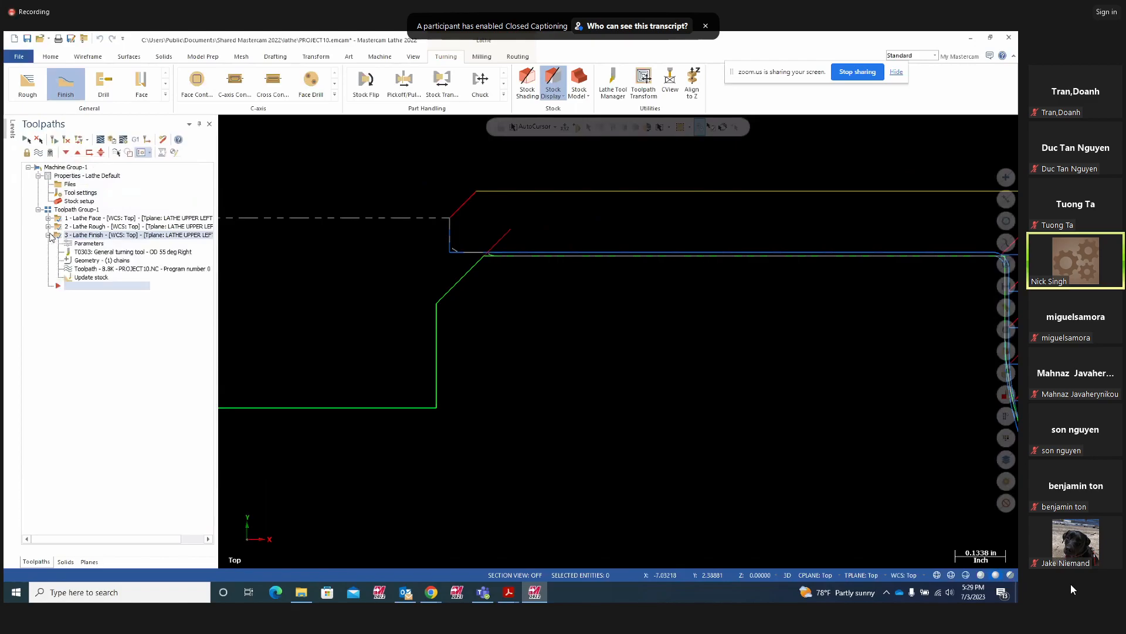
click(49, 226)
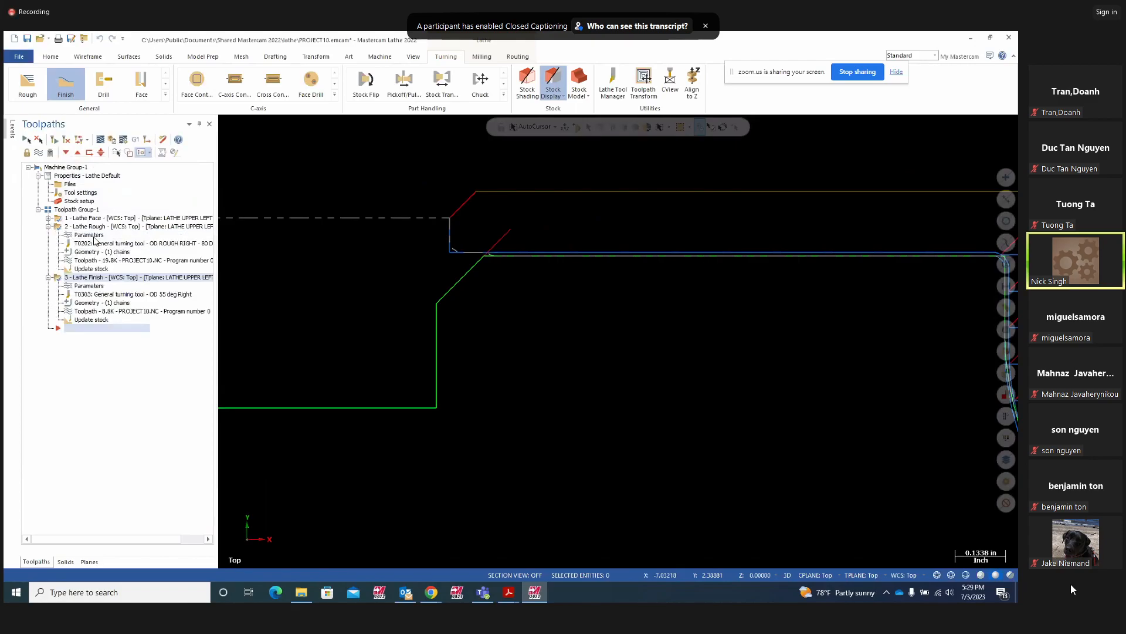
click(93, 236)
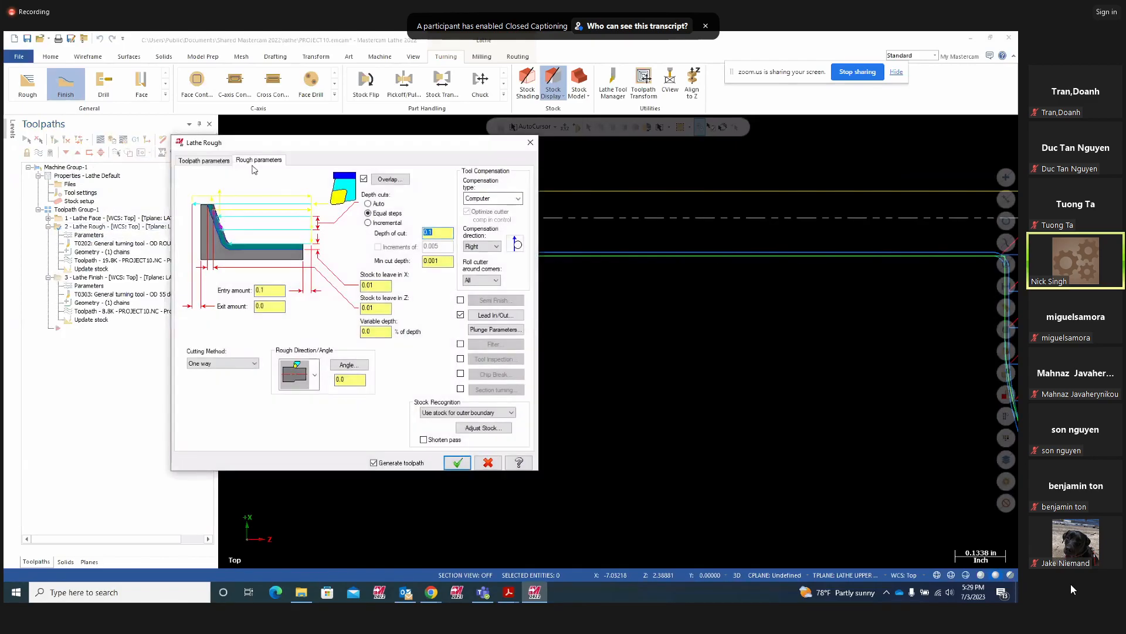
click(496, 315)
click(59, 283)
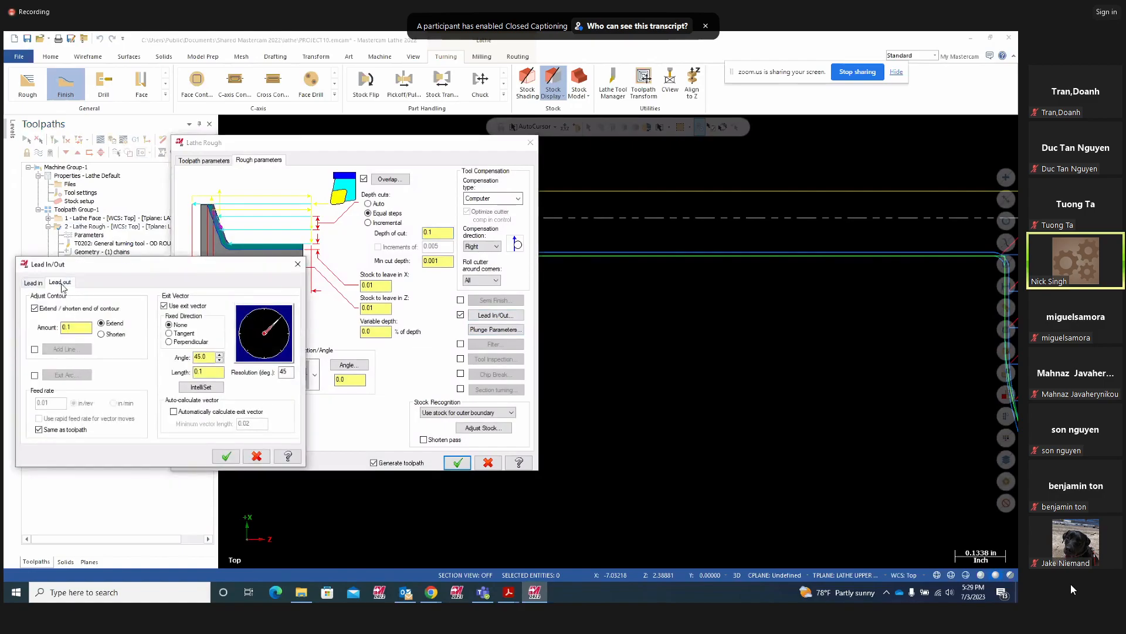
click(226, 456)
click(459, 463)
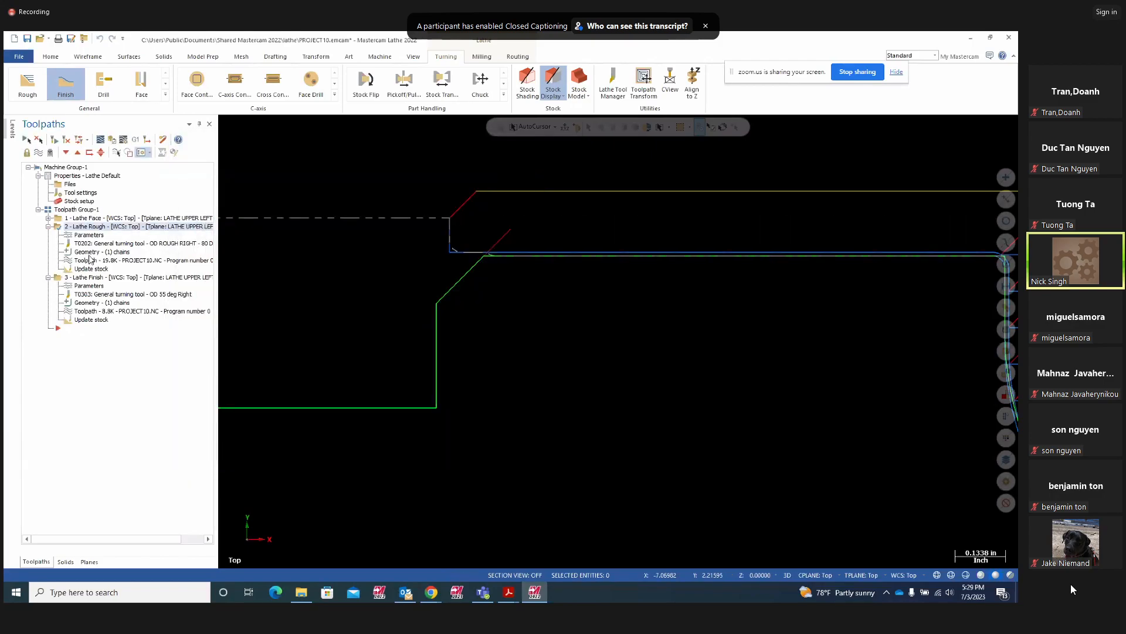
Extend the end of the contour by 0.1 in the finish toolpath's lead-out settings and regenerate the toolpath
click(87, 286)
click(310, 373)
click(61, 284)
click(35, 309)
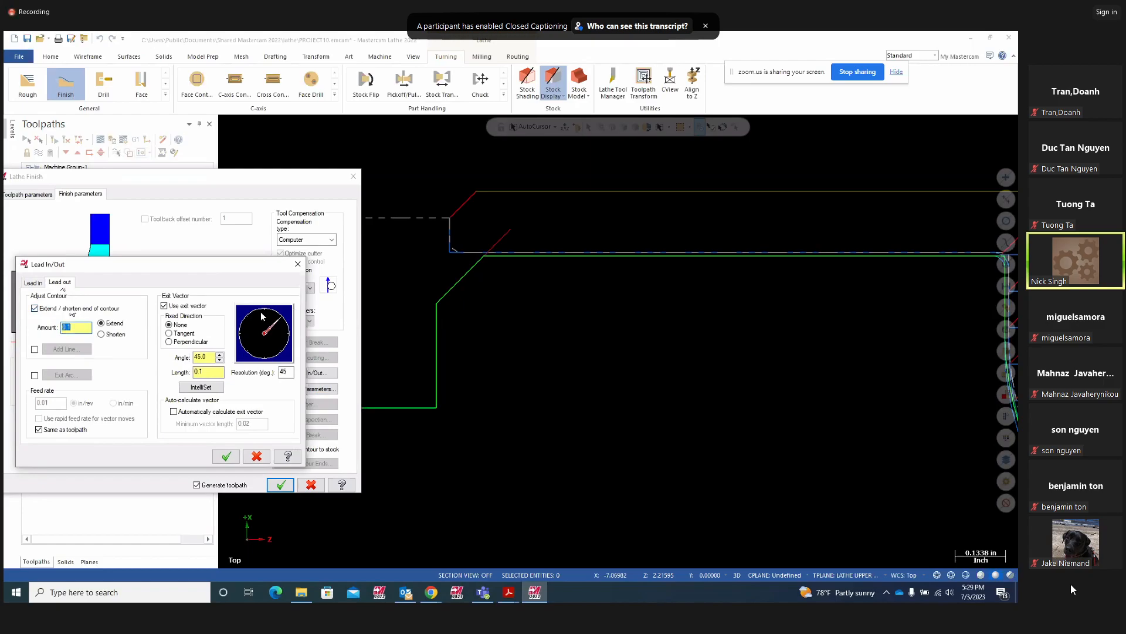
click(226, 456)
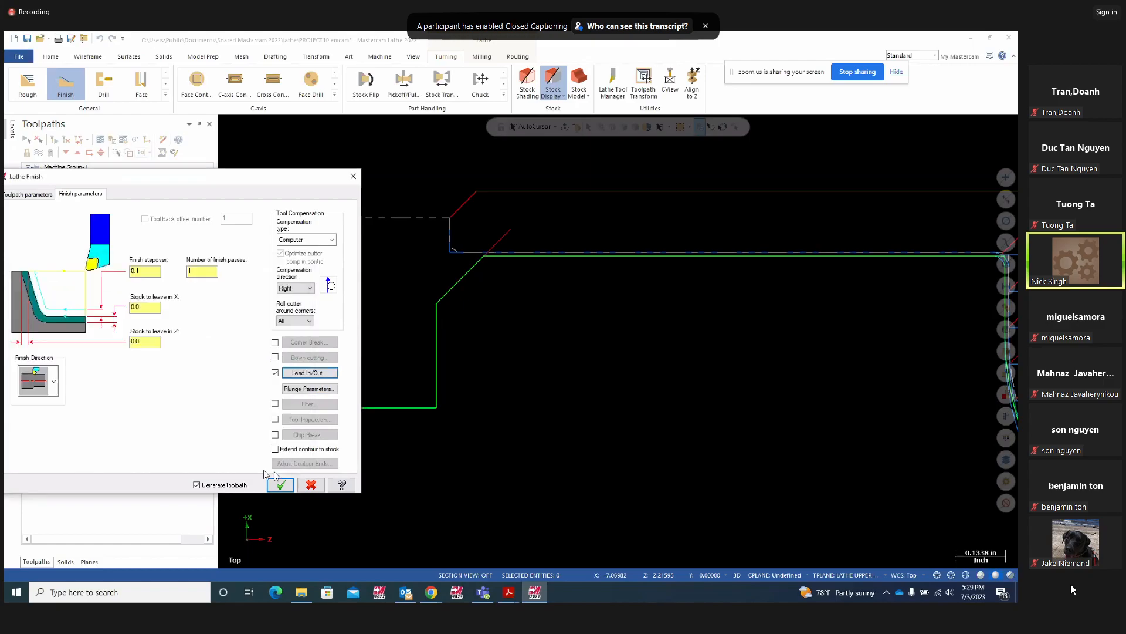
click(281, 484)
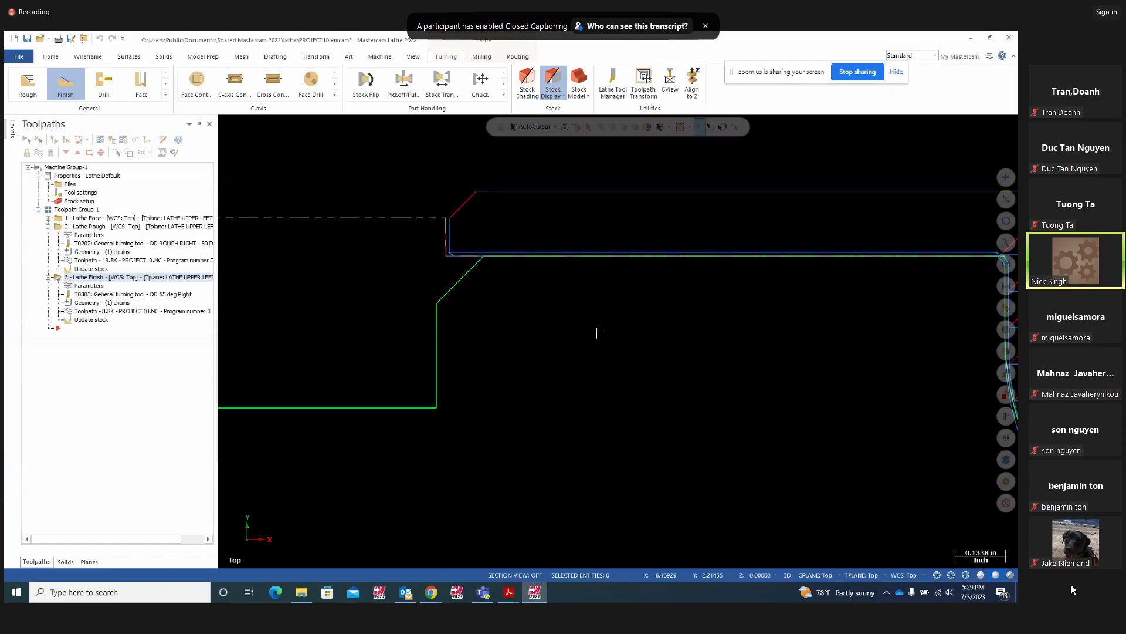
Look over the extended finish pass, and switch to Project9.pdf in Adobe Acrobat to check the DIA 3.25-4-UNC thread callout
click(49, 226)
click(59, 239)
scroll(636, 372, down, 5)
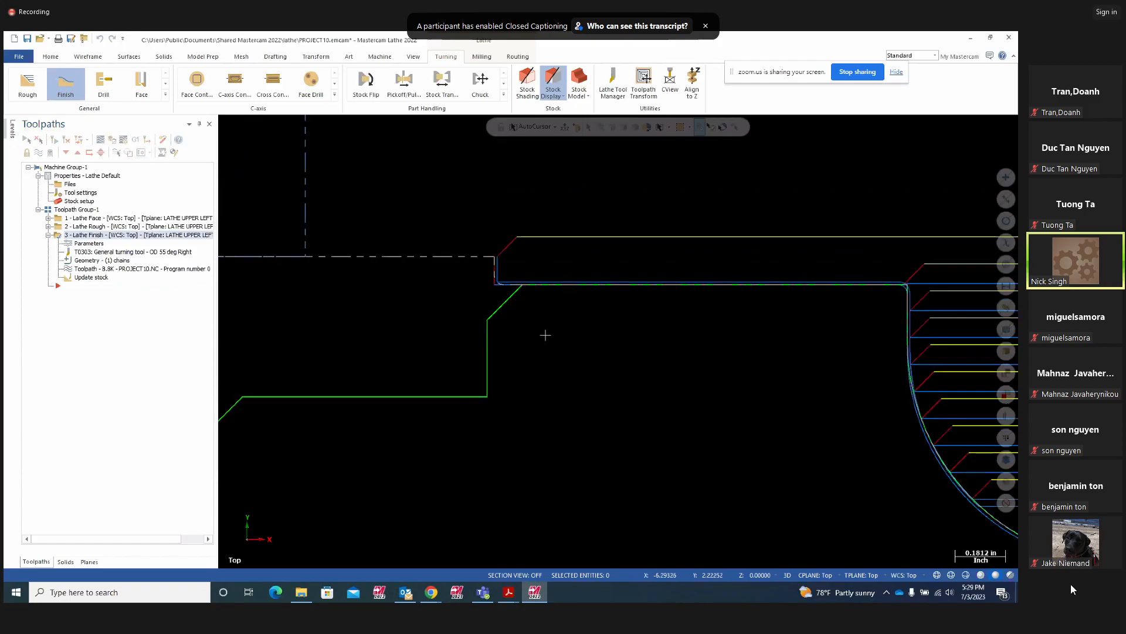
scroll(528, 346, down, 1)
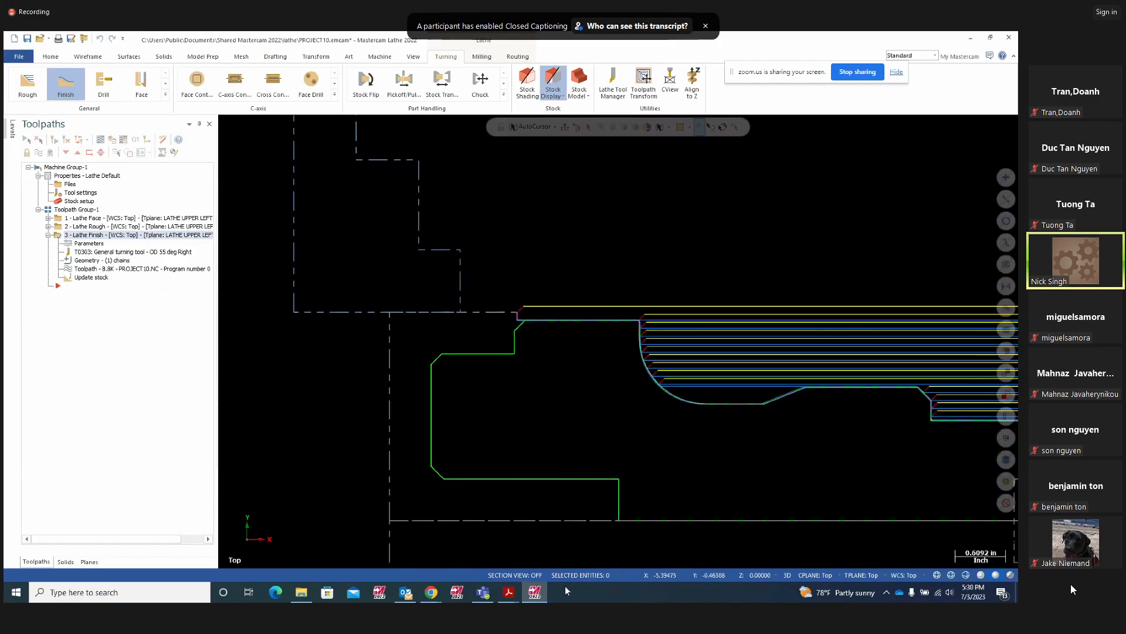
scroll(753, 311, down, 1)
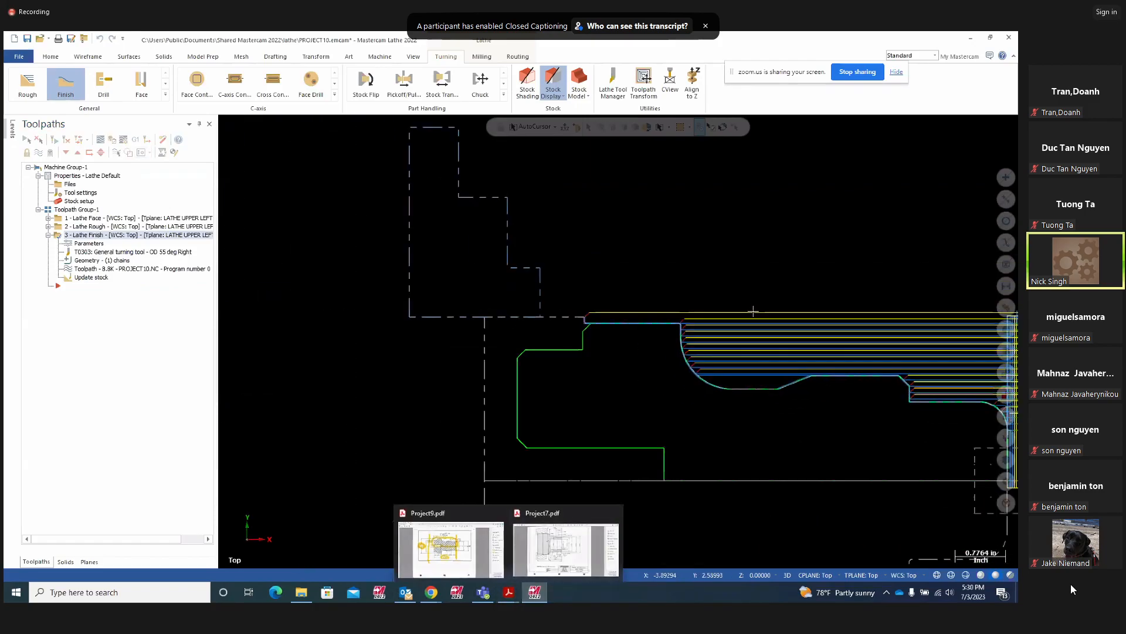
scroll(753, 310, down, 1)
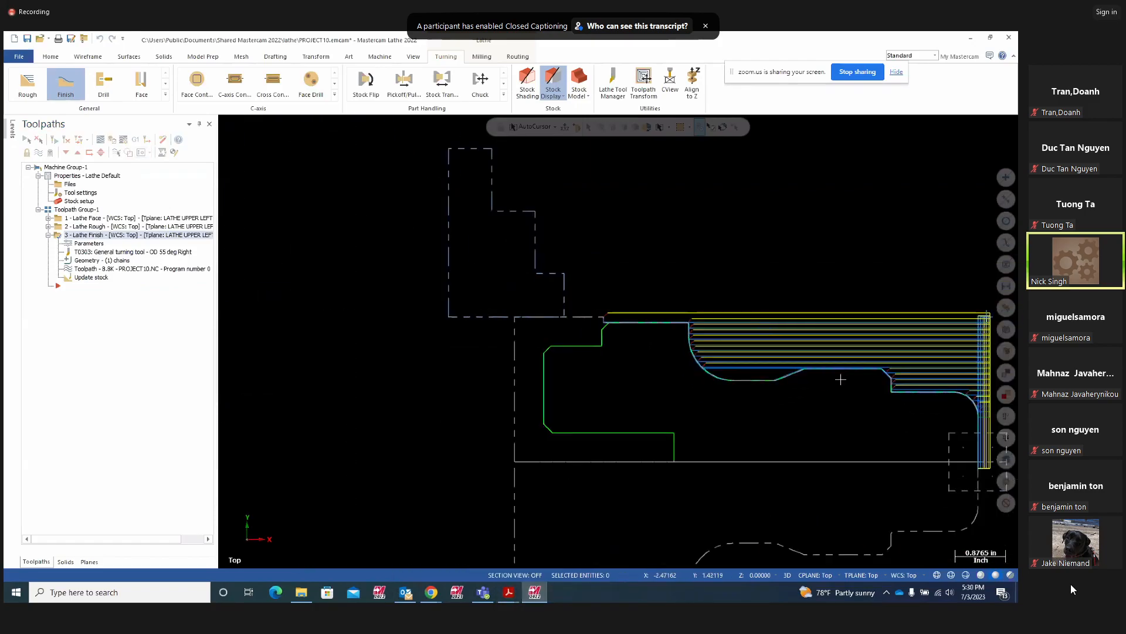
click(508, 592)
click(453, 547)
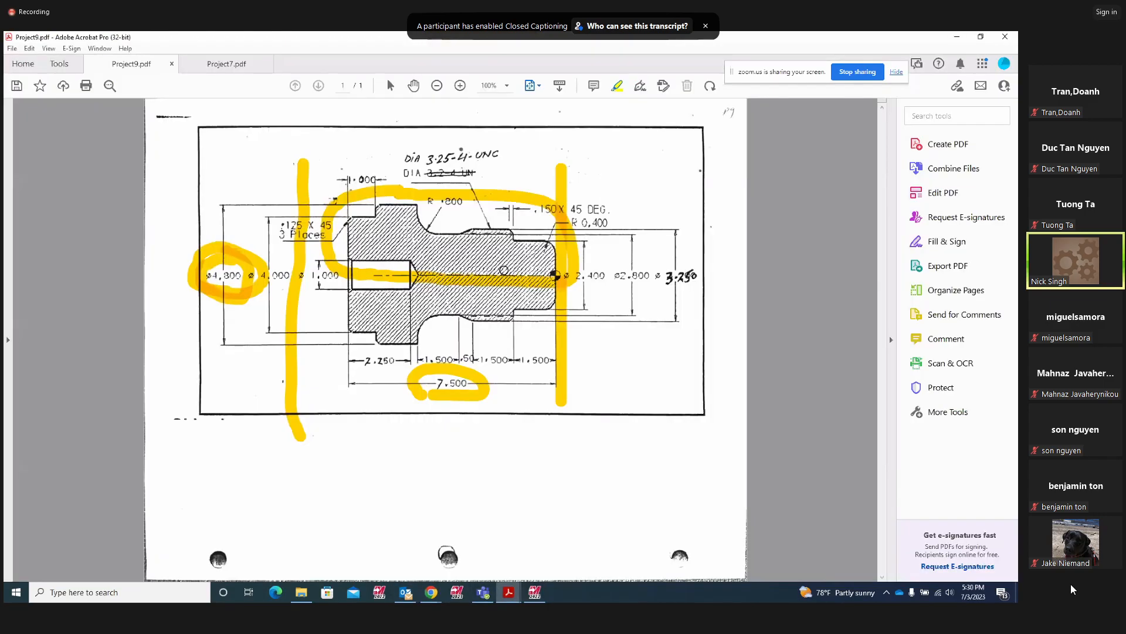
mouse_move(497, 167)
mouse_down()
mouse_move(437, 132)
mouse_move(389, 154)
mouse_move(495, 174)
mouse_up()
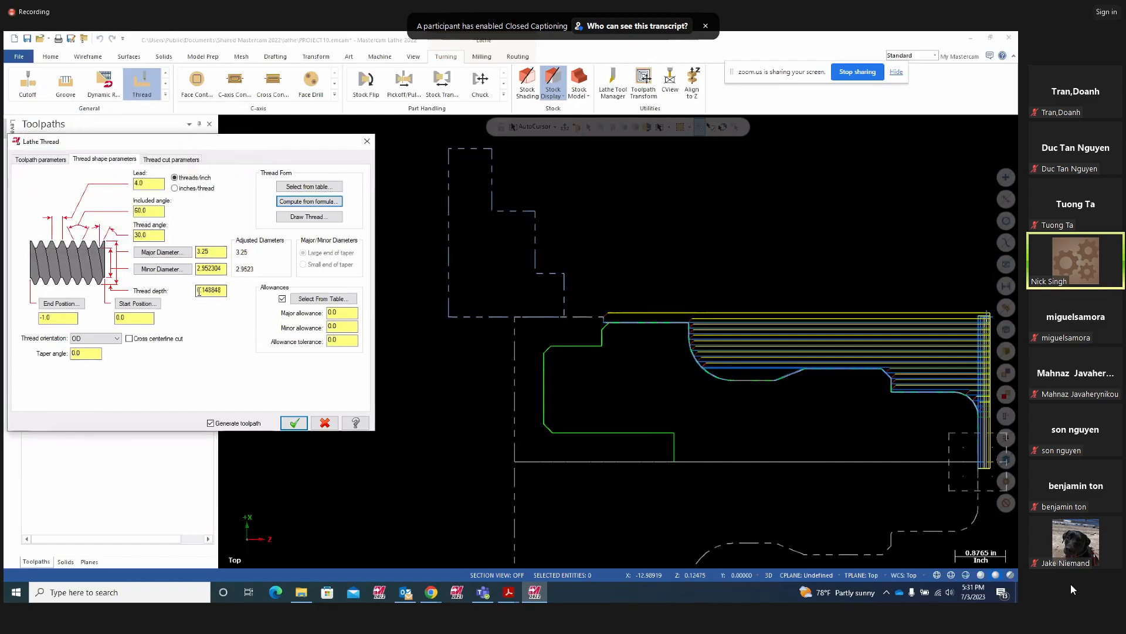
Pick the thread's start position at Z -1.5 and end position at the taper's lower end, Z -3.5, and generate the thread toolpath
double_click(210, 289)
scroll(621, 265, down, 3)
scroll(813, 367, up, 3)
scroll(814, 367, up, 3)
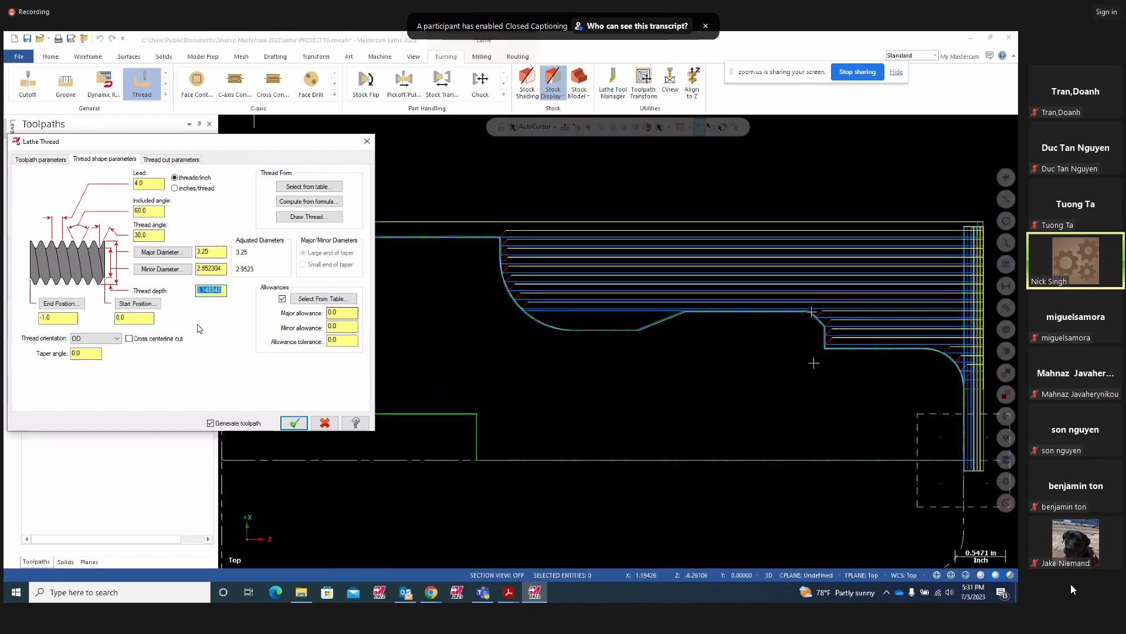
click(145, 304)
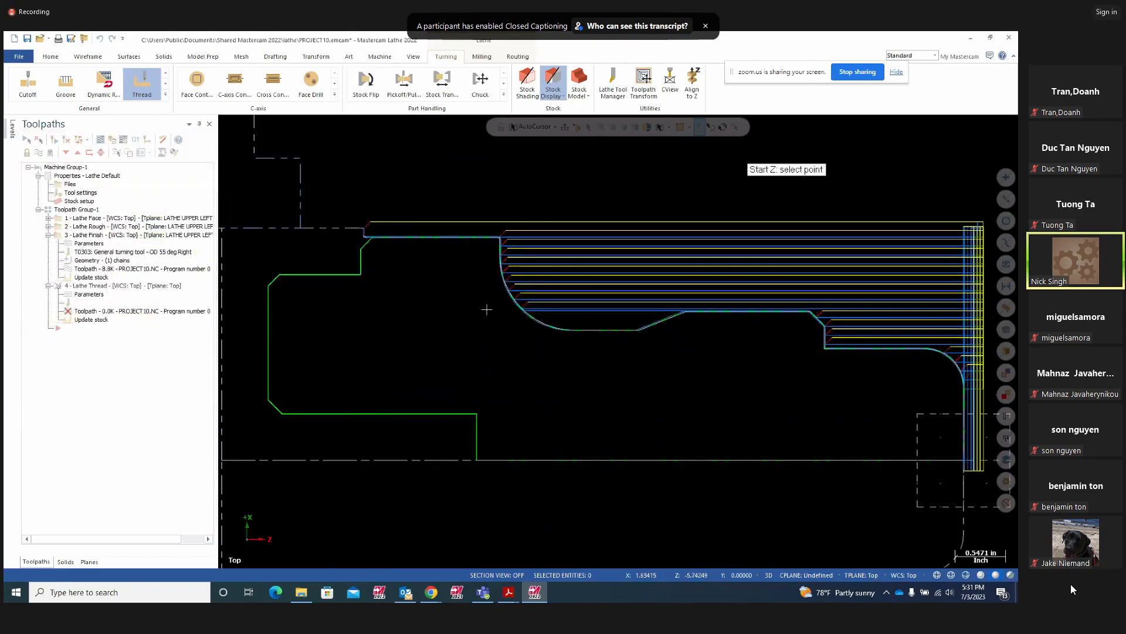
click(827, 326)
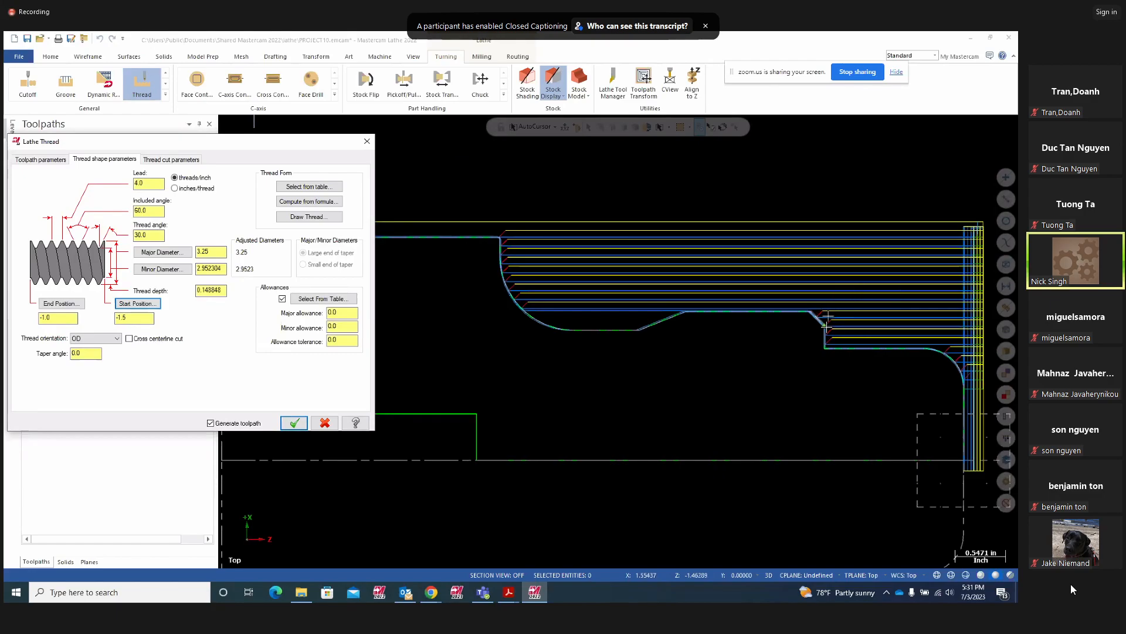
click(54, 305)
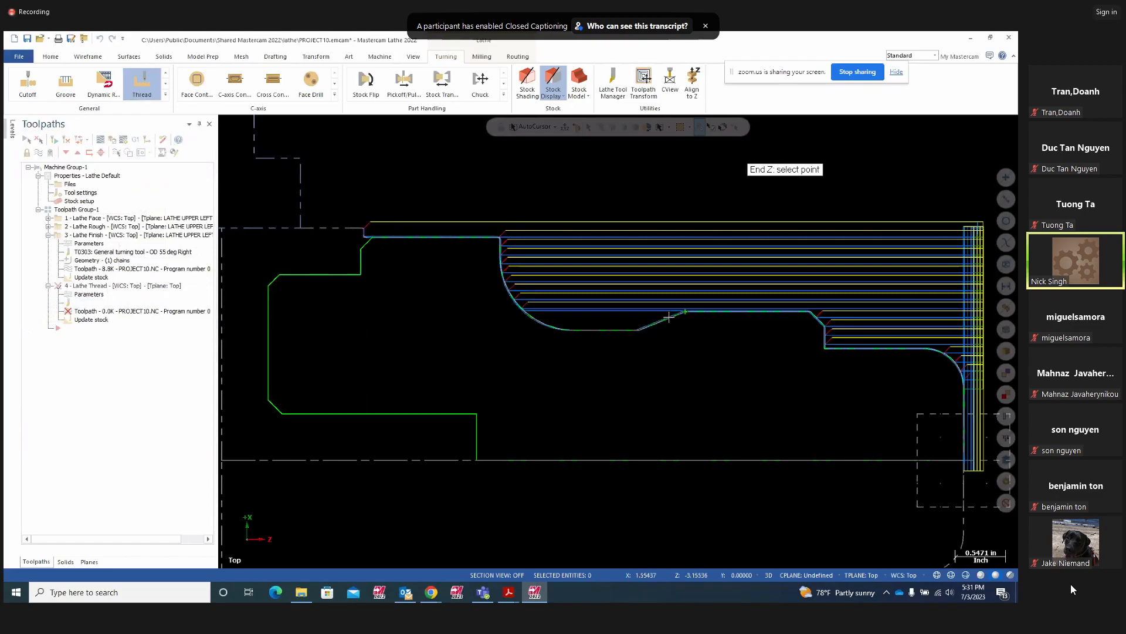
click(641, 331)
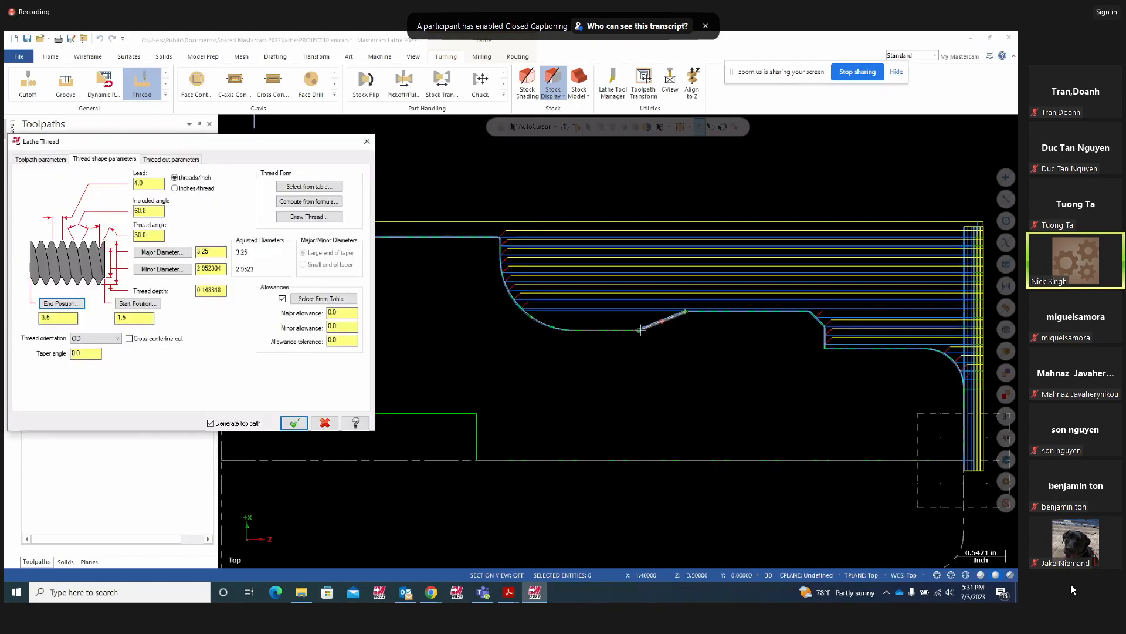
click(294, 422)
Backplot the Lathe Thread toolpath at an adjusted playback speed, close the backplot, and collapse the Lathe Finish operation
scroll(331, 393, down, 2)
scroll(330, 393, down, 1)
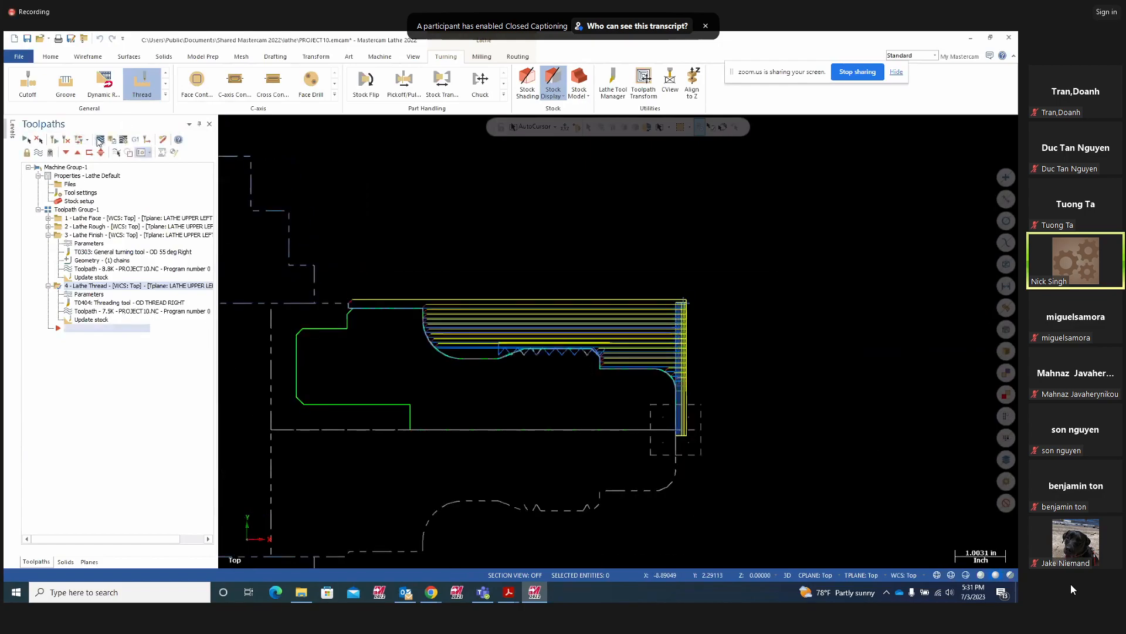
click(100, 139)
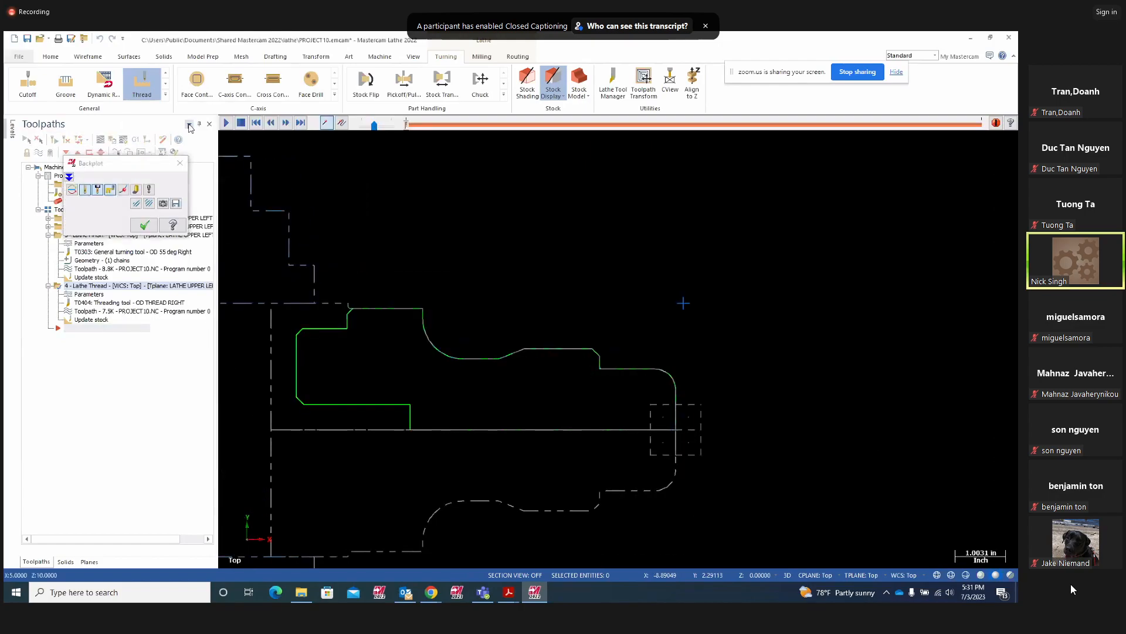
click(226, 122)
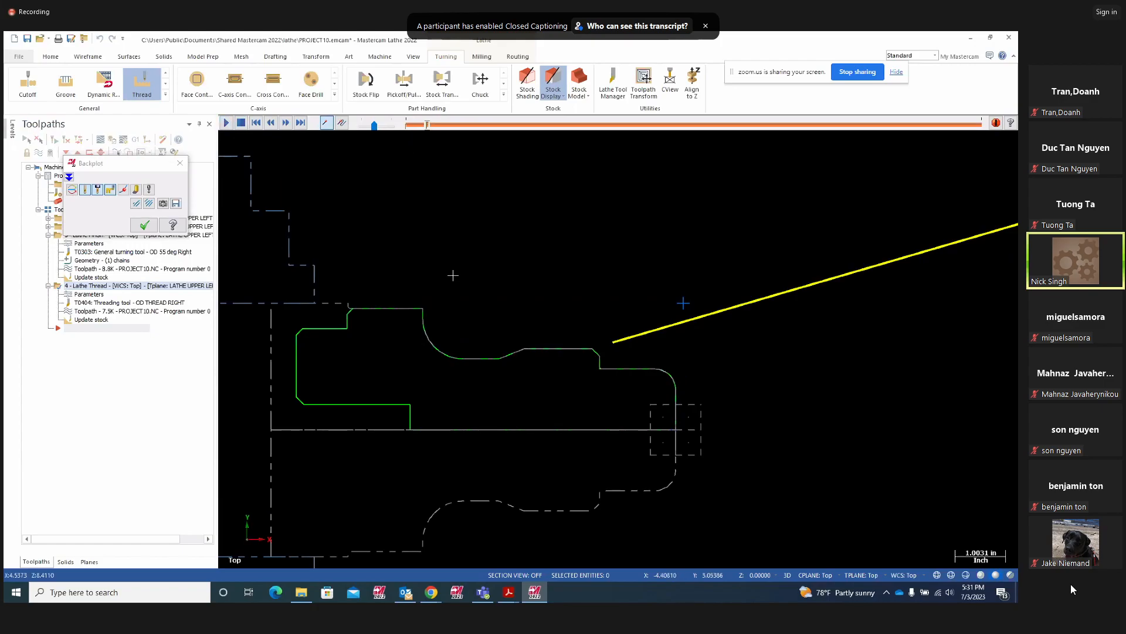
scroll(453, 275, down, 1)
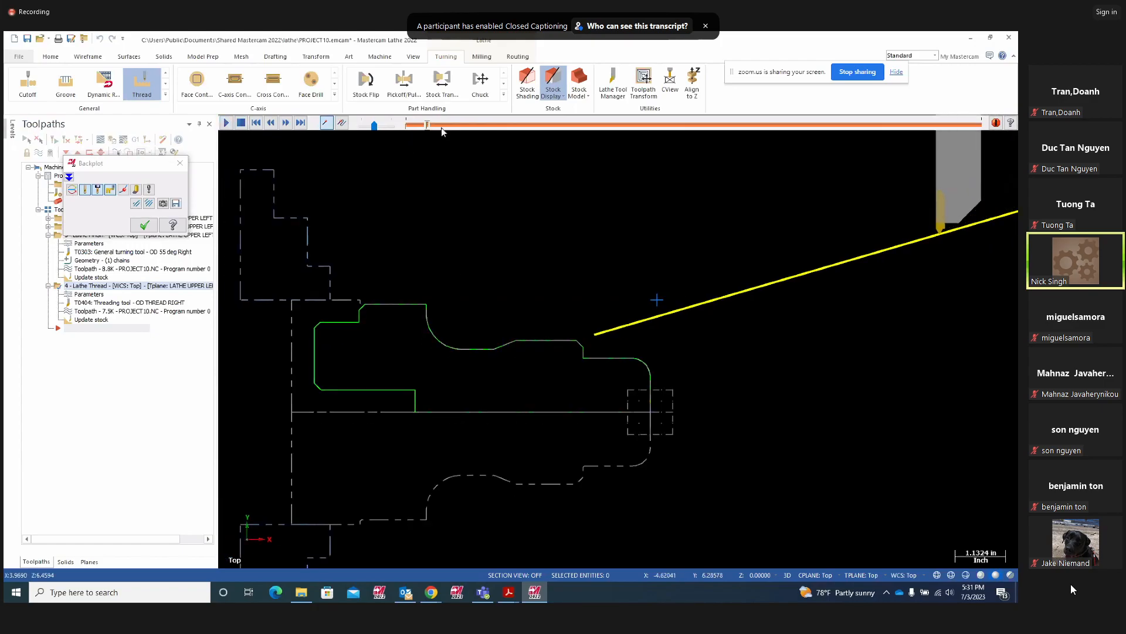
drag(375, 126, 378, 127)
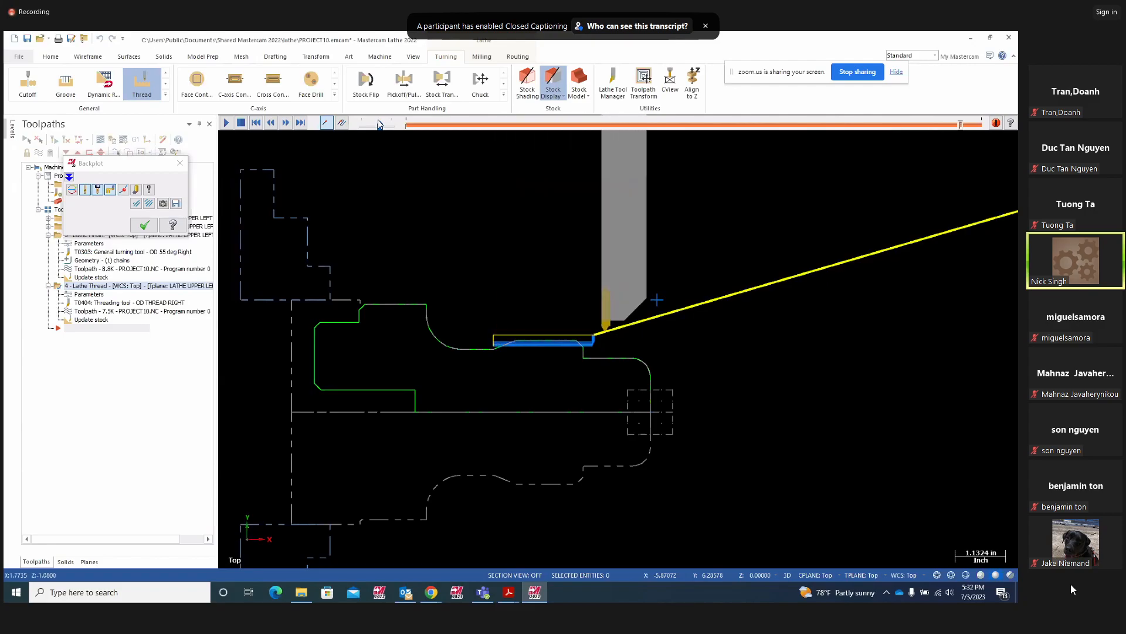
scroll(458, 350, down, 2)
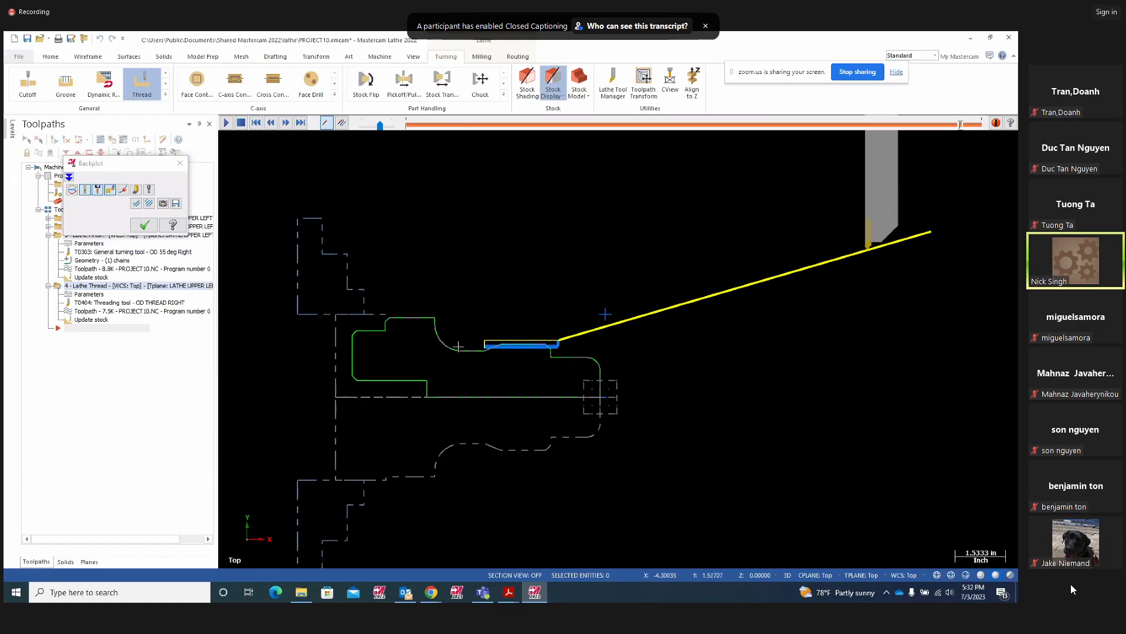
click(145, 226)
click(49, 235)
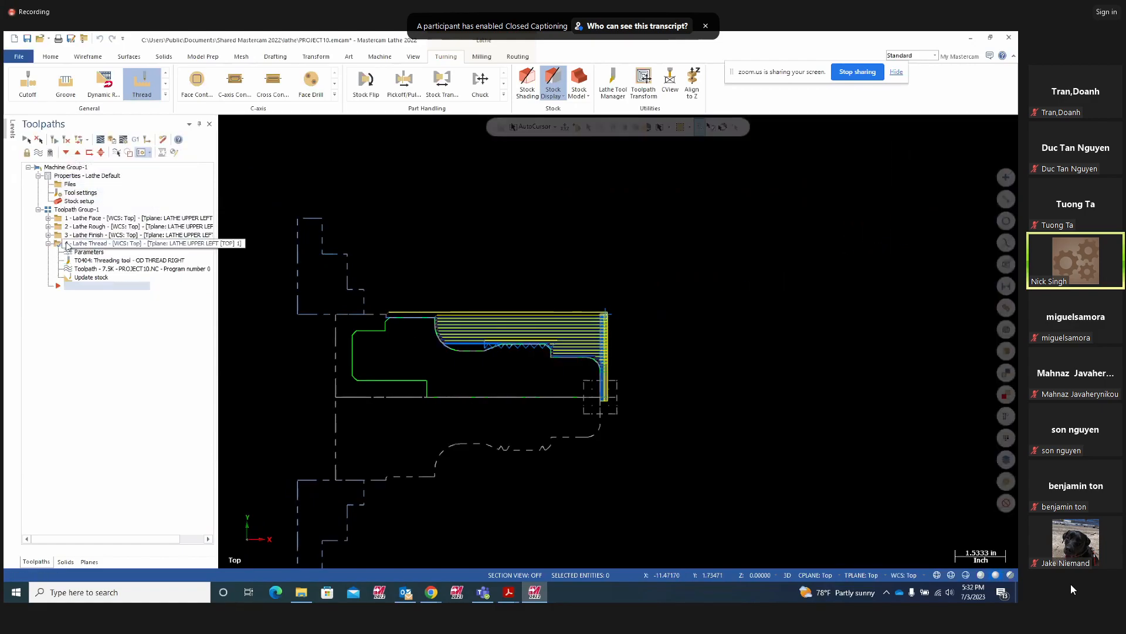
Switch to Project9.pdf in Adobe Acrobat to check the part drawing, and return to the PROJECT10 file in Mastercam
click(509, 592)
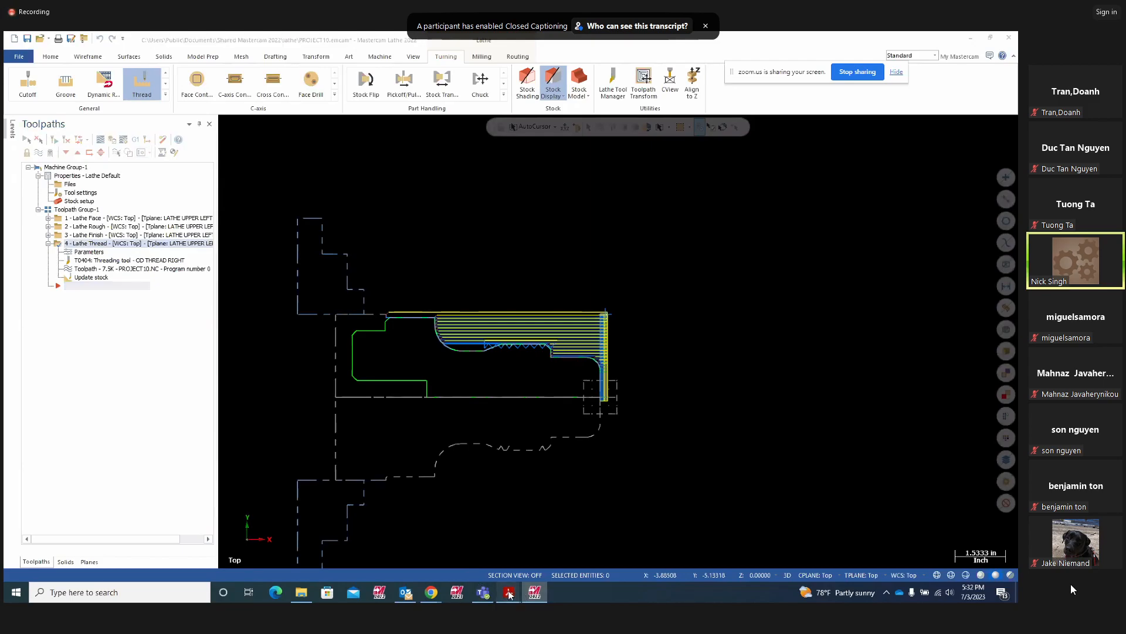
click(454, 546)
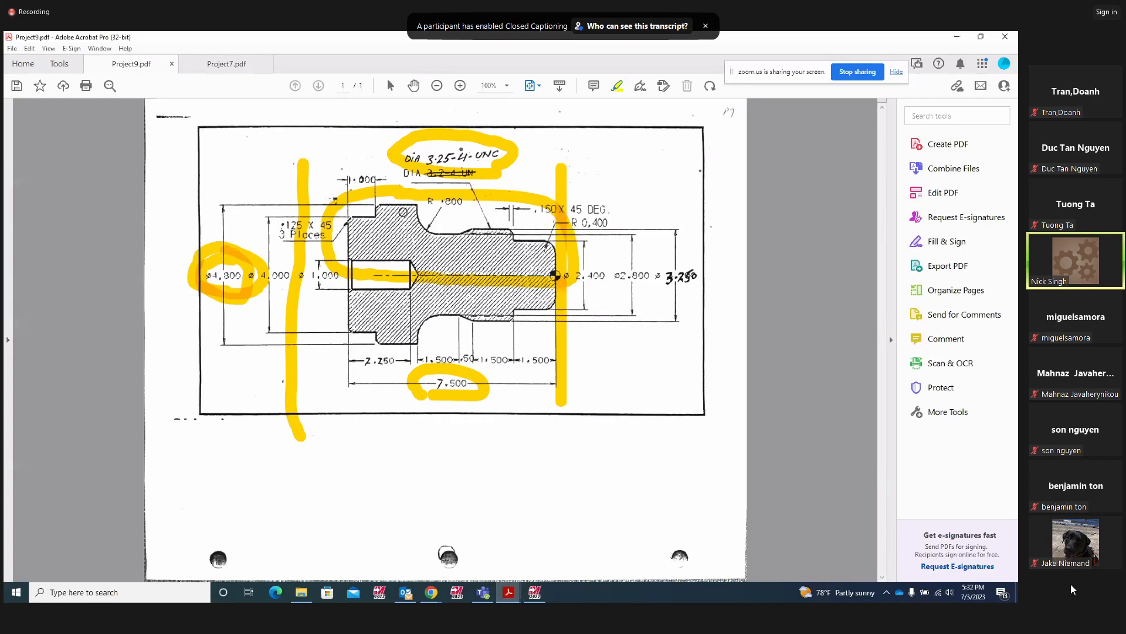
mouse_move(537, 596)
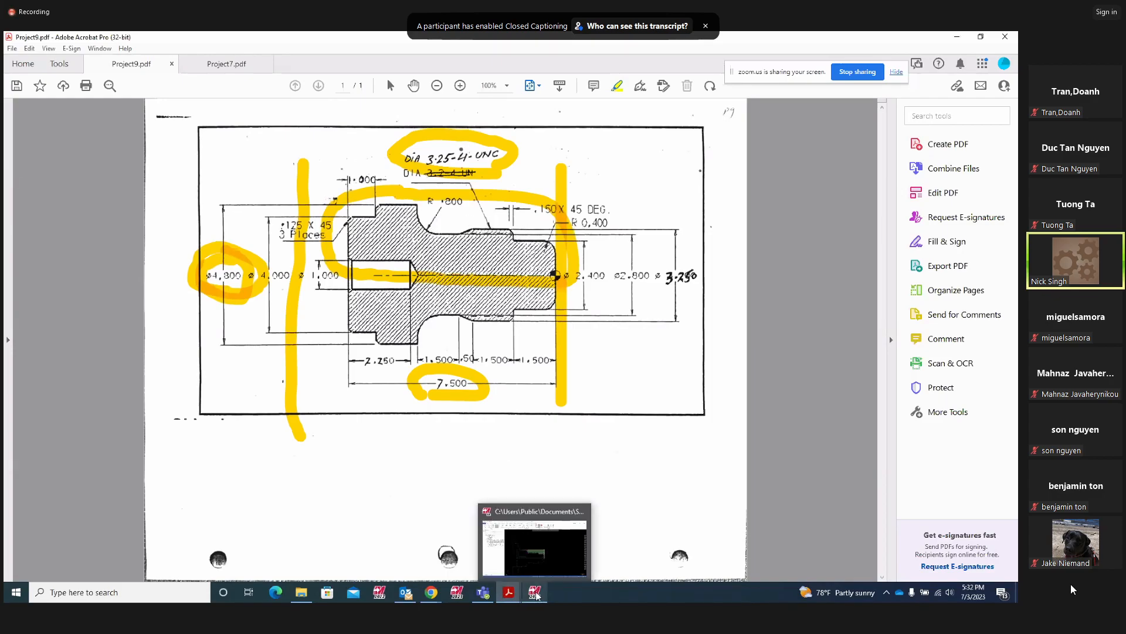
click(537, 555)
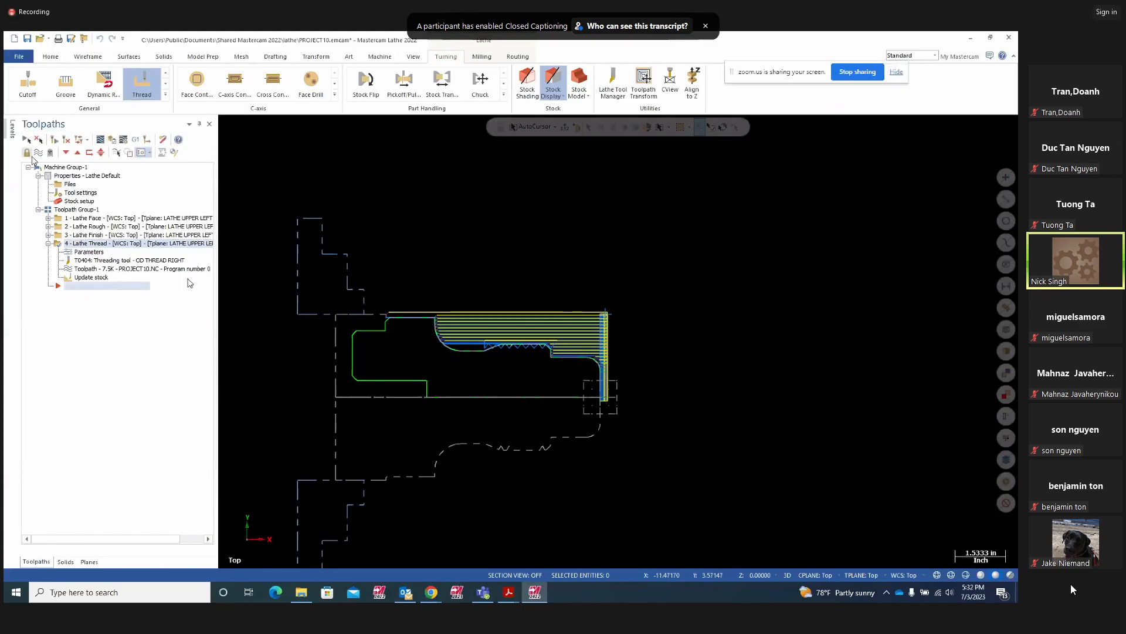
Verify all toolpath operations in Mastercam Simulator with the Operation Change stop condition, and simulate the facing operation
click(26, 139)
click(112, 141)
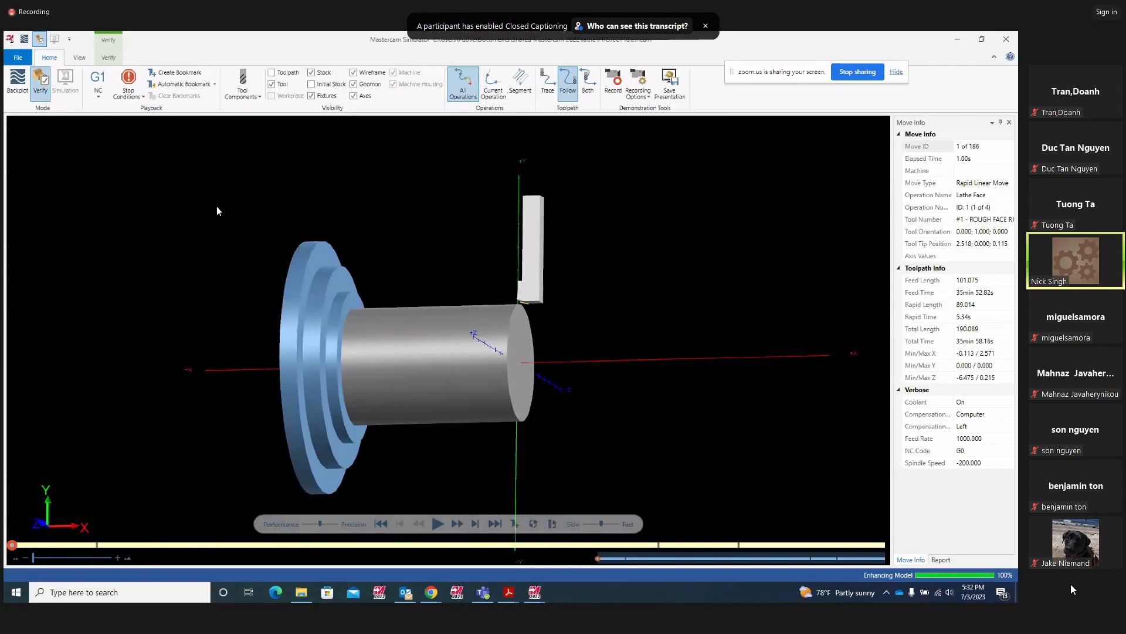
click(144, 95)
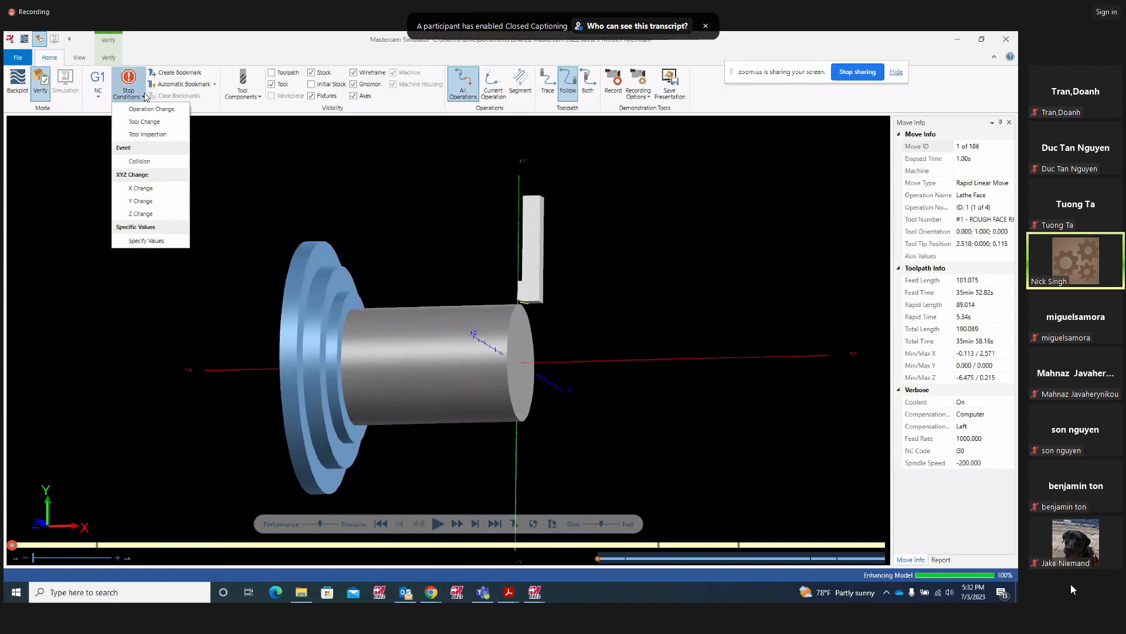
click(125, 111)
click(437, 523)
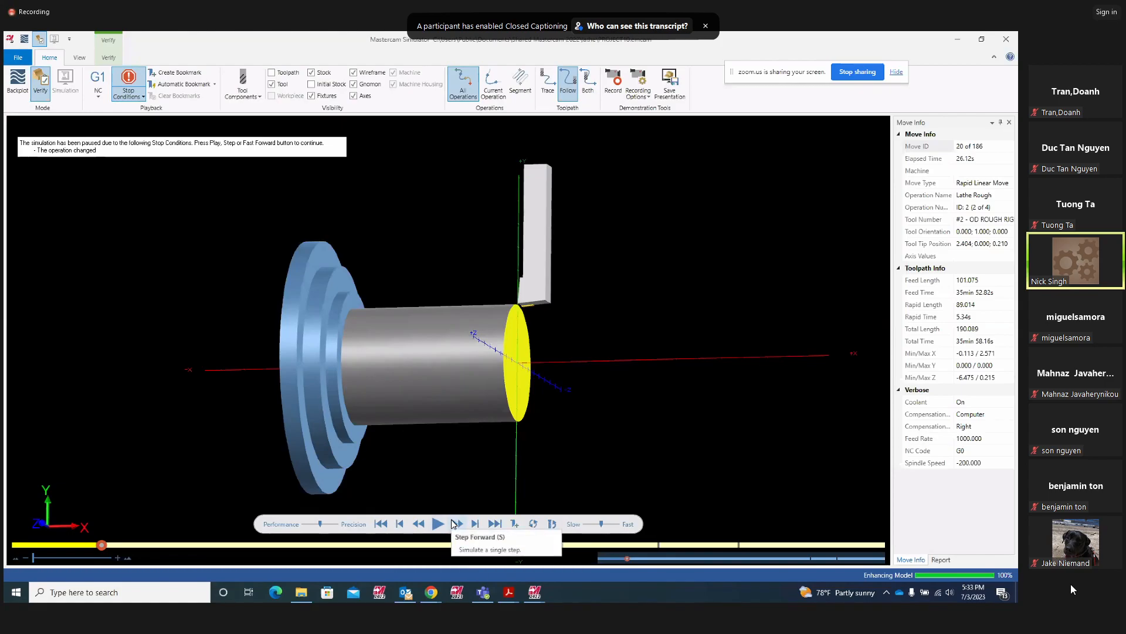
Run the verification through the rough, finish and thread operations, continuing after each operation-change stop
middle_drag(637, 361, 628, 370)
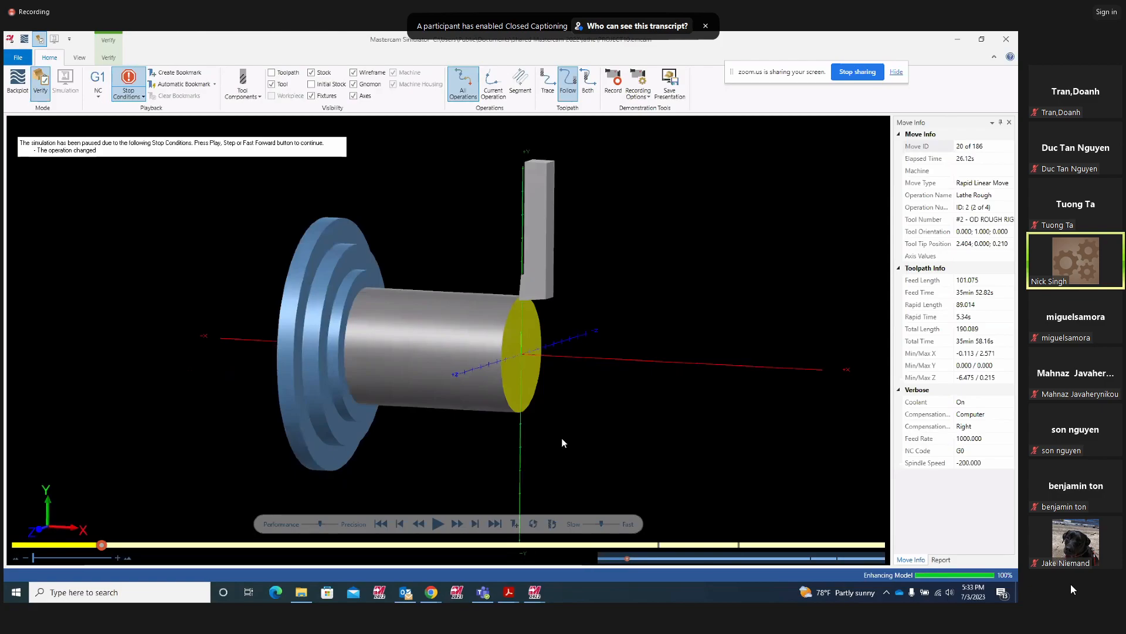
click(437, 524)
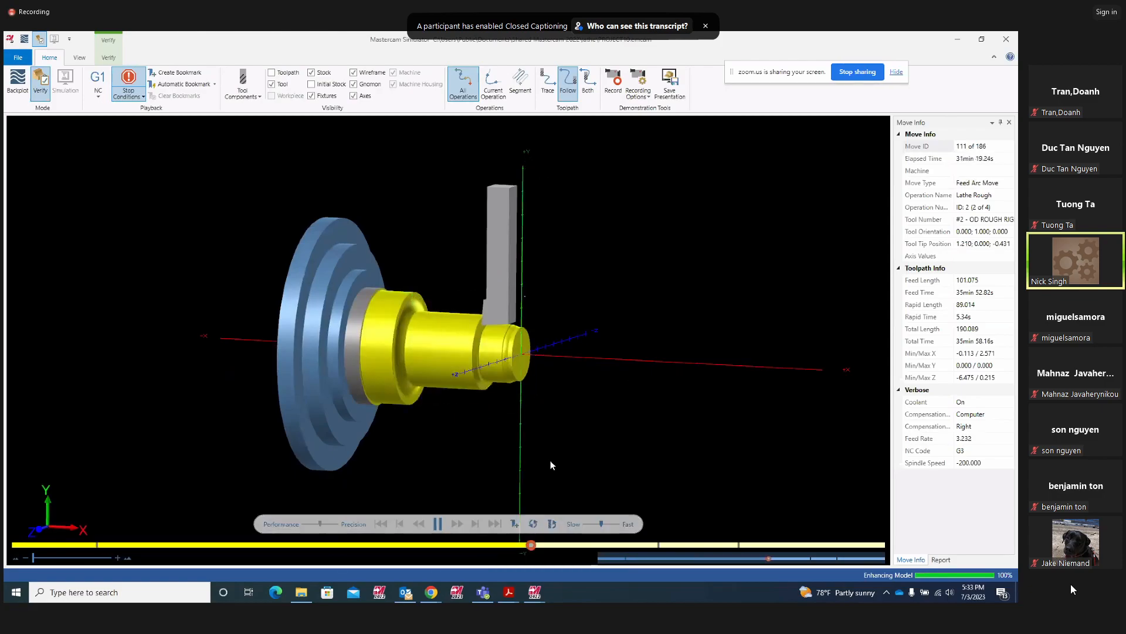
middle_drag(551, 460, 600, 425)
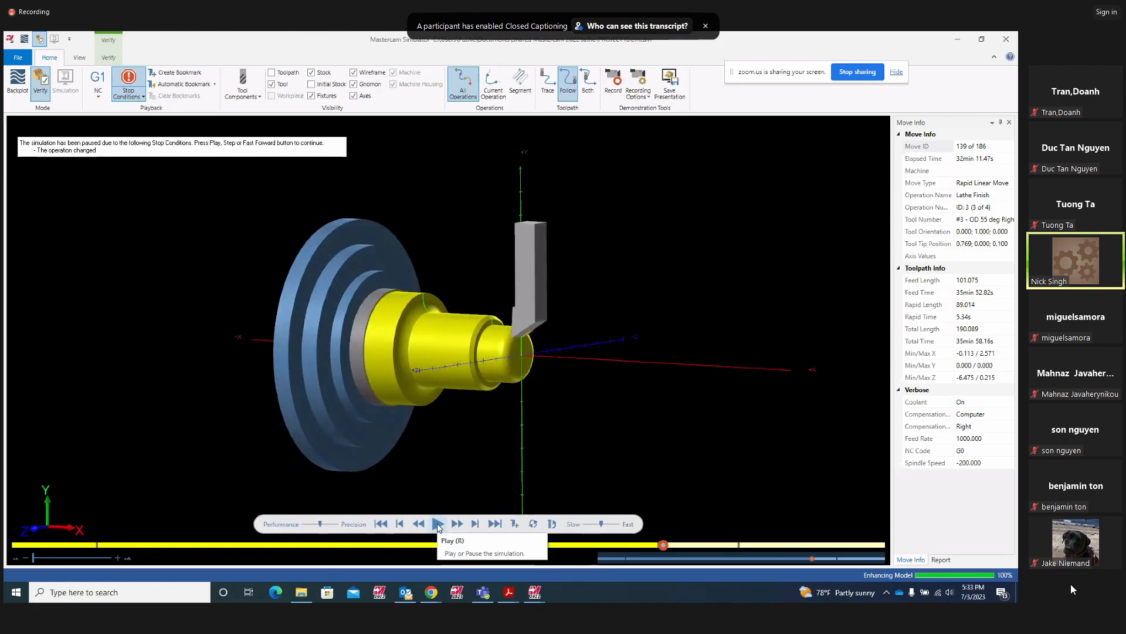
click(438, 523)
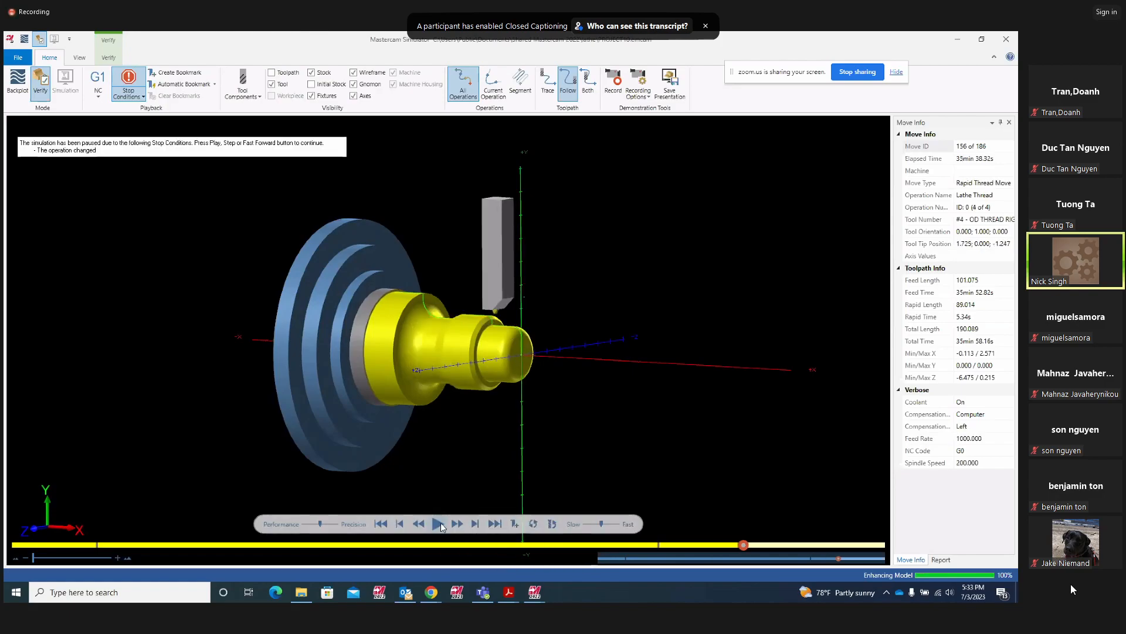
middle_drag(491, 452, 508, 449)
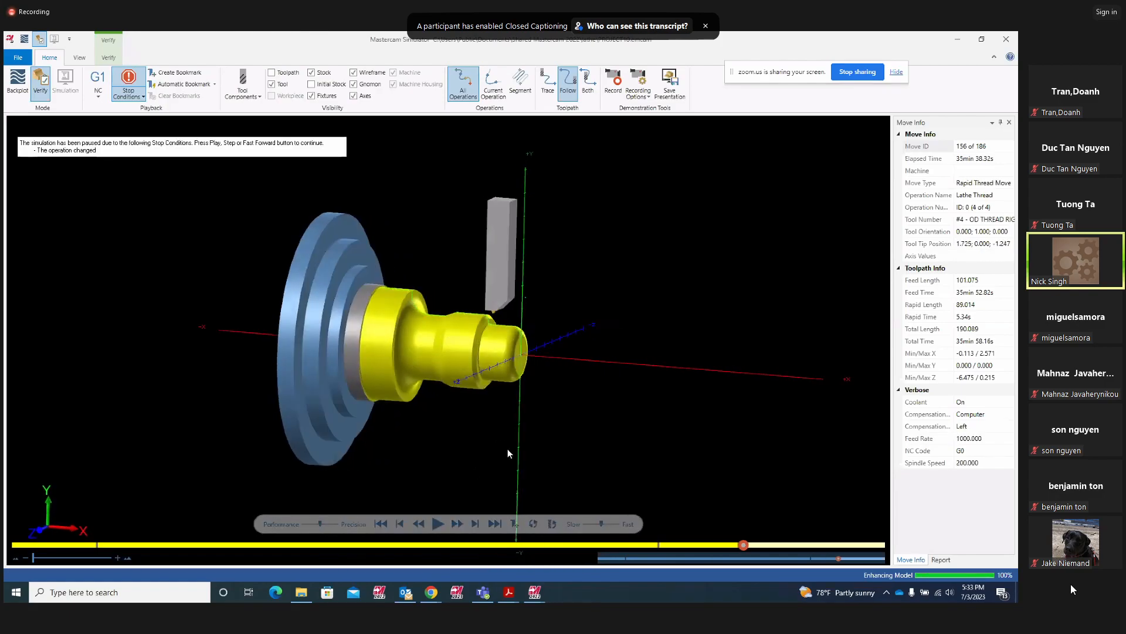
click(438, 523)
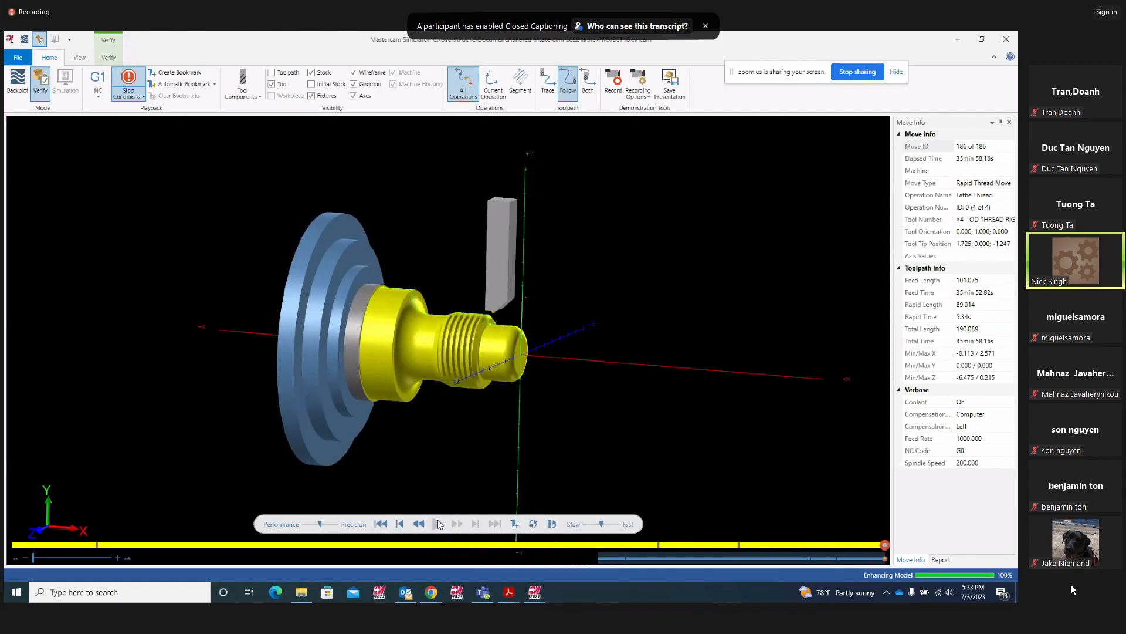
Inspect the verified part from both sides, including the thread and the uncut stock at the chuck, and compare it with Project9.pdf in Adobe Acrobat
mouse_move(488, 388)
middle_down()
mouse_move(498, 389)
mouse_move(488, 388)
middle_up()
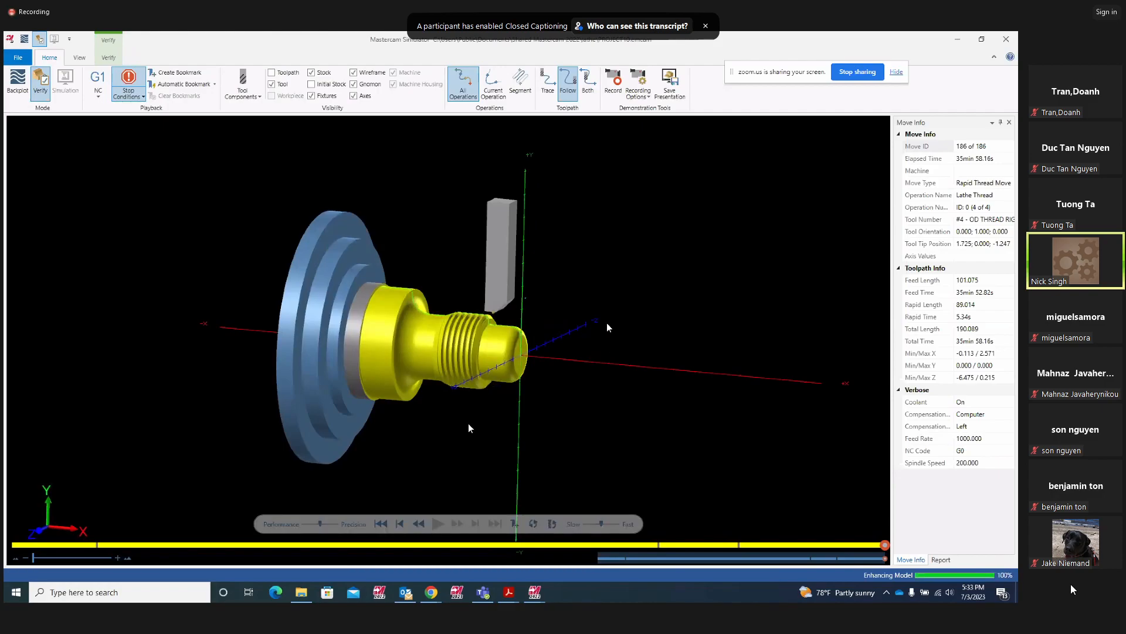
scroll(607, 326, down, 3)
scroll(614, 356, up, 3)
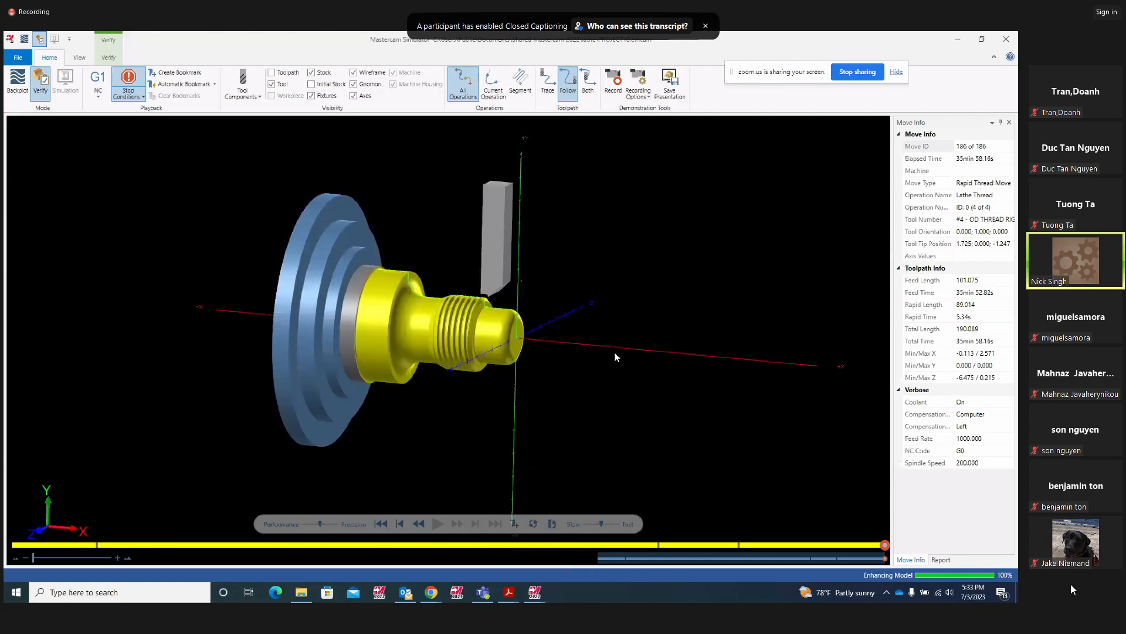
scroll(614, 353, up, 2)
middle_drag(554, 338, 531, 332)
middle_drag(407, 296, 418, 290)
middle_drag(202, 253, 278, 264)
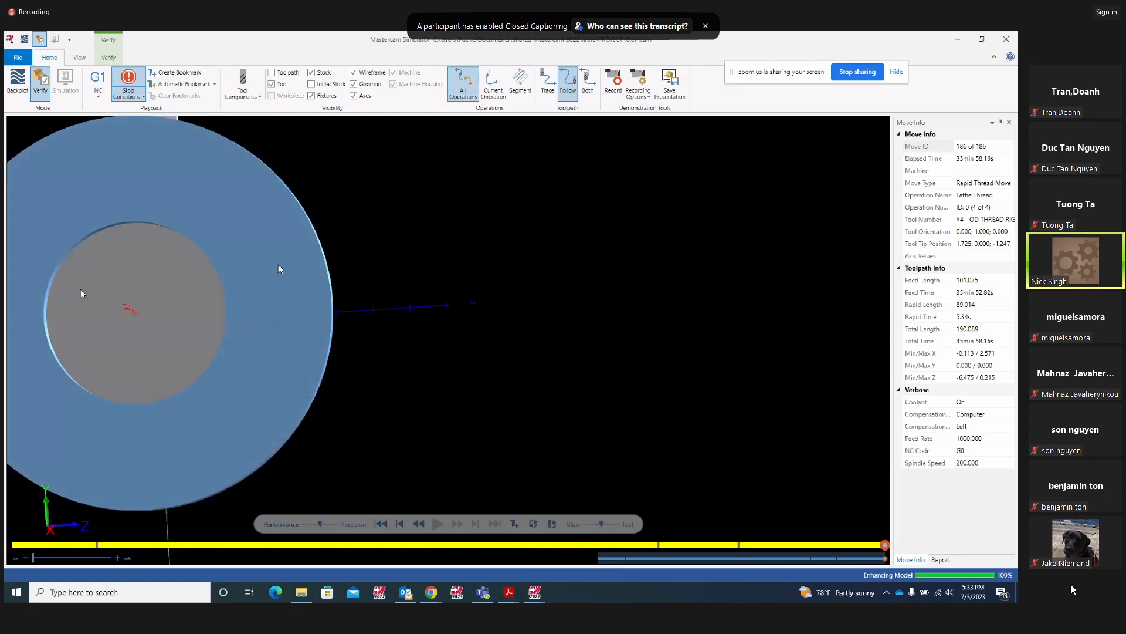
middle_drag(294, 312, 354, 312)
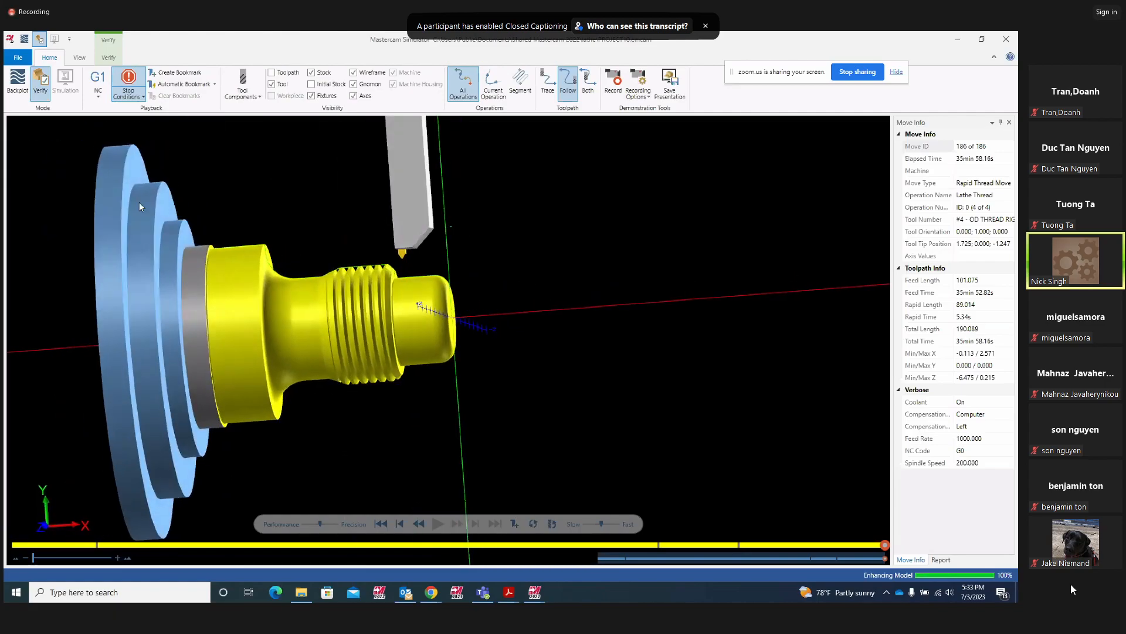
scroll(196, 258, up, 2)
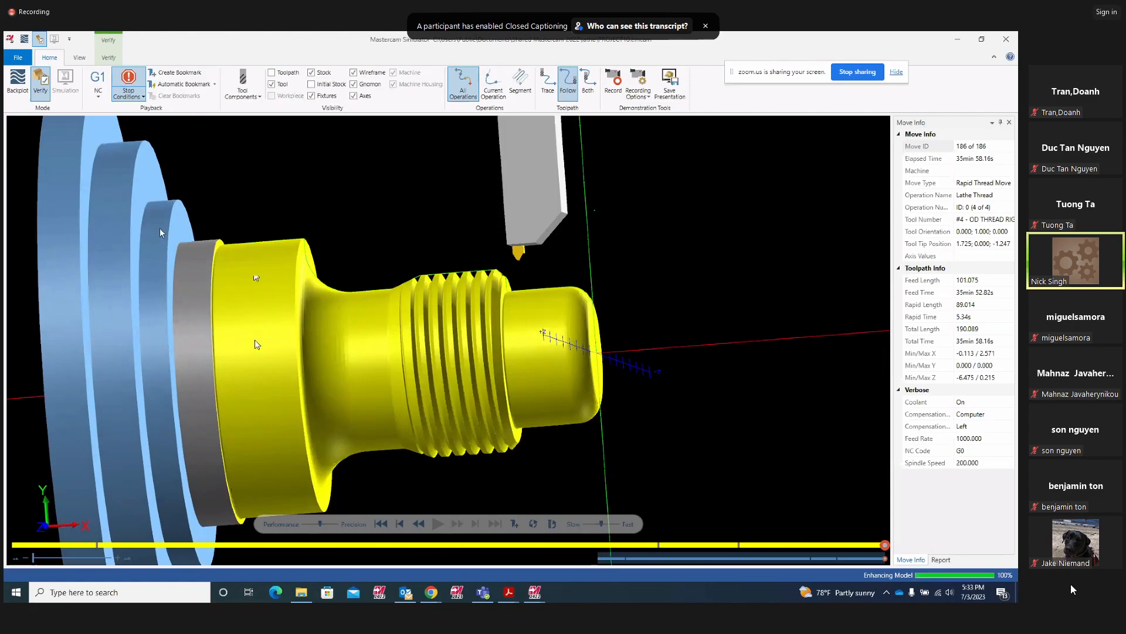
mouse_move(199, 290)
middle_down()
mouse_move(212, 292)
mouse_move(201, 294)
middle_up()
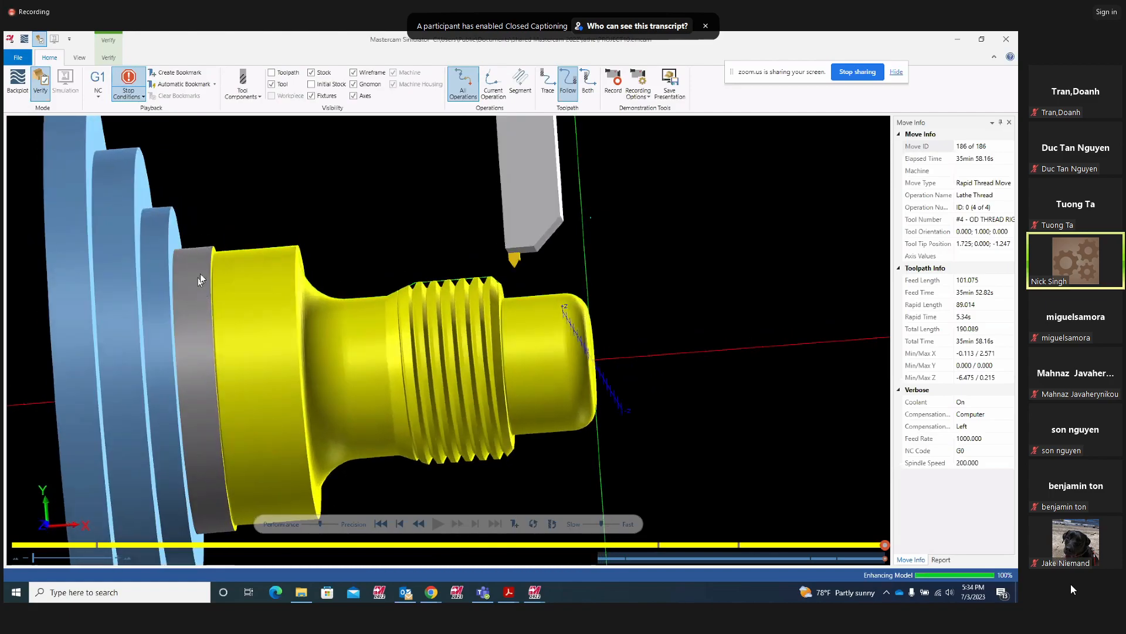
middle_drag(192, 291, 190, 273)
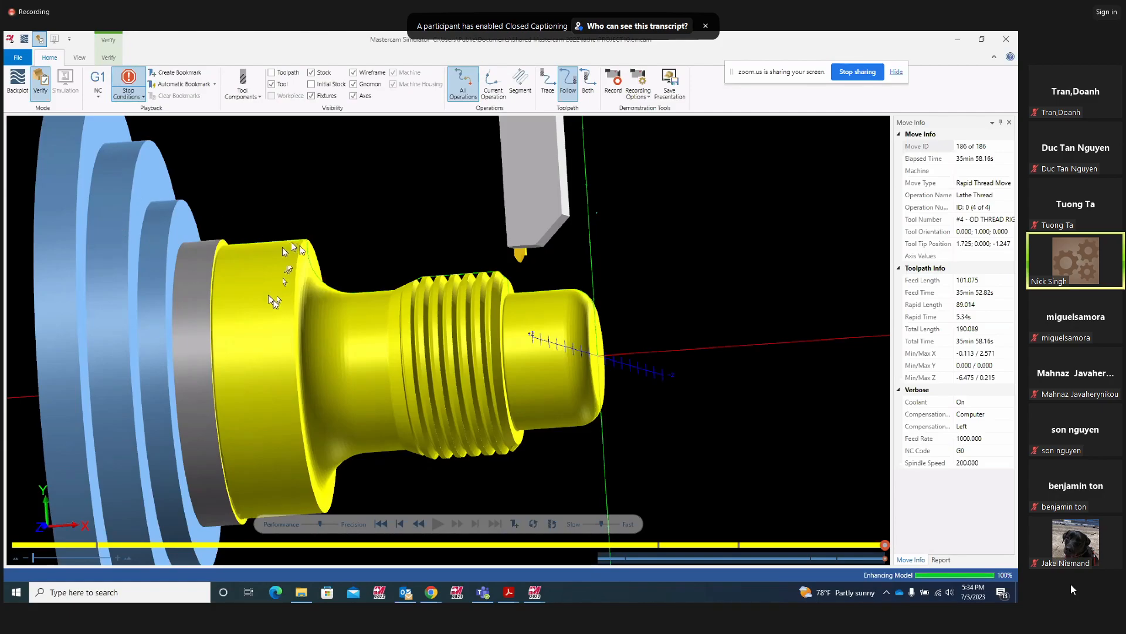
middle_drag(270, 244, 276, 247)
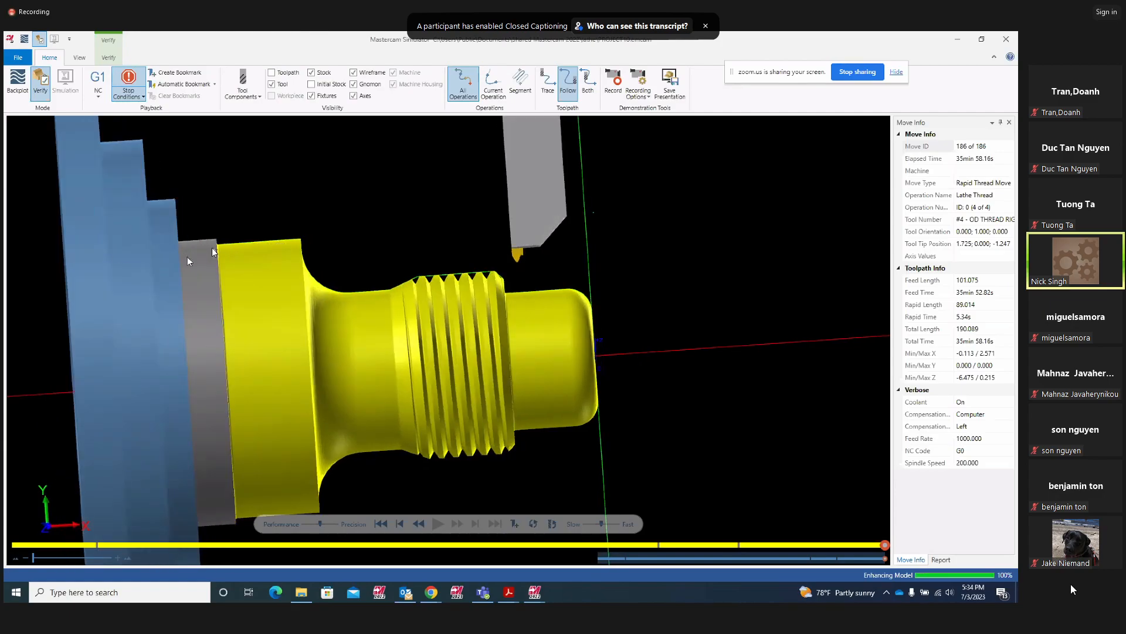
middle_drag(183, 290, 308, 288)
scroll(578, 295, down, 5)
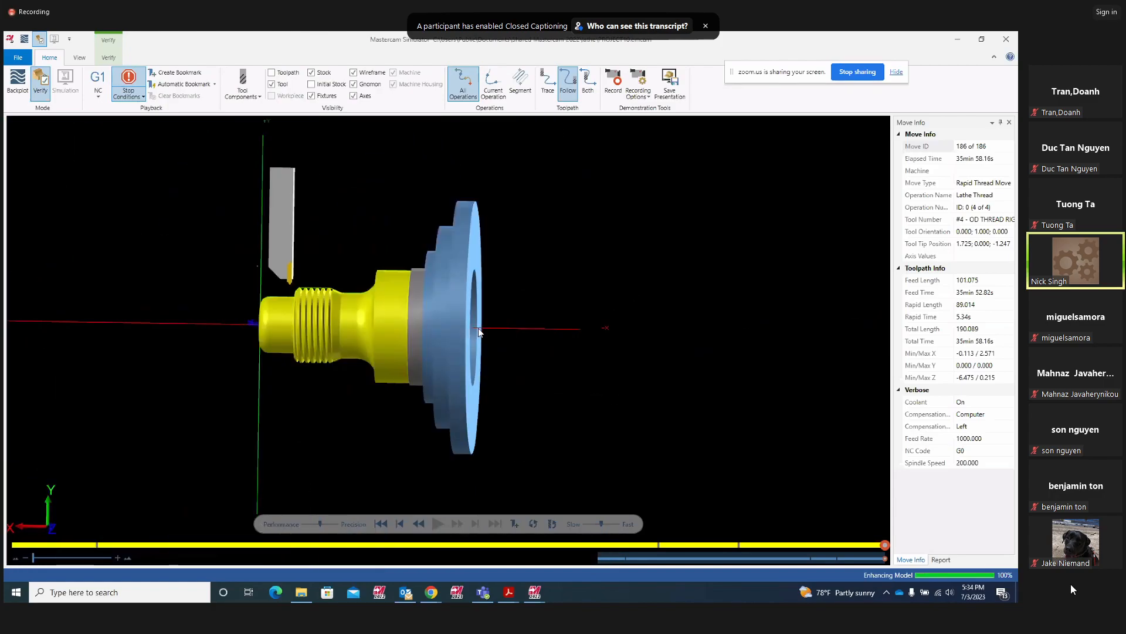
middle_drag(478, 332, 481, 327)
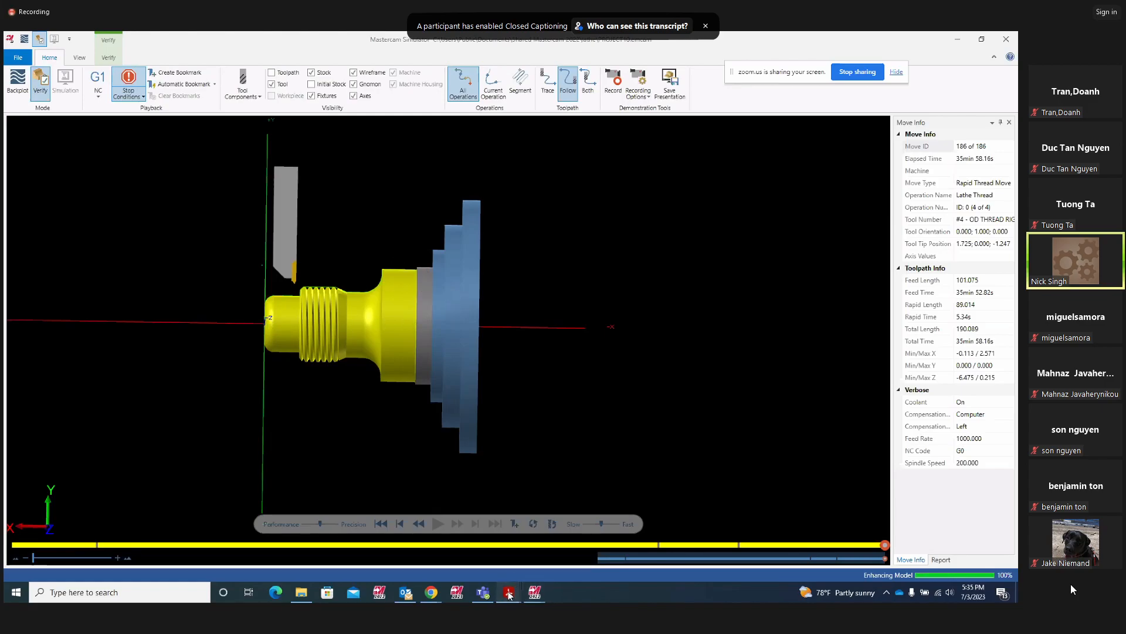
mouse_move(504, 588)
click(444, 545)
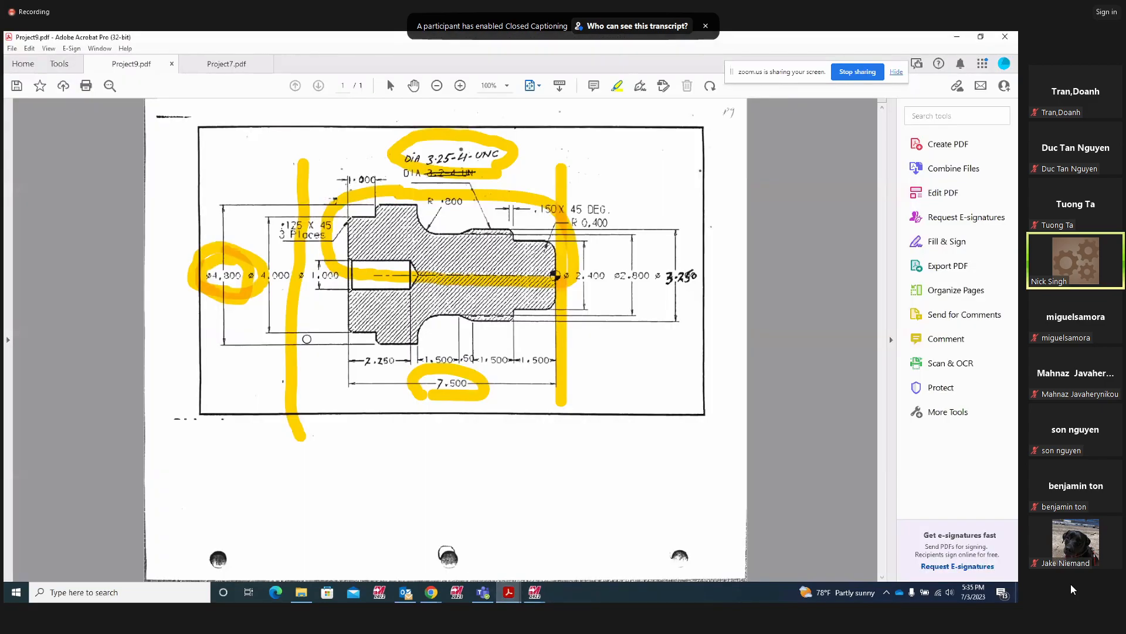
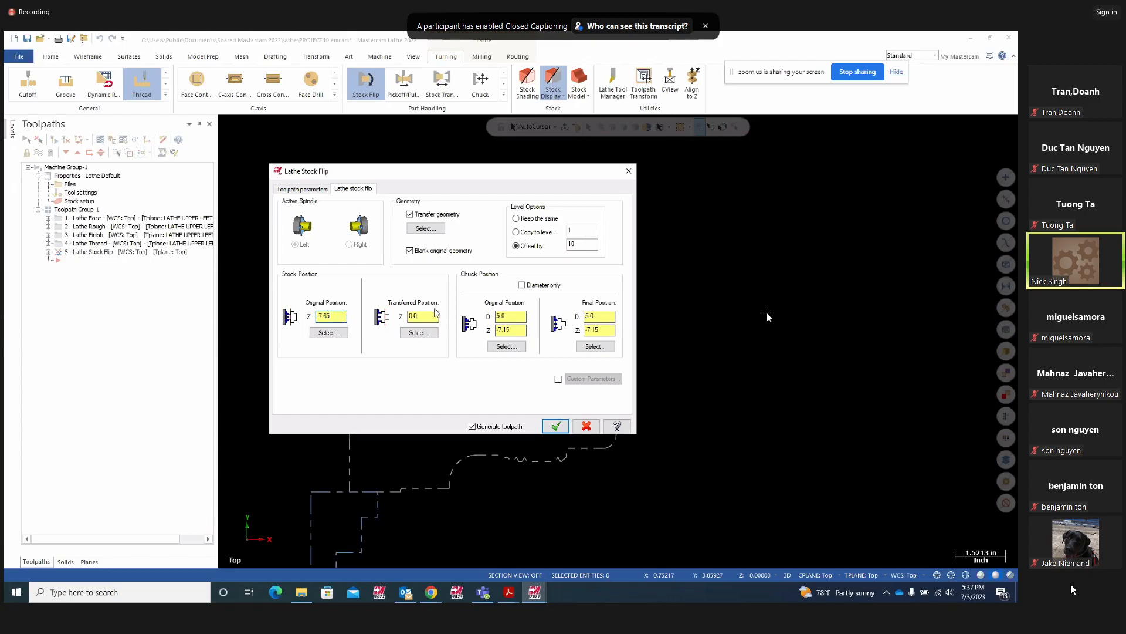
Check Project9.pdf in Adobe Acrobat for the stock flip positions, and set the transferred stock position to Z 0.15 in Mastercam
mouse_move(515, 597)
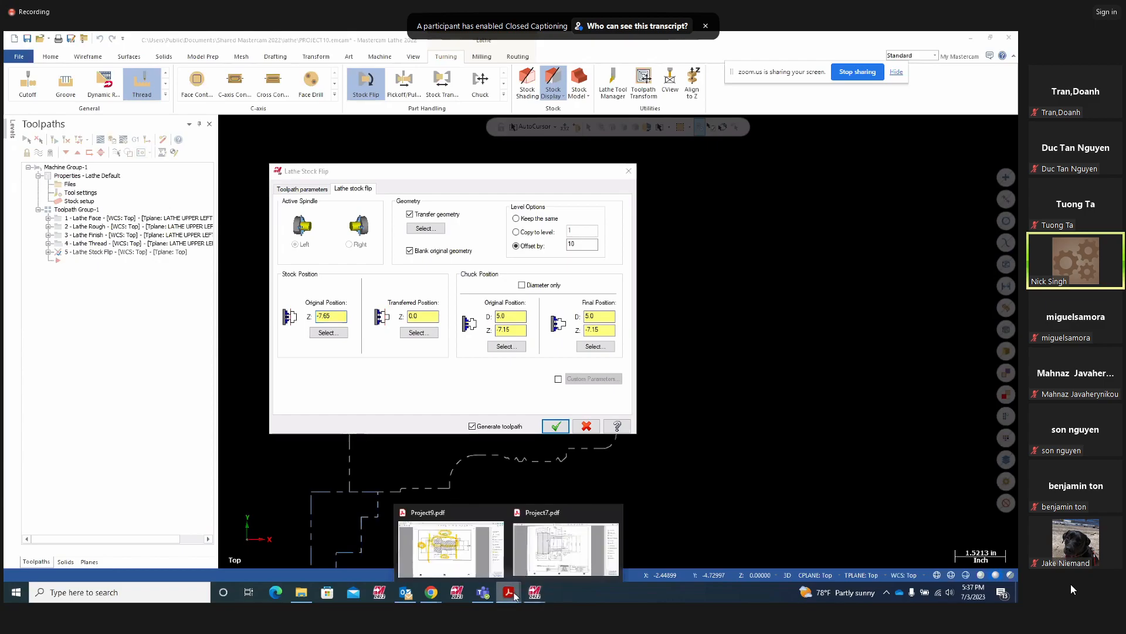
click(457, 554)
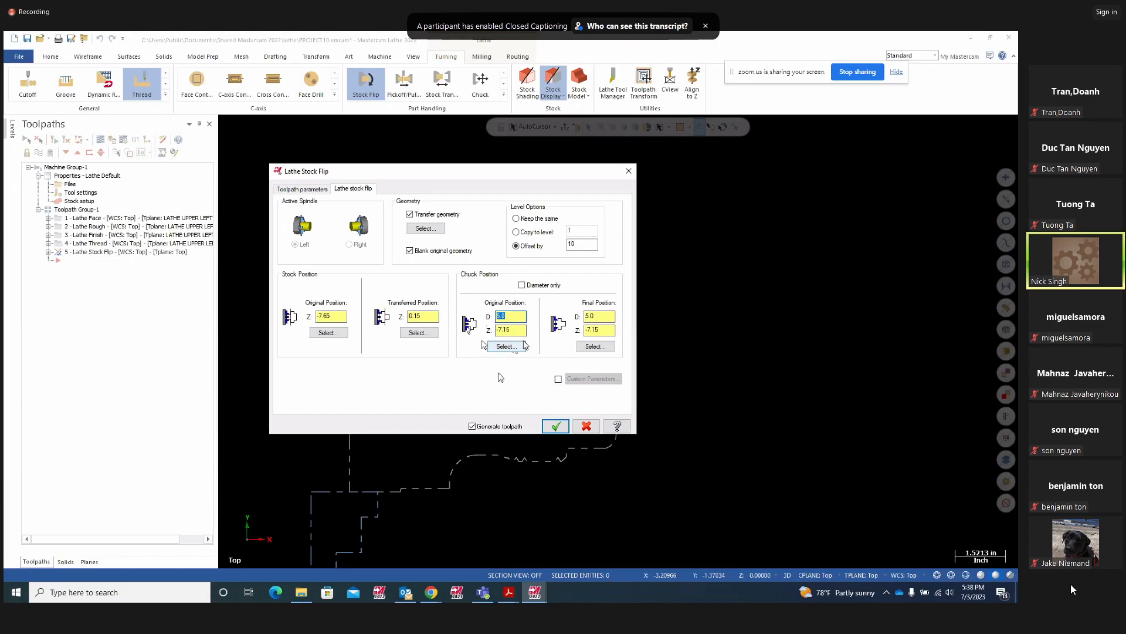
key(Tab)
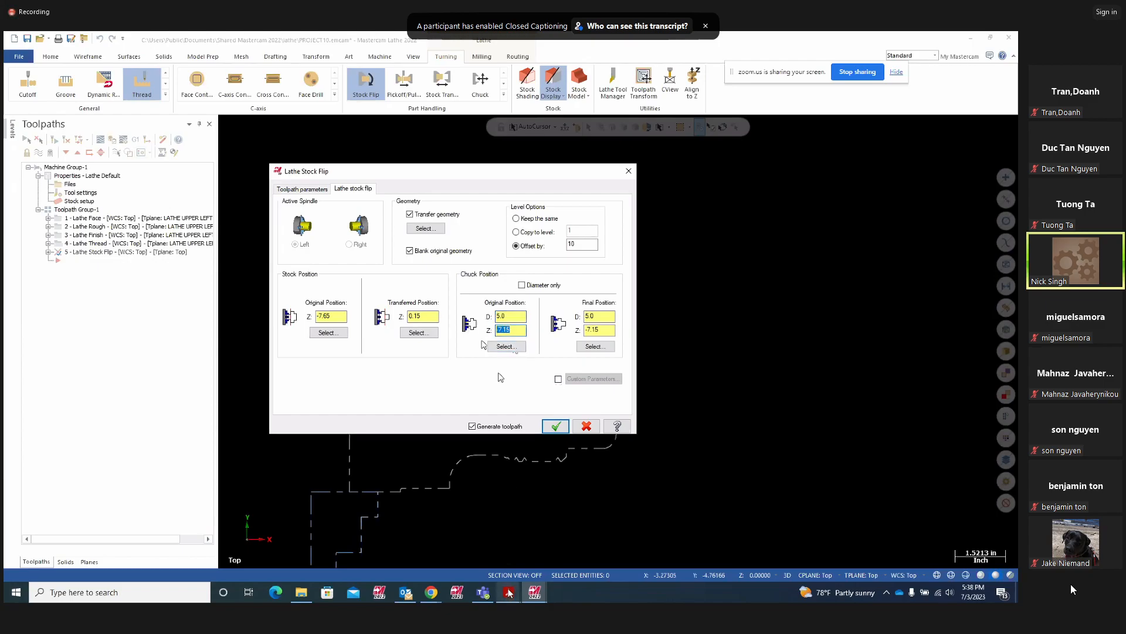
click(508, 593)
click(461, 538)
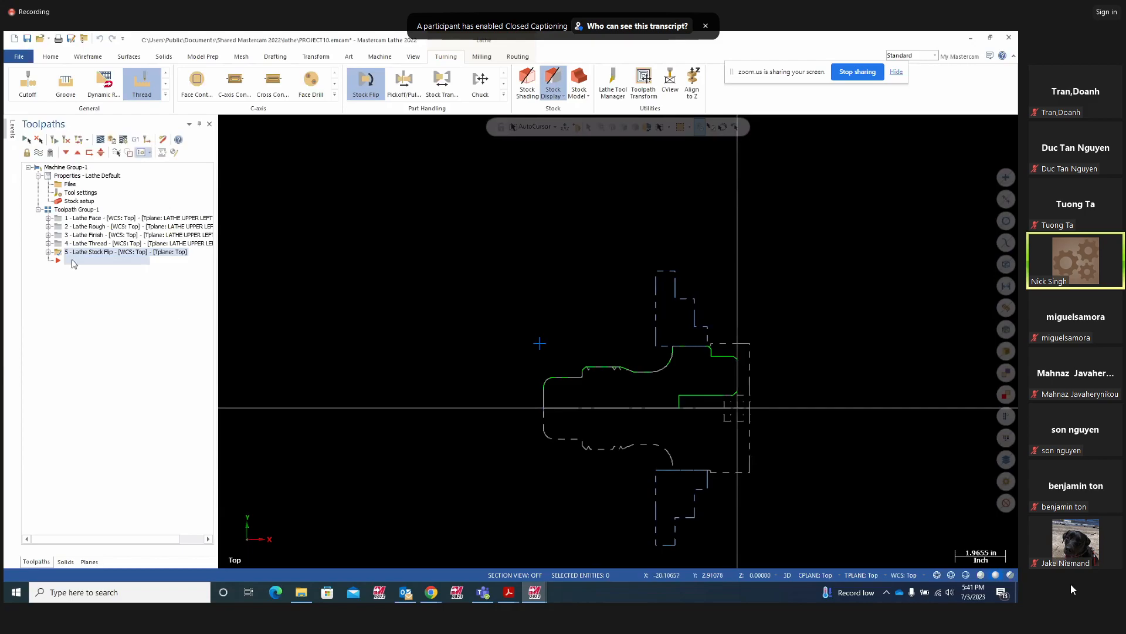
Review the stock flip's transferred position against the part geometry before flipping, with the parameters window moved clear of the part, and accept the parameters
click(49, 252)
click(88, 260)
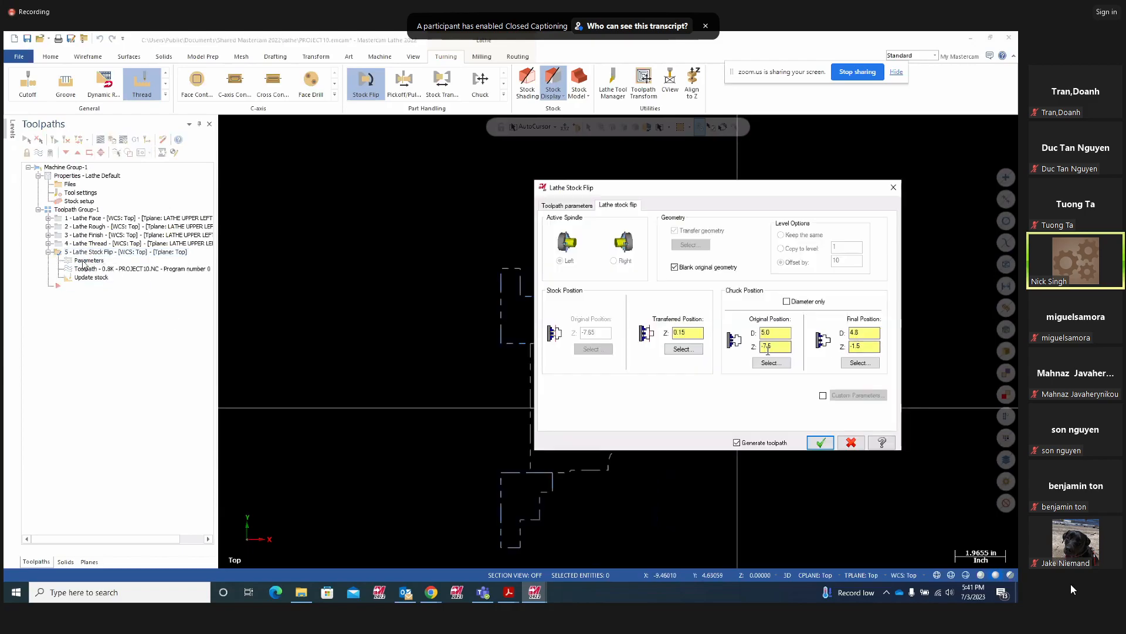
double_click(682, 333)
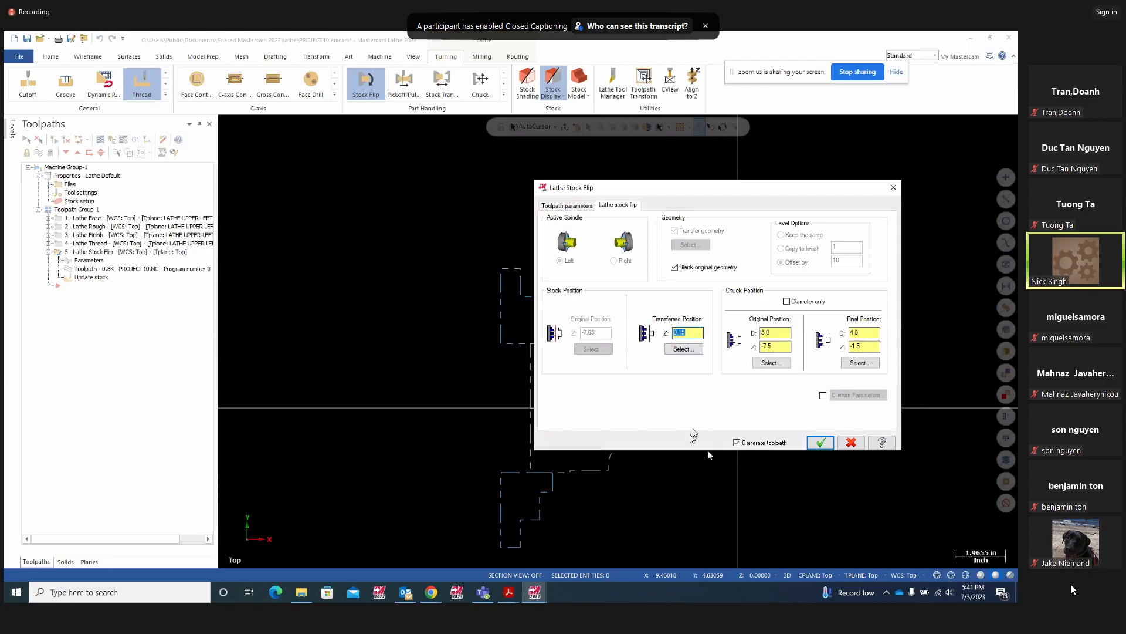
drag(752, 193, 295, 232)
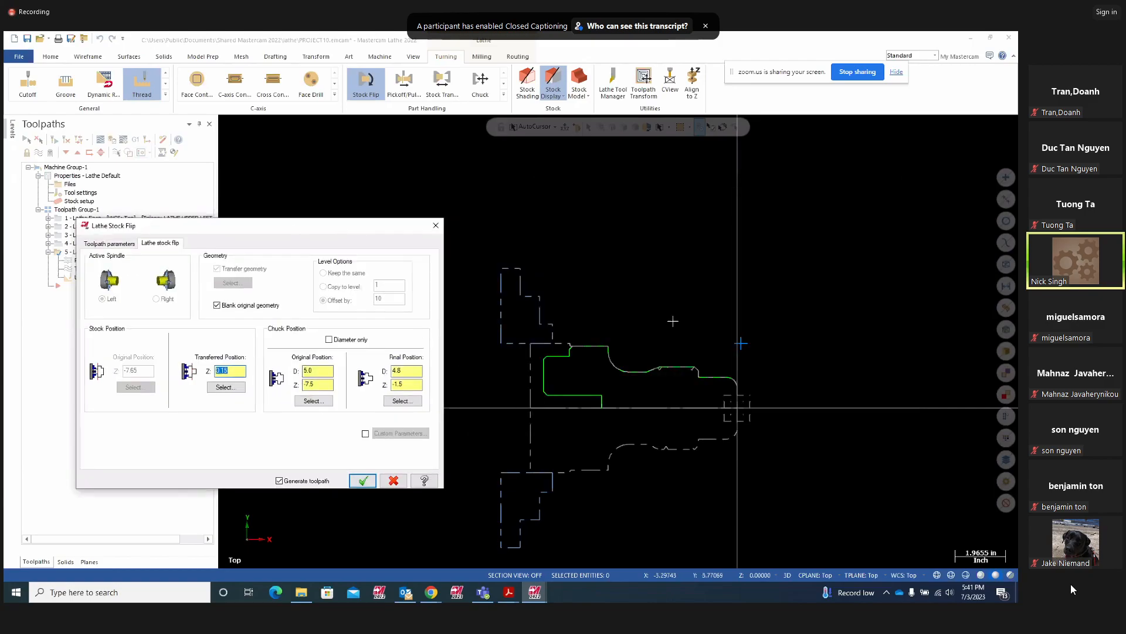
scroll(735, 394, up, 1)
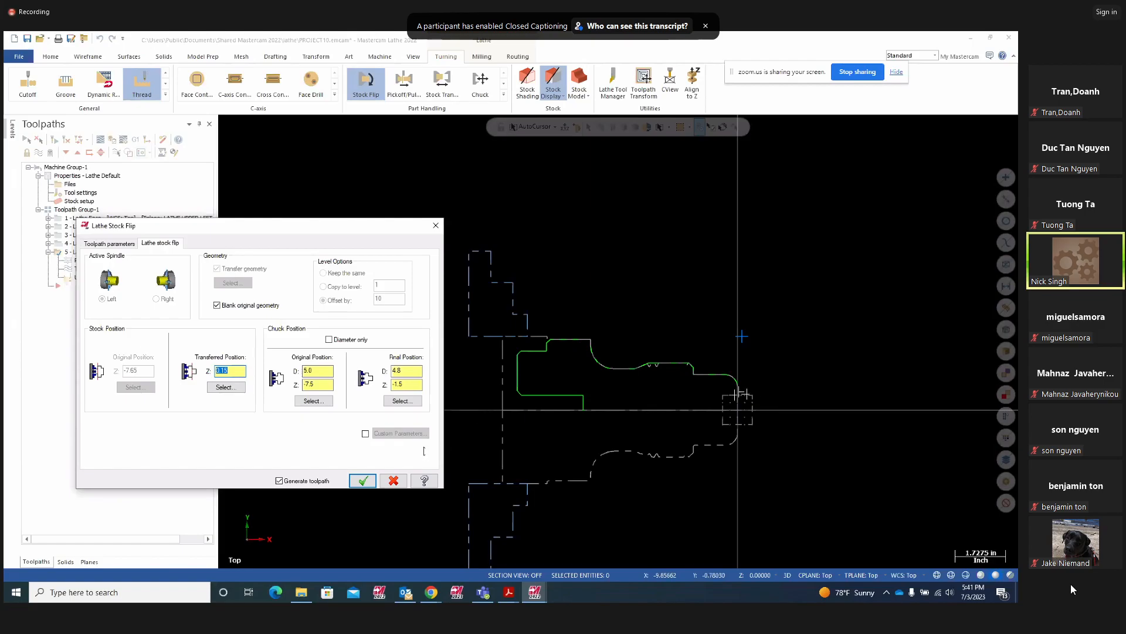
click(362, 481)
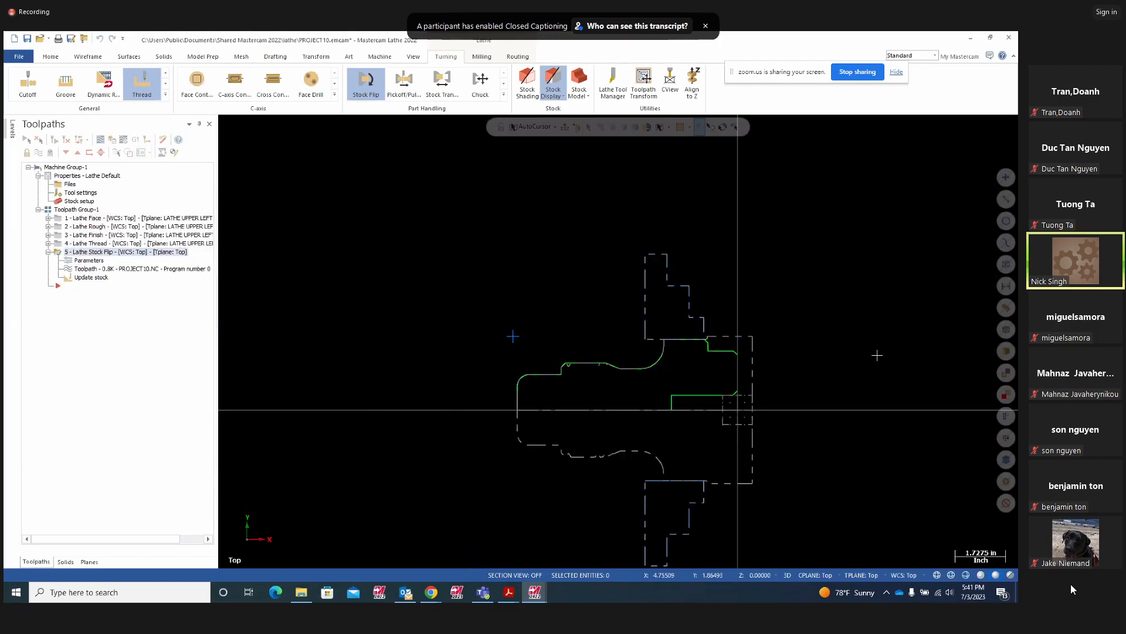
Examine where the chuck jaw grips the flipped part near the chamfered shoulder, and check the final chuck position in the stock flip parameters
scroll(876, 353, up, 1)
scroll(754, 367, up, 2)
scroll(667, 322, up, 5)
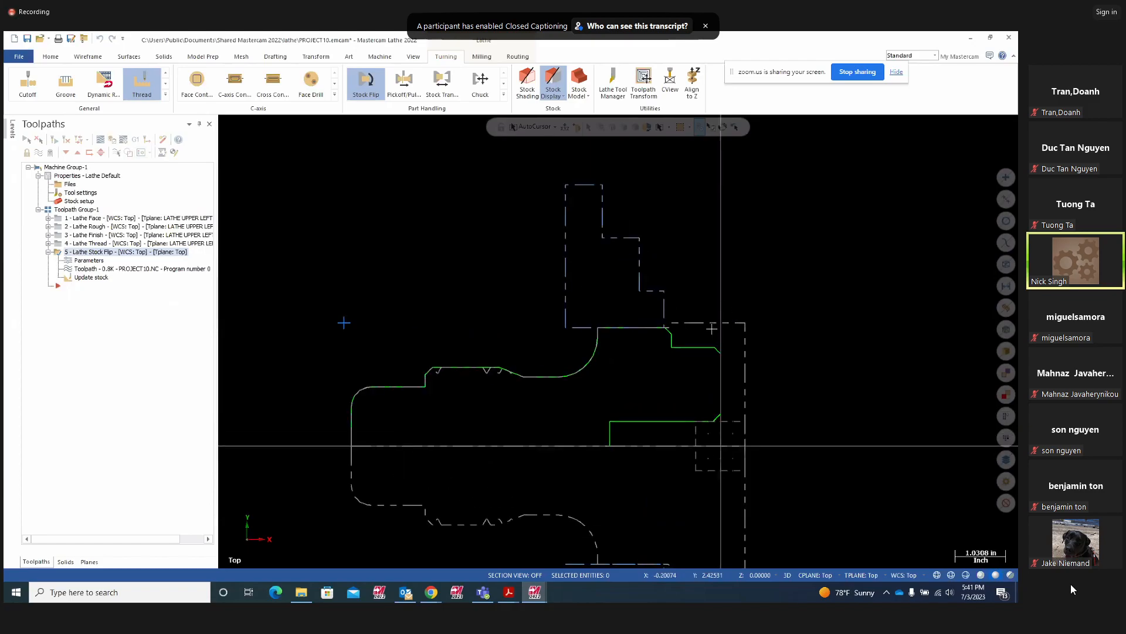
scroll(721, 346, up, 12)
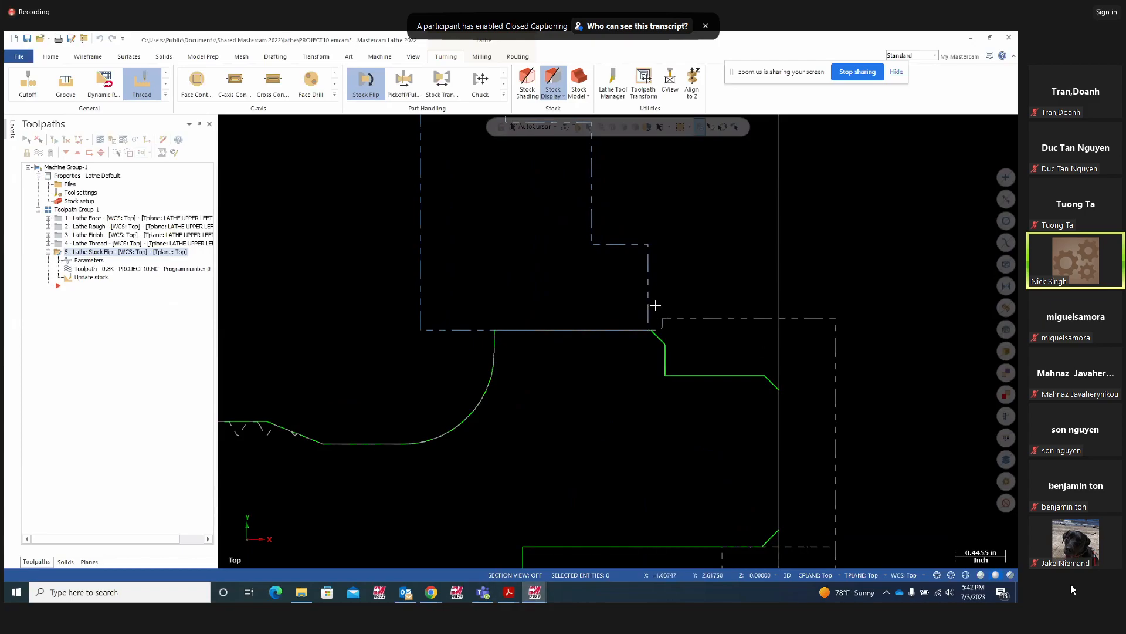
click(87, 262)
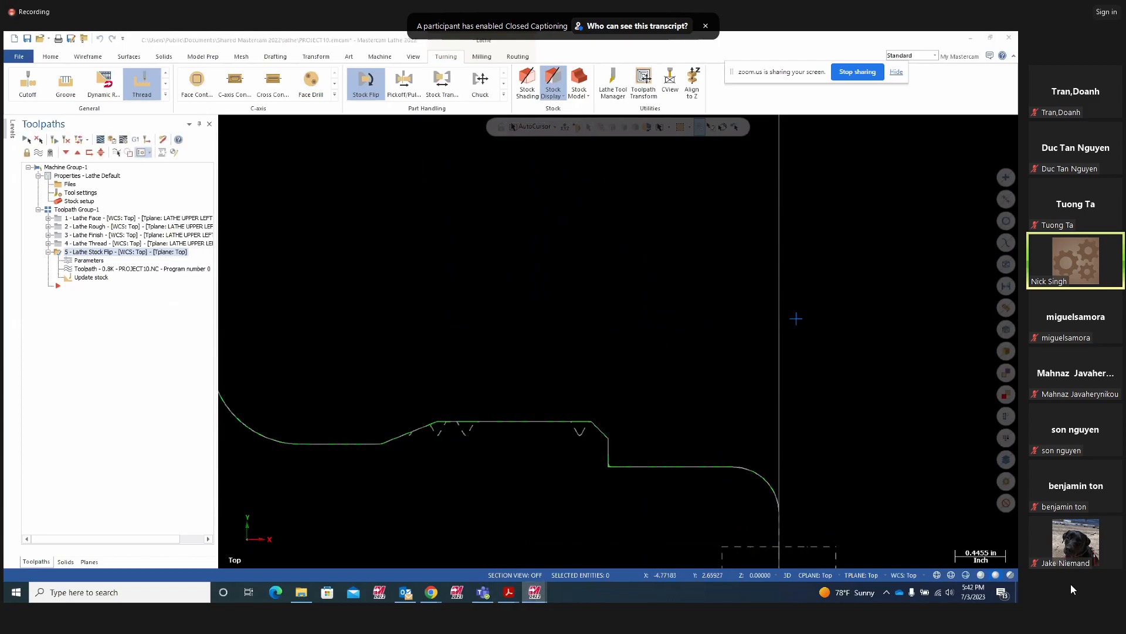
click(405, 383)
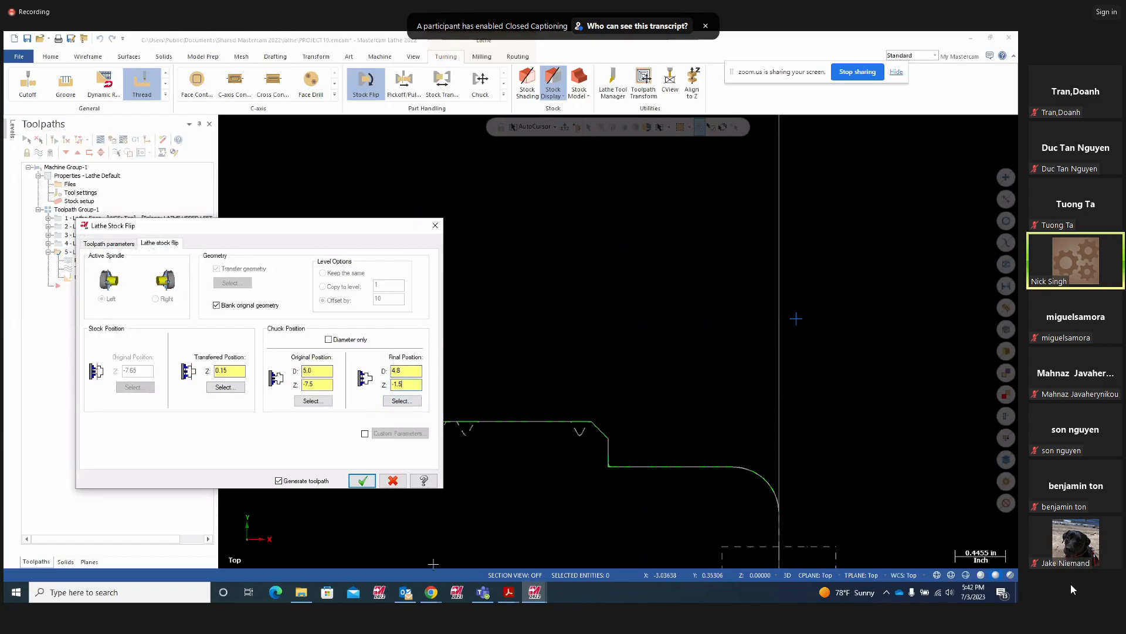
click(362, 480)
scroll(674, 333, up, 5)
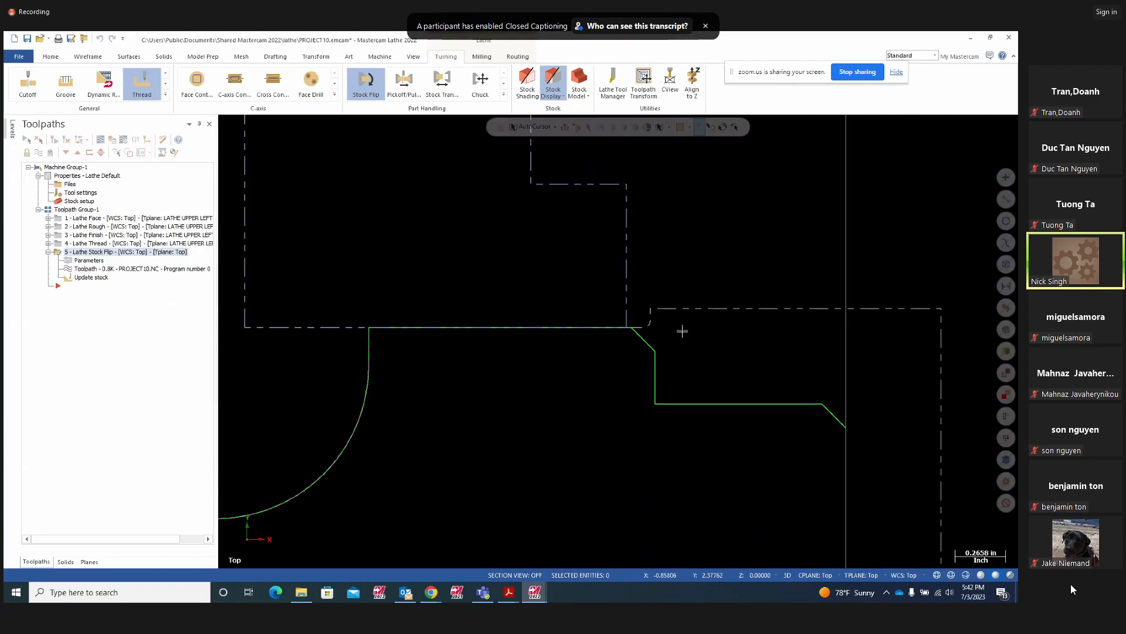
scroll(671, 336, up, 1)
scroll(754, 360, down, 3)
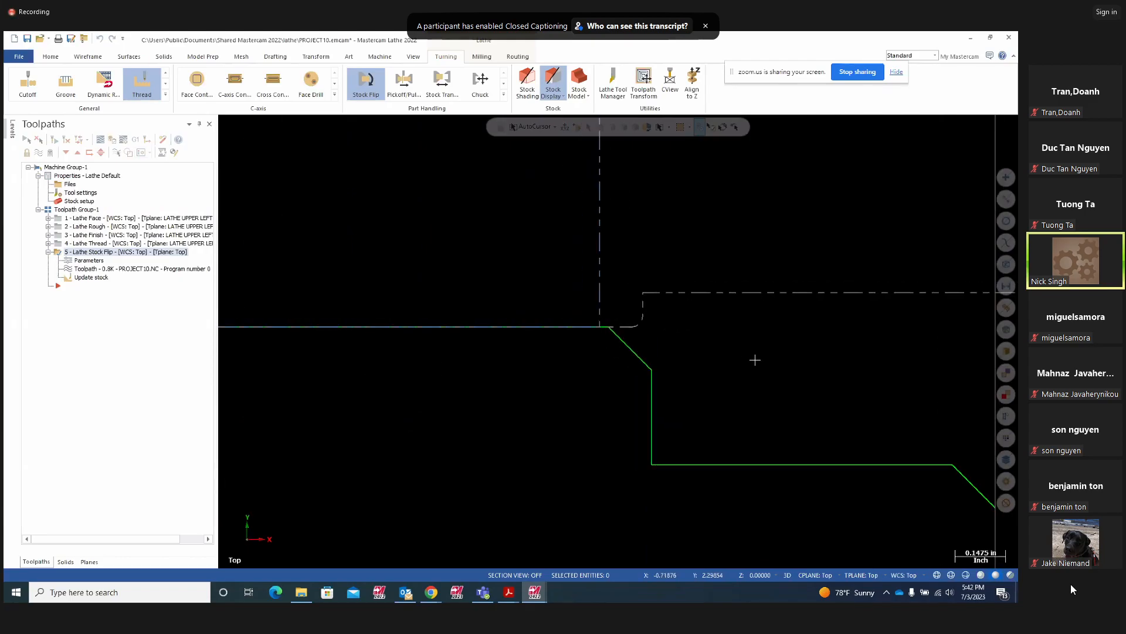
scroll(847, 344, down, 5)
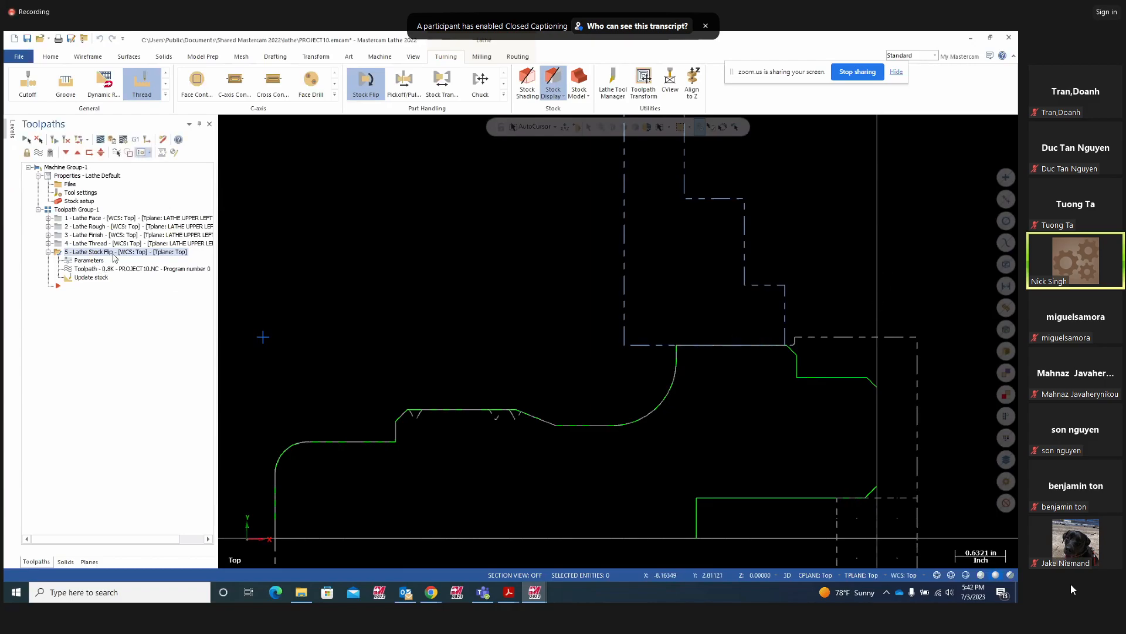
Set the final chuck position to Z -1.75 in the stock flip parameters, and check the jaw's clearance from the chamfer
click(91, 260)
drag(407, 381, 375, 378)
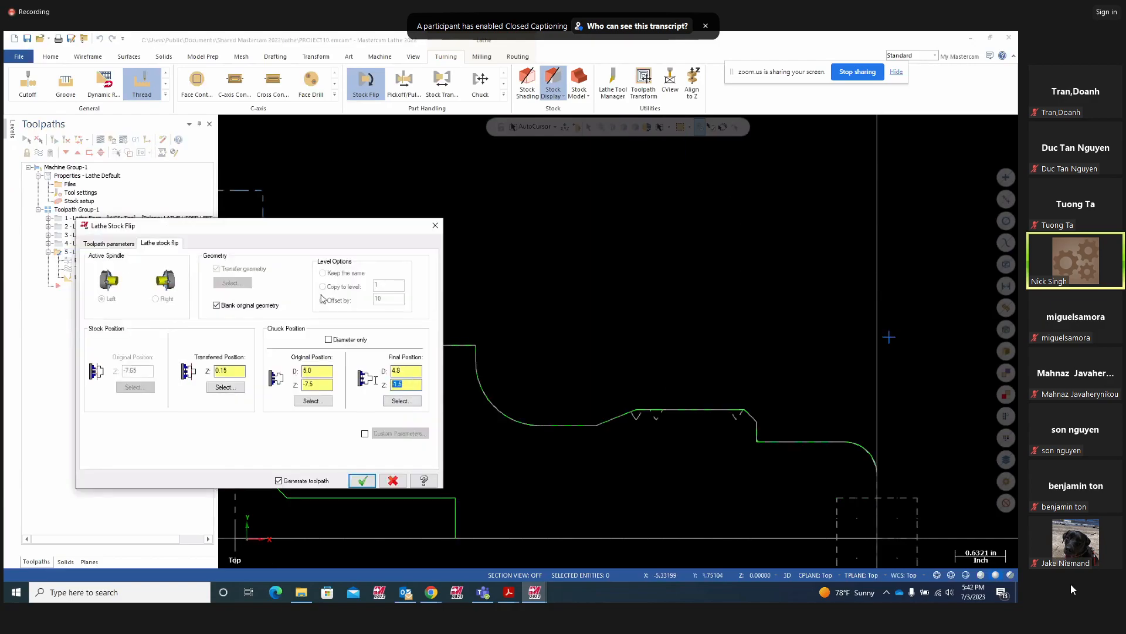
key(BackSpace)
text(-1.78)
click(361, 481)
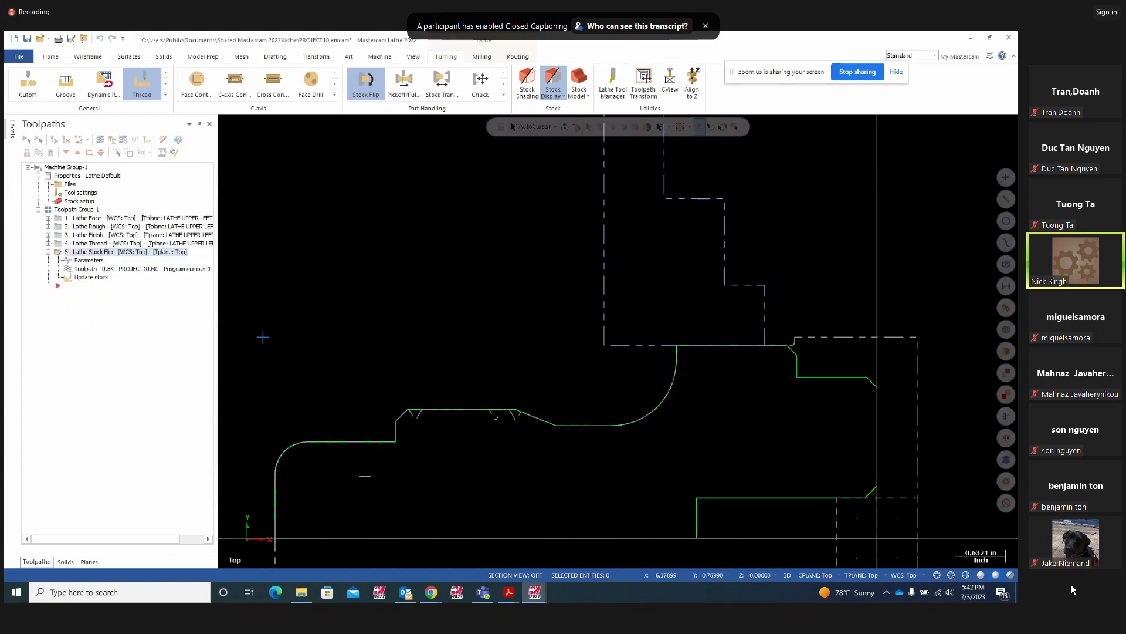
scroll(764, 350, up, 2)
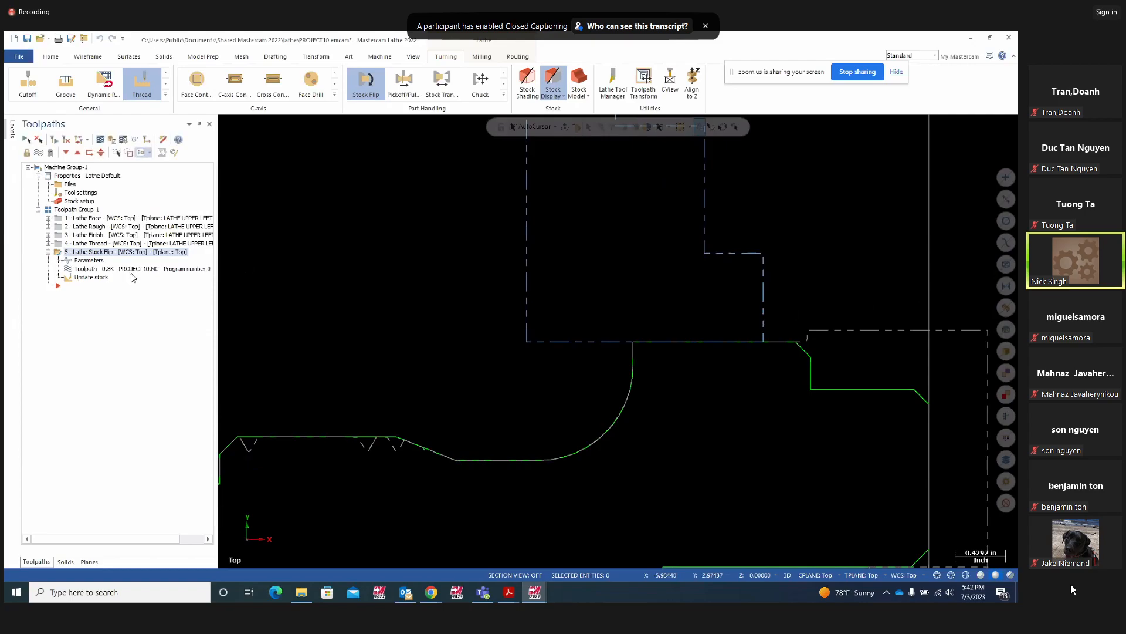
Try a final chuck position of Z -1.2 in the stock flip, and compare the jaw face with the uncut stock
click(85, 262)
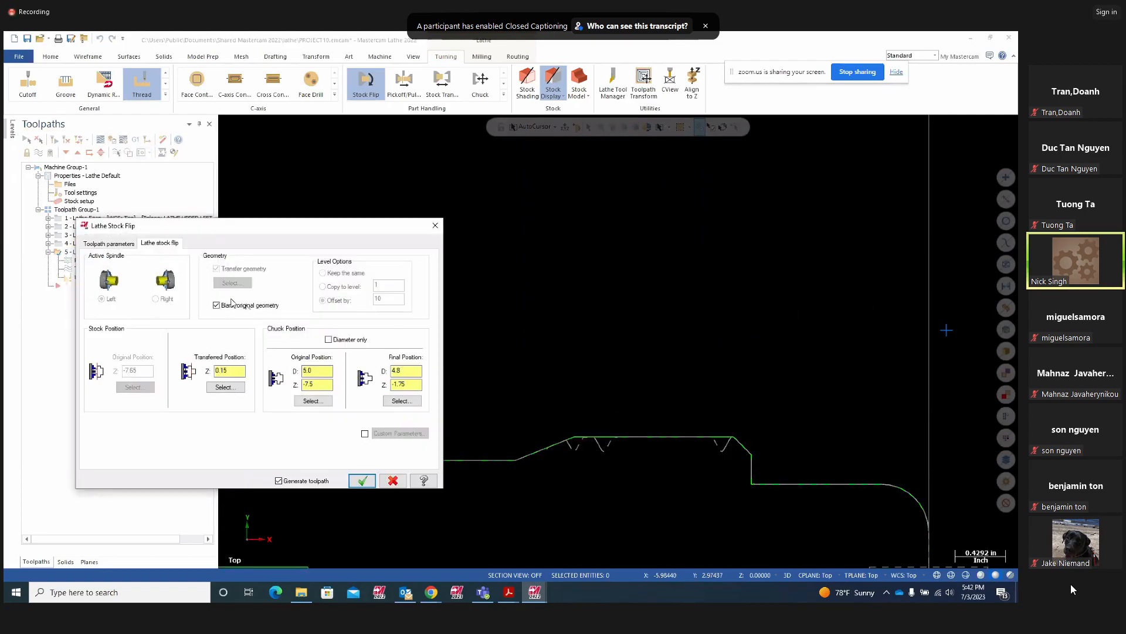
double_click(400, 384)
text(-1.)
text(-1.)
click(361, 479)
scroll(472, 315, down, 2)
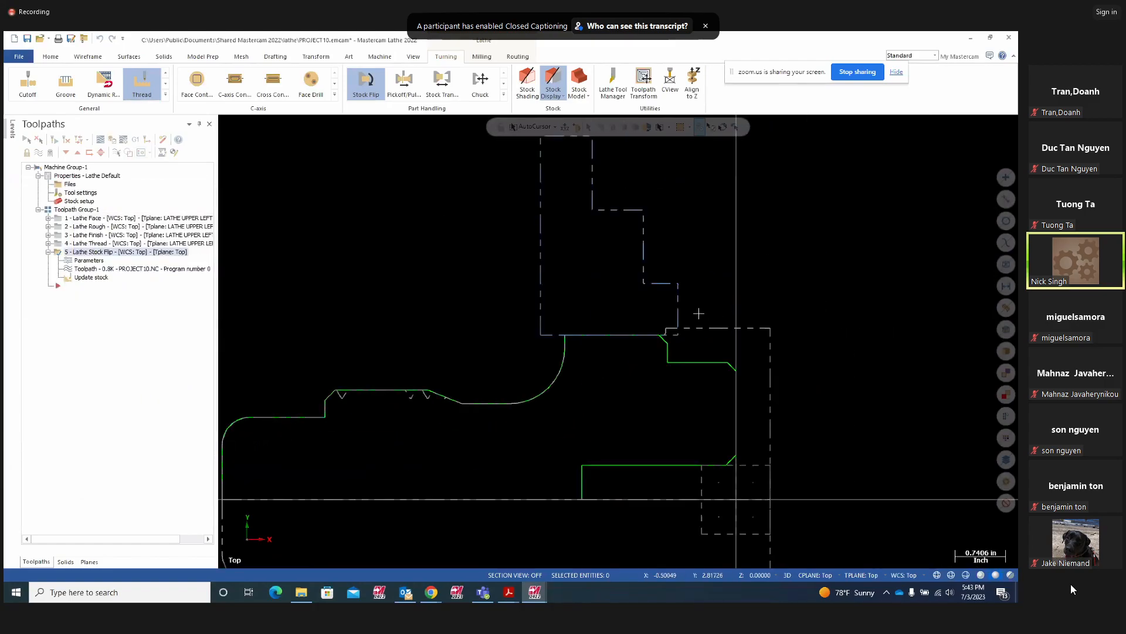
scroll(683, 310, up, 2)
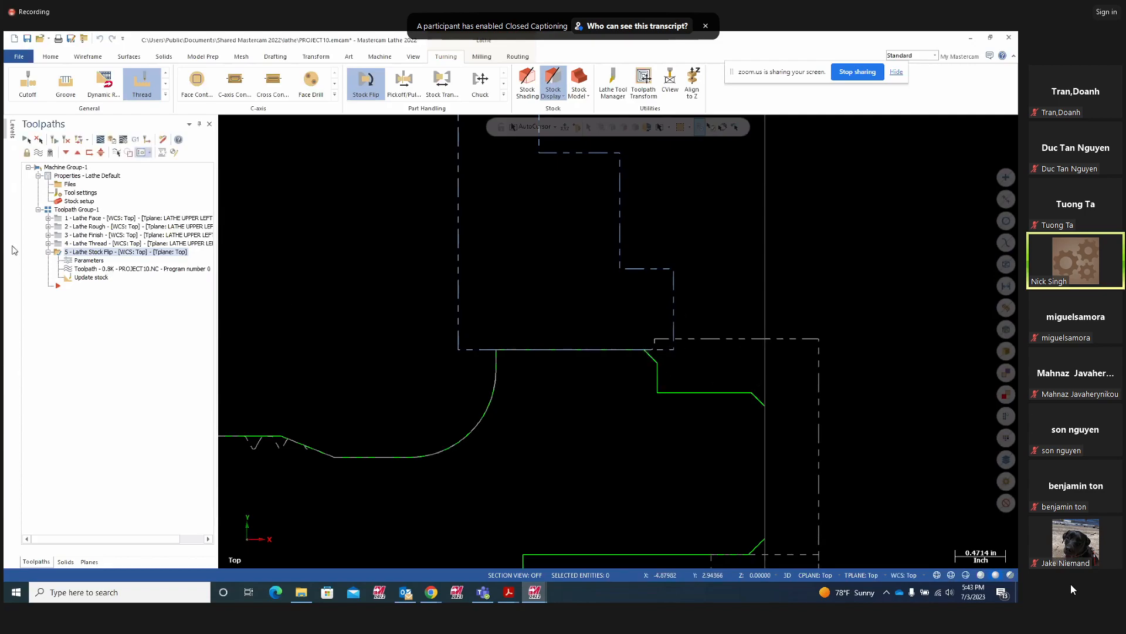
Return the stock flip's final chuck position to Z -1.75 and regenerate the flip
click(82, 261)
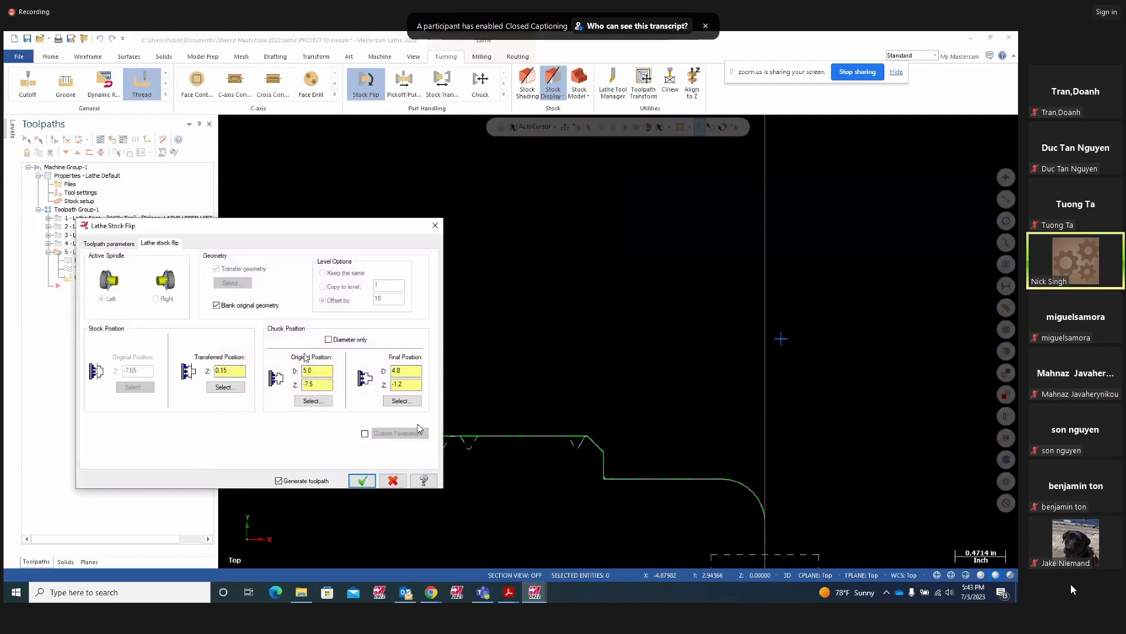
drag(411, 384, 375, 383)
text(-)
click(361, 480)
scroll(809, 364, down, 1)
scroll(827, 347, down, 1)
scroll(873, 333, down, 1)
scroll(875, 312, down, 1)
scroll(877, 292, down, 1)
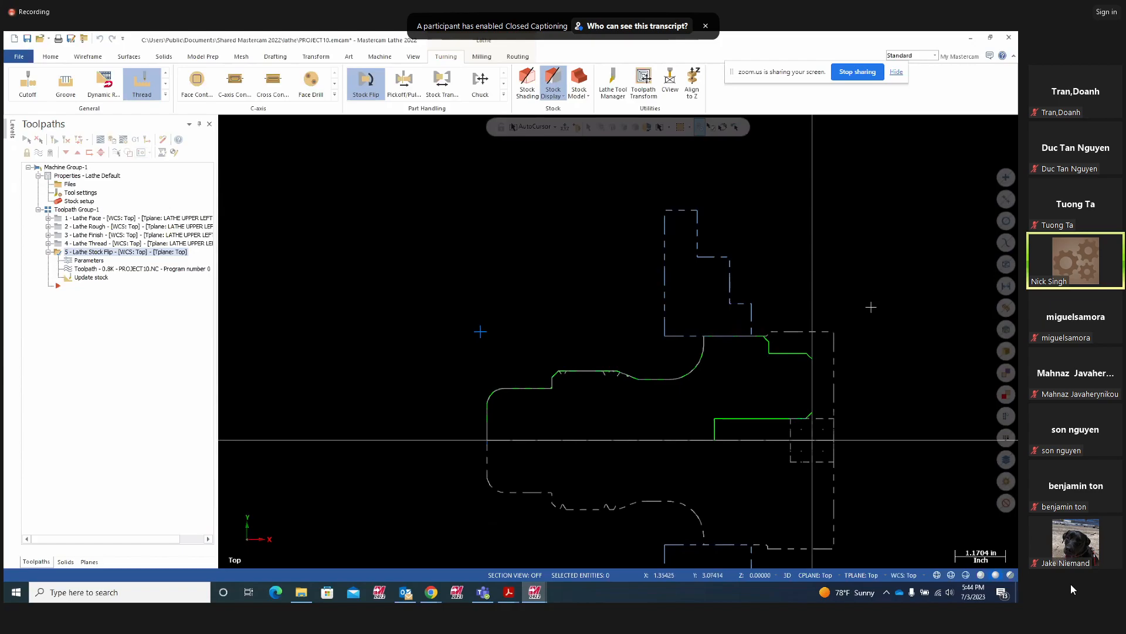
Examine the whole flipped part in the chuck, and review the transferred stock position and the chuck's original and final positions
scroll(621, 334, down, 1)
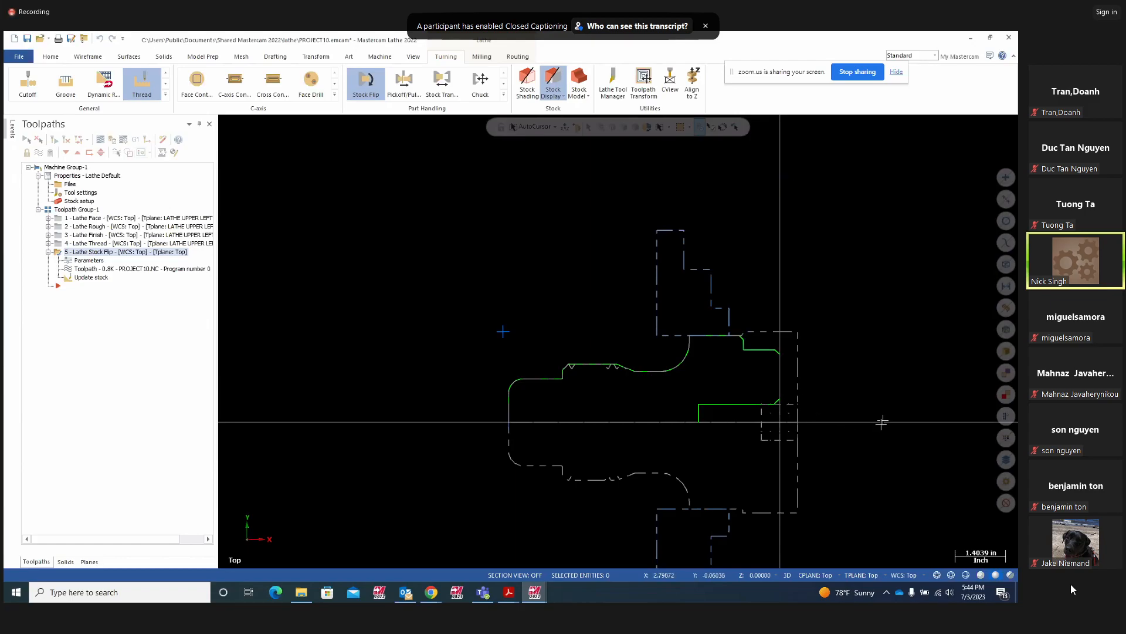
scroll(881, 423, down, 1)
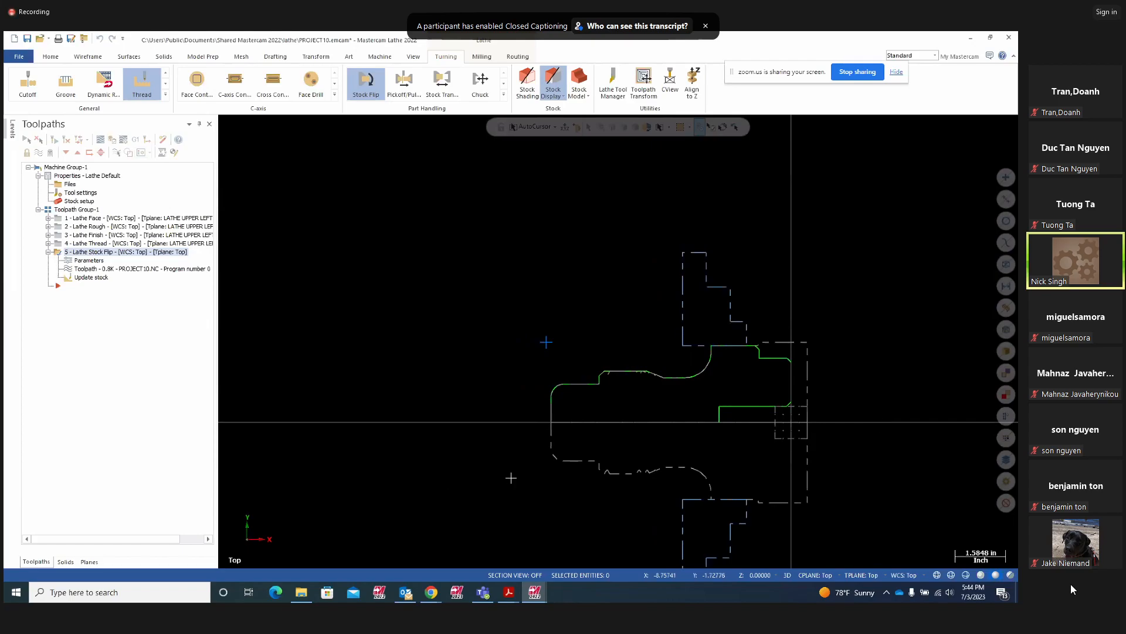
scroll(507, 474, up, 1)
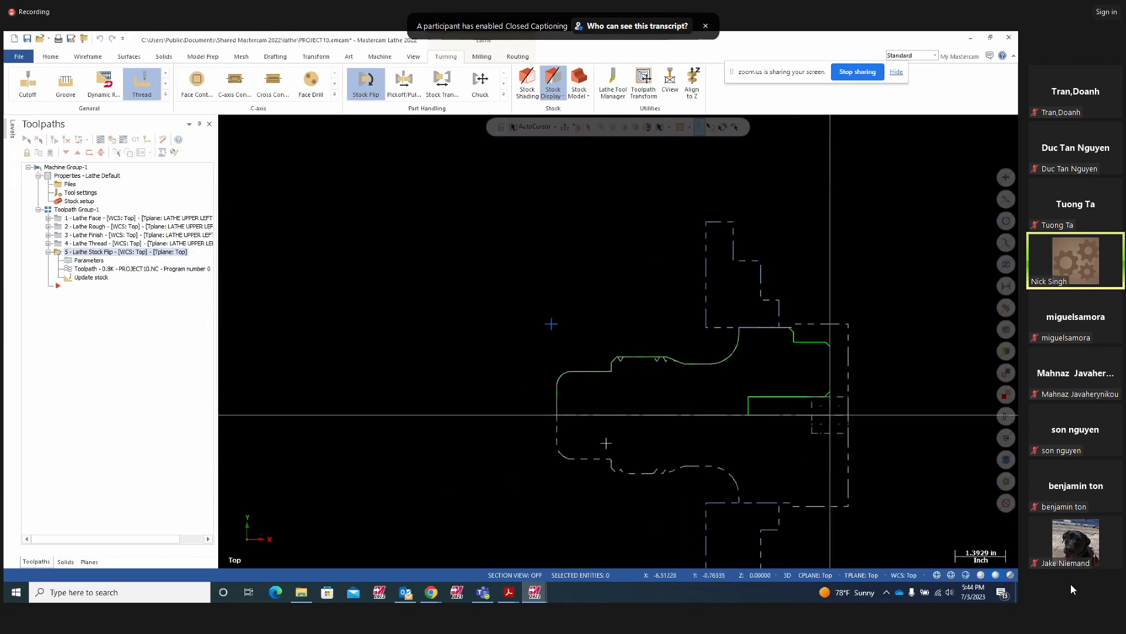
click(85, 260)
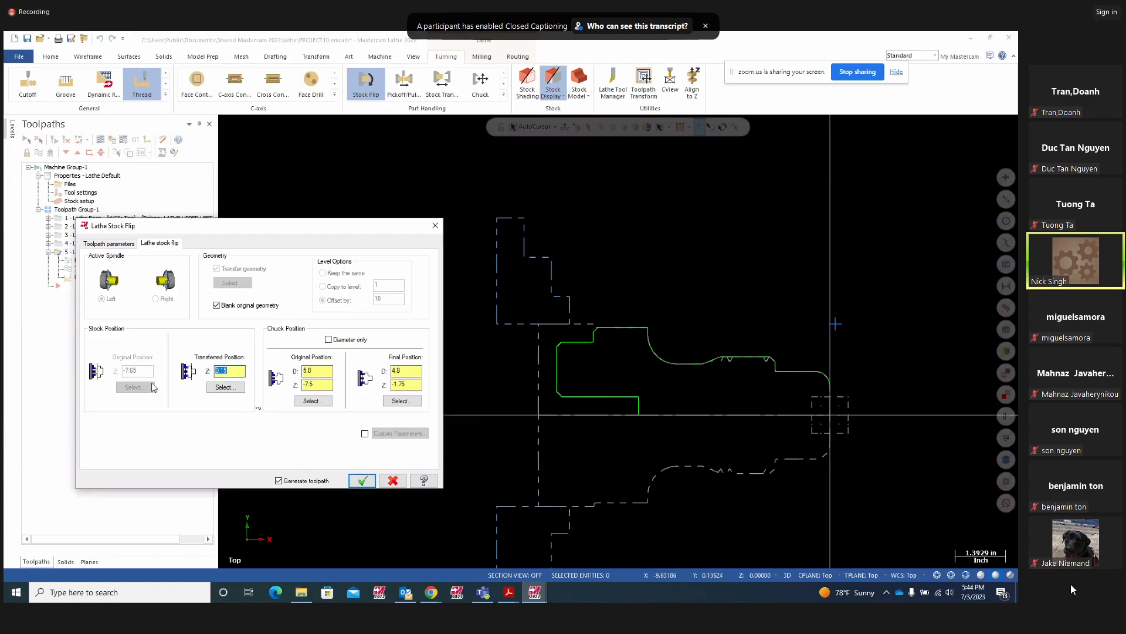
double_click(308, 384)
double_click(322, 370)
double_click(405, 370)
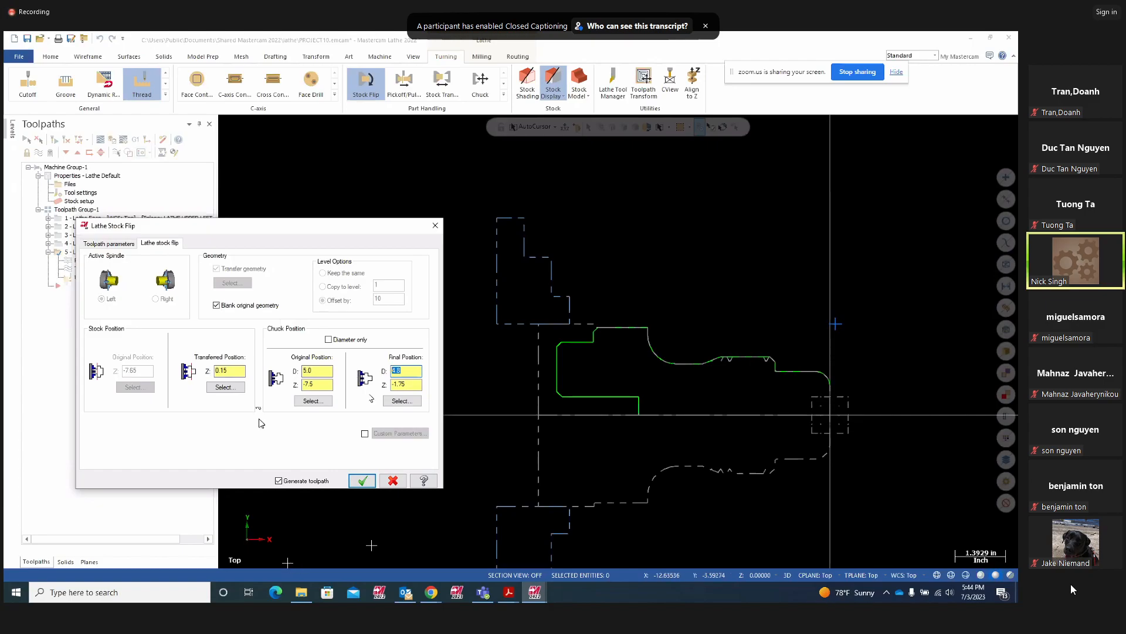
click(362, 481)
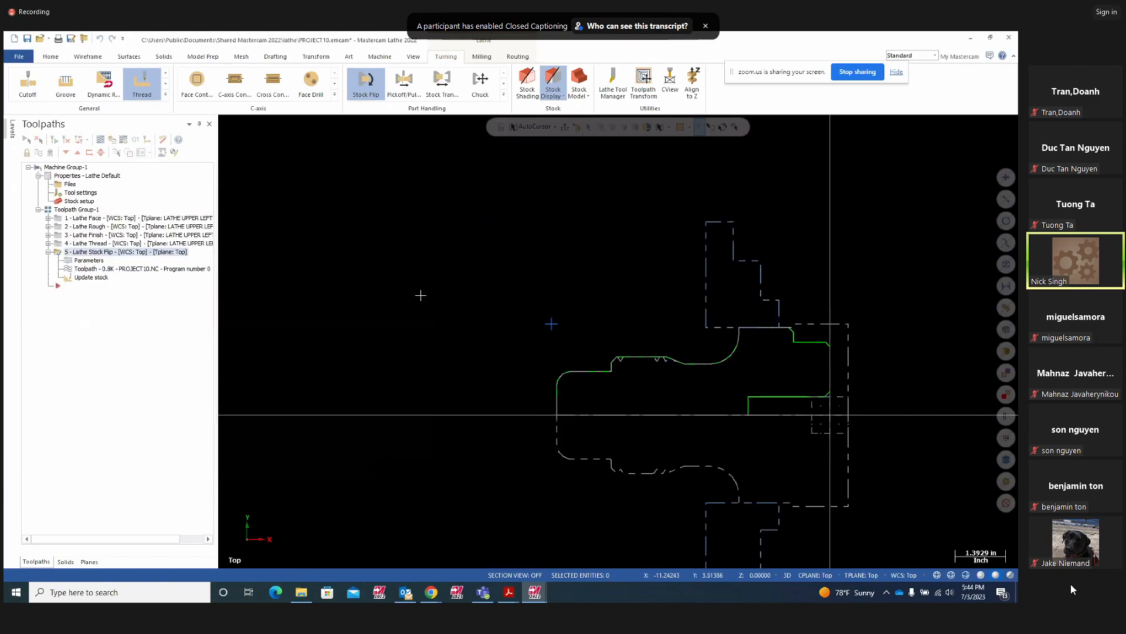
Turn off blanking of the original geometry in the stock flip, and compare the original and flipped profiles
scroll(417, 295, down, 4)
scroll(854, 370, up, 1)
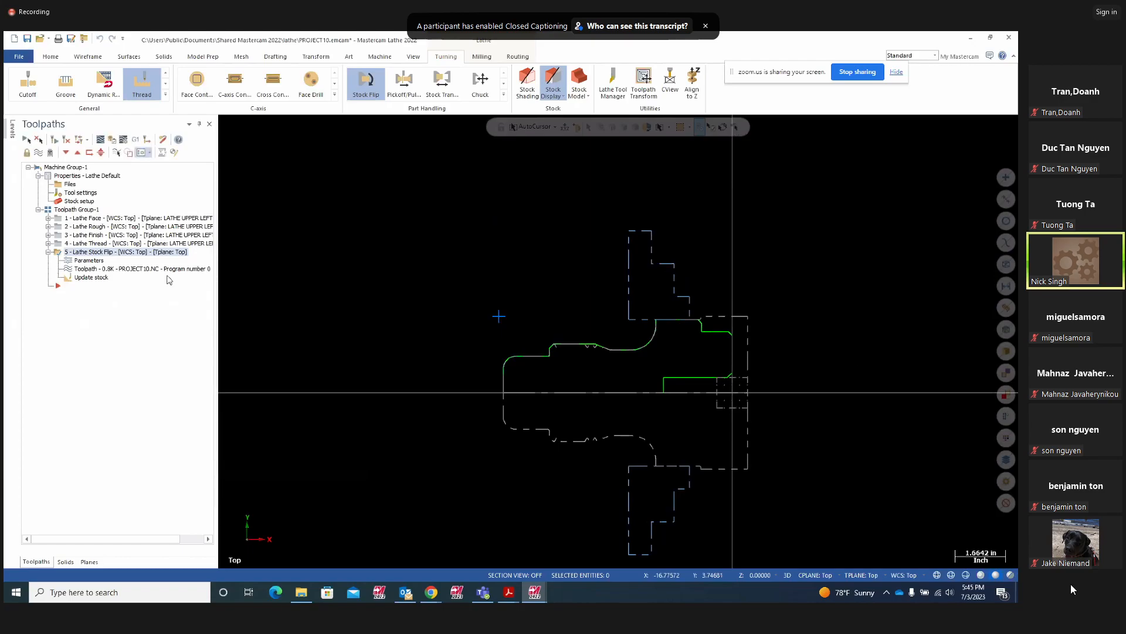
click(92, 264)
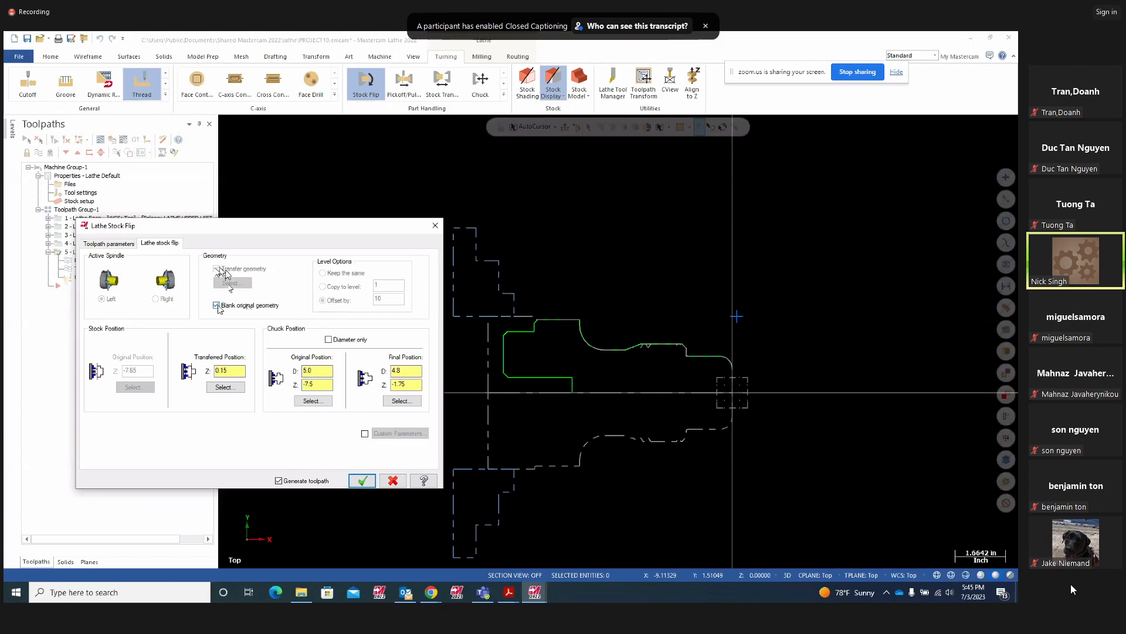
click(359, 480)
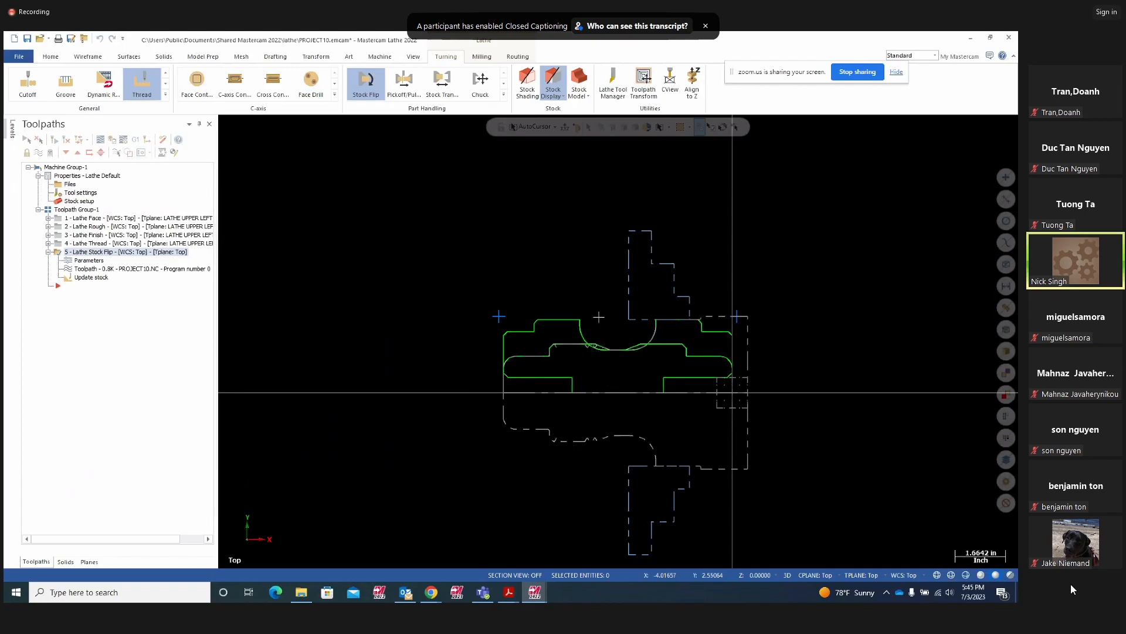
scroll(732, 392, up, 3)
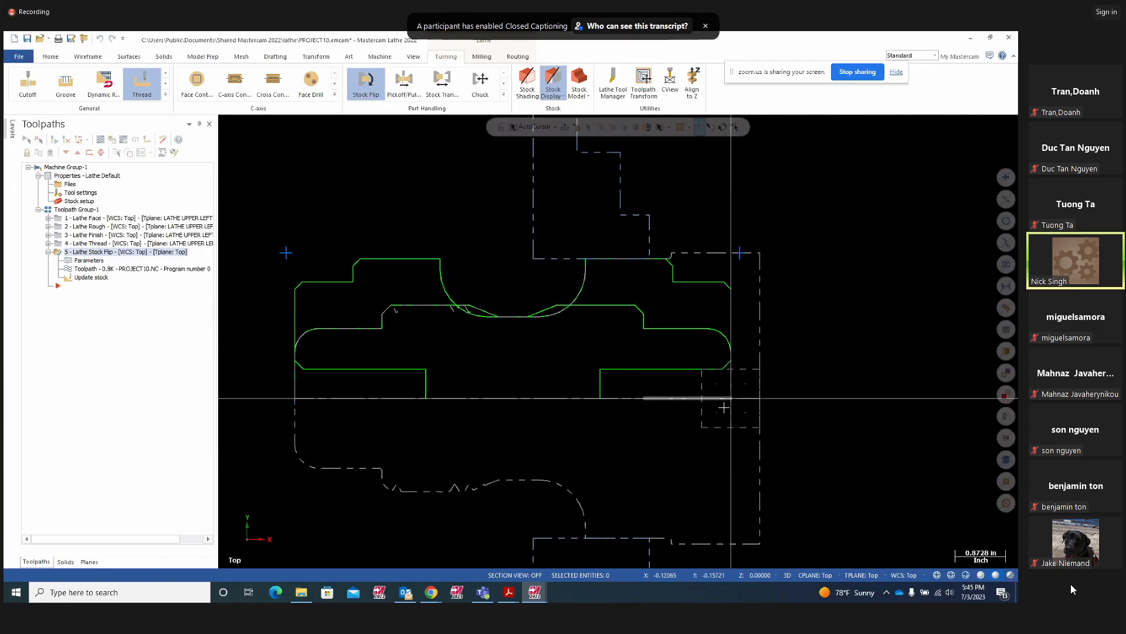
scroll(723, 407, down, 1)
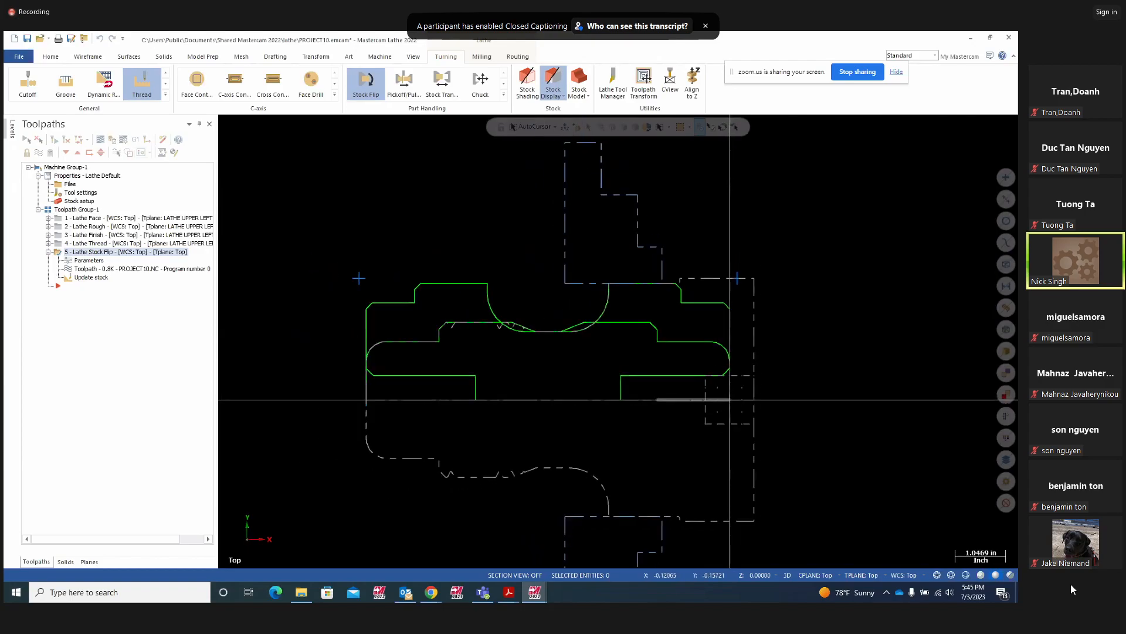
Turn blanking of the original geometry back on in the stock flip, regenerate it, and collapse the operation
scroll(725, 408, down, 1)
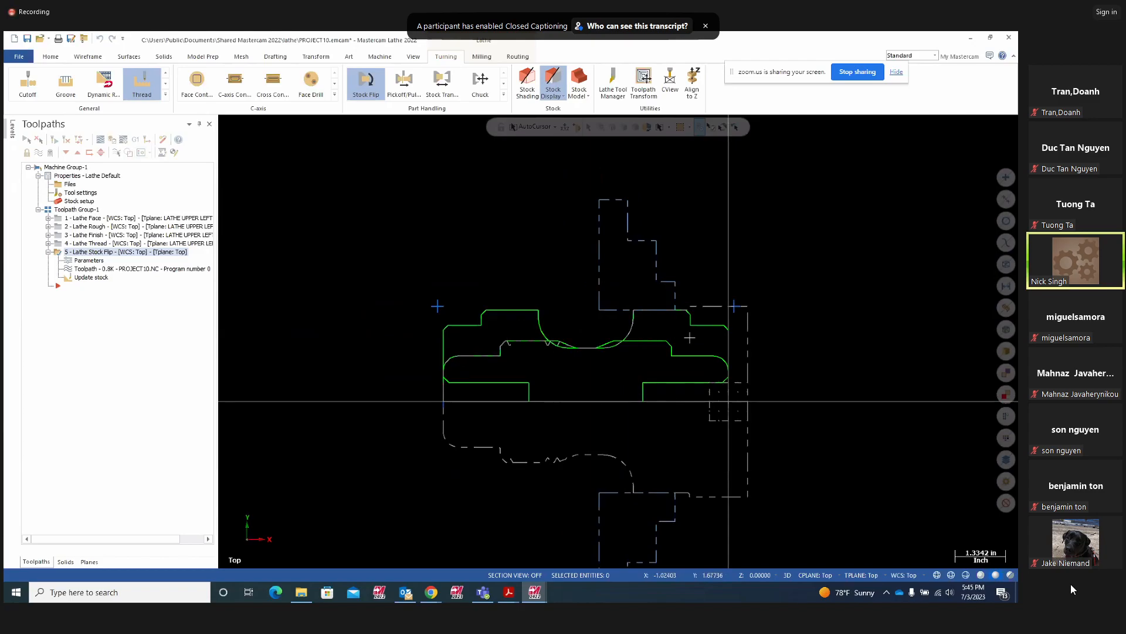
click(89, 261)
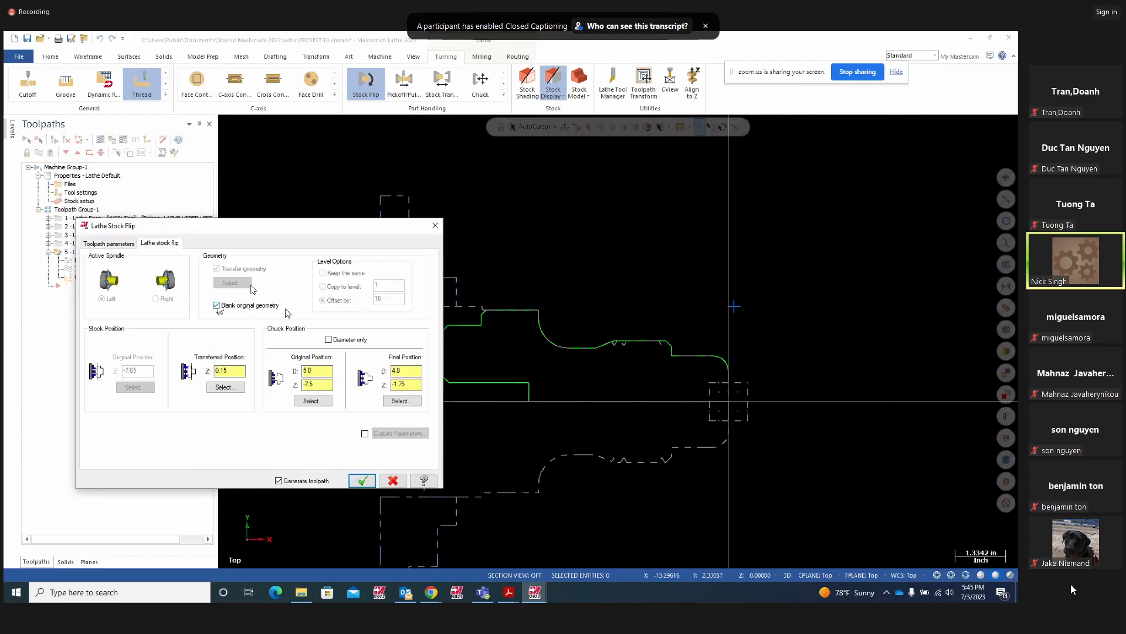
click(361, 481)
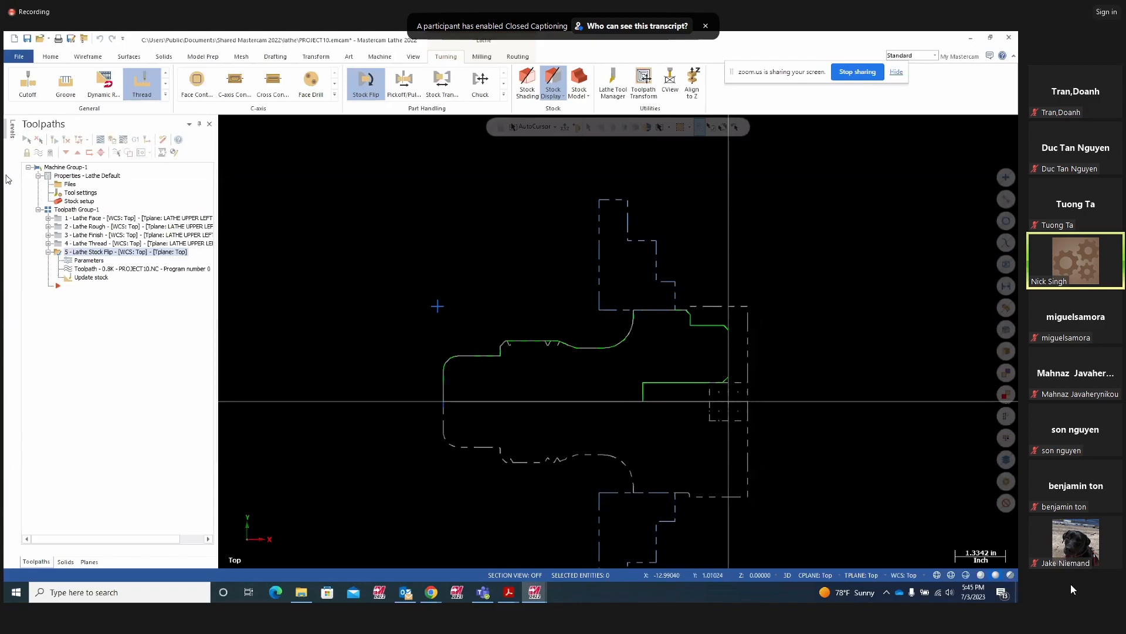
click(48, 252)
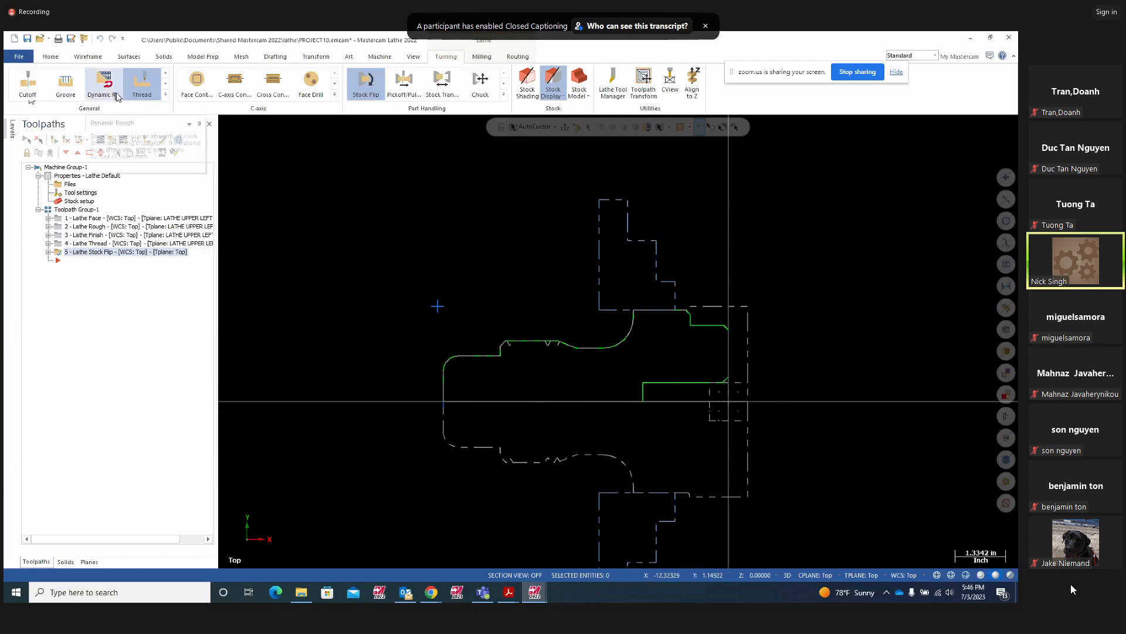
Create a face toolpath on the flipped stock with the T0101 rough face right tool, using a 0.05 rough stepover
click(166, 94)
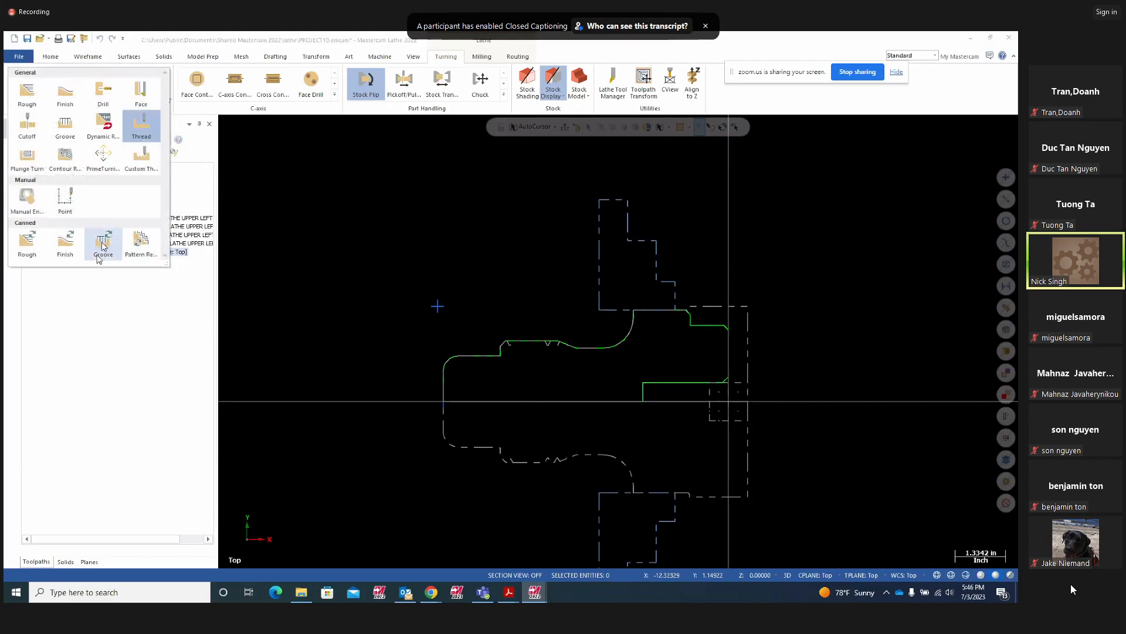
click(145, 97)
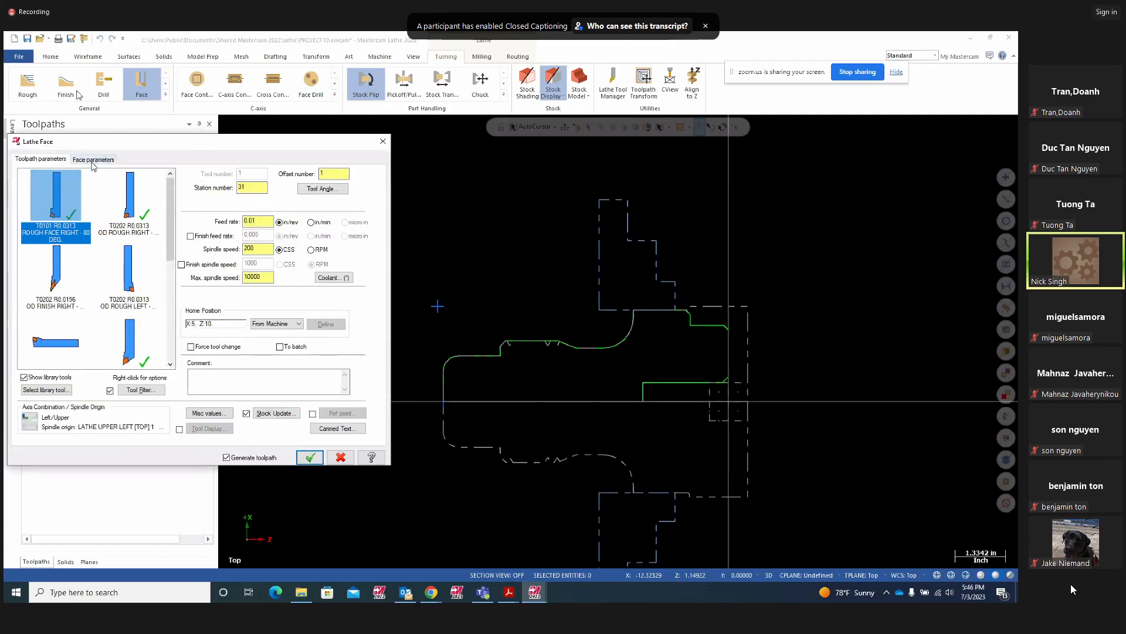
click(92, 160)
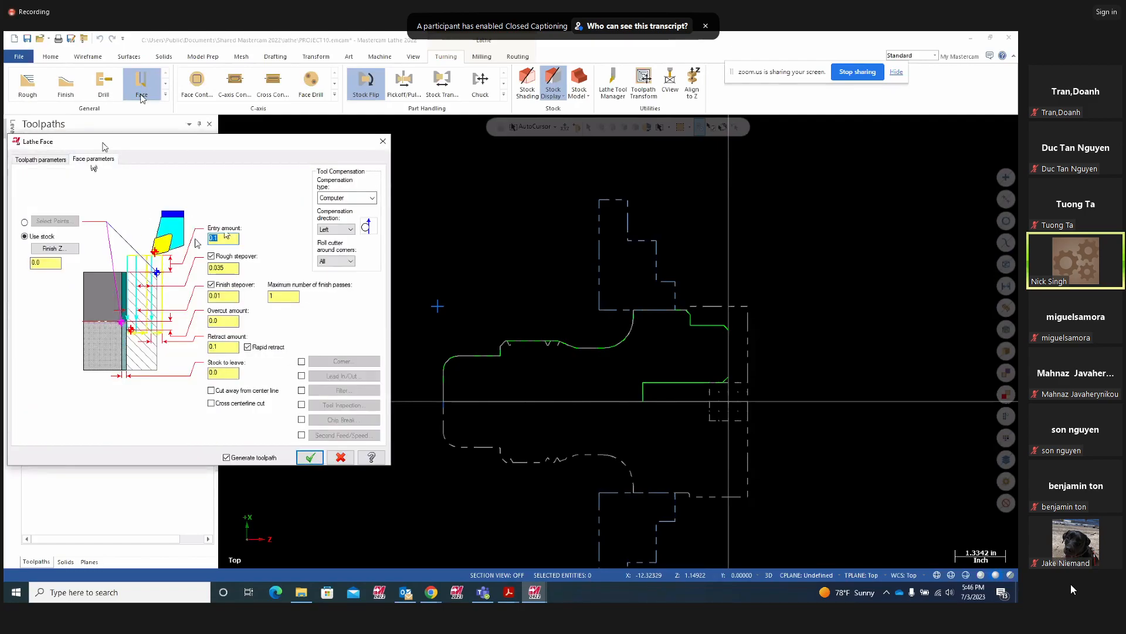
key(Tab)
text(0.05)
click(310, 458)
scroll(731, 326, up, 3)
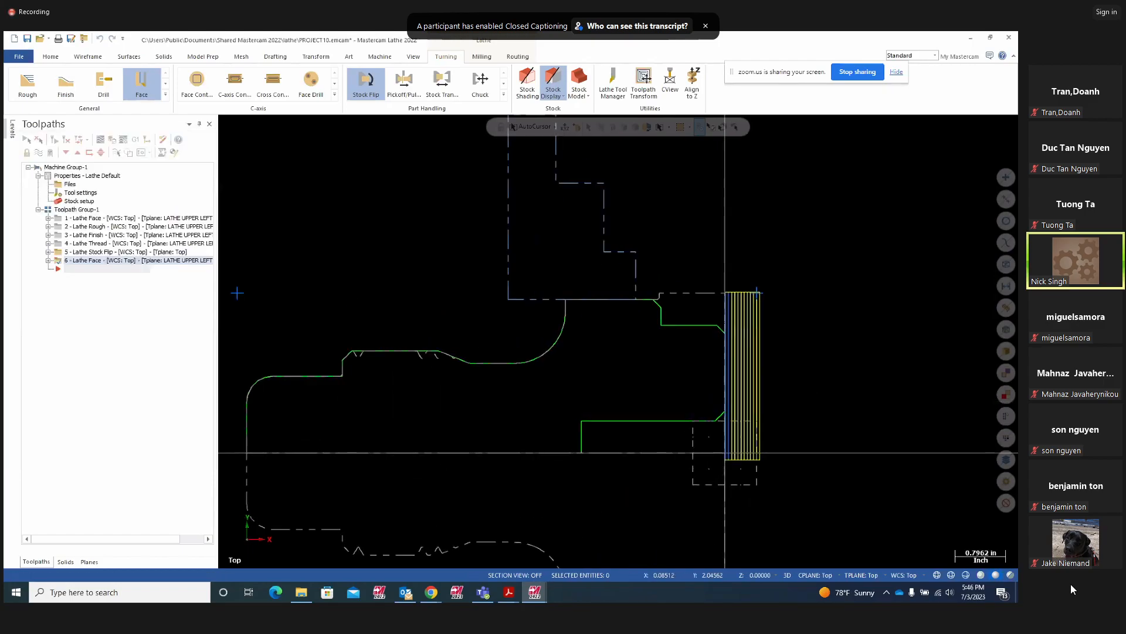
scroll(681, 340, up, 2)
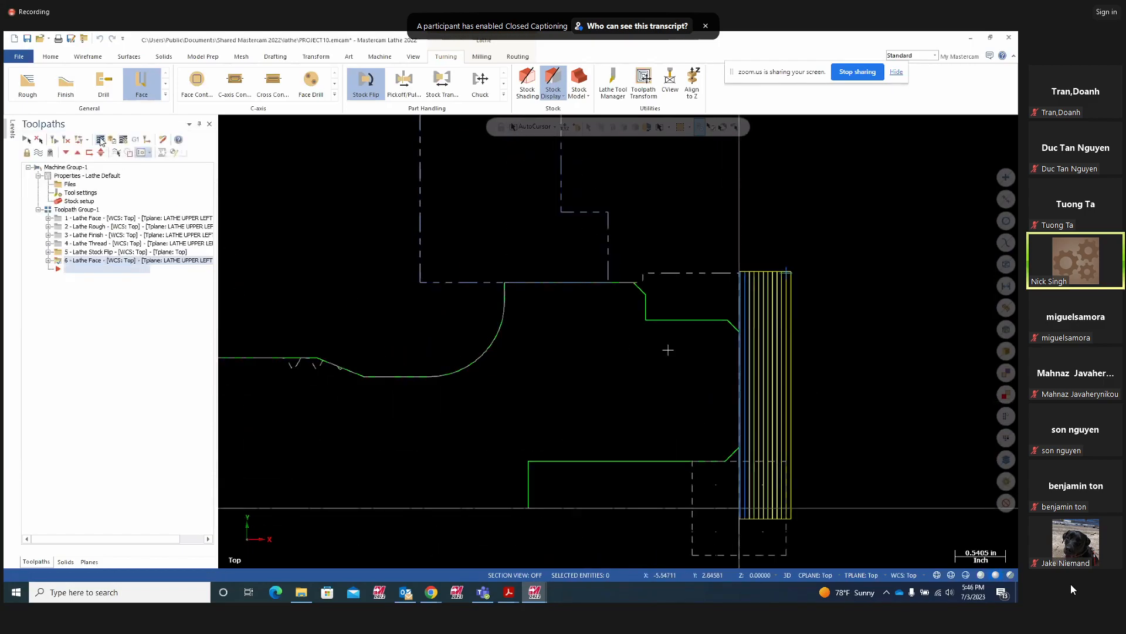
Backplot the second-side face toolpath through its return to the home position, and hide its toolpath display
click(100, 140)
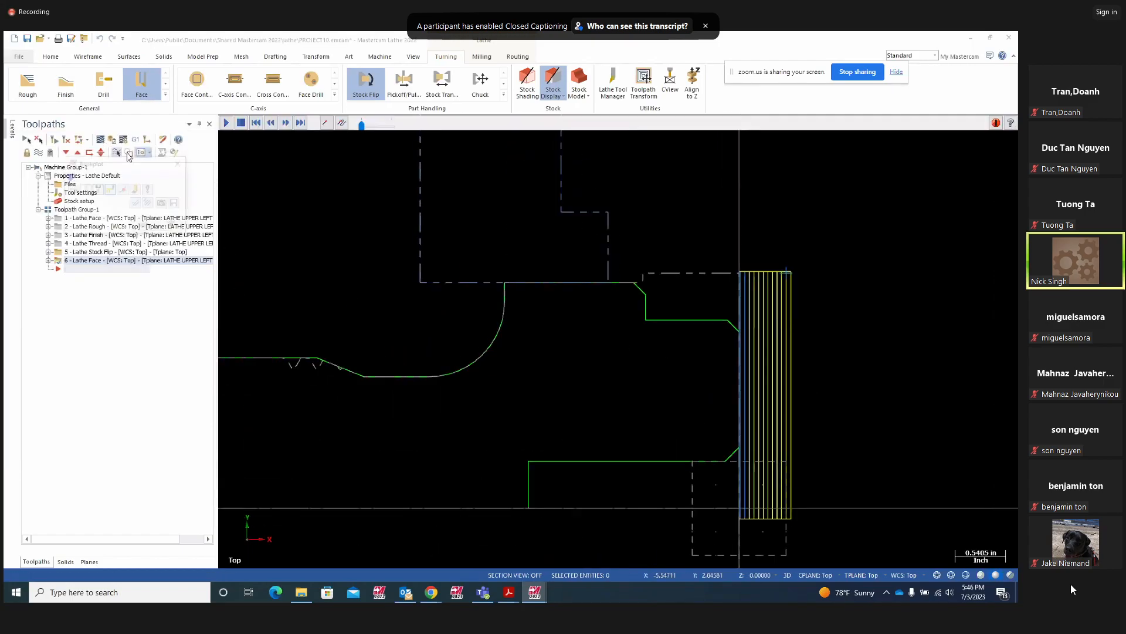
click(226, 122)
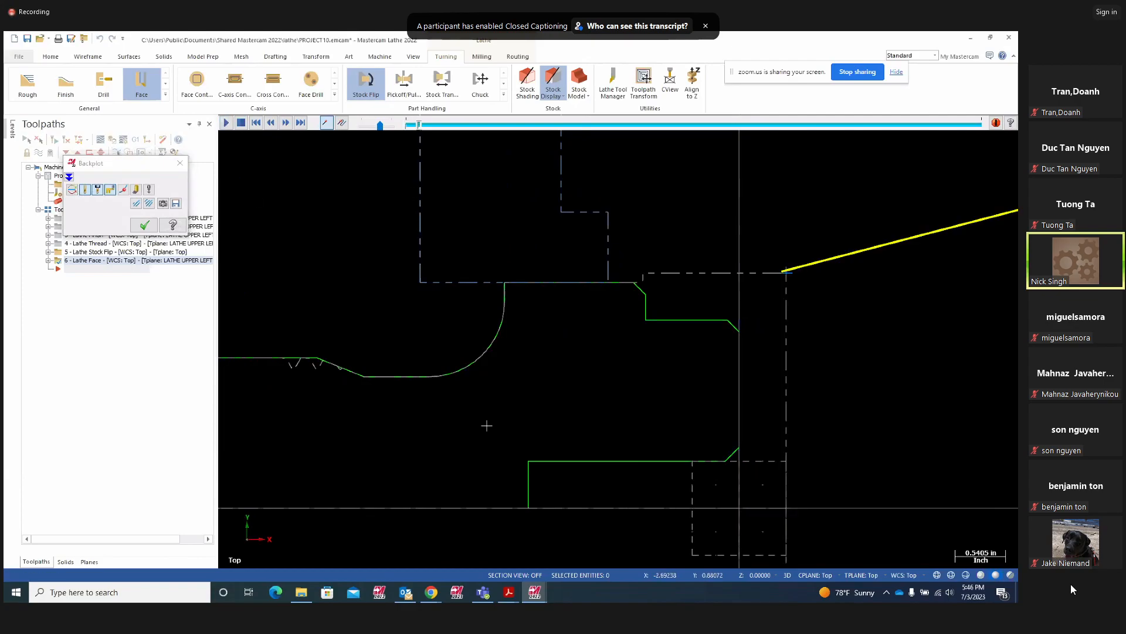
scroll(486, 425, down, 3)
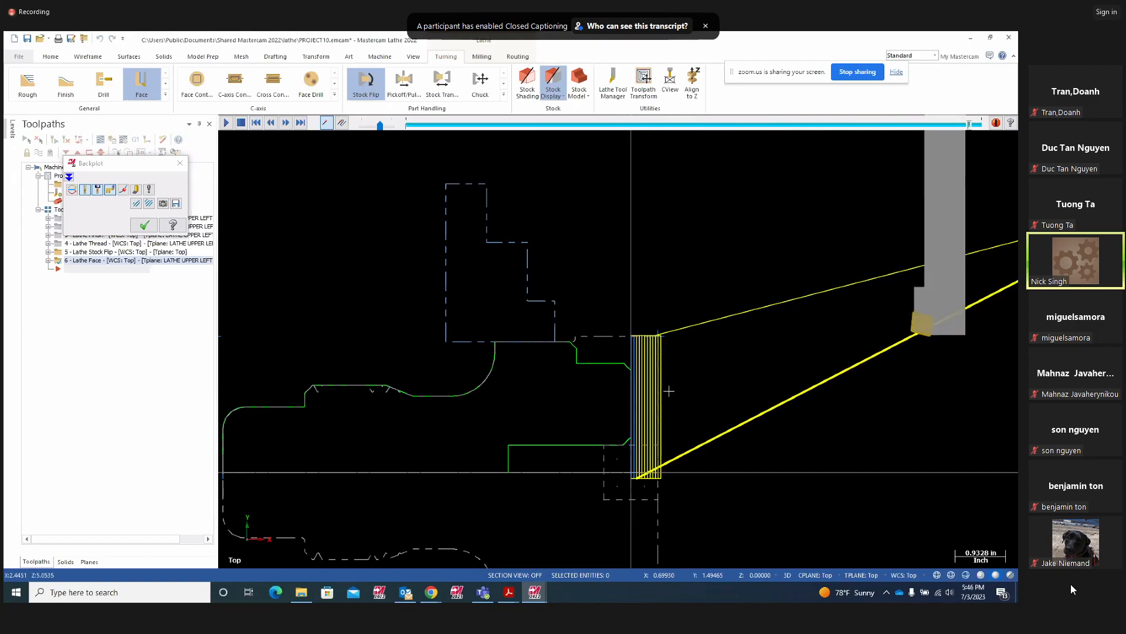
scroll(707, 418, down, 2)
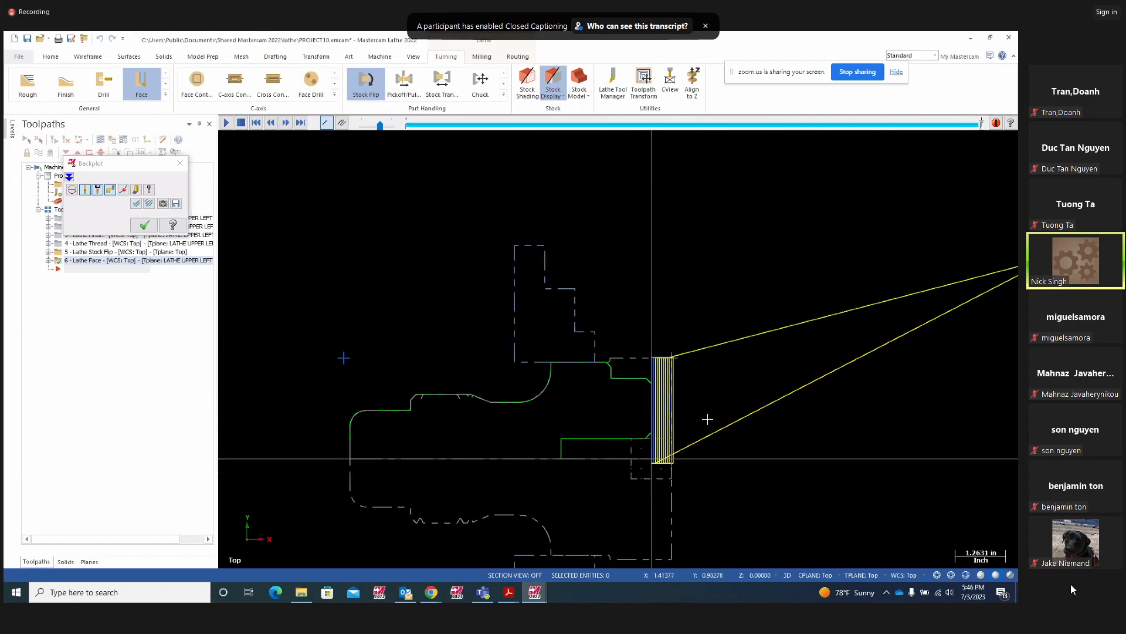
scroll(448, 368, down, 1)
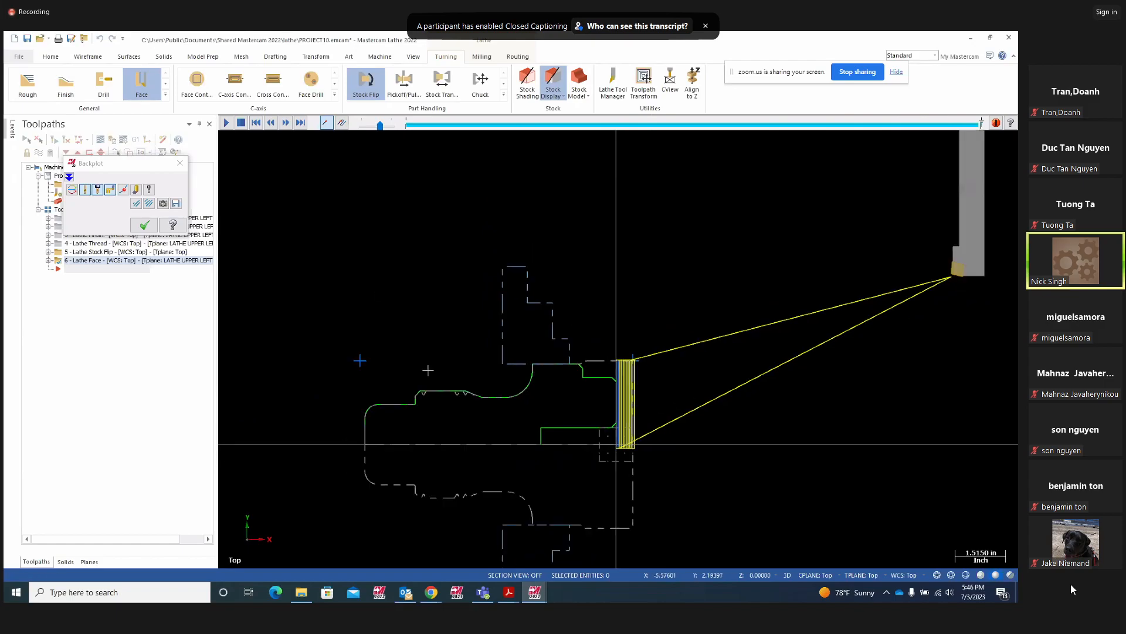
click(143, 227)
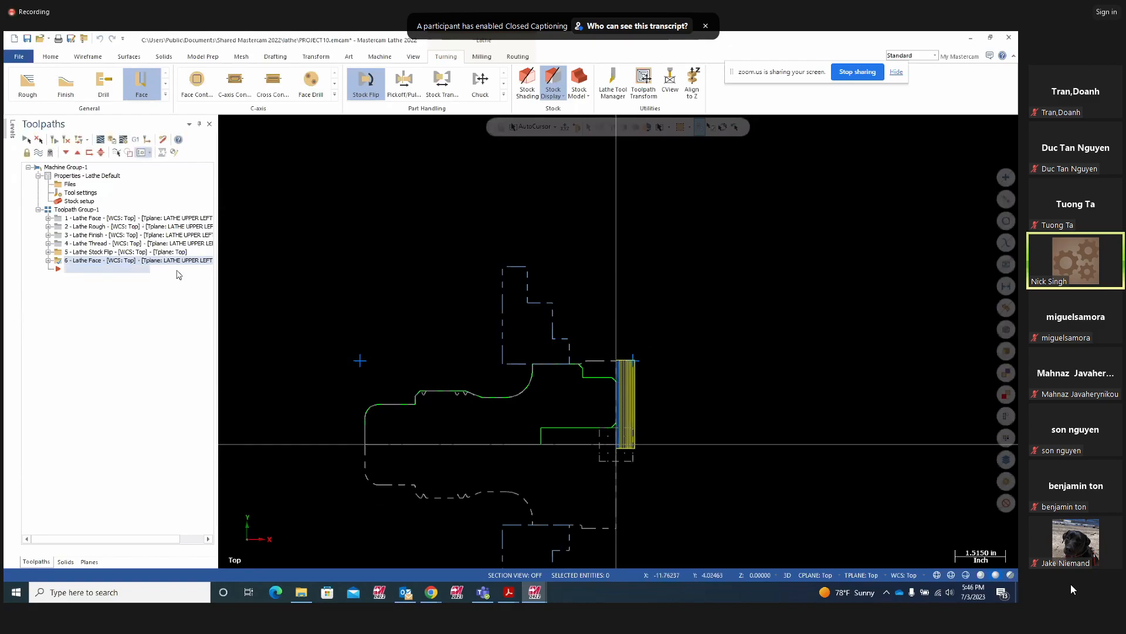
click(38, 154)
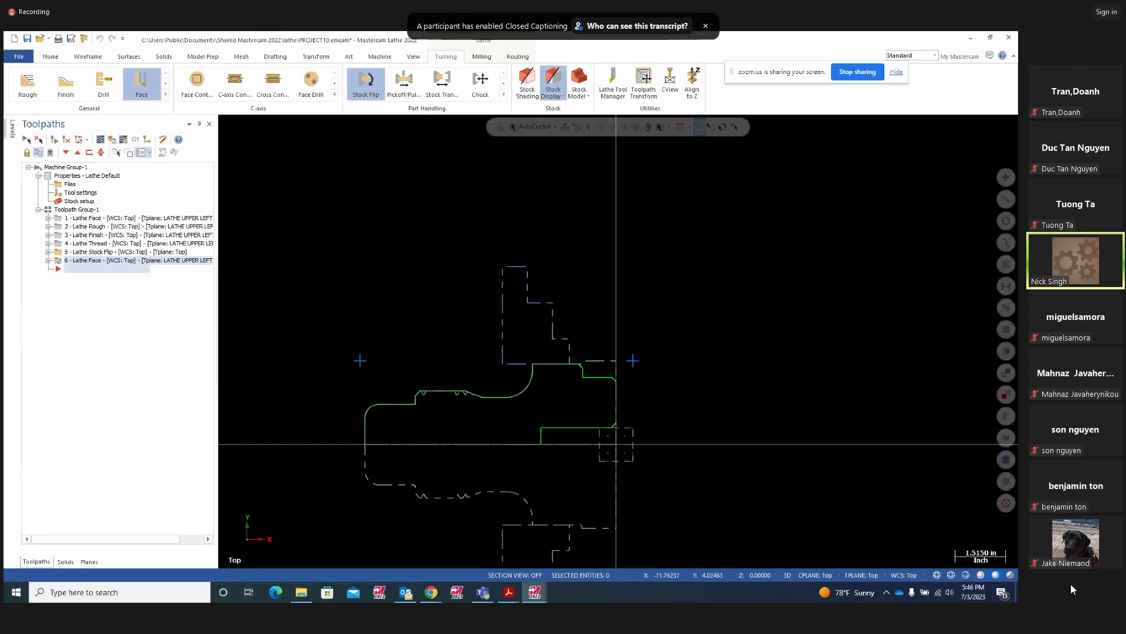
Start a rough toolpath and chain the second side's outer profile from the front chamfer to the chamfer behind the shoulder
scroll(463, 311, up, 1)
scroll(463, 311, up, 1)
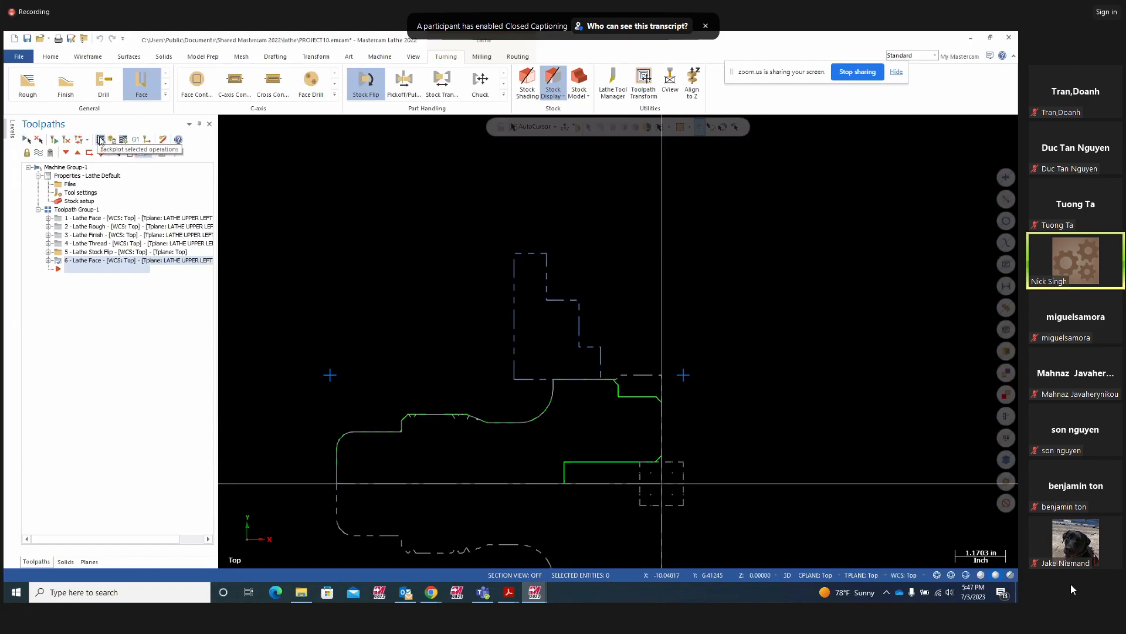
click(28, 85)
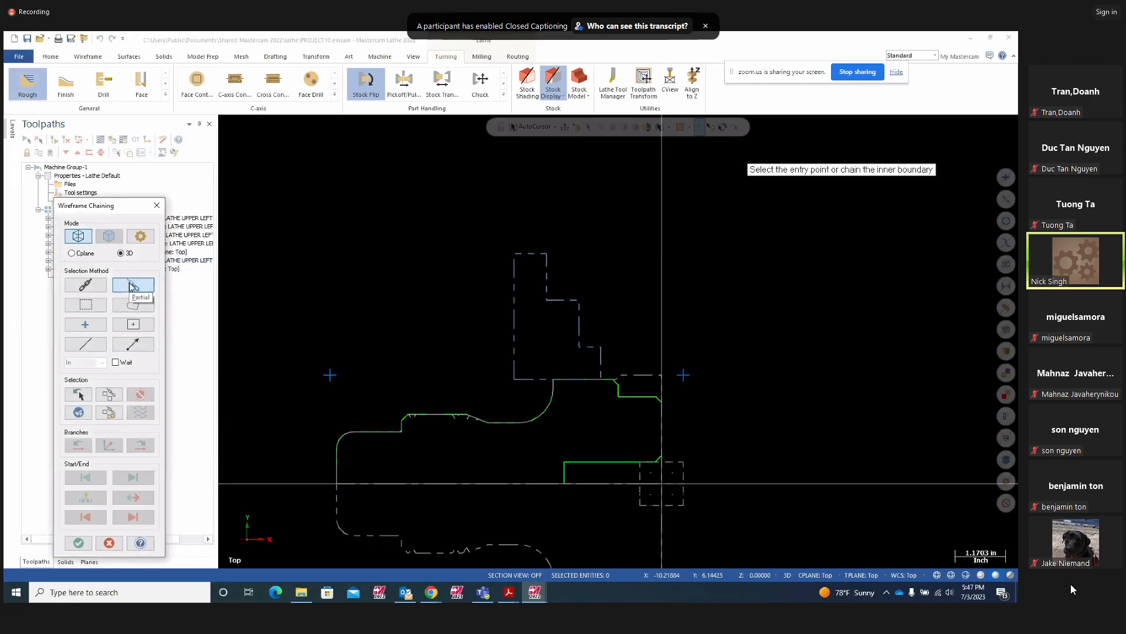
scroll(626, 340, up, 6)
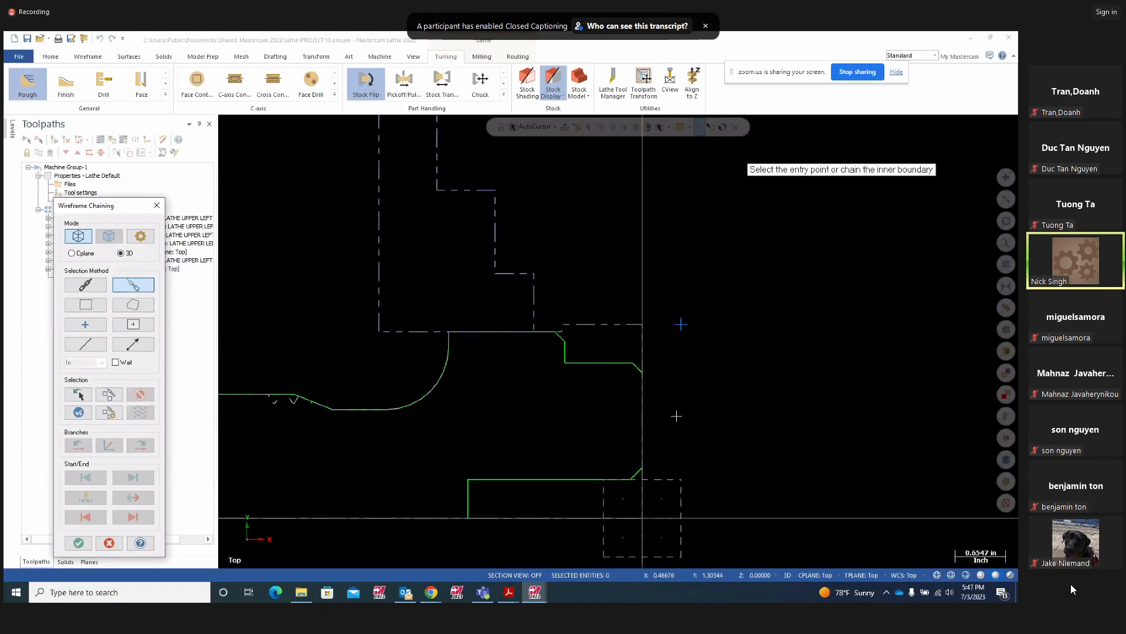
click(617, 328)
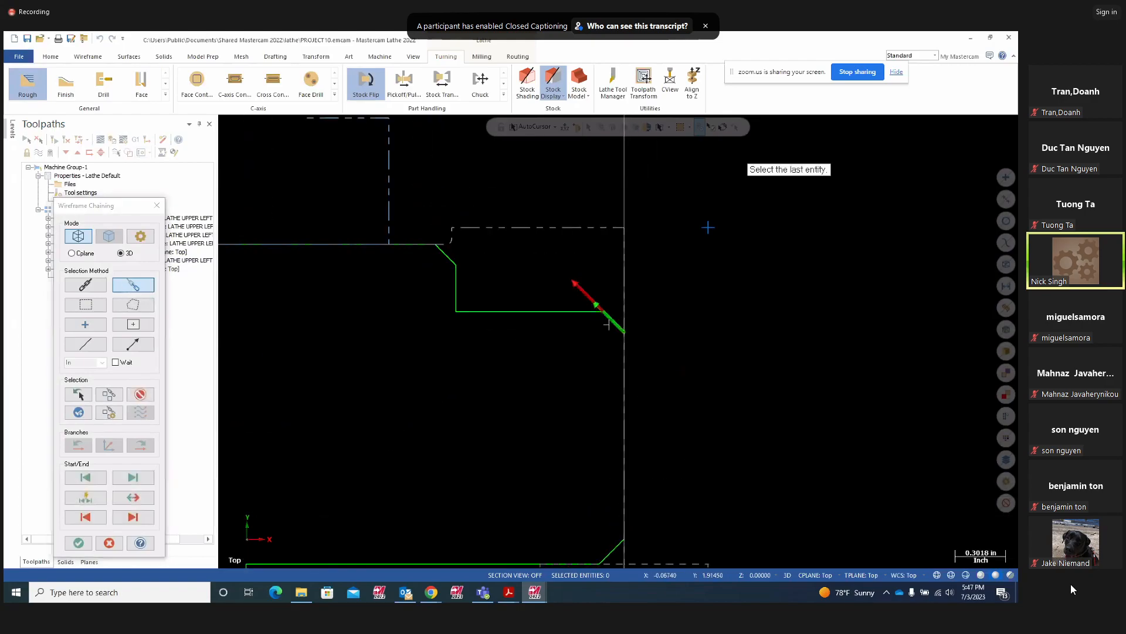
click(447, 256)
scroll(755, 321, down, 2)
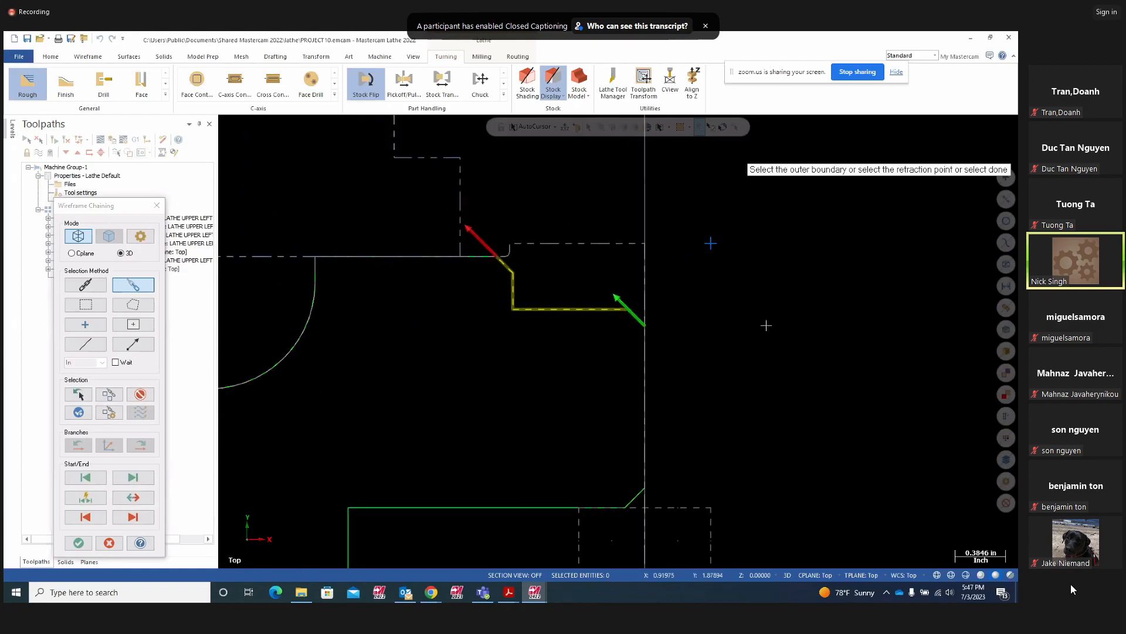
scroll(792, 355, down, 1)
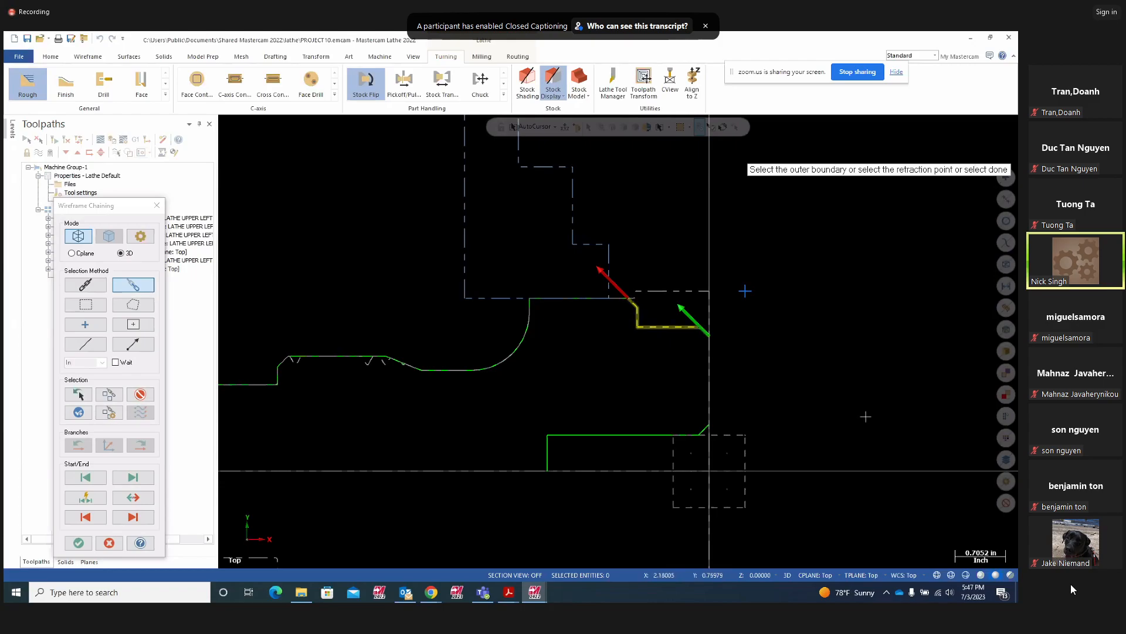
click(81, 413)
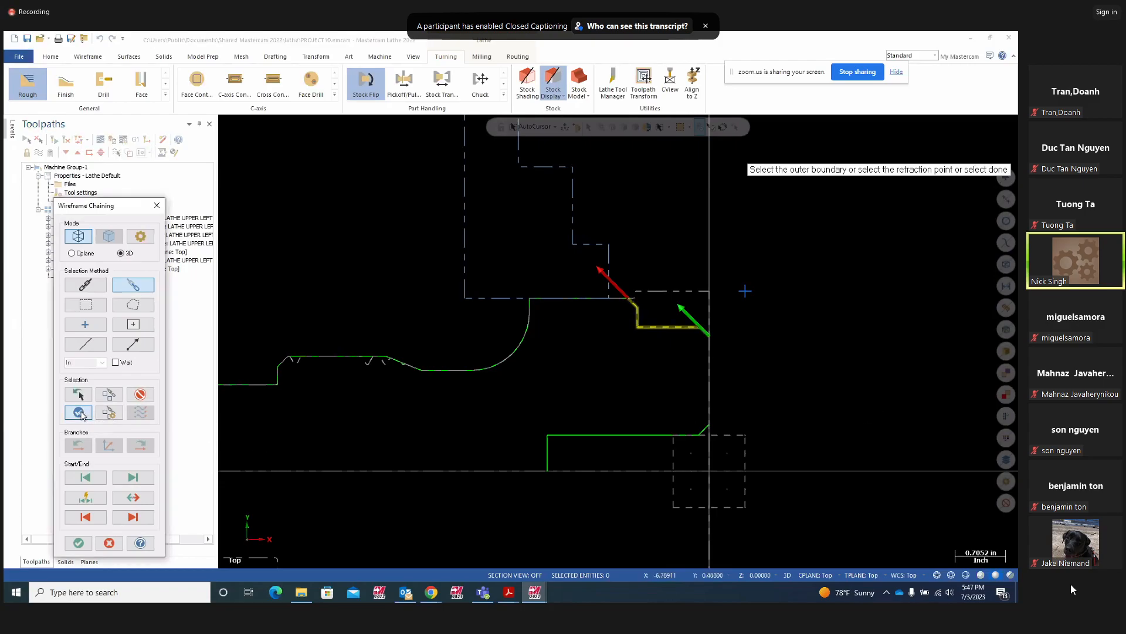
click(78, 542)
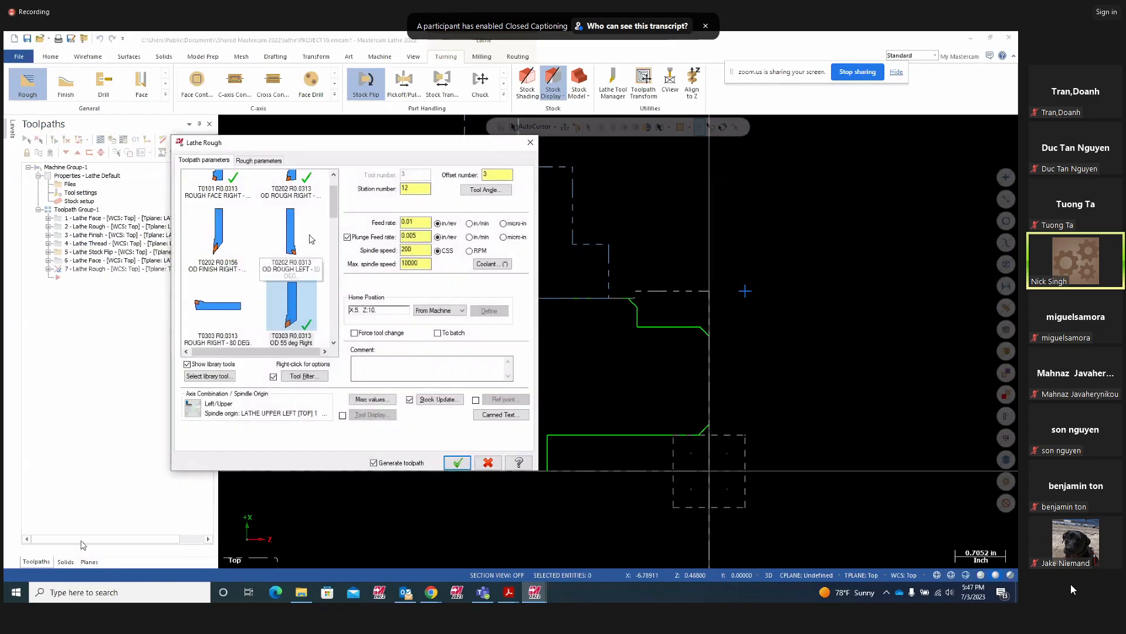
Assign the T0202 OD rough right 80-degree tool, review the lead-in and lead-out vectors, and generate the rough toolpath
scroll(305, 260, up, 2)
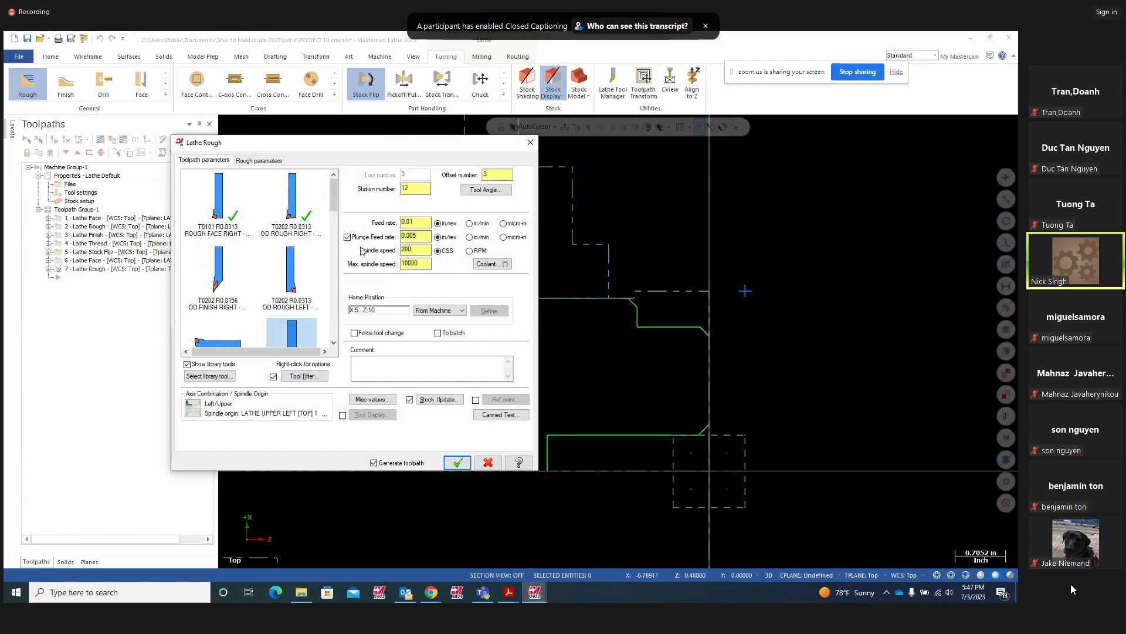
click(289, 226)
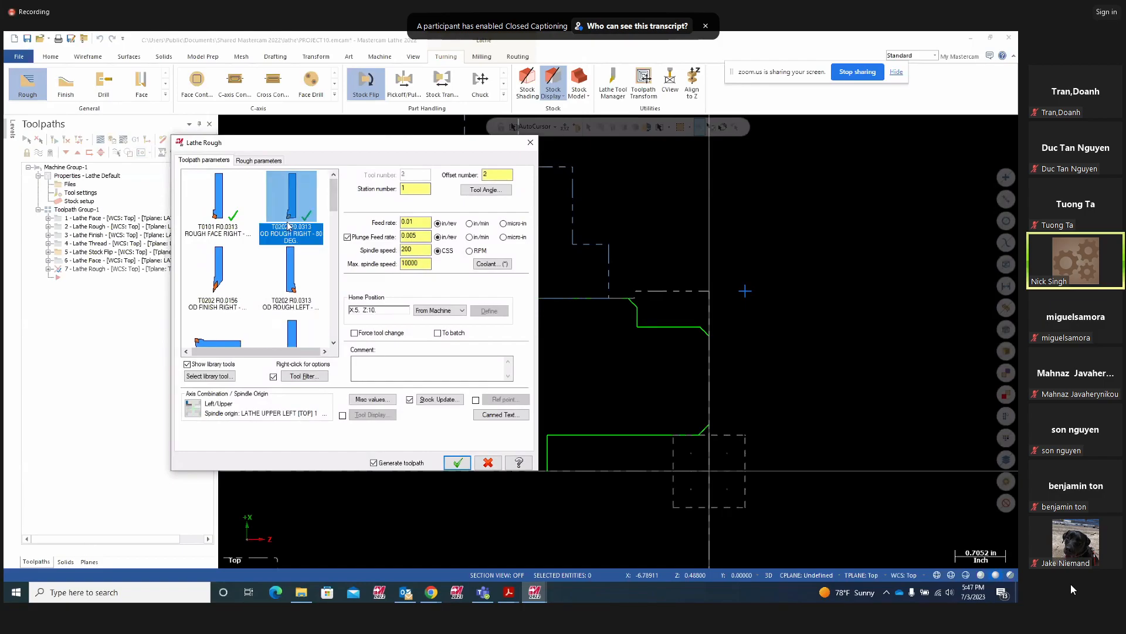
click(258, 160)
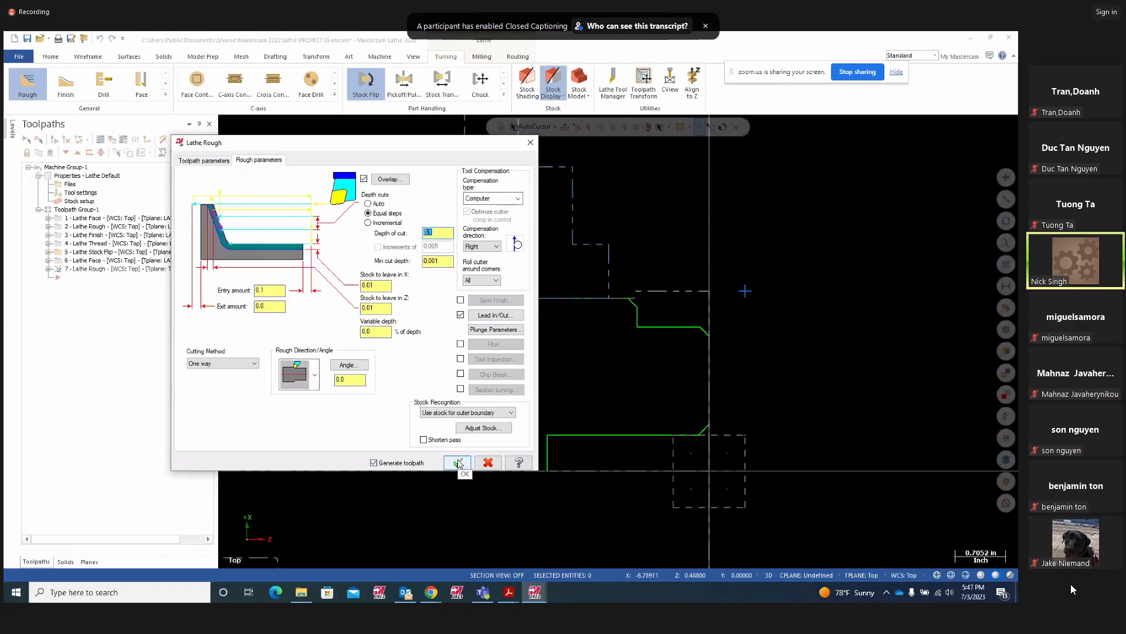
click(496, 317)
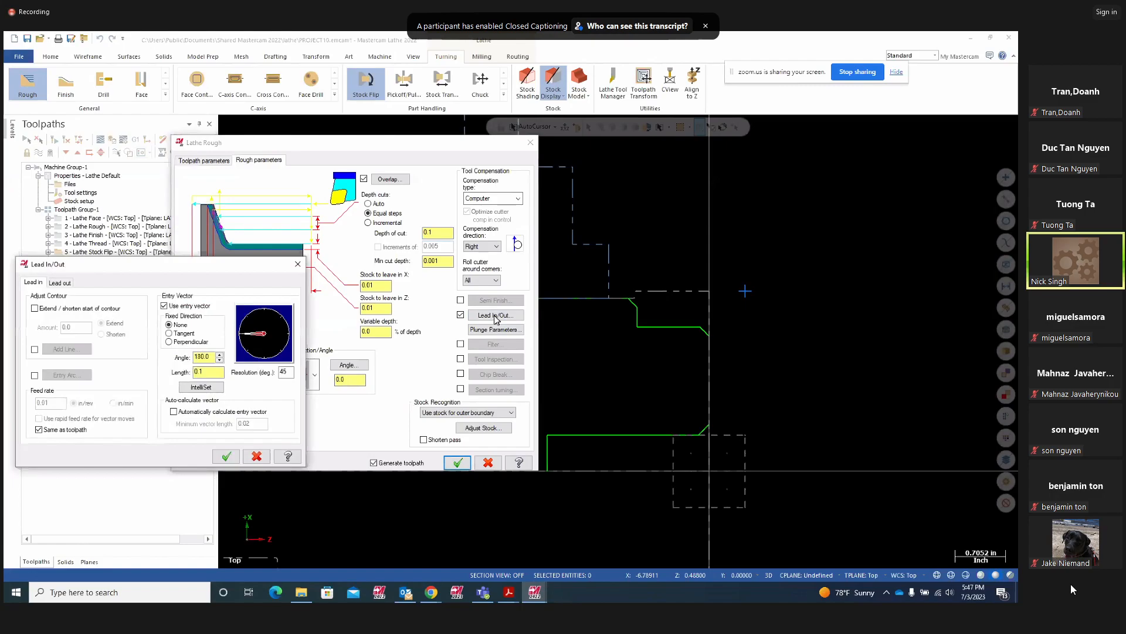
click(67, 284)
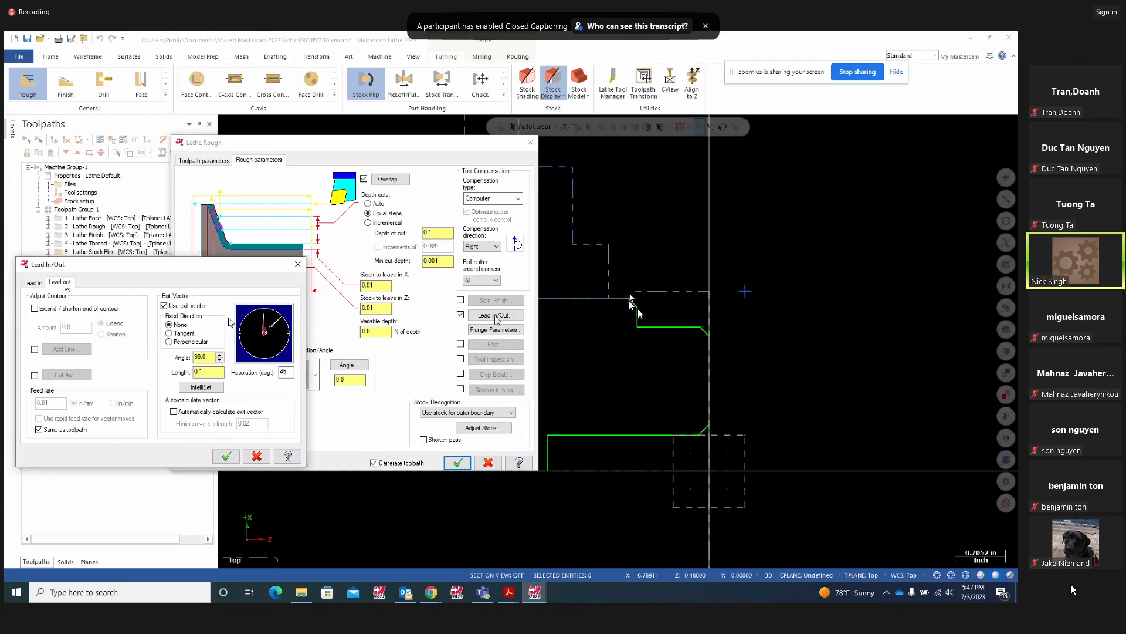
click(34, 283)
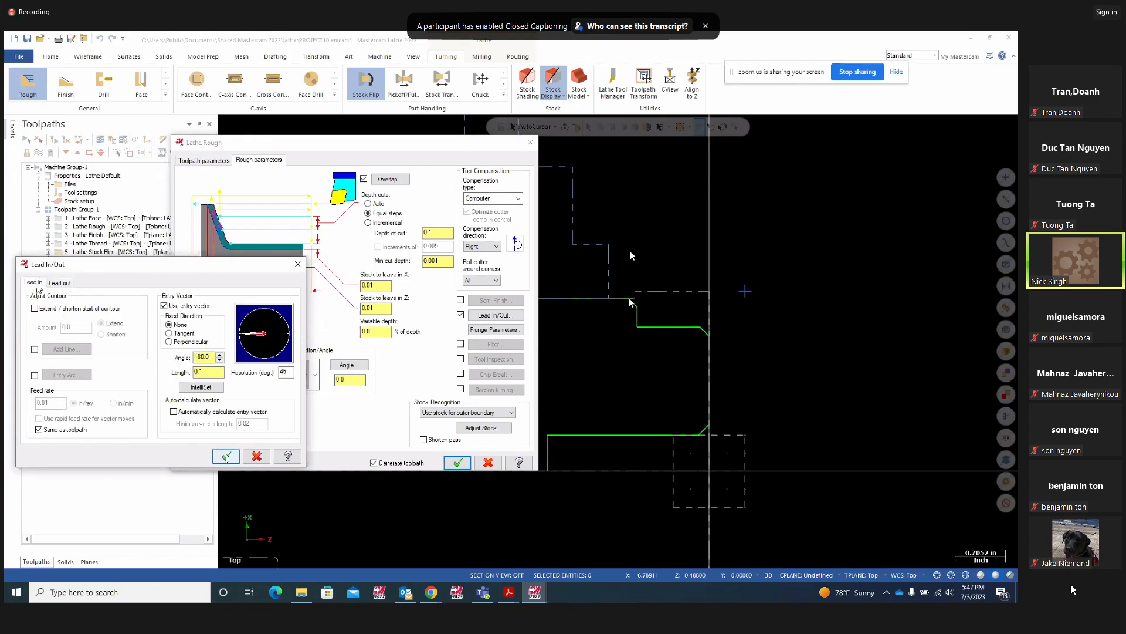
click(226, 456)
click(463, 466)
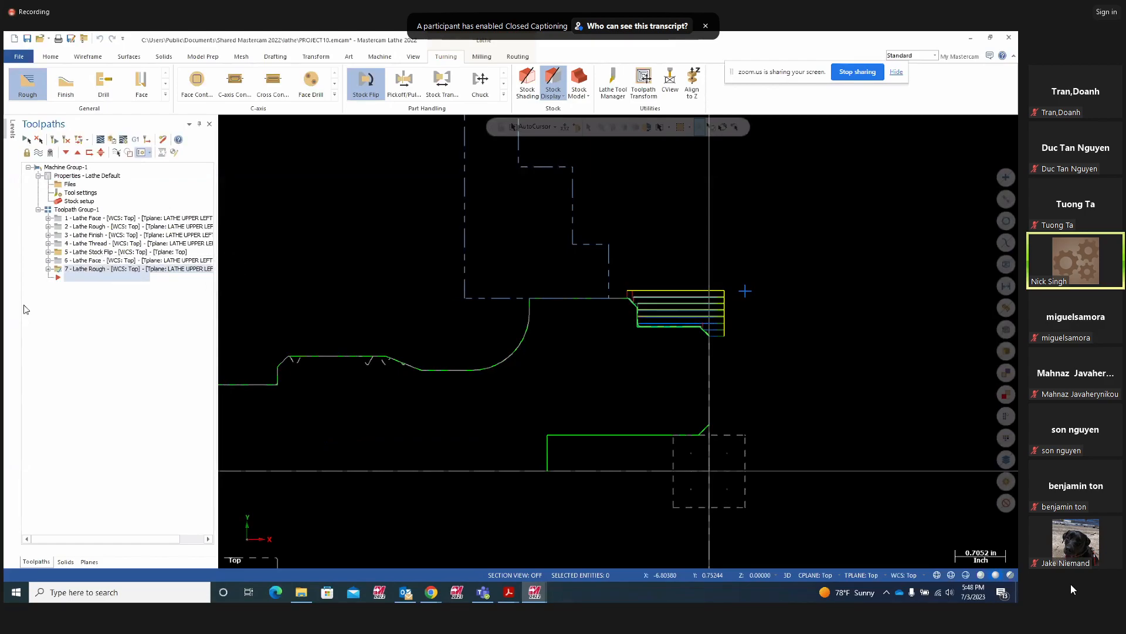
Start a finish toolpath on the second side, reusing the last chain from the front chamfer to the chamfer behind the shoulder
scroll(635, 305, up, 1)
scroll(634, 305, up, 4)
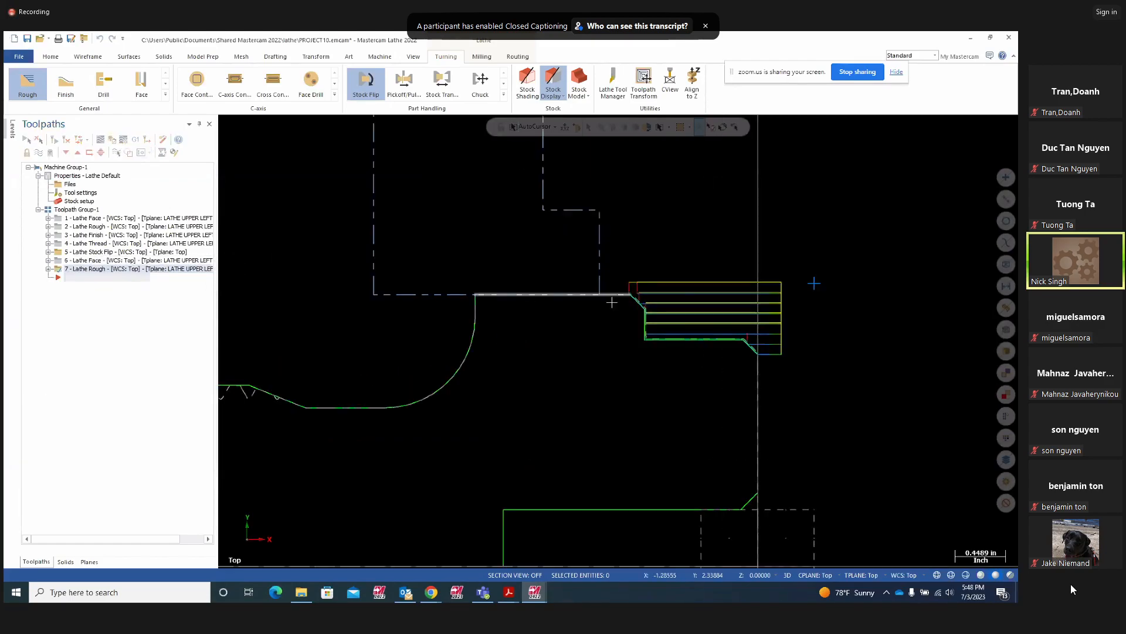
click(65, 82)
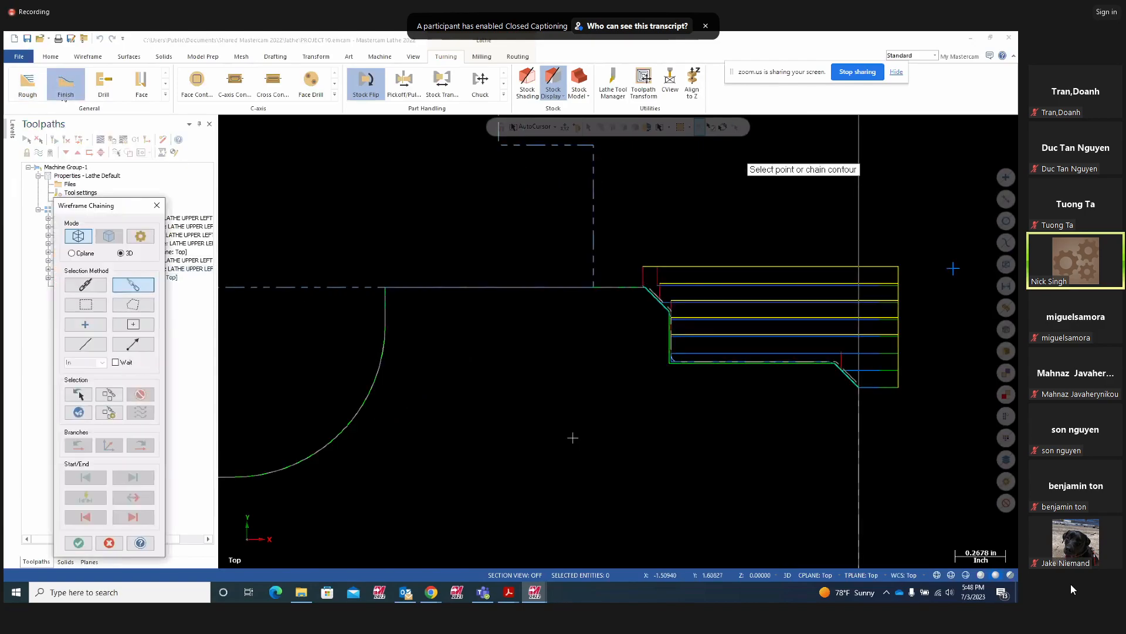
scroll(574, 437, down, 3)
scroll(573, 437, down, 2)
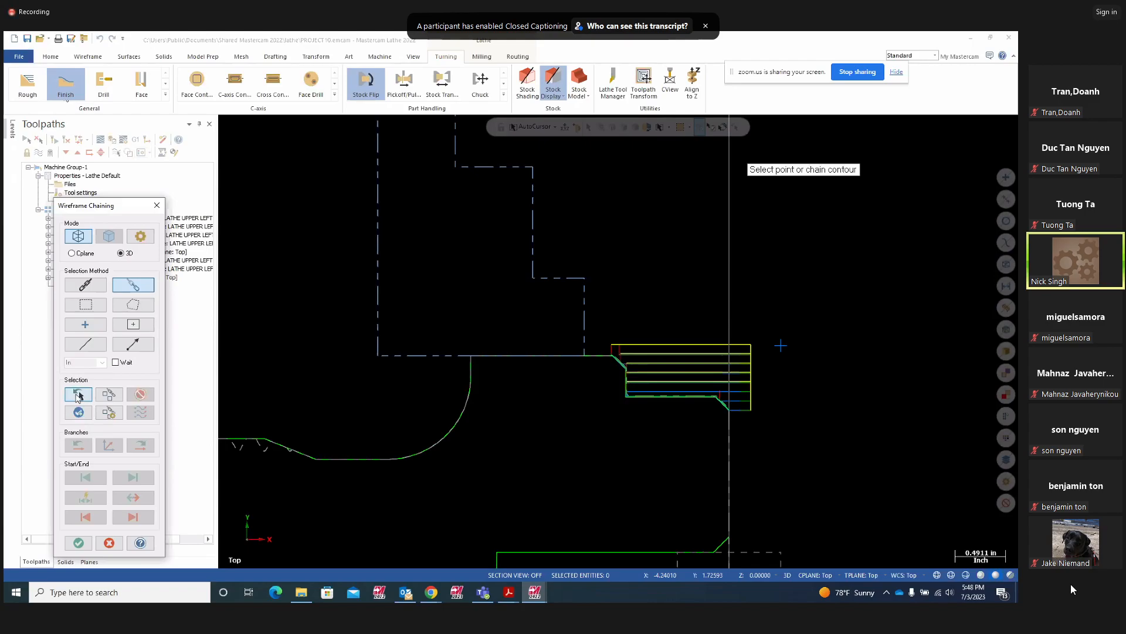
click(79, 396)
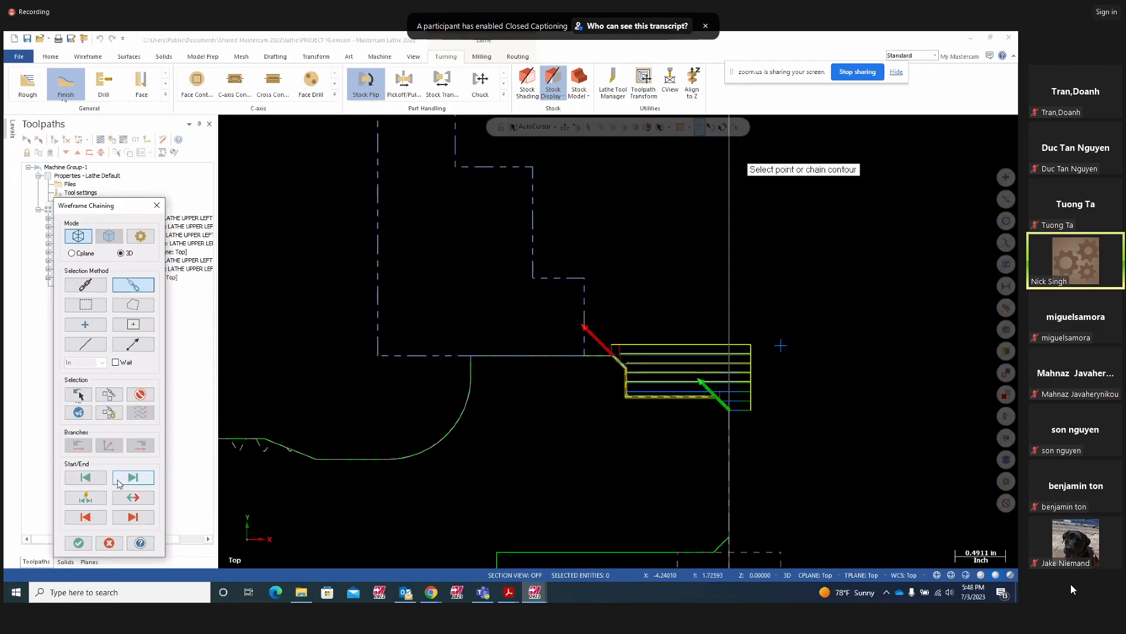
click(78, 543)
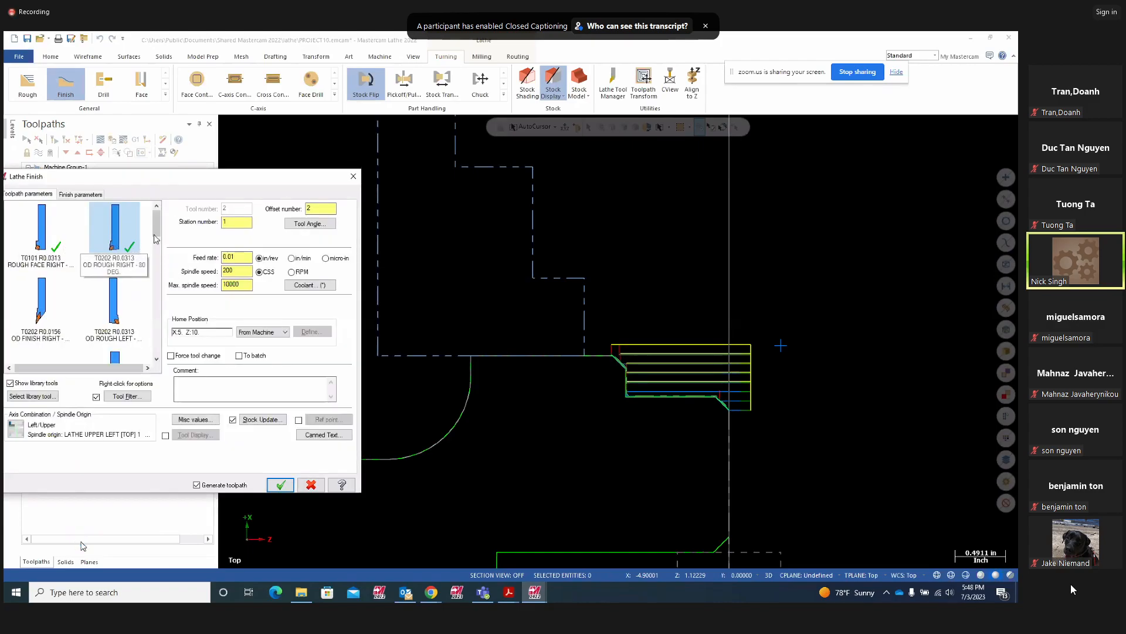
Assign the T0303 OD 55 deg right tool to the second-side finish and generate the toolpath
drag(157, 234, 157, 254)
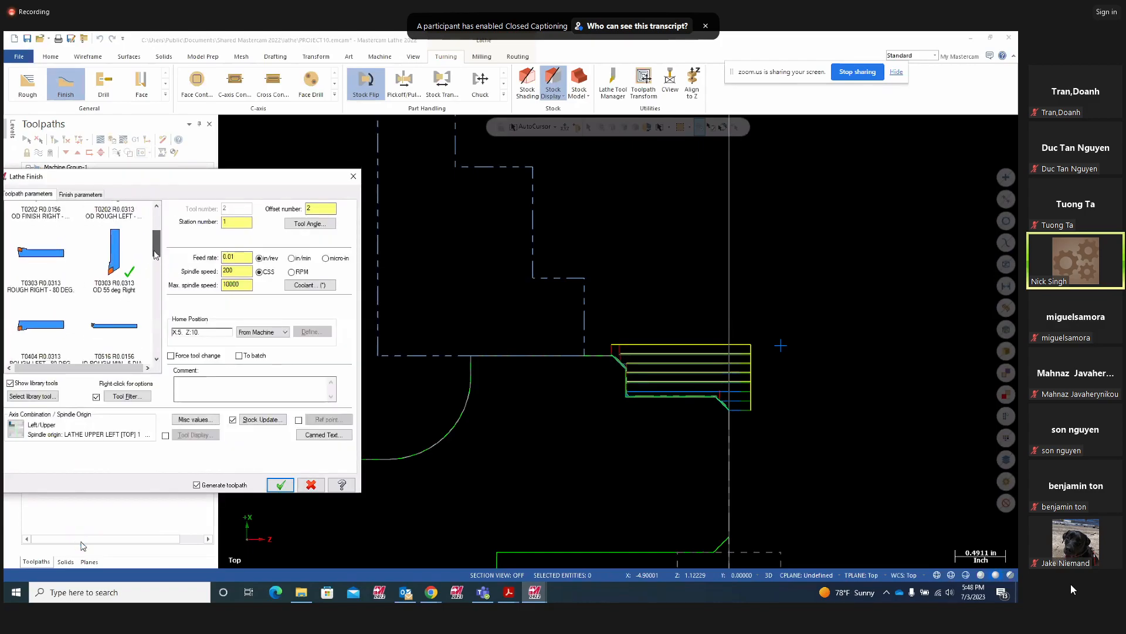
click(114, 265)
click(114, 267)
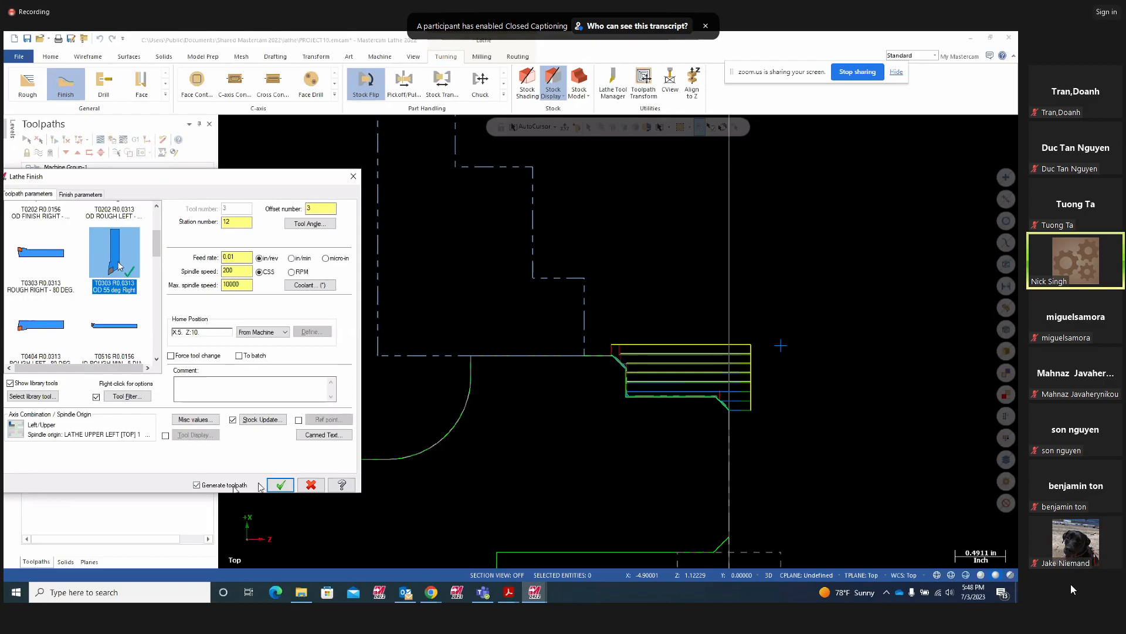
click(279, 485)
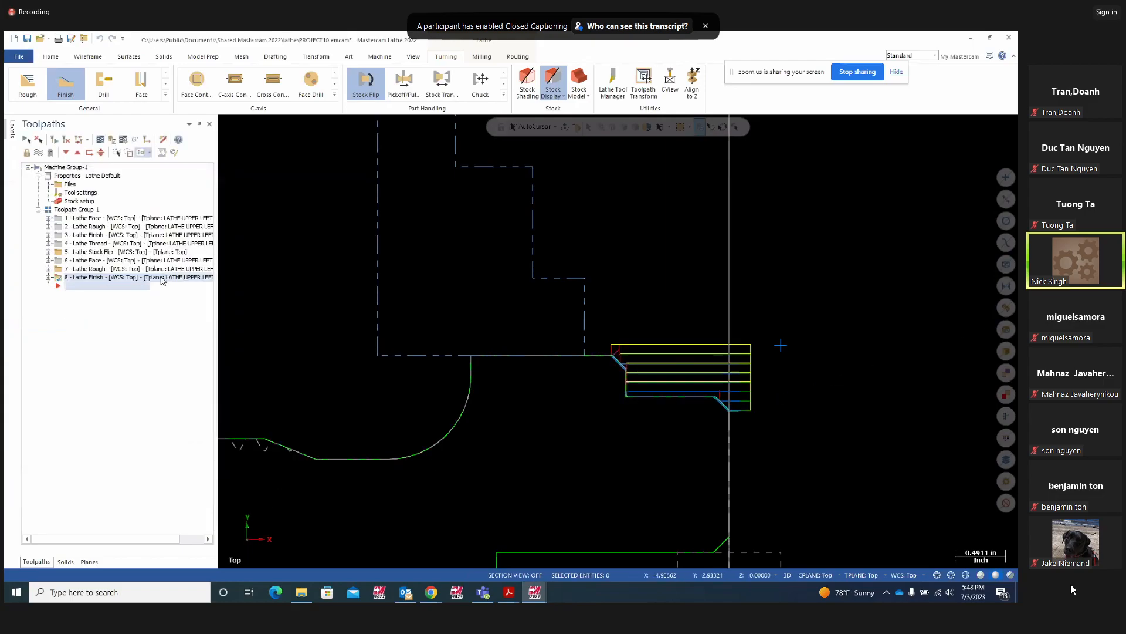
Select the second side's face, rough and finish operations together and backplot them in sequence
click(101, 140)
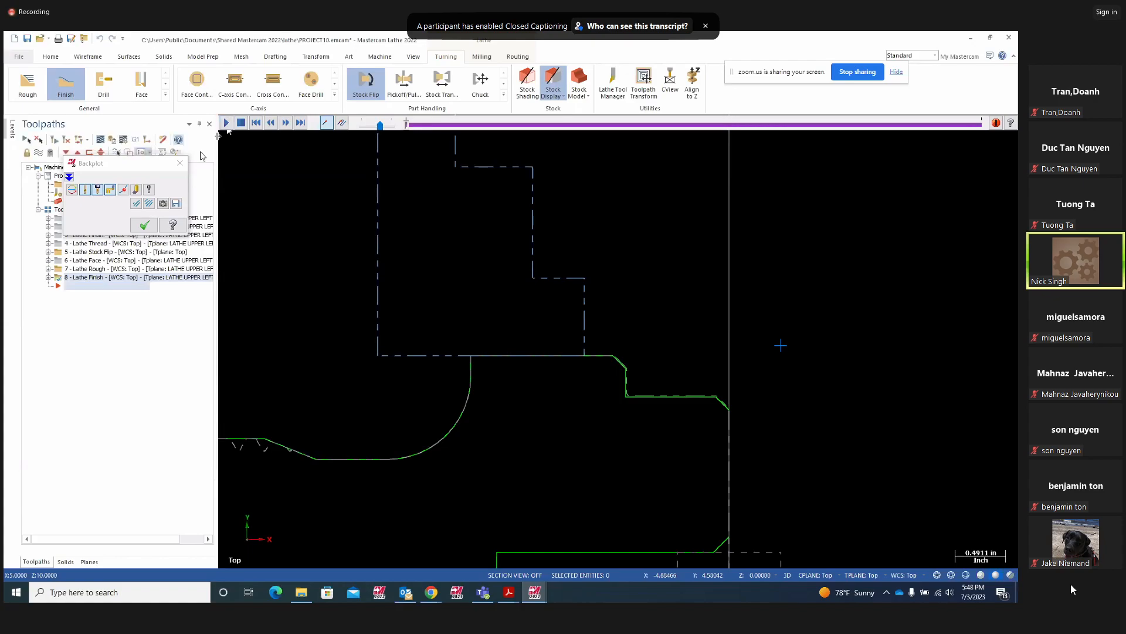
click(146, 226)
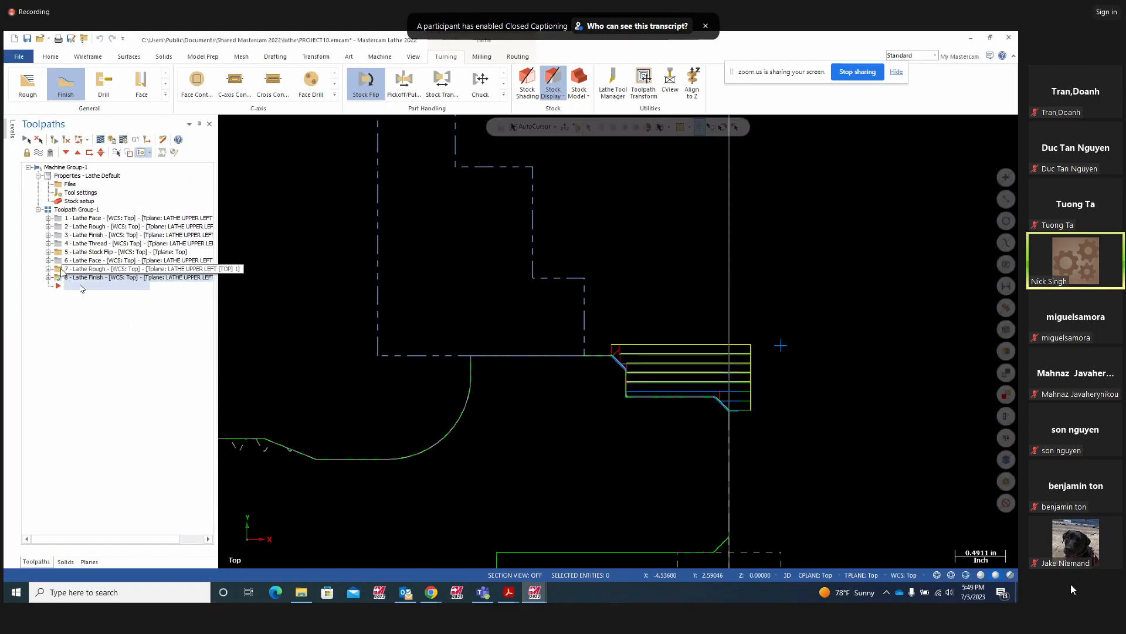
click(61, 269)
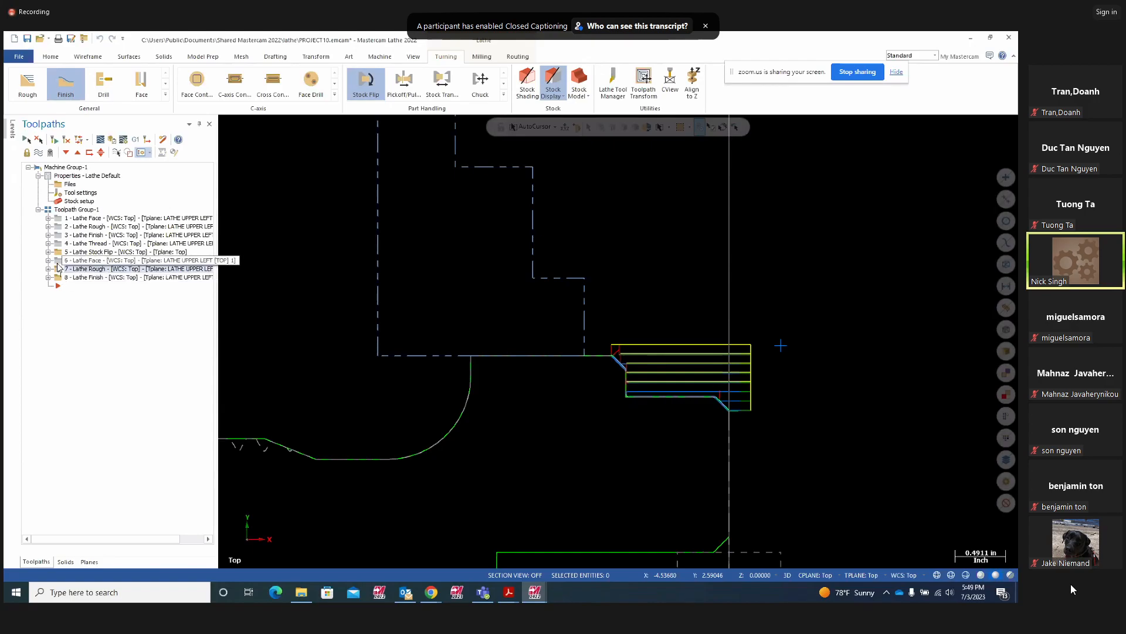
click(58, 263)
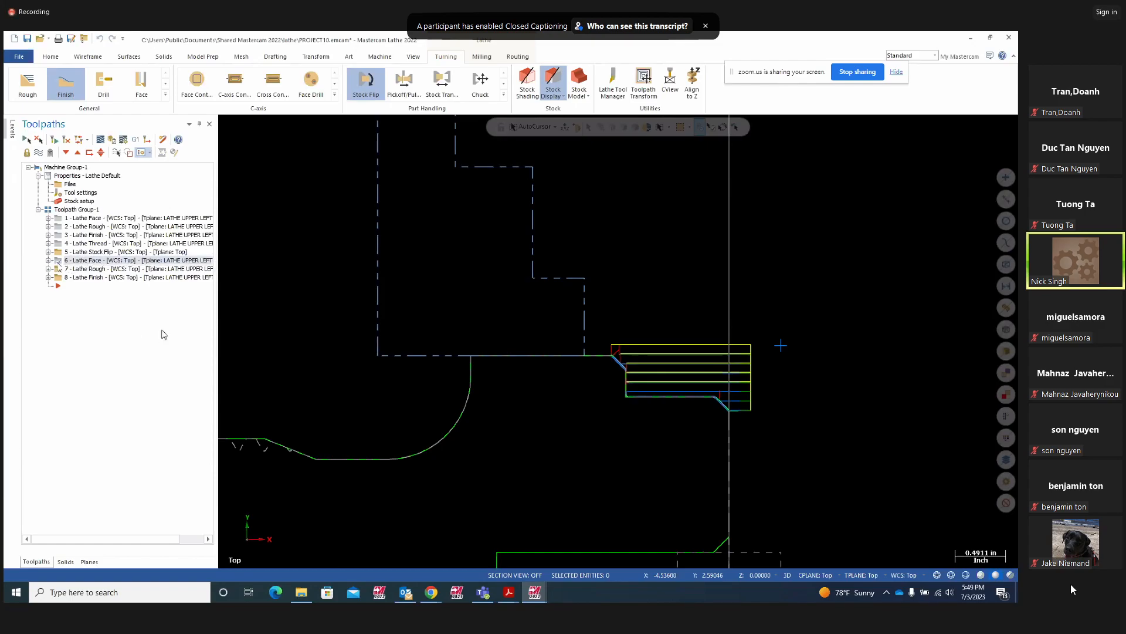
ctrl+click(62, 269)
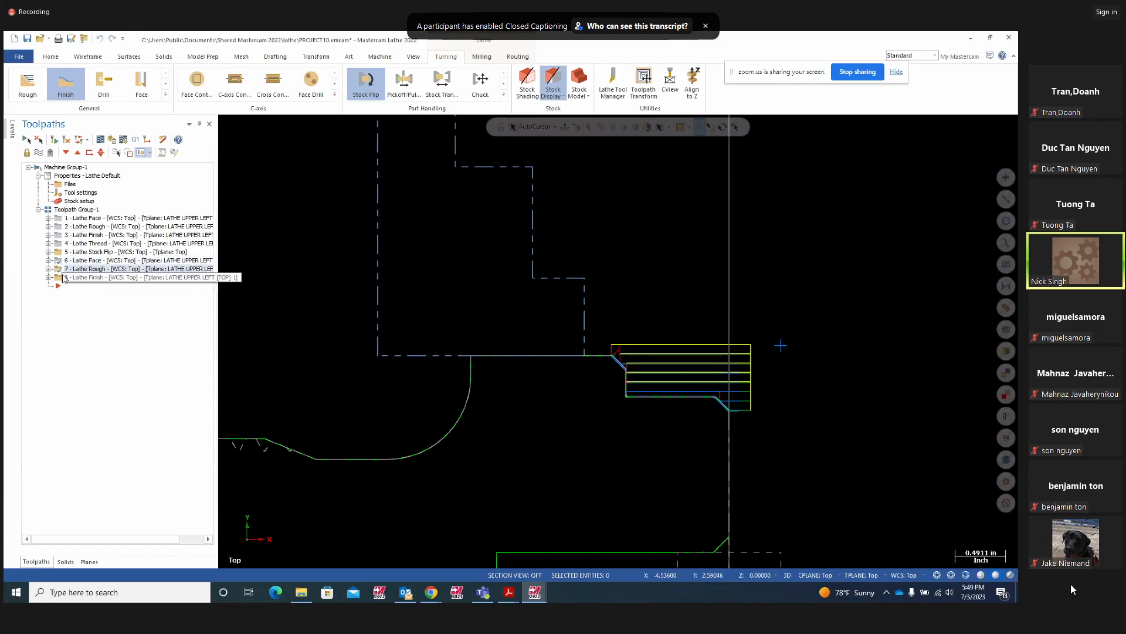
ctrl+click(64, 278)
click(99, 141)
scroll(768, 284, down, 1)
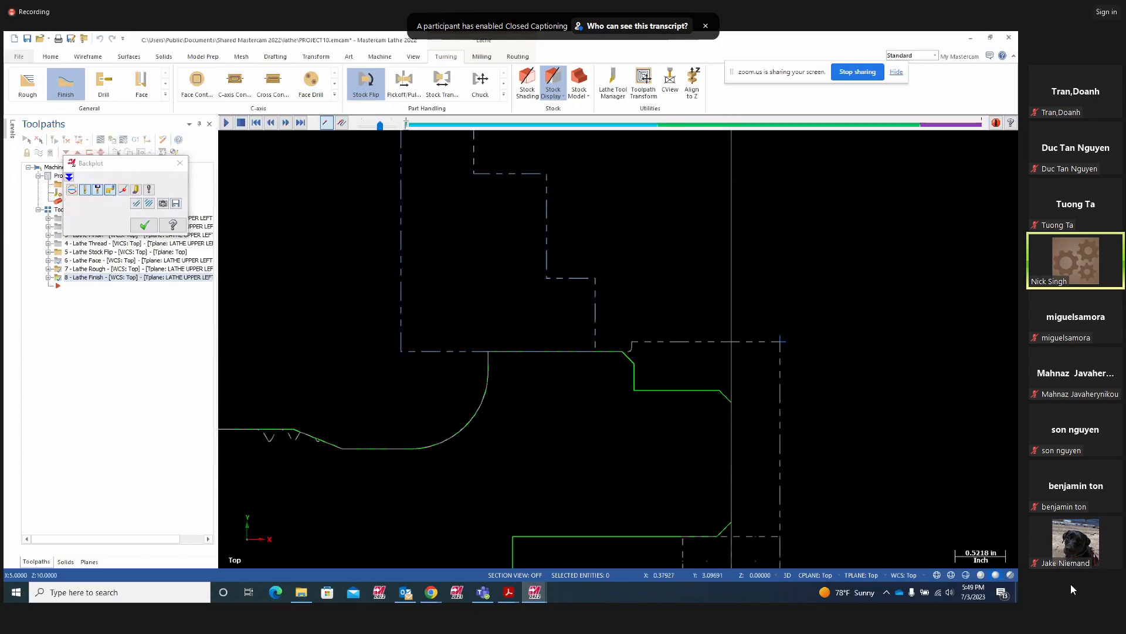
click(226, 126)
scroll(299, 218, down, 1)
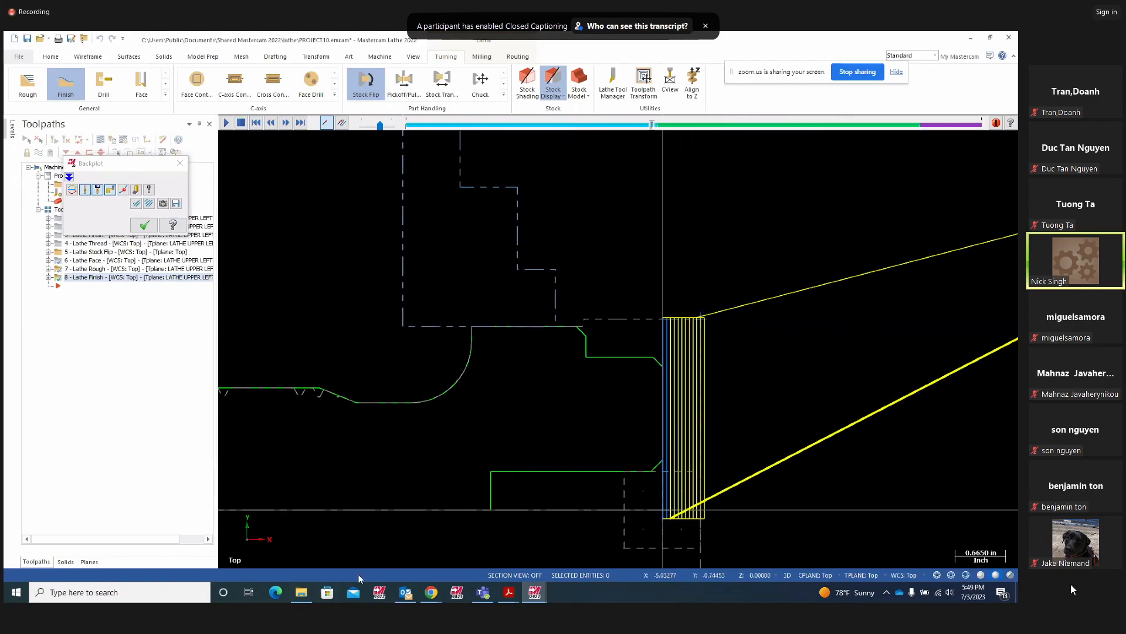
Switch to the Zoom meeting in Chrome, pause its recording and mute the microphone
mouse_move(434, 594)
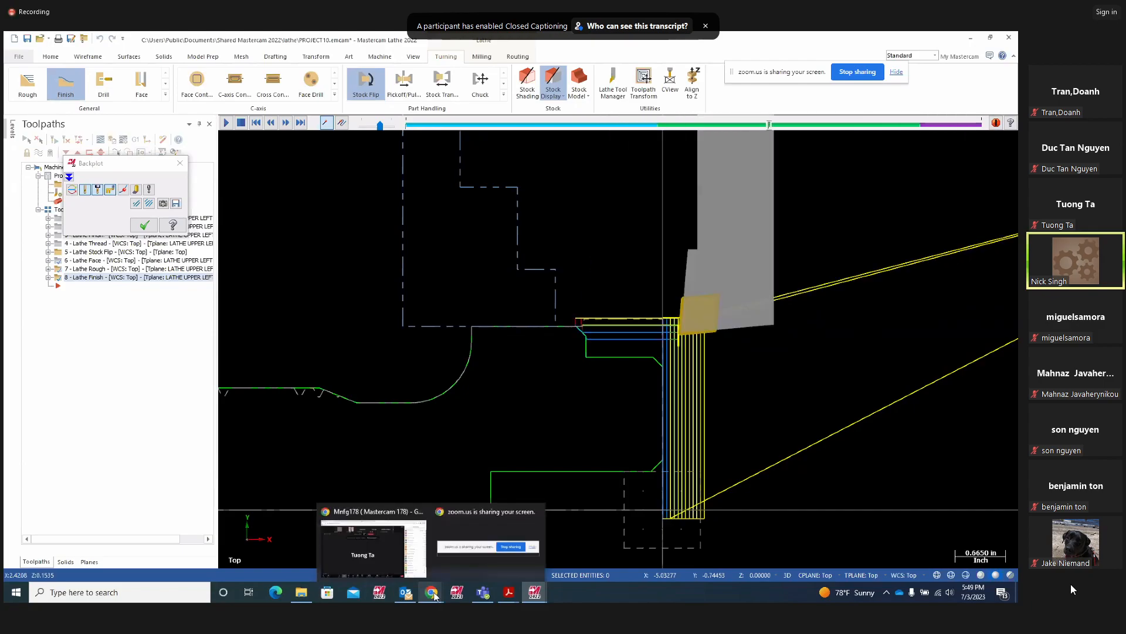
click(345, 551)
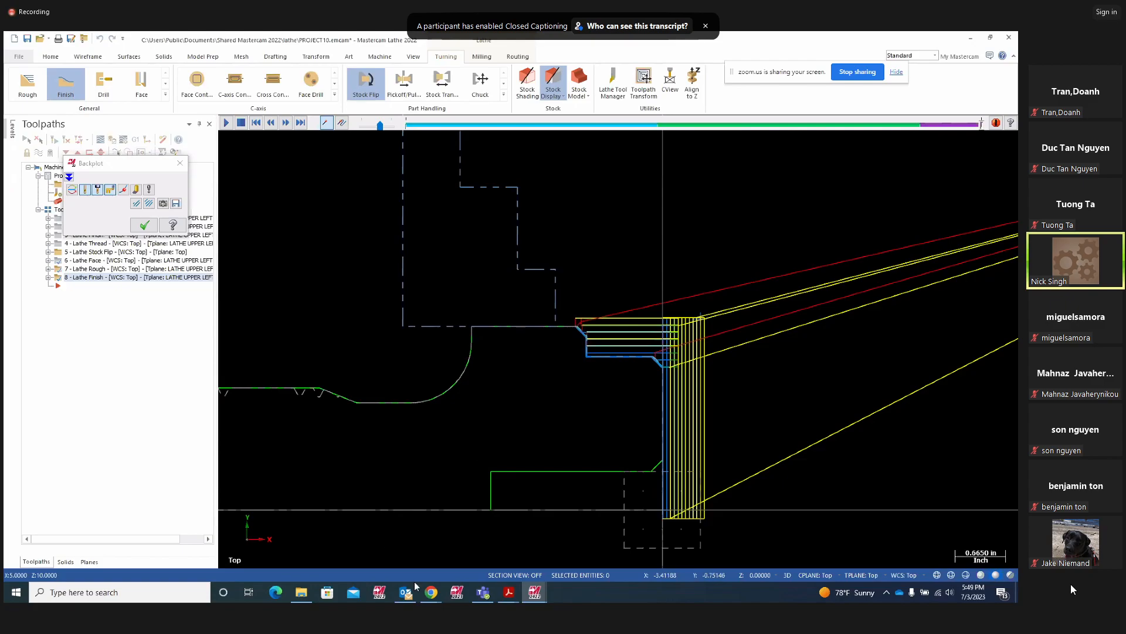
mouse_move(432, 594)
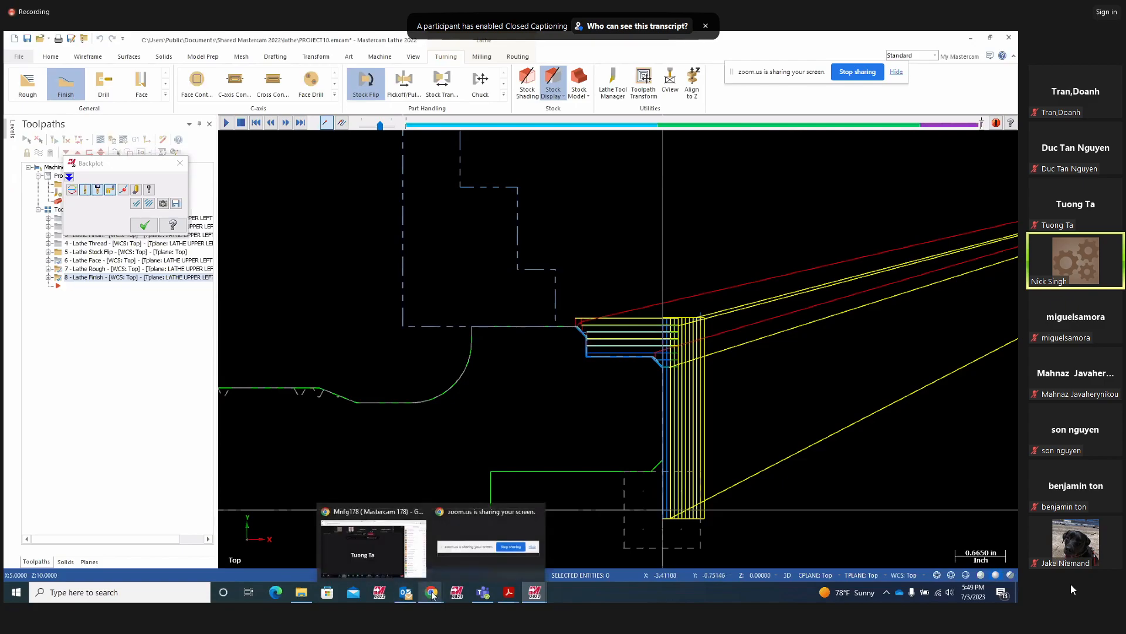
click(385, 563)
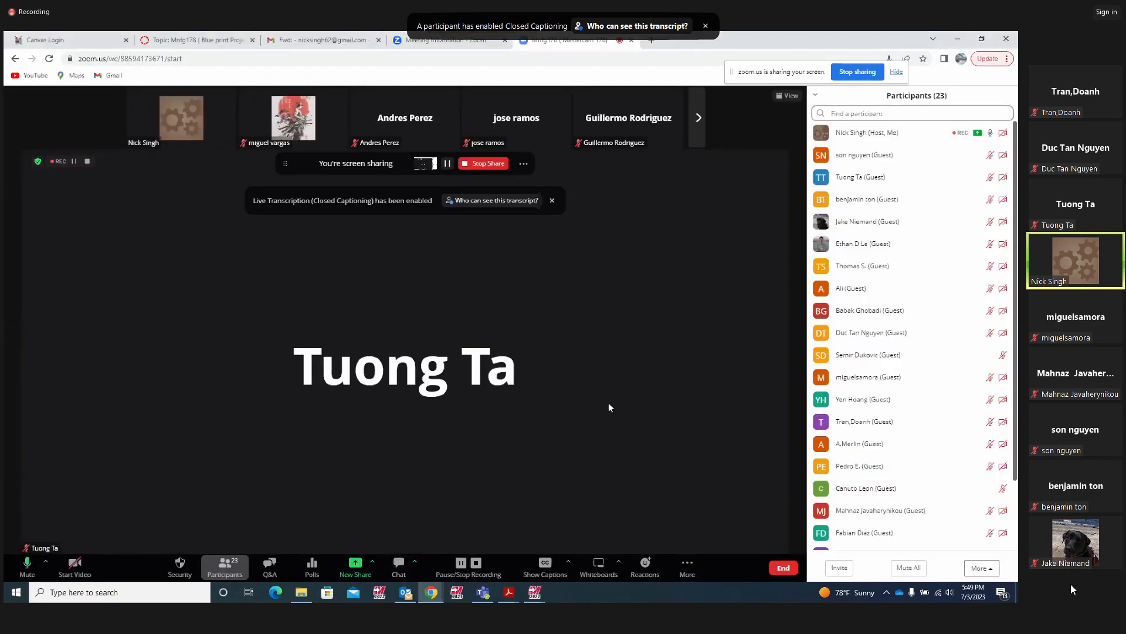
click(74, 162)
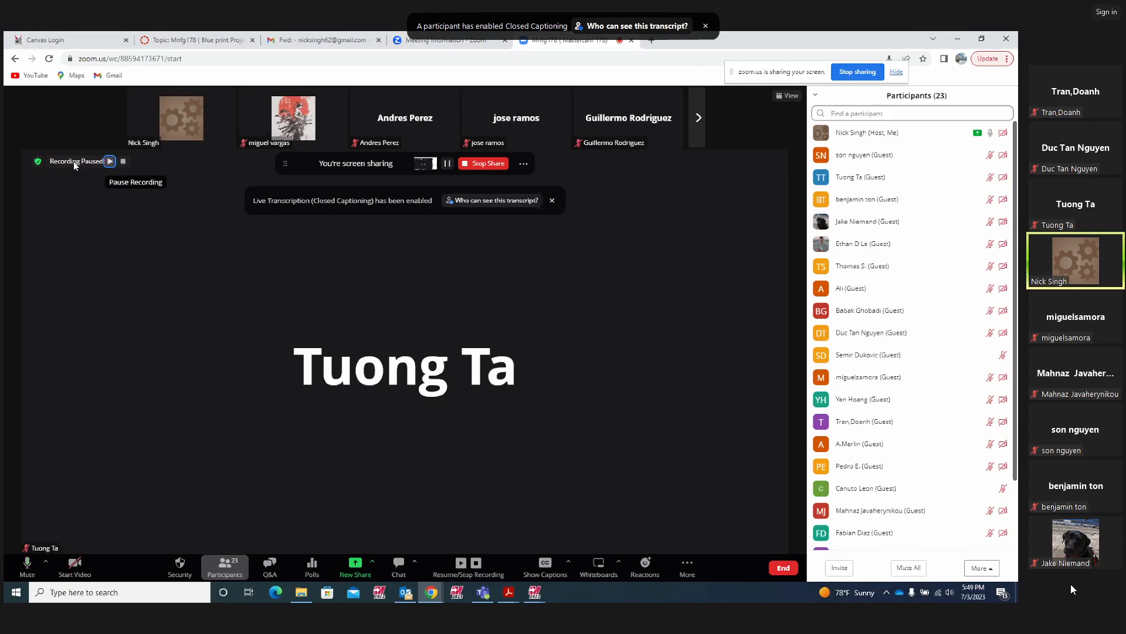
click(32, 561)
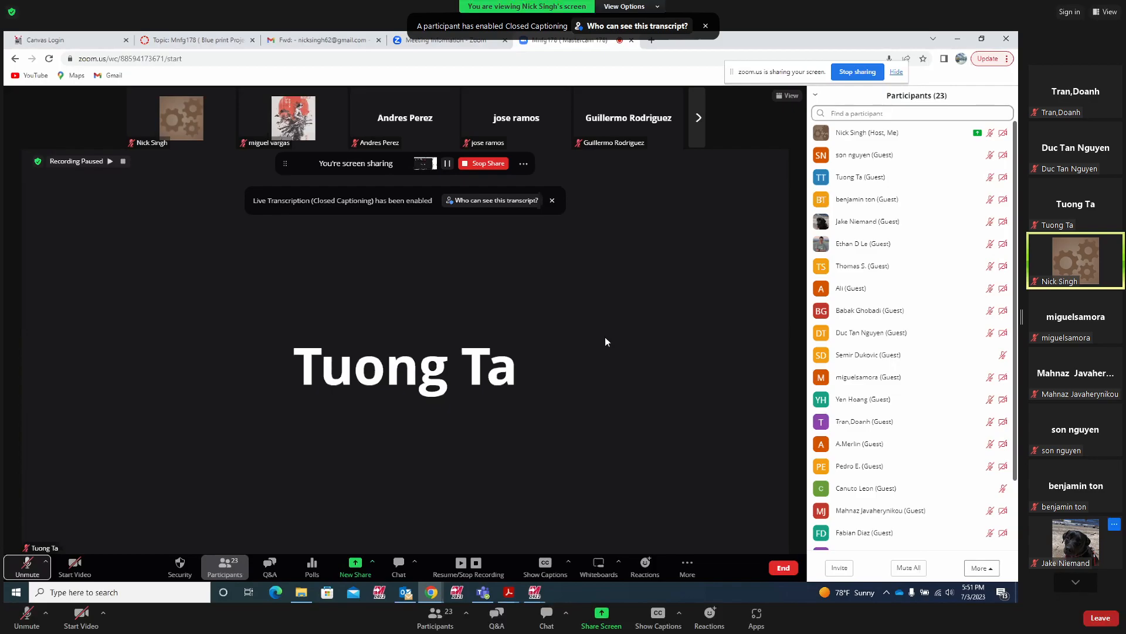
Look through the meeting's participant thumbnails and resume the paused recording
click(1077, 583)
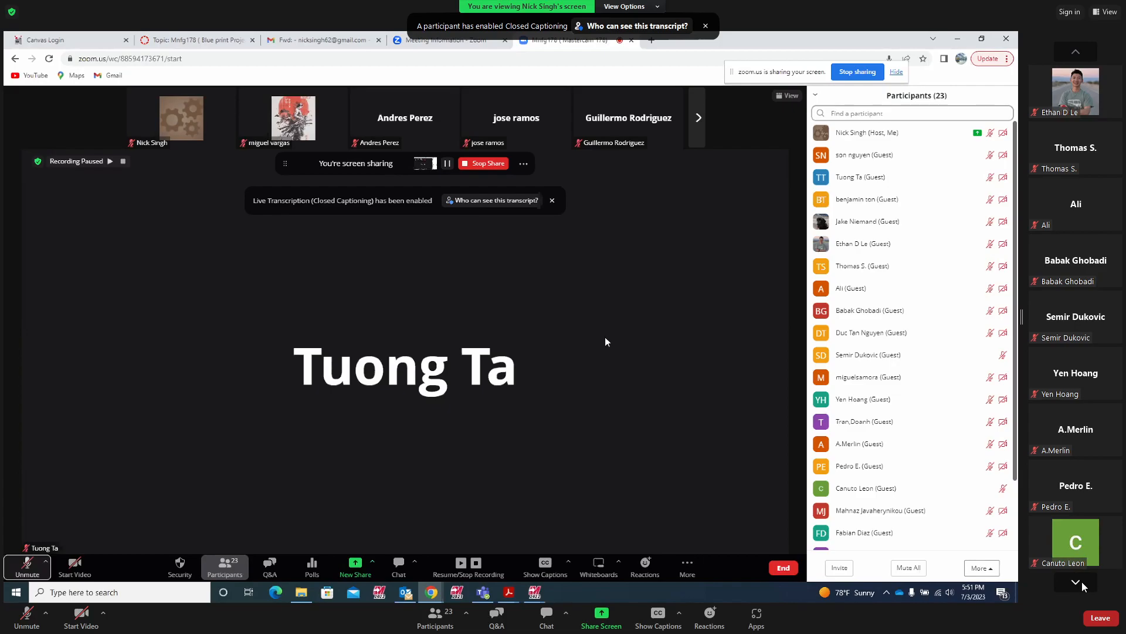
click(1081, 585)
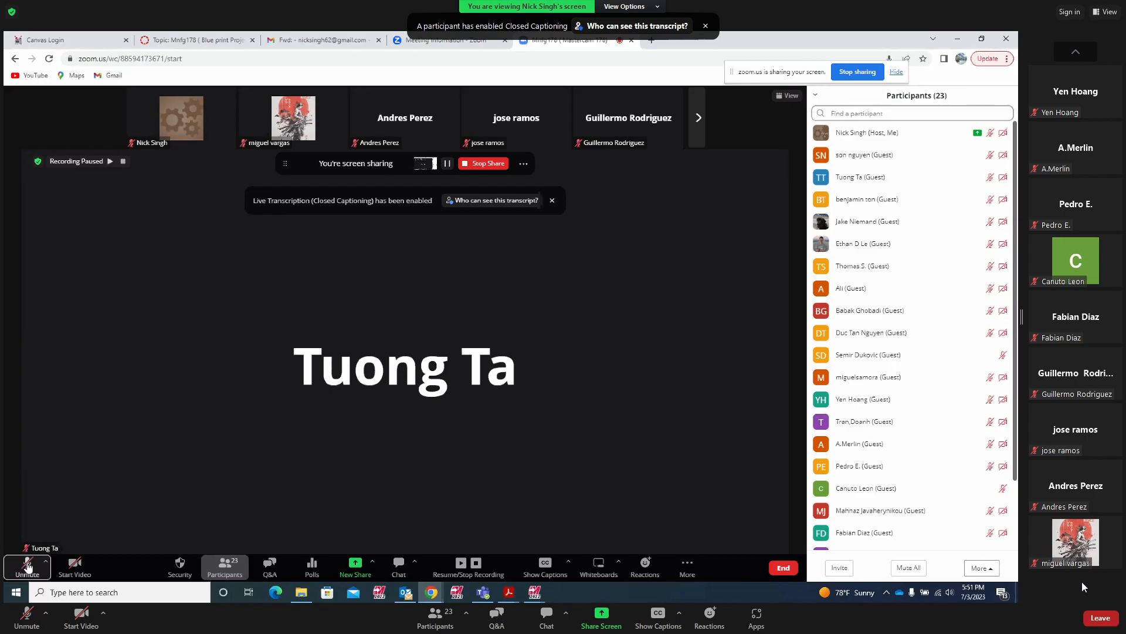
click(1084, 52)
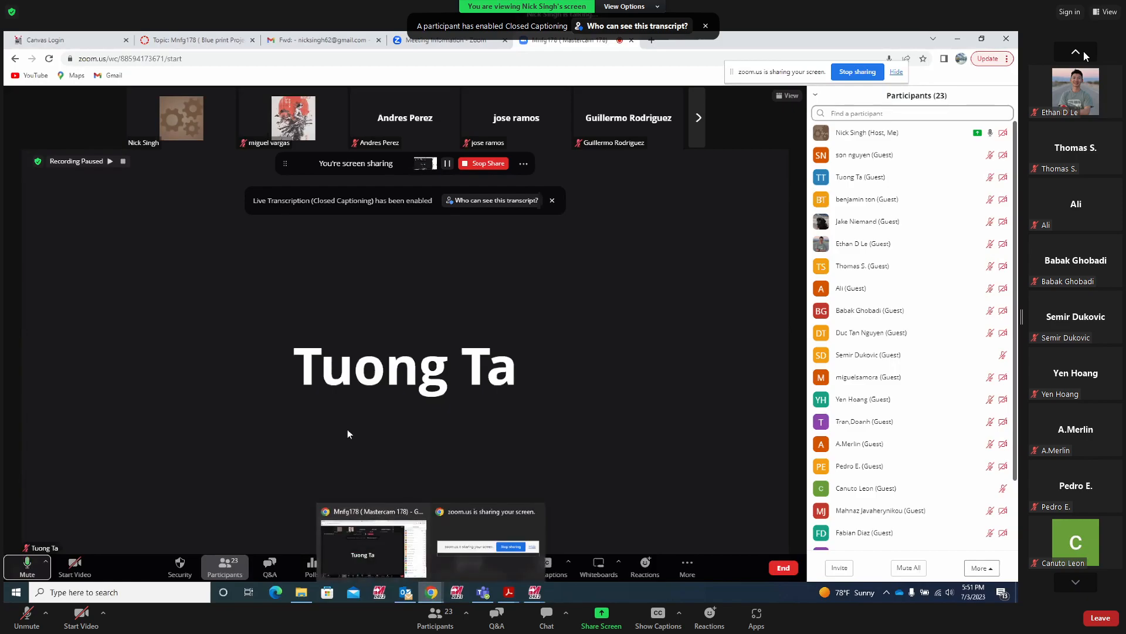
click(111, 161)
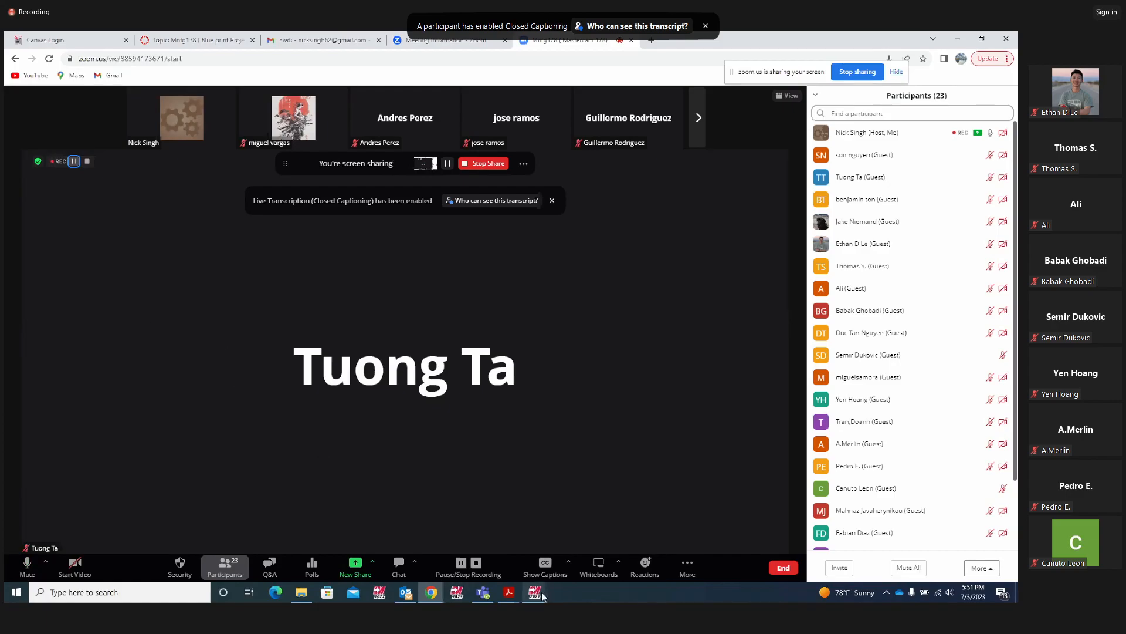
Switch back to Mastercam and close the backplot of the second-side operations
mouse_move(534, 592)
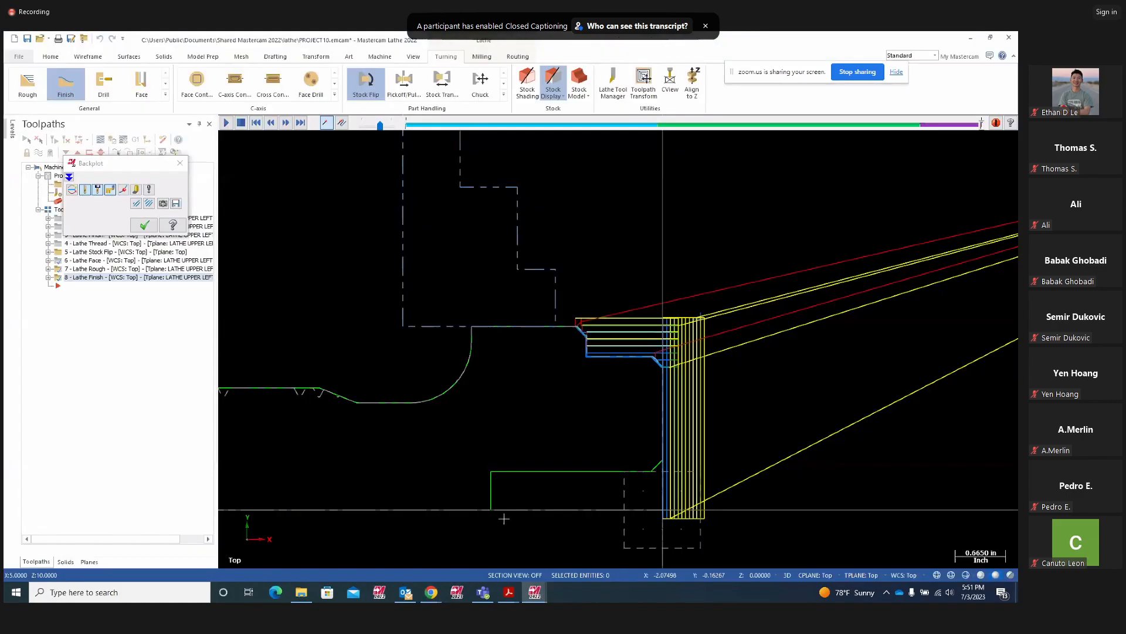
click(503, 540)
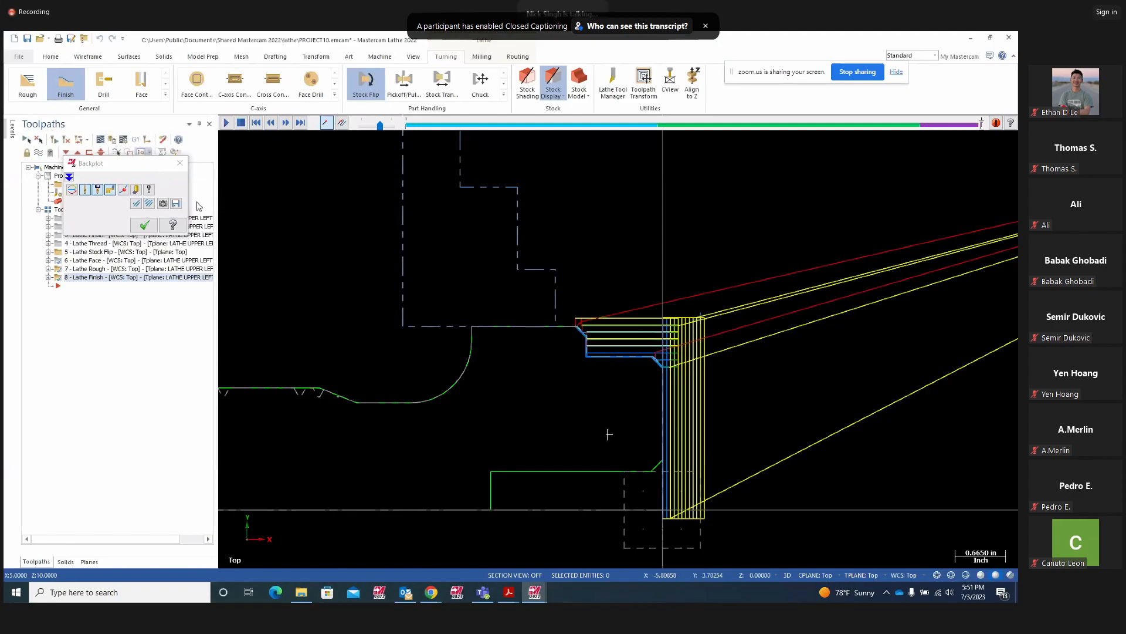
click(144, 224)
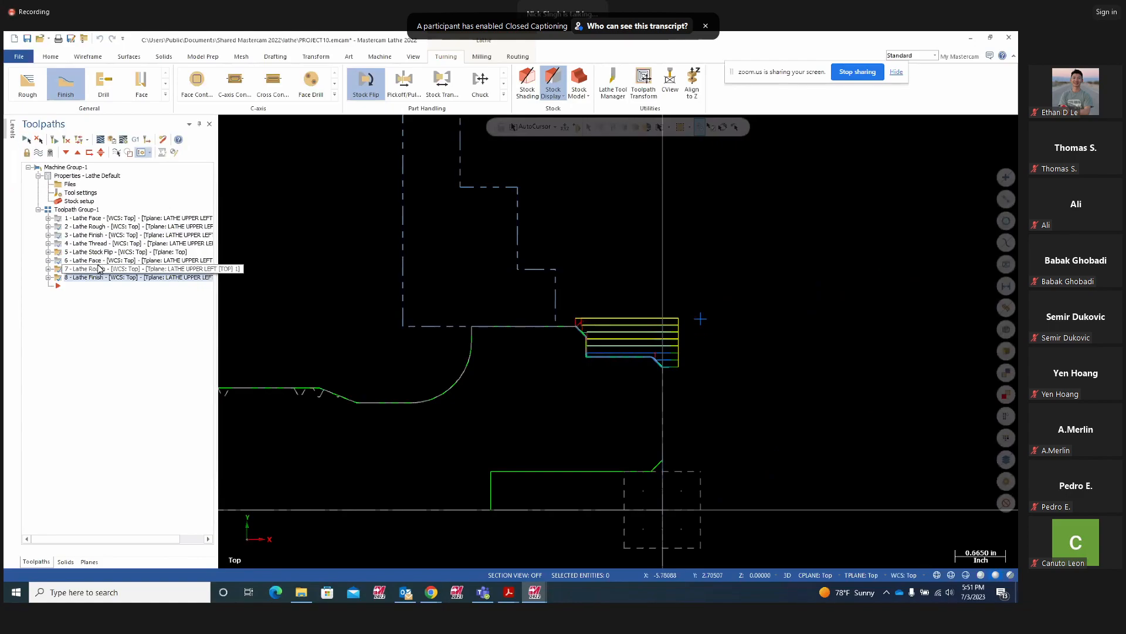
Verify all operations in the solid simulation, playing the first side's face, rough, finish and thread cuts up to the stock flip
click(112, 140)
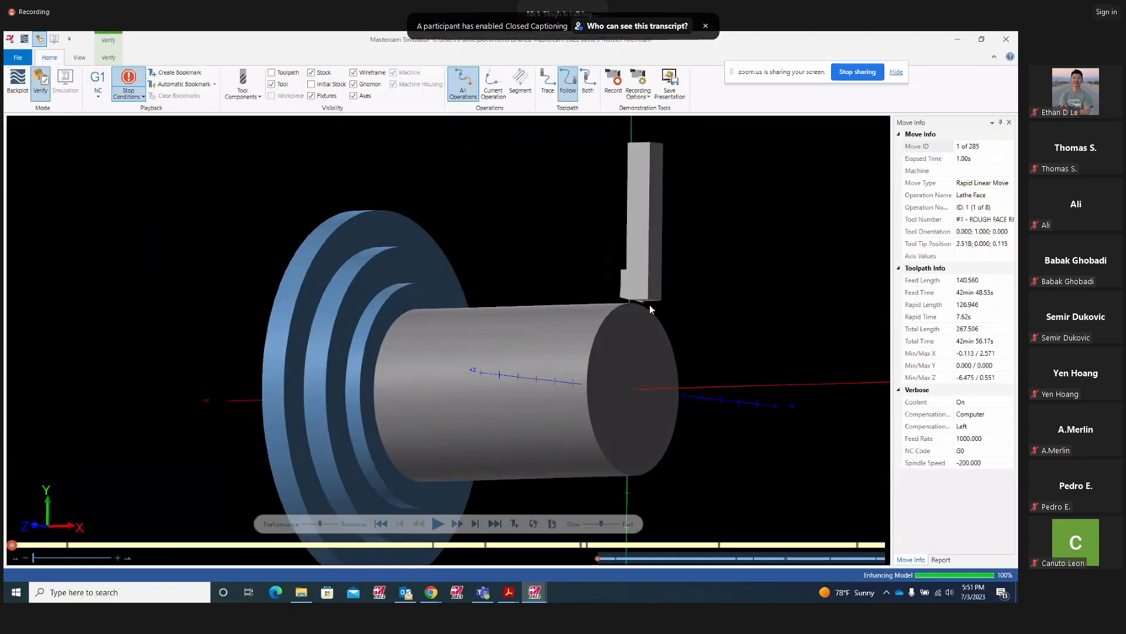
scroll(650, 309, down, 2)
click(438, 522)
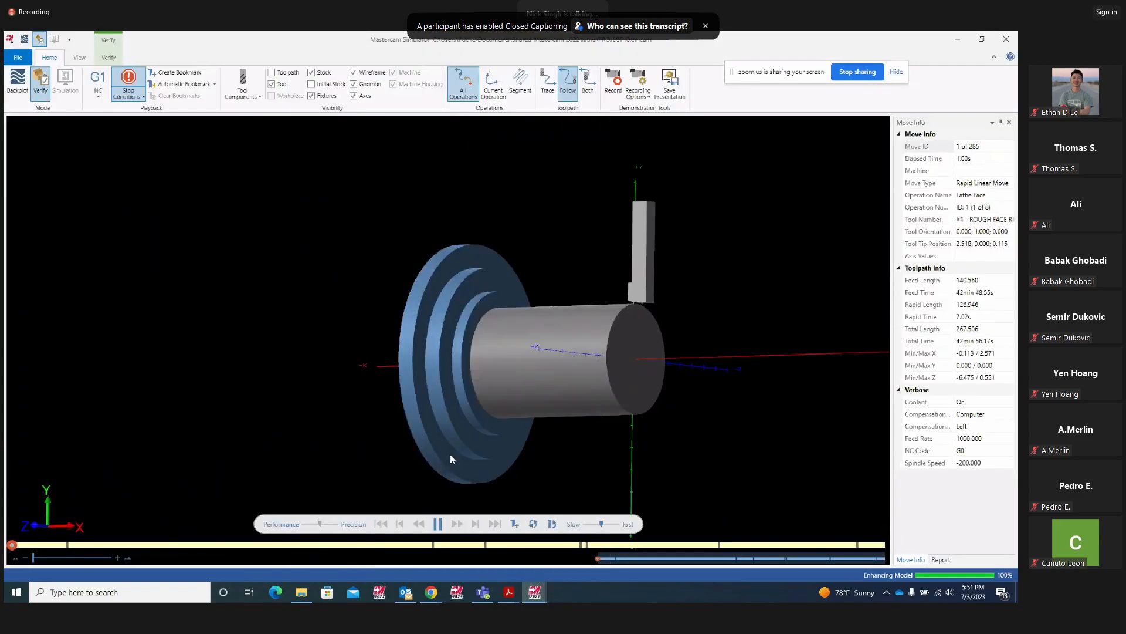
click(437, 523)
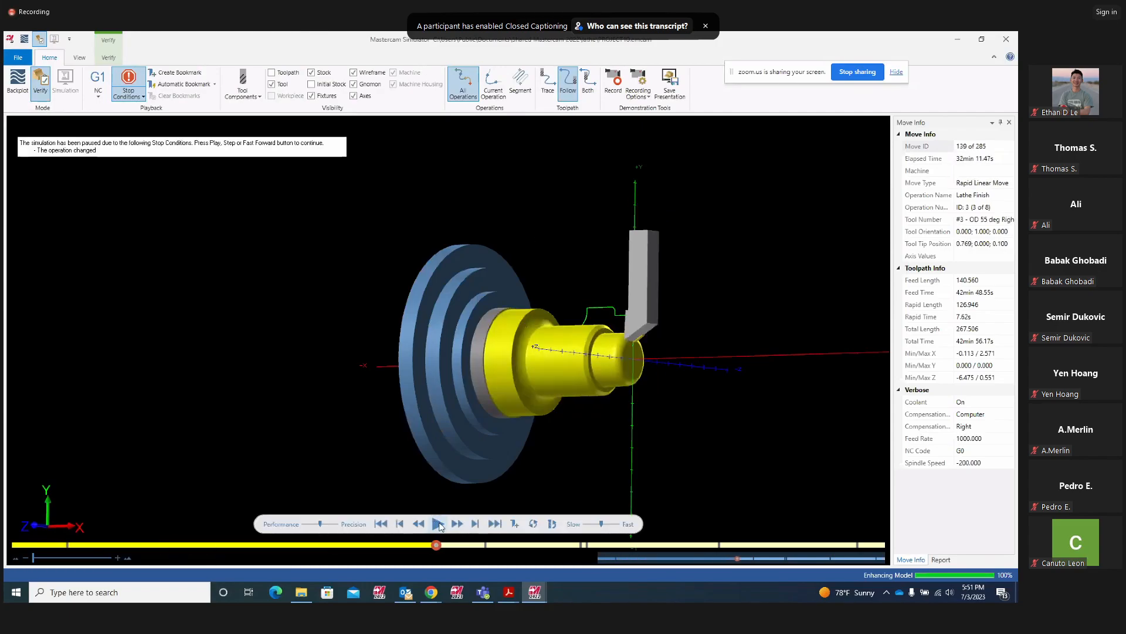
click(438, 524)
click(438, 523)
middle_drag(540, 453, 476, 405)
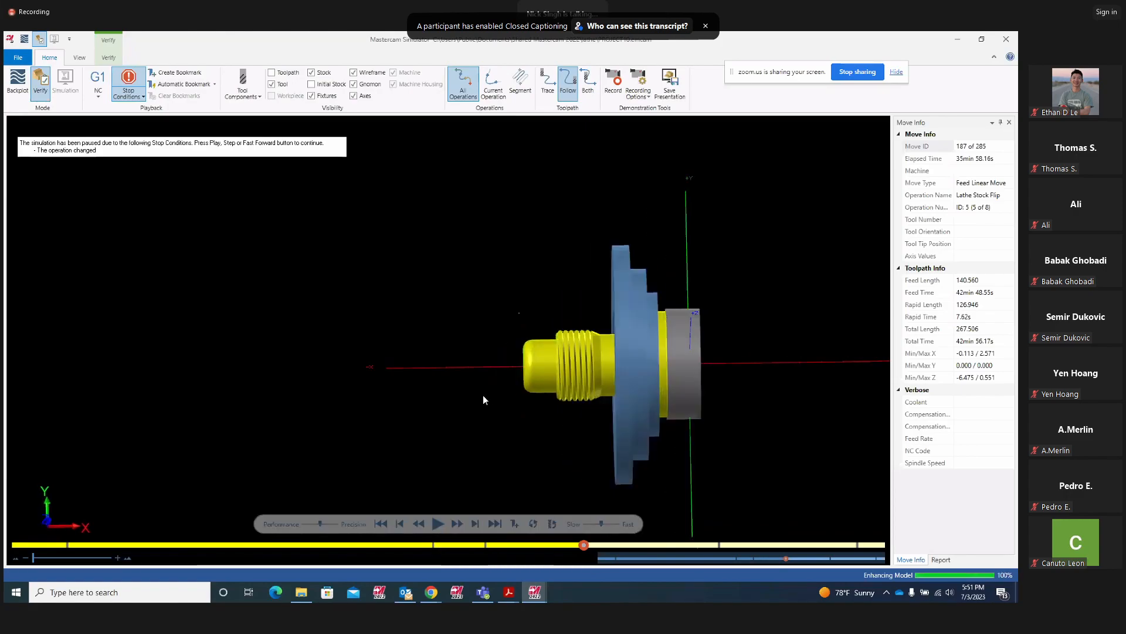
Play the verification through the second side's face, rough and finish operations, and inspect the machined end face and shoulder
click(437, 524)
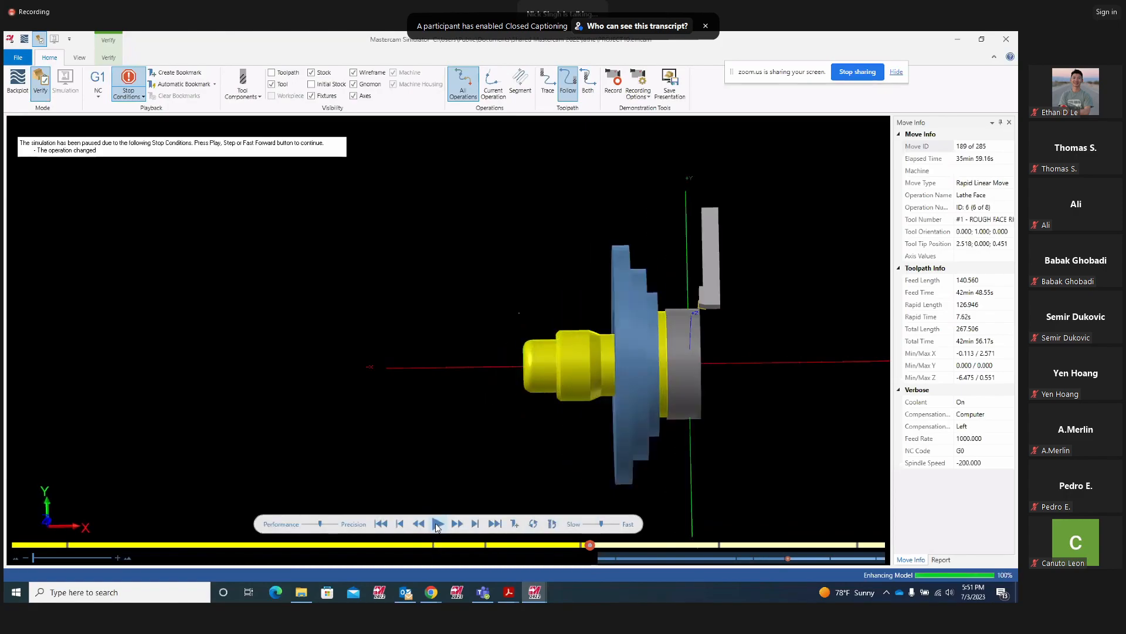
middle_drag(618, 411, 600, 406)
click(438, 524)
middle_drag(472, 433, 482, 438)
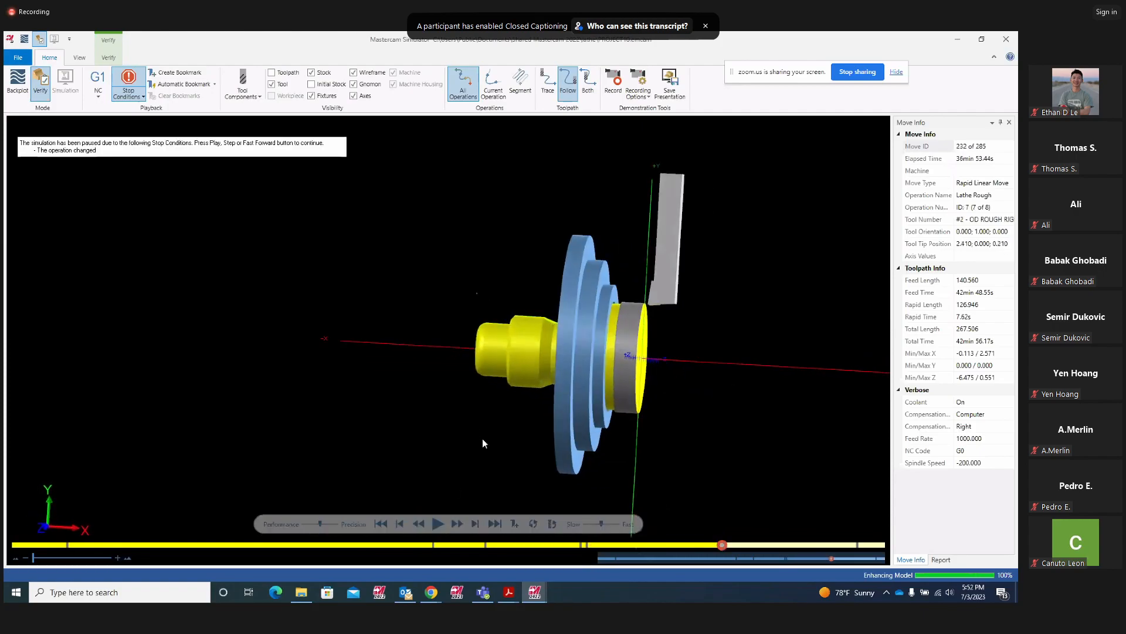
click(437, 524)
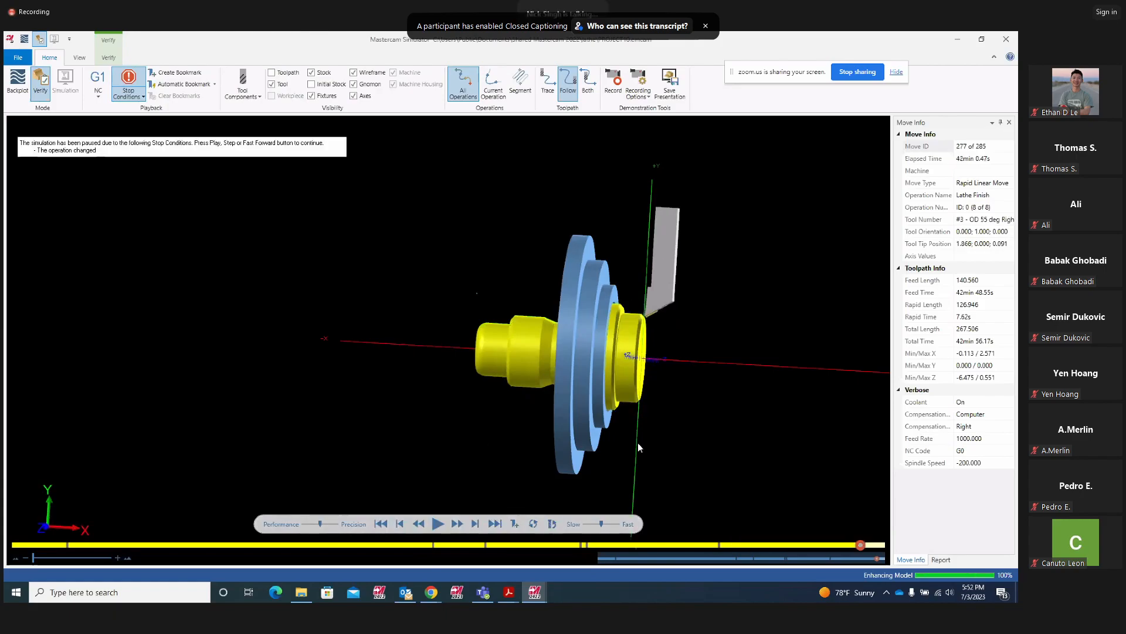
scroll(639, 439, up, 2)
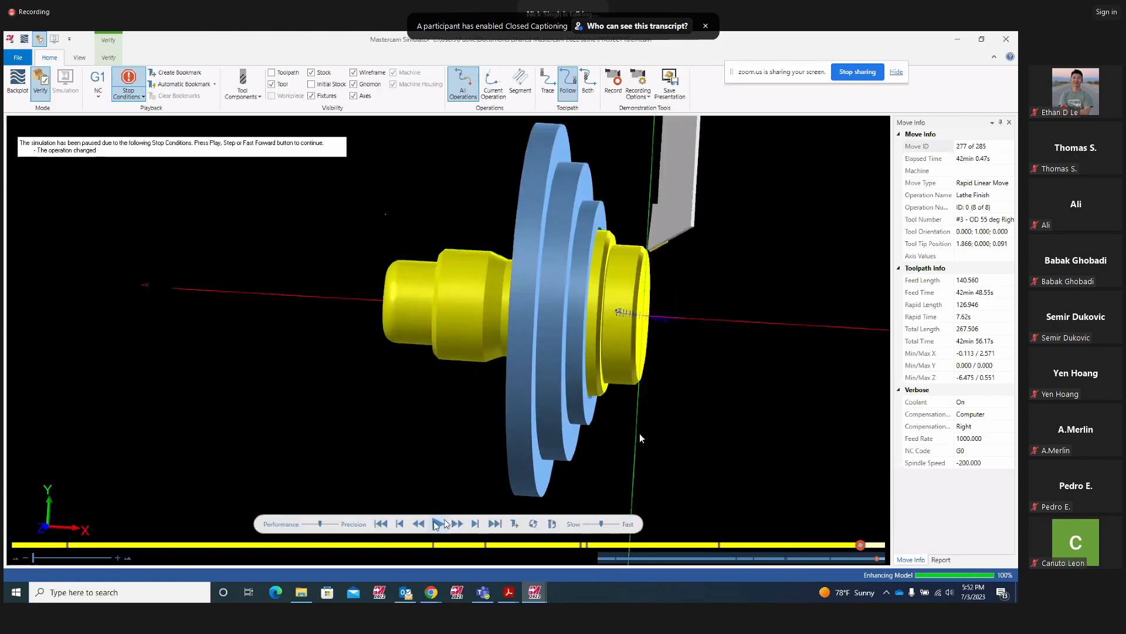
click(437, 524)
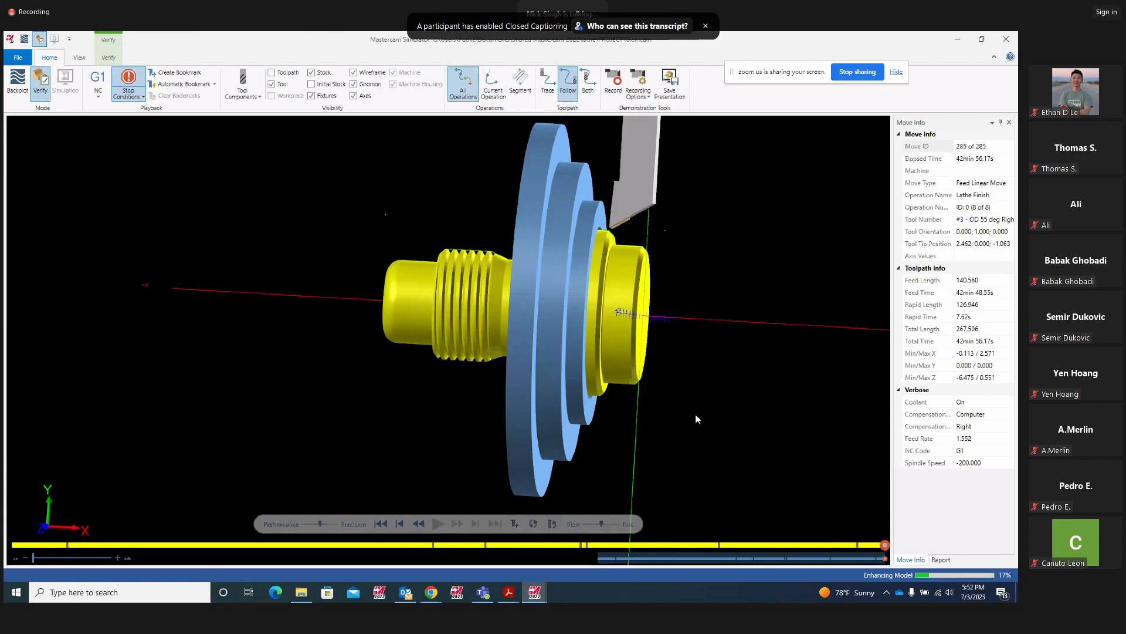
mouse_move(696, 403)
middle_down()
mouse_move(691, 378)
mouse_move(672, 397)
mouse_move(677, 409)
middle_up()
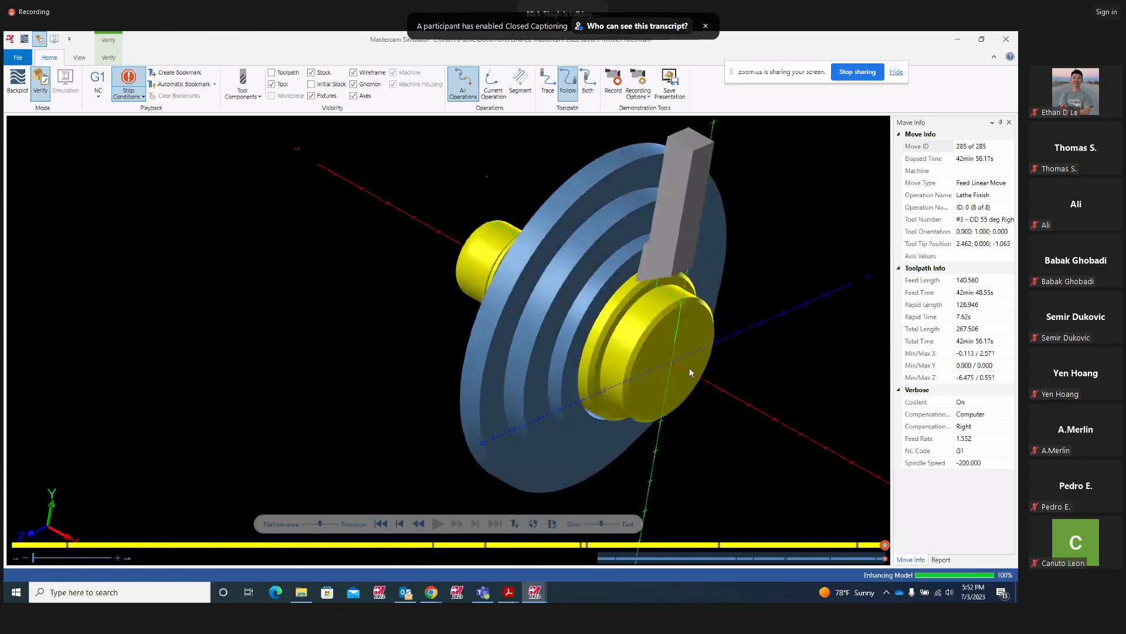
Close the toolpath simulation and return the lathe part to the Top view
click(1007, 40)
right_click(495, 327)
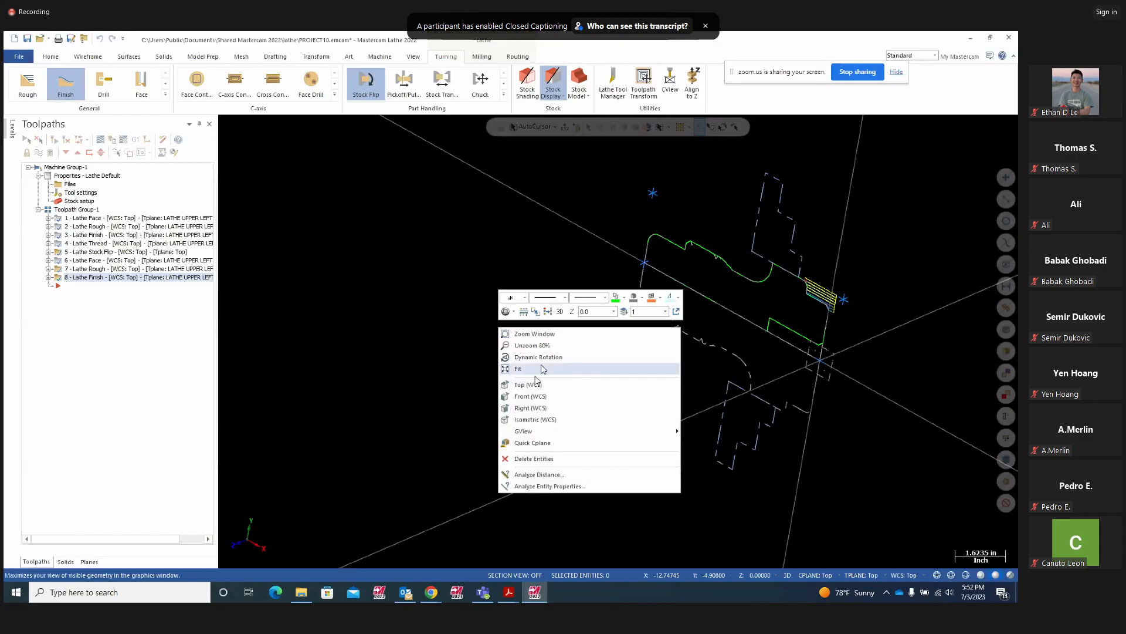
click(526, 385)
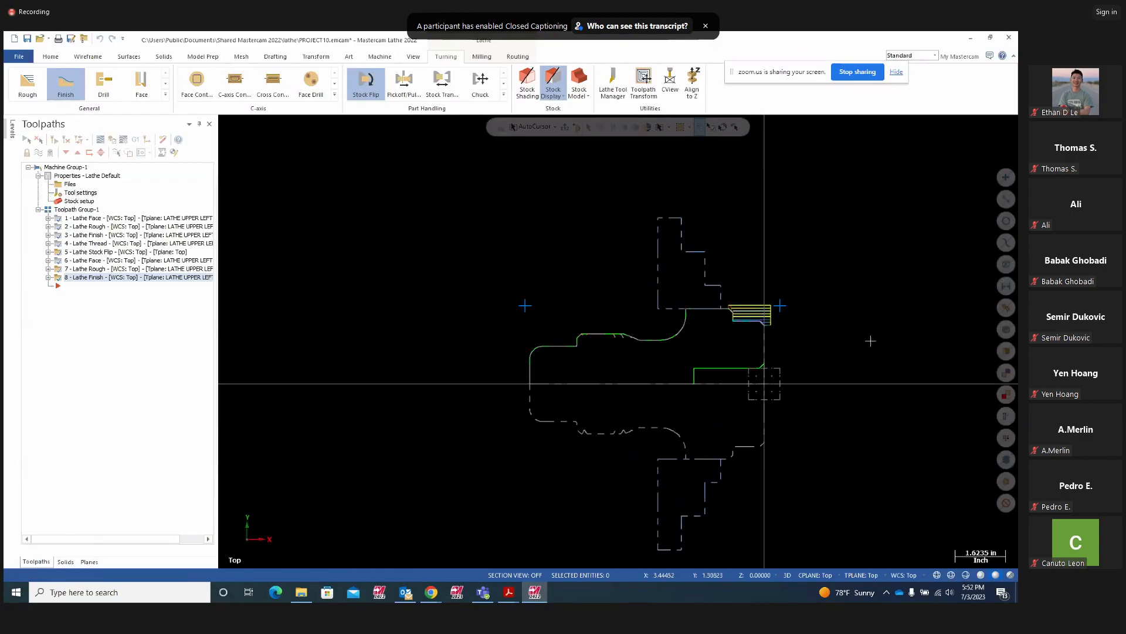
scroll(827, 322, up, 2)
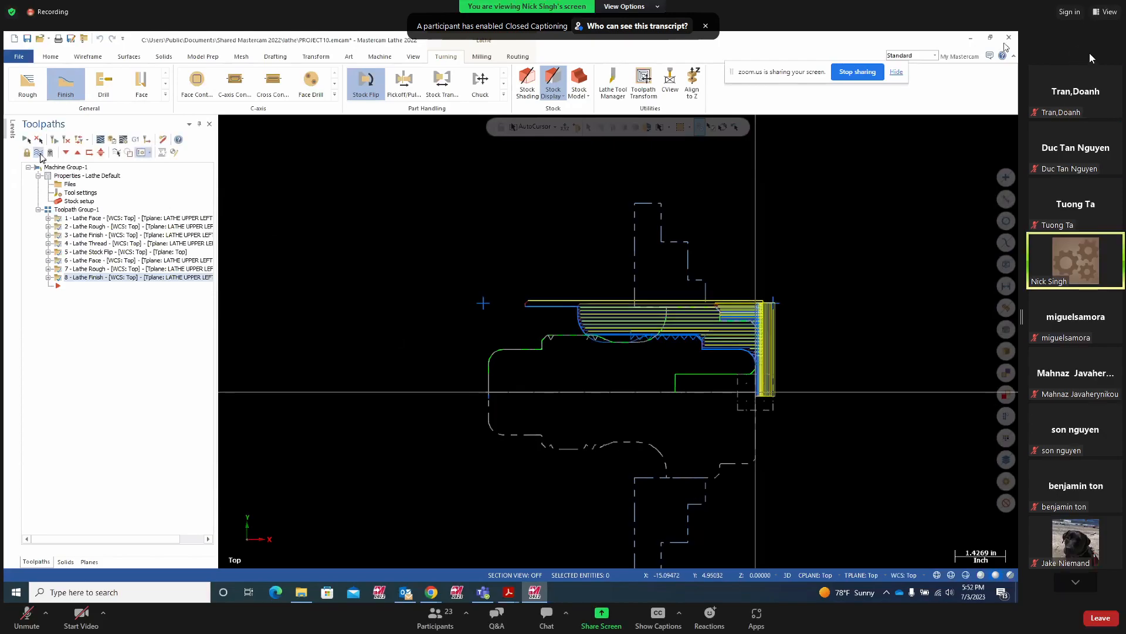
click(1074, 583)
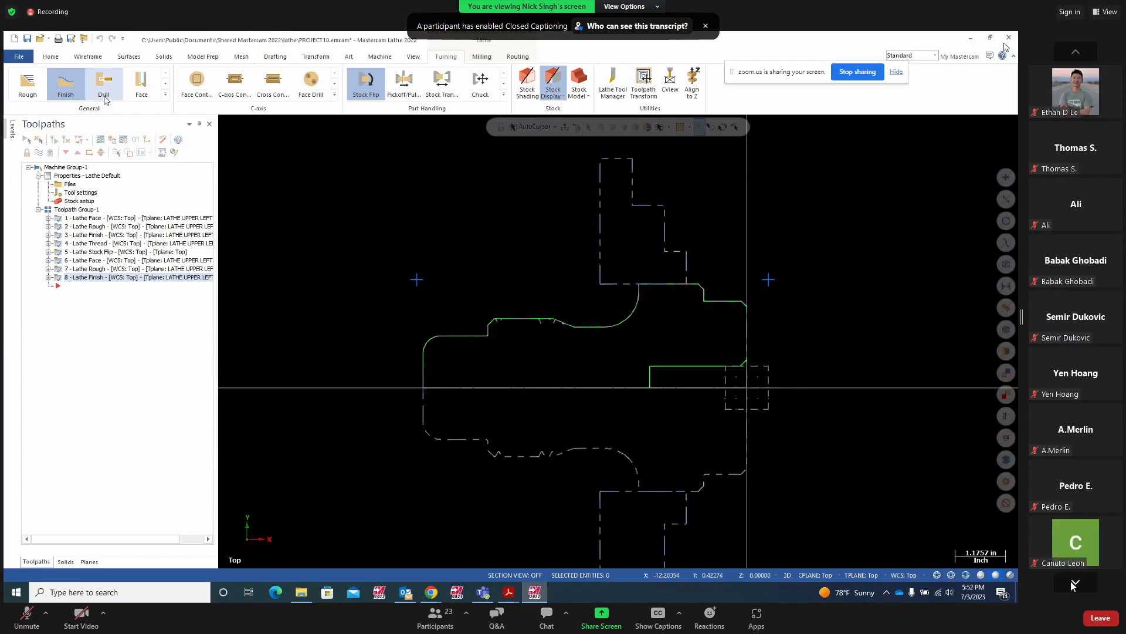
click(1072, 583)
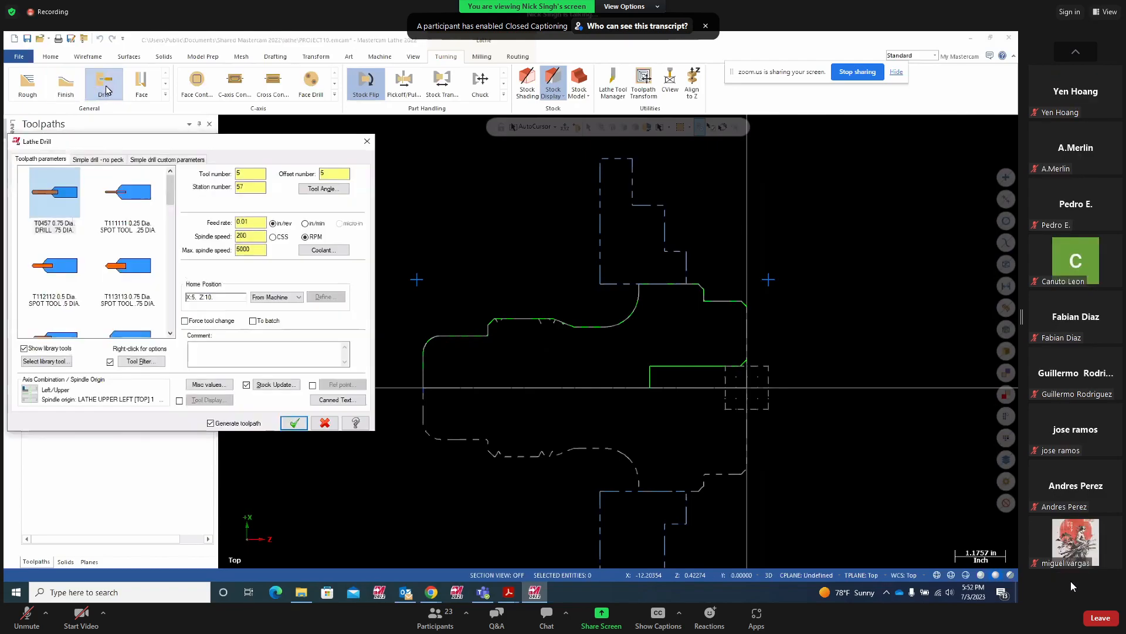
click(1089, 51)
click(1088, 51)
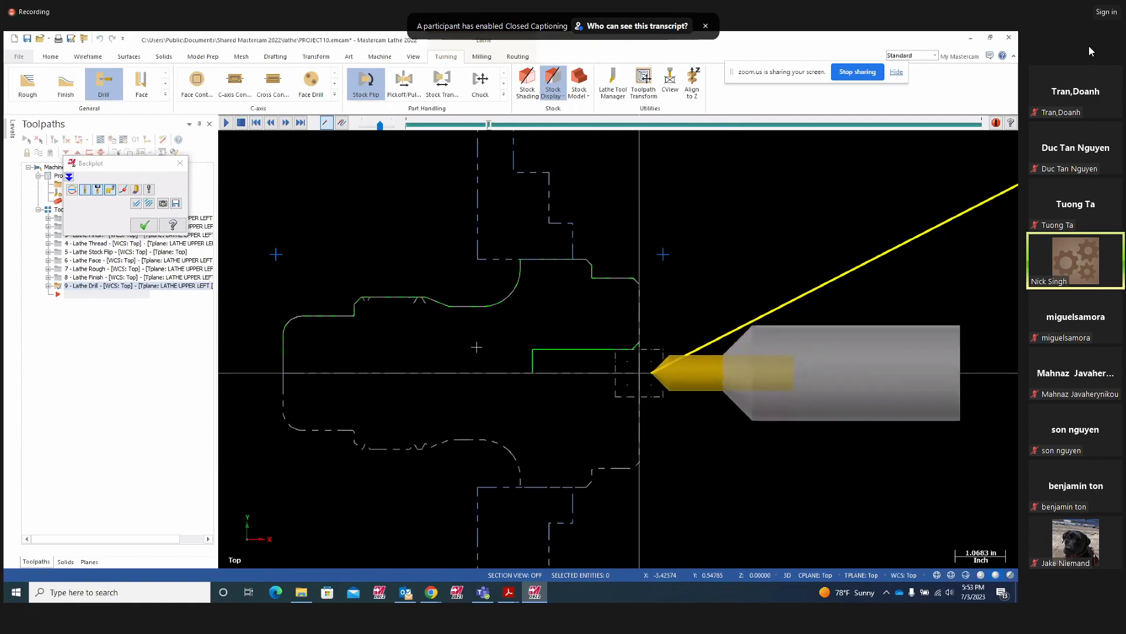
Close the spot drill backplot and consult the Project9.pdf part drawing for the hole to drill
click(145, 225)
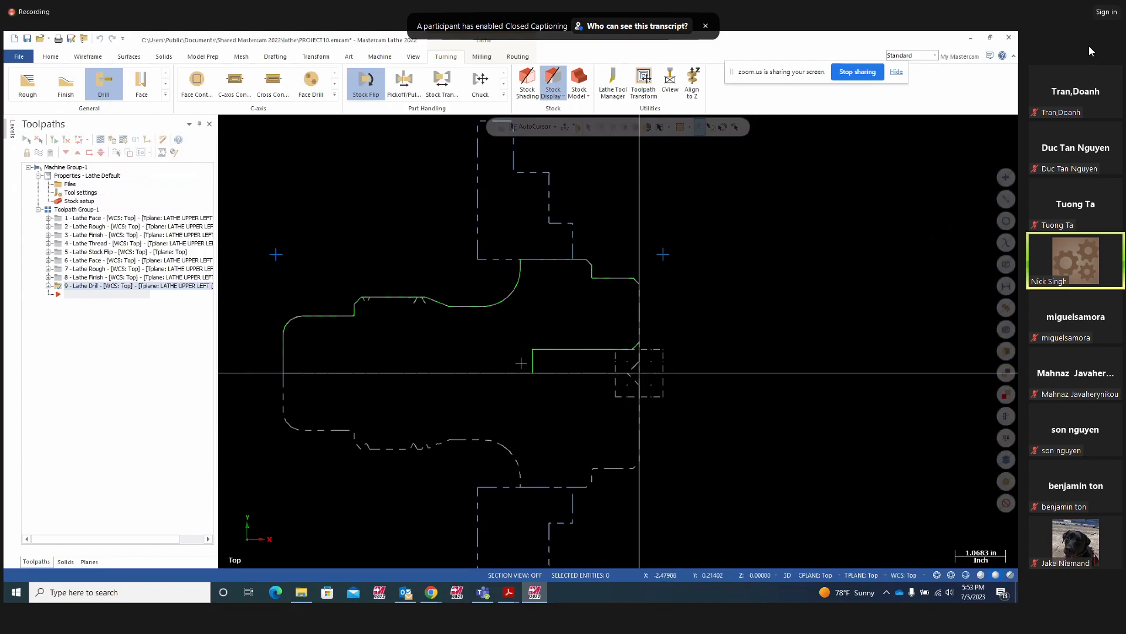
click(510, 592)
click(451, 549)
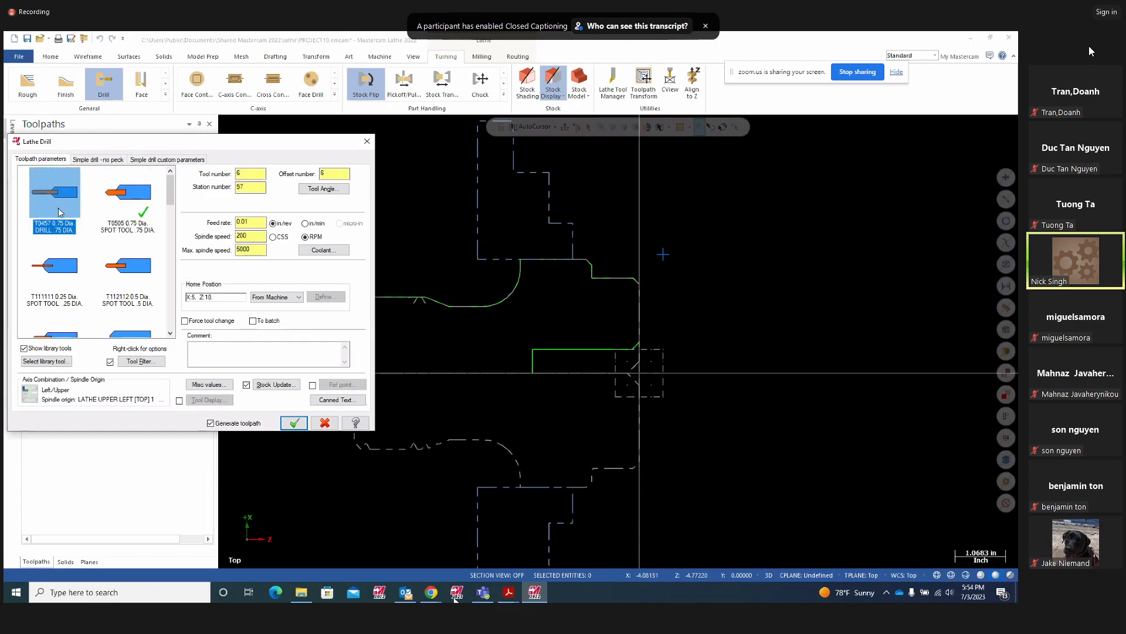
mouse_move(509, 593)
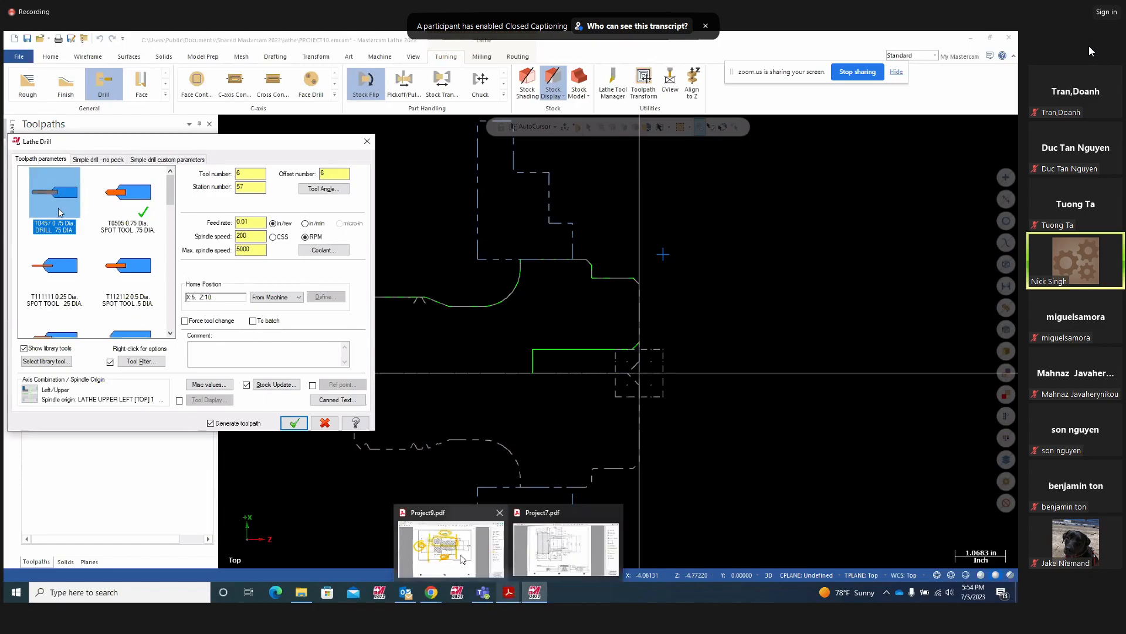
click(484, 562)
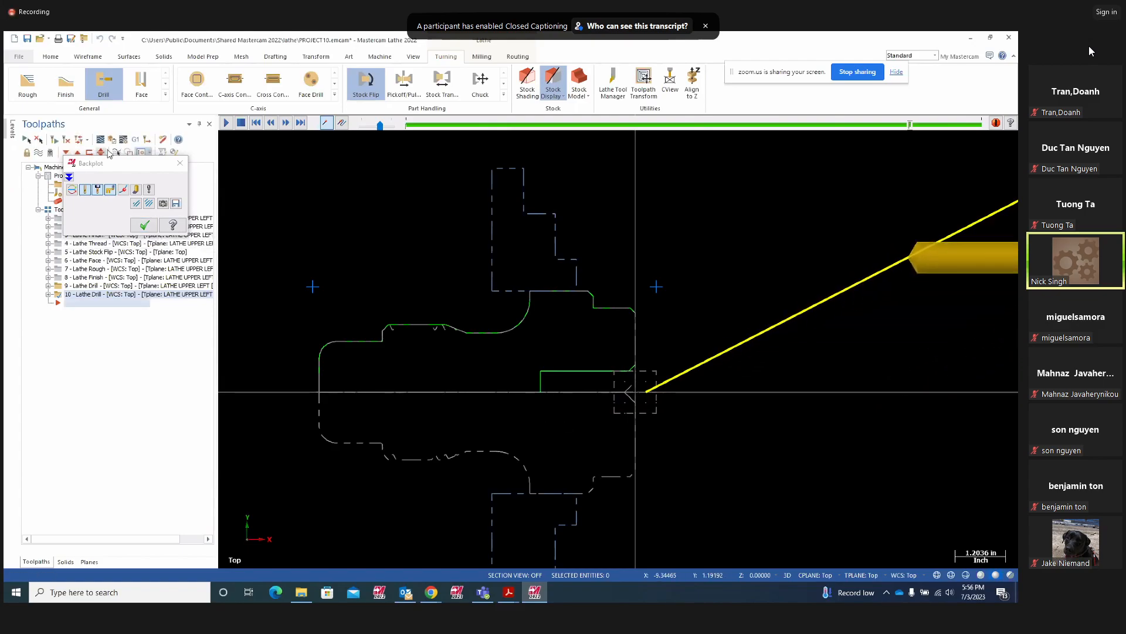
Close the backplot of the 0.75 diameter drill operation and examine the drilled stock outline
click(145, 226)
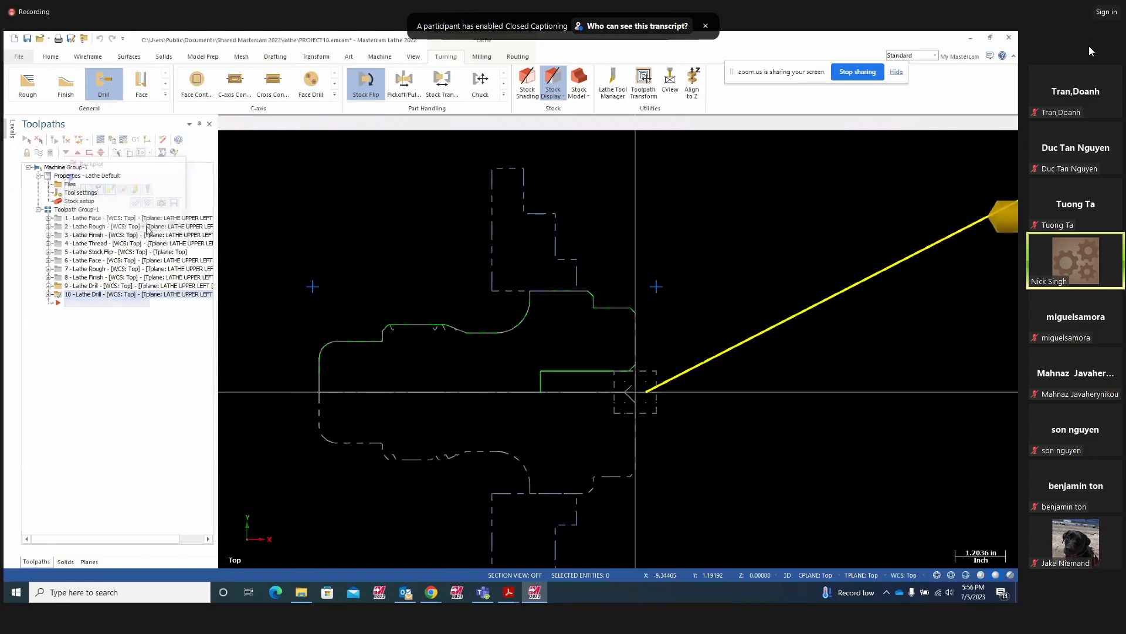
scroll(641, 364, up, 2)
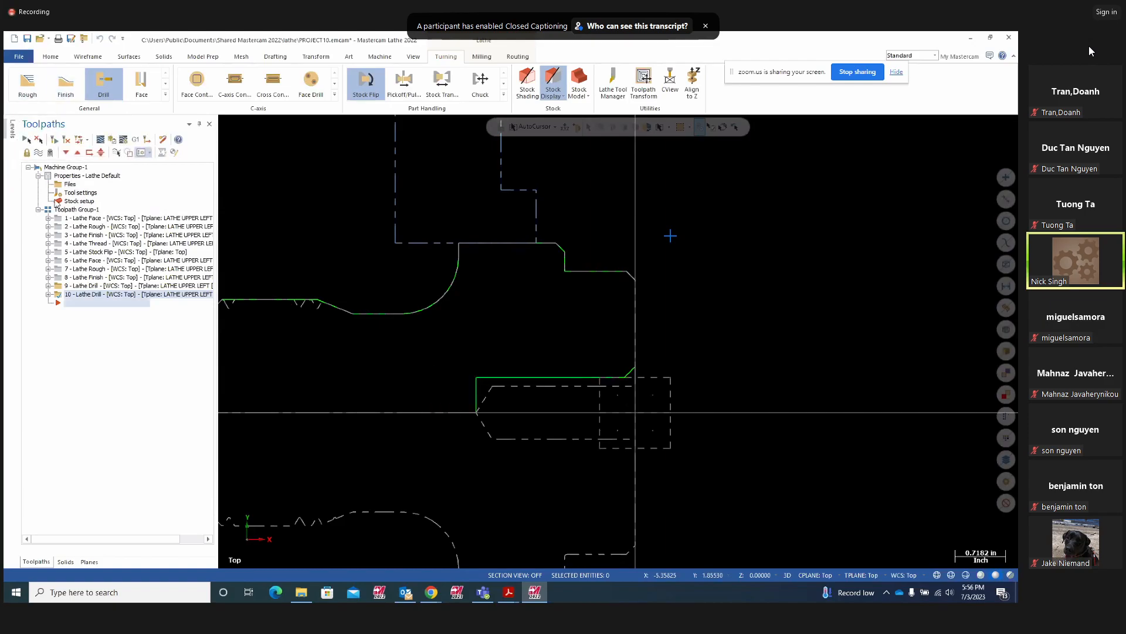
click(29, 88)
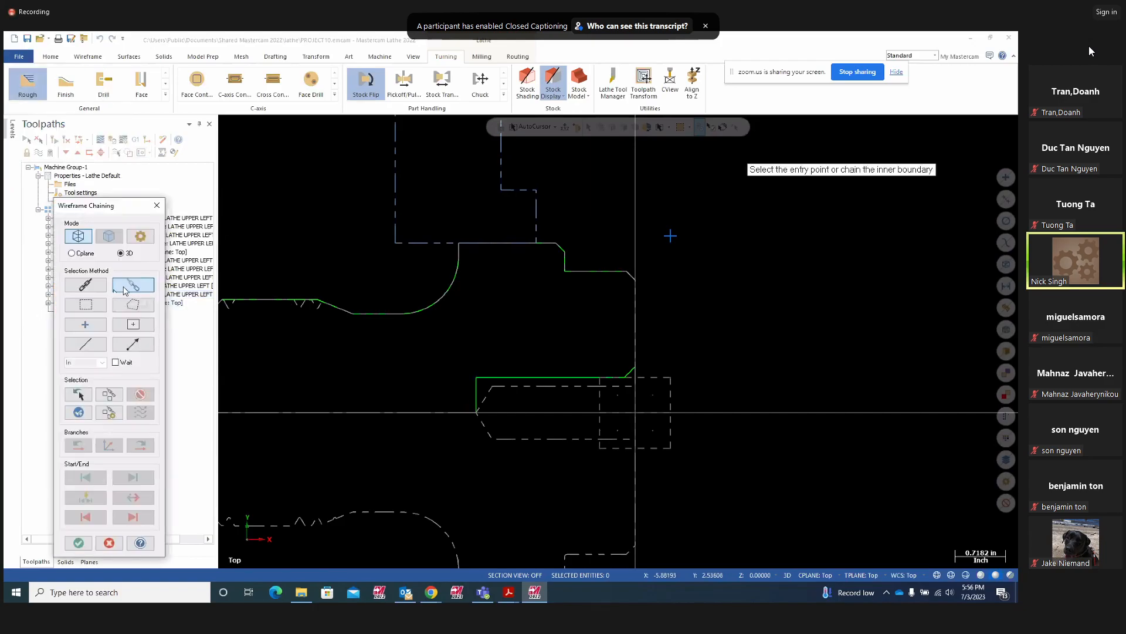
scroll(632, 409, up, 2)
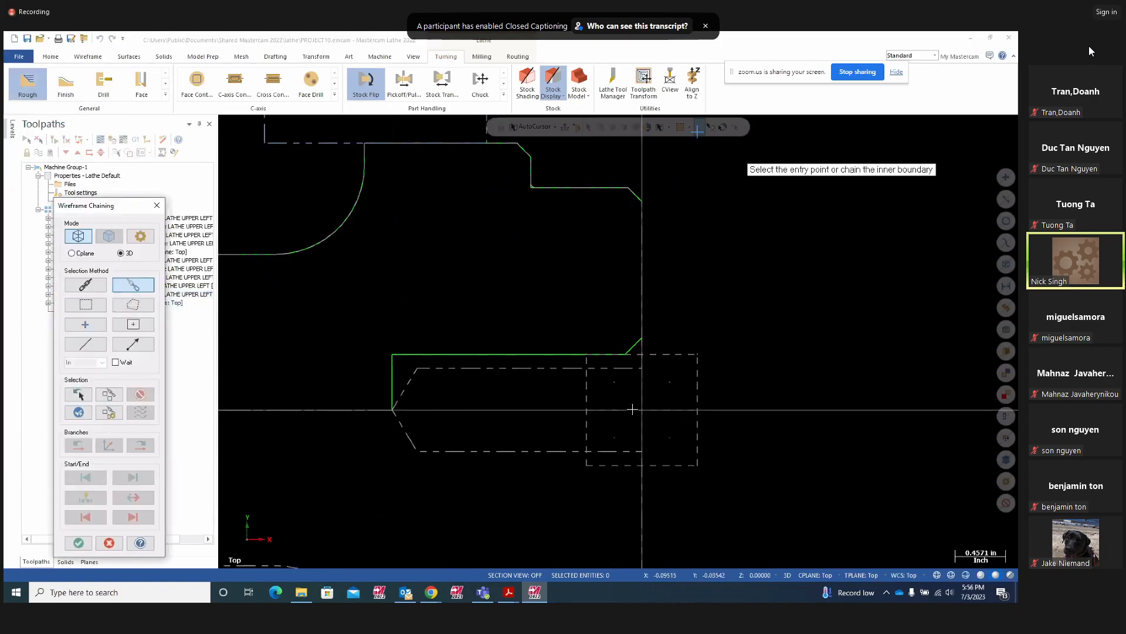
click(637, 345)
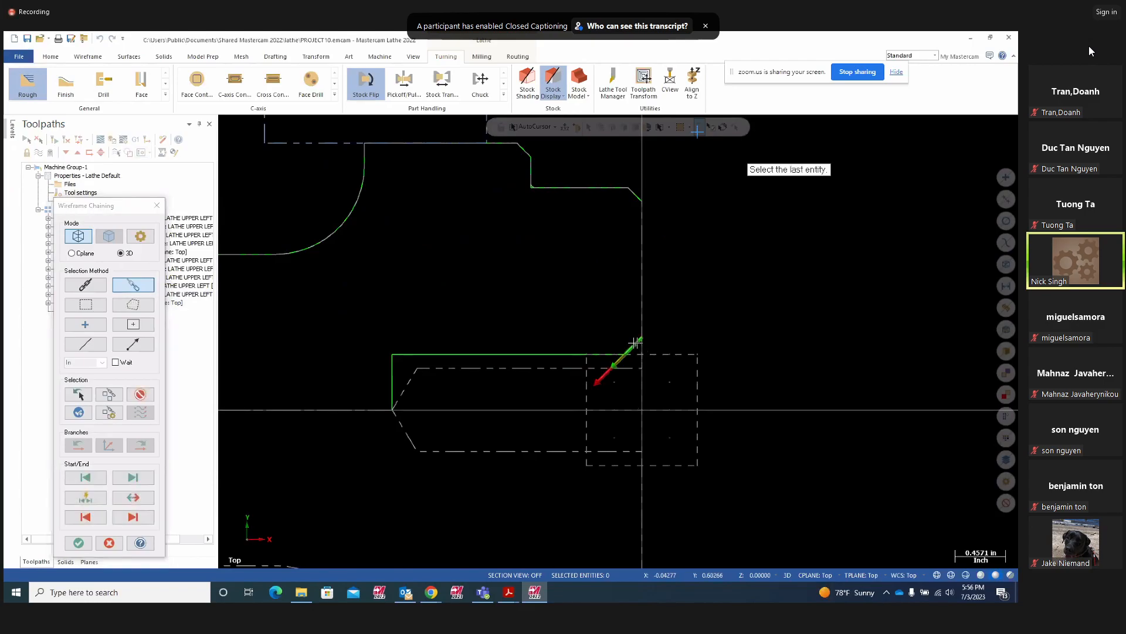
click(402, 353)
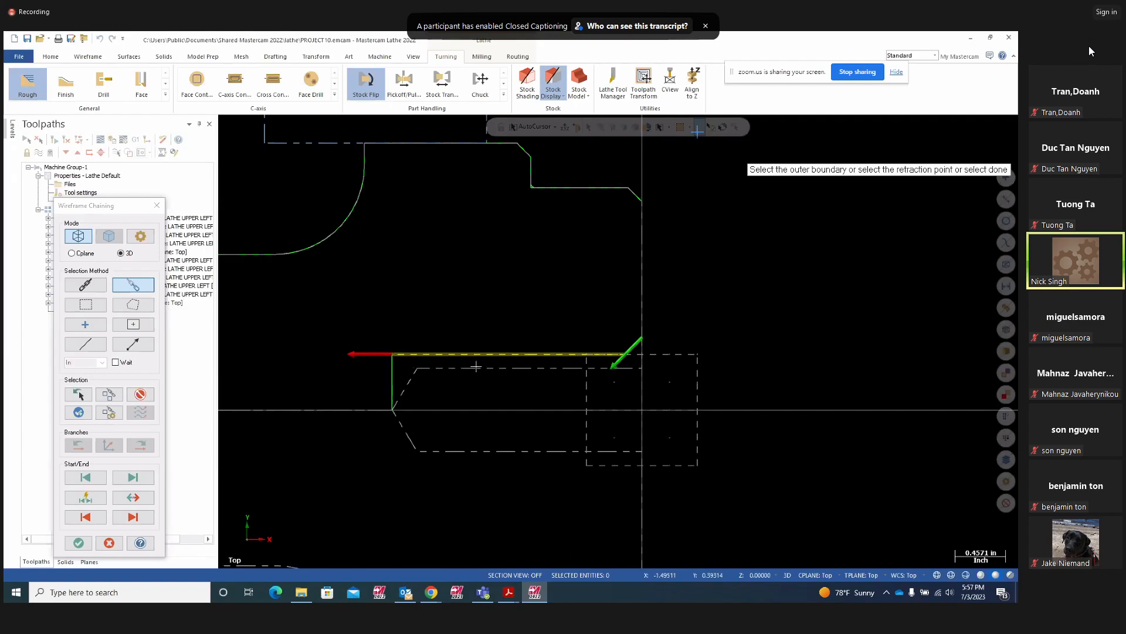
key(Return)
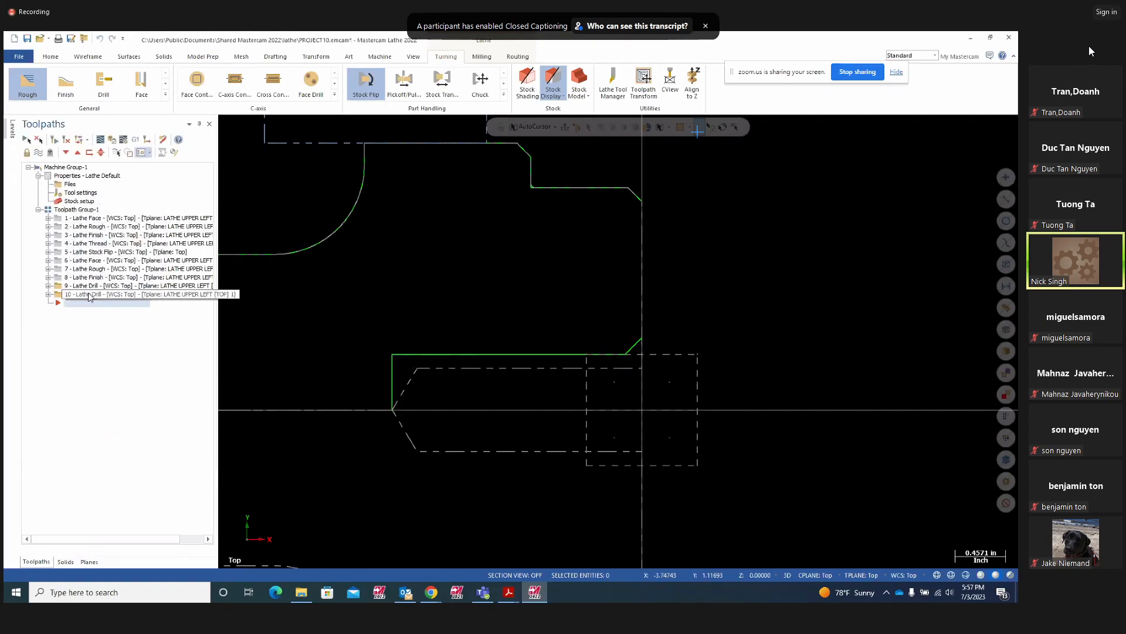
Check the bore dimensions in the Project9.pdf drawing in Adobe Acrobat, and return to Mastercam
click(510, 592)
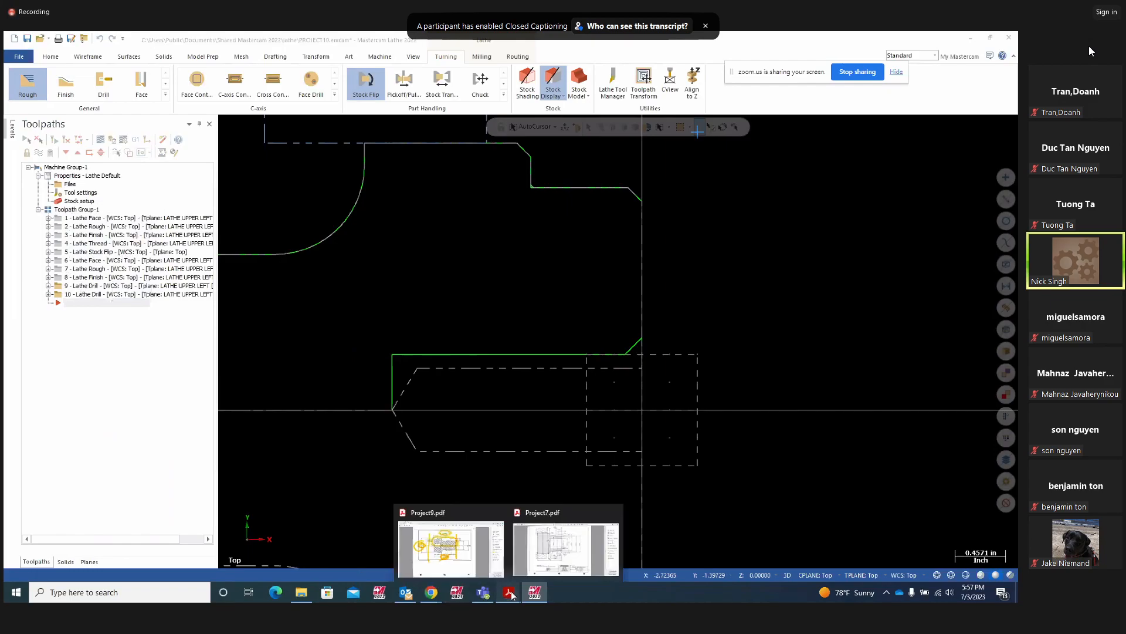
click(493, 522)
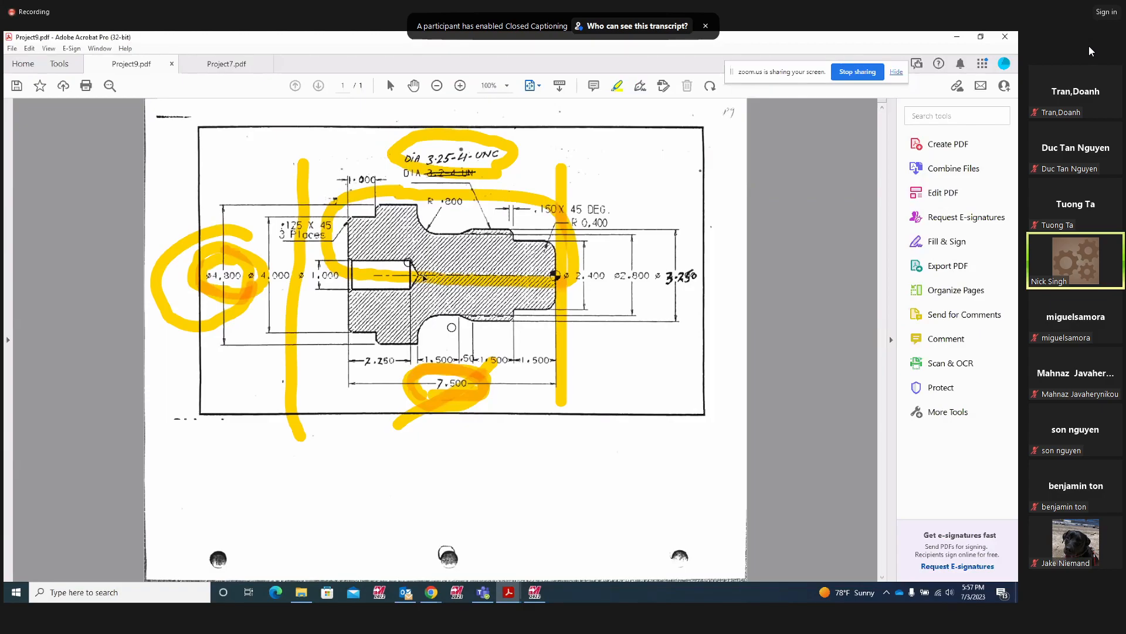
click(535, 592)
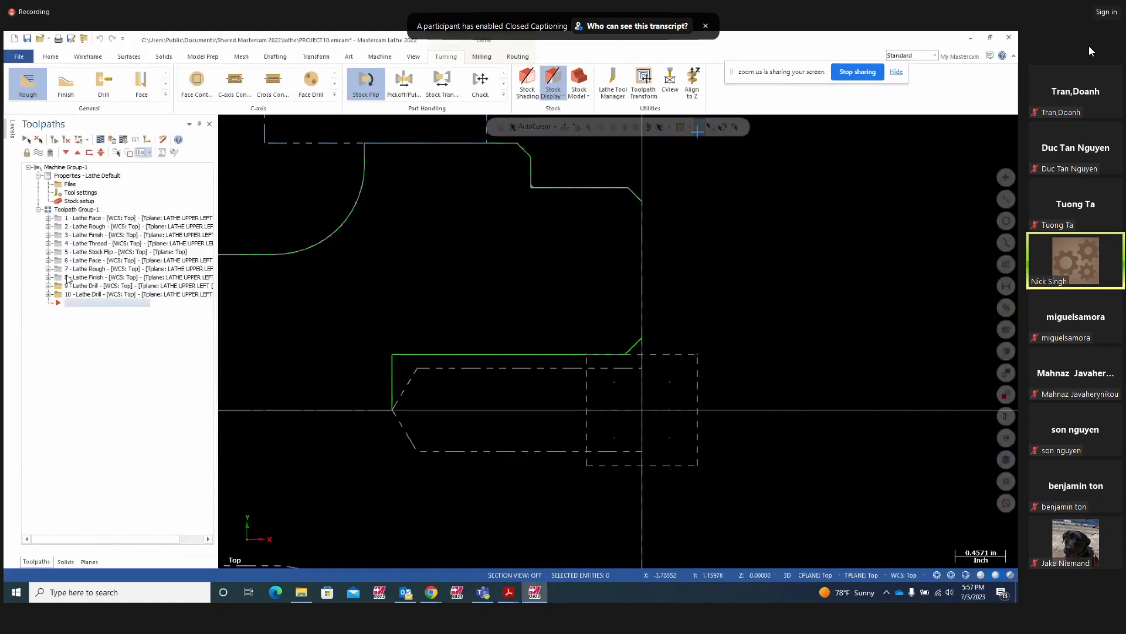
Enable drill tip compensation with a breakthrough amount of 0.25 in the second lathe drill operation and regenerate it
click(48, 294)
click(94, 302)
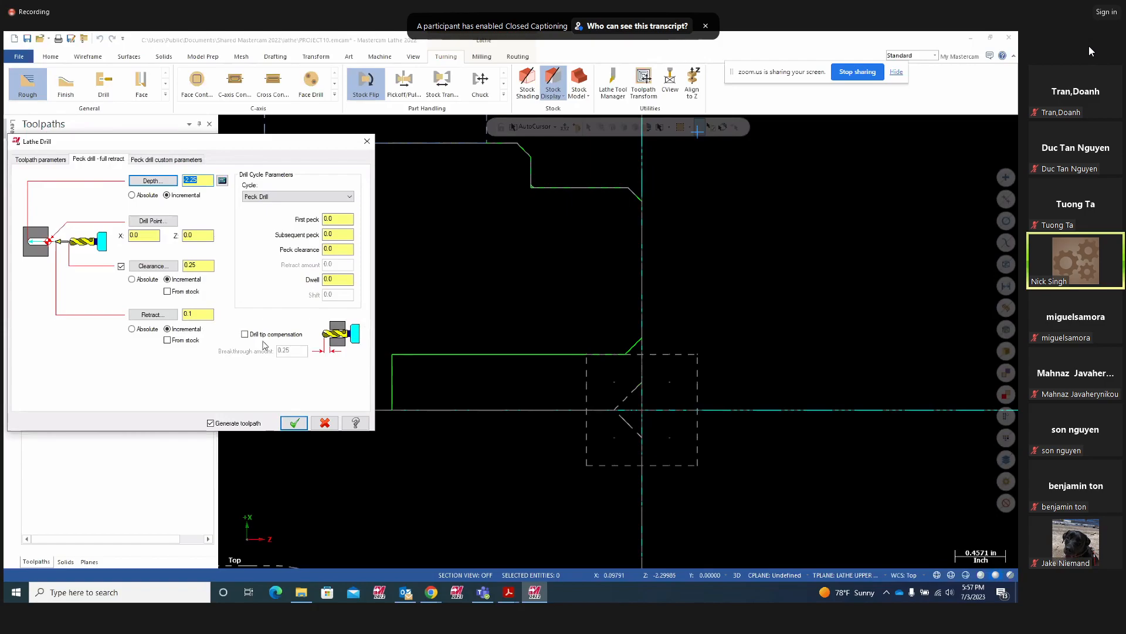
click(245, 334)
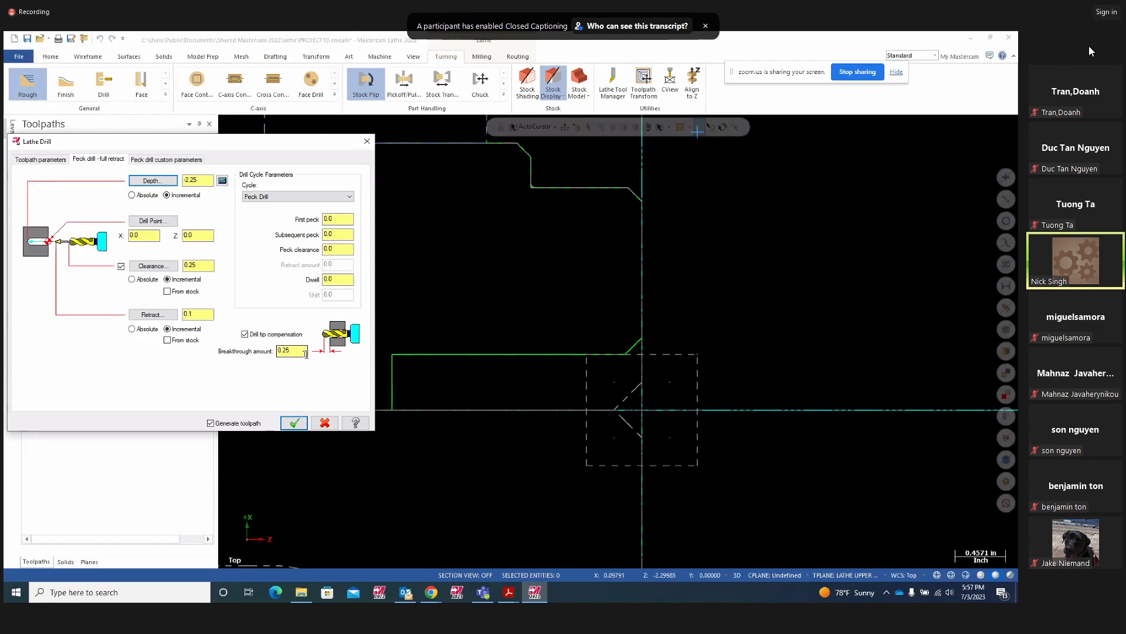
drag(305, 353, 262, 359)
click(295, 424)
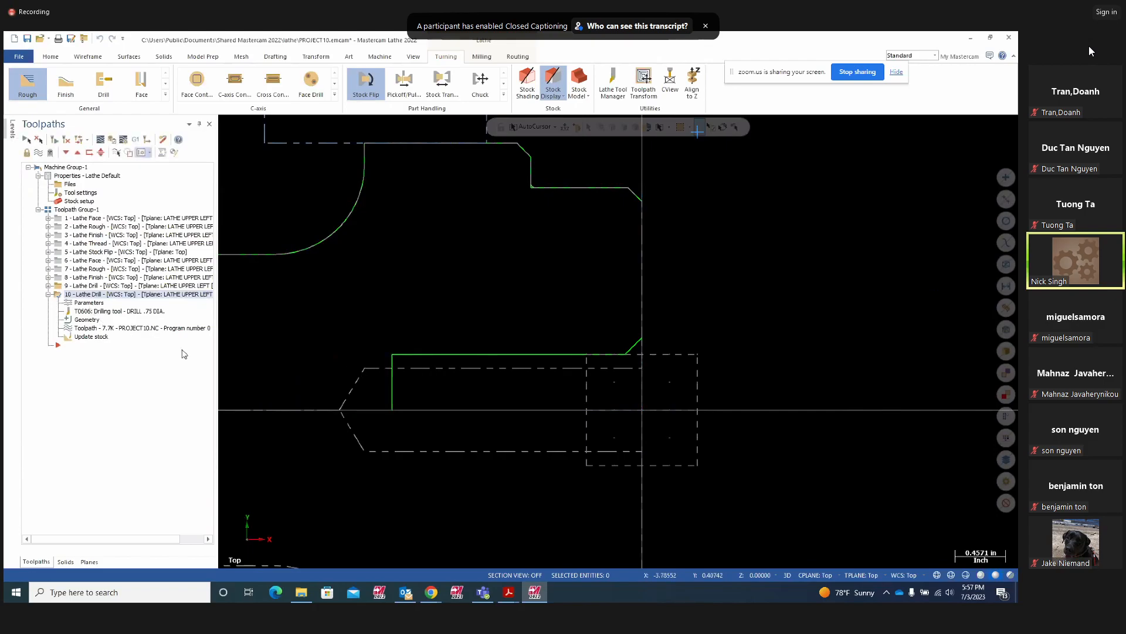
Set the breakthrough amount of the second lathe drill operation to 0.15 and regenerate it
click(83, 304)
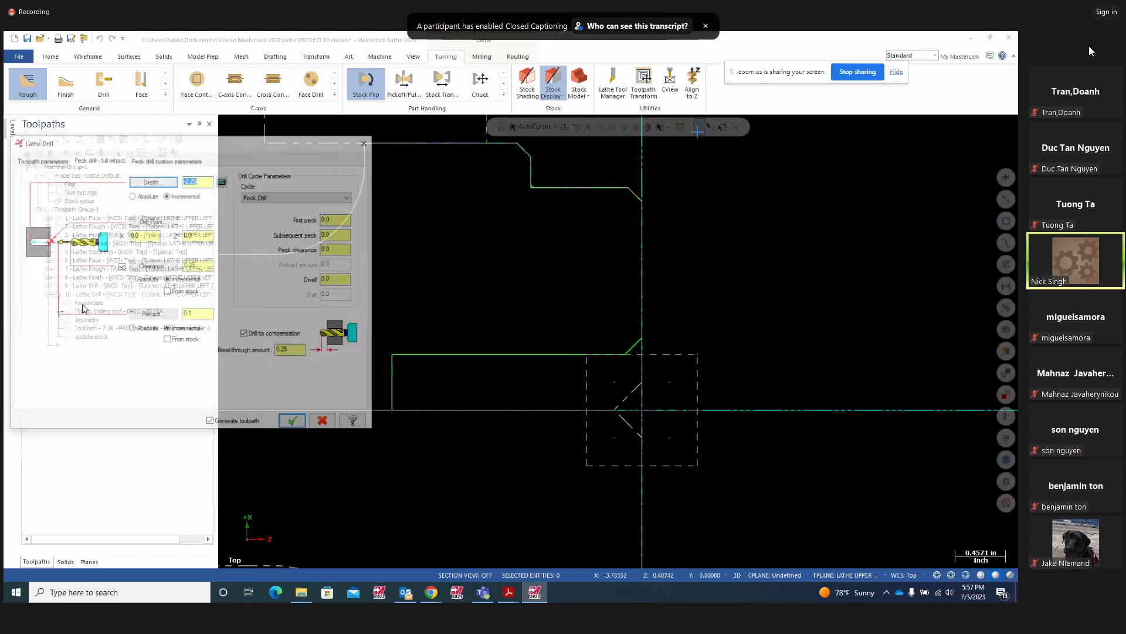
double_click(296, 350)
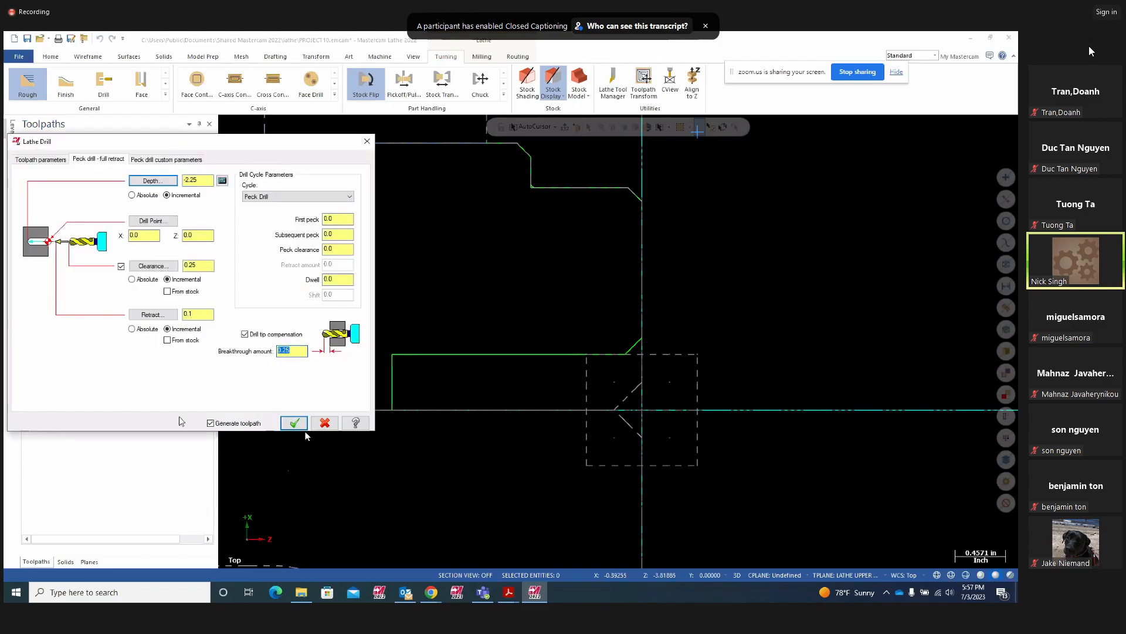
key(BackSpace)
key(Return)
click(298, 424)
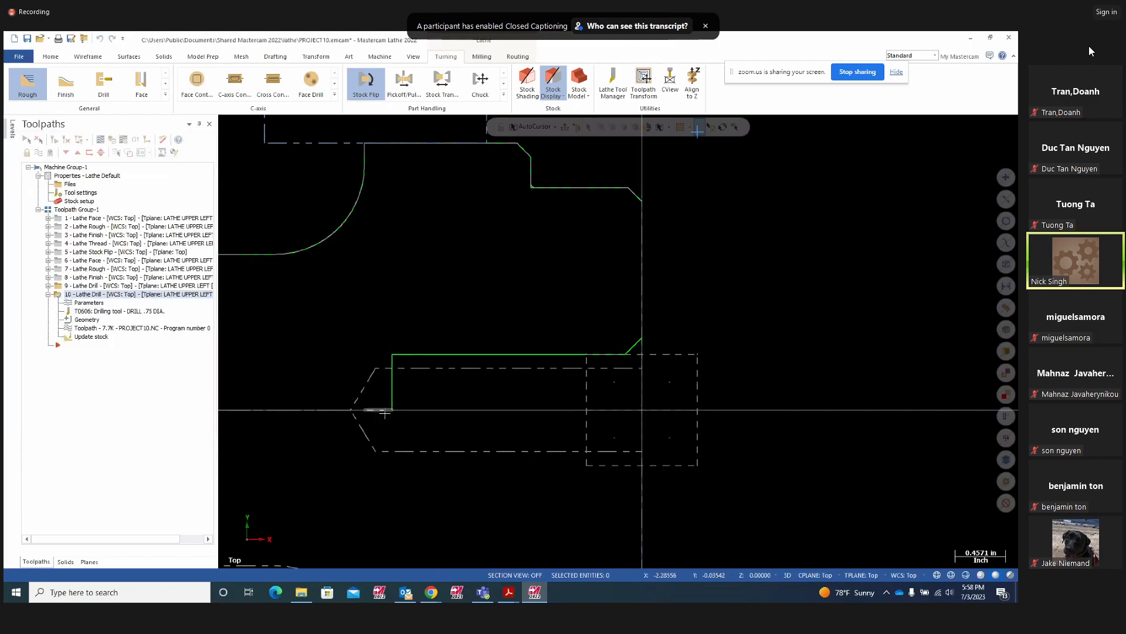
Set the breakthrough amount of the second lathe drill operation to 0.1 and regenerate it
click(96, 303)
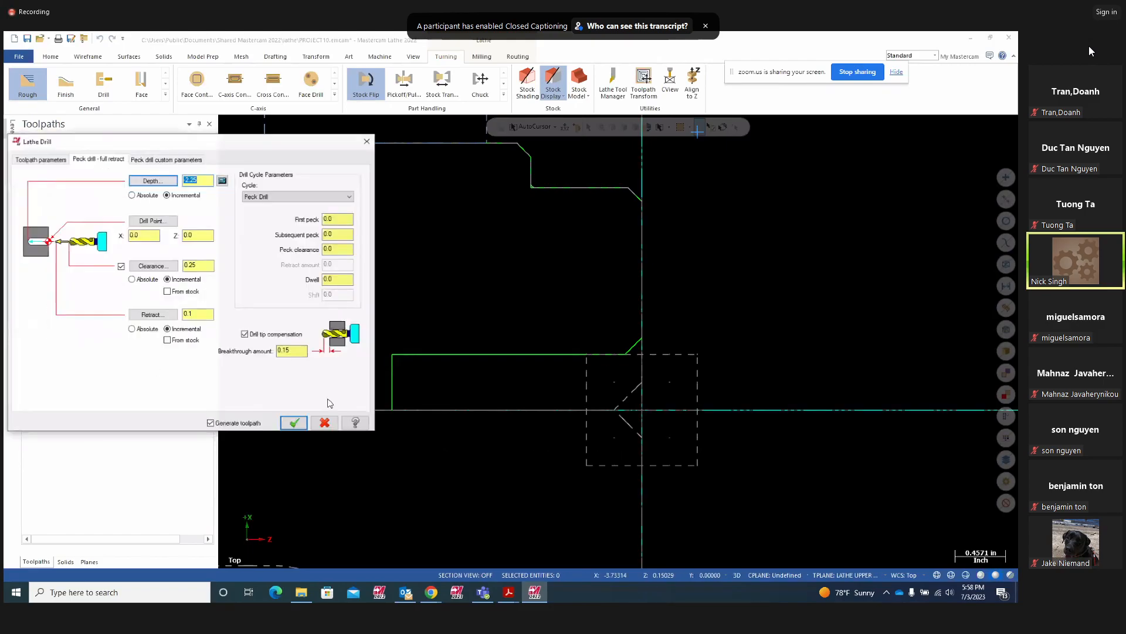
double_click(292, 350)
key(BackSpace)
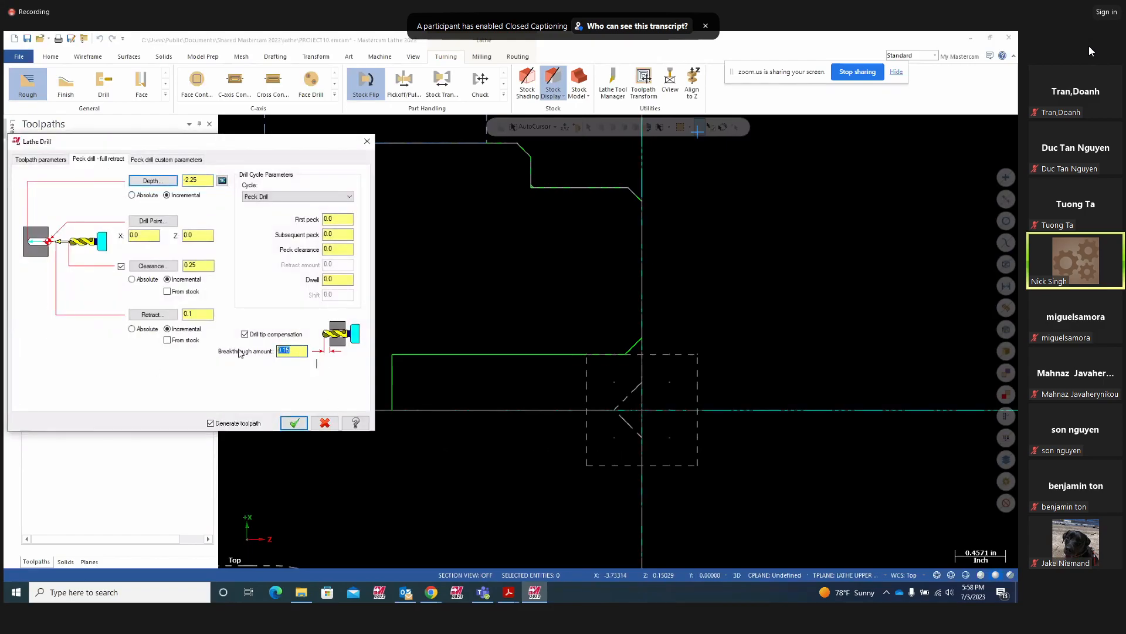
text(1)
click(294, 422)
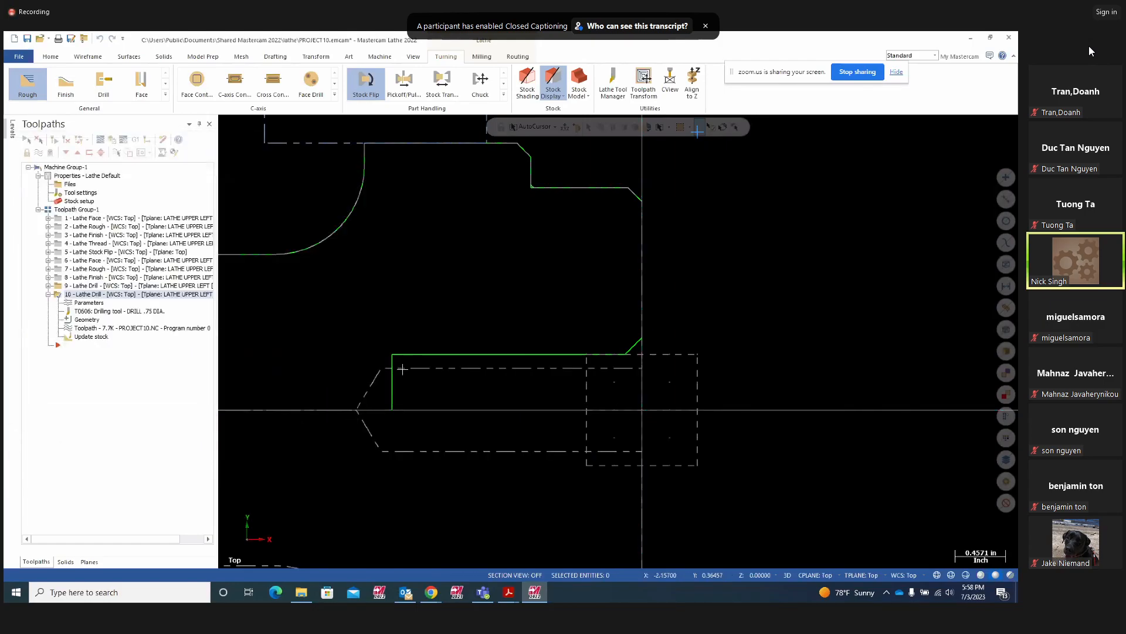
Disable drill tip compensation in the second drill operation and add the 0.75 drill's calculated tip depth to its depth with the Depth Calculator
click(90, 303)
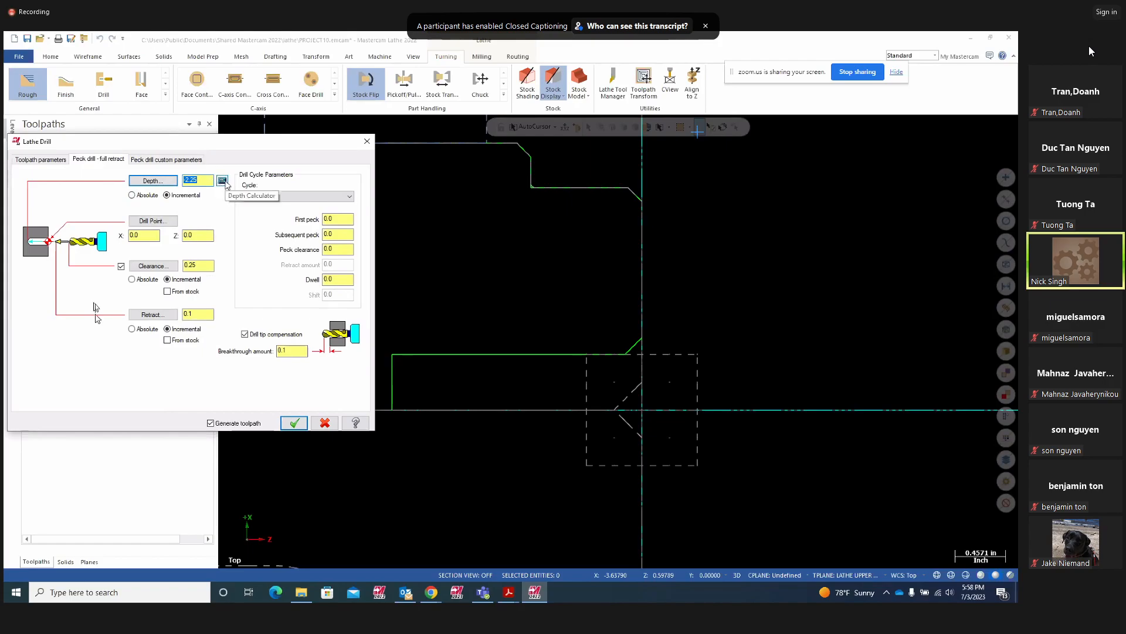
click(246, 334)
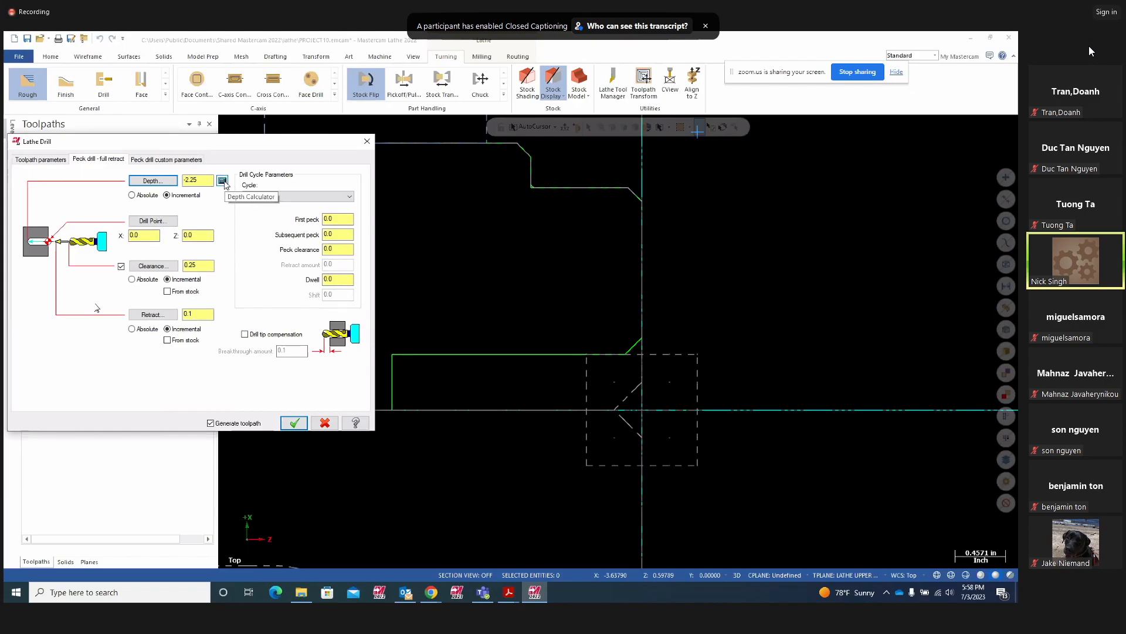
click(223, 181)
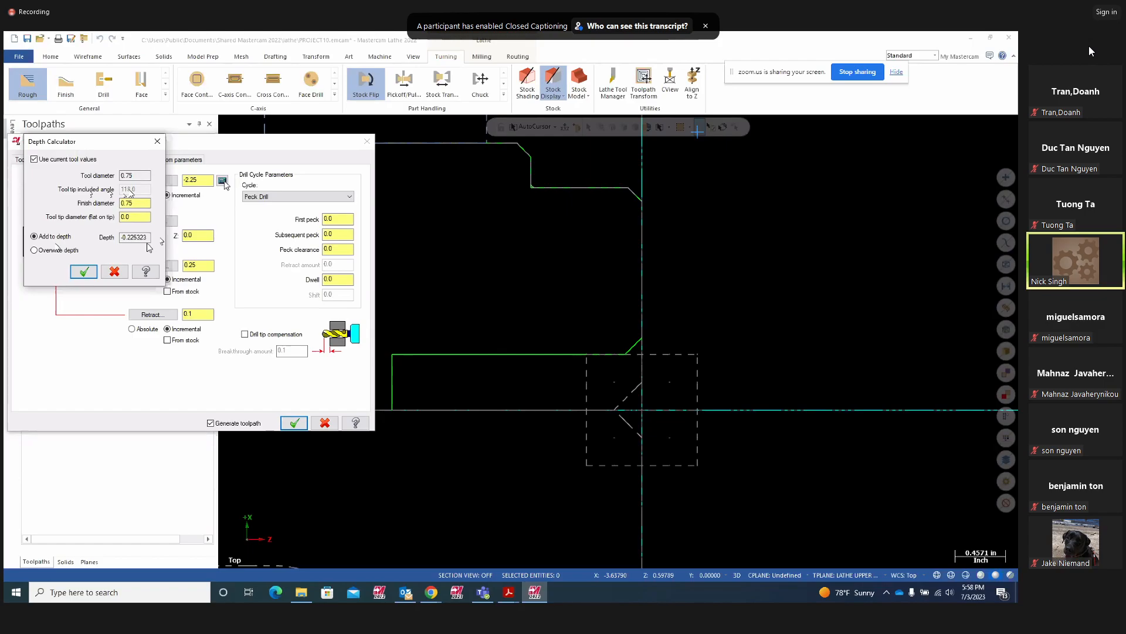
click(84, 274)
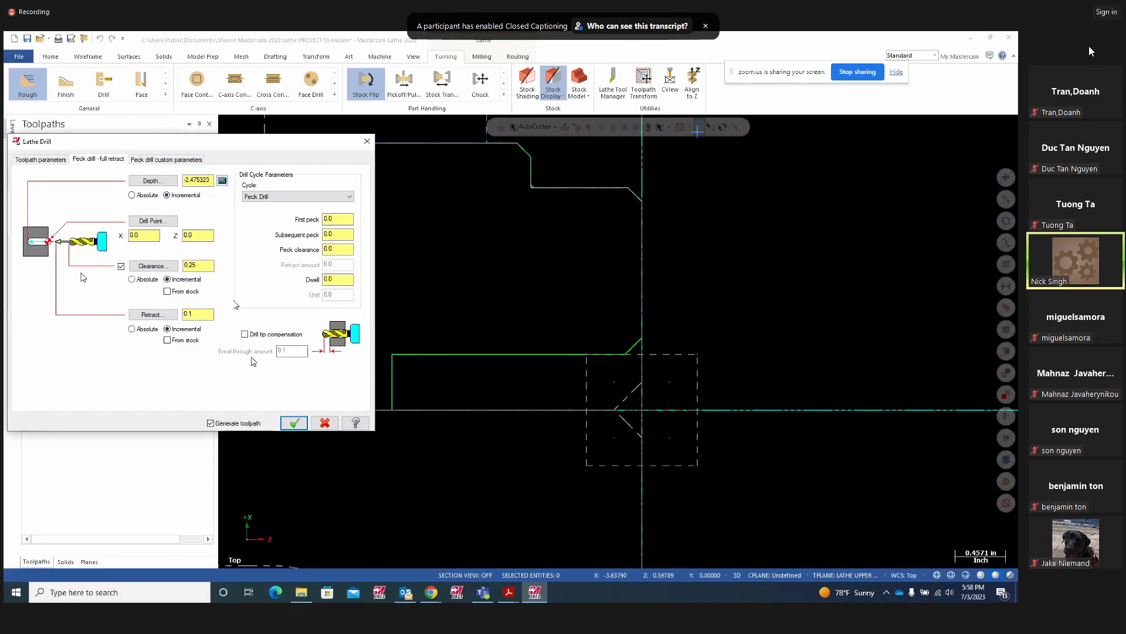
click(293, 422)
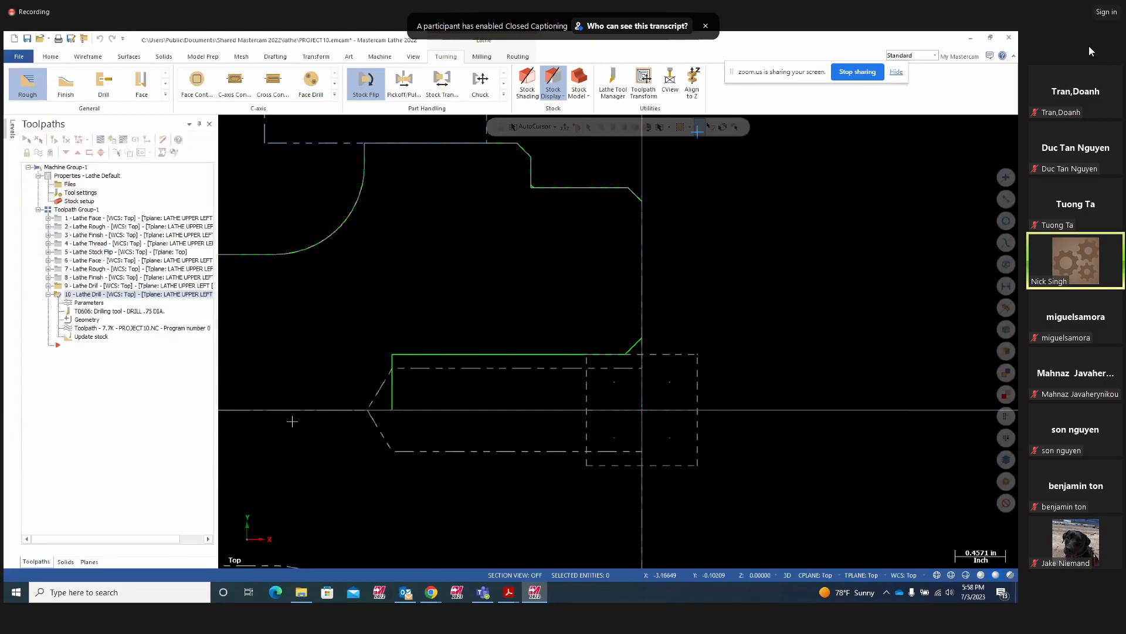
scroll(387, 389, up, 6)
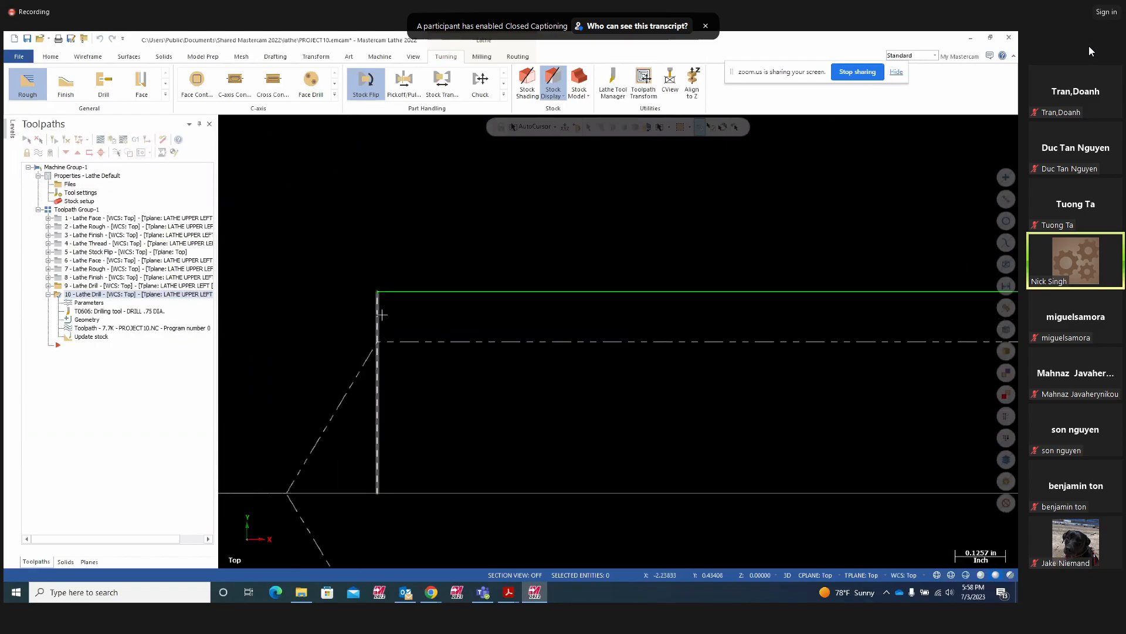
Check the drill tip against the bore's end wall, then switch to Adobe Acrobat and highlight the bore's conical bottom in Project9.pdf
scroll(386, 351, up, 2)
scroll(389, 350, up, 1)
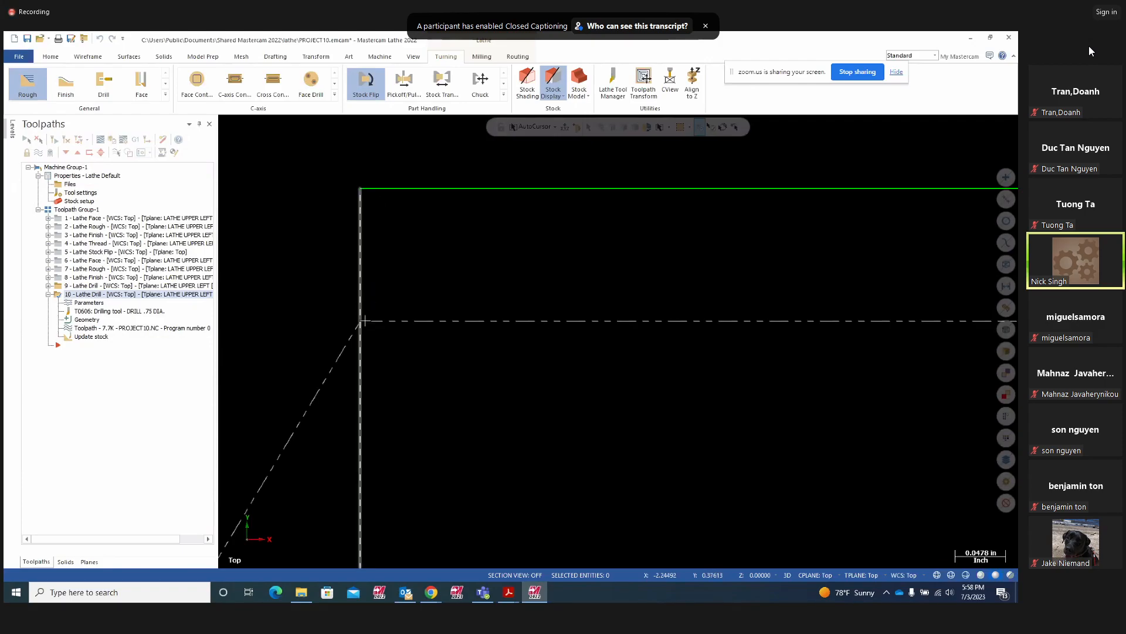
scroll(367, 338, down, 6)
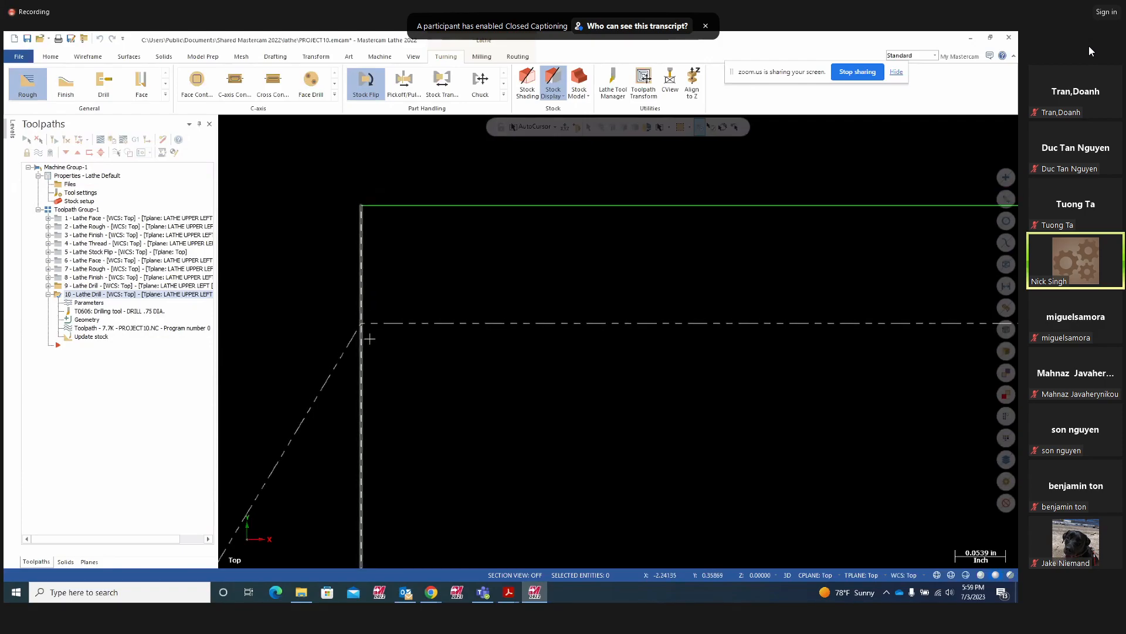
scroll(348, 323, down, 4)
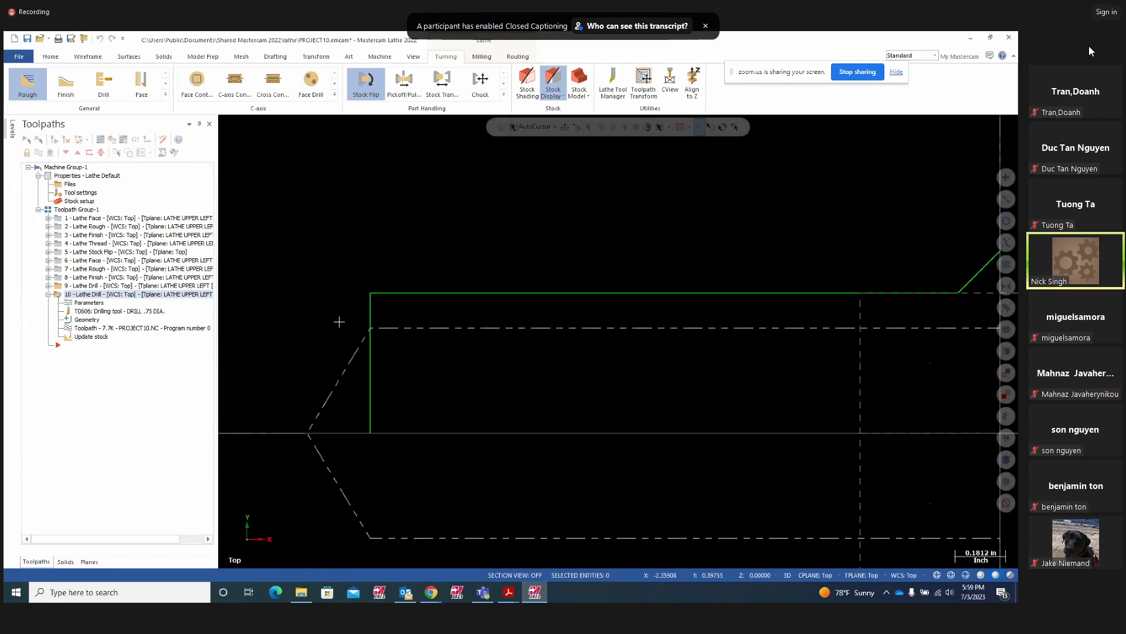
scroll(352, 345, up, 3)
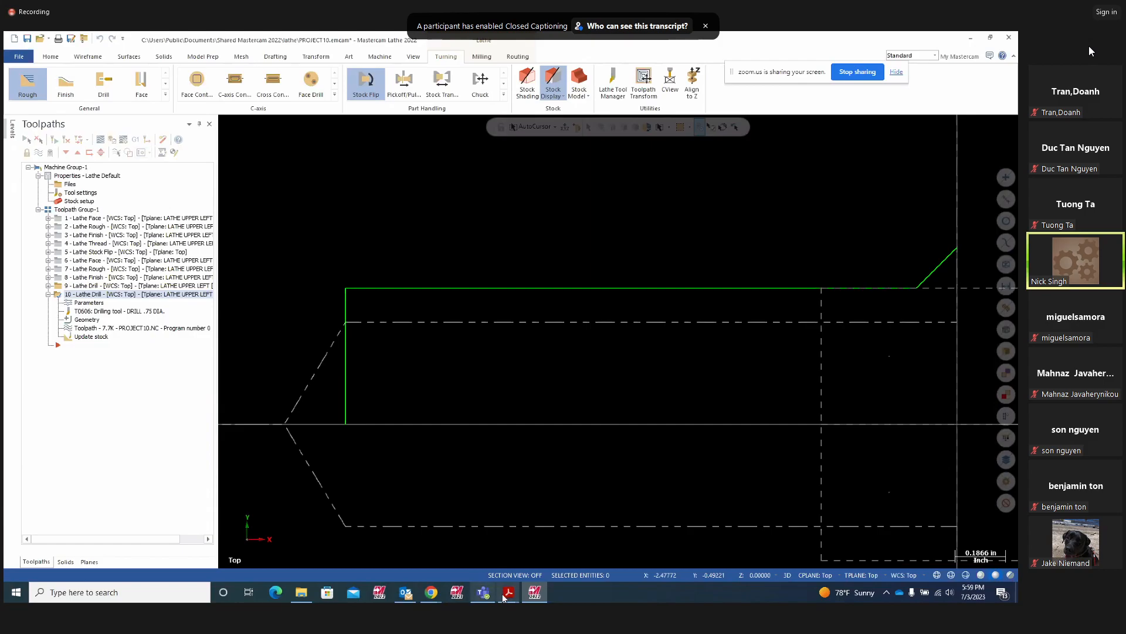
mouse_move(508, 593)
click(451, 548)
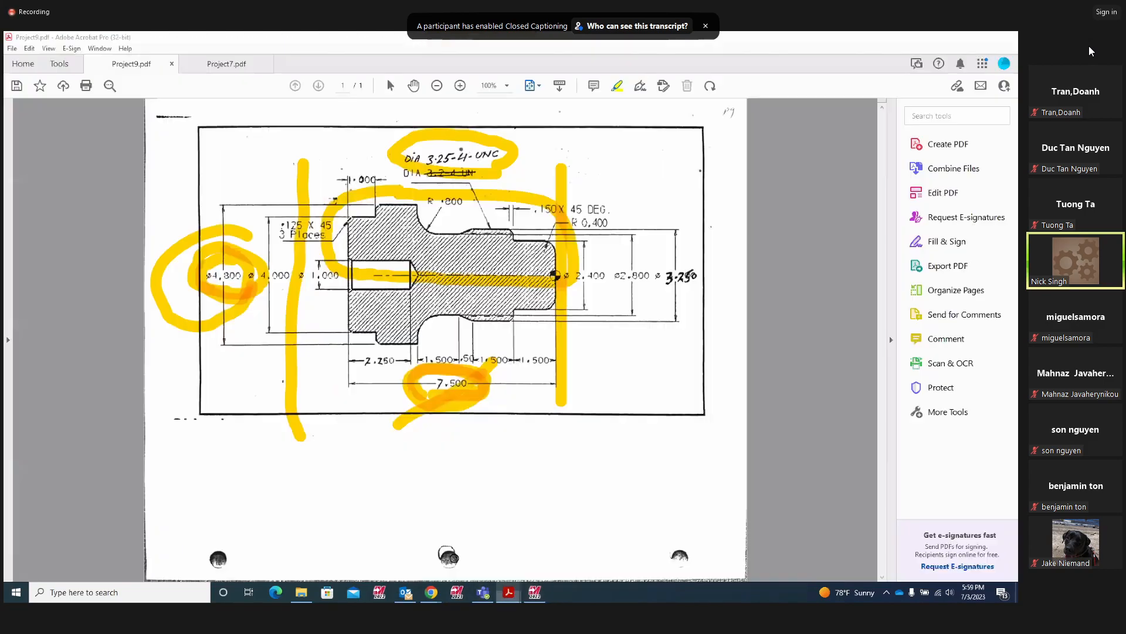
mouse_move(414, 258)
mouse_down()
mouse_move(418, 245)
mouse_move(433, 272)
mouse_move(376, 275)
mouse_up()
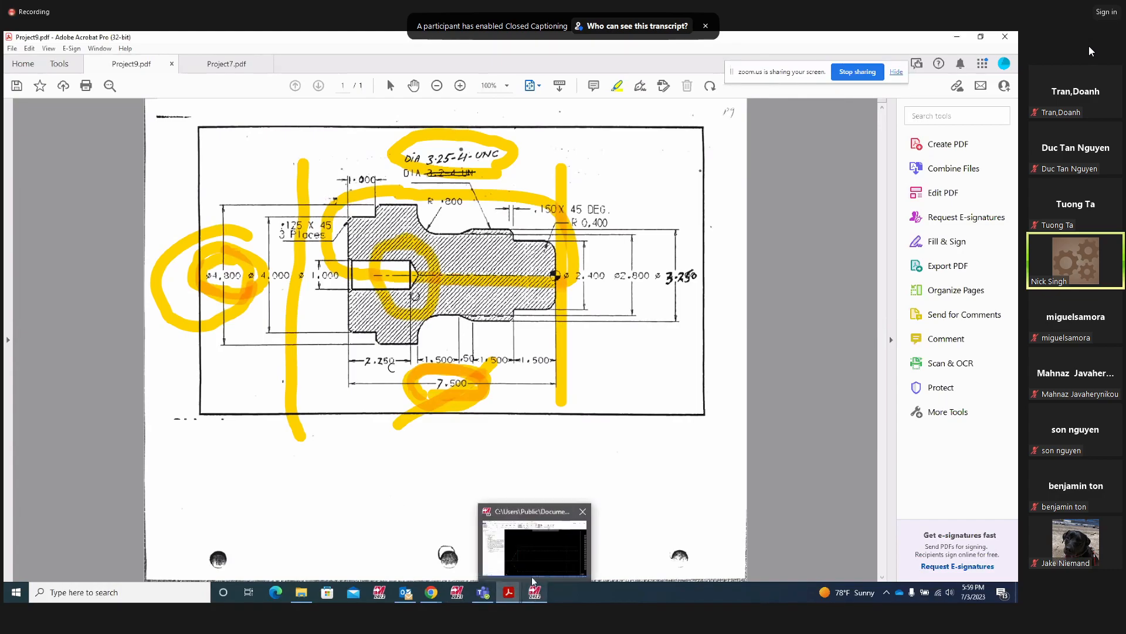
Switch back to Mastercam, reopen the second drill operation's parameters and add the calculated tip depth to its depth again
click(534, 591)
click(88, 303)
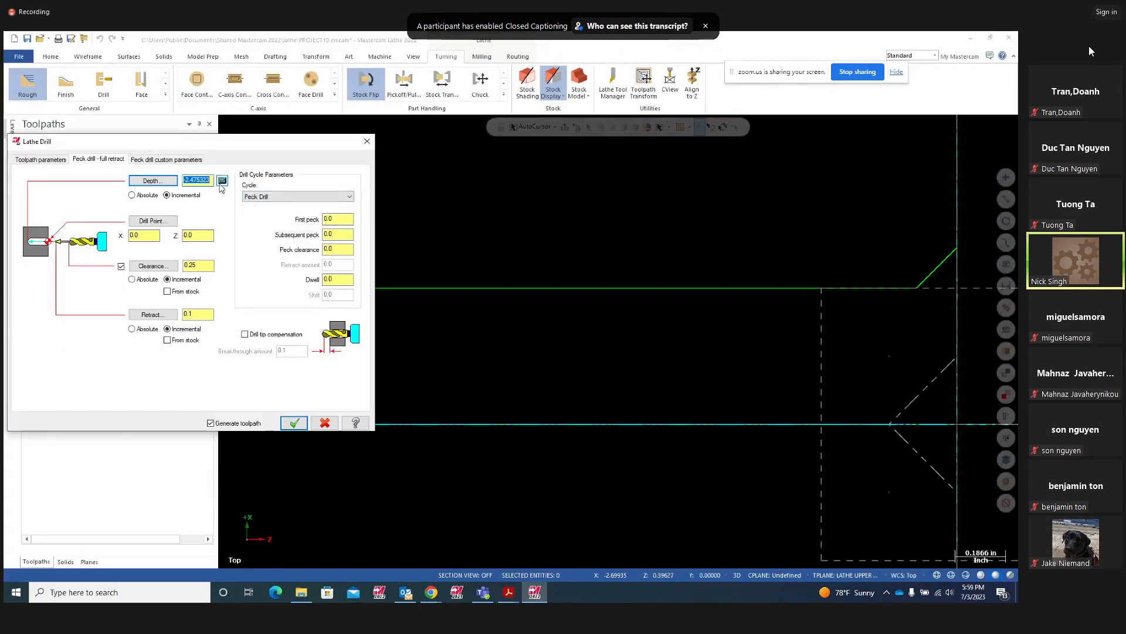
click(222, 180)
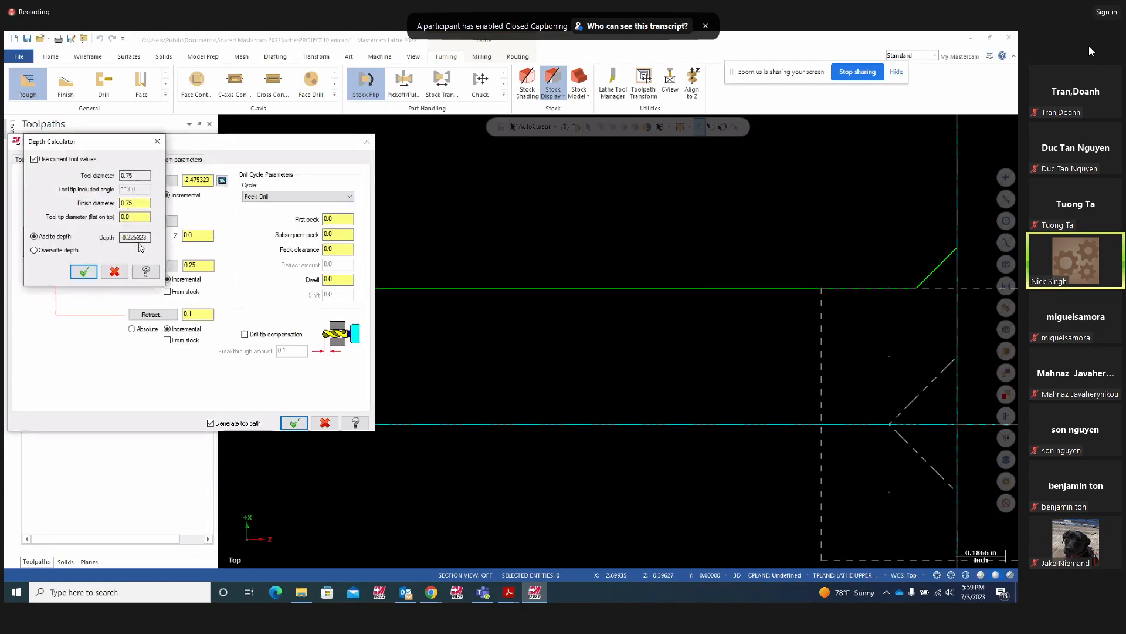
click(83, 272)
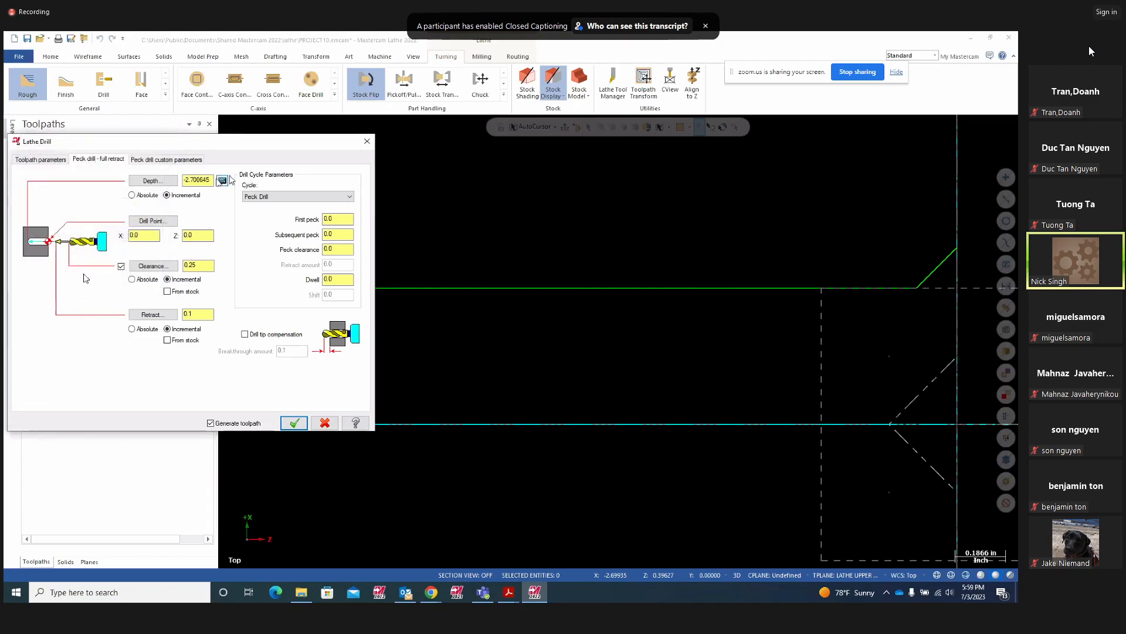
Set the second drill operation's depth to -2.5, add the calculated tip depth with the Depth Calculator and regenerate it
drag(211, 181, 172, 179)
text(0)
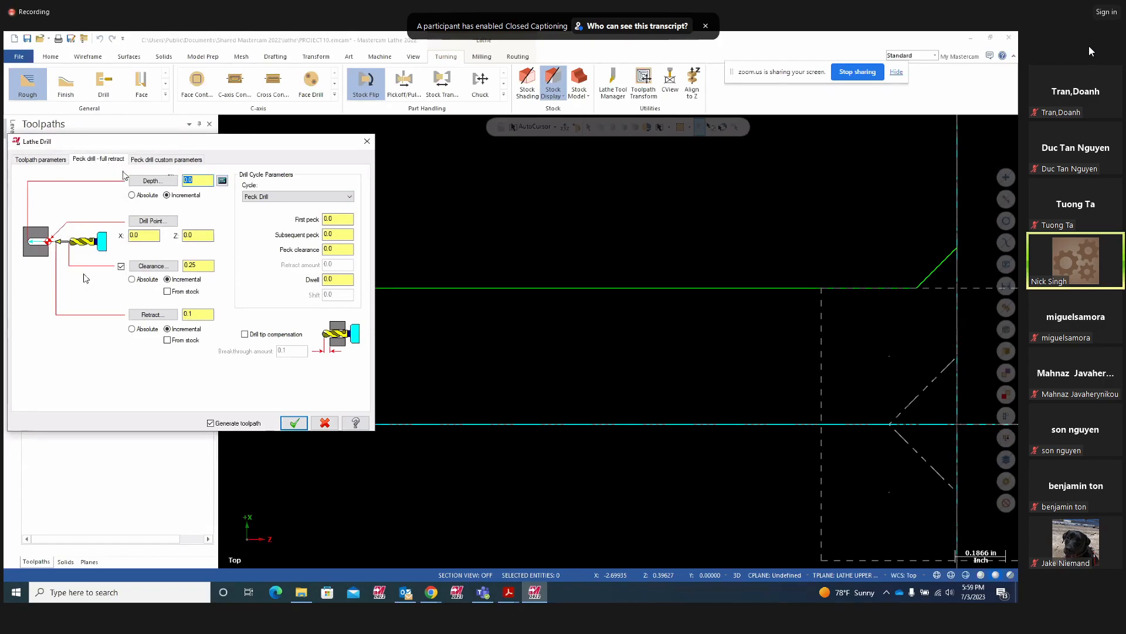
text(-2.5)
click(223, 181)
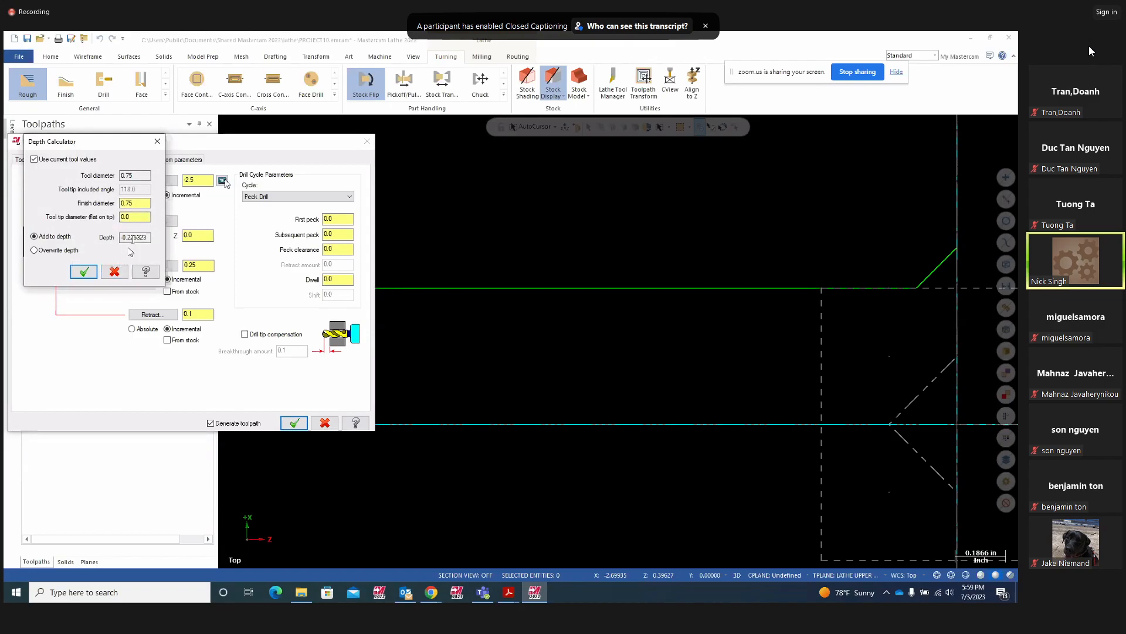
click(84, 272)
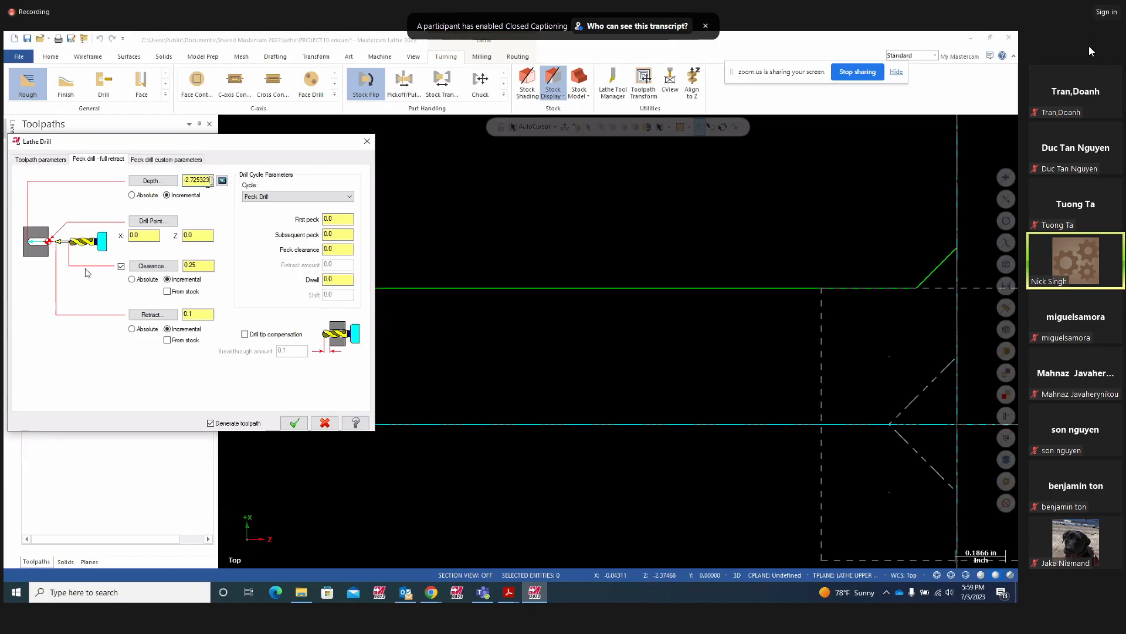
drag(211, 180, 176, 183)
click(294, 422)
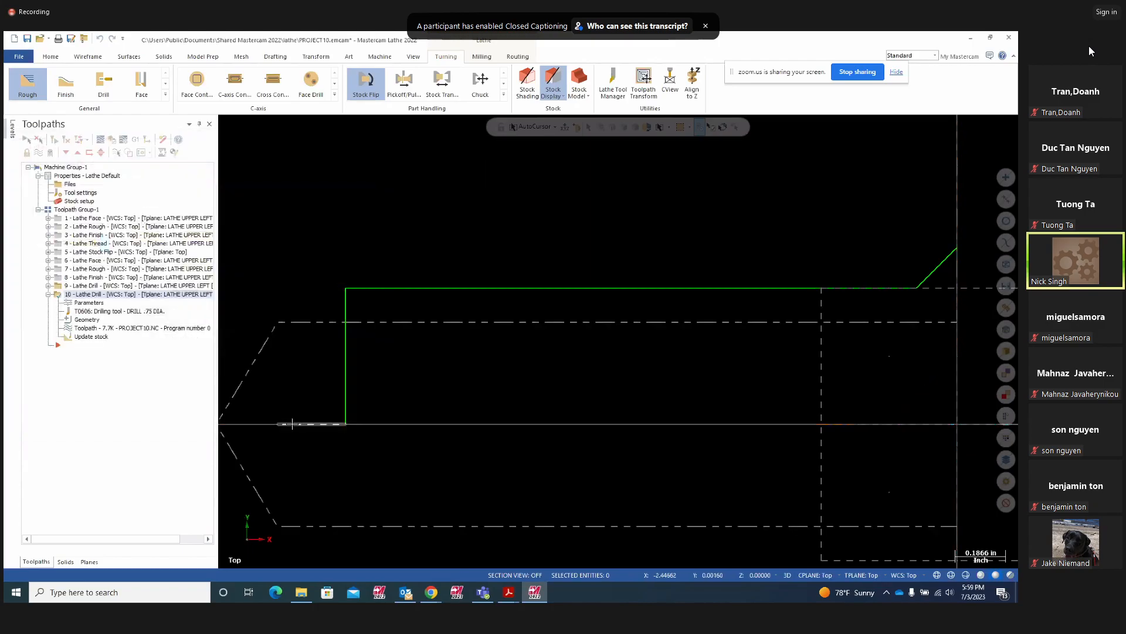
Reopen the second drill operation and add the tip depth for the 0.75 finish diameter onto its existing depth once more
click(84, 303)
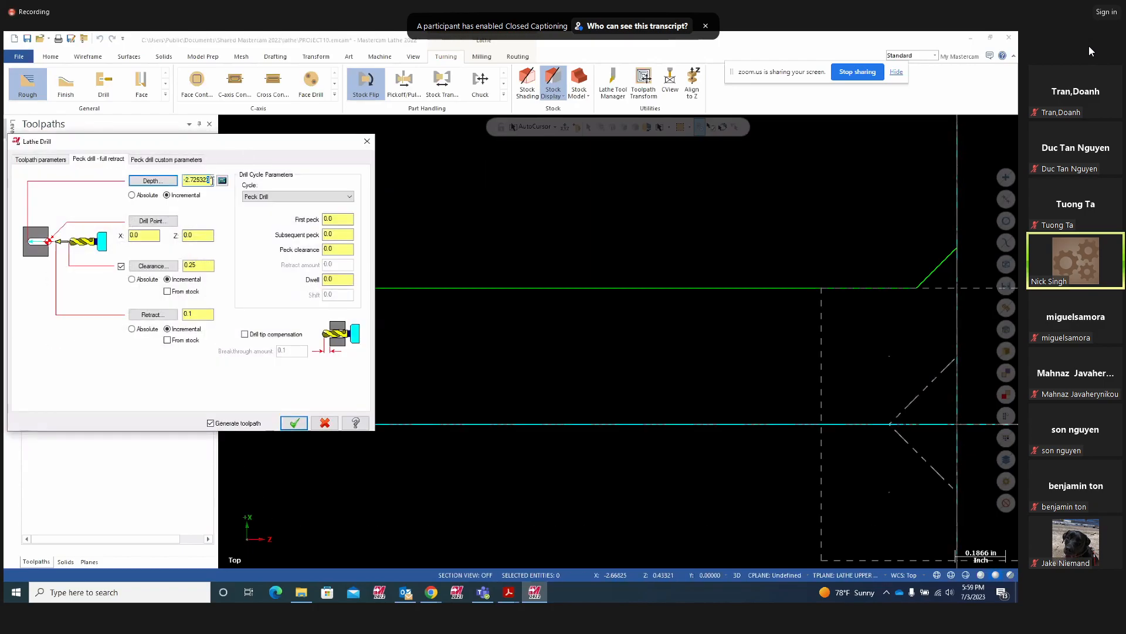
click(222, 182)
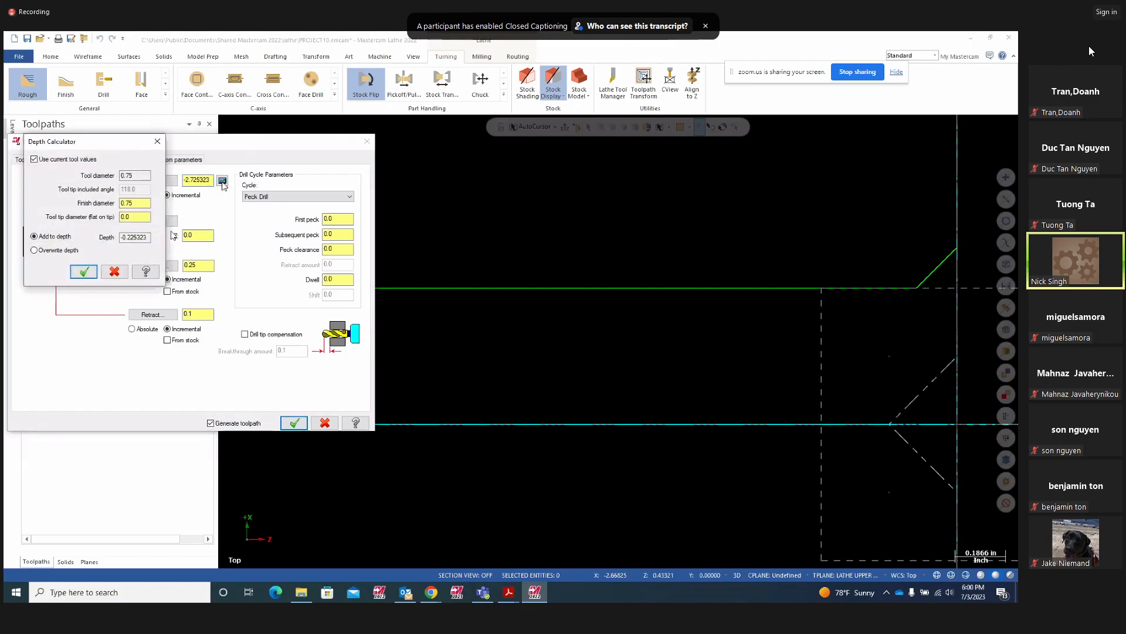
click(133, 217)
key(Tab)
key(Tab)
double_click(138, 203)
click(92, 274)
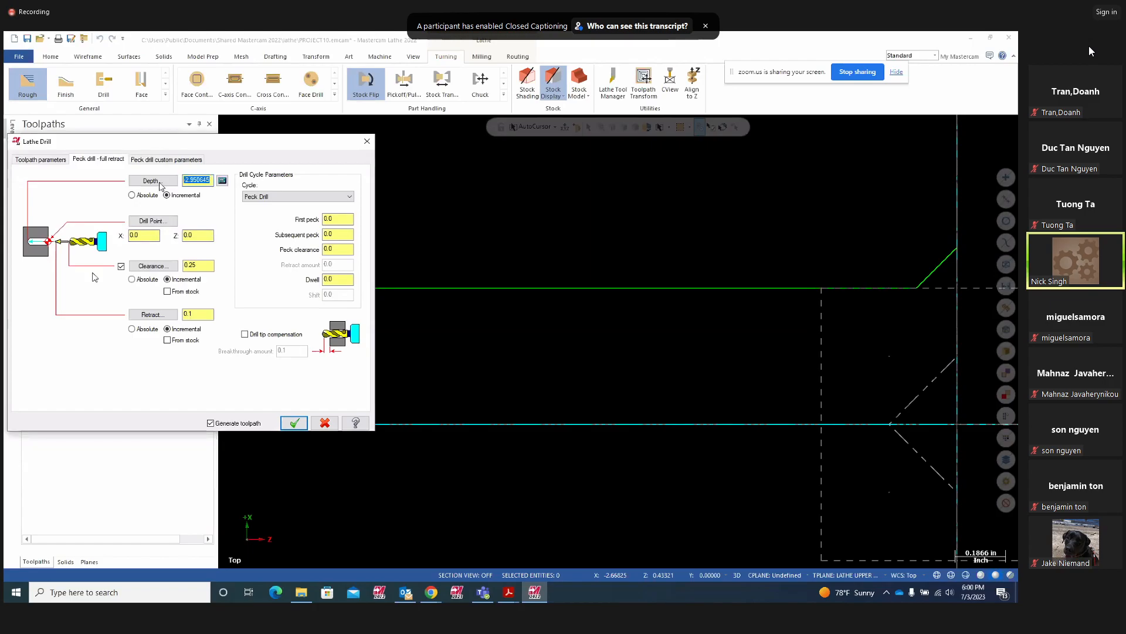
Reset the drill depth to 0 and add the calculated tip depth to it with the Depth Calculator
text(0)
key(Return)
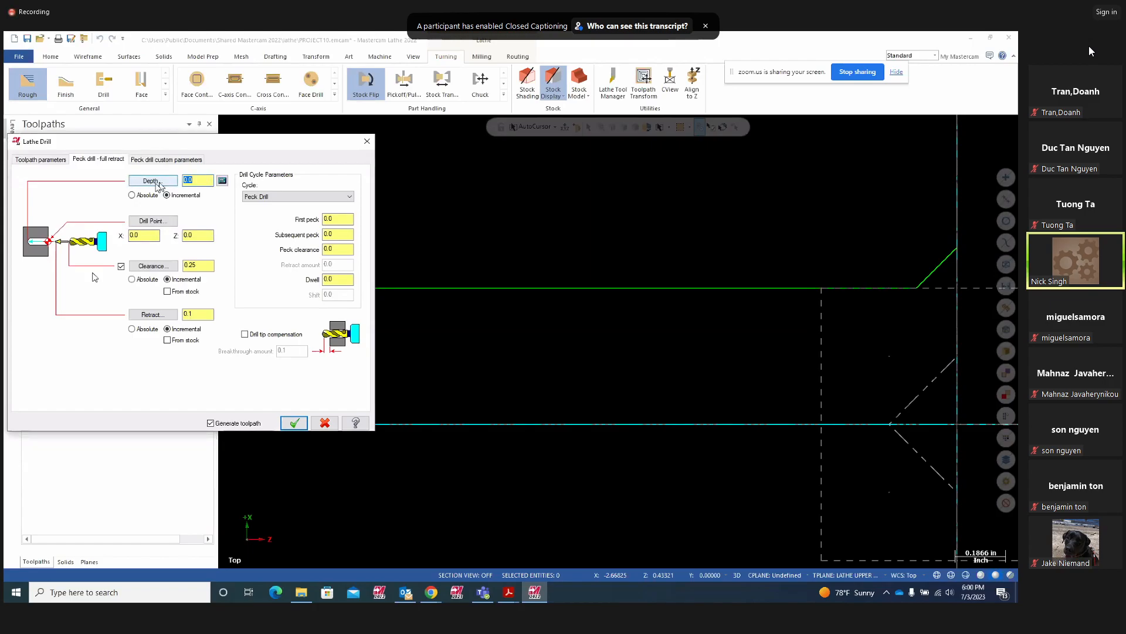
click(221, 181)
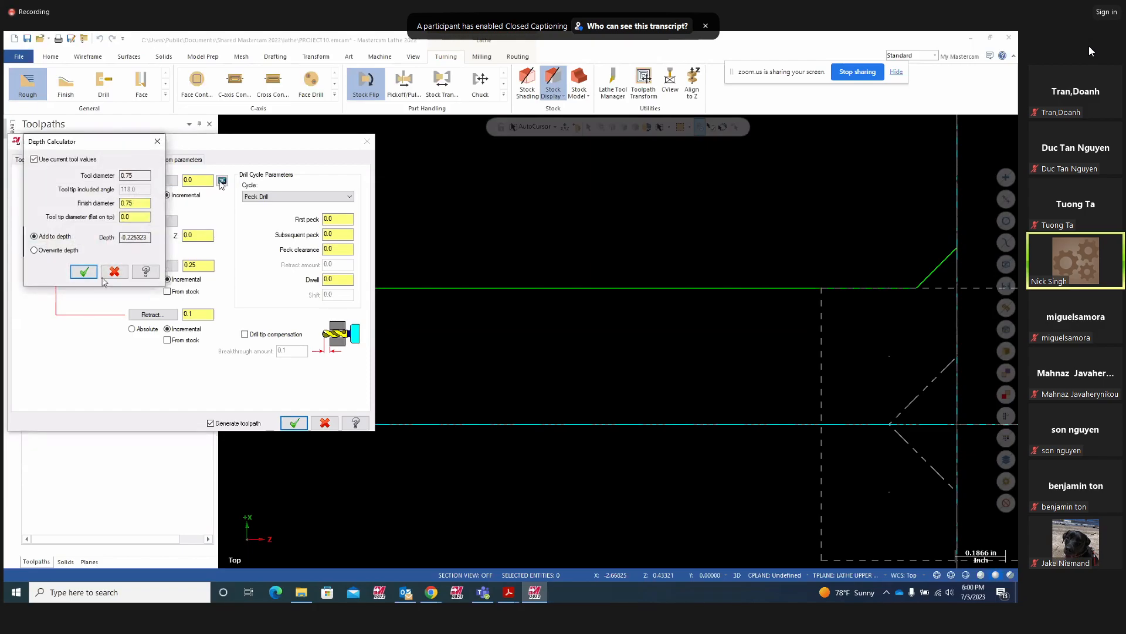
click(83, 273)
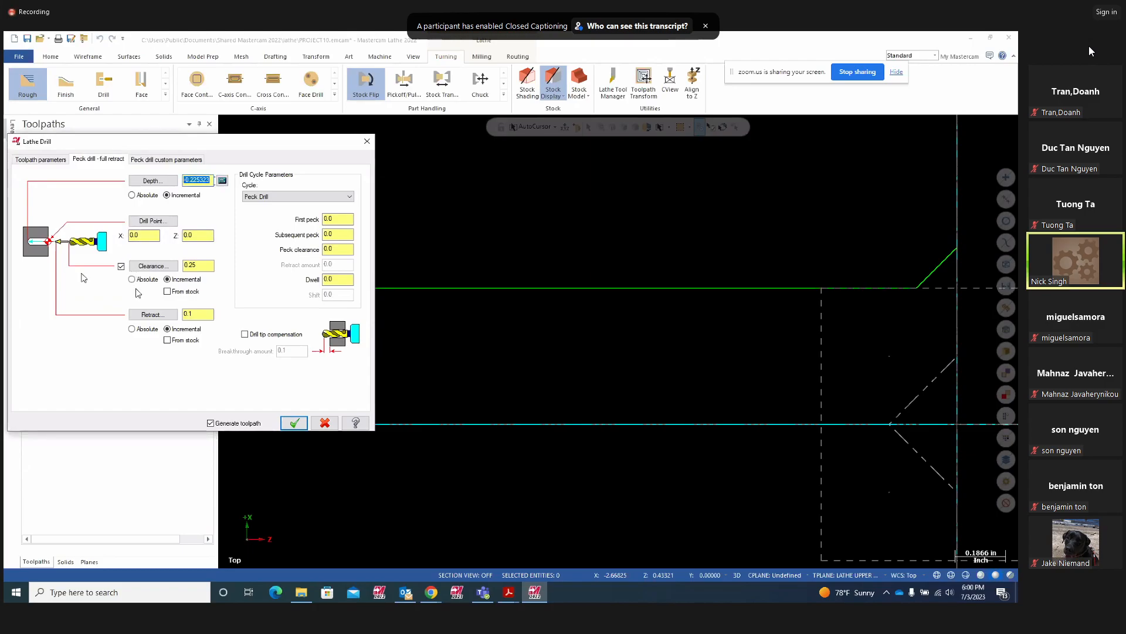
Check the bore depth in Project9.pdf, set the drill depth to -2.25, add the calculated tip depth and regenerate the operation
text(-)
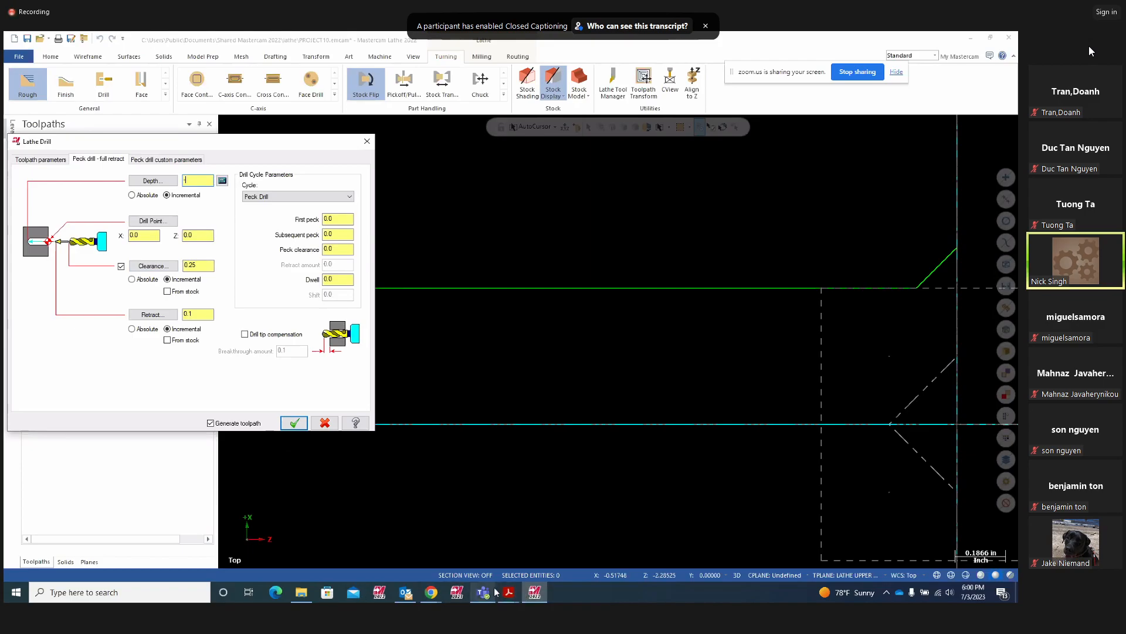
mouse_move(508, 593)
click(470, 549)
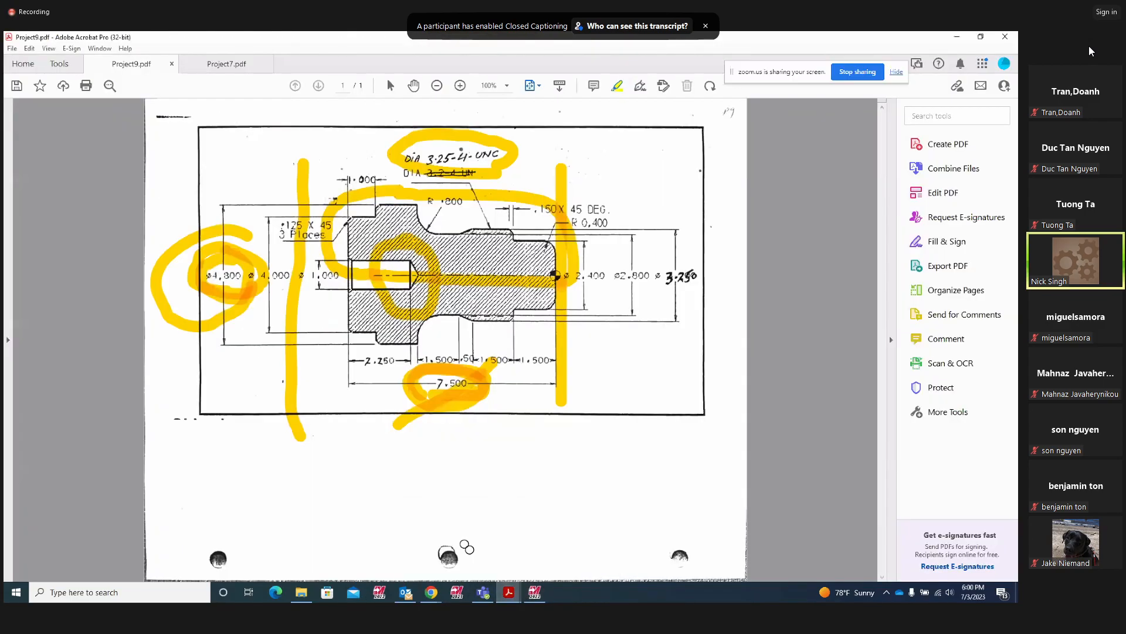
click(535, 594)
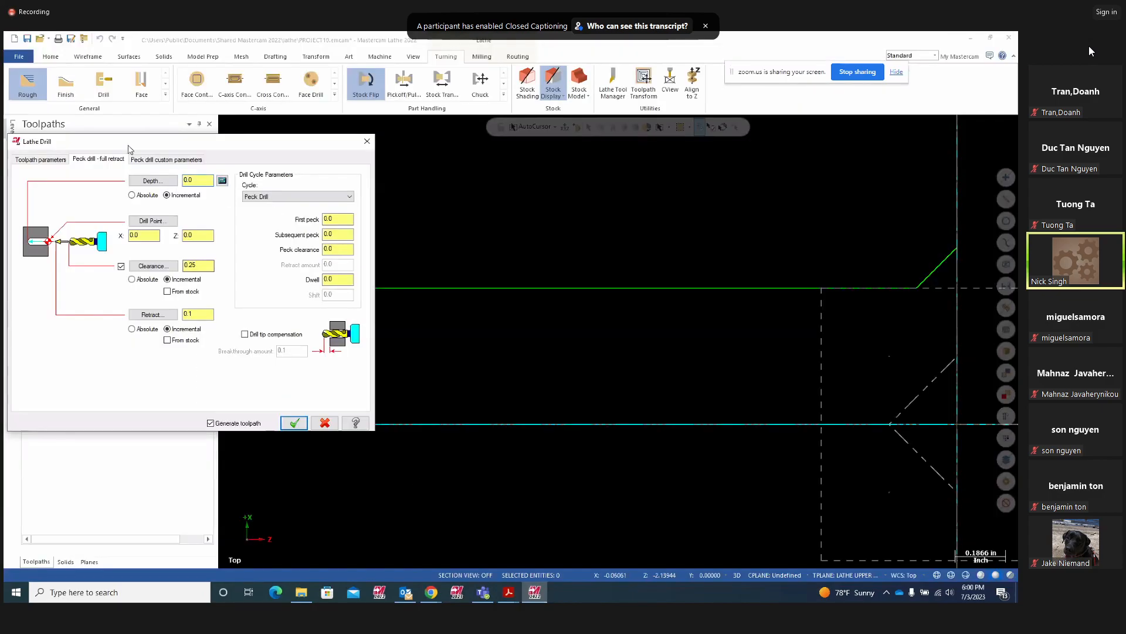
double_click(207, 183)
click(222, 180)
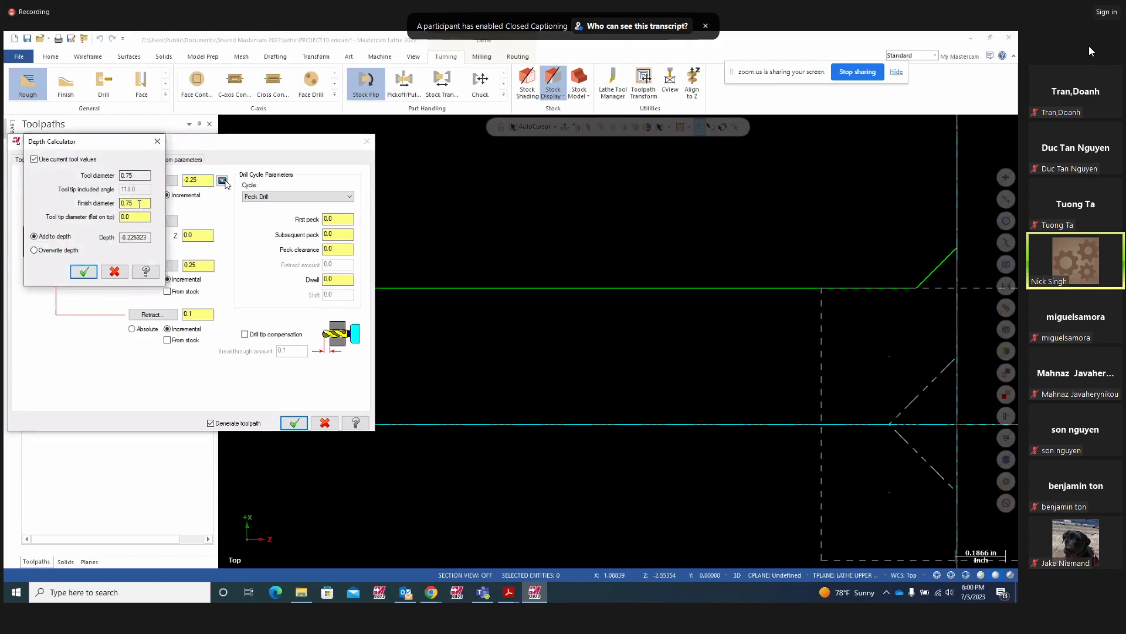
click(88, 272)
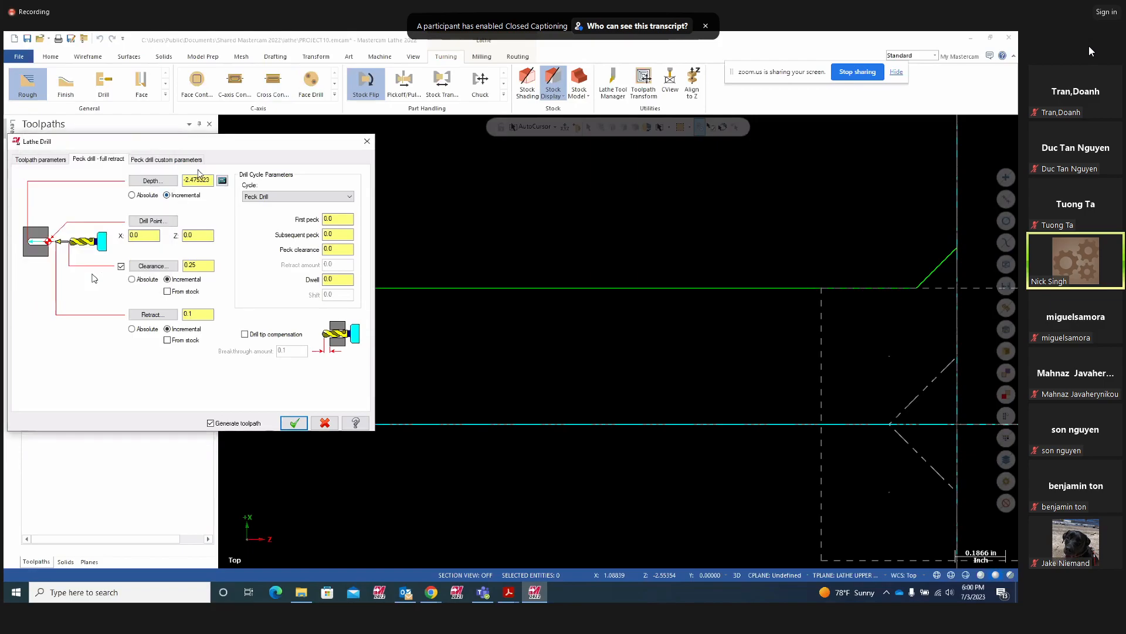
click(295, 423)
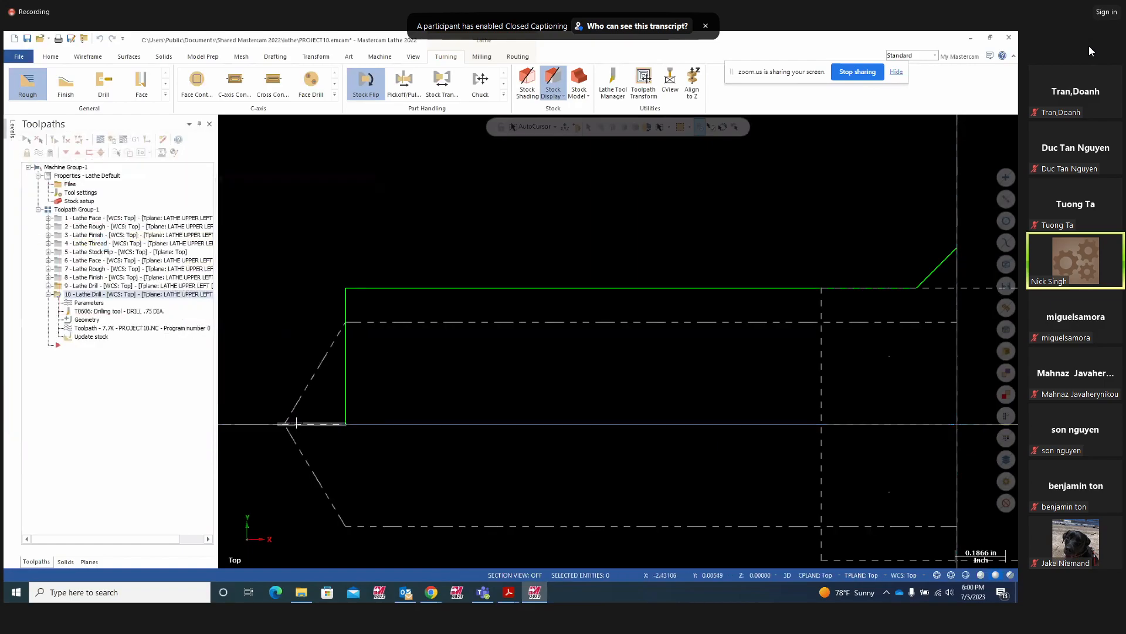
scroll(344, 323, up, 1)
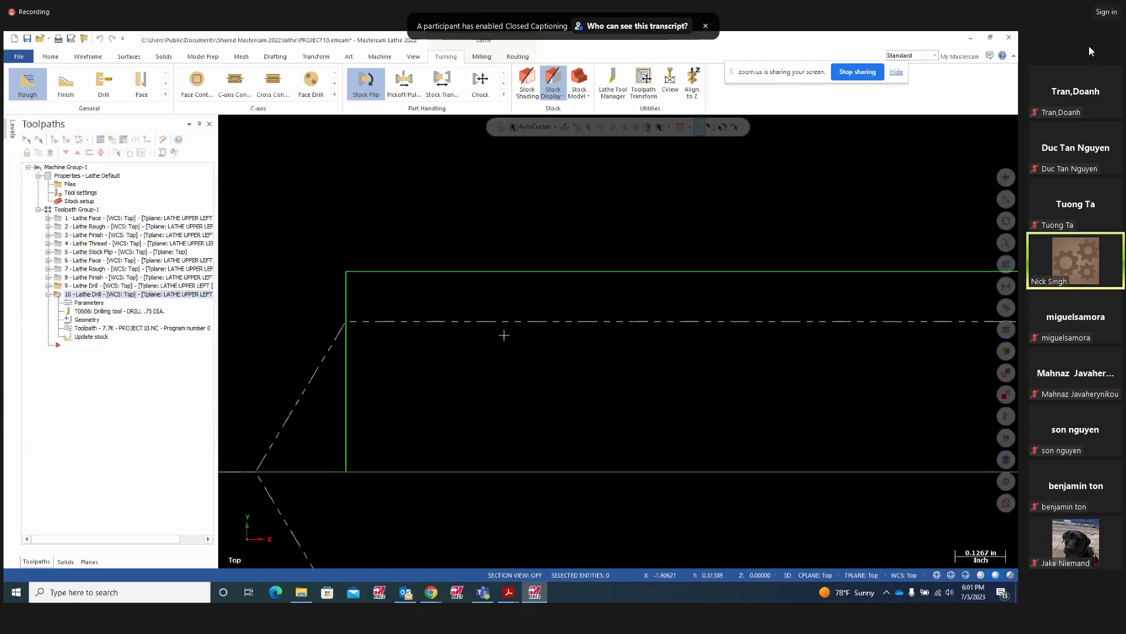
scroll(401, 300, down, 4)
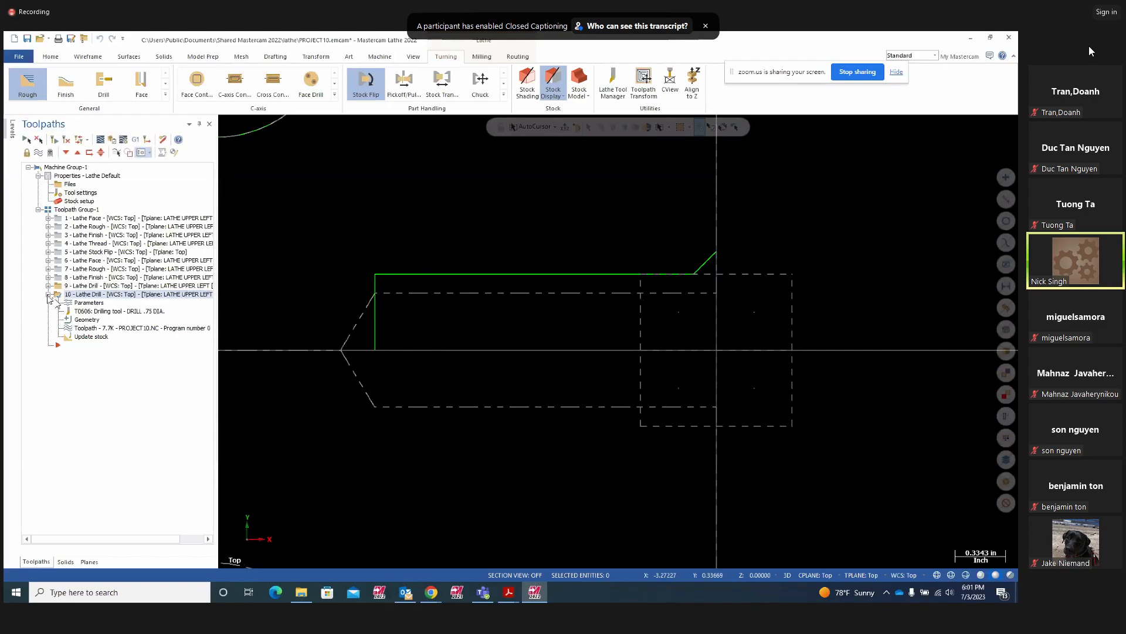
Create a lathe Rough toolpath by partially chaining the bore profile from the entrance chamfer to the bore's straight wall
click(49, 295)
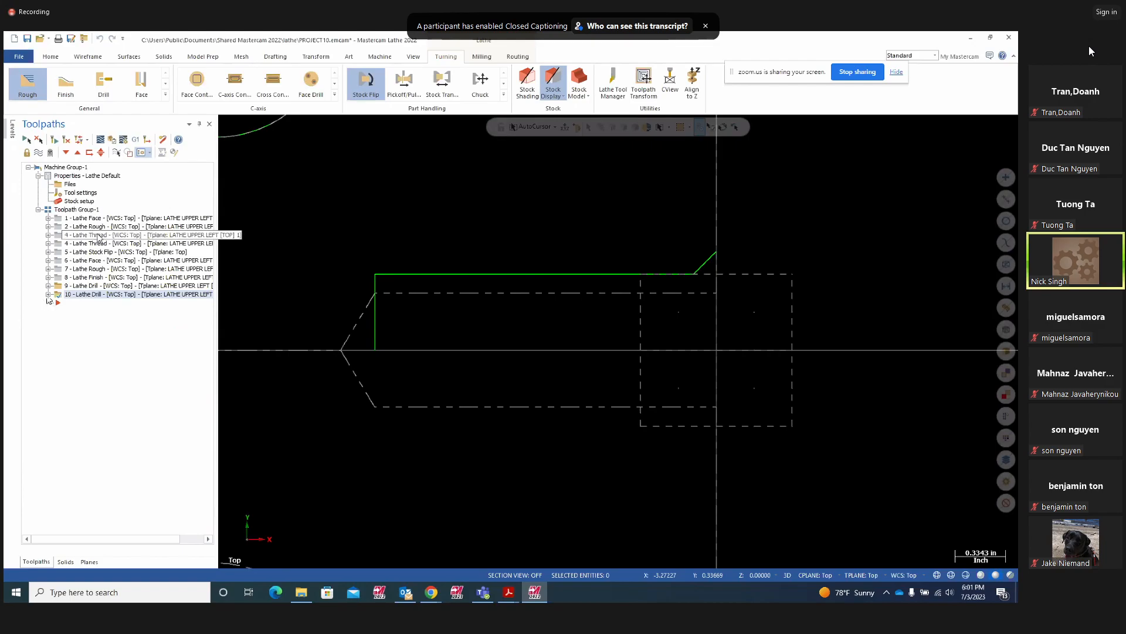
click(28, 83)
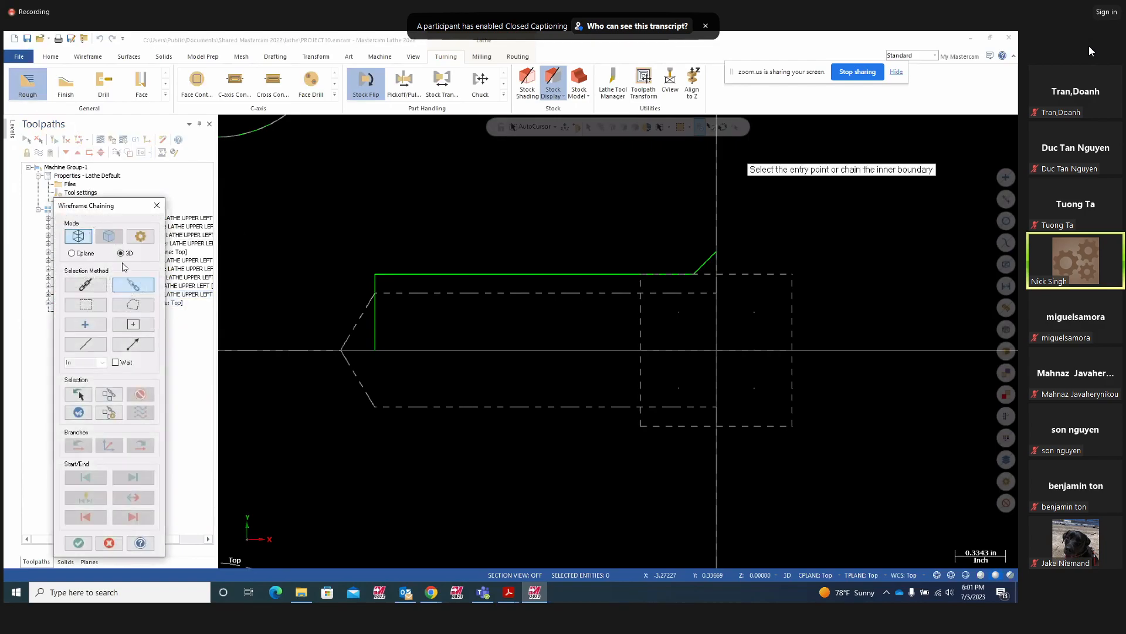
click(137, 286)
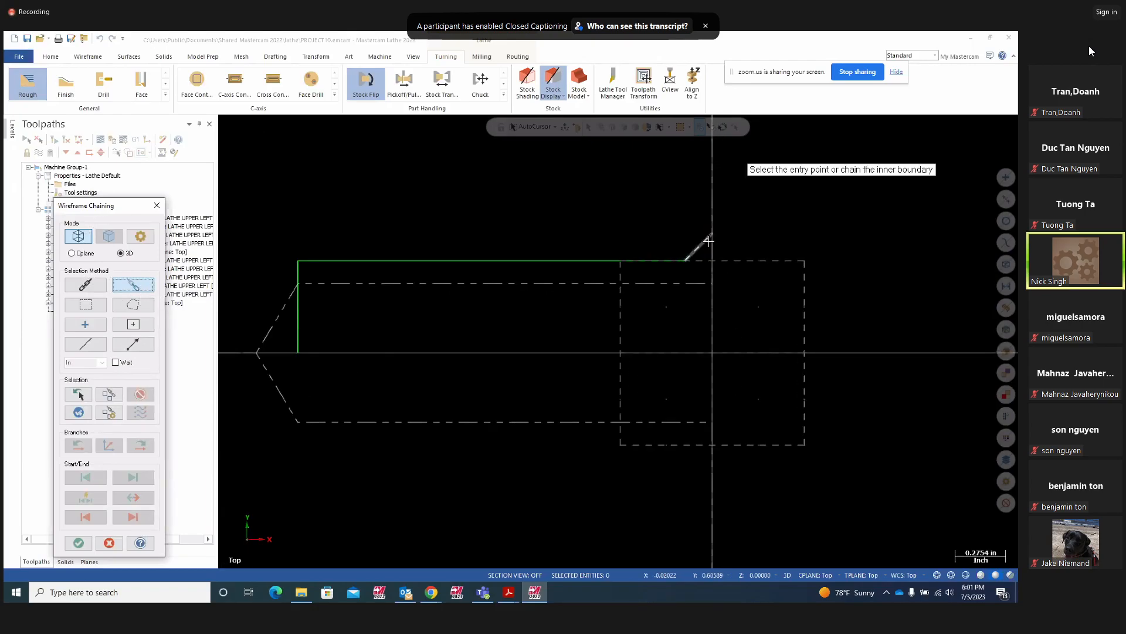
click(708, 236)
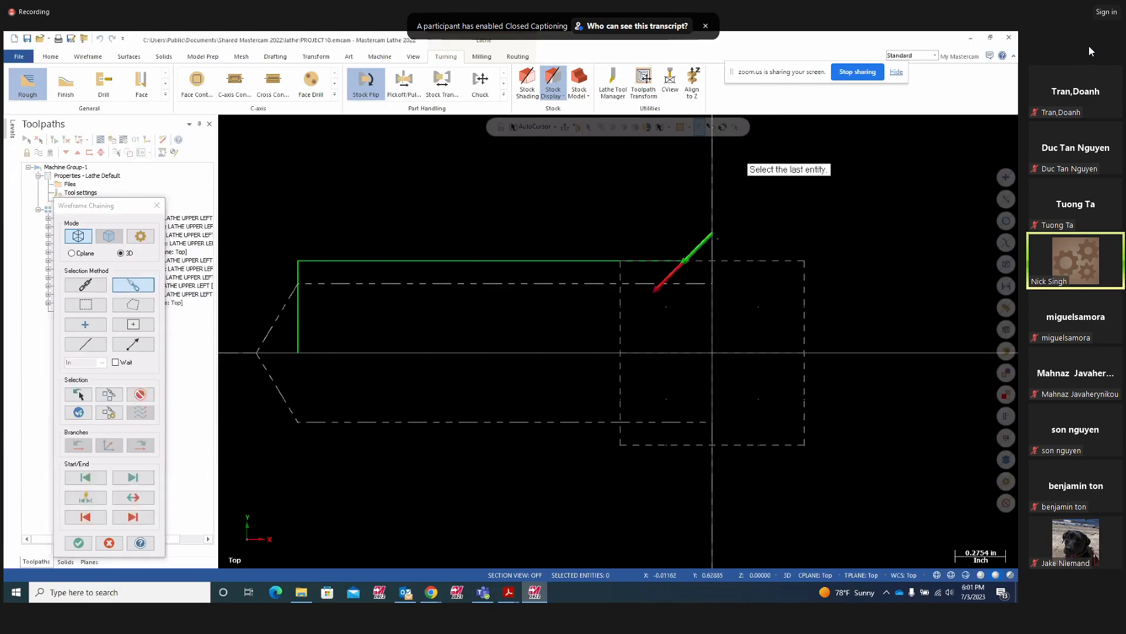
scroll(817, 277, down, 1)
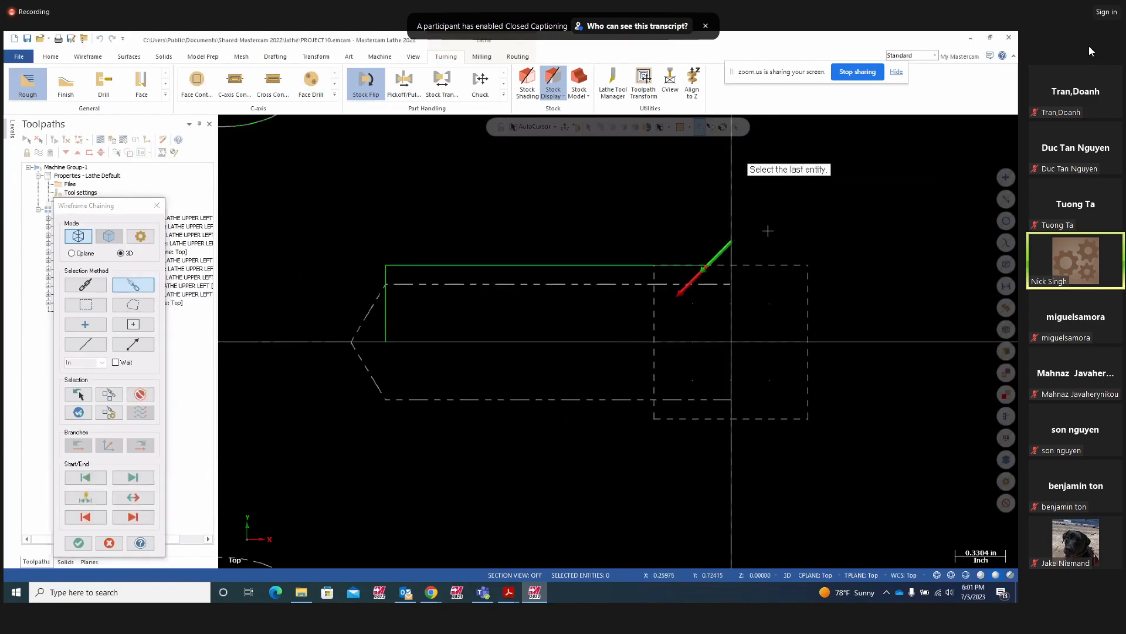
click(400, 267)
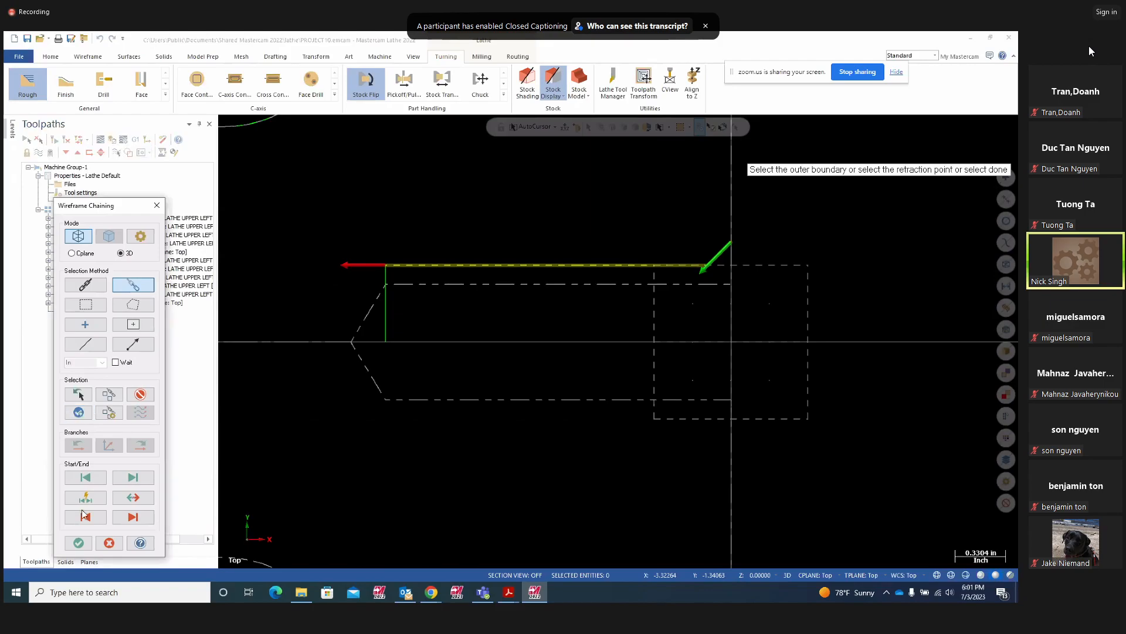
click(80, 542)
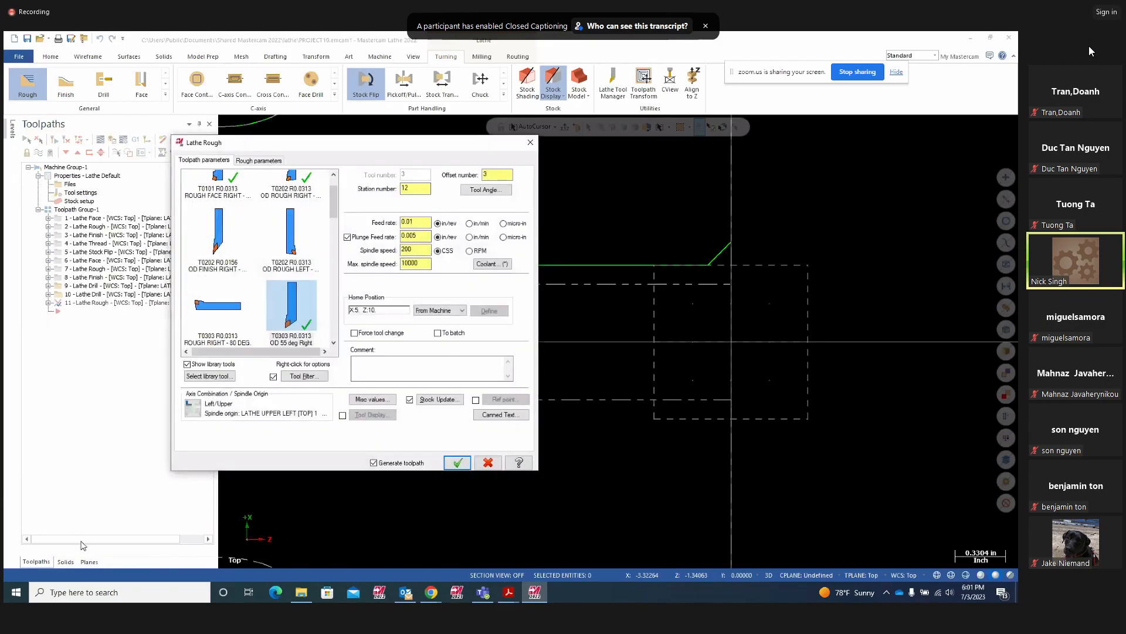
Choose the ID FINISH MIN. .5 DIA. - 55 DEG. boring bar for the bore's rough toolpath
drag(338, 216, 339, 271)
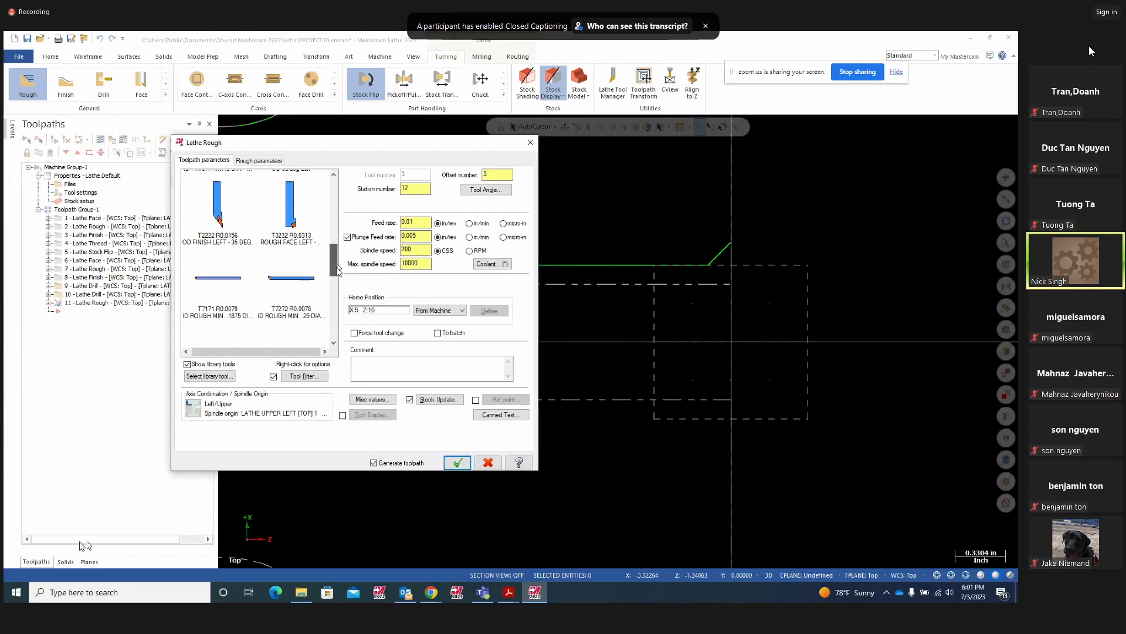
scroll(339, 261, down, 3)
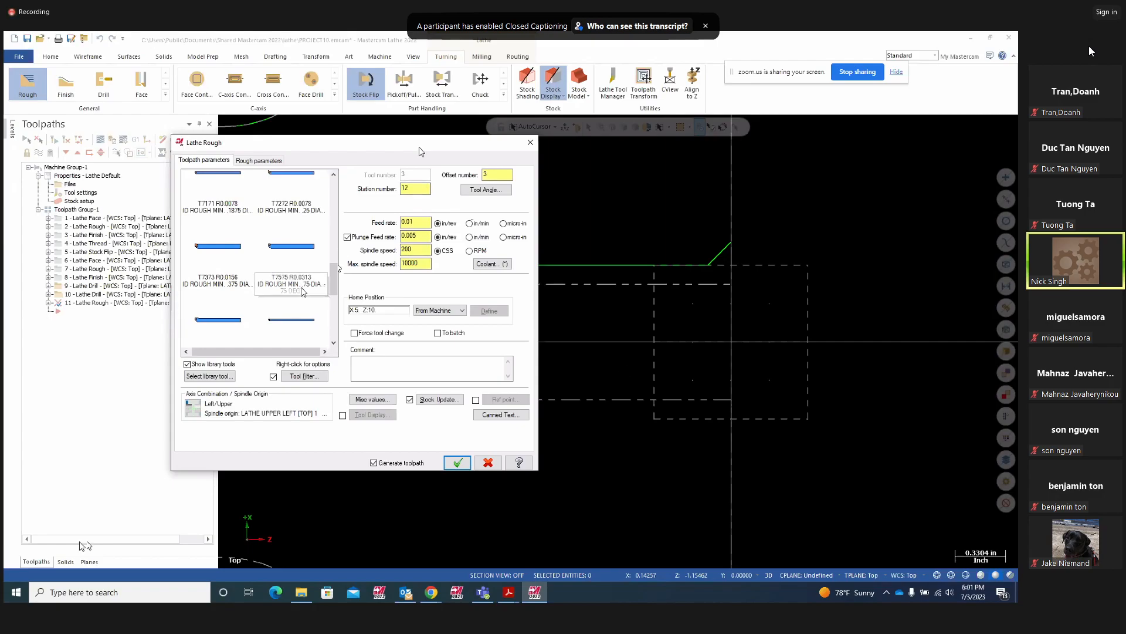
drag(372, 152, 51, 111)
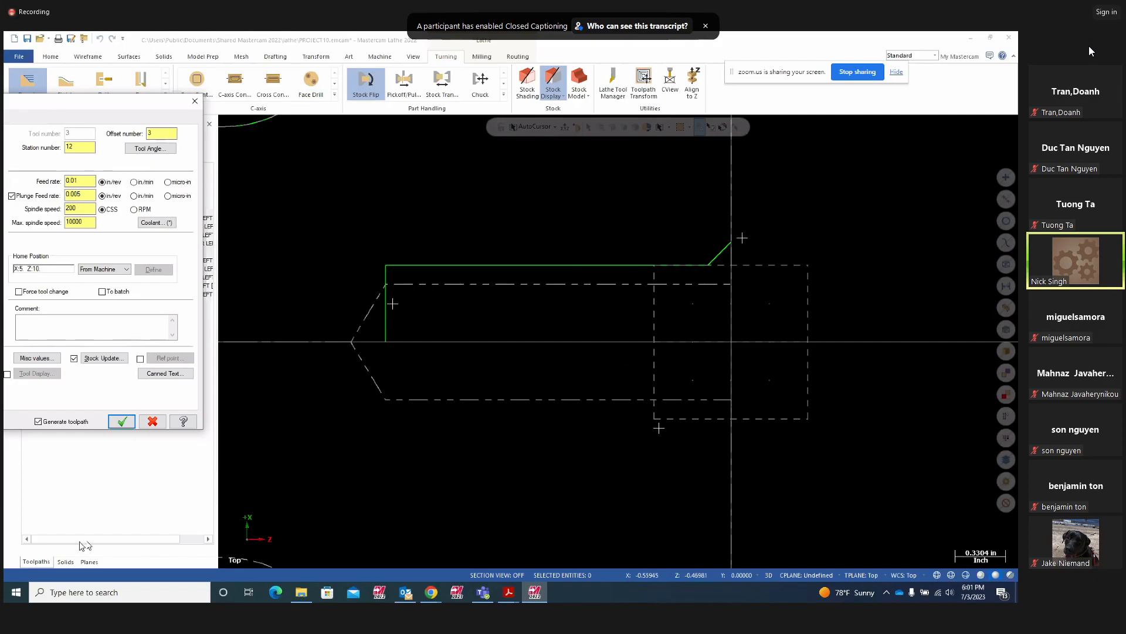
drag(112, 102, 593, 137)
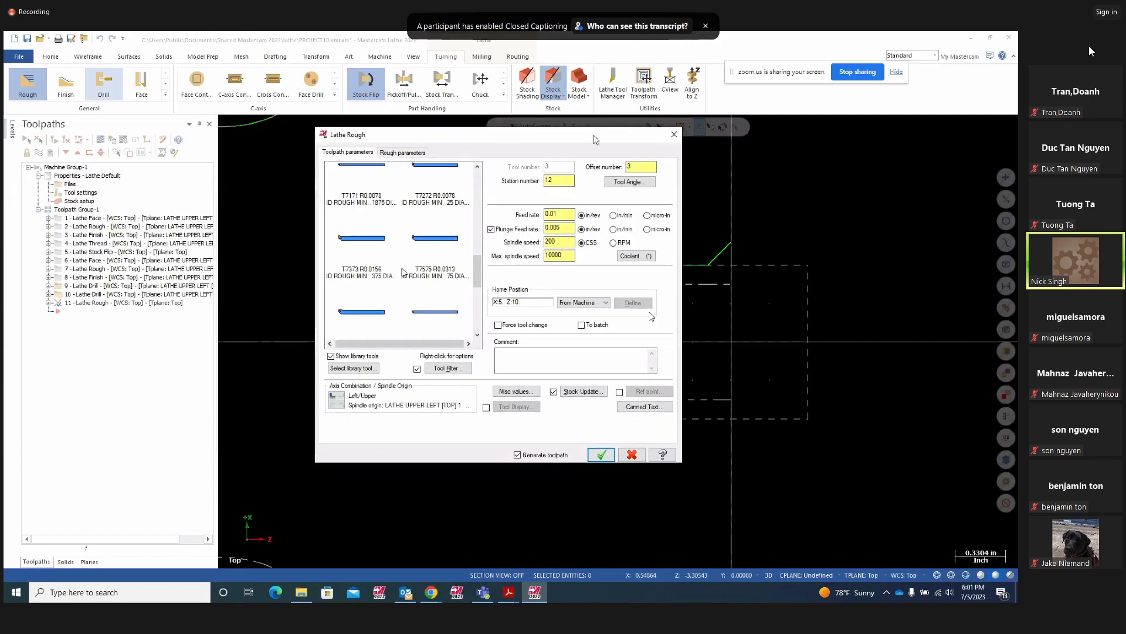
scroll(393, 280, up, 3)
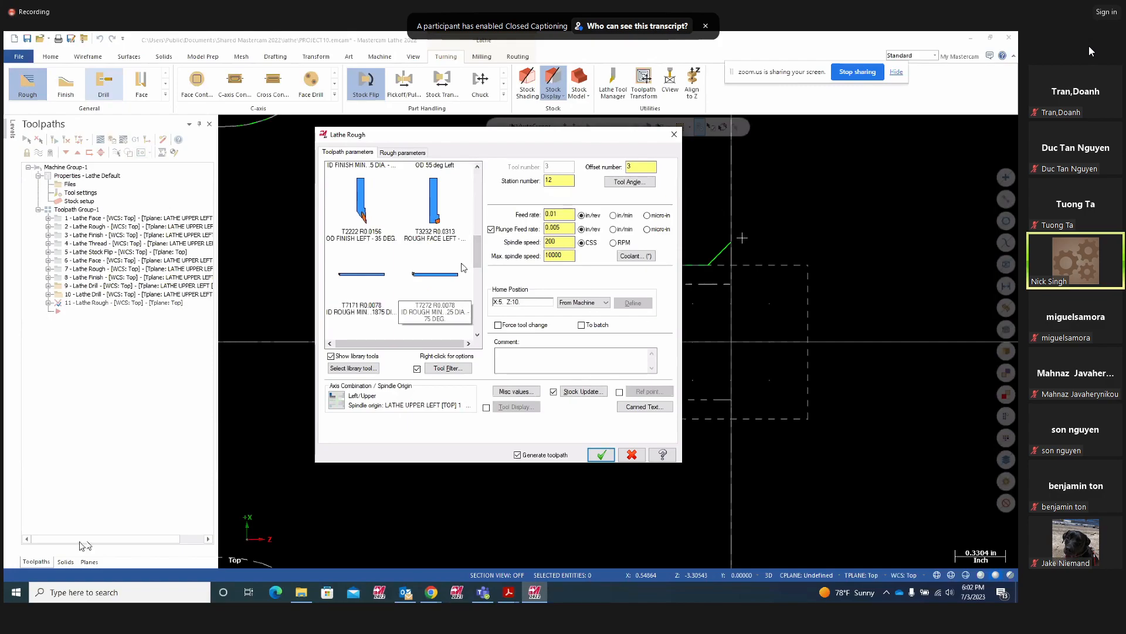
scroll(461, 291, down, 3)
scroll(461, 292, down, 1)
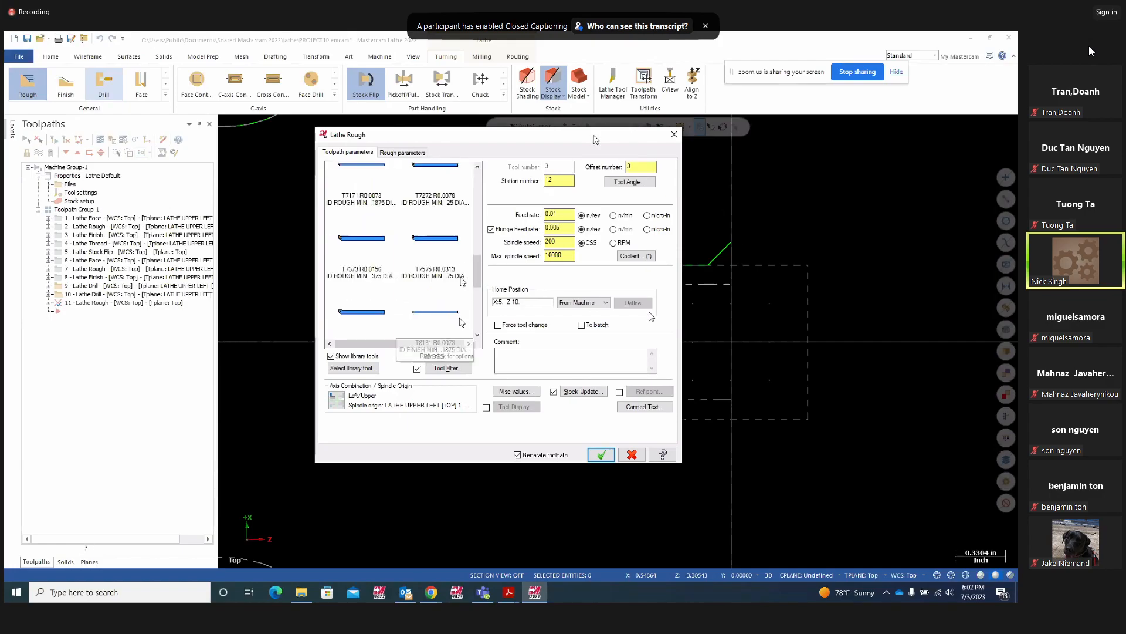
scroll(437, 304, down, 2)
scroll(438, 300, up, 3)
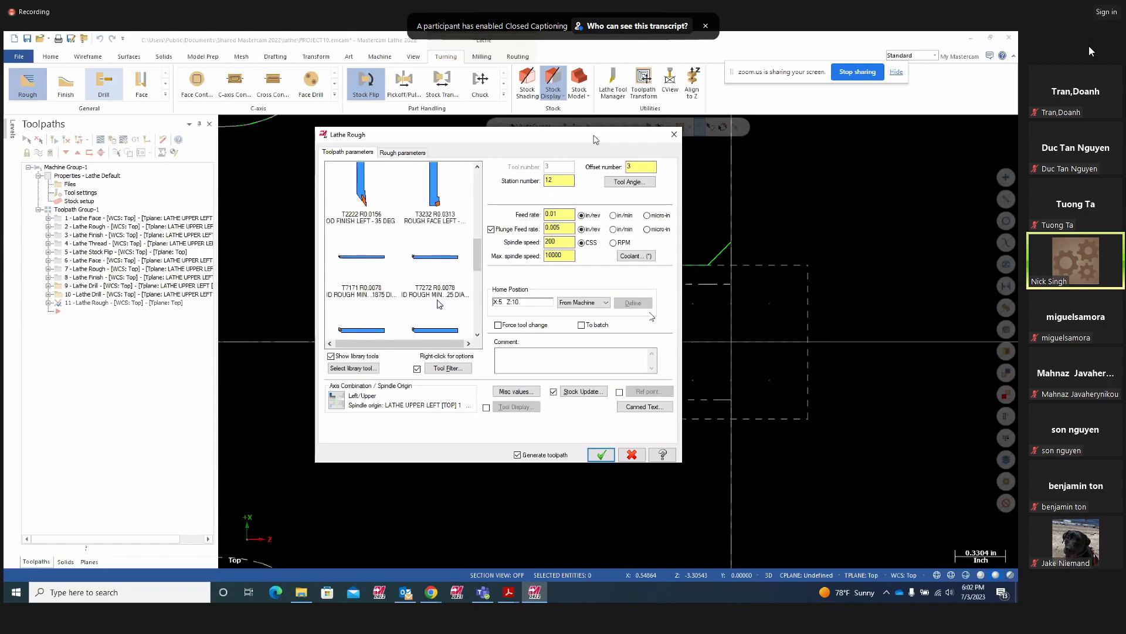
scroll(437, 301, up, 2)
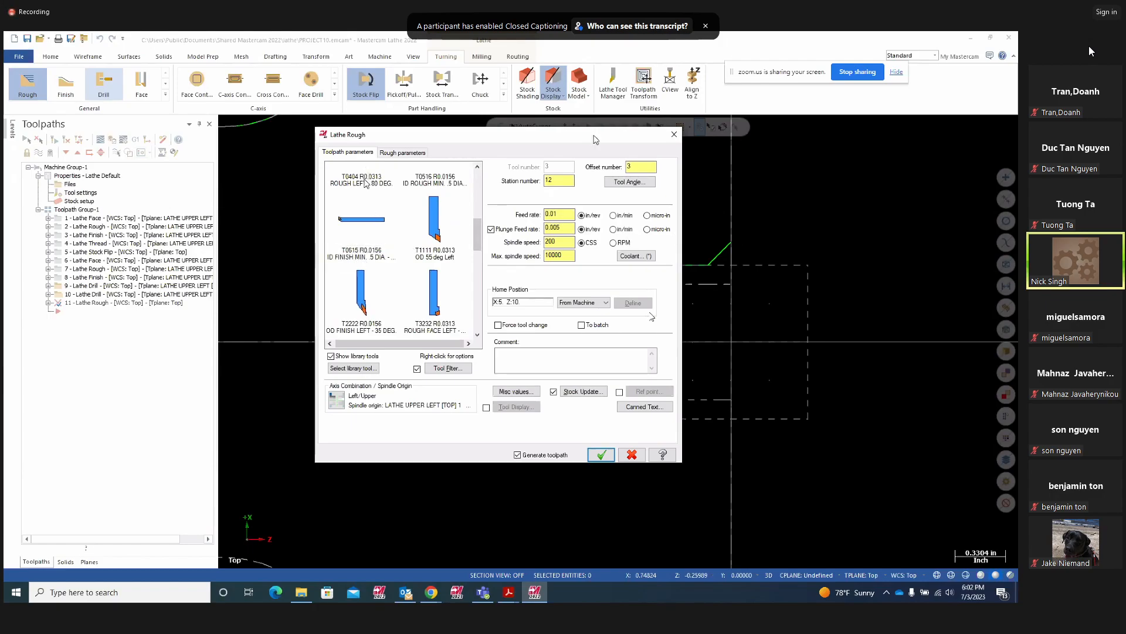
scroll(371, 189, up, 2)
scroll(390, 322, down, 2)
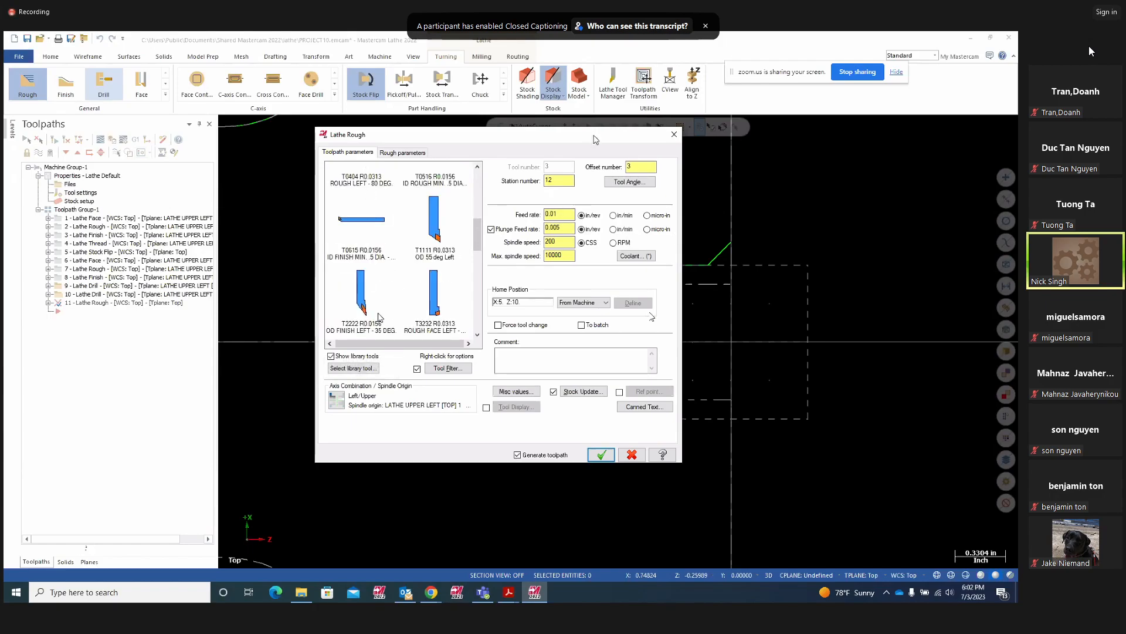
click(362, 255)
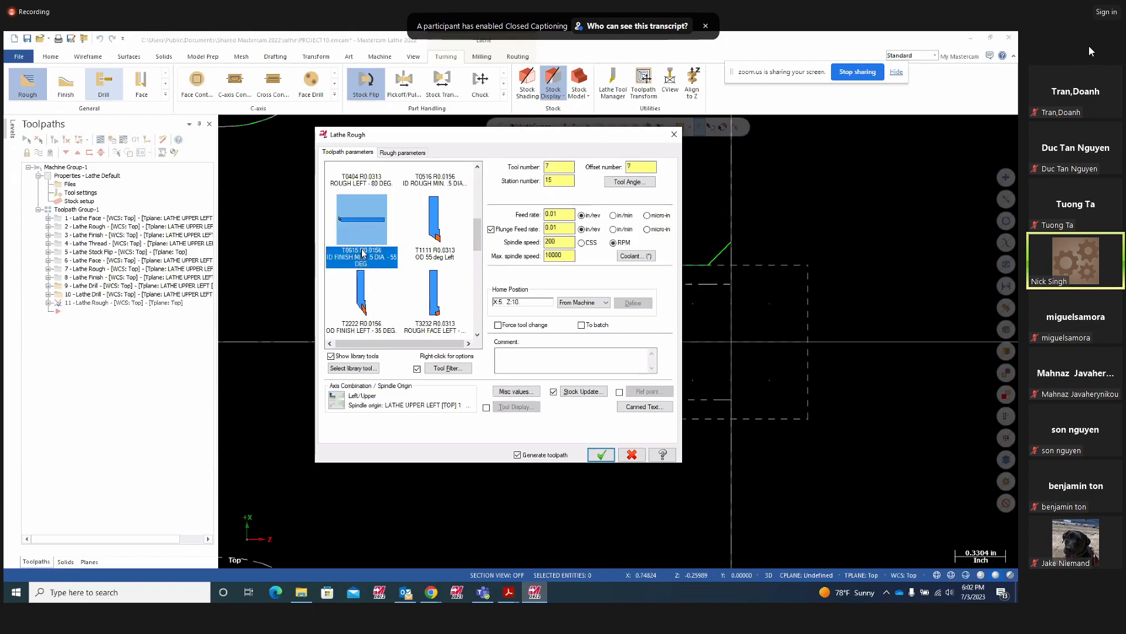
Review the rough operation's lead-in and lead-out vectors against the bore profile, keep the rough parameters and generate the toolpath
click(414, 155)
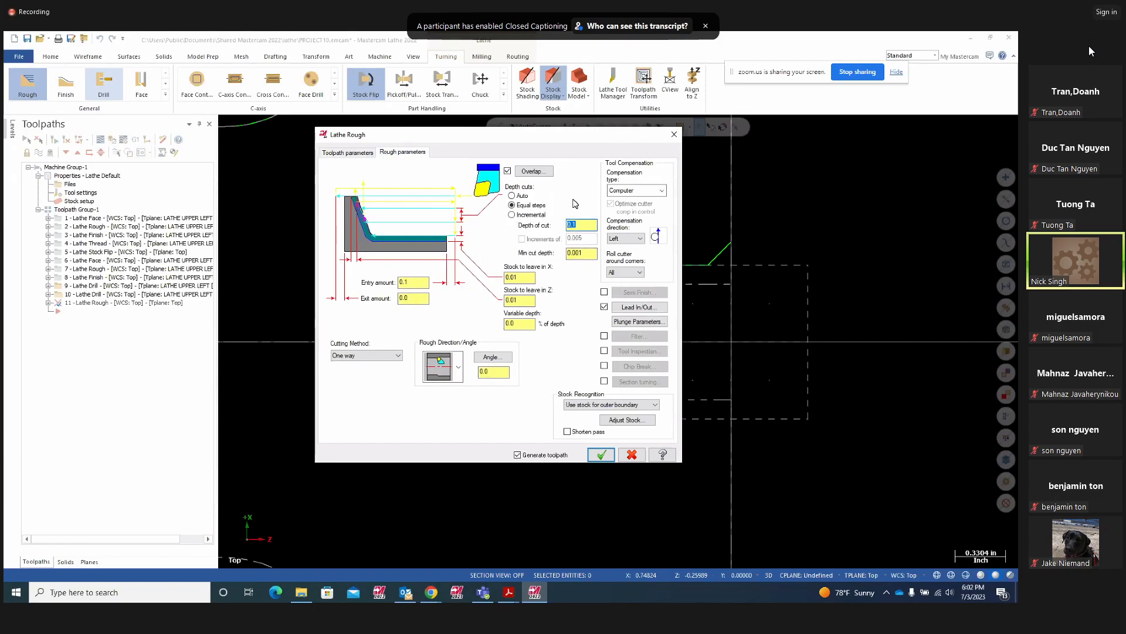
click(639, 308)
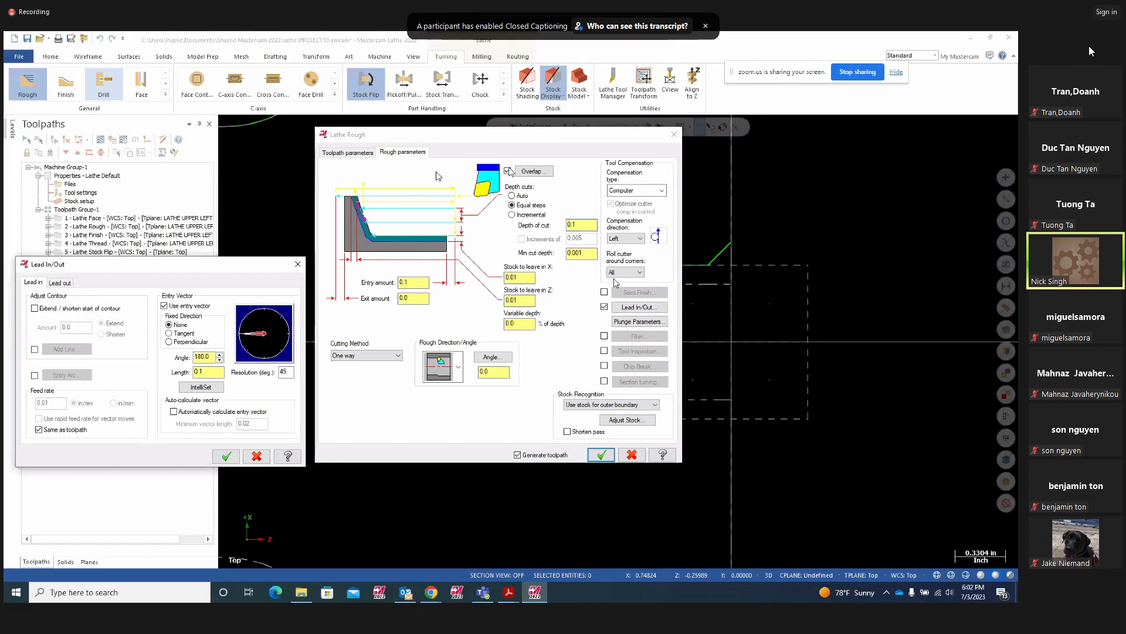
click(226, 457)
drag(478, 136, 175, 166)
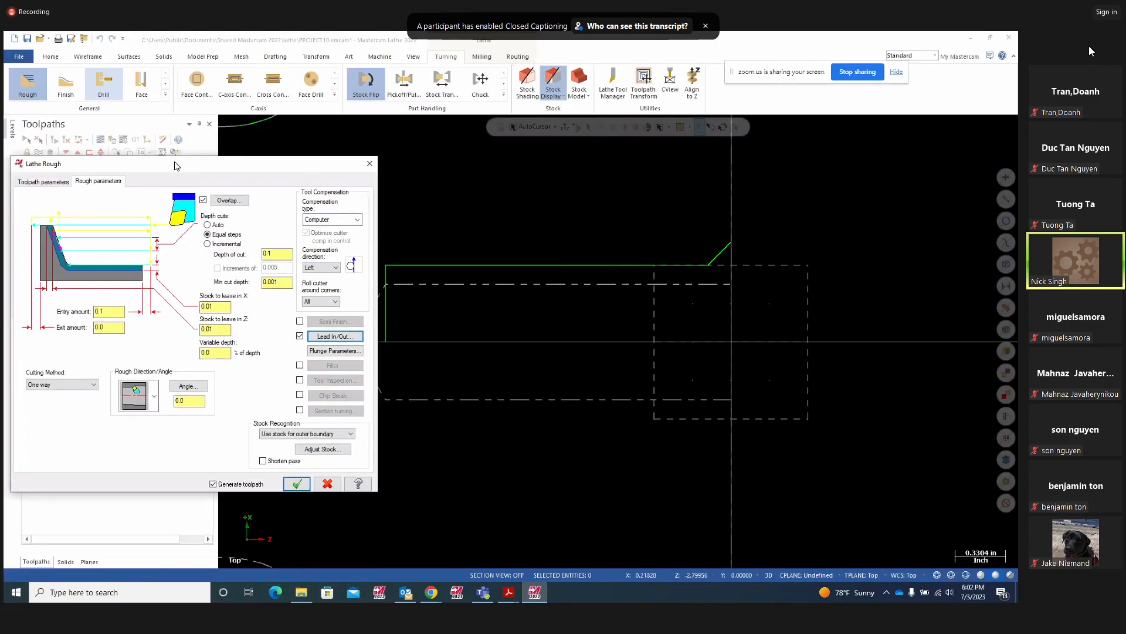
click(324, 336)
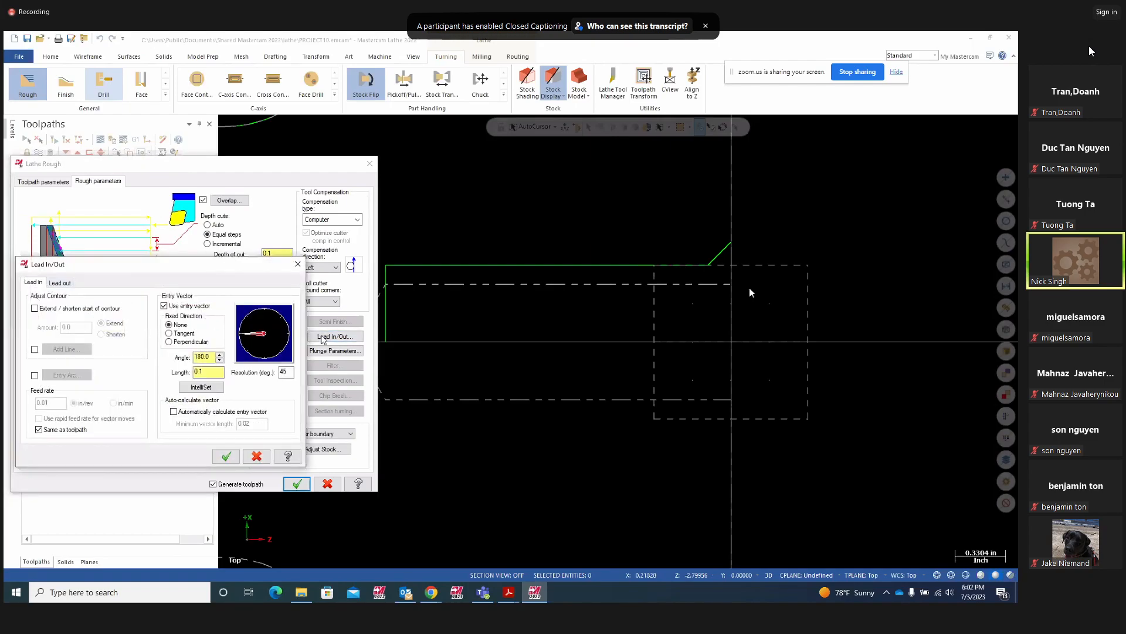
click(62, 284)
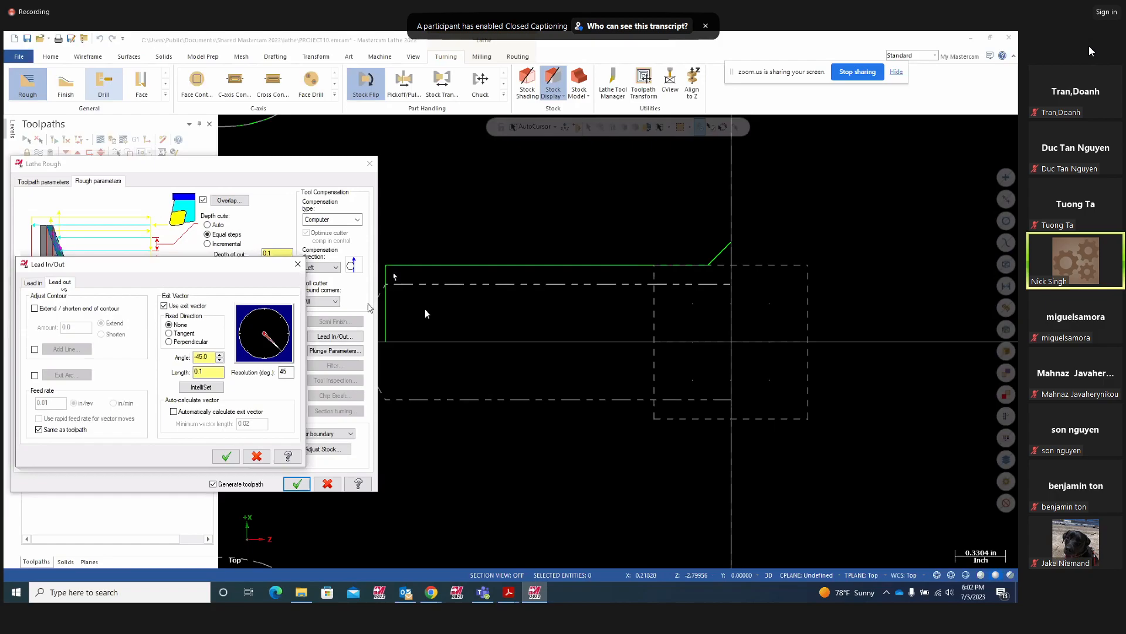
click(225, 456)
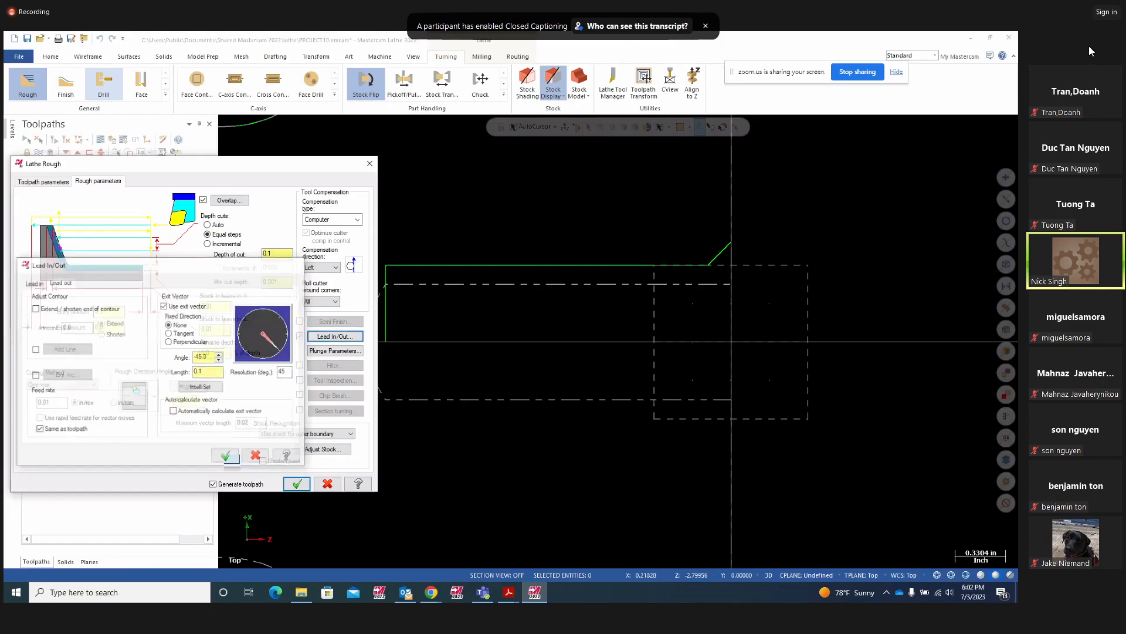
click(296, 484)
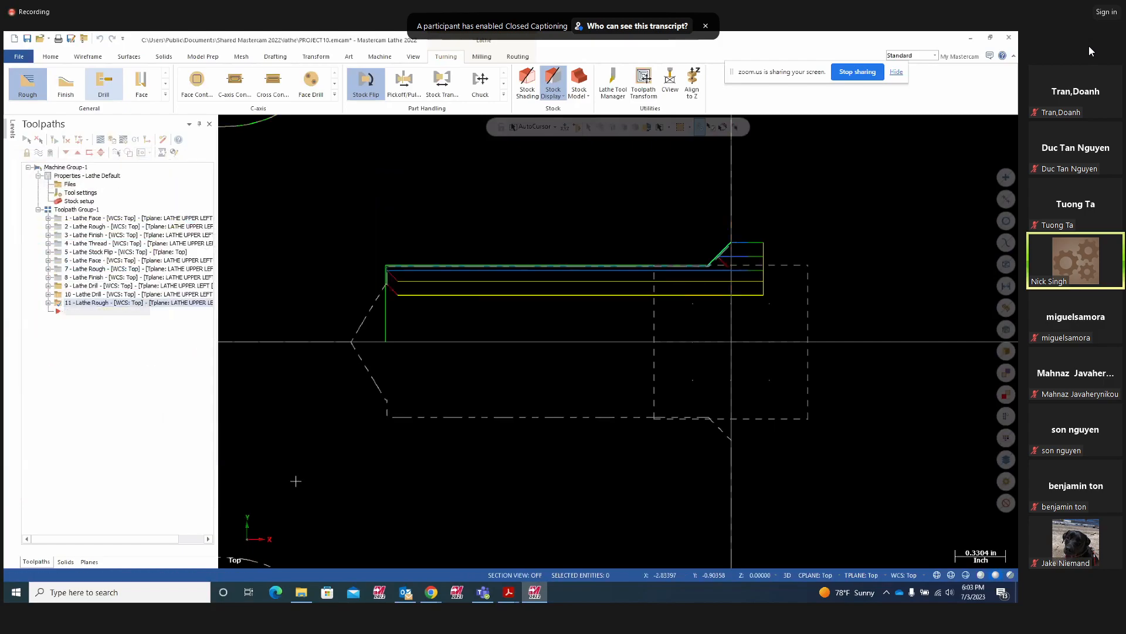
Backplot the bore roughing toolpath and examine the tool's exit moves at the inner end of the bore
scroll(430, 313, up, 1)
scroll(411, 287, up, 1)
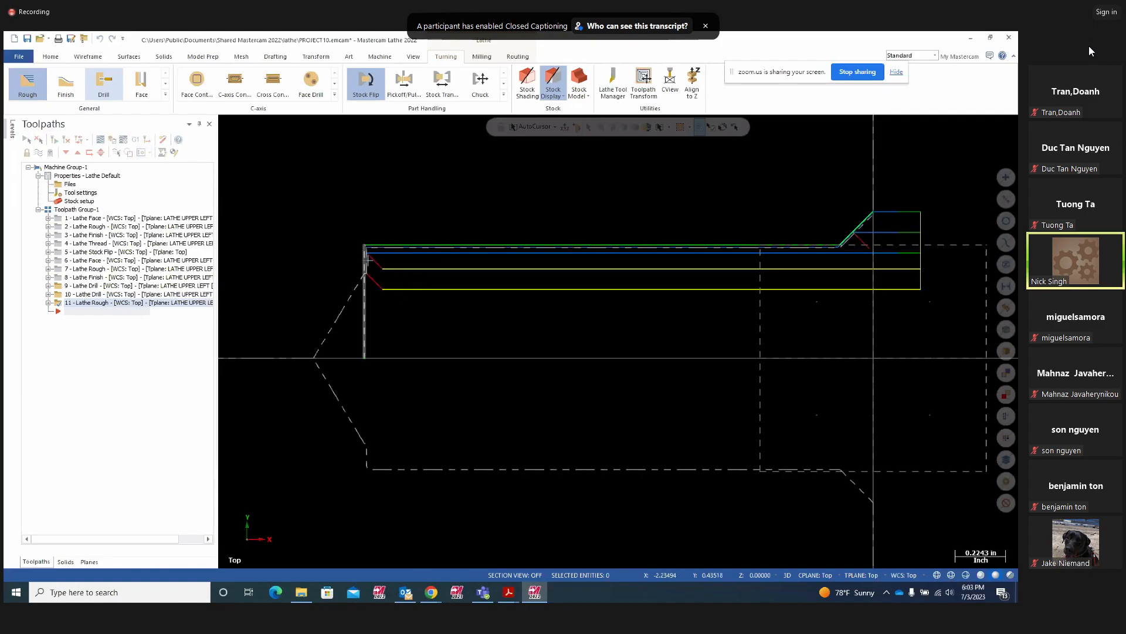
click(101, 143)
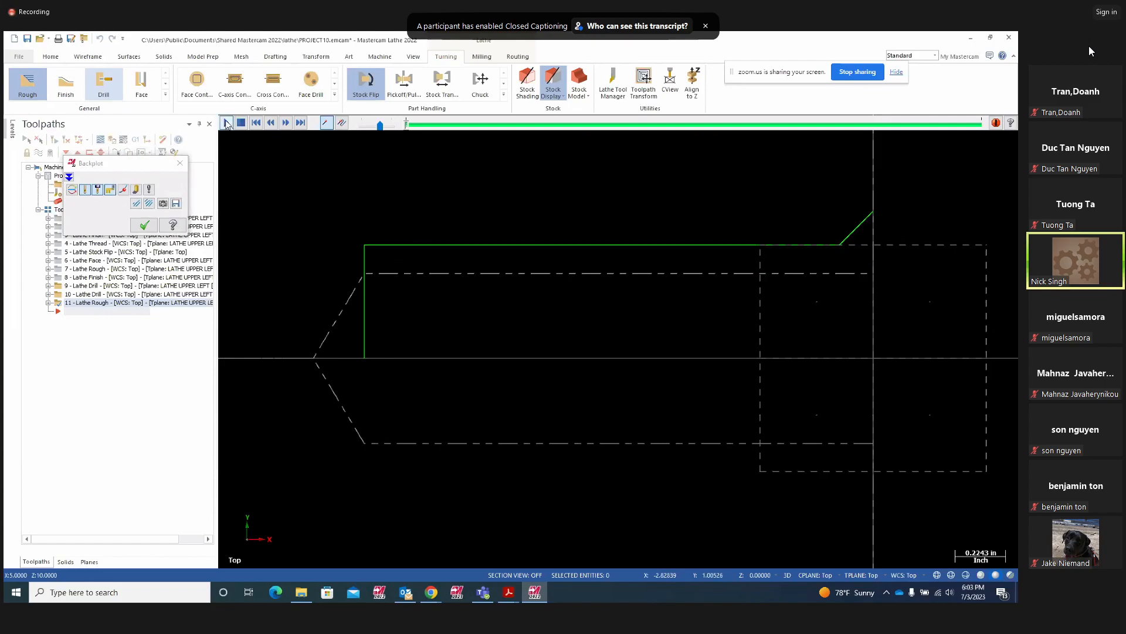
click(227, 124)
scroll(341, 350, down, 3)
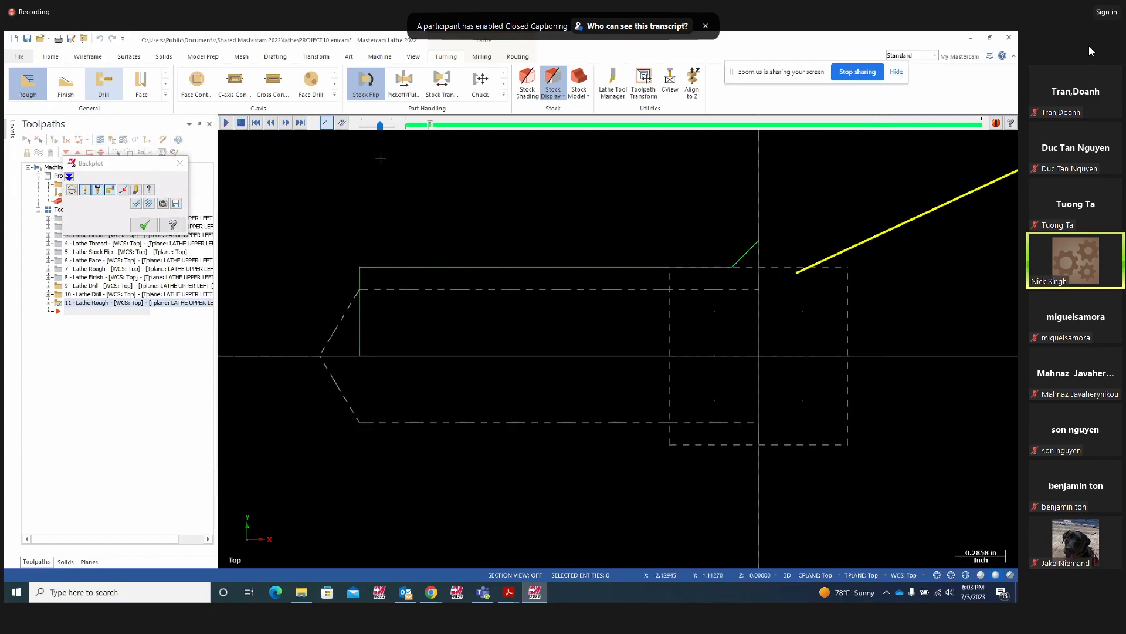
scroll(367, 251, down, 4)
scroll(404, 299, up, 3)
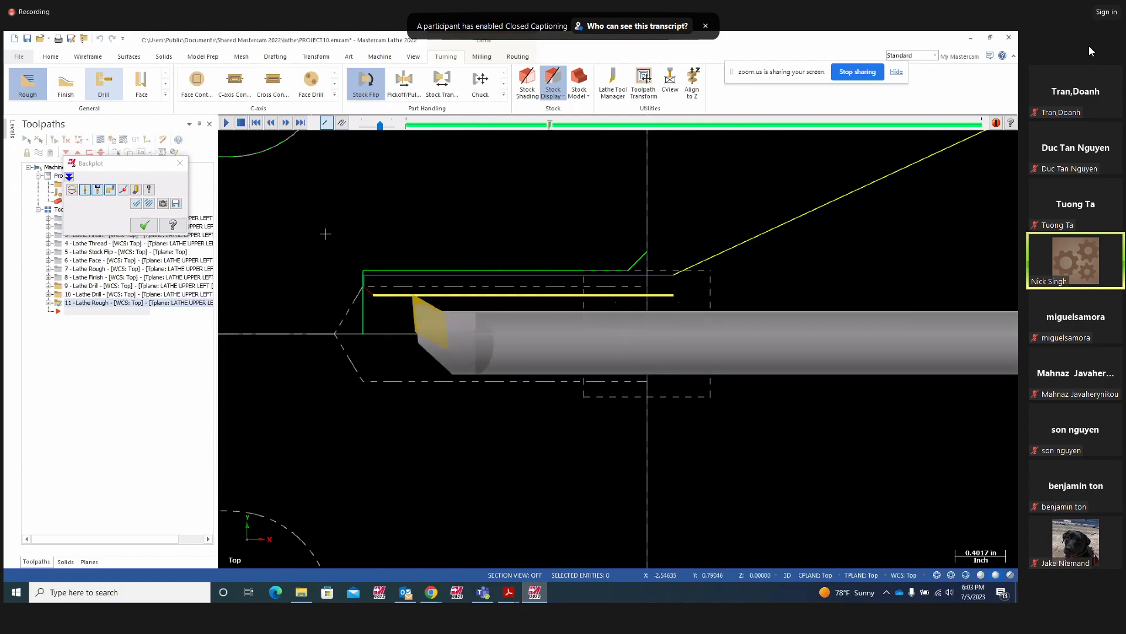
scroll(367, 287, up, 1)
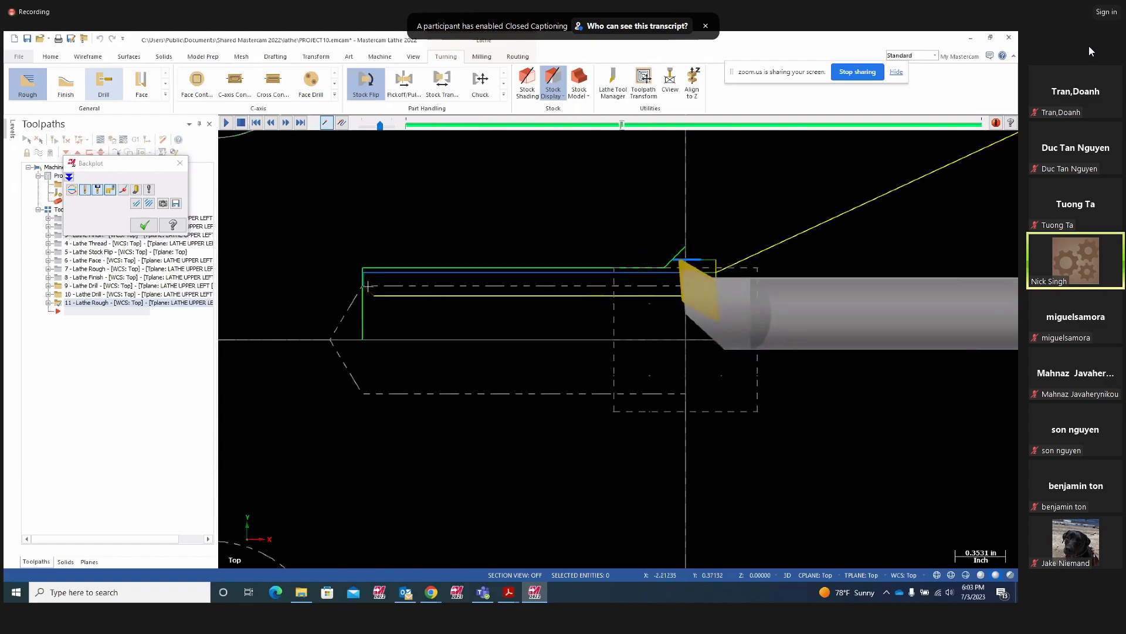
scroll(368, 286, up, 1)
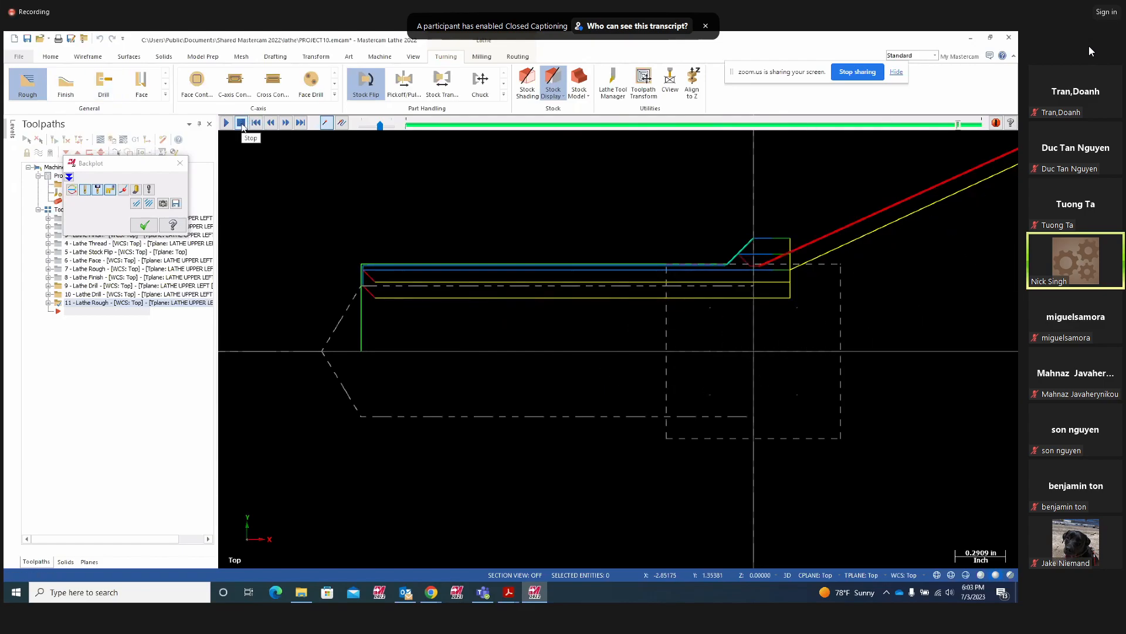
scroll(359, 299, up, 6)
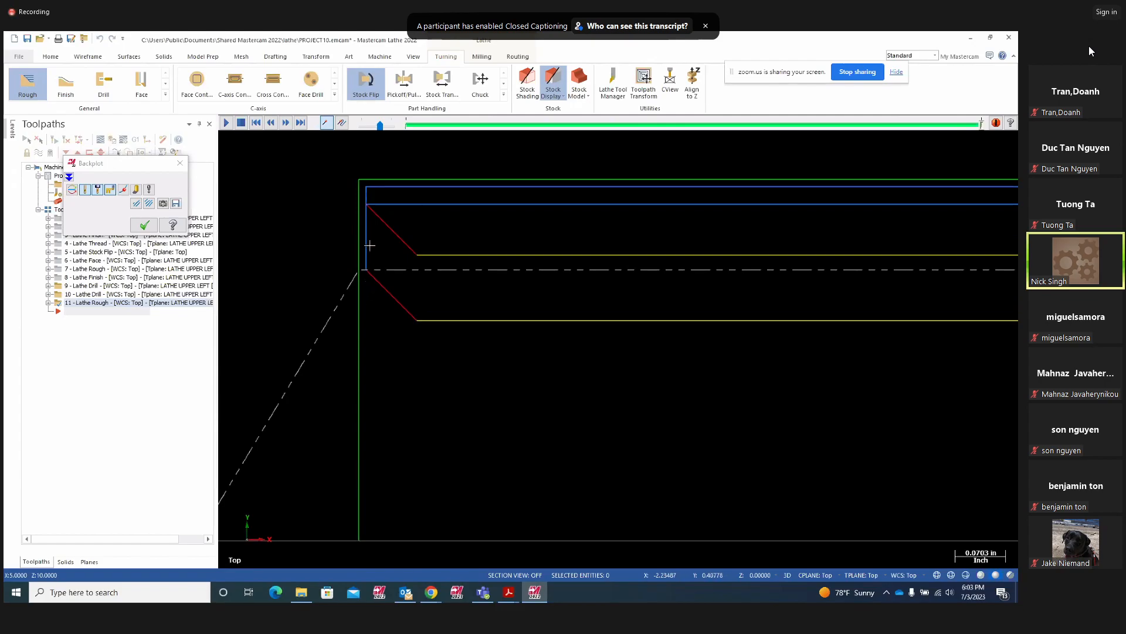
scroll(357, 276, up, 3)
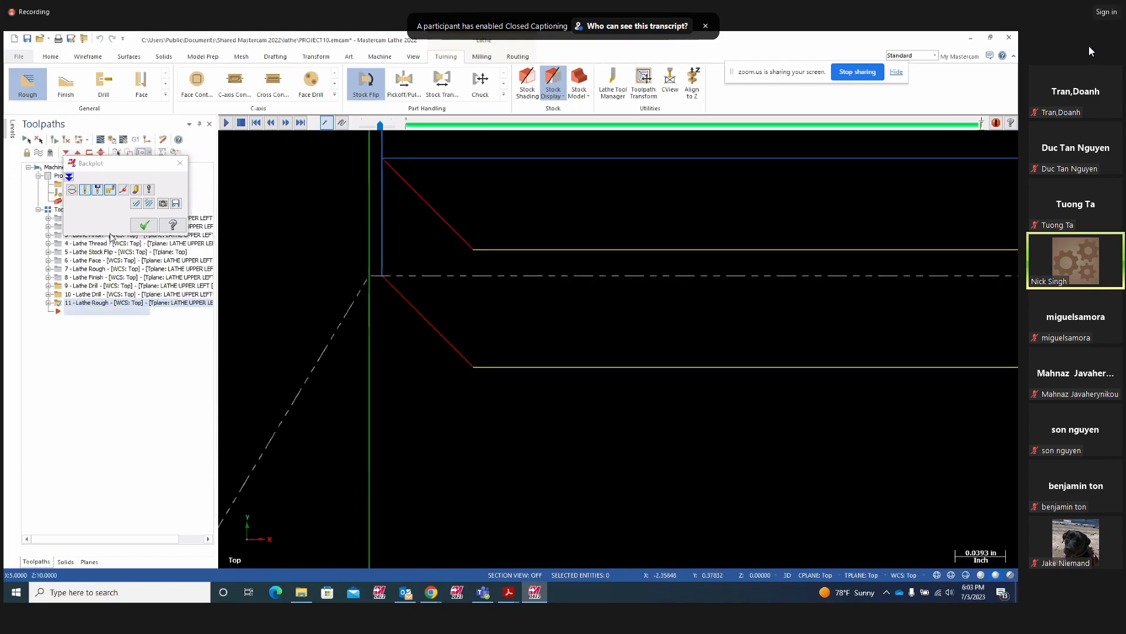
click(144, 225)
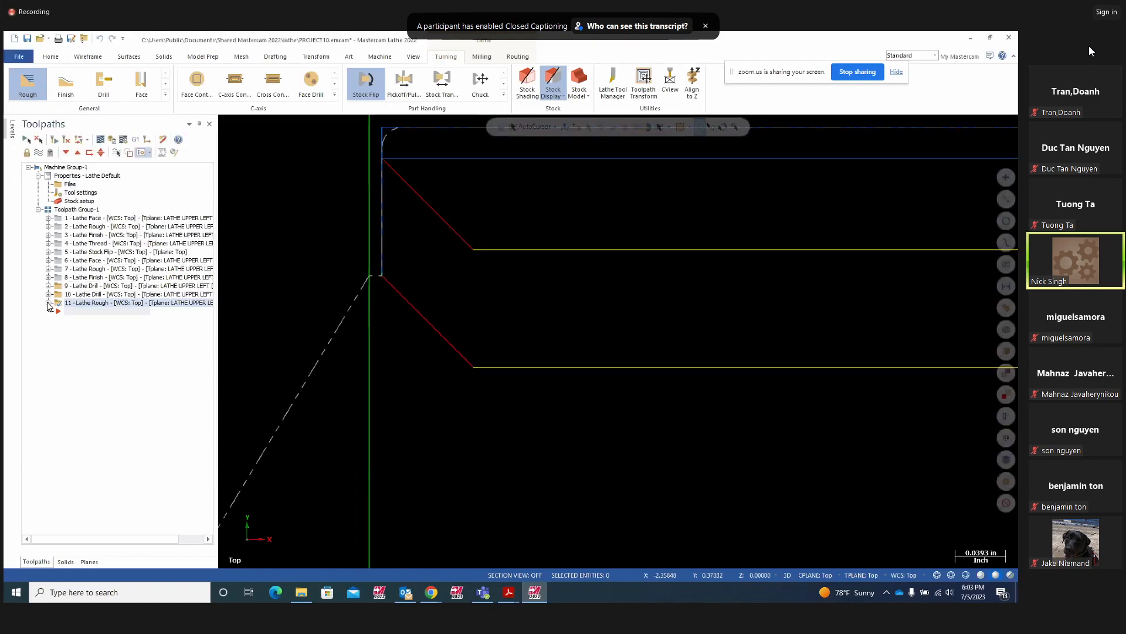
Reopen the bore rough operation's parameters and set the lead-out exit vector angle to -90 degrees
click(48, 303)
click(82, 311)
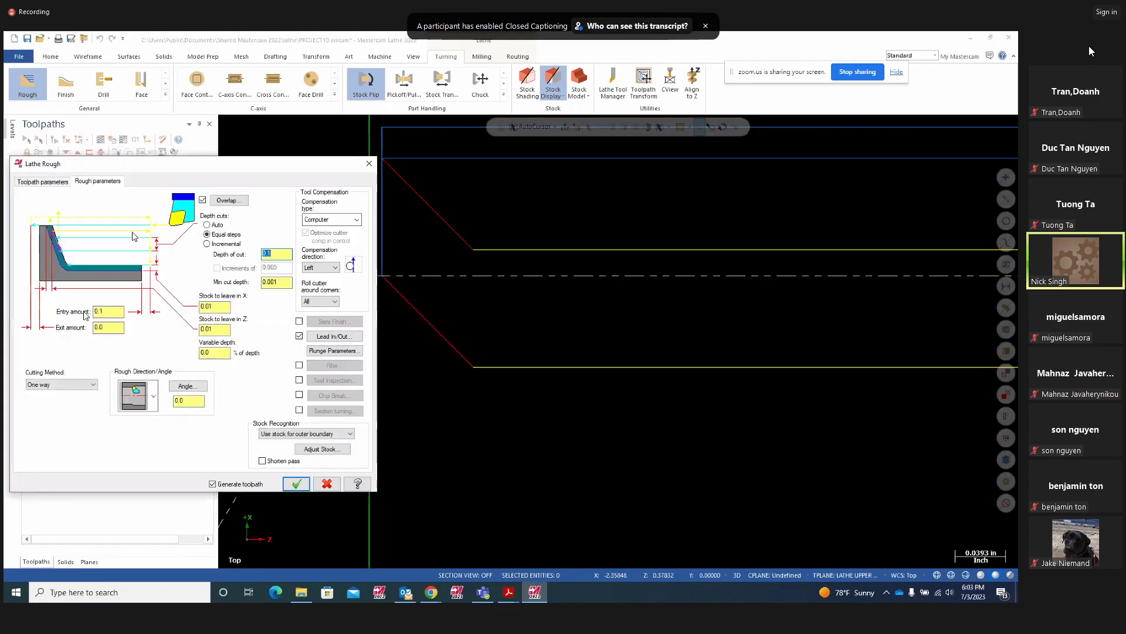
click(333, 338)
click(61, 283)
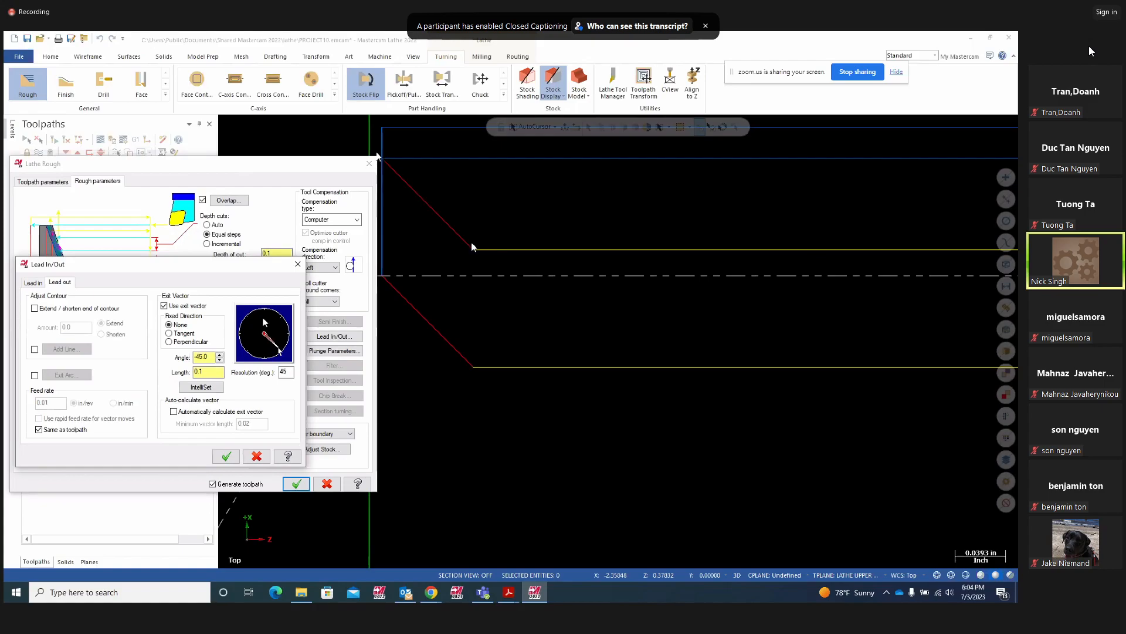
click(263, 356)
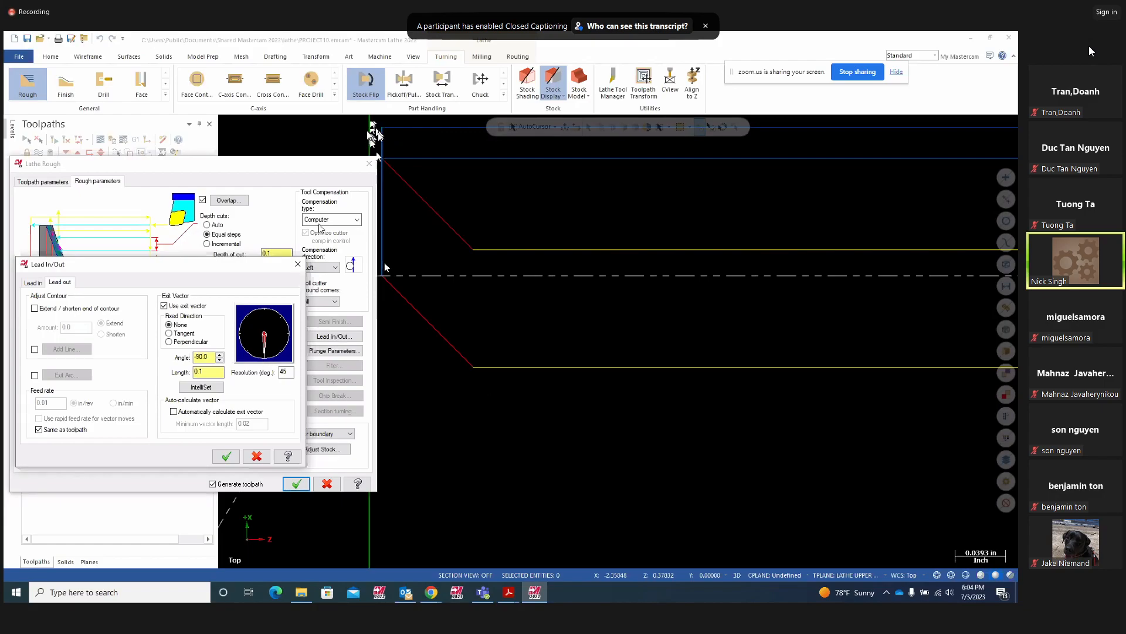
Extend the end of the lead-out contour by 0.05 and regenerate the rough toolpath, continuing past the tool collision warning
click(34, 308)
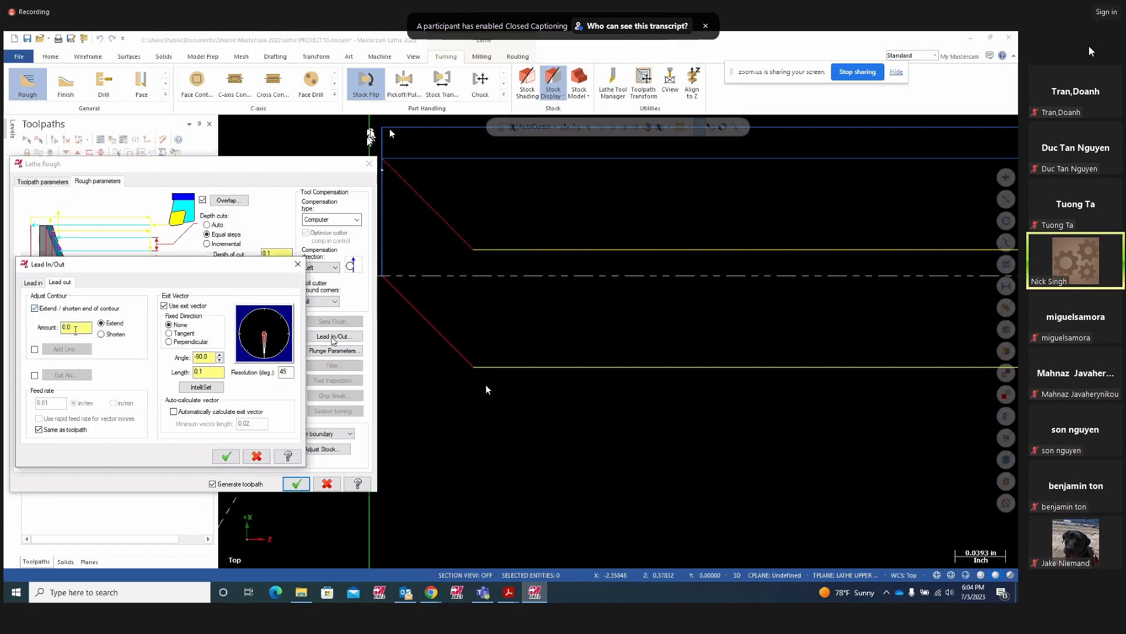
text(.05)
key(Return)
click(79, 327)
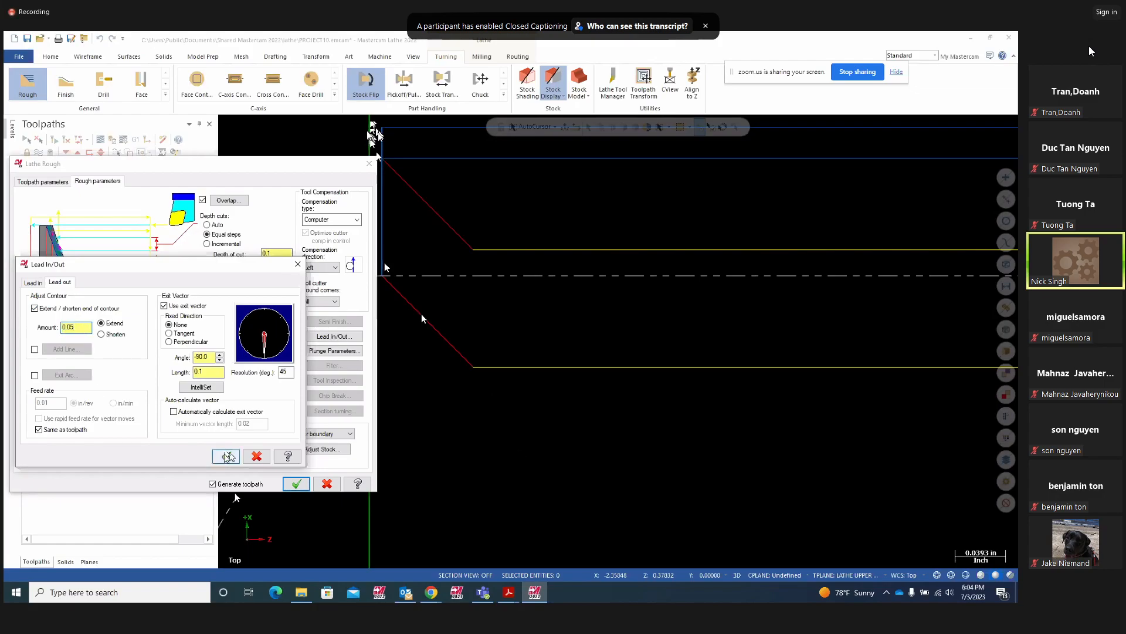
click(228, 457)
click(295, 482)
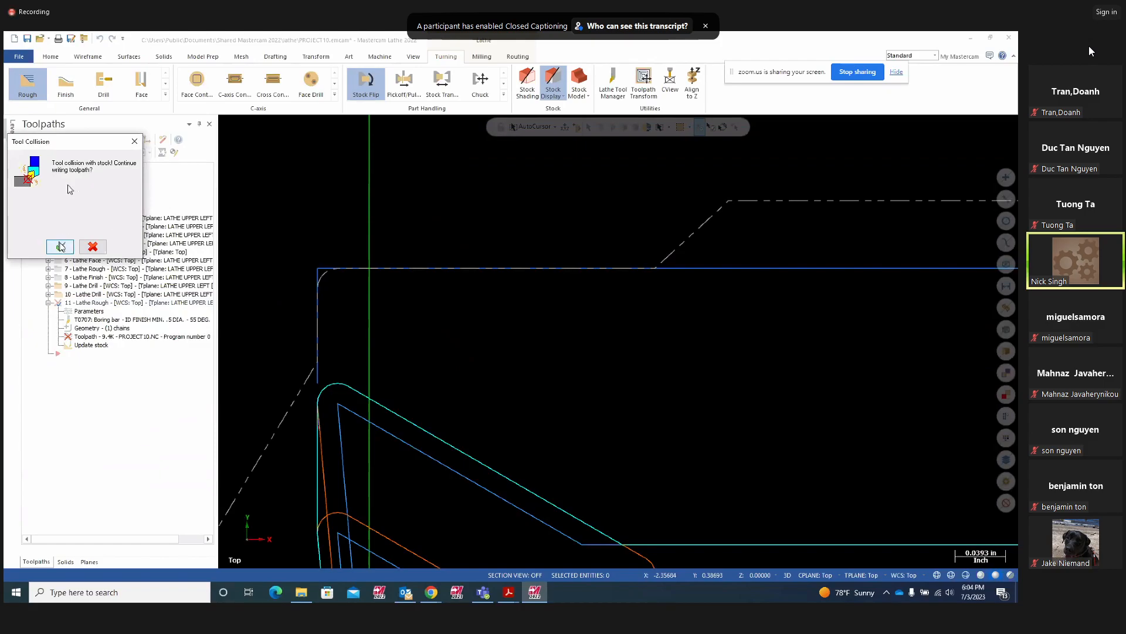
click(61, 247)
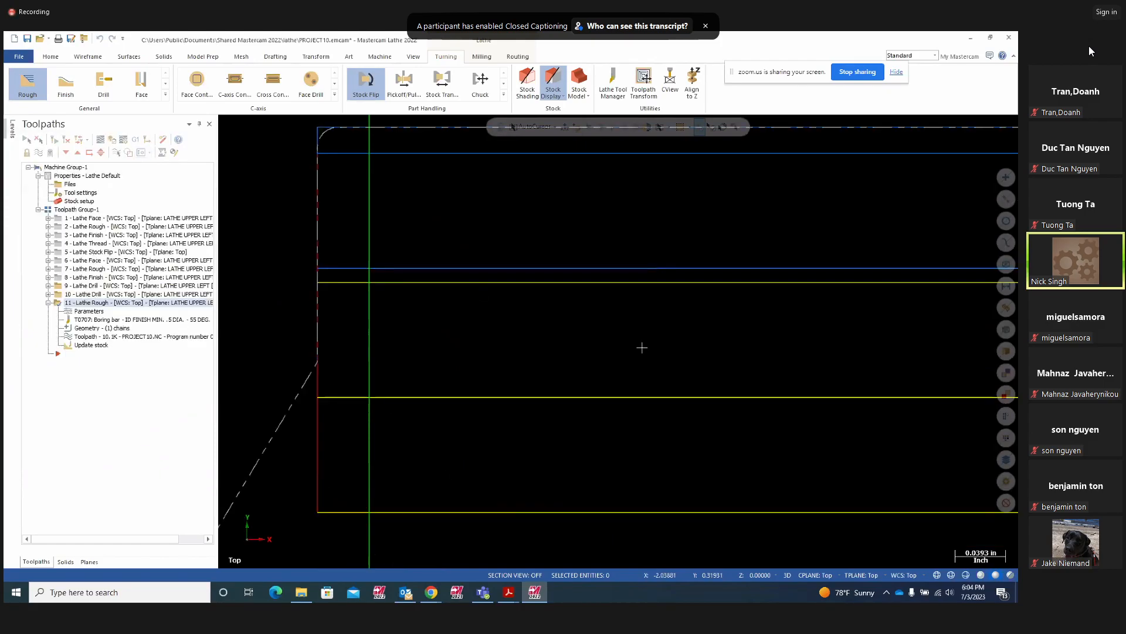
Backplot the extended bore roughing toolpath and check its passes against the bore's inner end wall
scroll(642, 345, down, 4)
scroll(697, 330, down, 1)
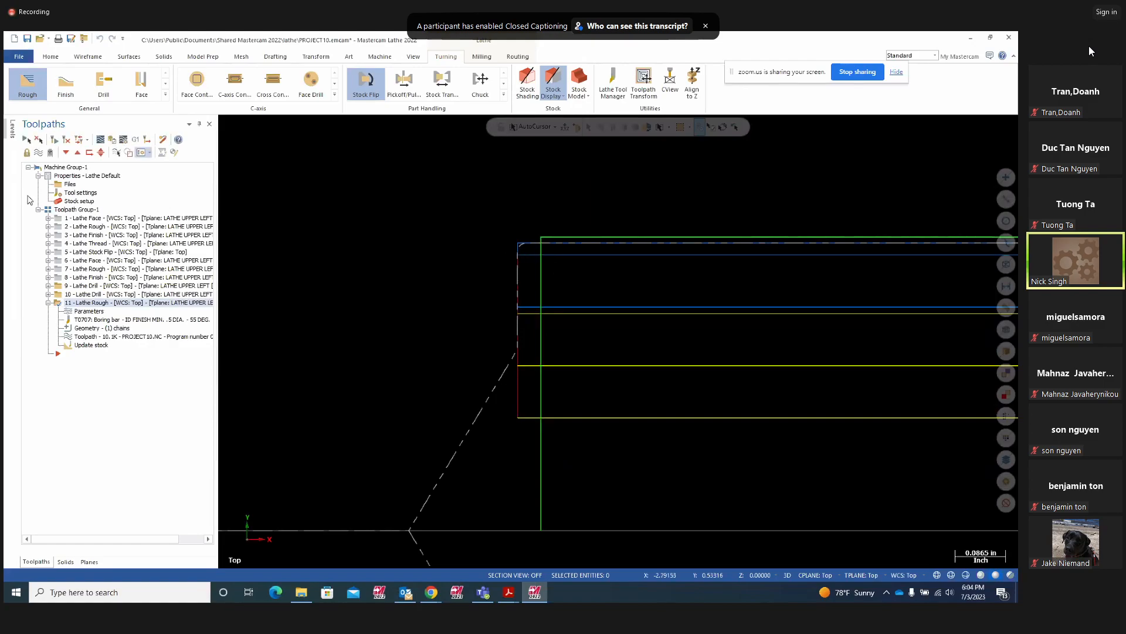
click(101, 141)
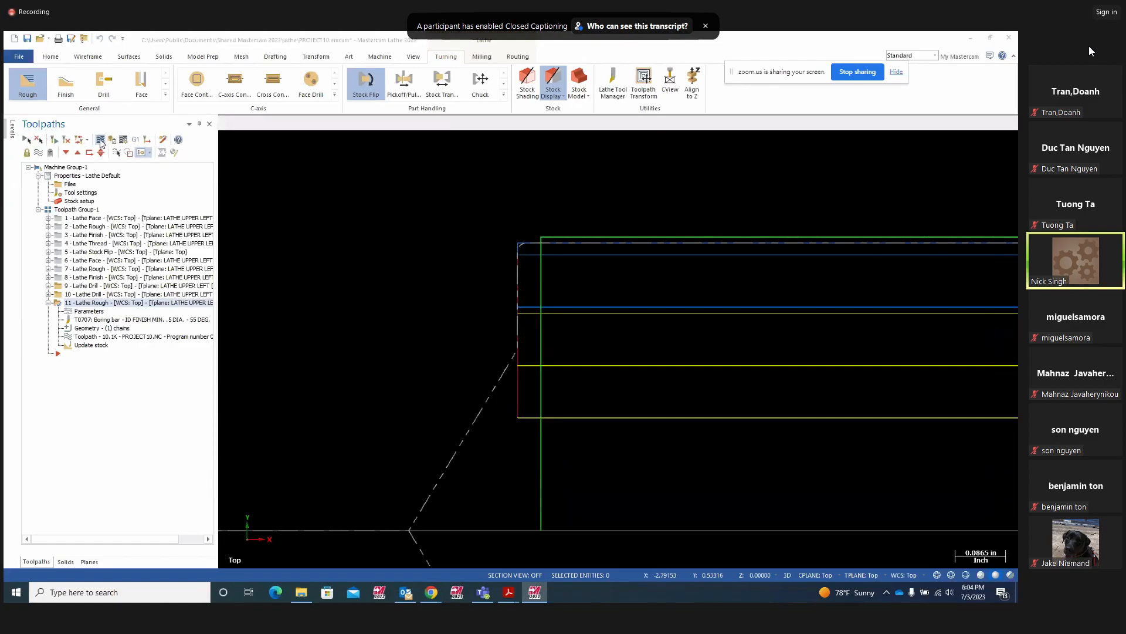
click(227, 123)
scroll(332, 241, down, 5)
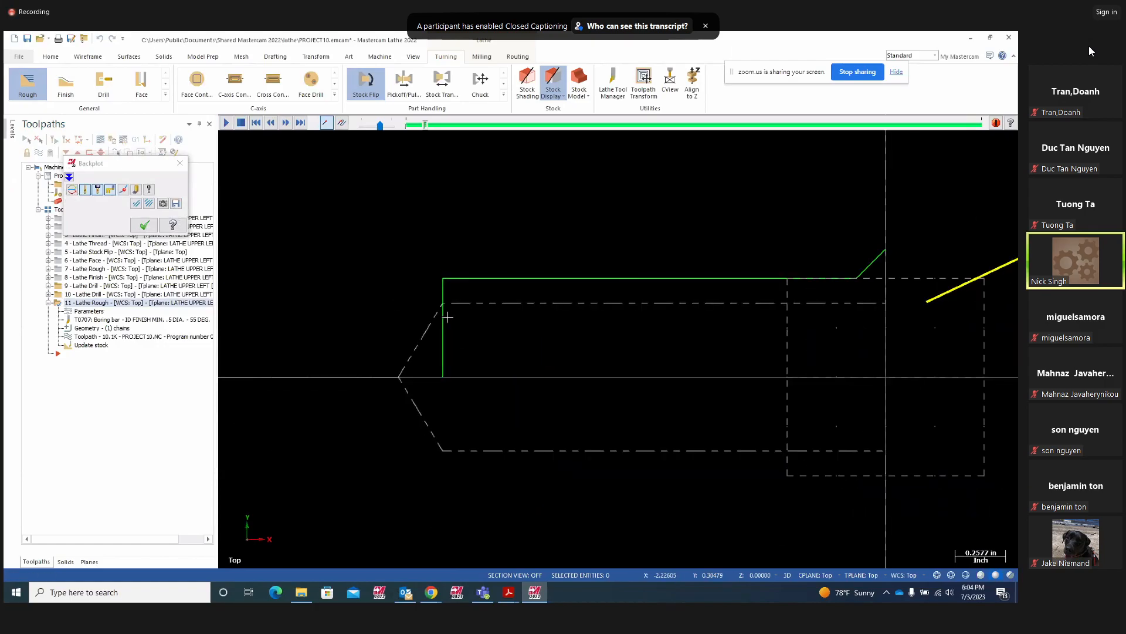
scroll(449, 317, up, 1)
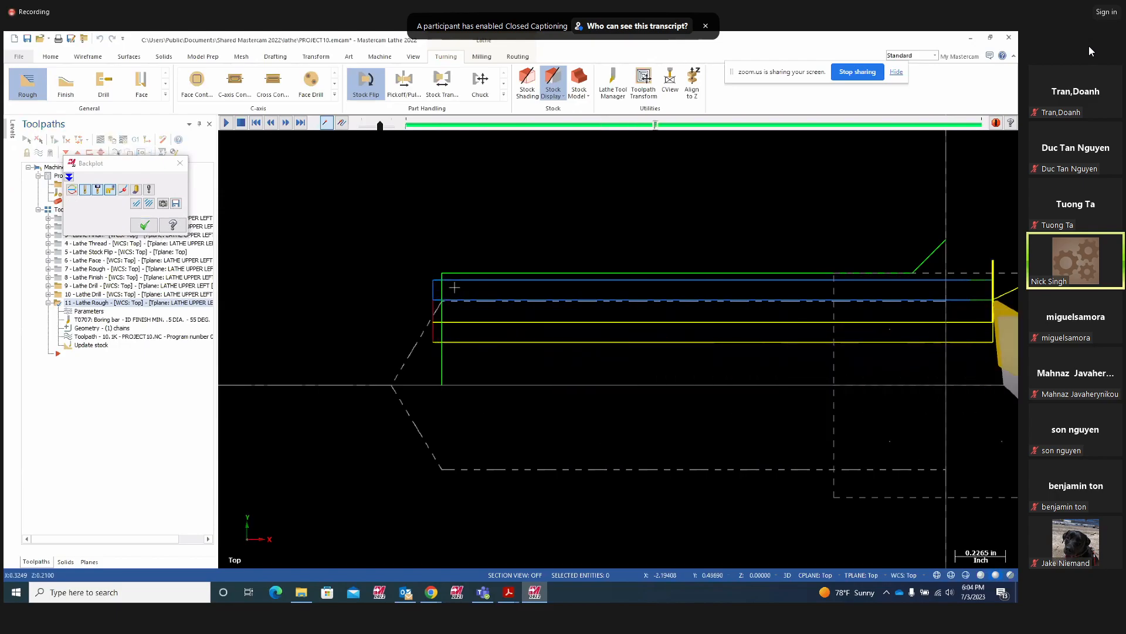
click(145, 225)
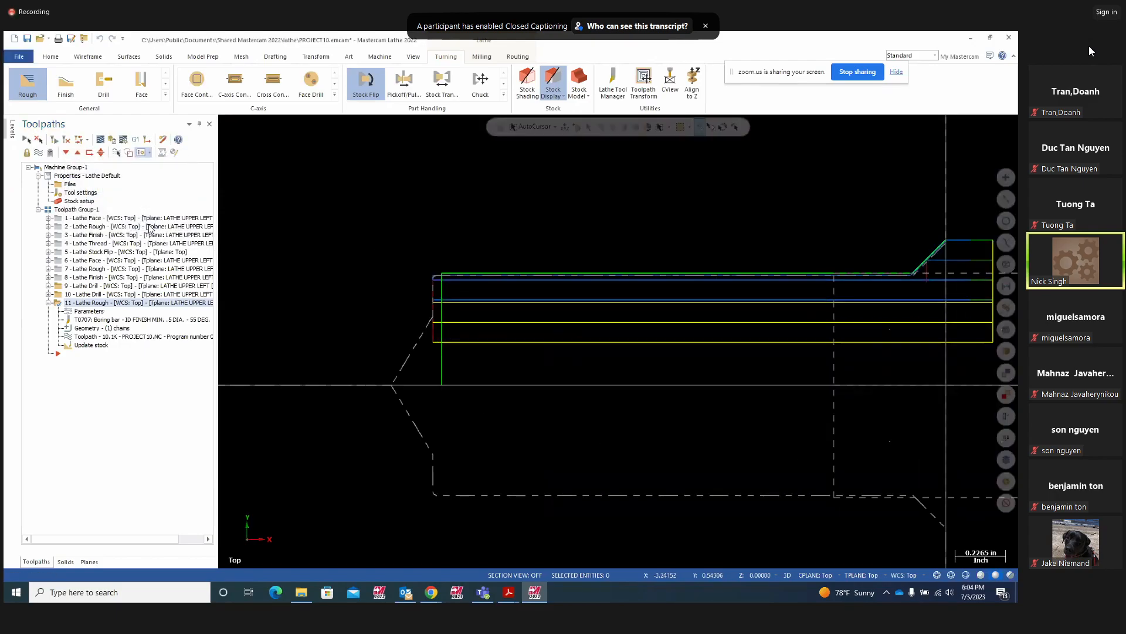
Turn off the end-of-contour extension in the bore rough lead-out, set the exit vector length to 0.15 and regenerate the toolpath
click(85, 313)
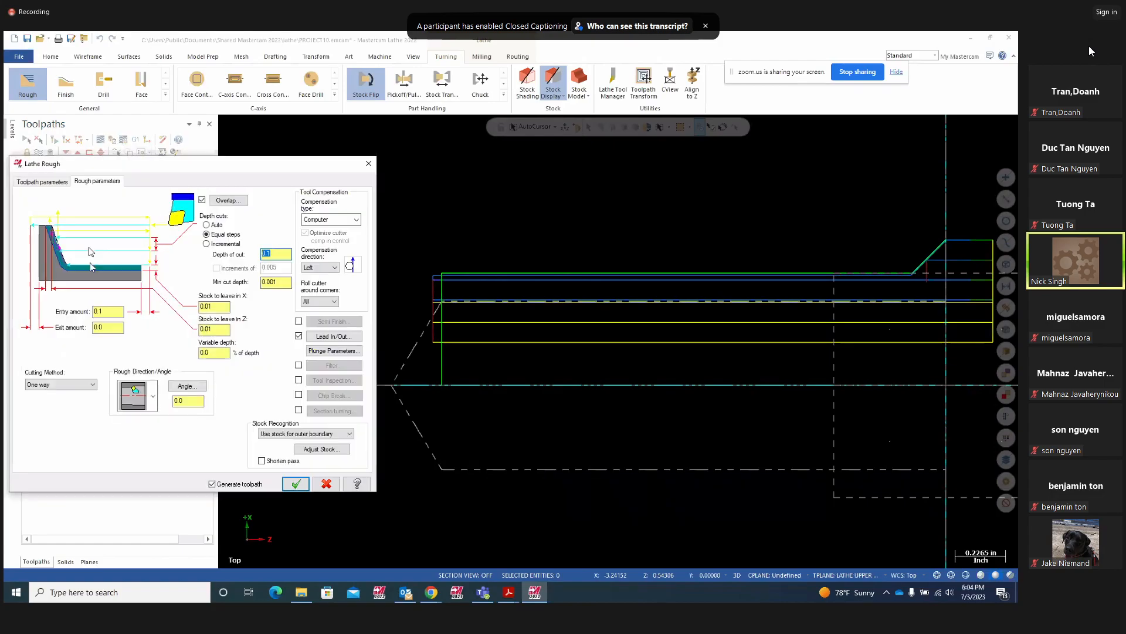
click(334, 335)
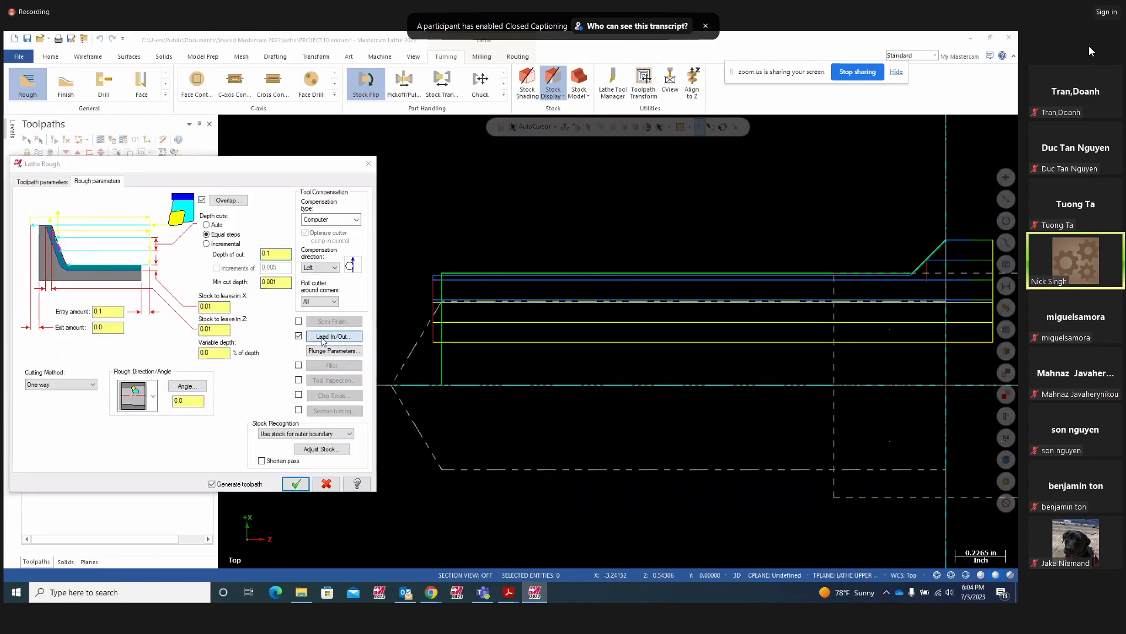
click(56, 284)
click(35, 309)
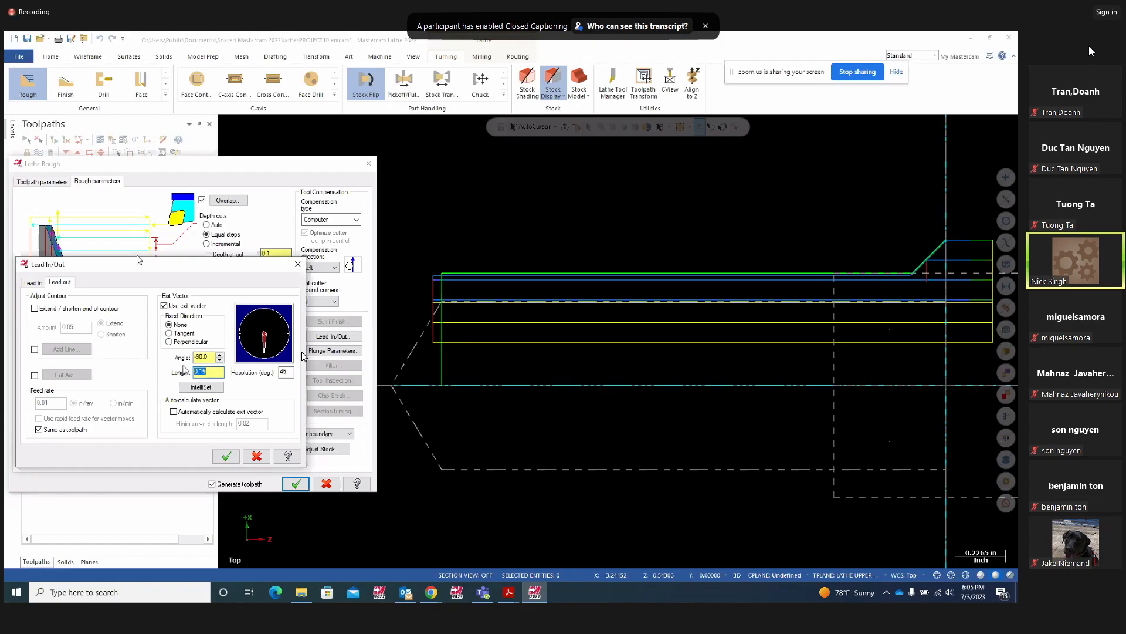
click(227, 455)
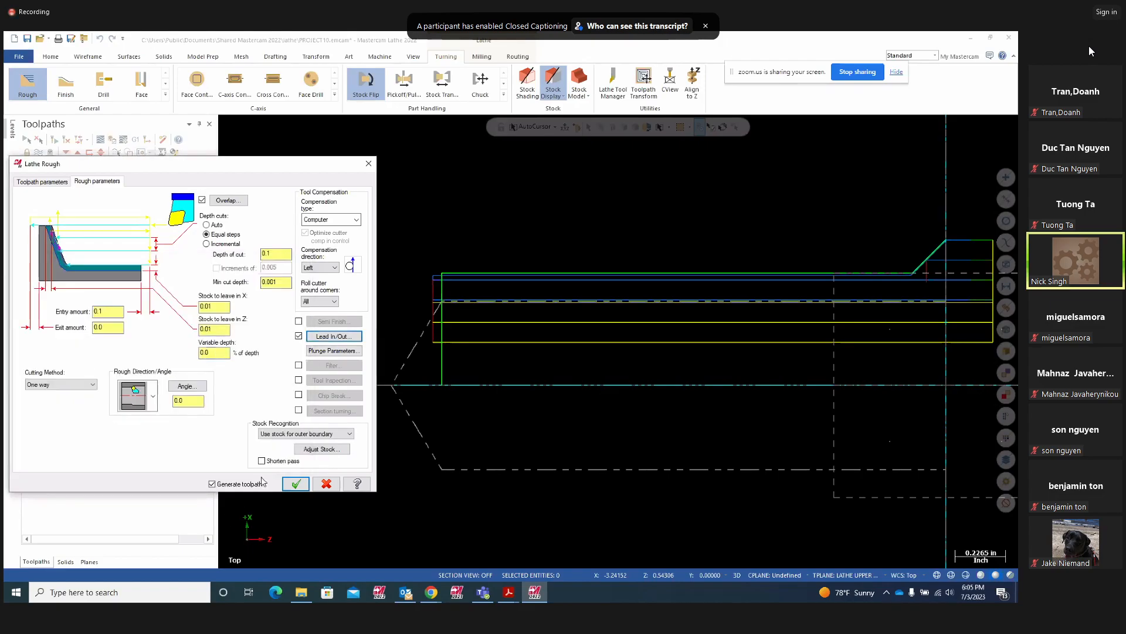
click(295, 483)
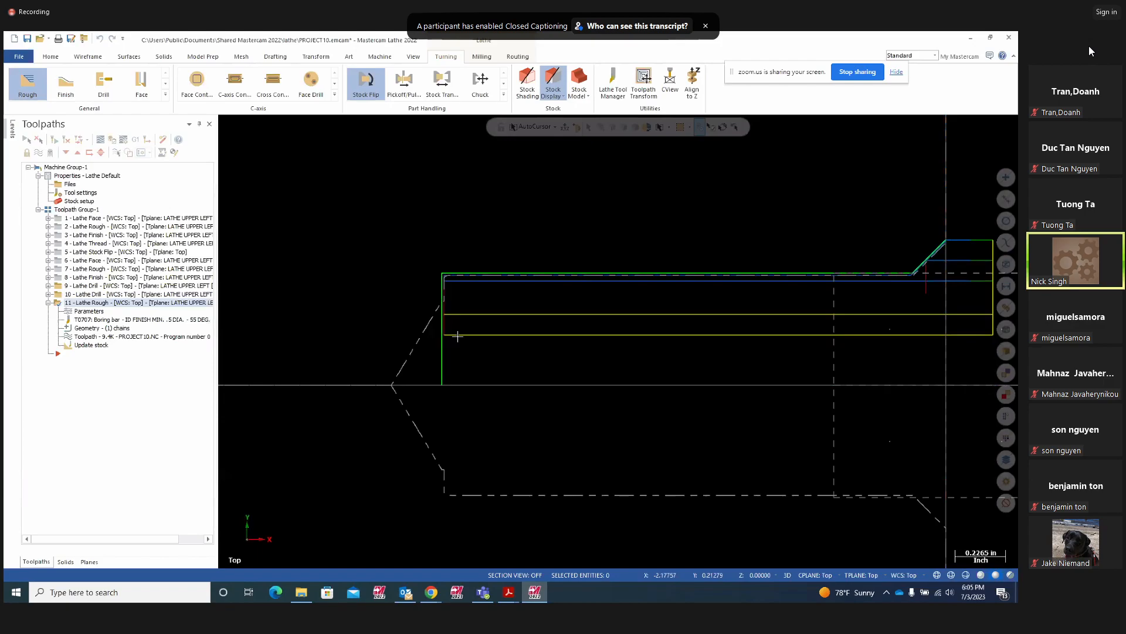
Backplot the regenerated bore roughing toolpath at reduced speed and examine the exit moves and final retract
scroll(456, 334, up, 1)
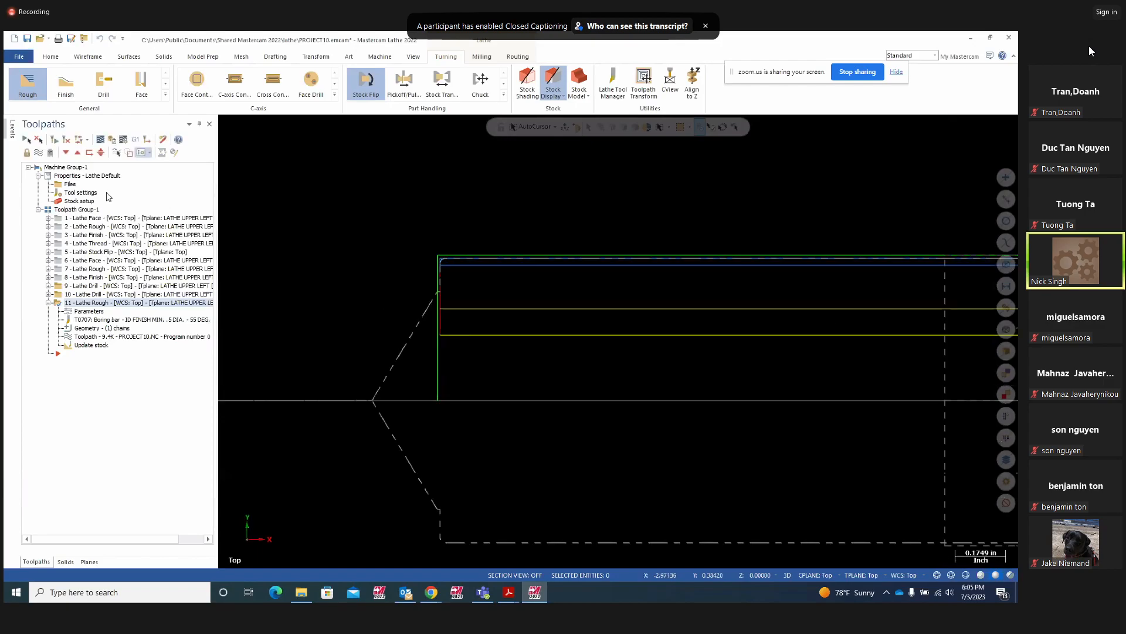
click(100, 141)
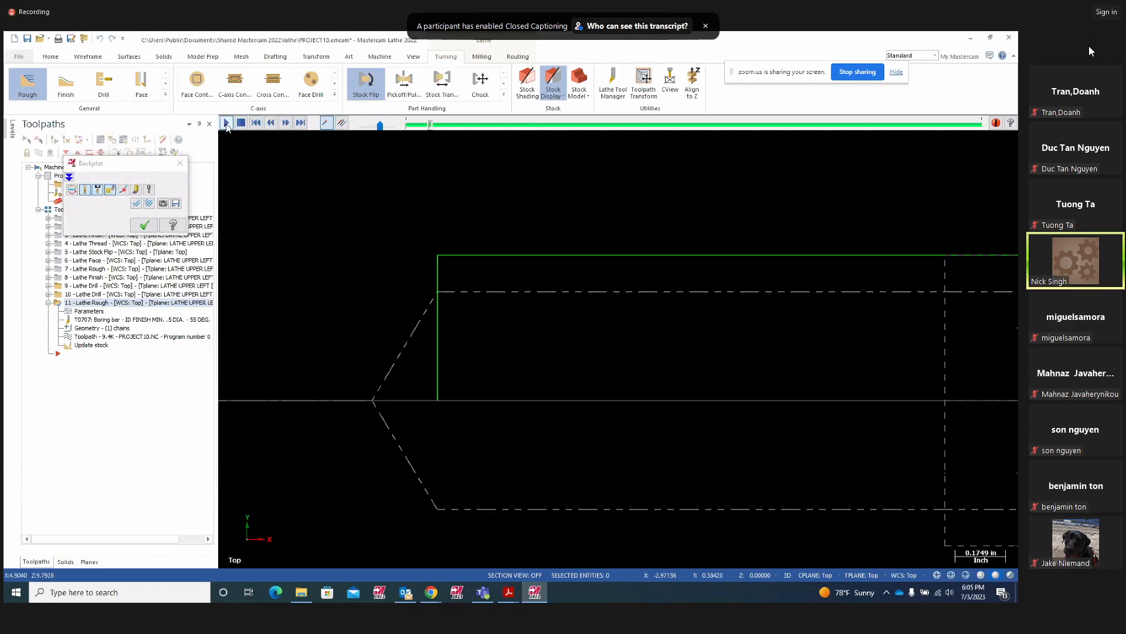
scroll(327, 244, down, 1)
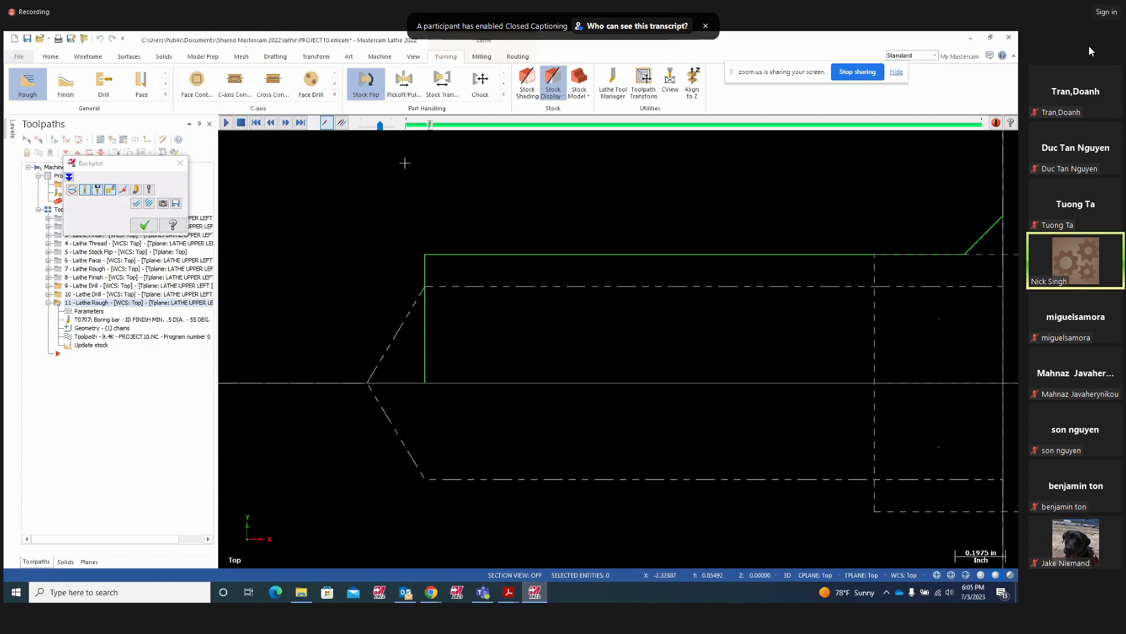
scroll(405, 162, down, 2)
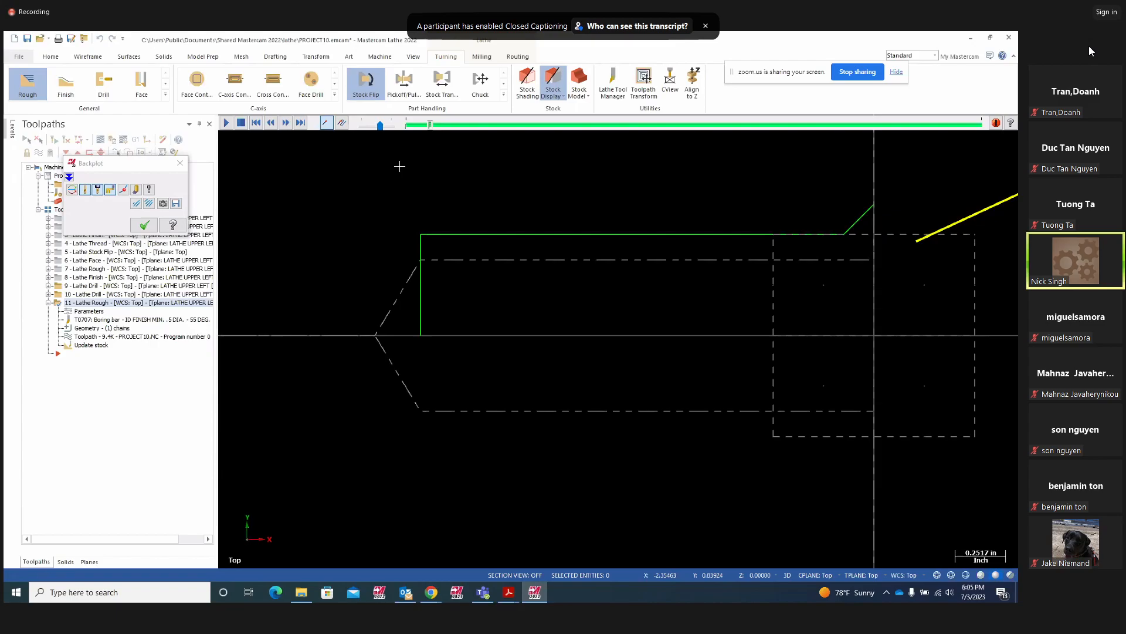
drag(380, 126, 366, 126)
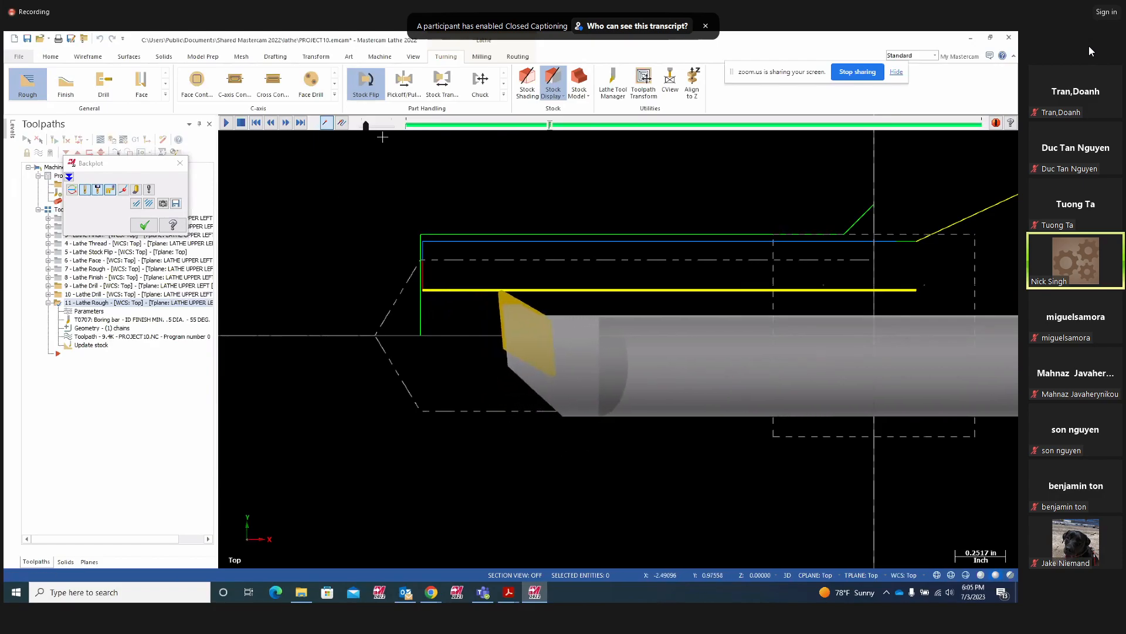
drag(367, 126, 374, 125)
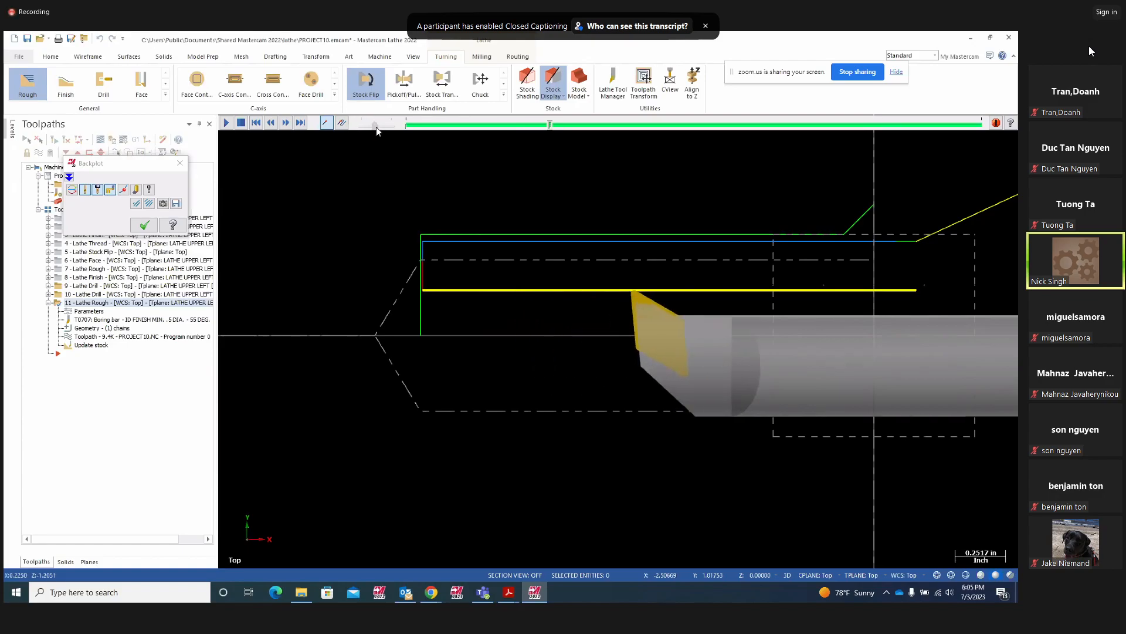
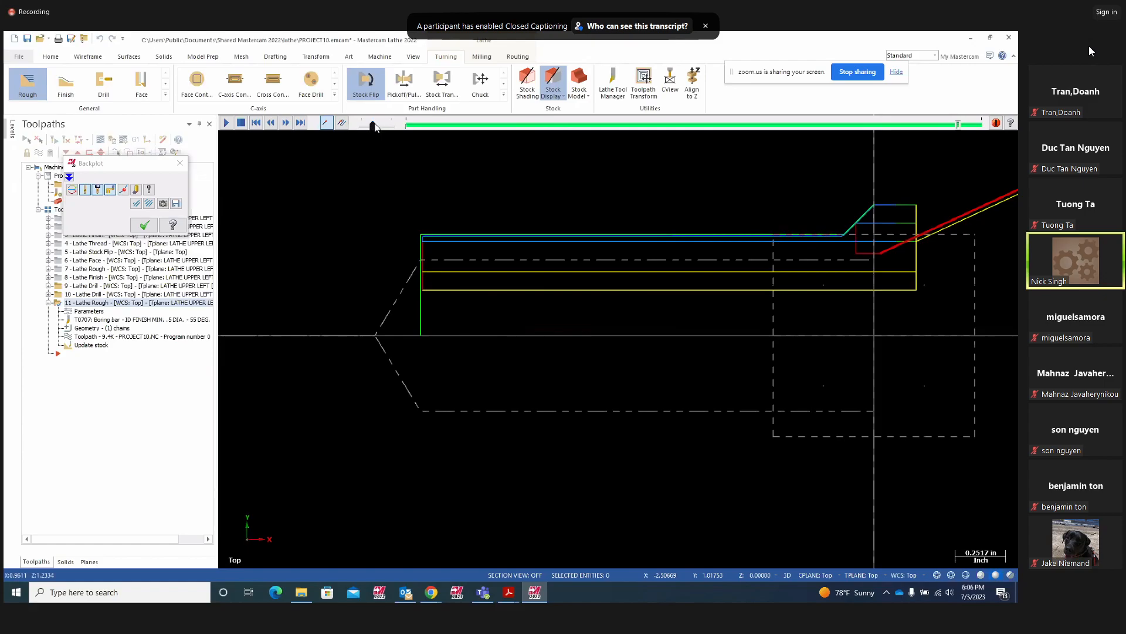
scroll(367, 234, down, 2)
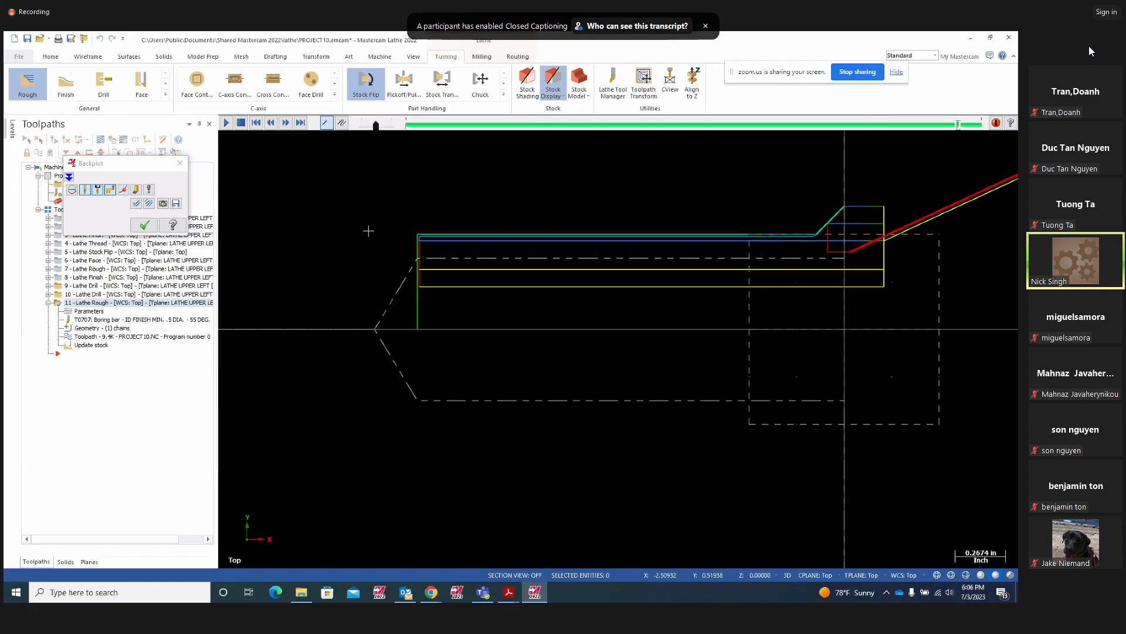
scroll(367, 234, down, 1)
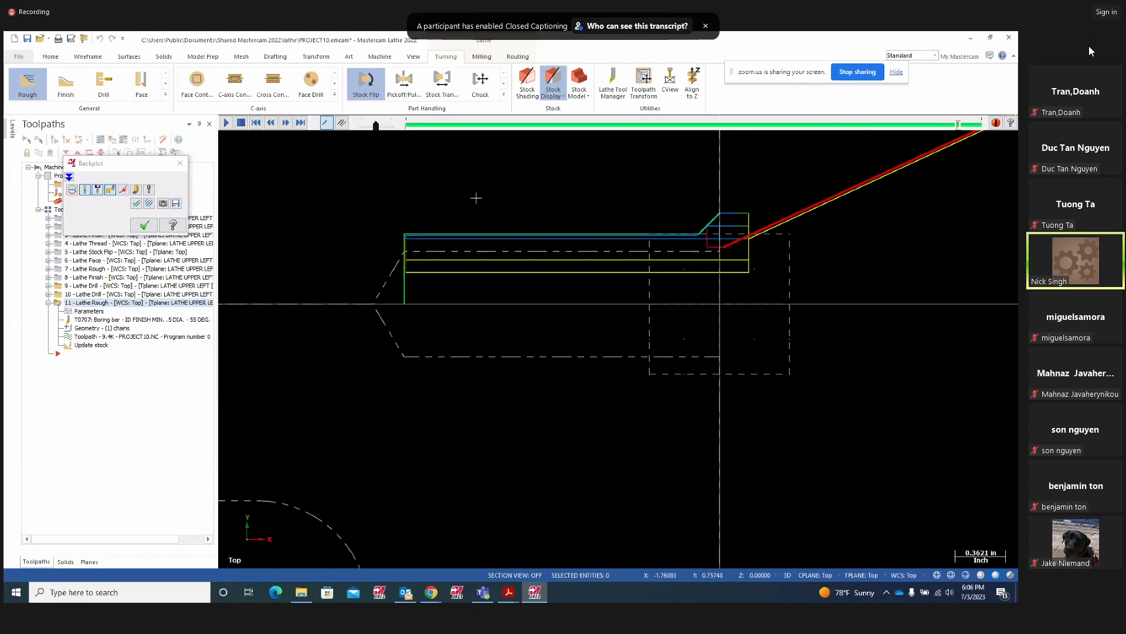
scroll(516, 197, up, 1)
scroll(862, 175, up, 1)
click(147, 226)
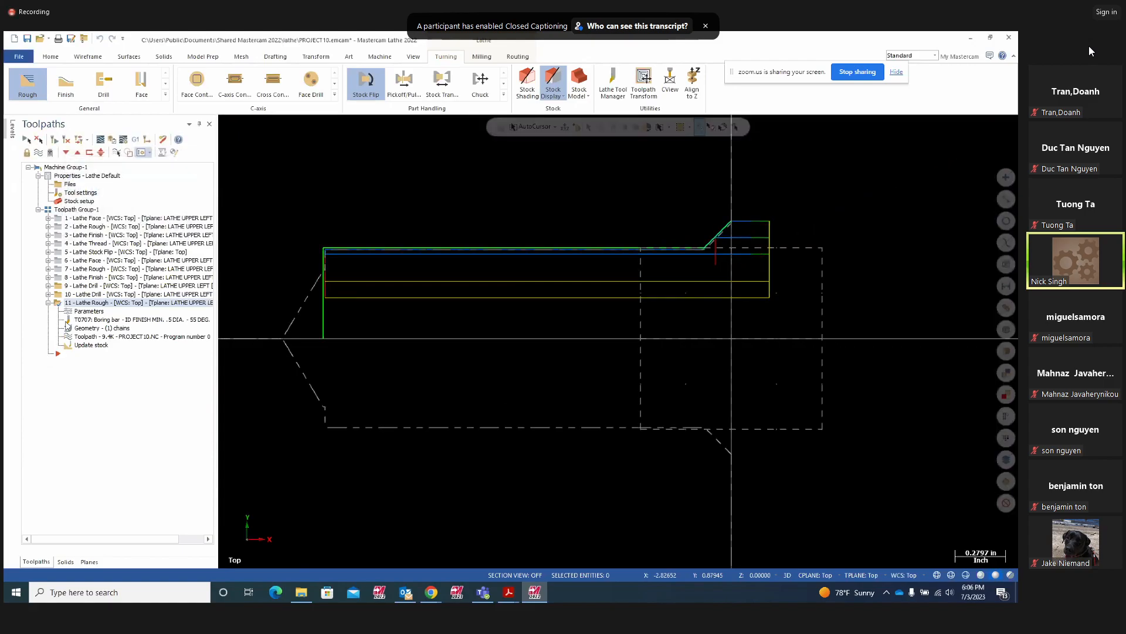
Create a lathe finish operation reusing the last bore profile chain, with the T0707 ID finish boring bar
click(48, 303)
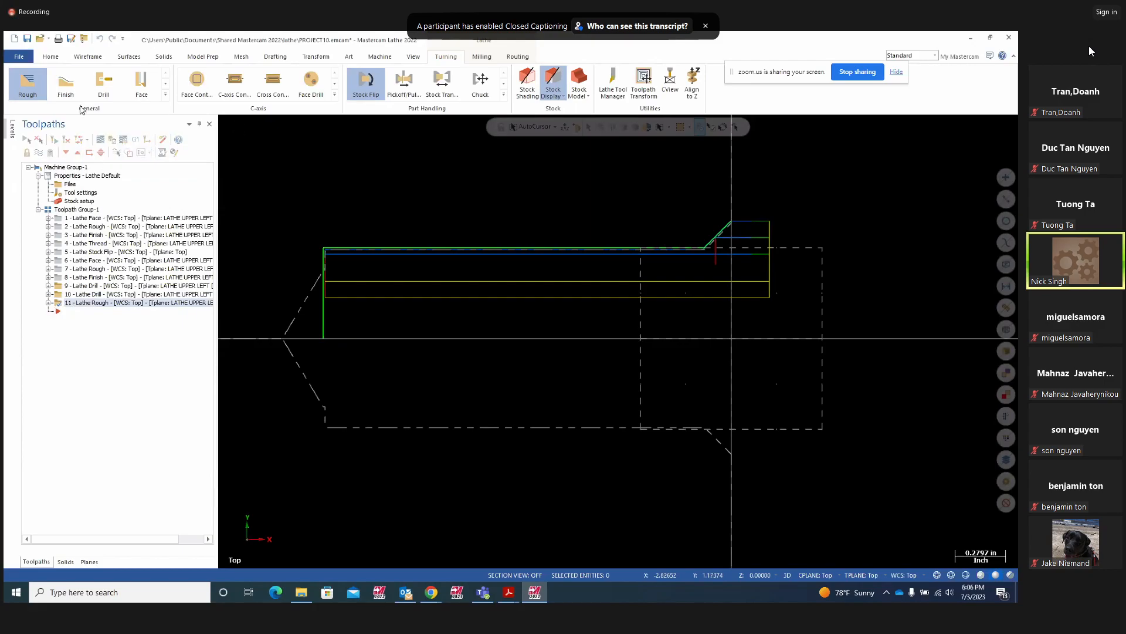
click(67, 86)
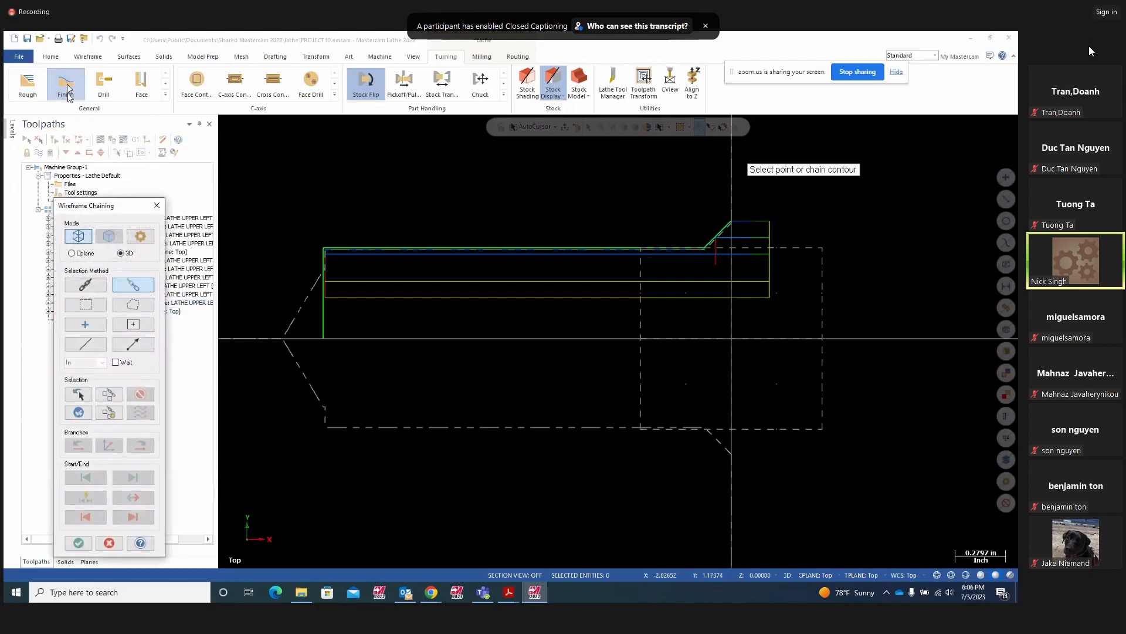
click(80, 395)
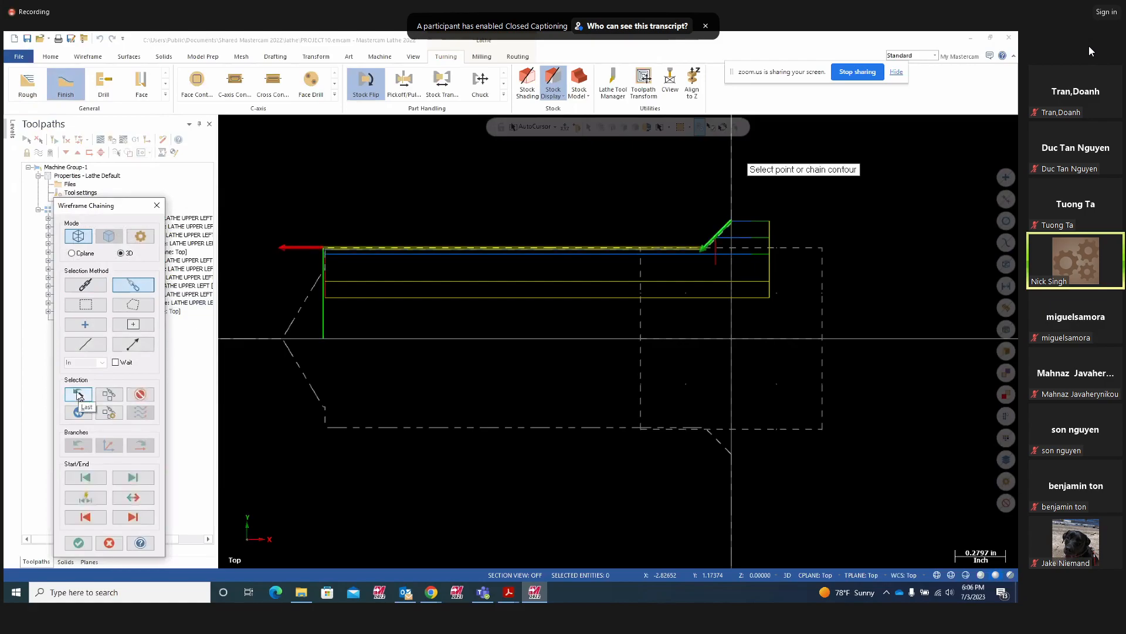
click(79, 544)
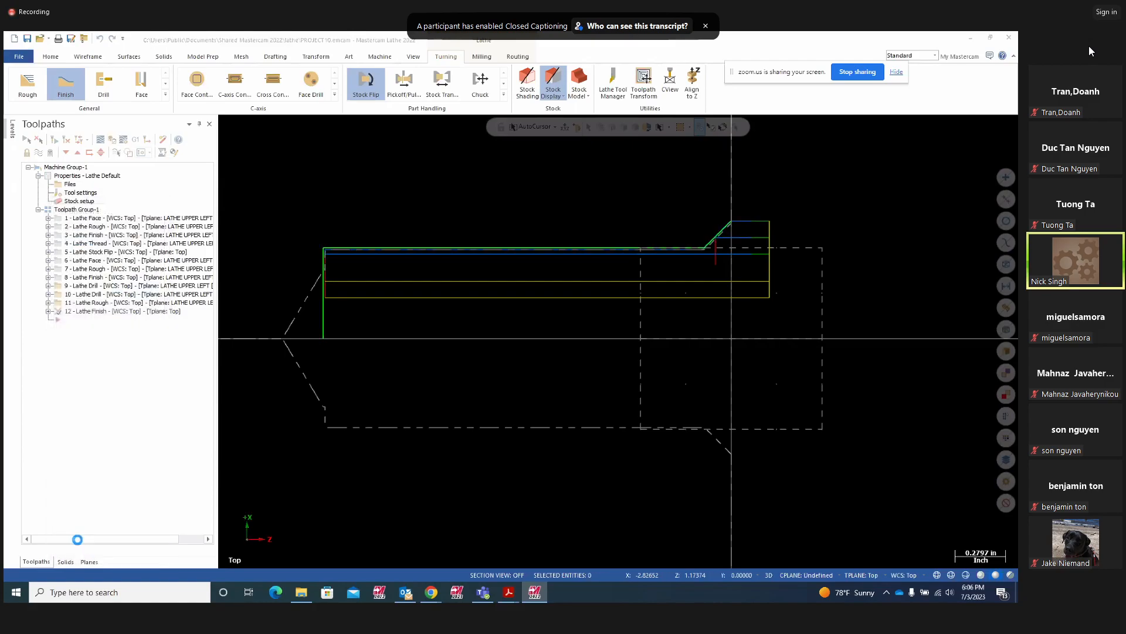
click(45, 312)
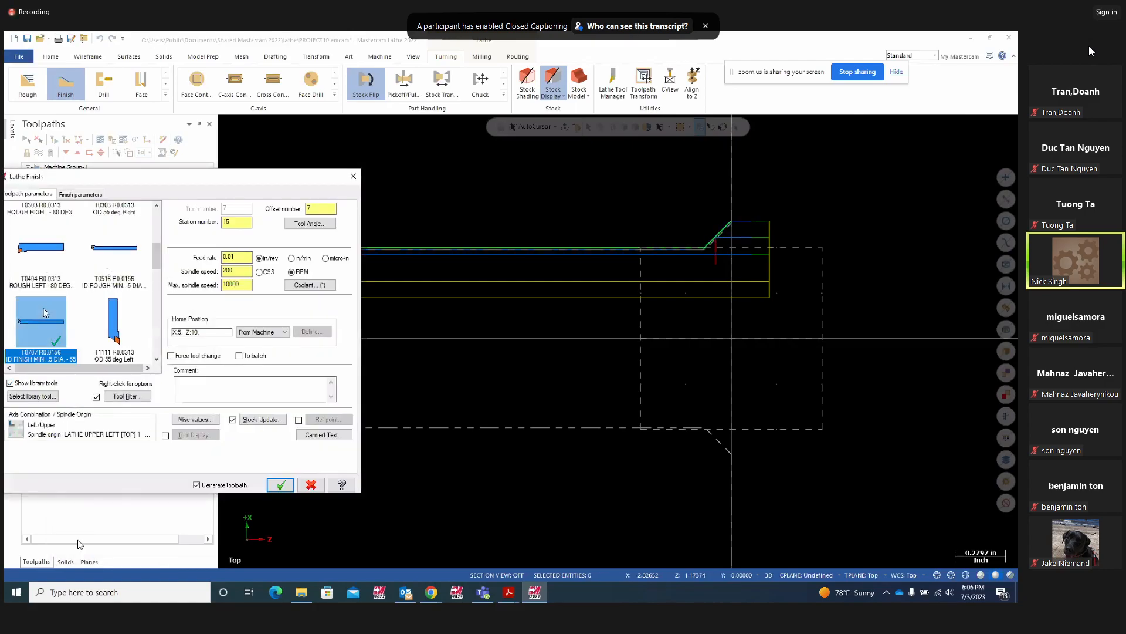
Set the finish operation's lead-out exit vector length to 0.15 and generate the bore finishing toolpath
click(84, 195)
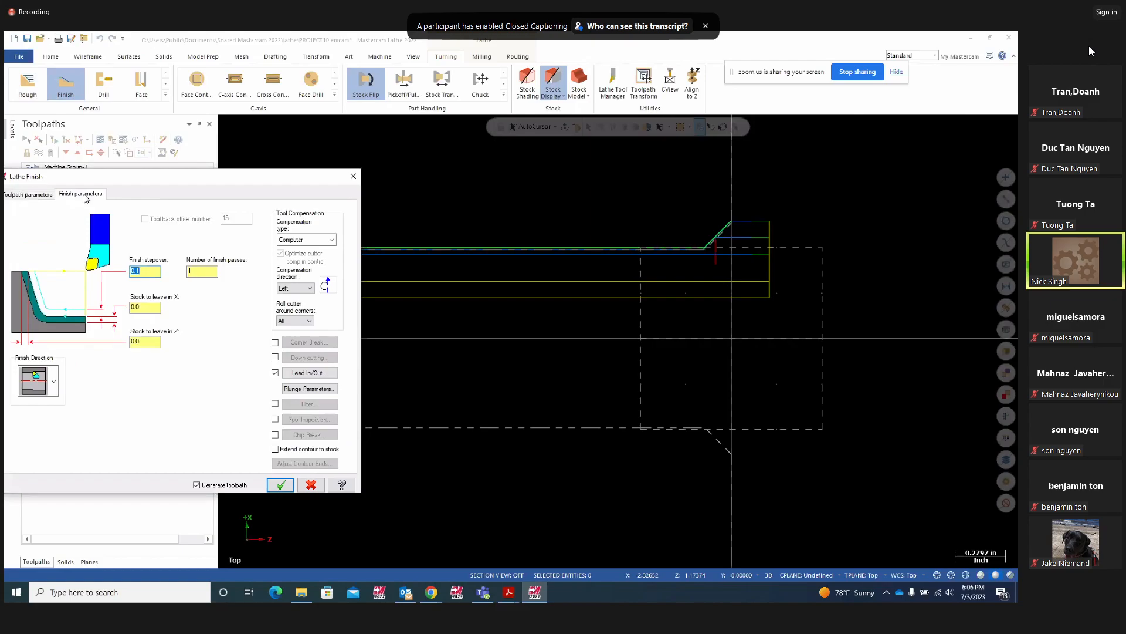
click(315, 374)
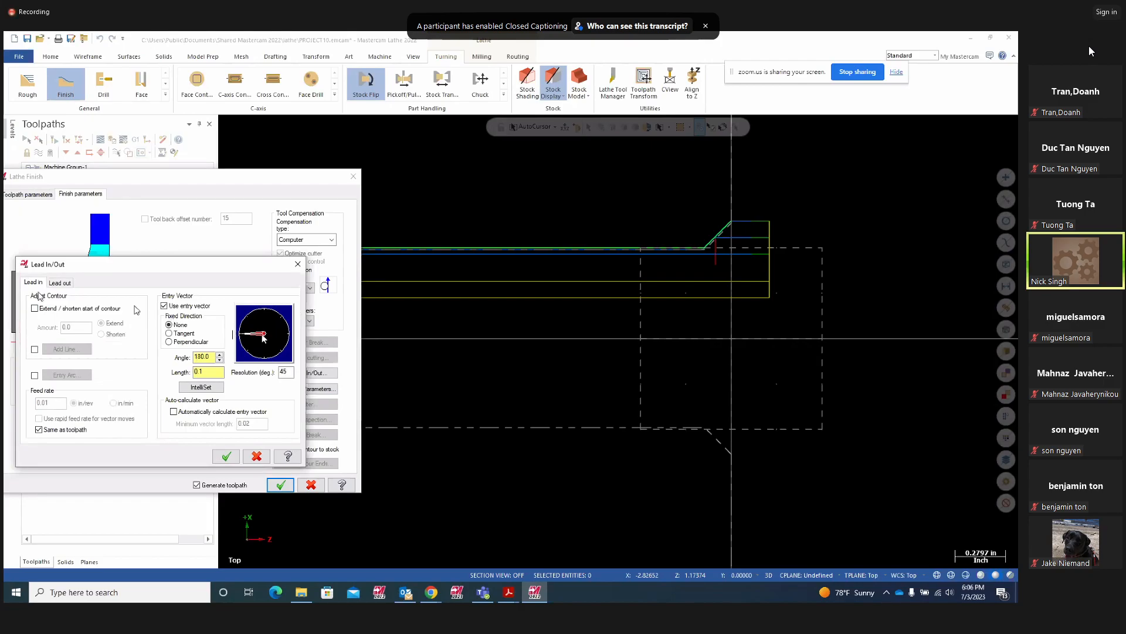
click(61, 284)
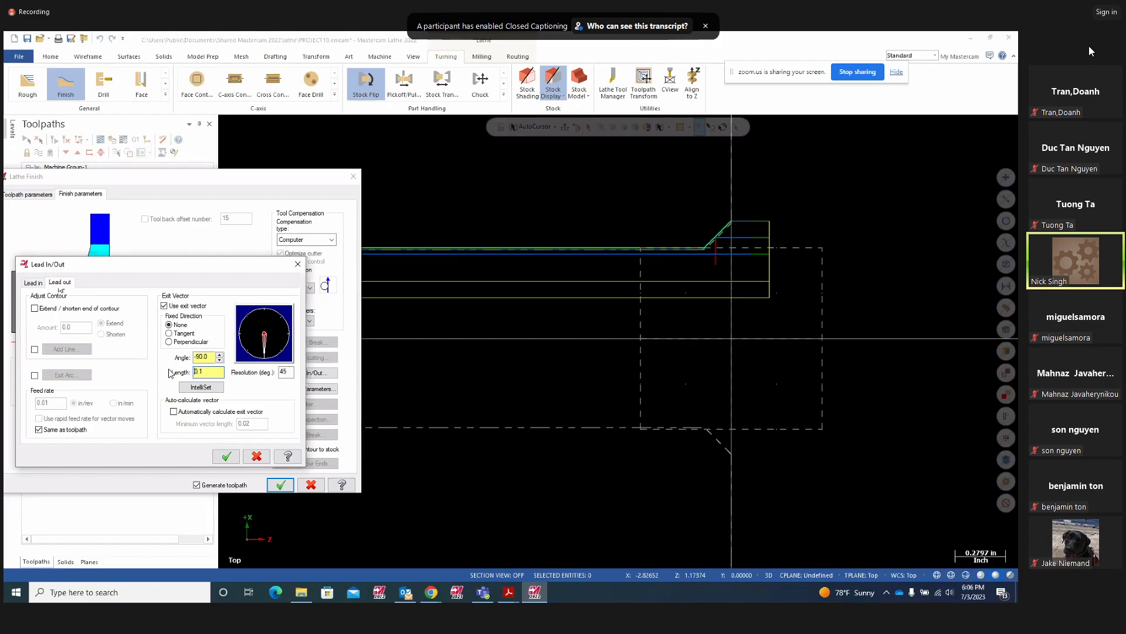
text(0)
key(Tab)
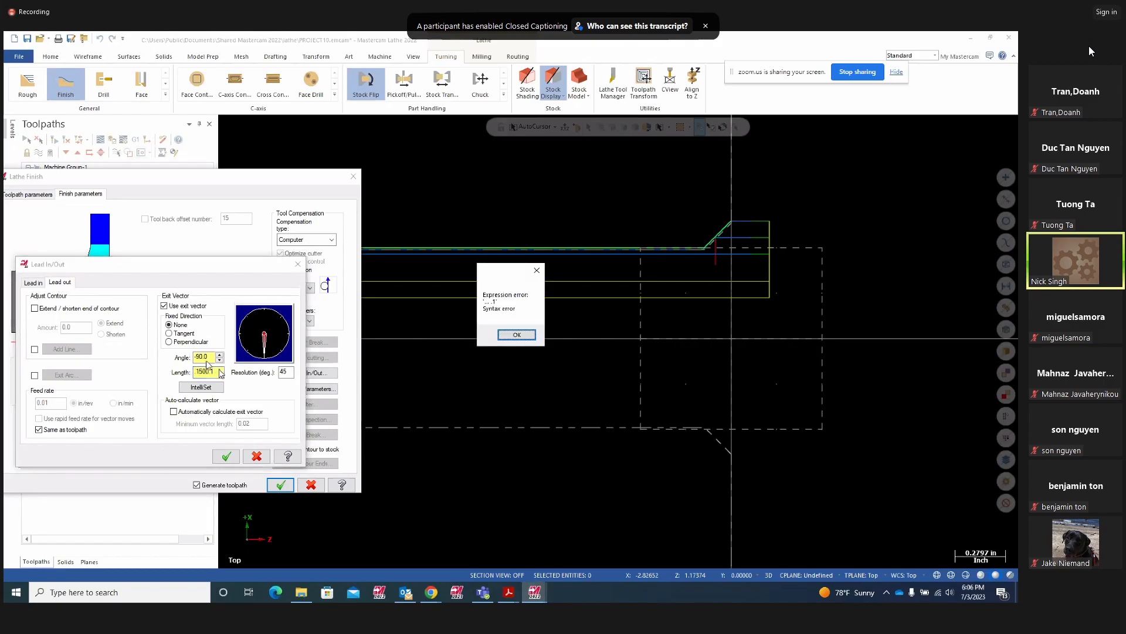
click(520, 336)
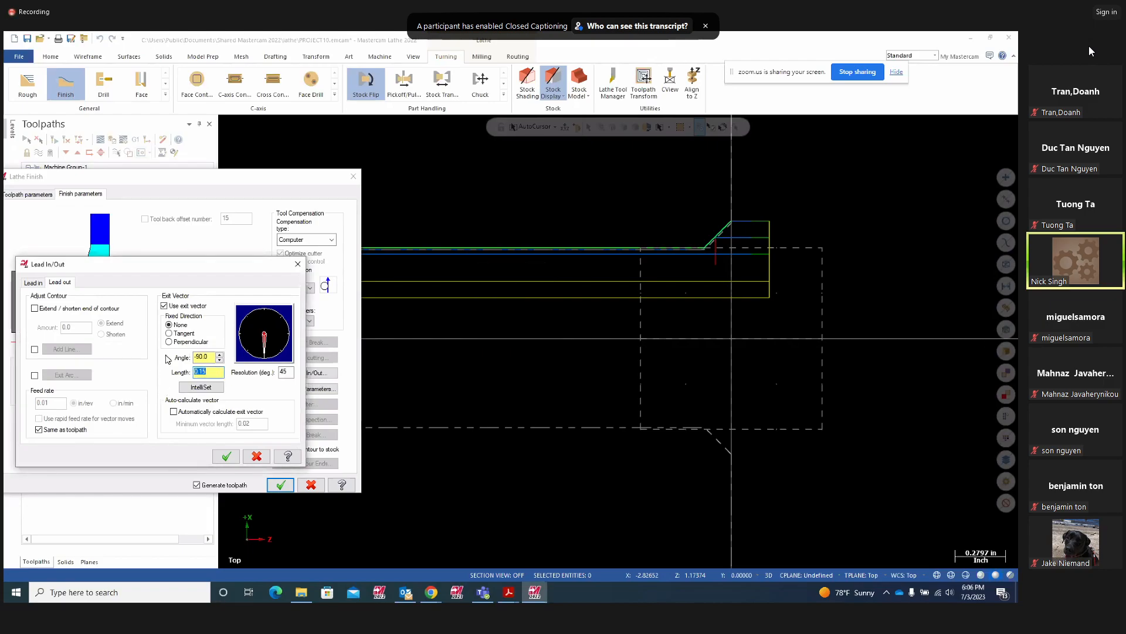
click(226, 456)
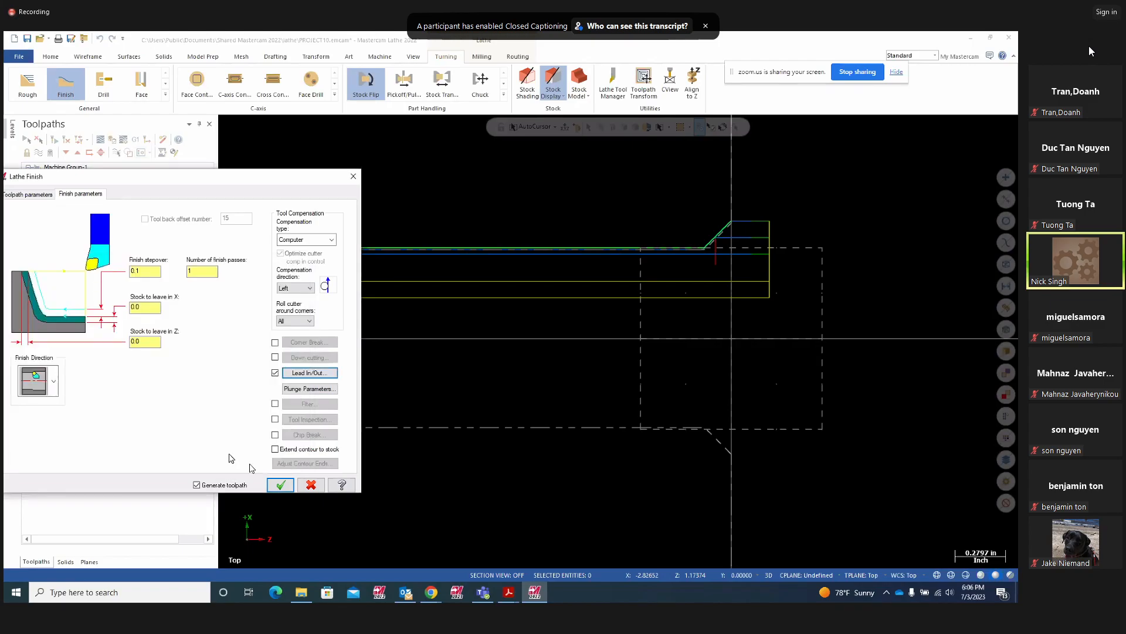
click(281, 485)
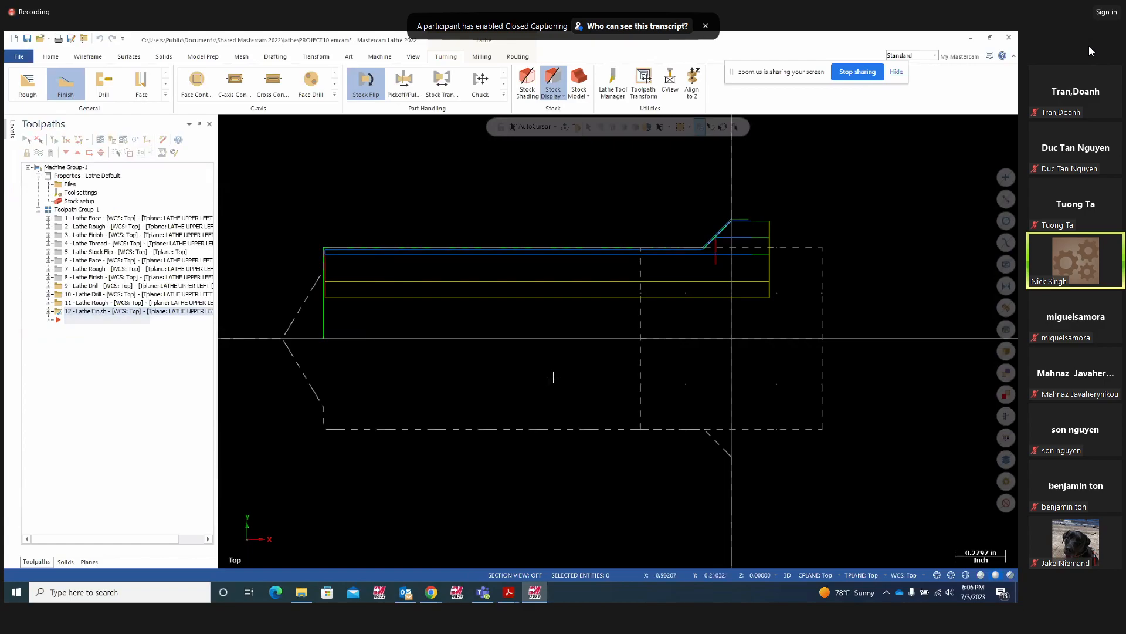
Backplot the bore finishing toolpath and follow the boring bar's approach, finish pass and retract
scroll(552, 377, down, 5)
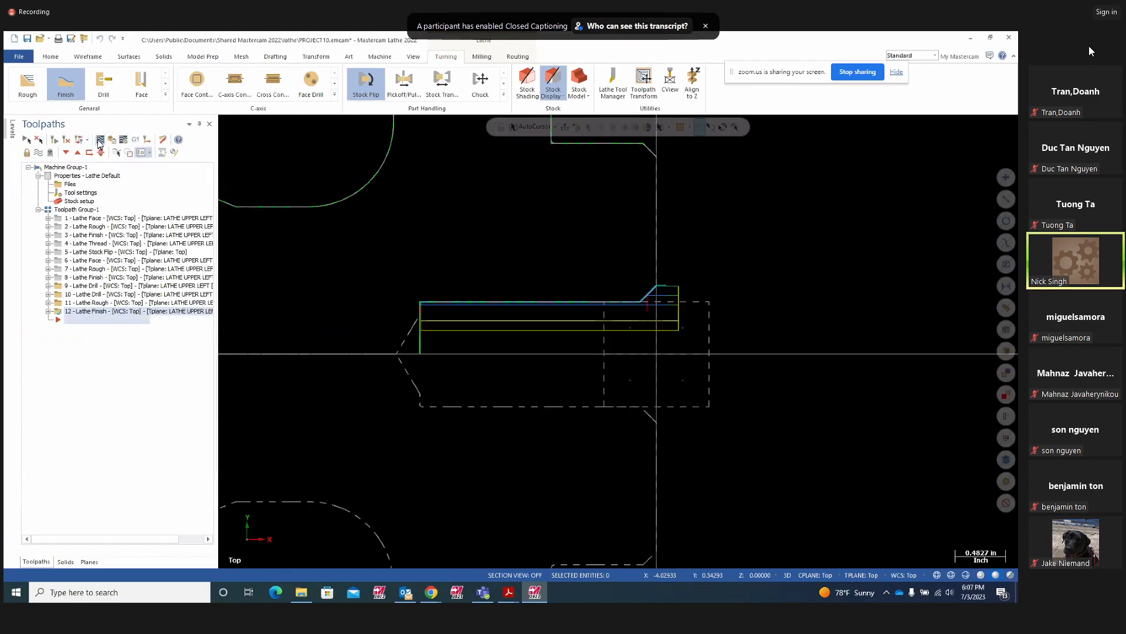
click(100, 141)
click(226, 122)
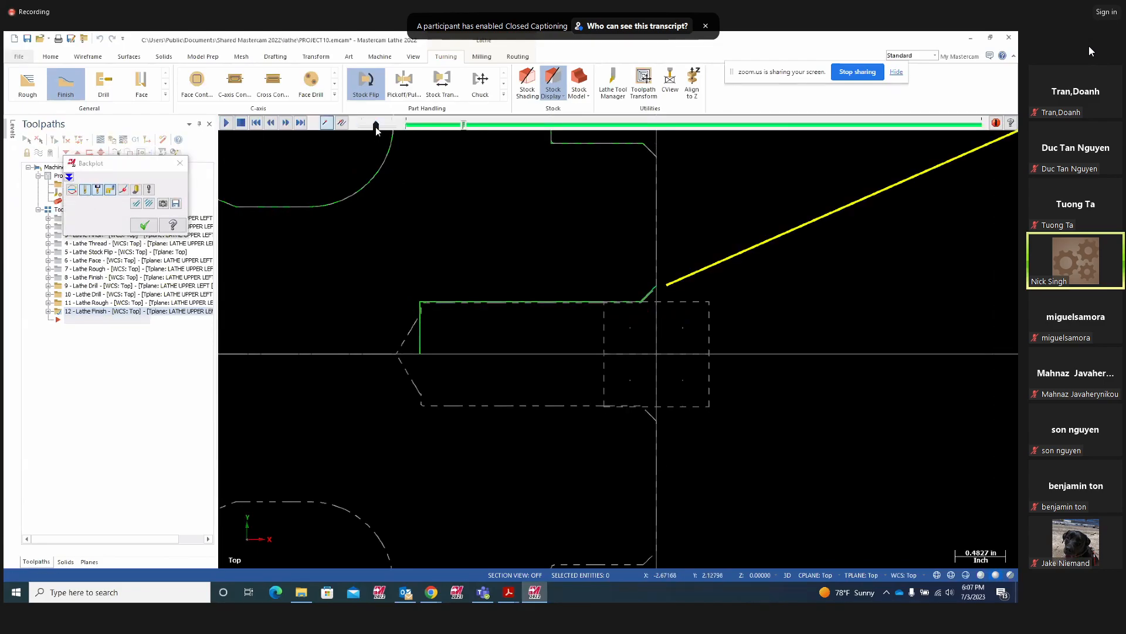
drag(376, 126, 380, 127)
scroll(413, 241, down, 1)
scroll(412, 245, down, 1)
scroll(406, 239, down, 1)
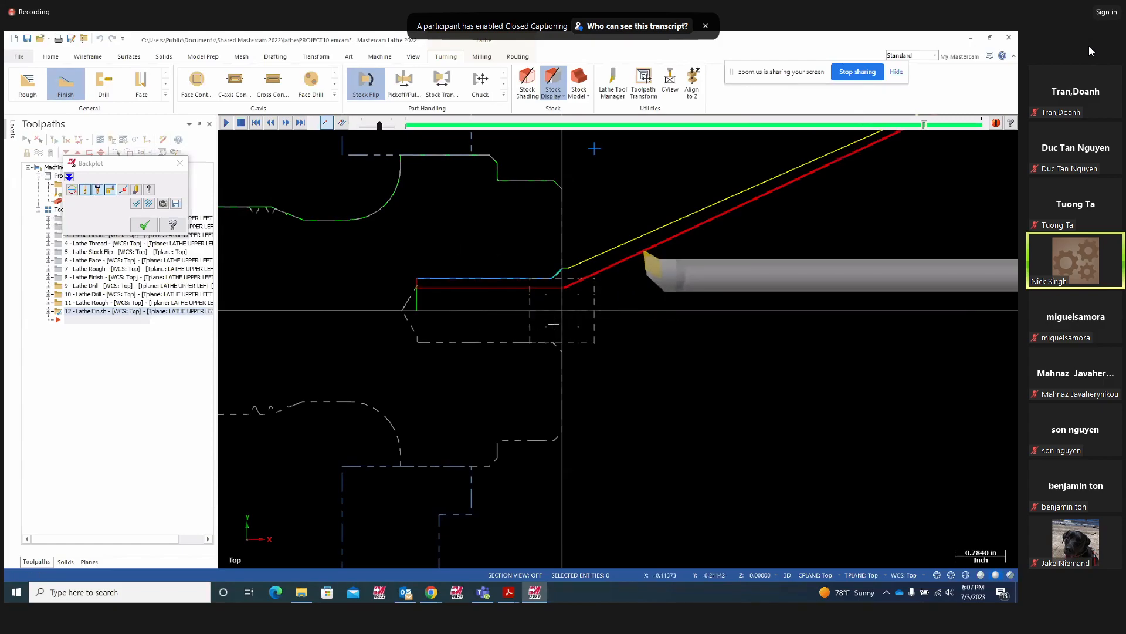
Verify all lathe operations in the simulator, stopping at each operation change, from the first facing cut through the stock flip
click(145, 225)
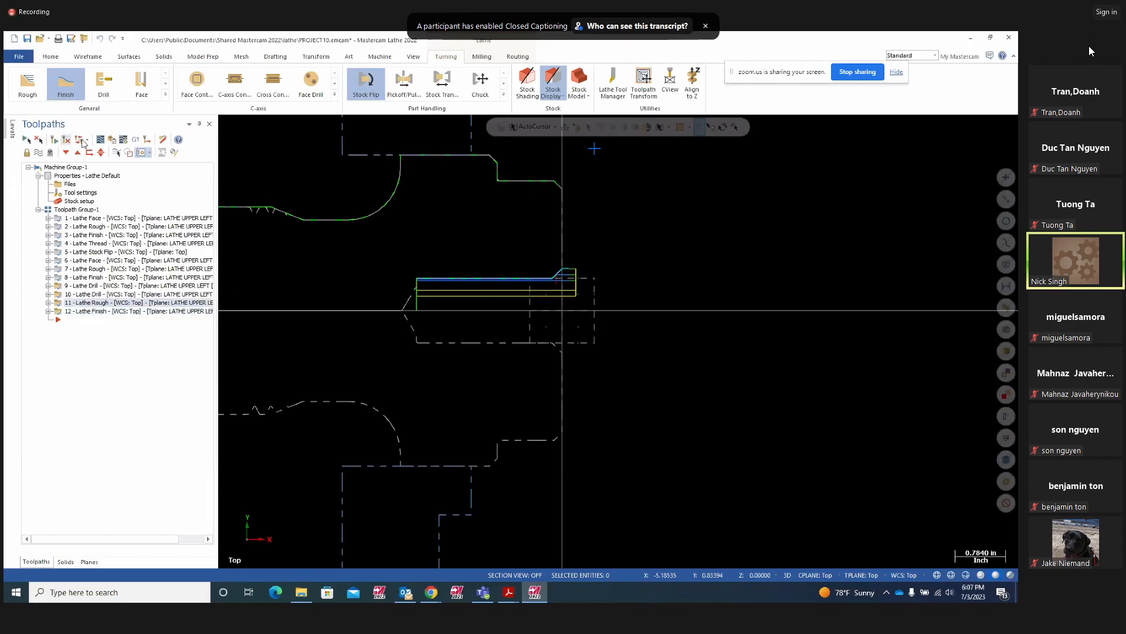
click(113, 141)
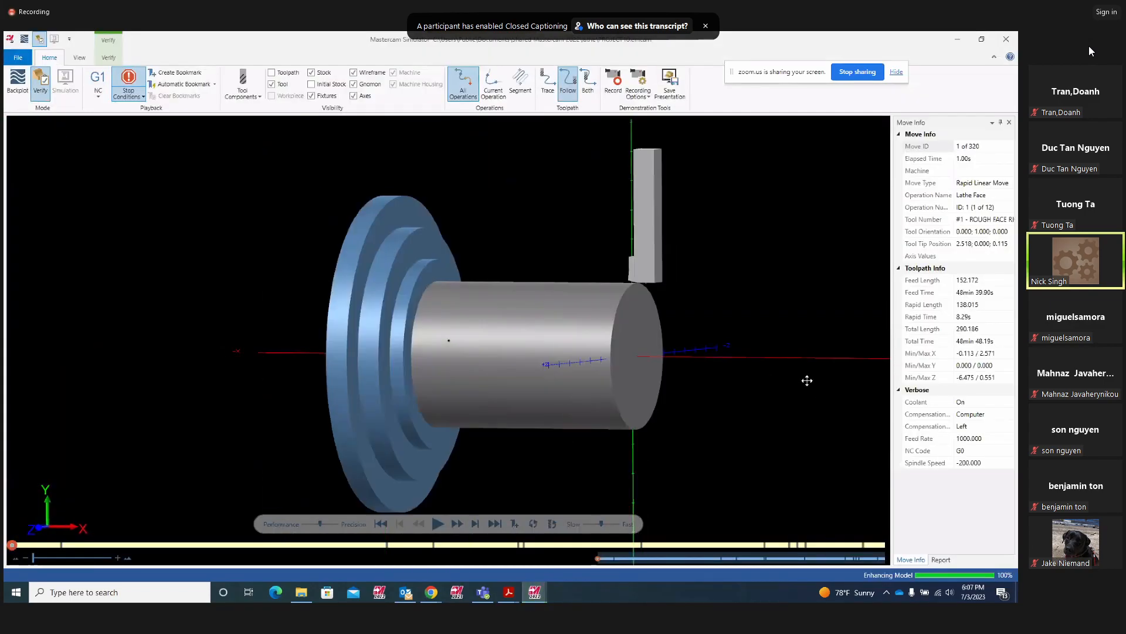
click(143, 97)
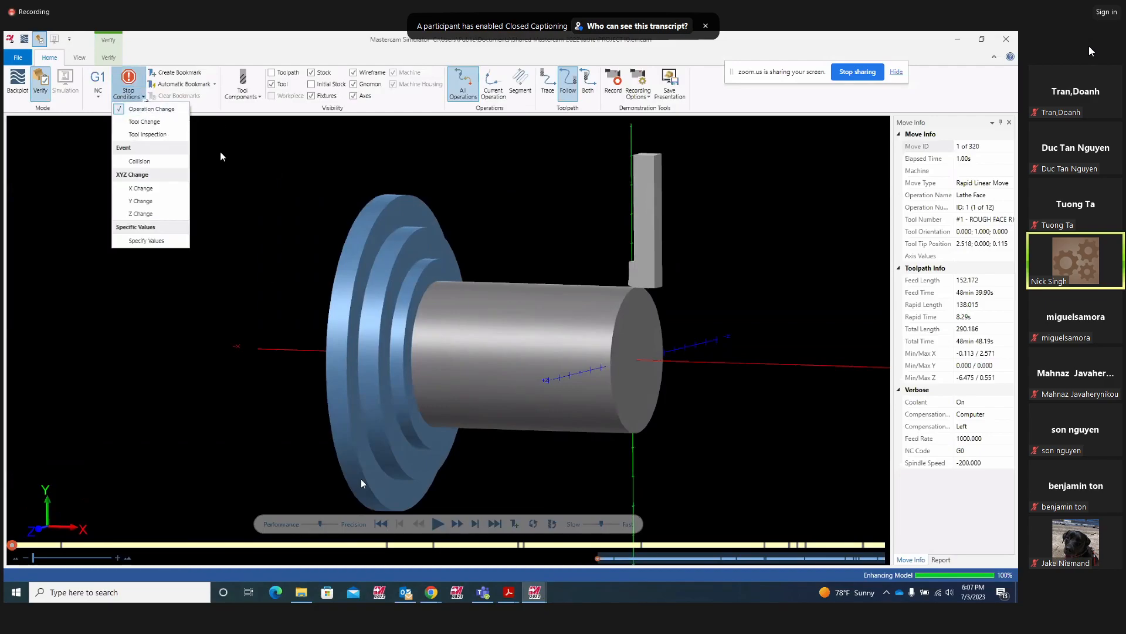
click(437, 524)
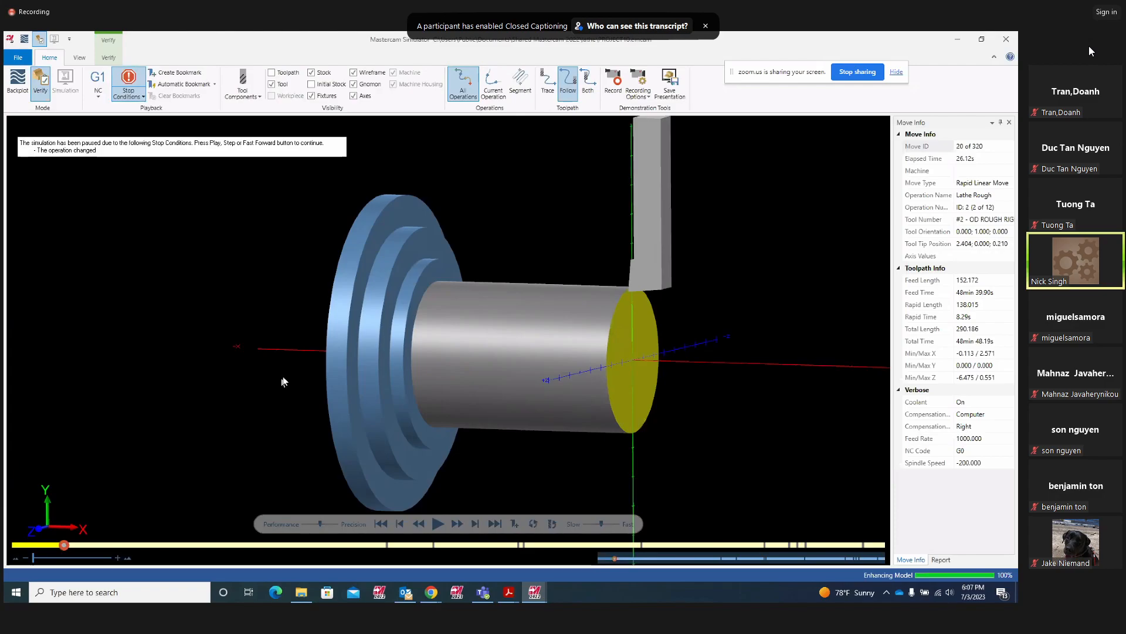
click(438, 521)
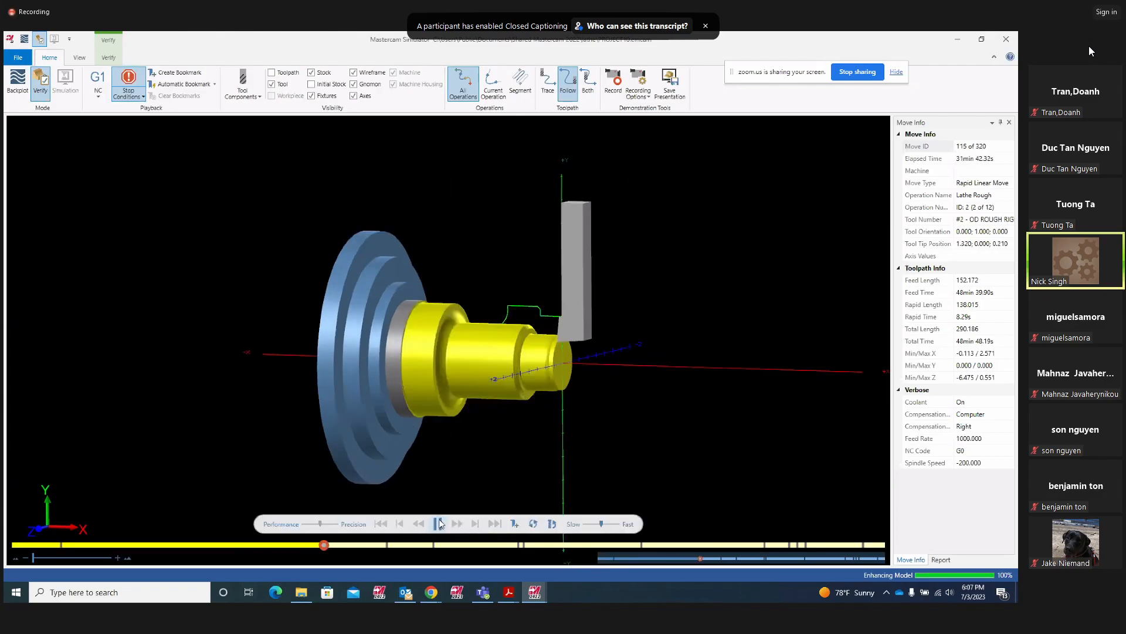
click(439, 523)
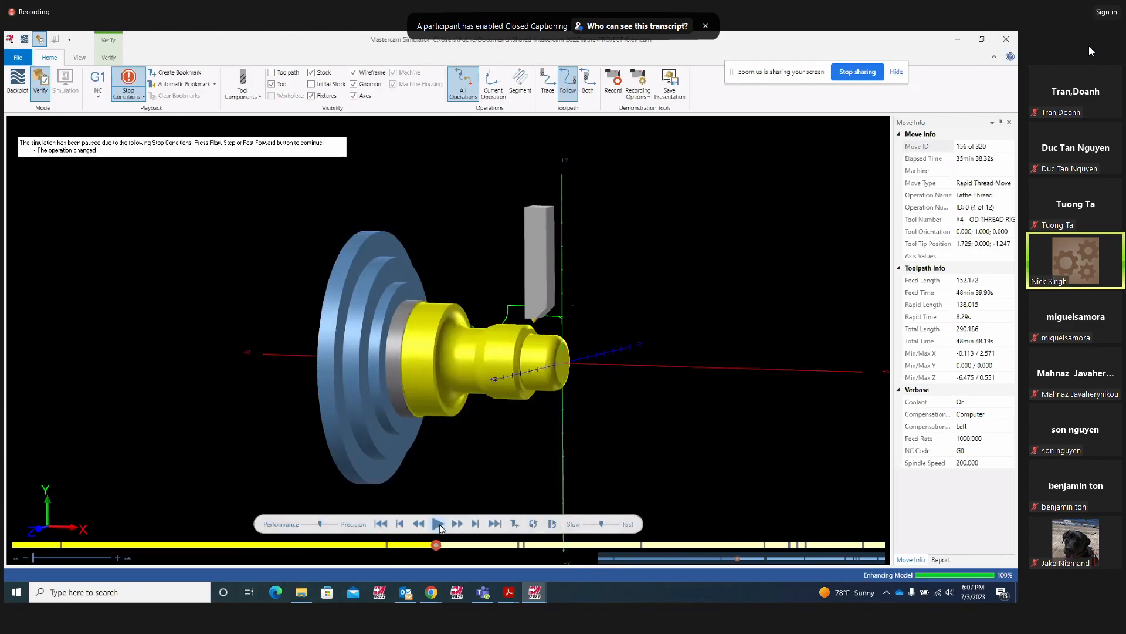
click(438, 526)
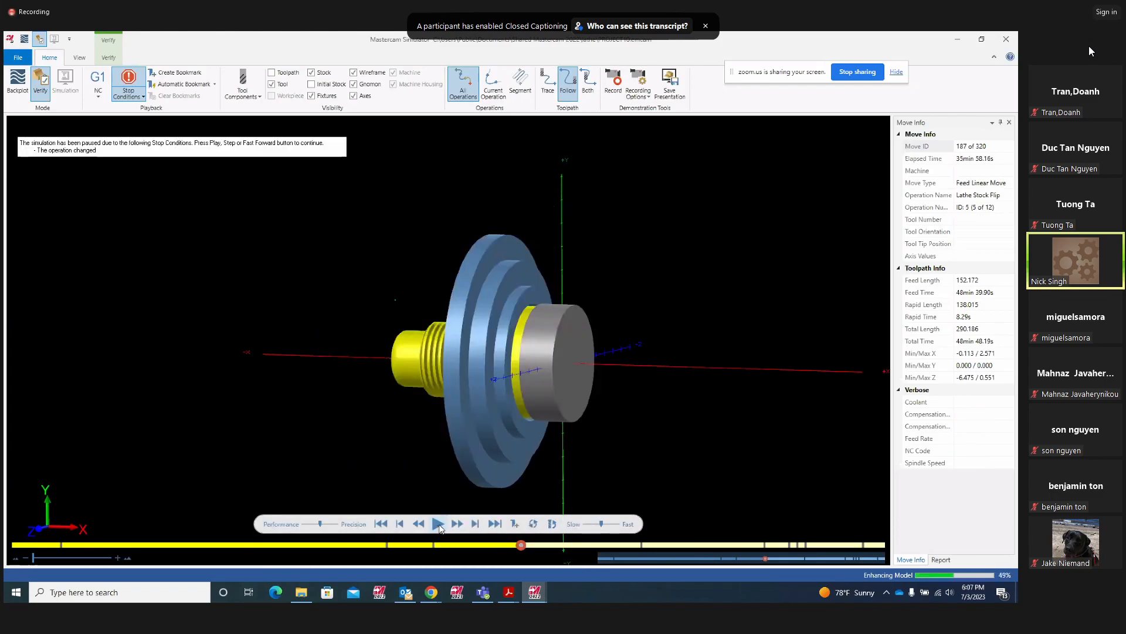
Slow the verification playback slightly and simulate the second-side facing, OD roughing and OD finishing up to the drilling
drag(601, 524, 594, 526)
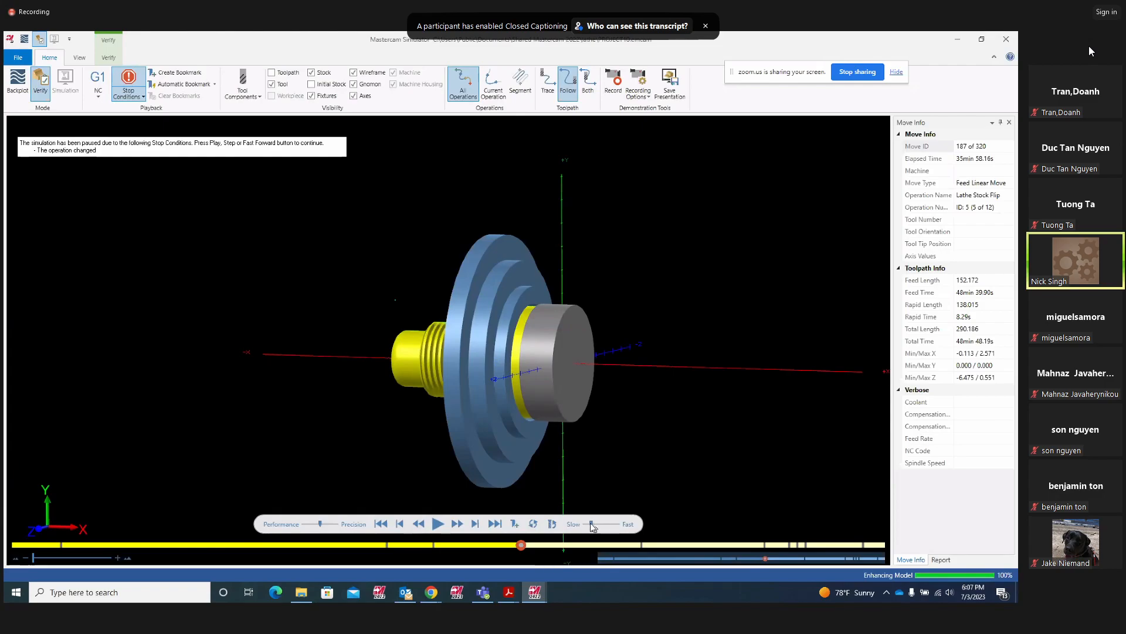
click(438, 524)
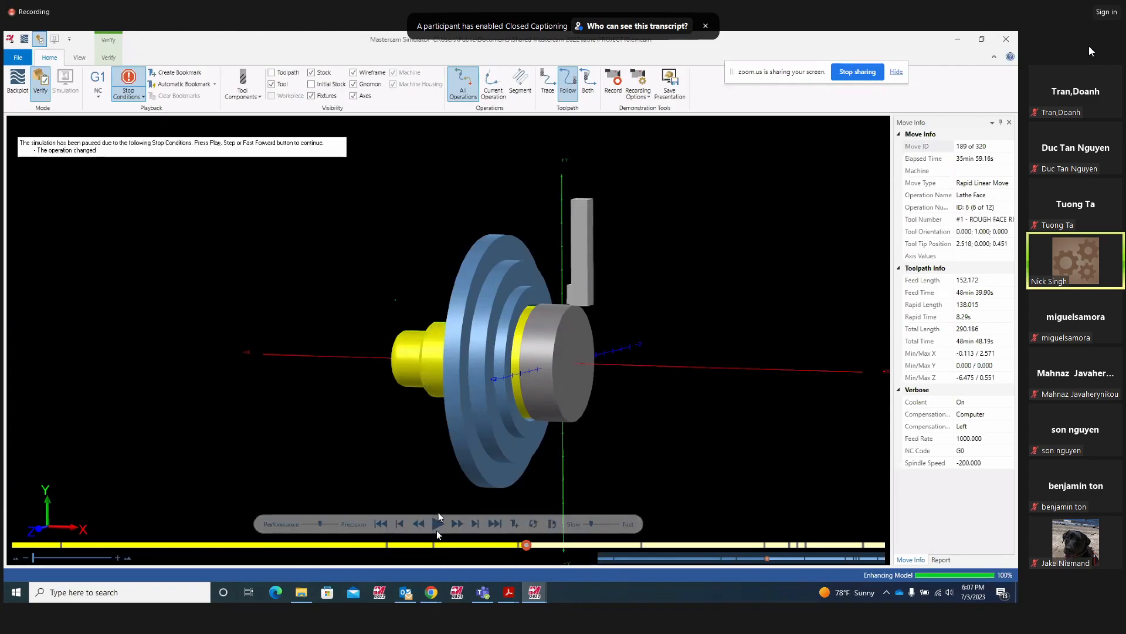
click(438, 524)
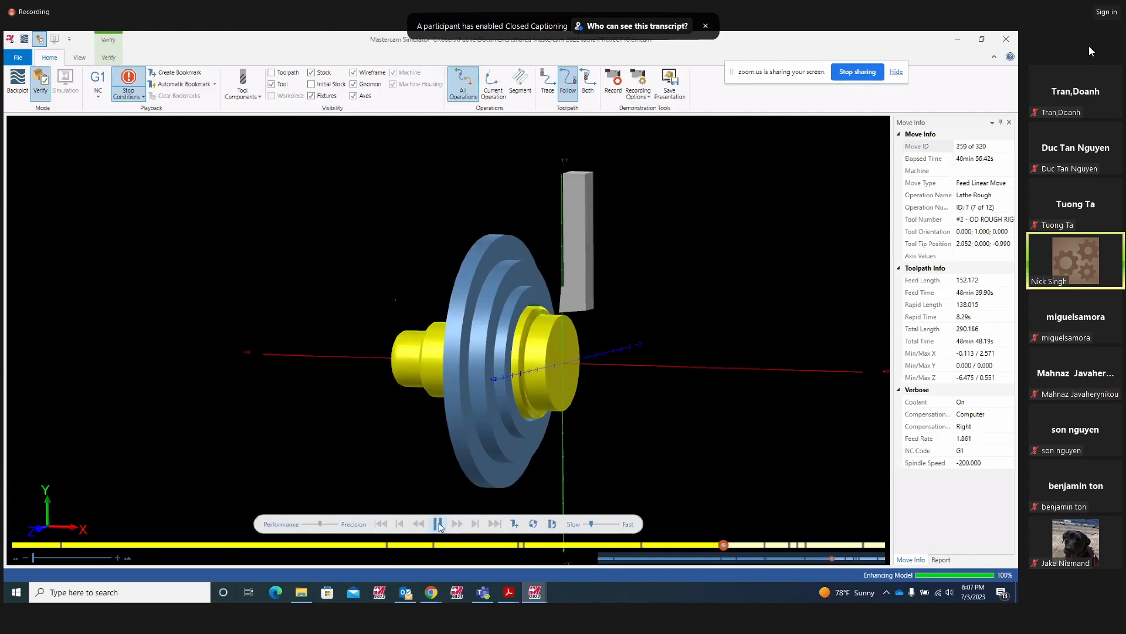
click(436, 525)
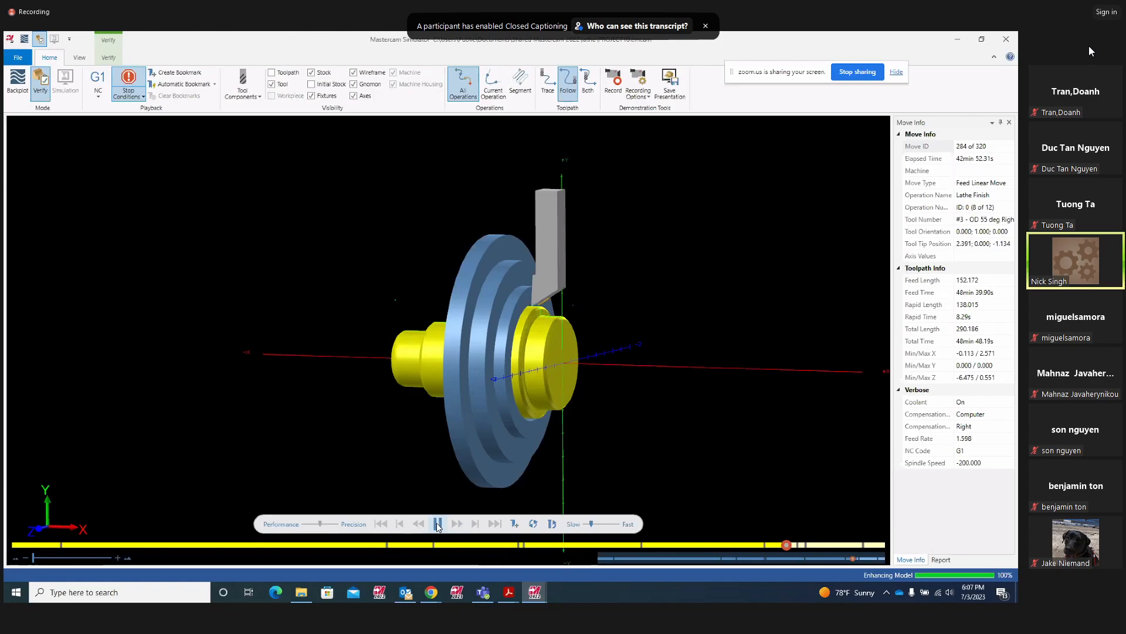
click(437, 524)
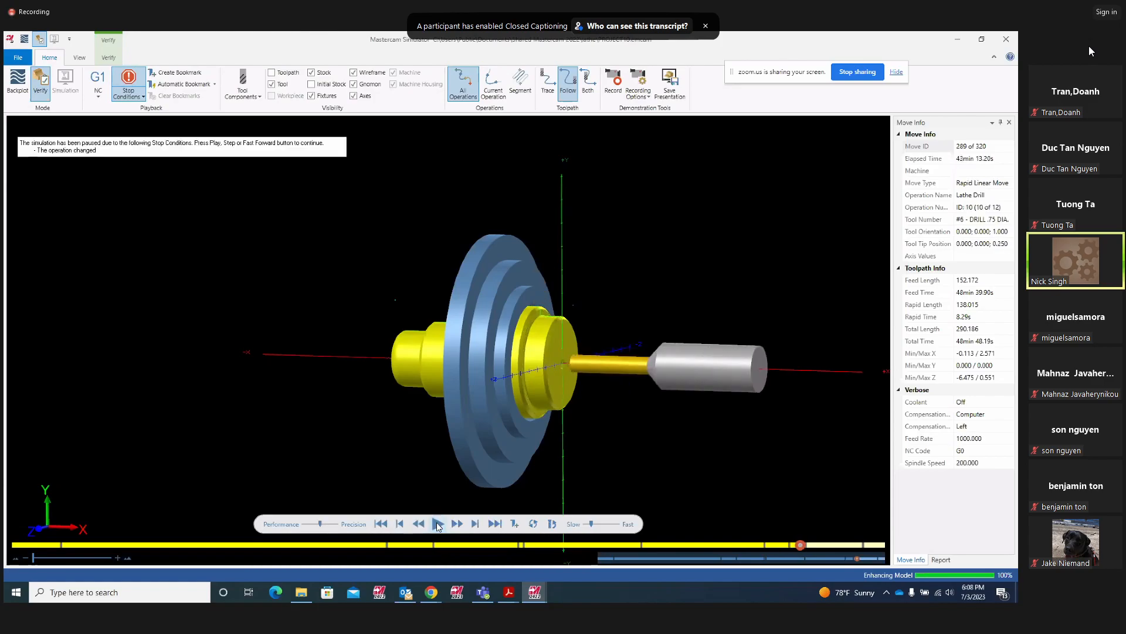
Simulate the drilling and bore roughing, examine the machined bore up close, and close the simulator
middle_drag(531, 437, 558, 440)
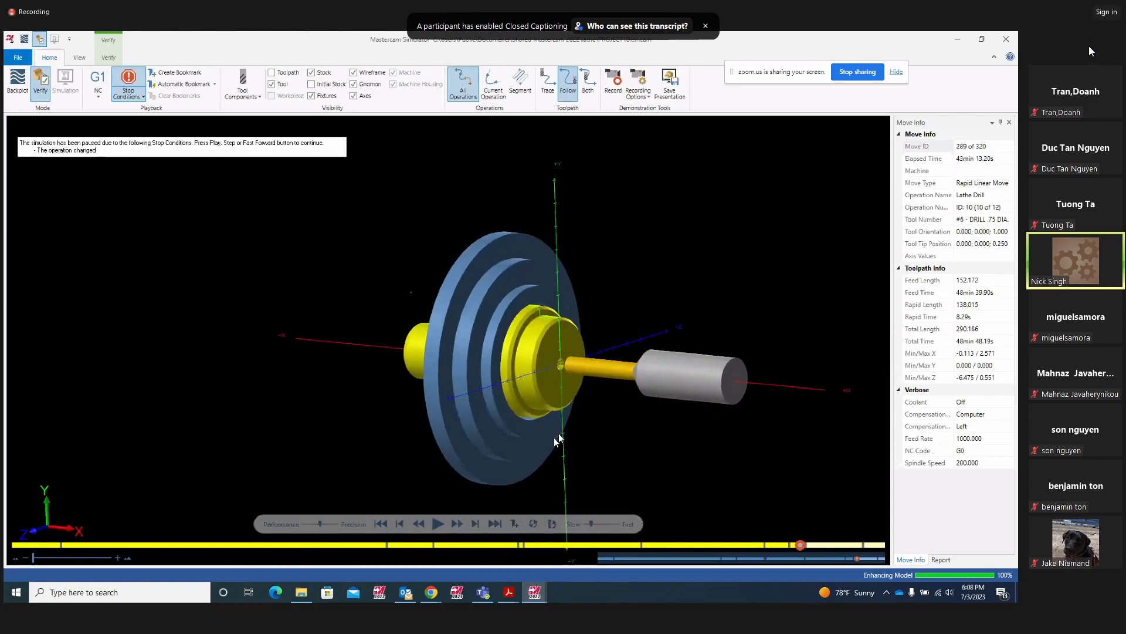
click(439, 524)
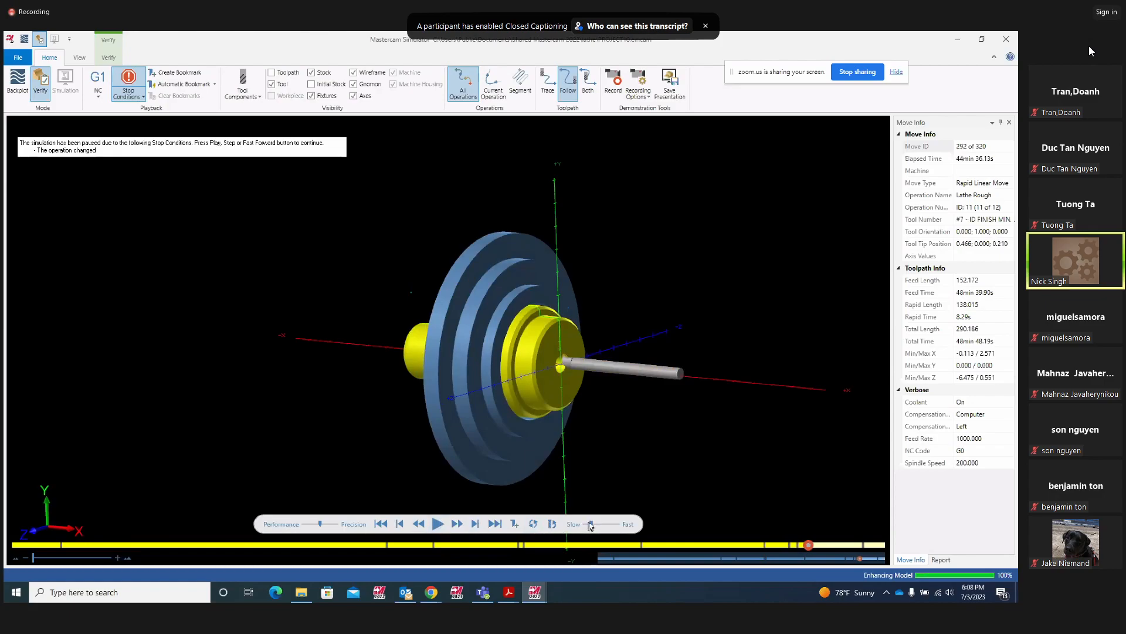
click(437, 524)
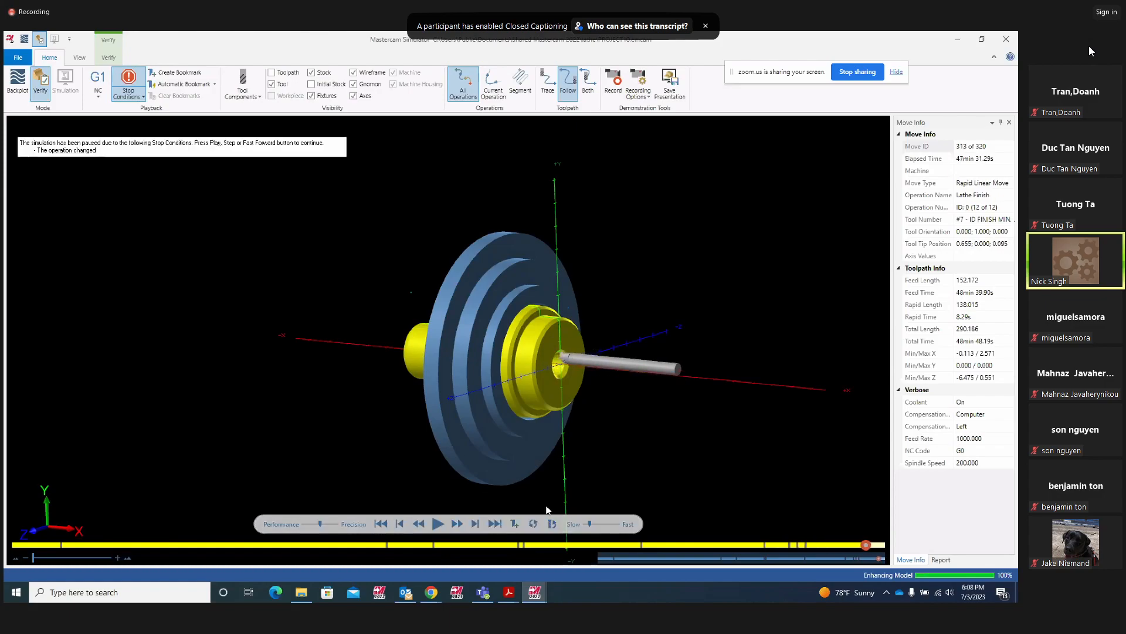
middle_drag(564, 435, 526, 408)
scroll(528, 359, up, 5)
middle_drag(531, 357, 591, 347)
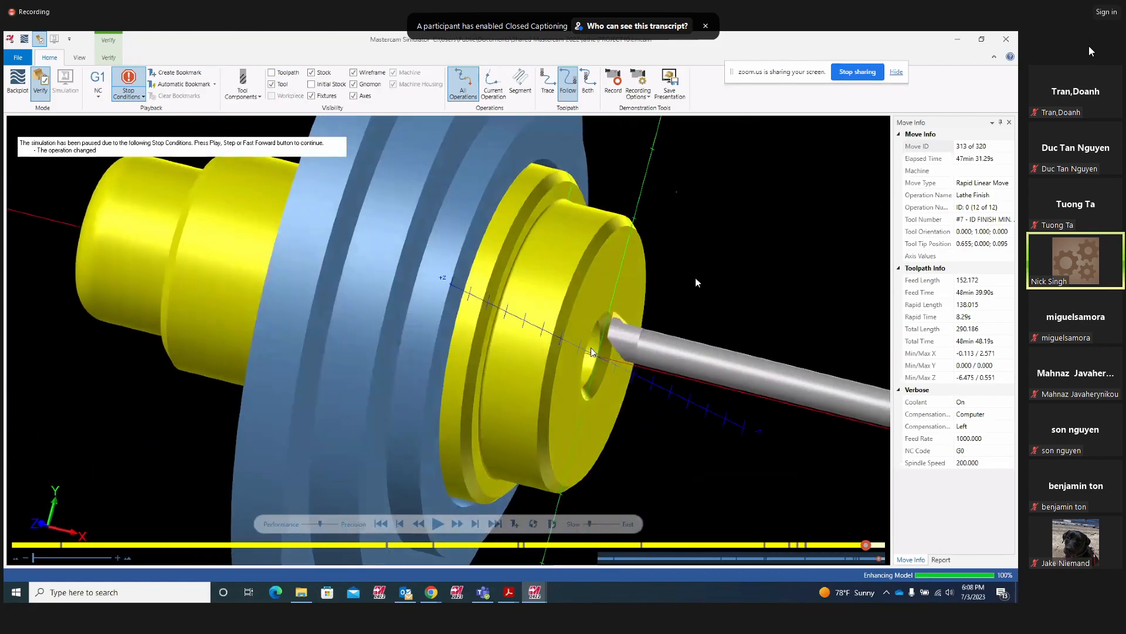
click(1004, 39)
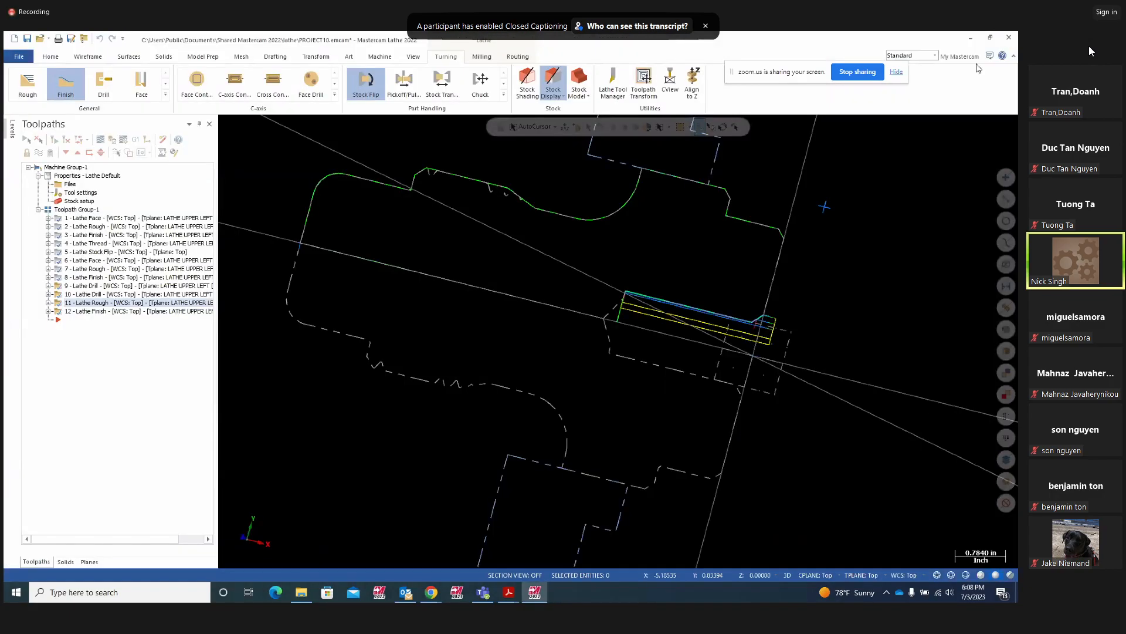
Return the graphics view to Top and open the parameters of operation 5, the lathe stock flip
right_click(422, 365)
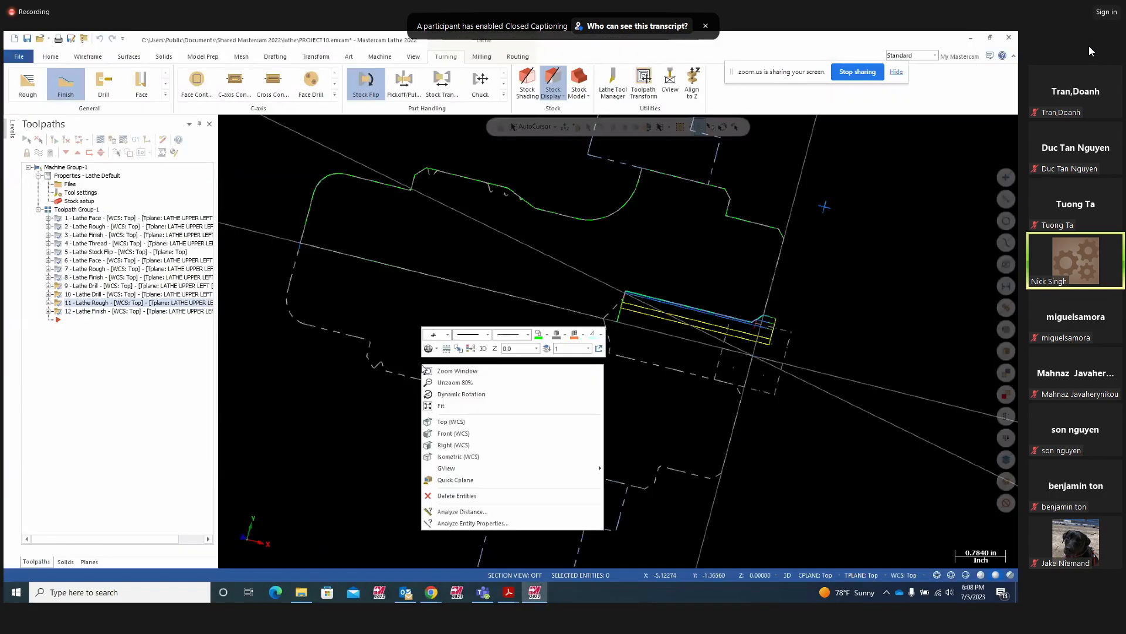
click(445, 422)
scroll(702, 353, up, 3)
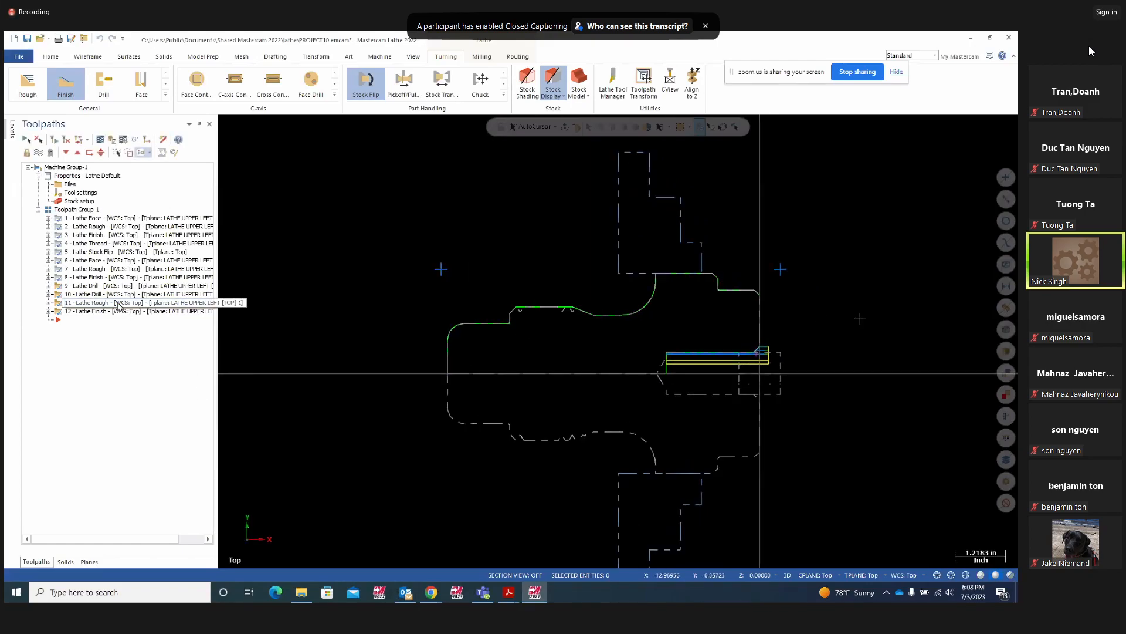
click(48, 251)
click(58, 252)
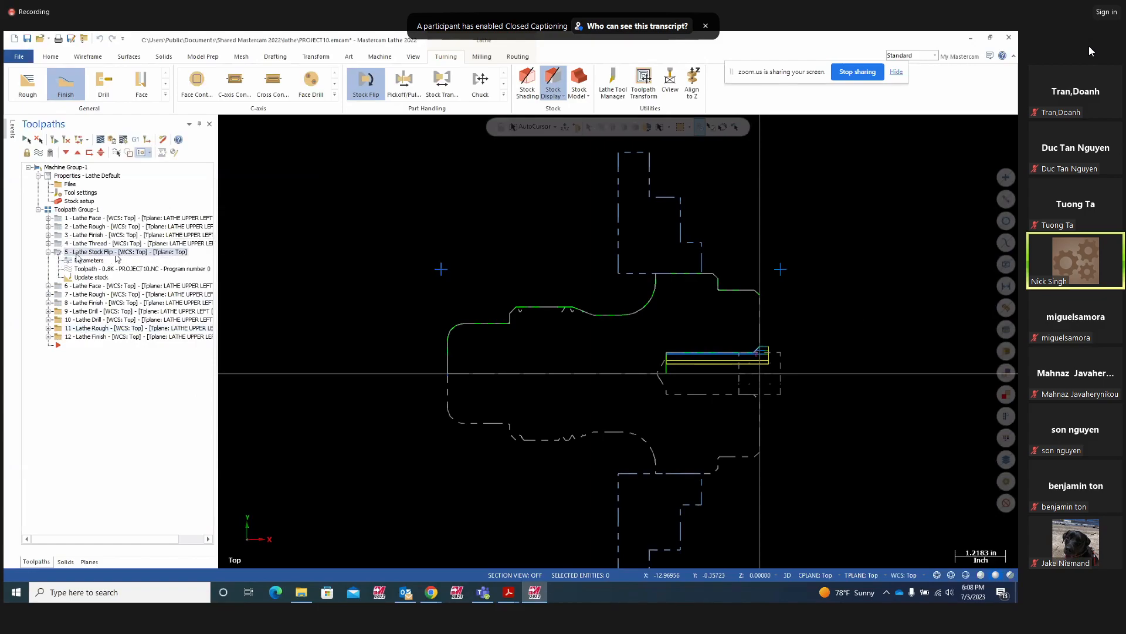
click(85, 262)
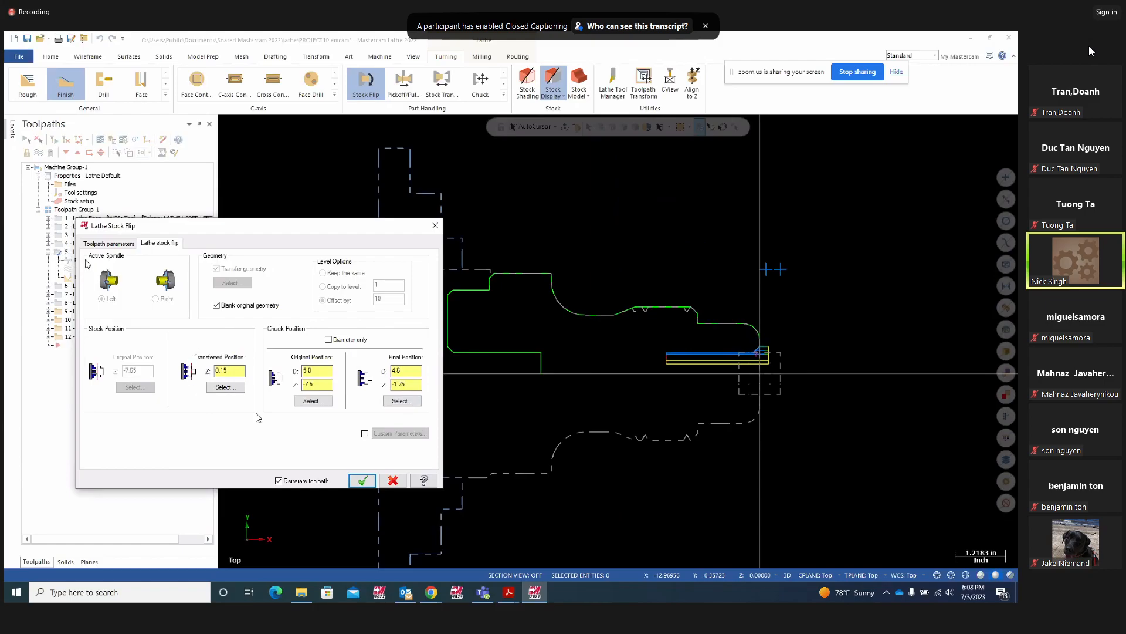
Check the stock flip's original chuck position against the Project9.pdf drawing and highlight the 7.500 overall length there
double_click(311, 369)
key(Tab)
click(508, 591)
click(450, 556)
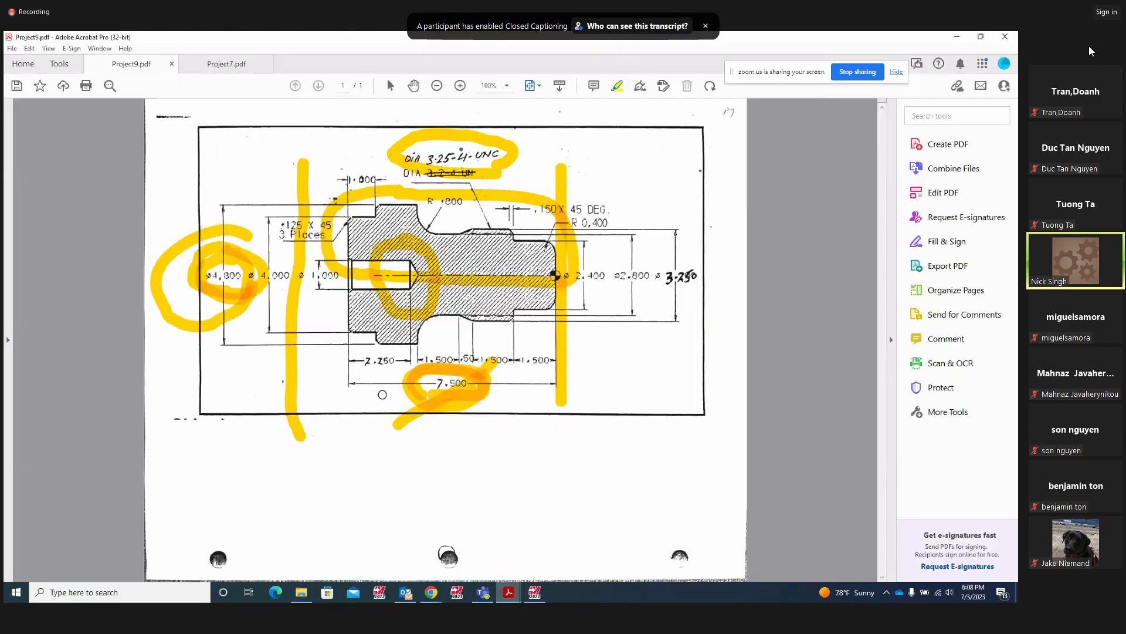
drag(378, 395, 482, 387)
click(532, 592)
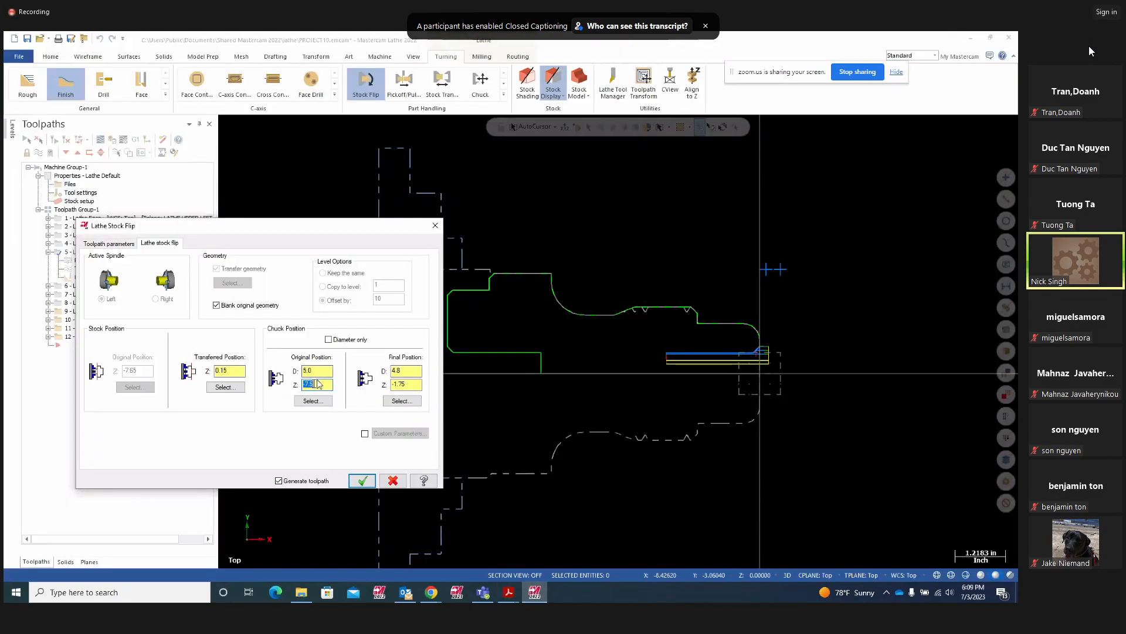
Compare the stock flip's final chuck diameter with the drawing, review the transferred stock position, and accept the parameters
key(Tab)
key(Tab)
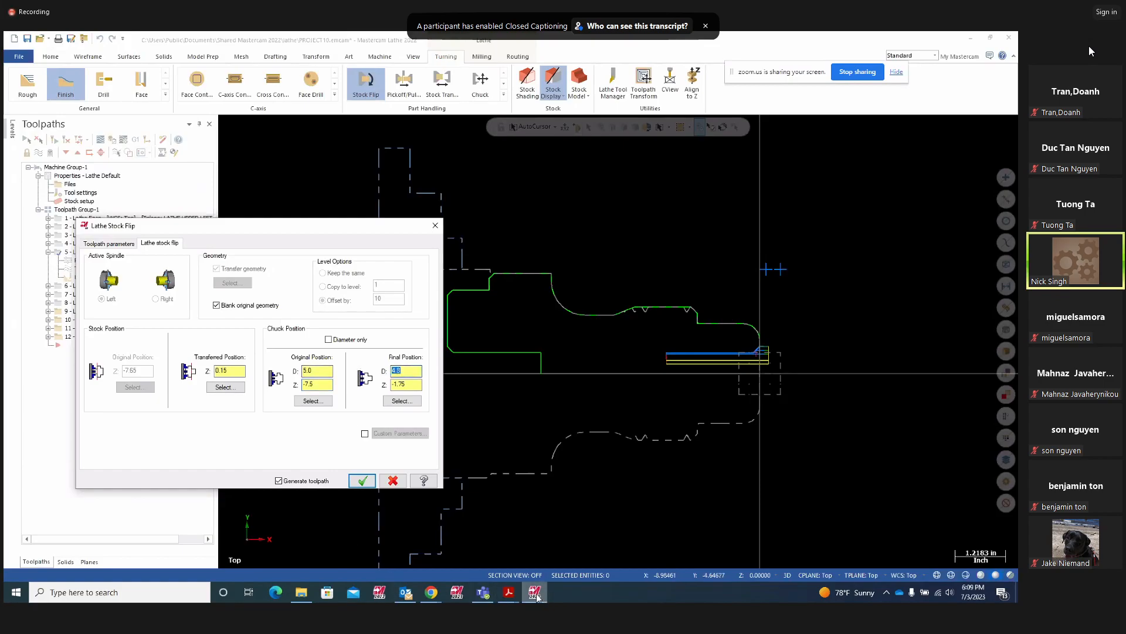
mouse_move(509, 592)
click(414, 512)
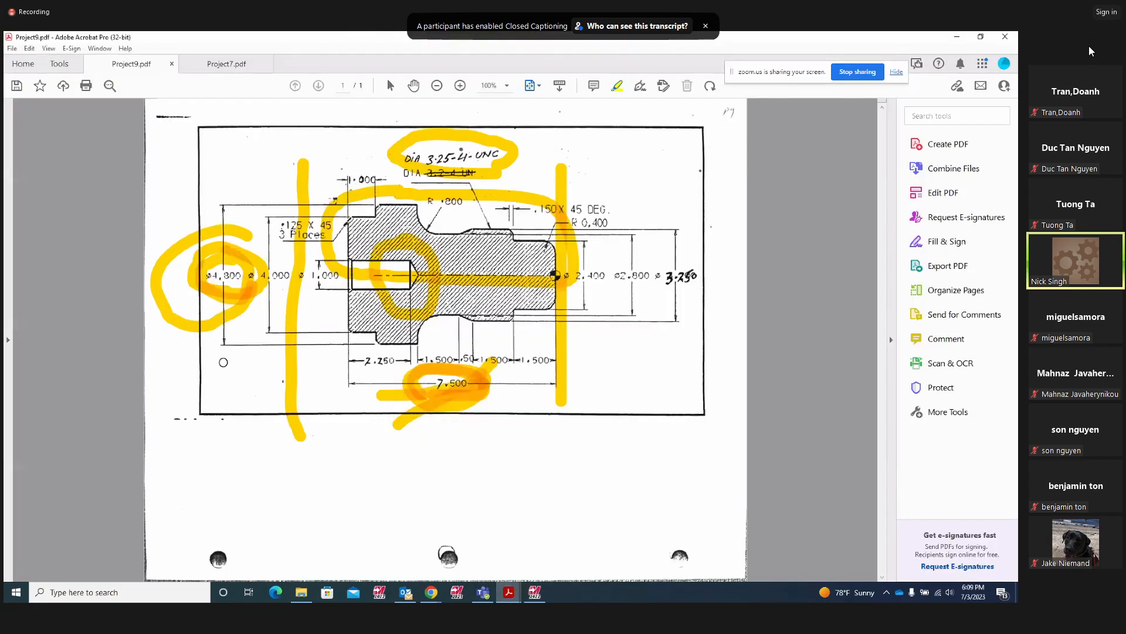
click(534, 592)
click(225, 370)
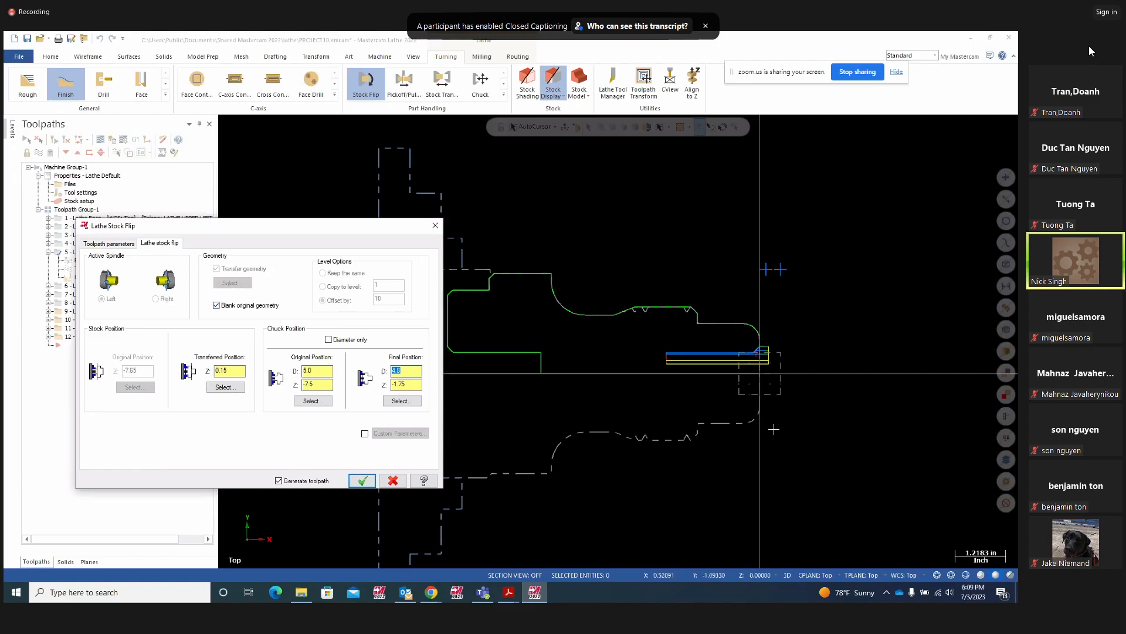
click(362, 480)
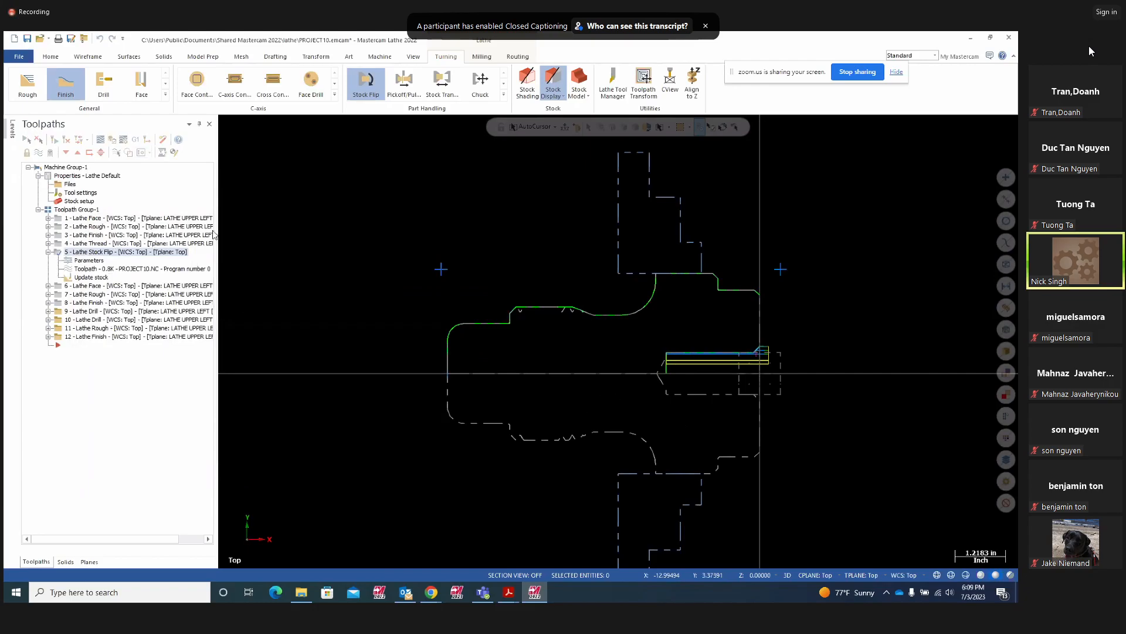
Review the left spindle stock's OD margin, right margin and length in the stock setup, and accept them
click(78, 202)
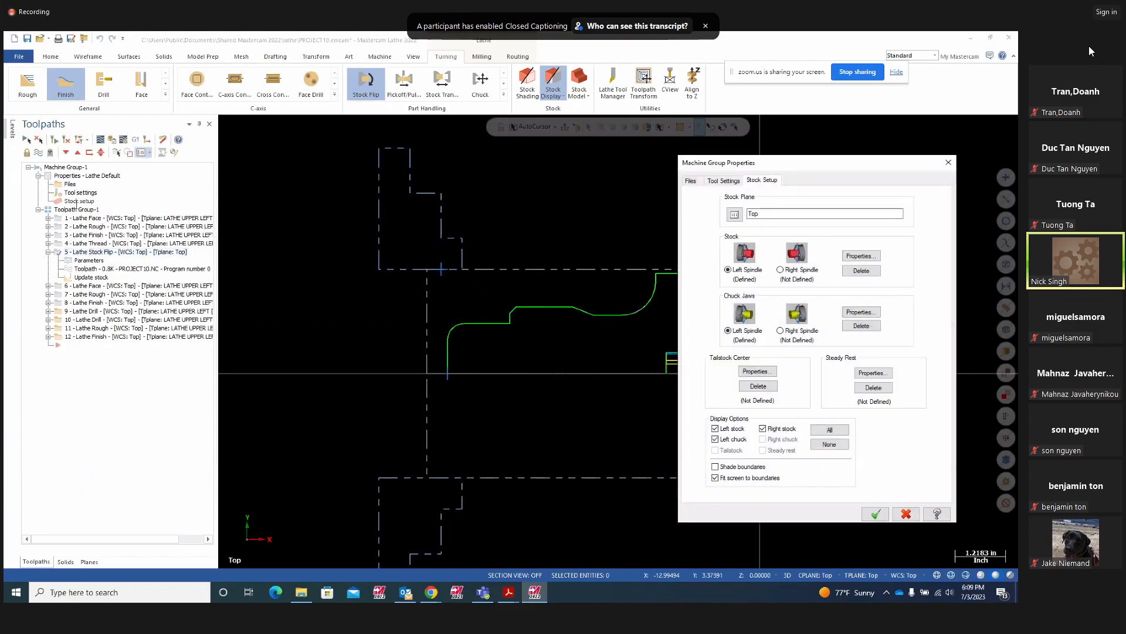
click(854, 257)
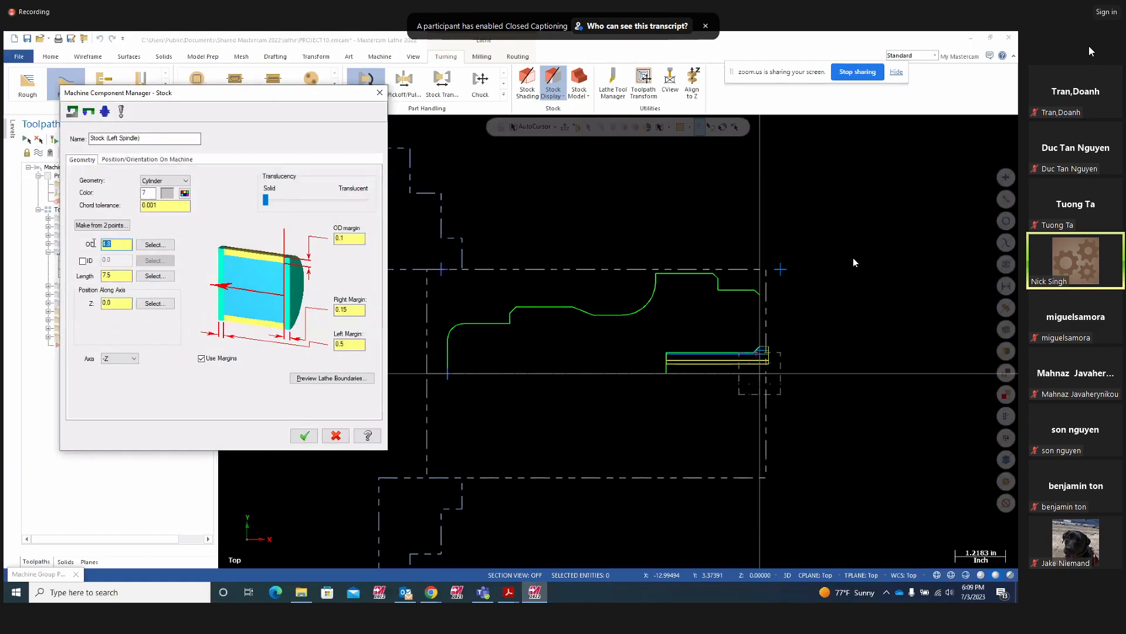
click(338, 238)
click(352, 308)
click(121, 275)
click(305, 436)
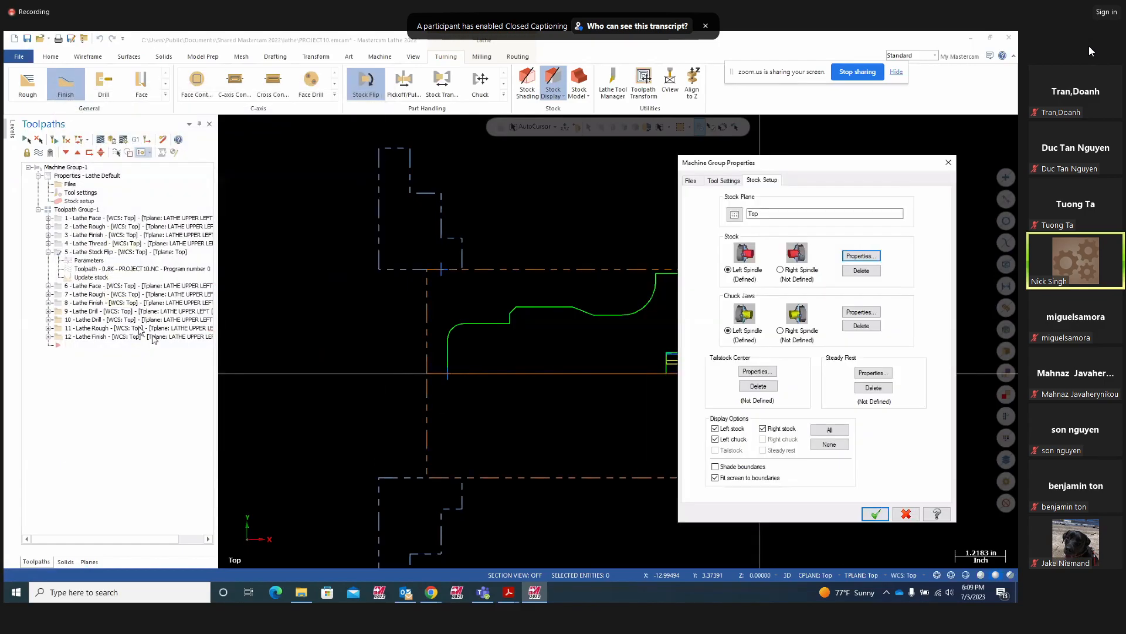
click(876, 513)
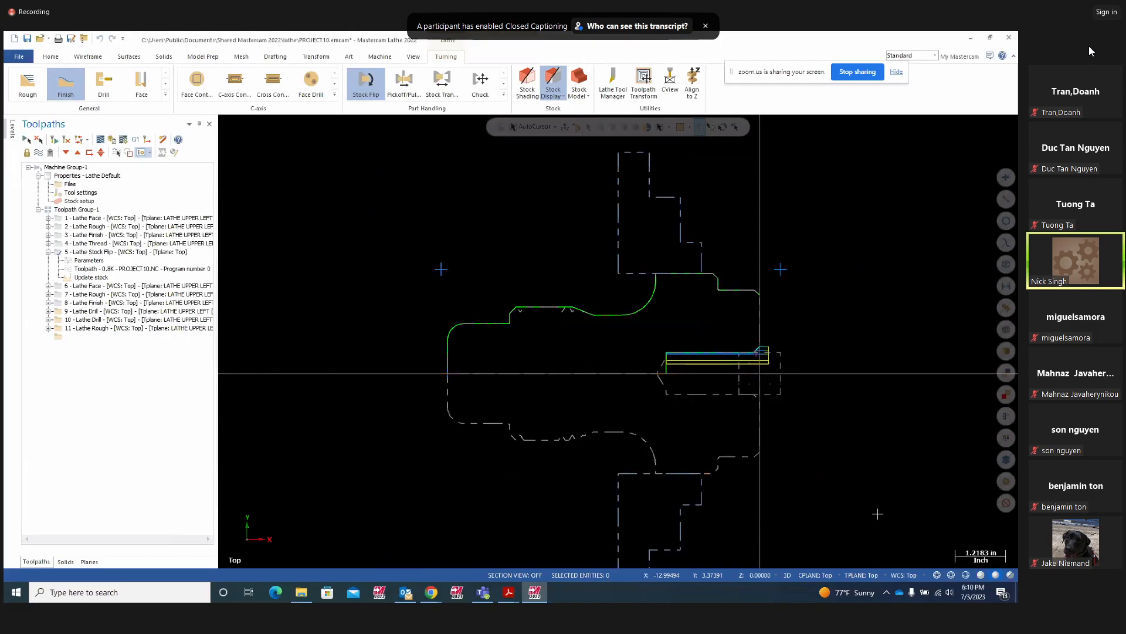
Recheck the stock flip's stock and chuck positions, accept them, and collapse the operation in the toolpath list
click(94, 261)
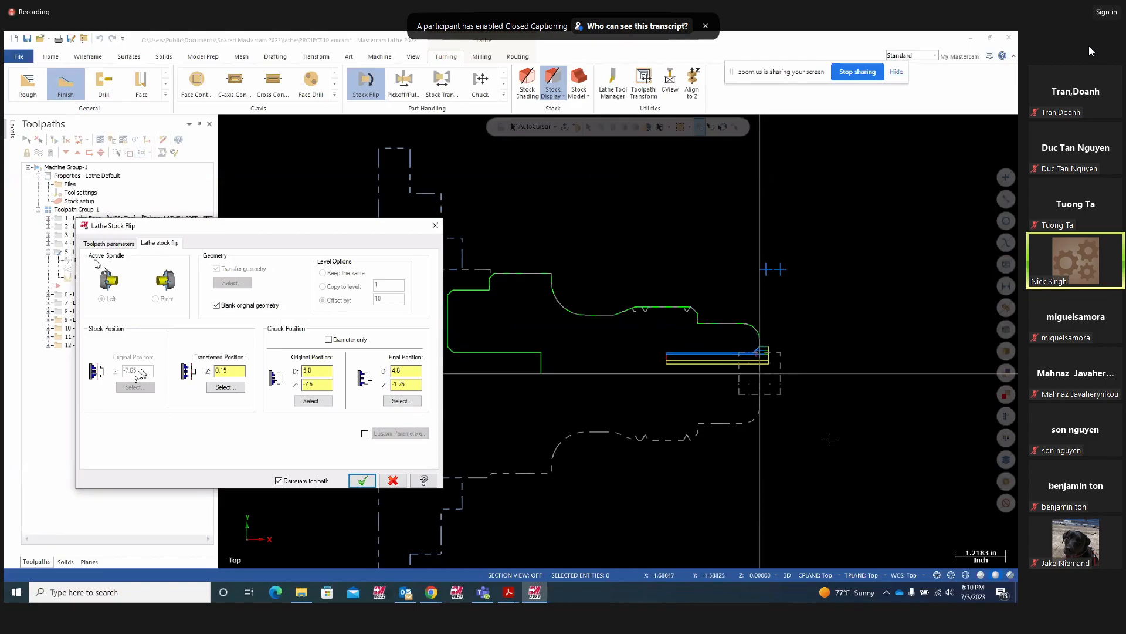
click(362, 480)
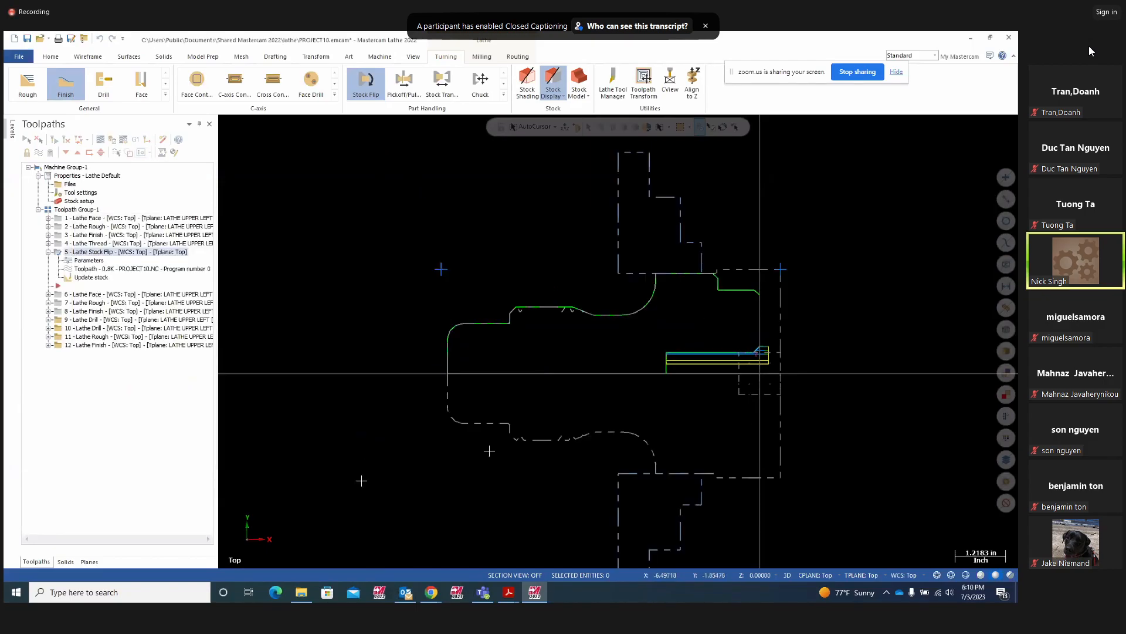
click(48, 252)
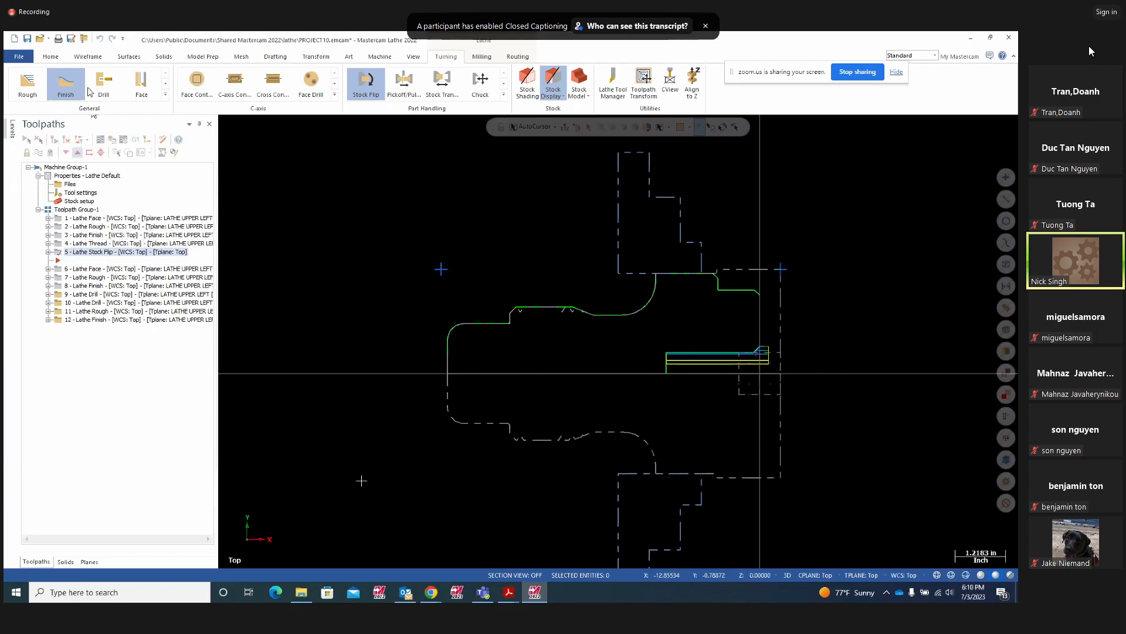
mouse_move(431, 592)
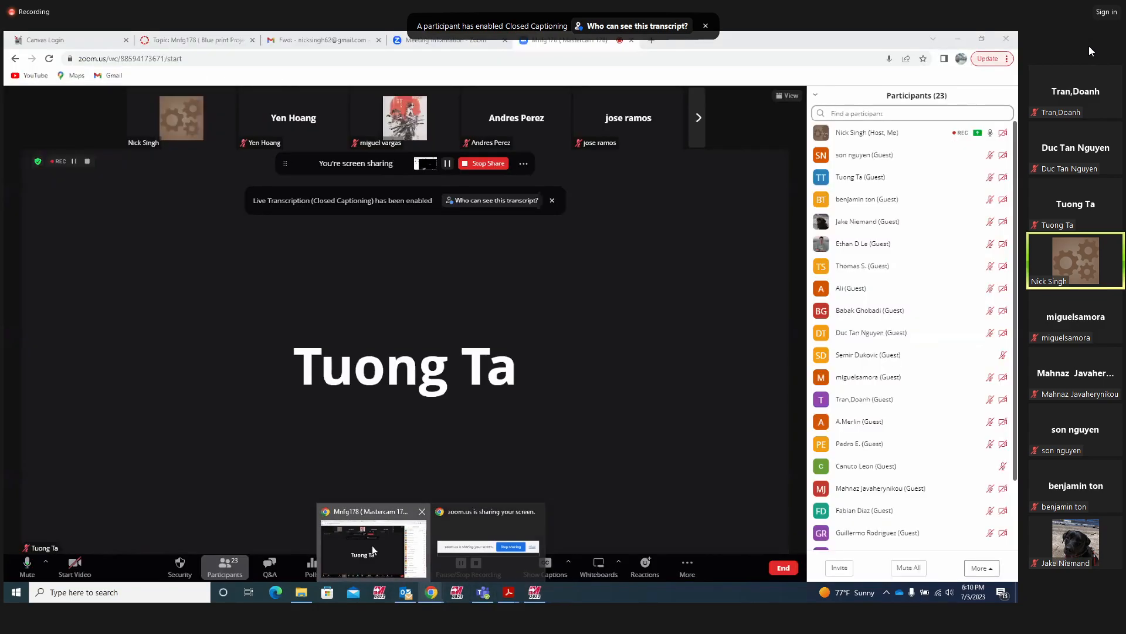
Pause the Zoom meeting recording and switch back to the PROJECT10 lathe file in Mastercam
click(372, 545)
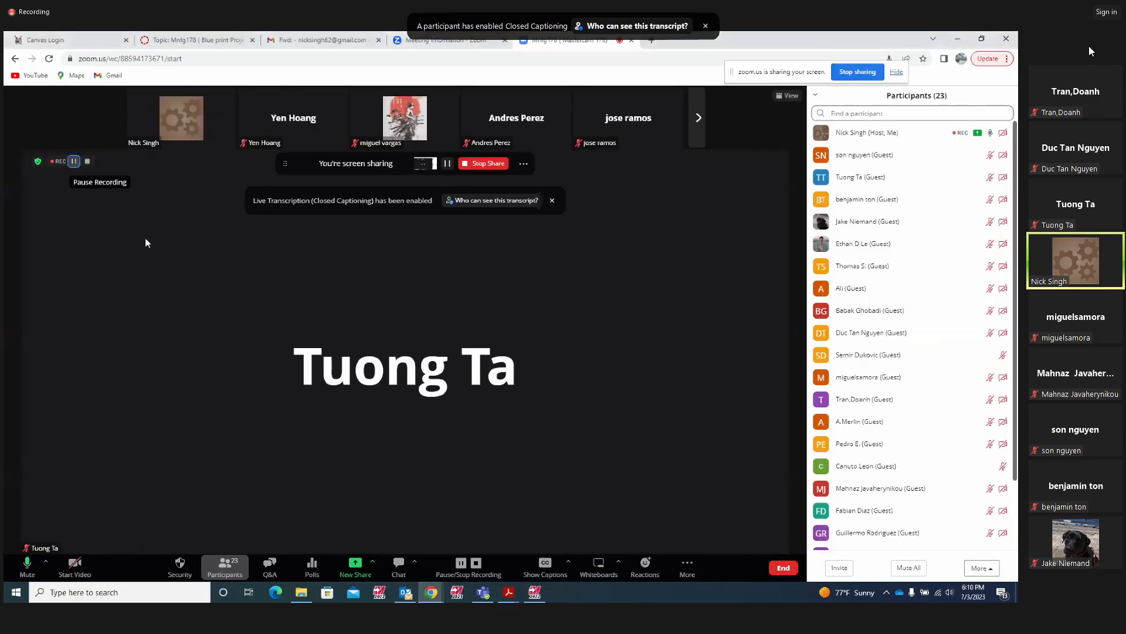
click(75, 161)
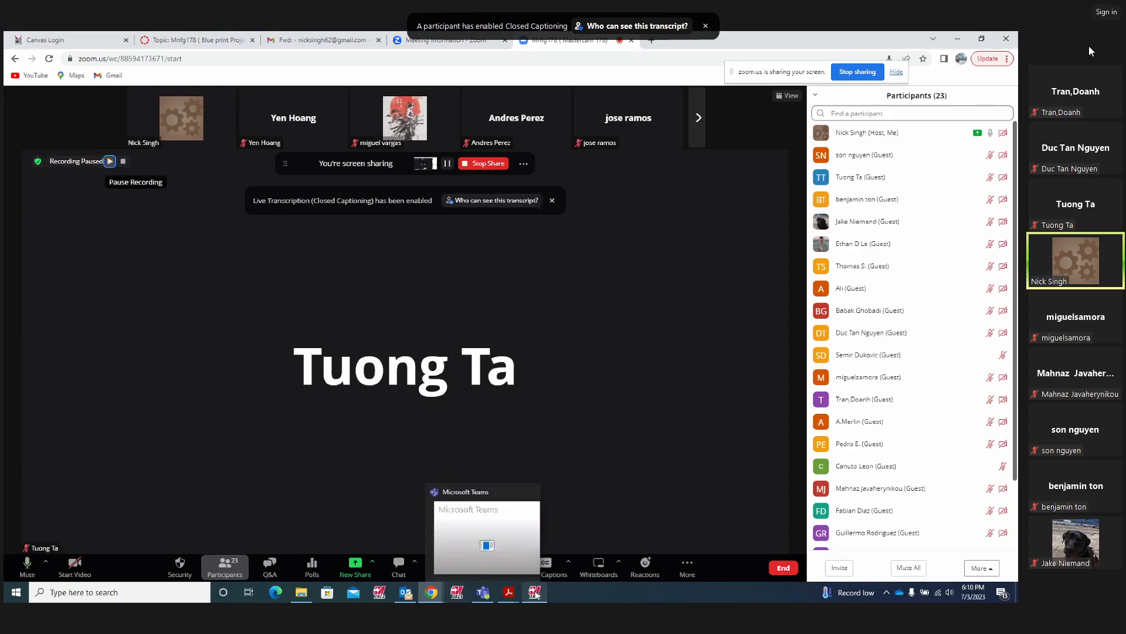
mouse_move(535, 591)
click(533, 567)
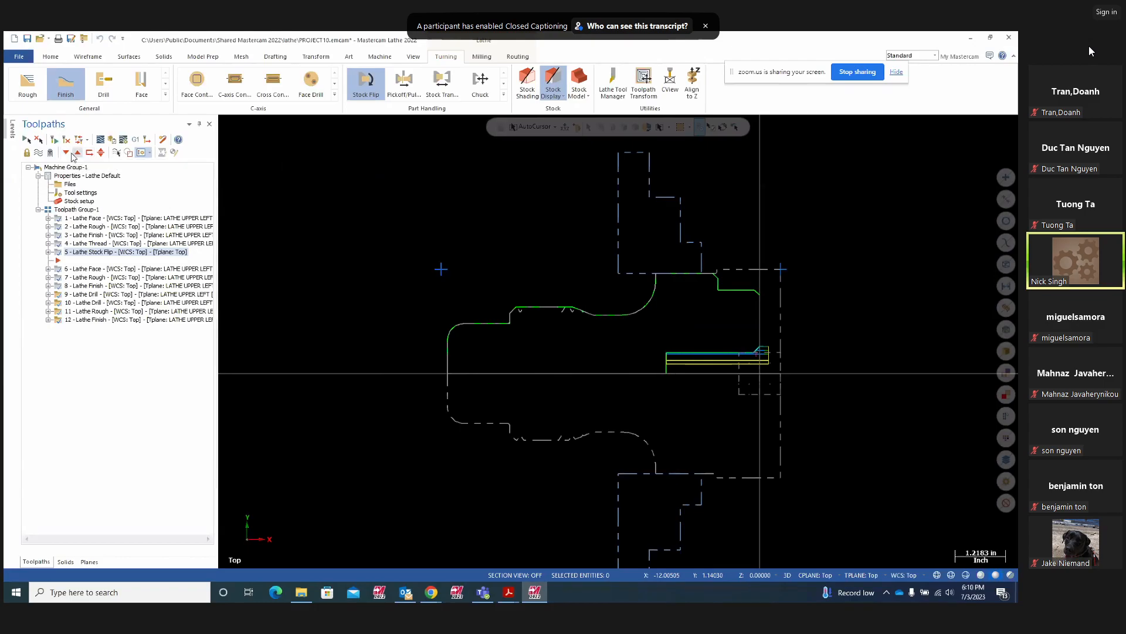
Move the operation insert position from below the stock flip to the end of the list, after operation 12
click(66, 153)
click(67, 153)
click(66, 153)
click(66, 153)
click(66, 153)
click(66, 153)
click(66, 153)
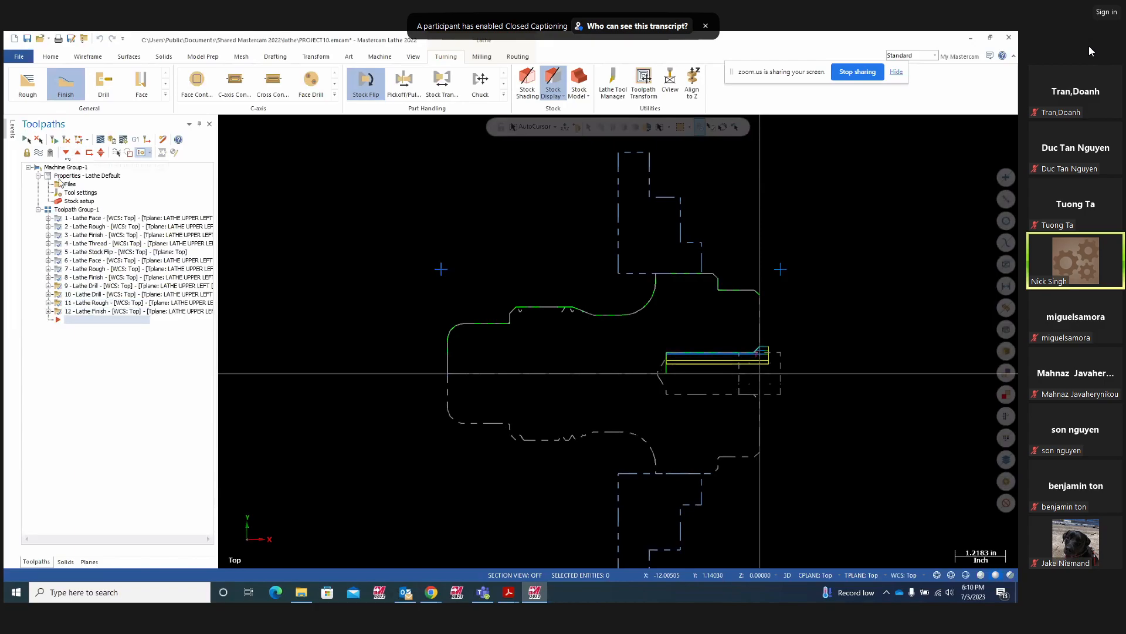
Verify the complete lathe job and play the first side's face, rough, finish and thread operations one after another
click(111, 140)
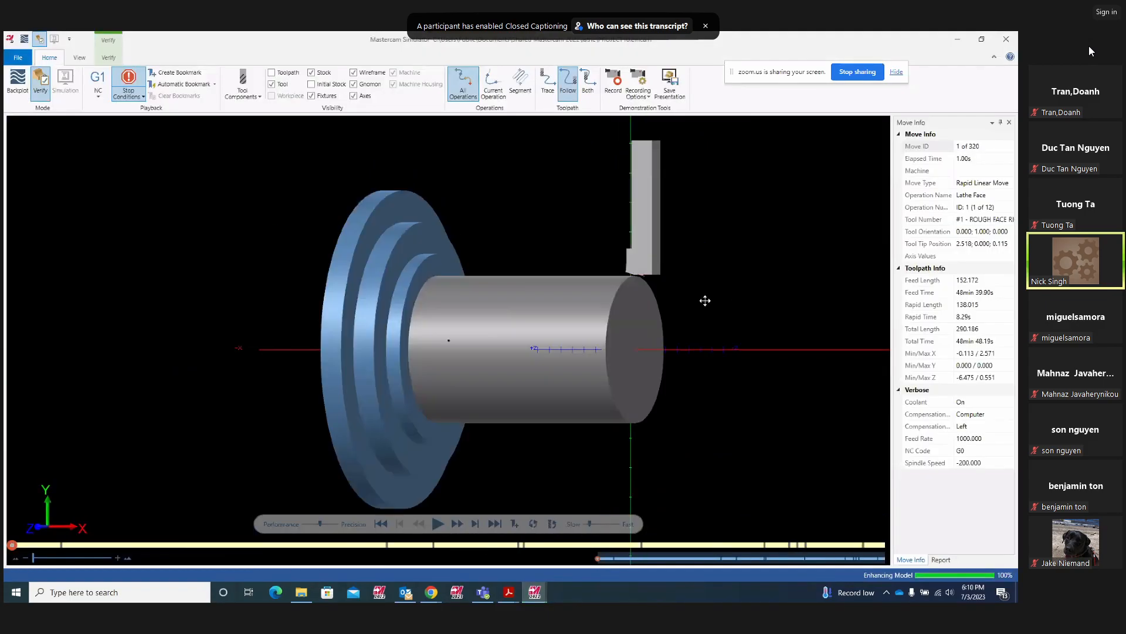
middle_drag(705, 301, 687, 345)
click(438, 523)
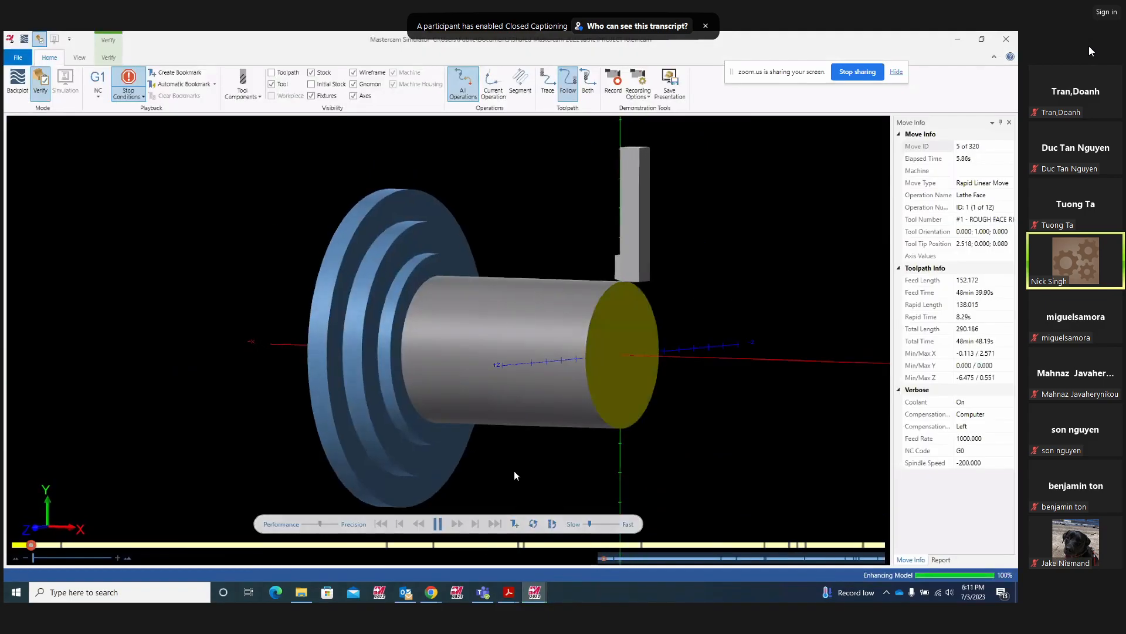
click(437, 523)
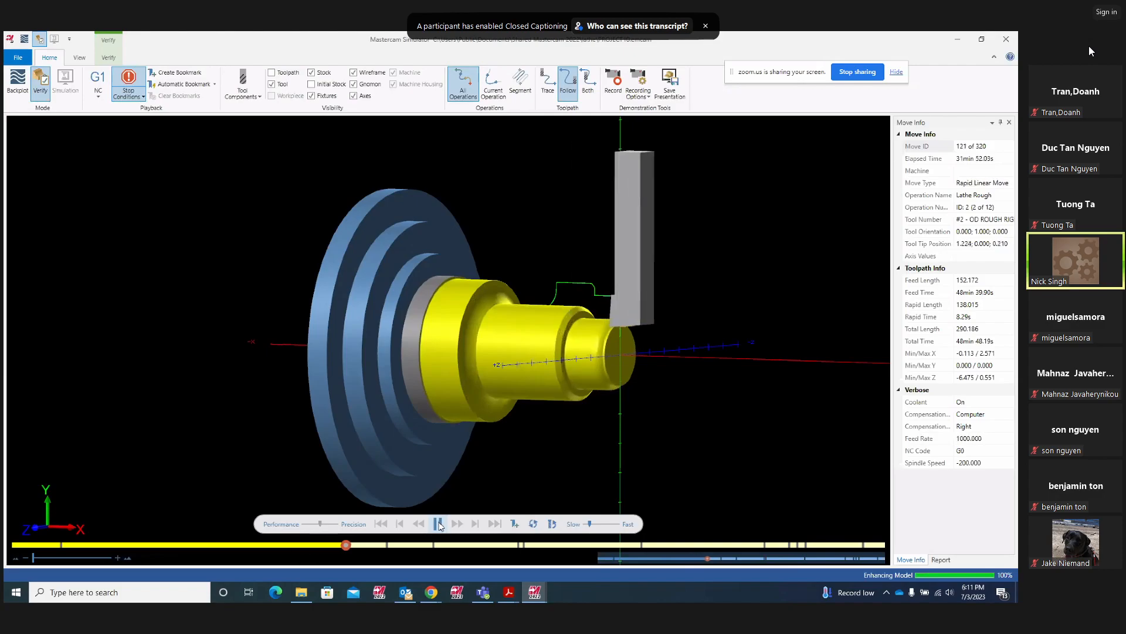
click(437, 522)
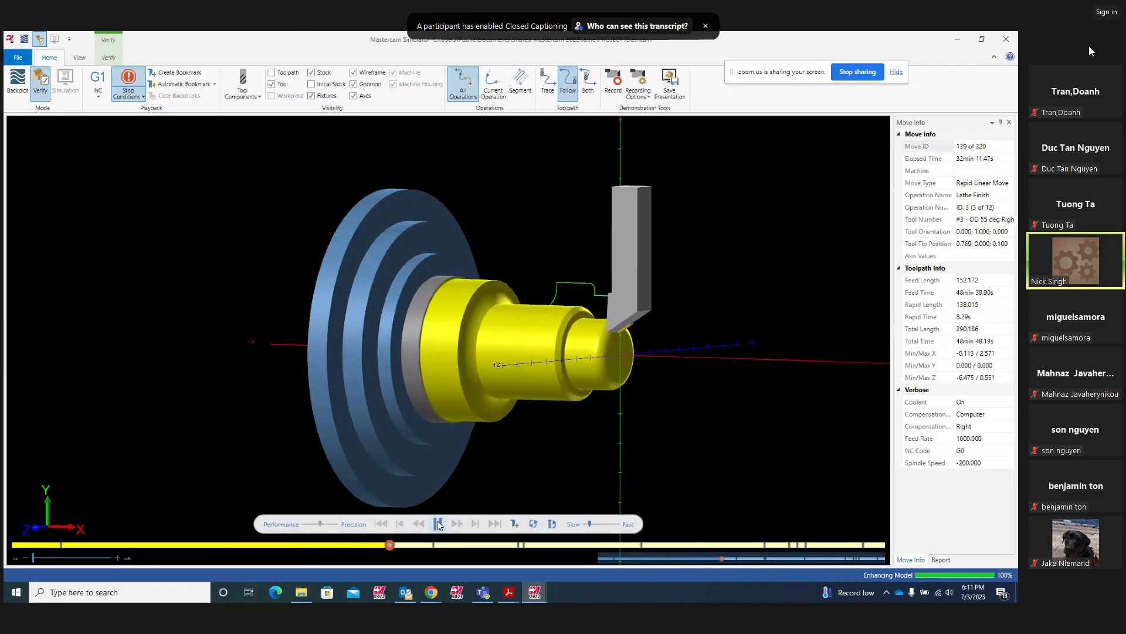
click(438, 522)
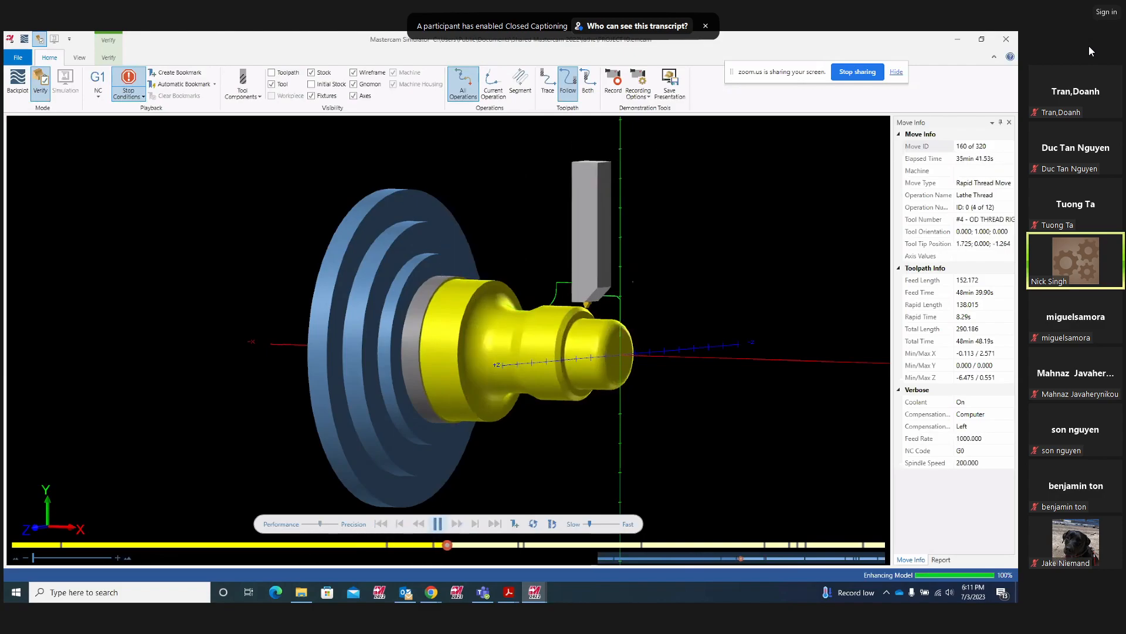
Continue the verification through the stock flip and second-side operations, inspect the bore, and close the simulator
click(437, 523)
click(438, 523)
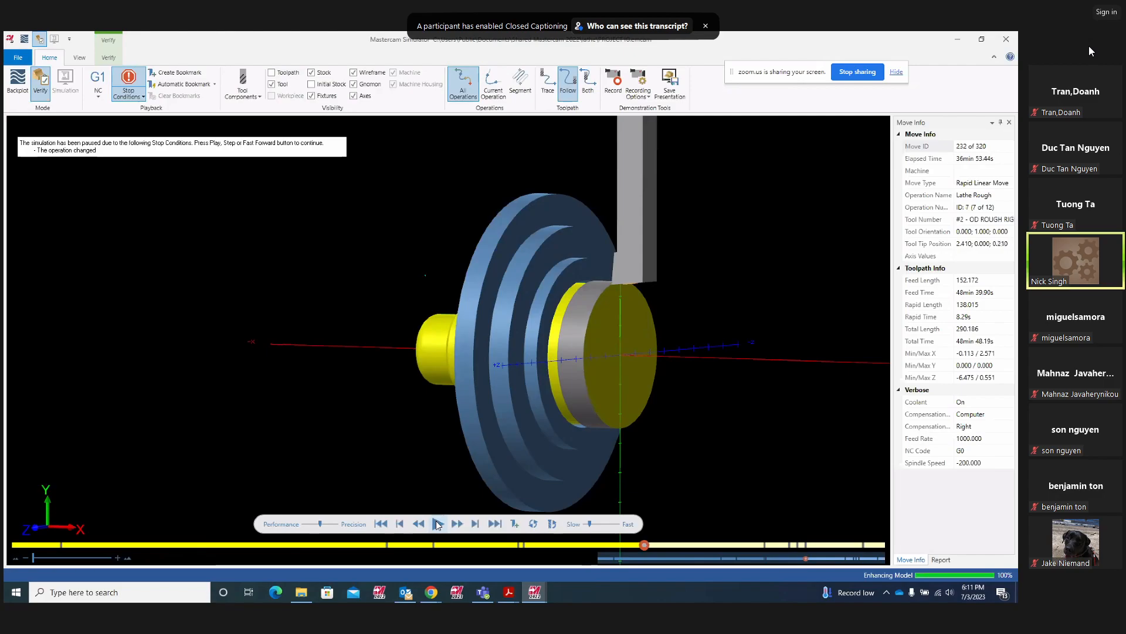
click(437, 523)
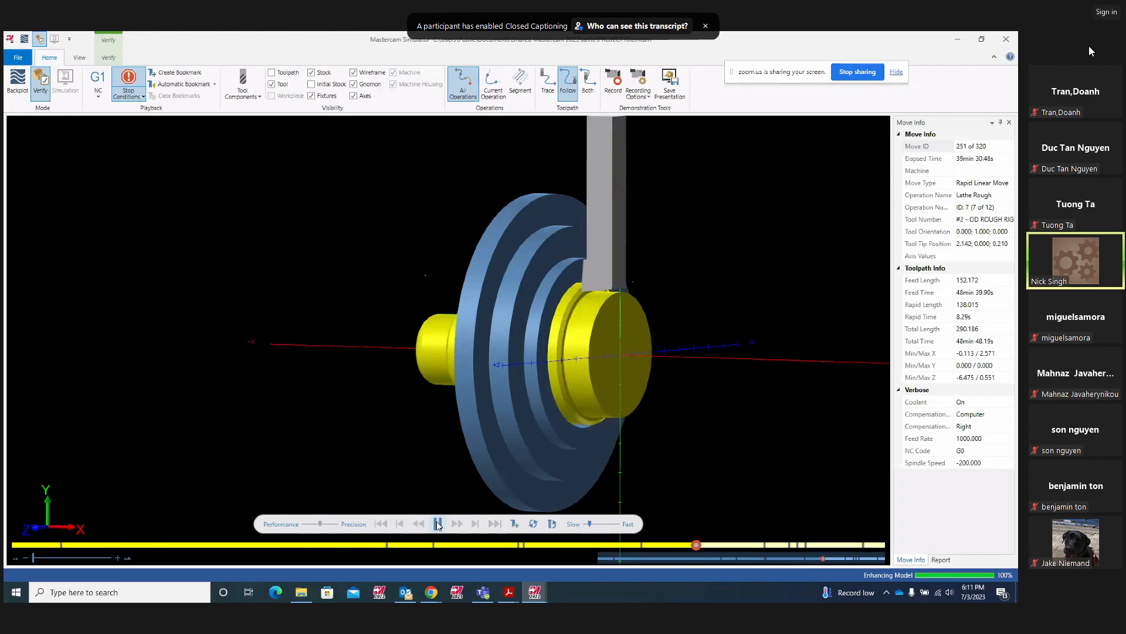
click(437, 524)
click(437, 523)
click(437, 523)
mouse_move(587, 408)
middle_down()
mouse_move(641, 405)
mouse_move(564, 405)
mouse_move(661, 385)
mouse_move(673, 369)
mouse_move(596, 392)
middle_up()
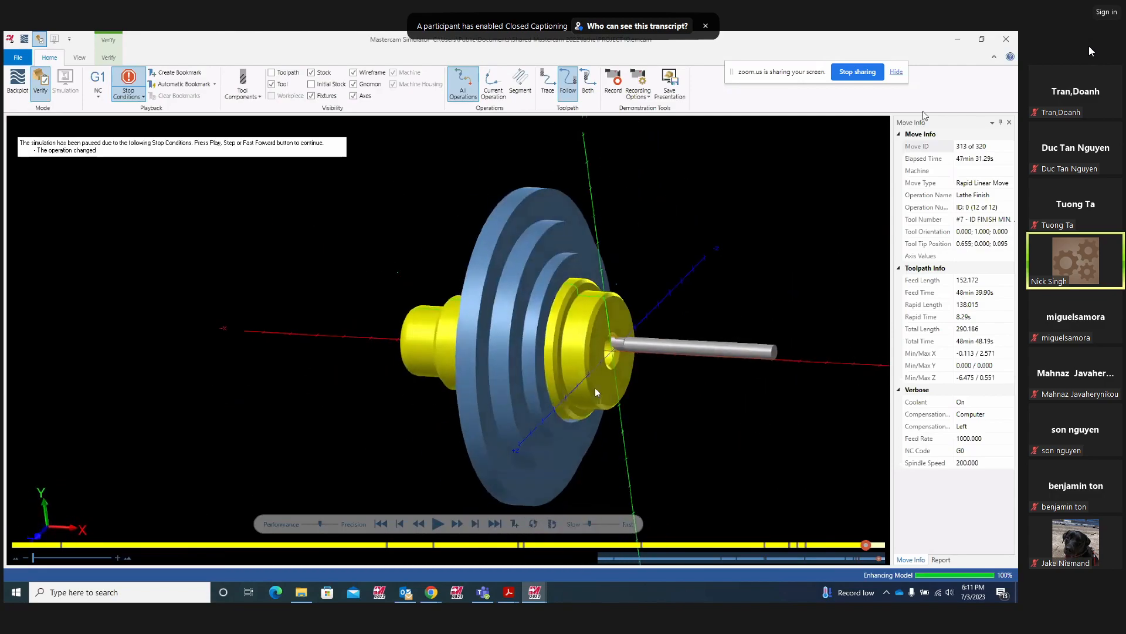
click(1004, 39)
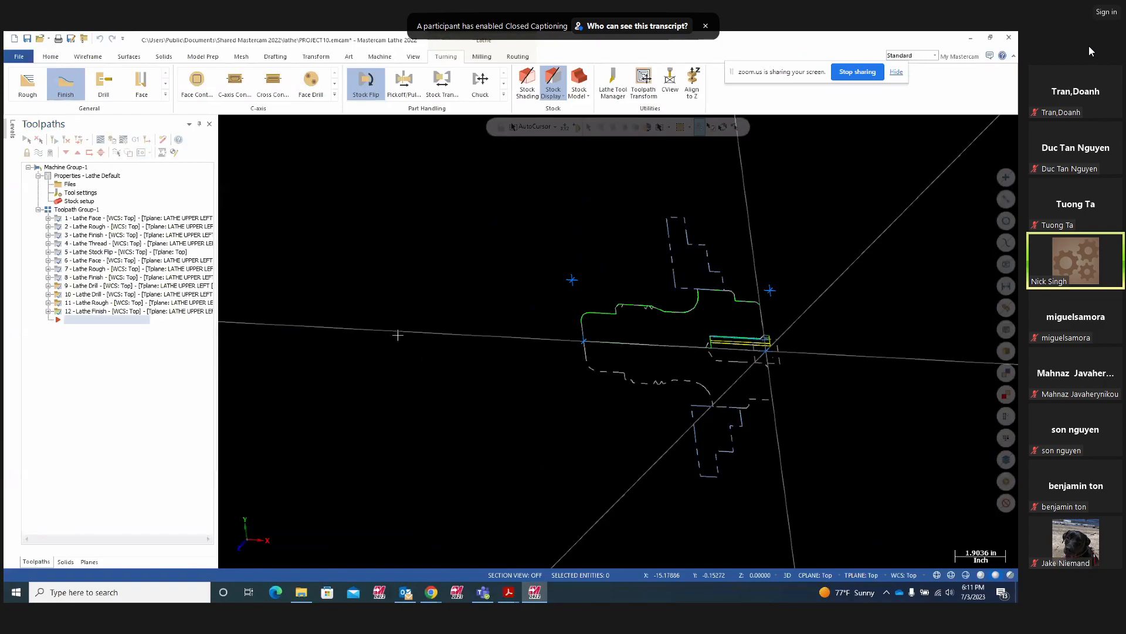
Restore the top view, review the geometry and chuck positions in operation 5's stock flip parameters, accept them, and collapse the operation
right_click(438, 353)
click(460, 404)
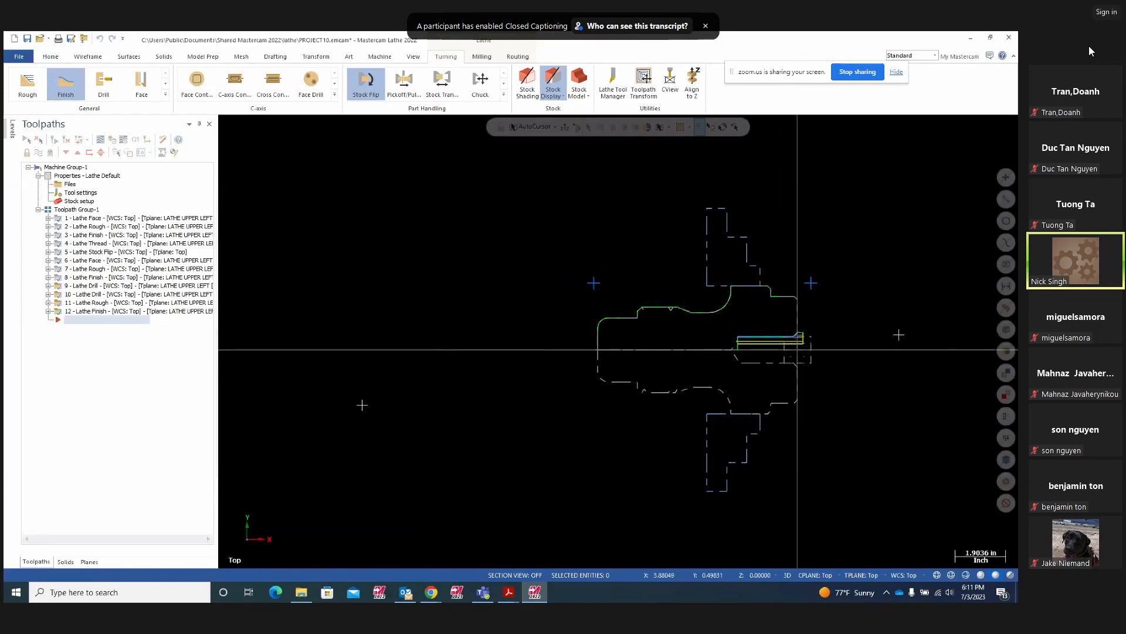
scroll(898, 310, up, 1)
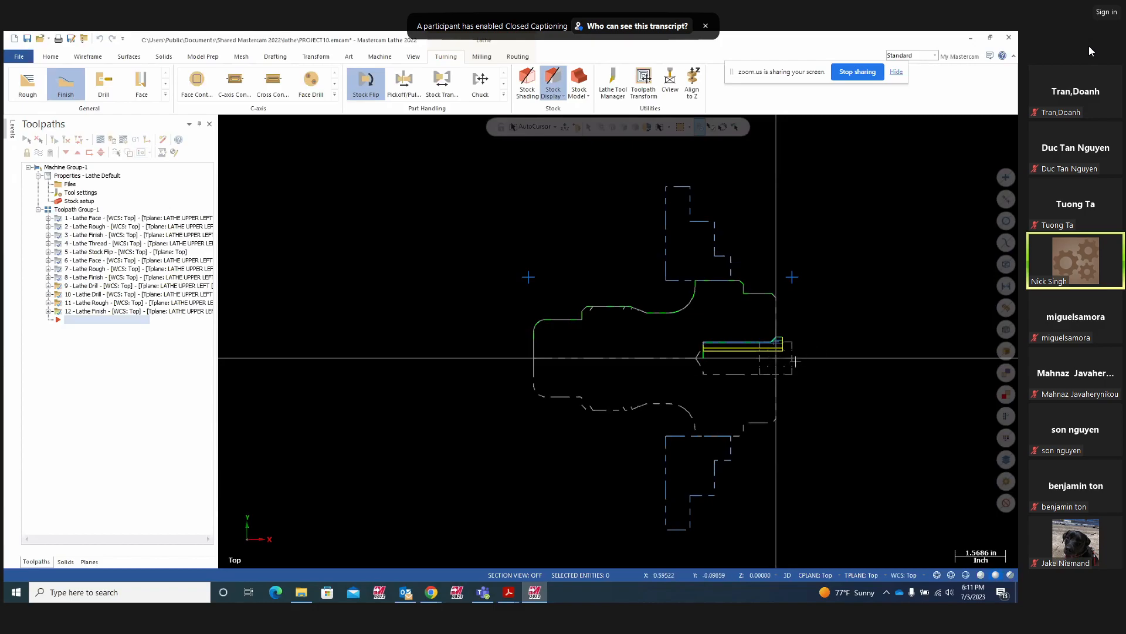
scroll(838, 345, up, 1)
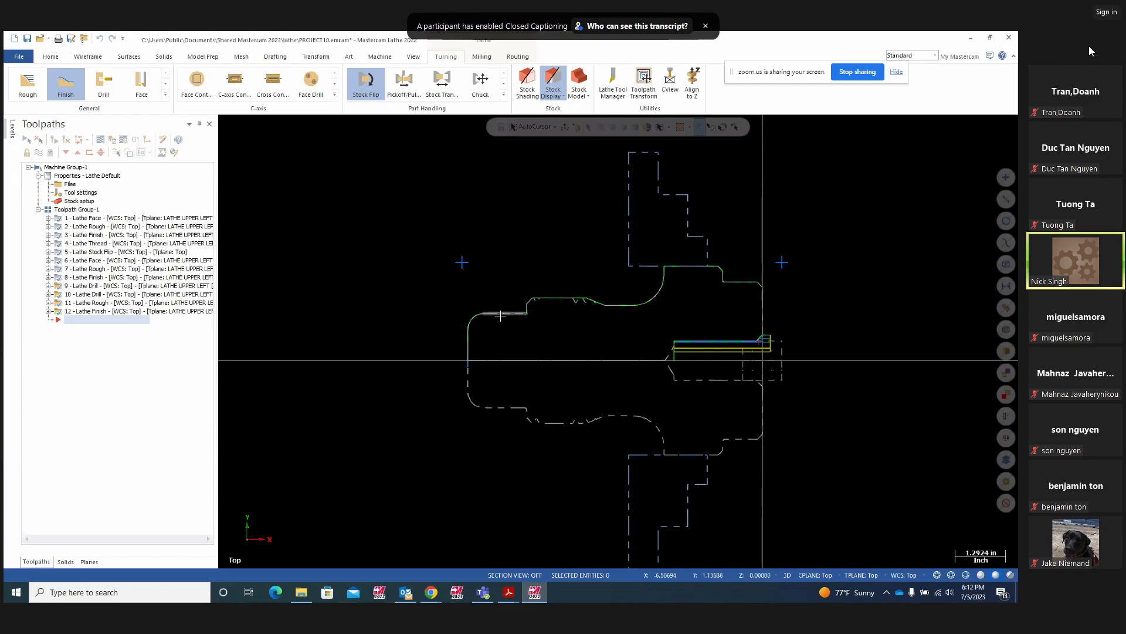
click(48, 252)
double_click(89, 260)
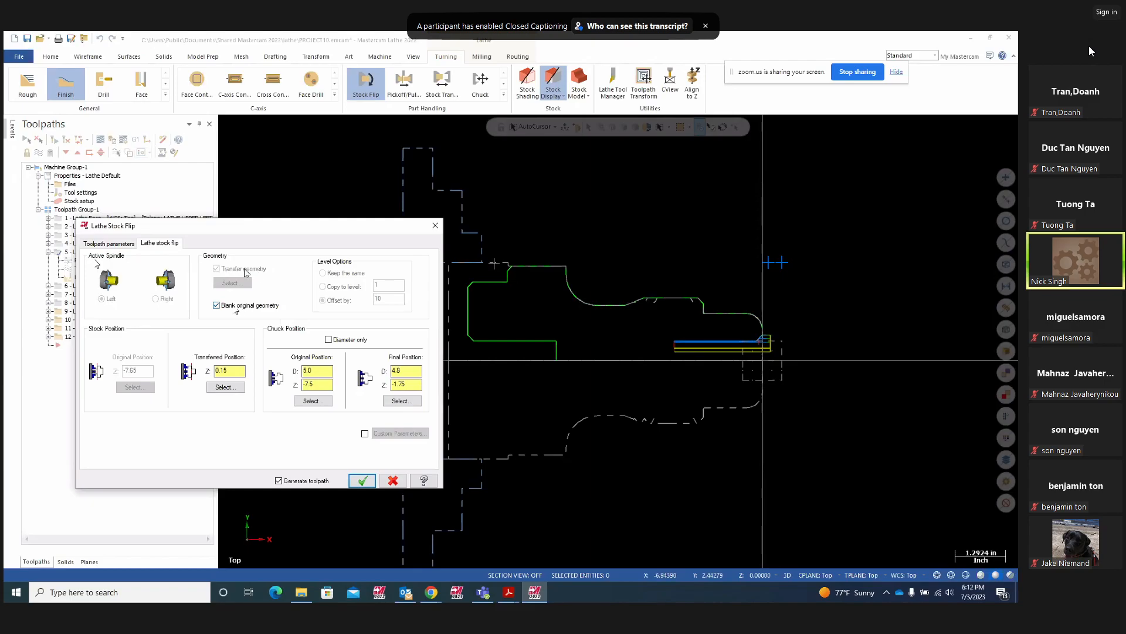
drag(305, 228, 194, 223)
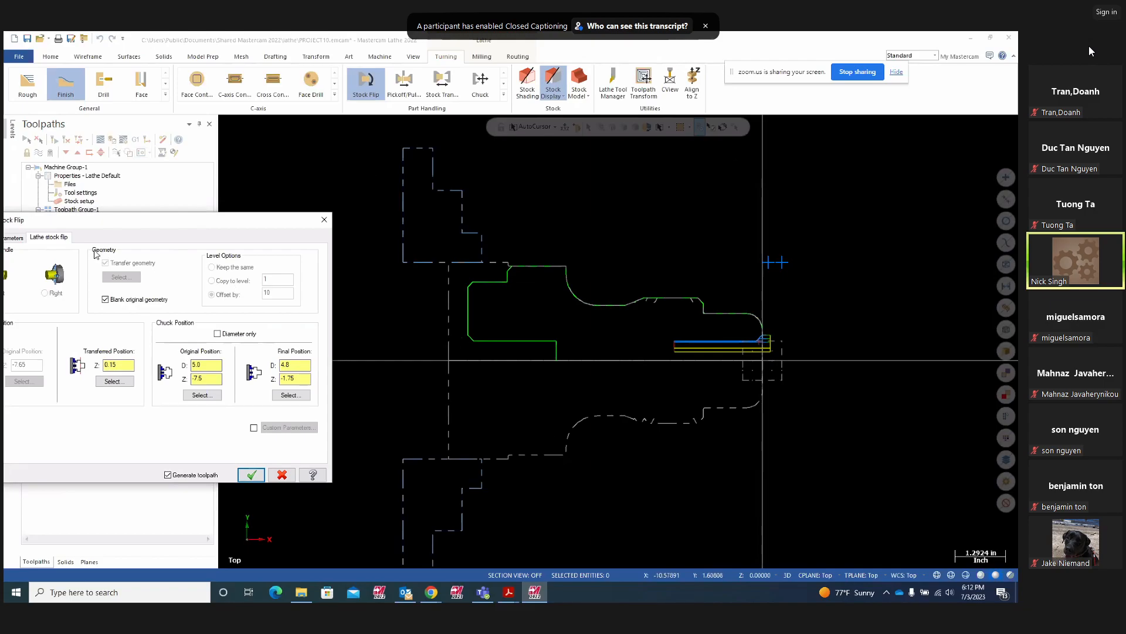
click(253, 474)
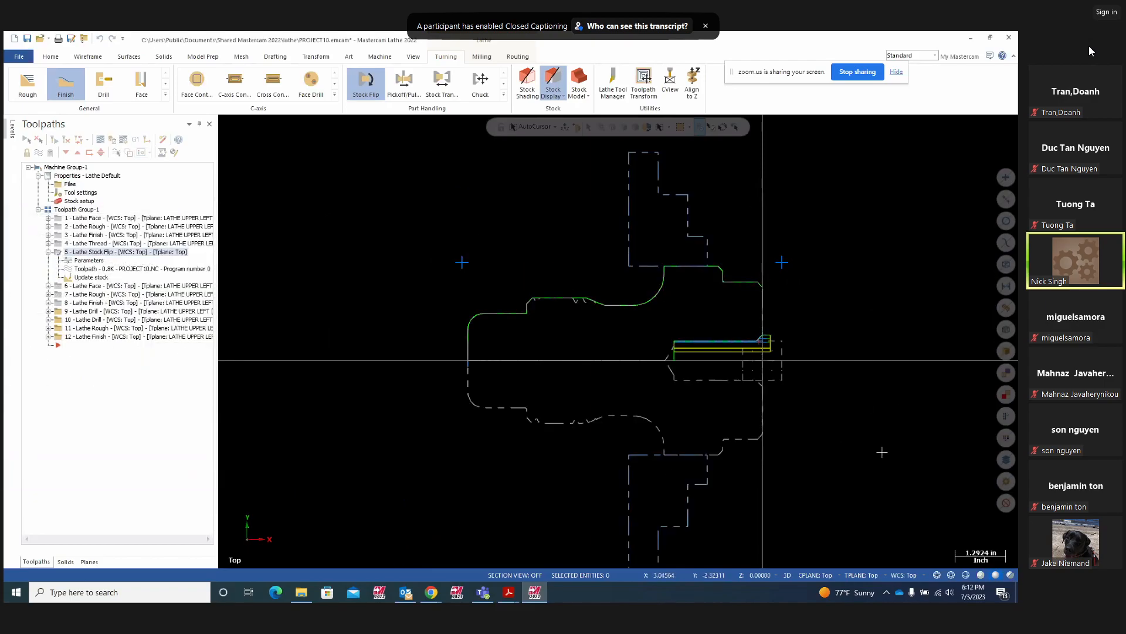
click(49, 252)
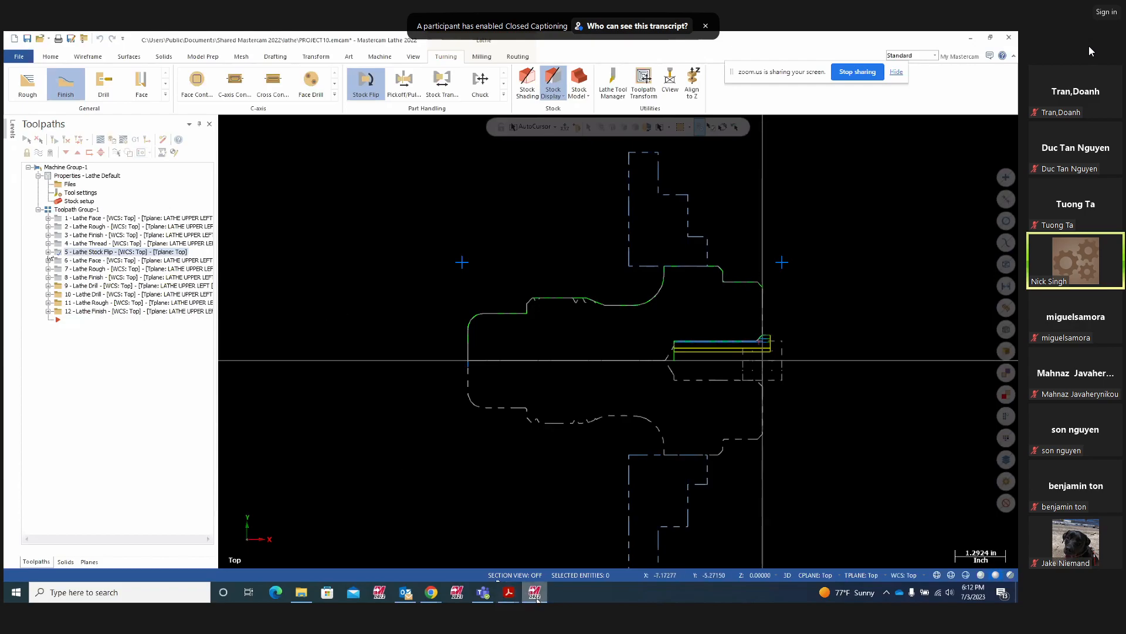
Bring up the Project7.pdf drawing and highlight the upper half of the part and the 3-1/2-12 UNS-3B and 4-1/2-10 UNS-3A thread callouts
mouse_move(513, 598)
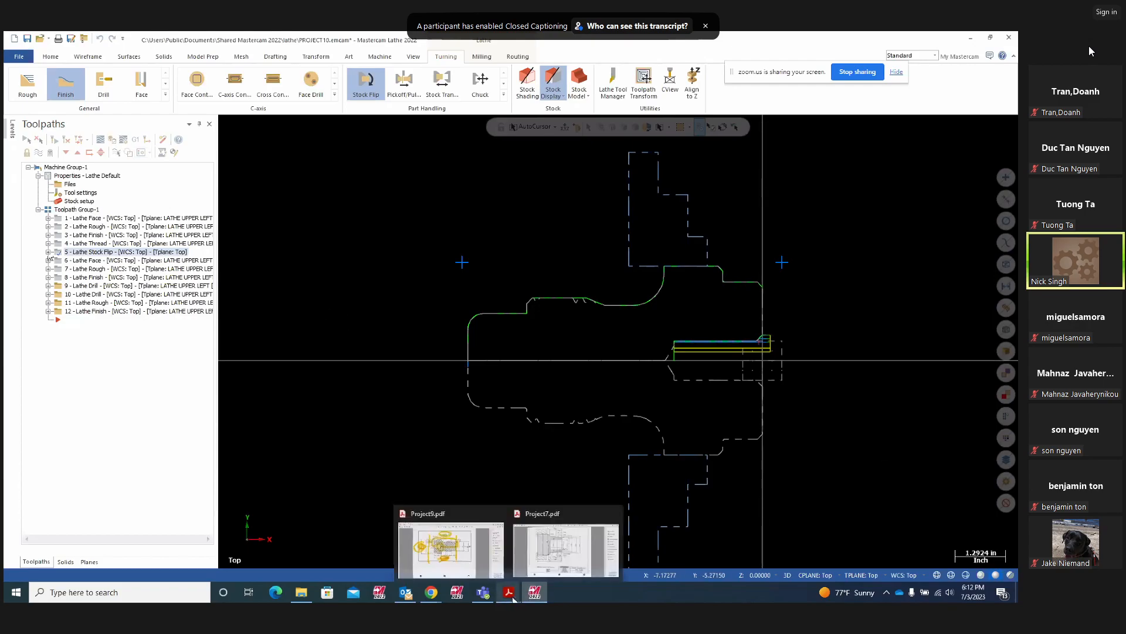
click(565, 548)
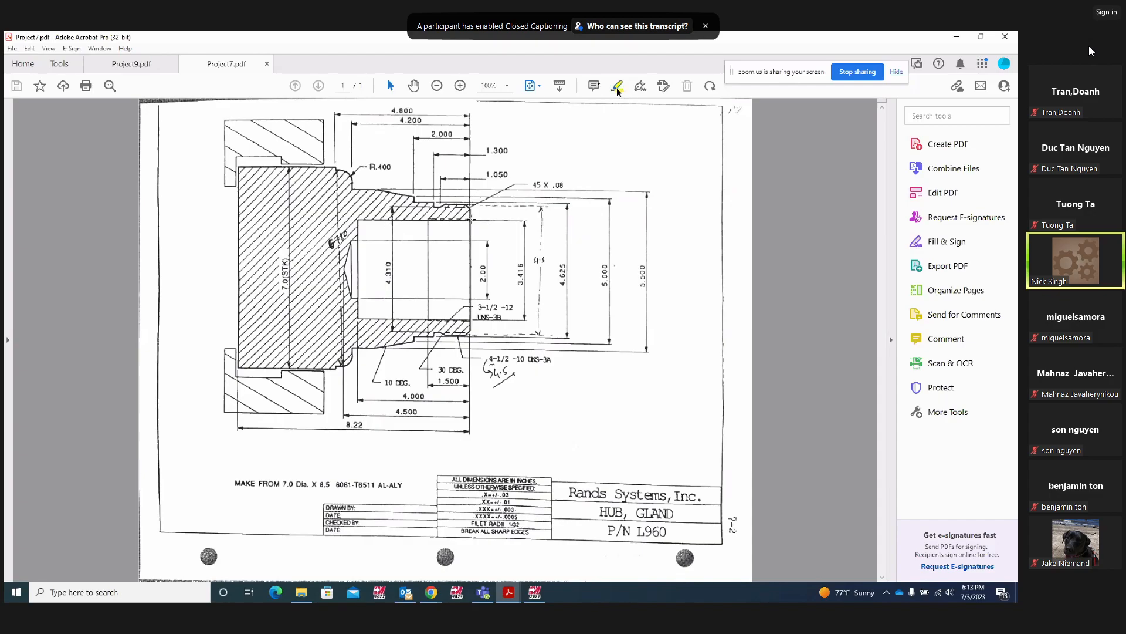
mouse_move(393, 136)
mouse_down()
mouse_move(347, 139)
mouse_move(297, 162)
mouse_move(300, 227)
mouse_move(317, 254)
mouse_move(355, 268)
mouse_move(517, 274)
mouse_move(525, 214)
mouse_move(441, 146)
mouse_move(386, 136)
mouse_up()
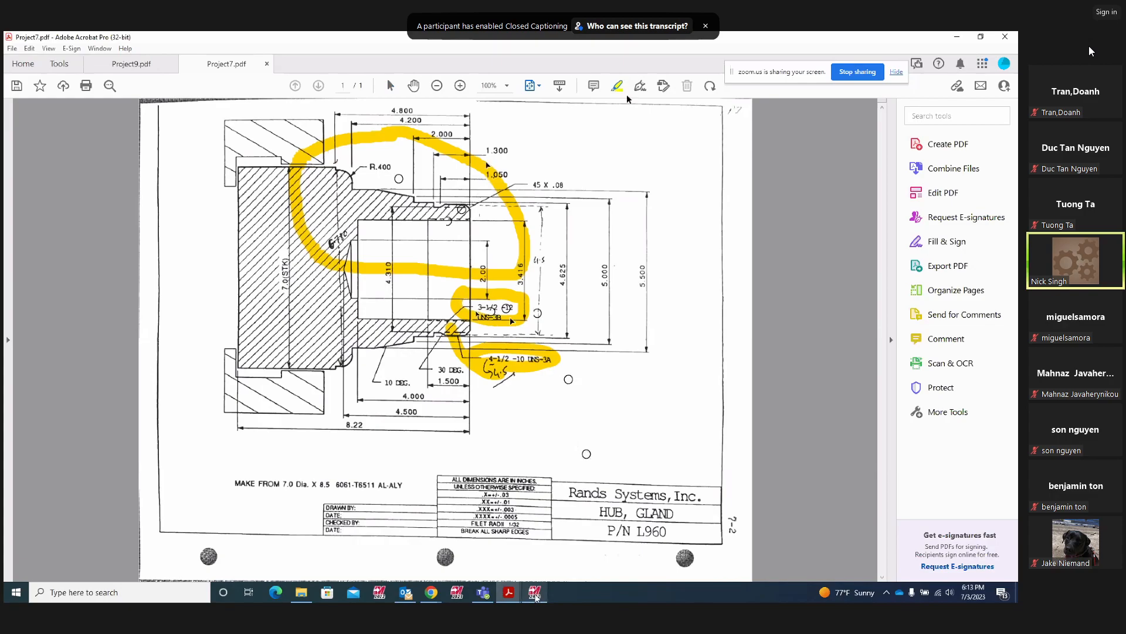
Switch back to Mastercam and open PROJECT9.MCX from the recent documents, discarding the changes to PROJECT10.emcam
click(535, 596)
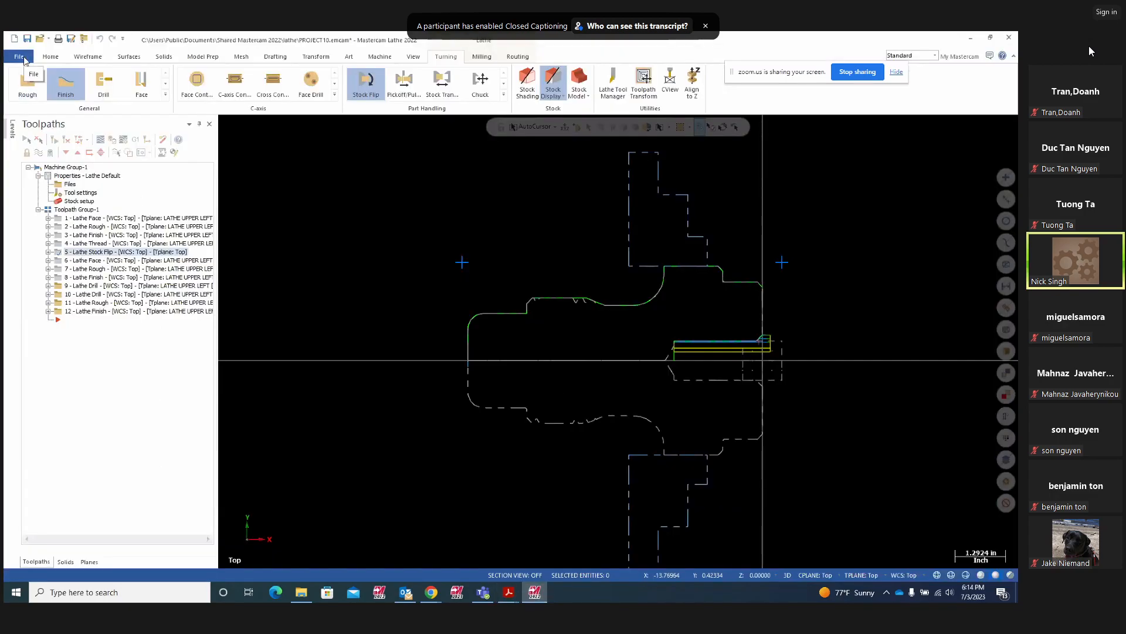
click(20, 57)
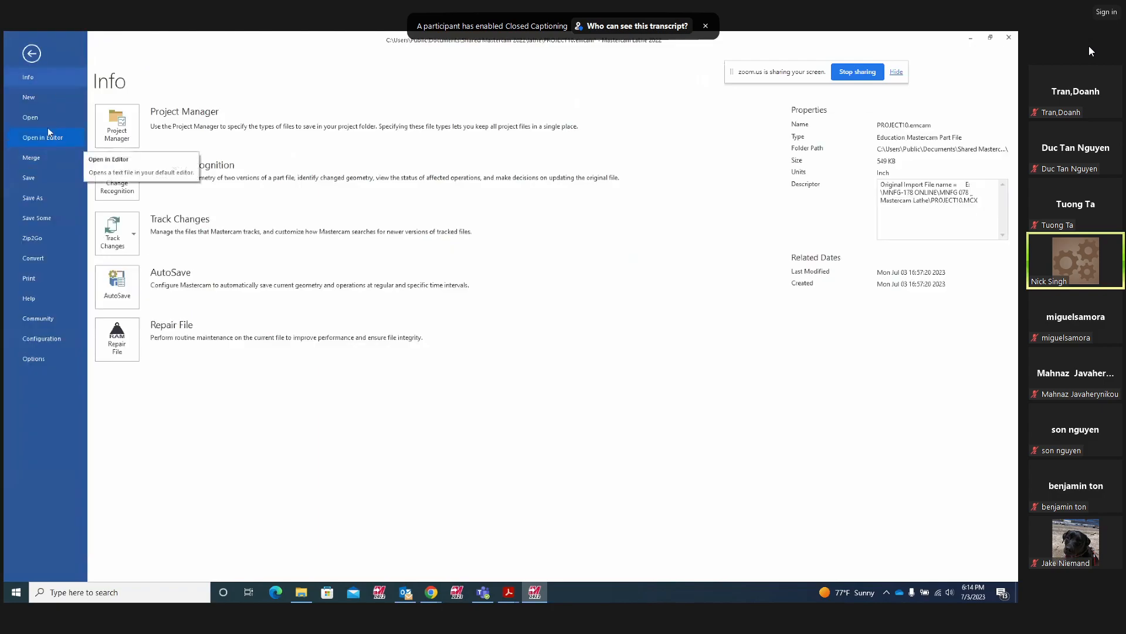
click(33, 116)
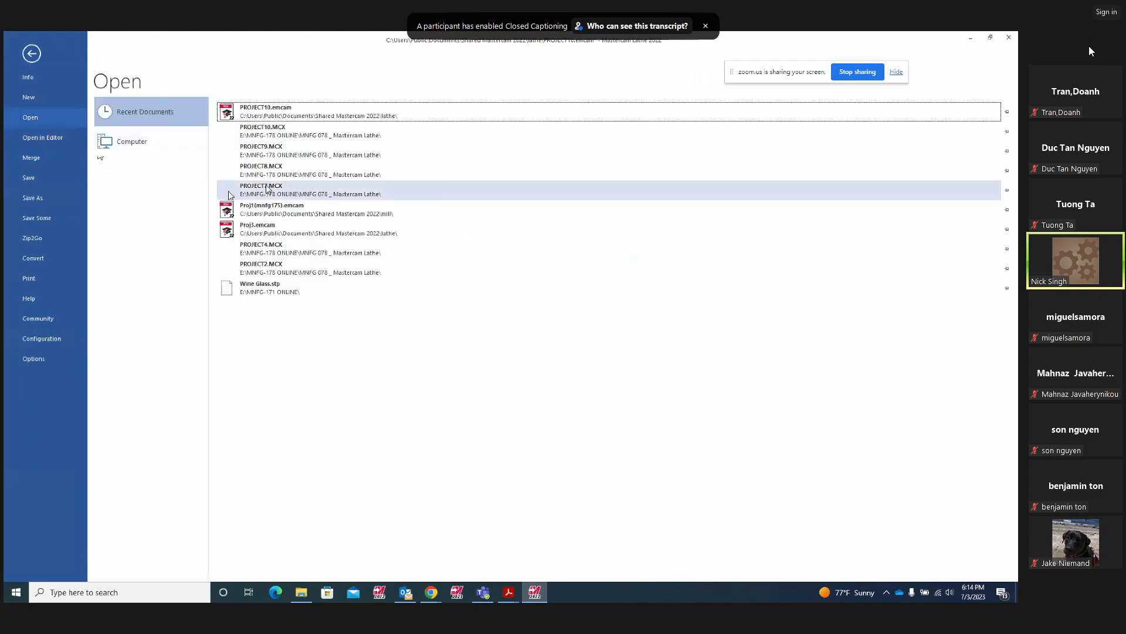
mouse_move(314, 140)
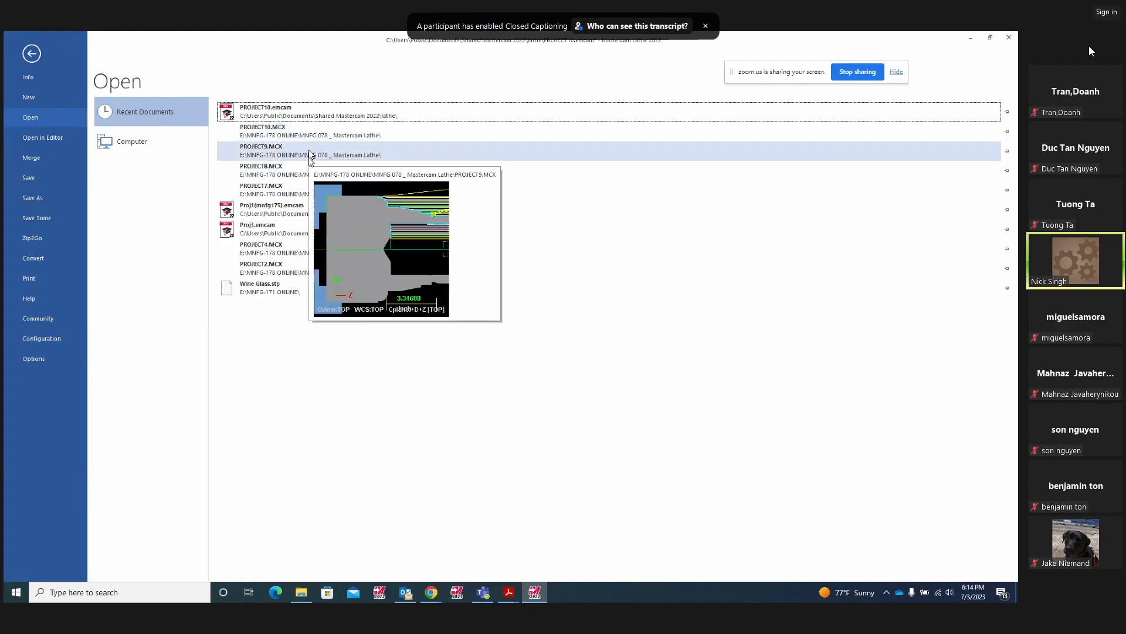
click(309, 151)
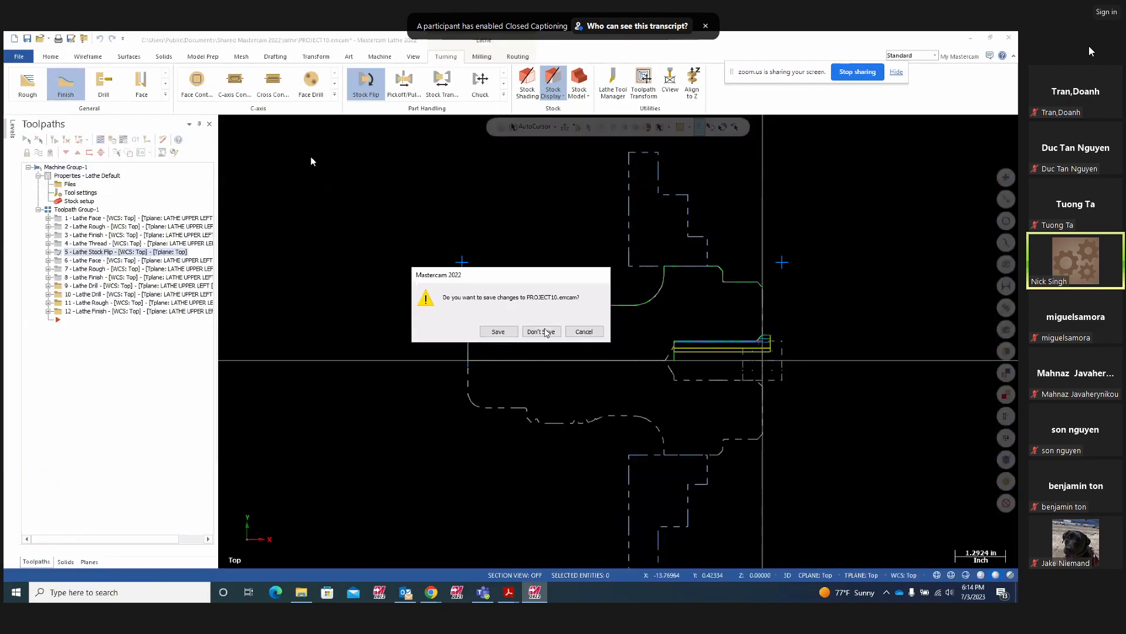
click(542, 332)
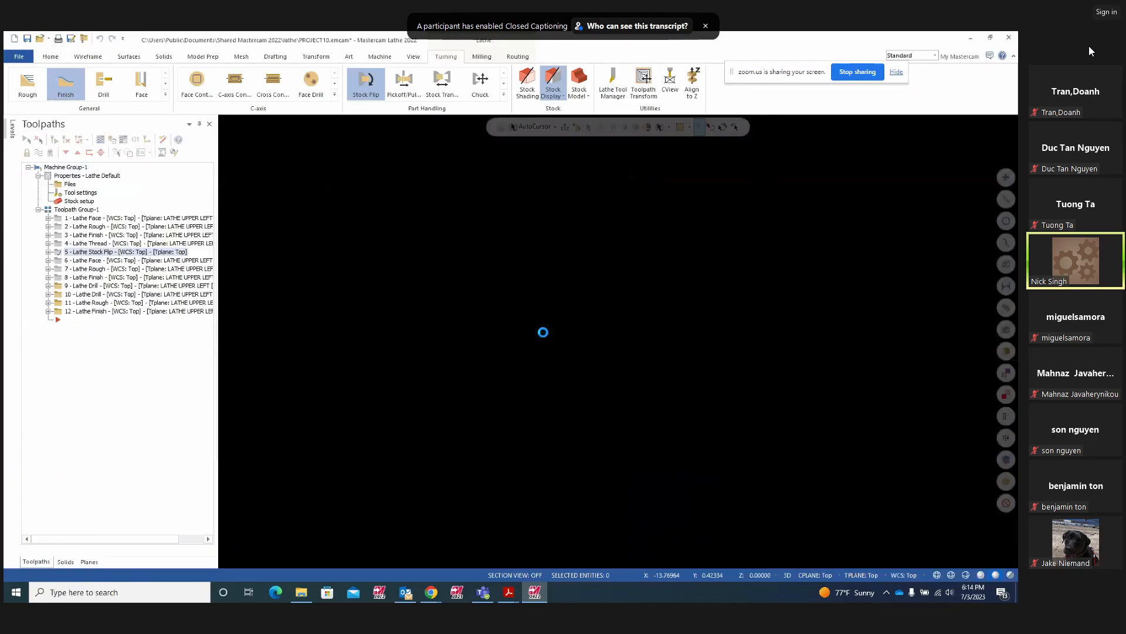
Turn off shaded boundaries in the machine group's stock setup and accept the change
scroll(431, 382, down, 1)
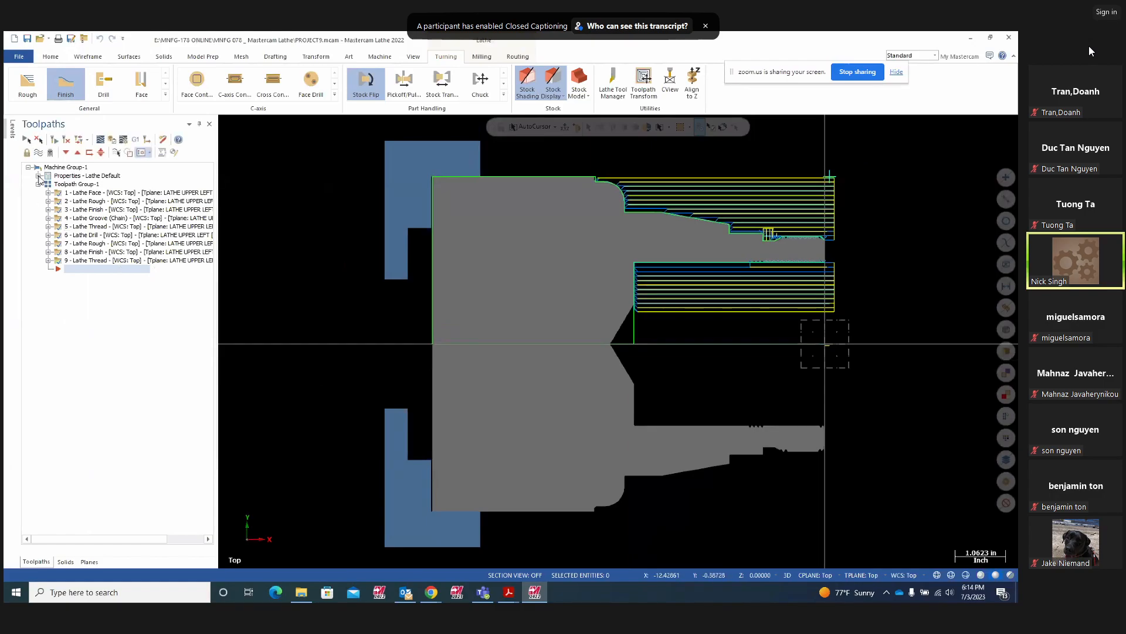
click(38, 175)
double_click(76, 202)
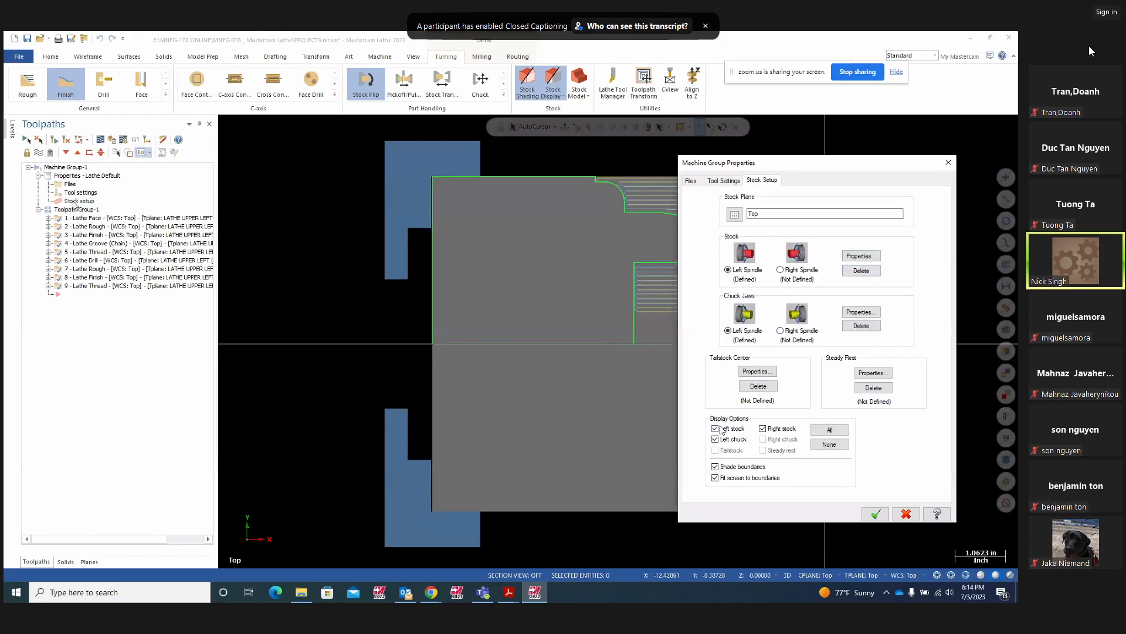
click(715, 466)
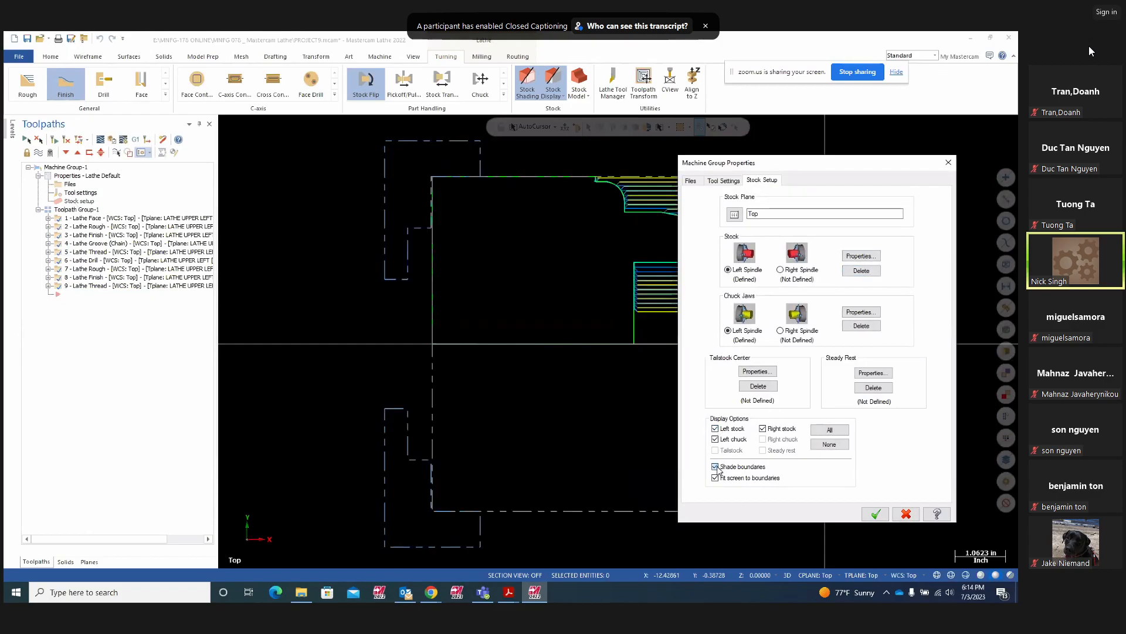
click(876, 514)
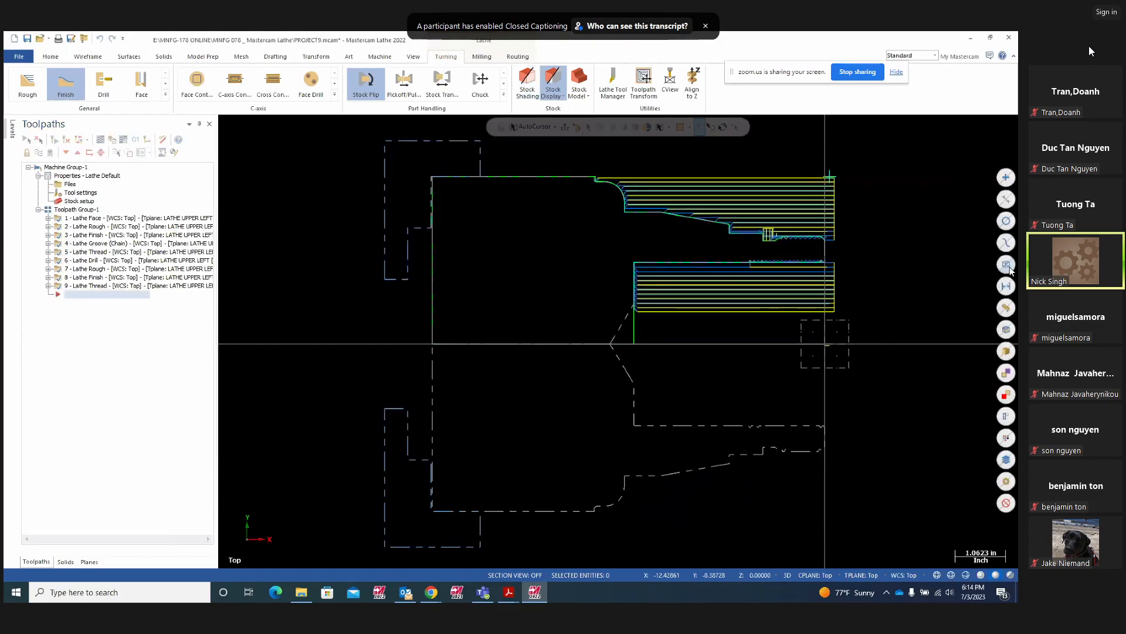
Hide the toolpath display of the selected operations so only the hub's profile and boundaries are shown
click(38, 153)
scroll(922, 306, up, 3)
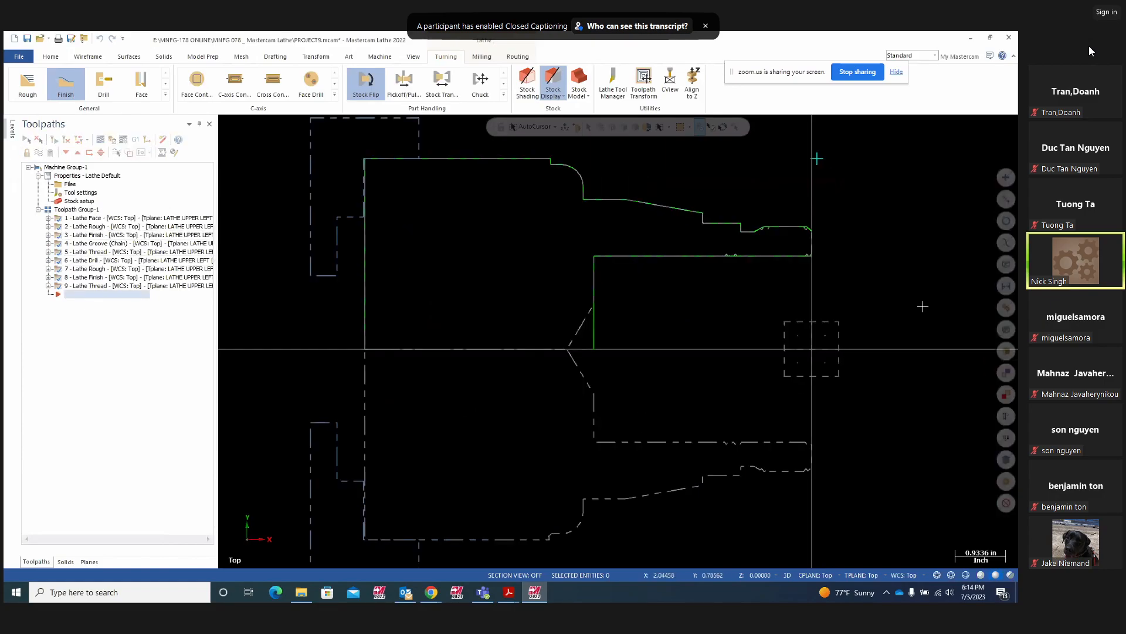
scroll(921, 306, down, 3)
scroll(473, 143, up, 2)
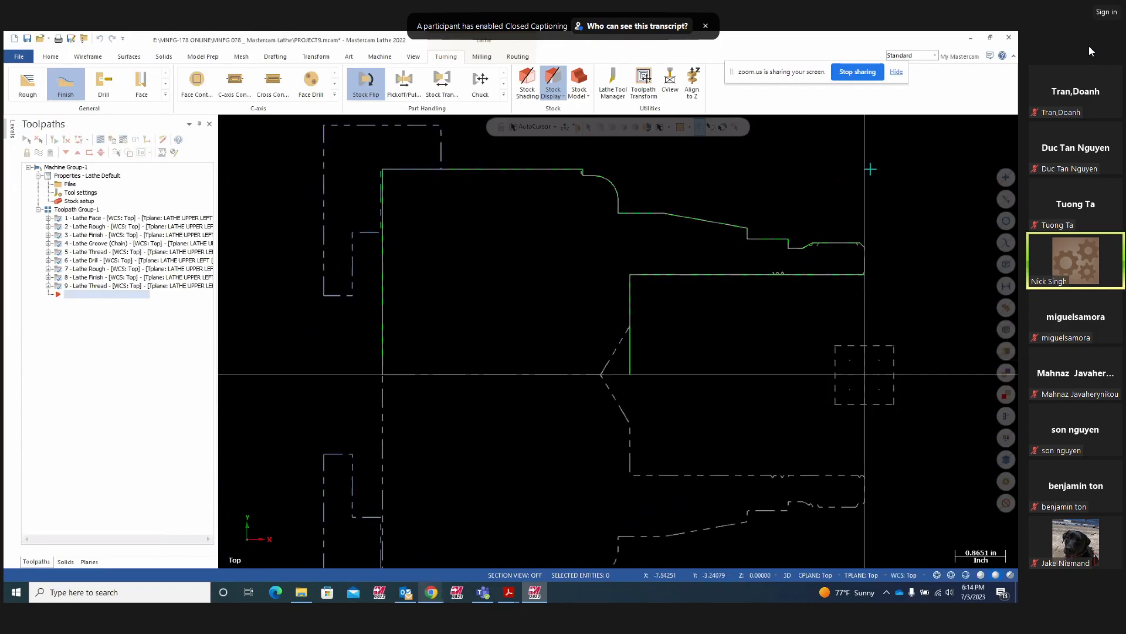
Resume the paused Zoom meeting recording in Chrome and return to the PROJECT9 lathe file in Mastercam
mouse_move(432, 592)
click(350, 543)
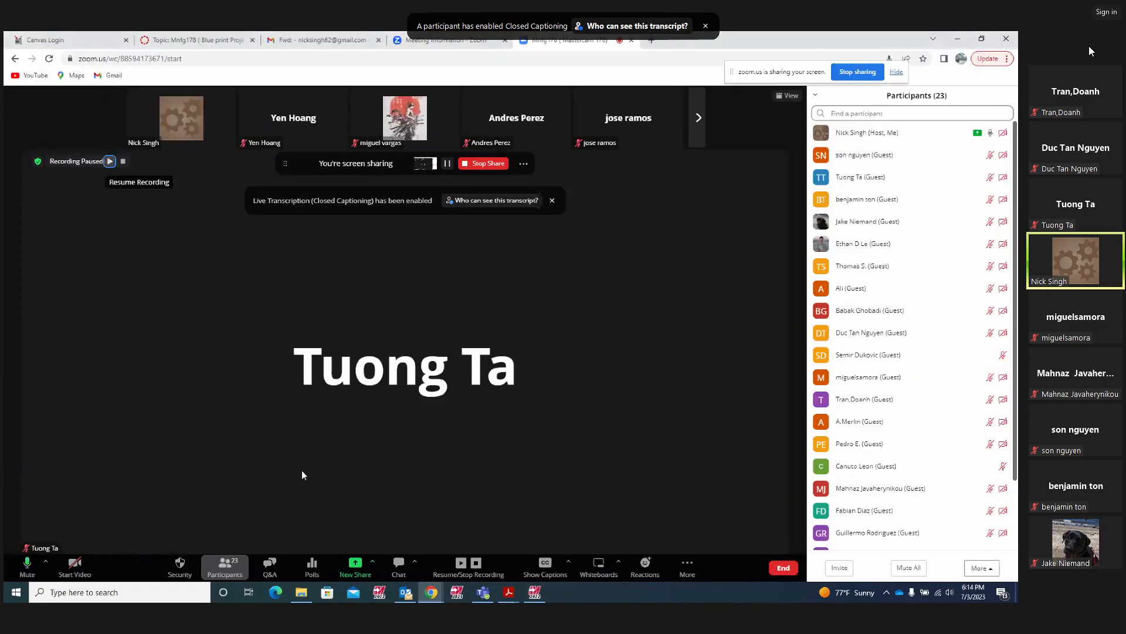
click(109, 162)
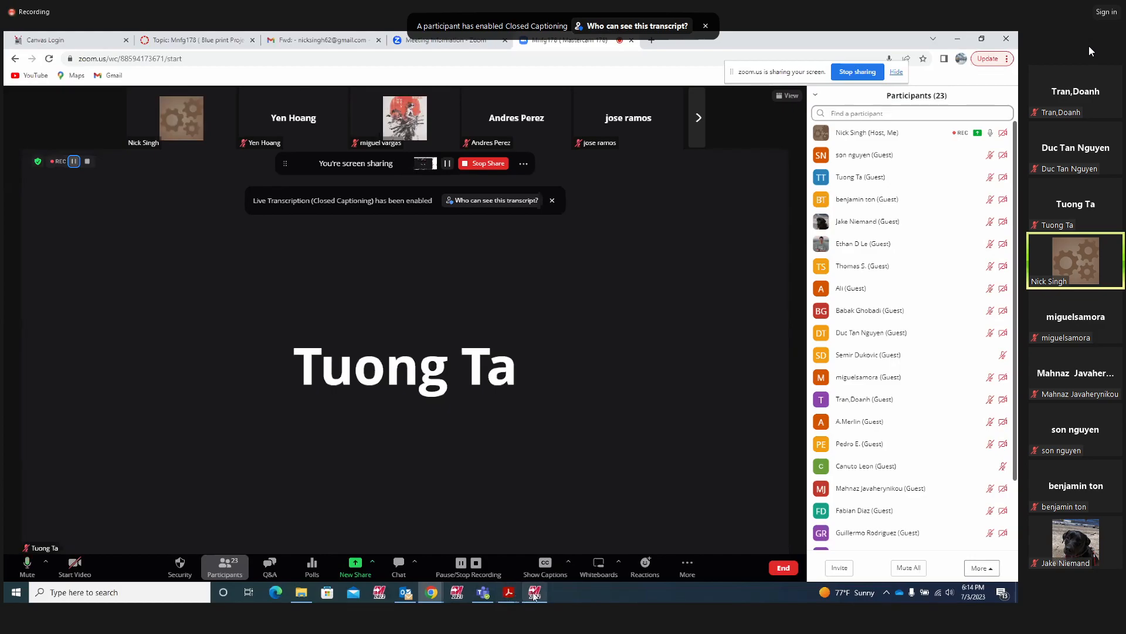
mouse_move(535, 596)
click(538, 550)
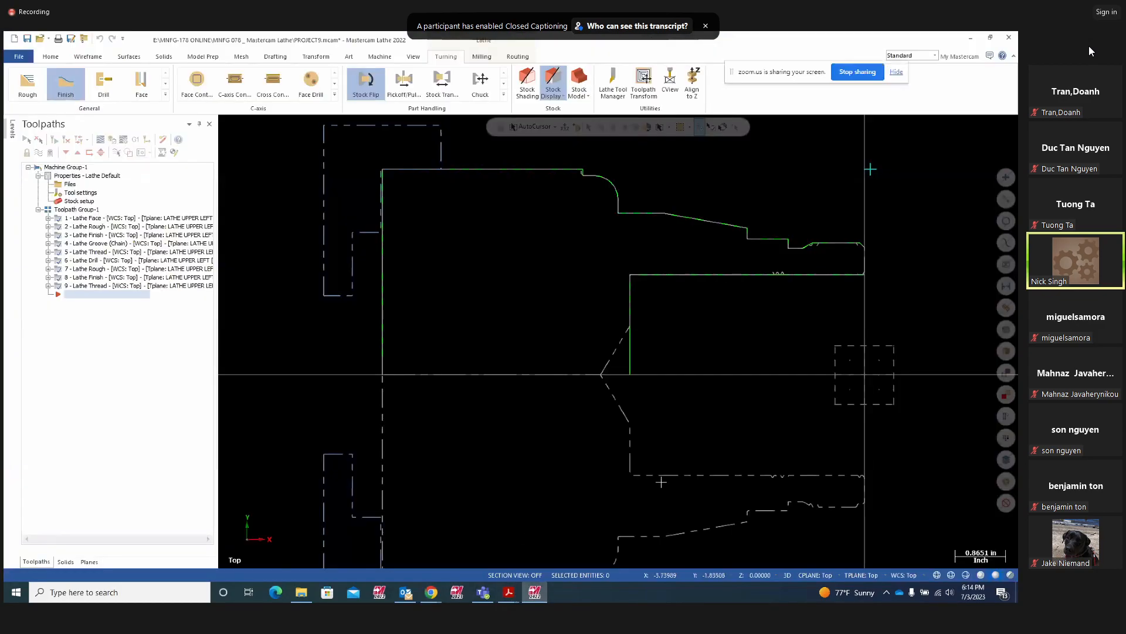
scroll(487, 458, down, 2)
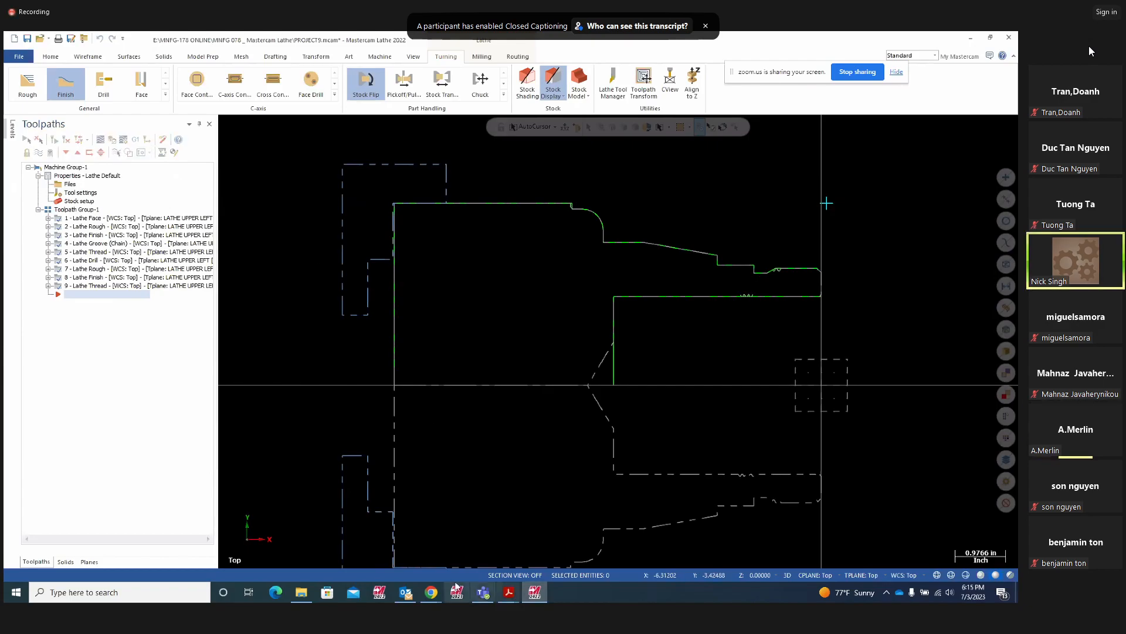
Switch to the Zoom meeting in Chrome and pause its recording
mouse_move(431, 593)
click(379, 541)
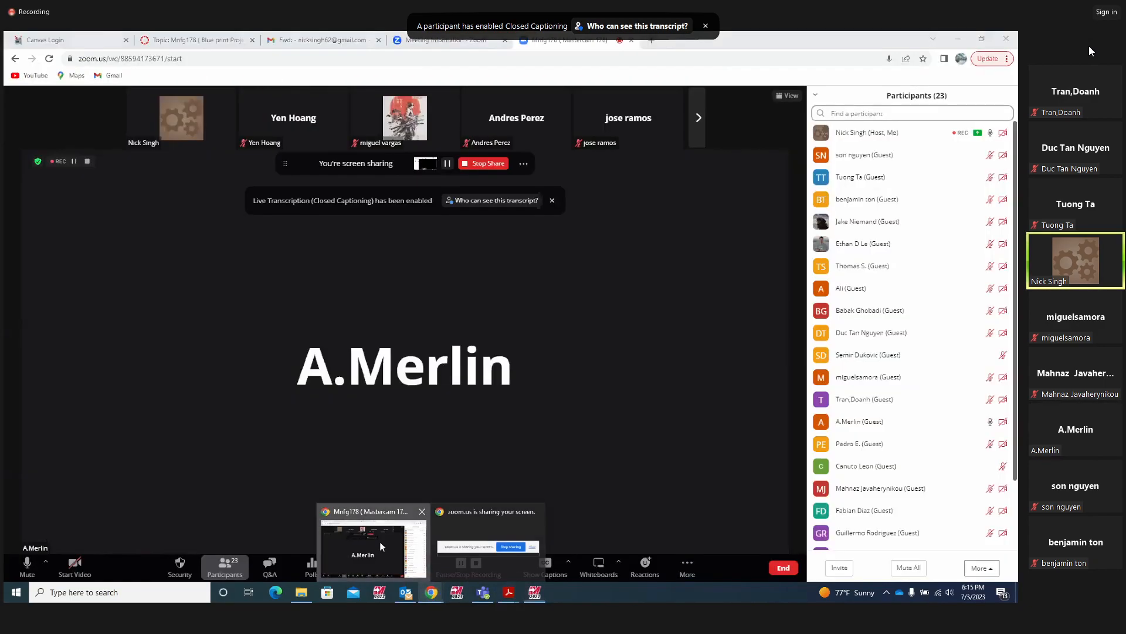
click(74, 162)
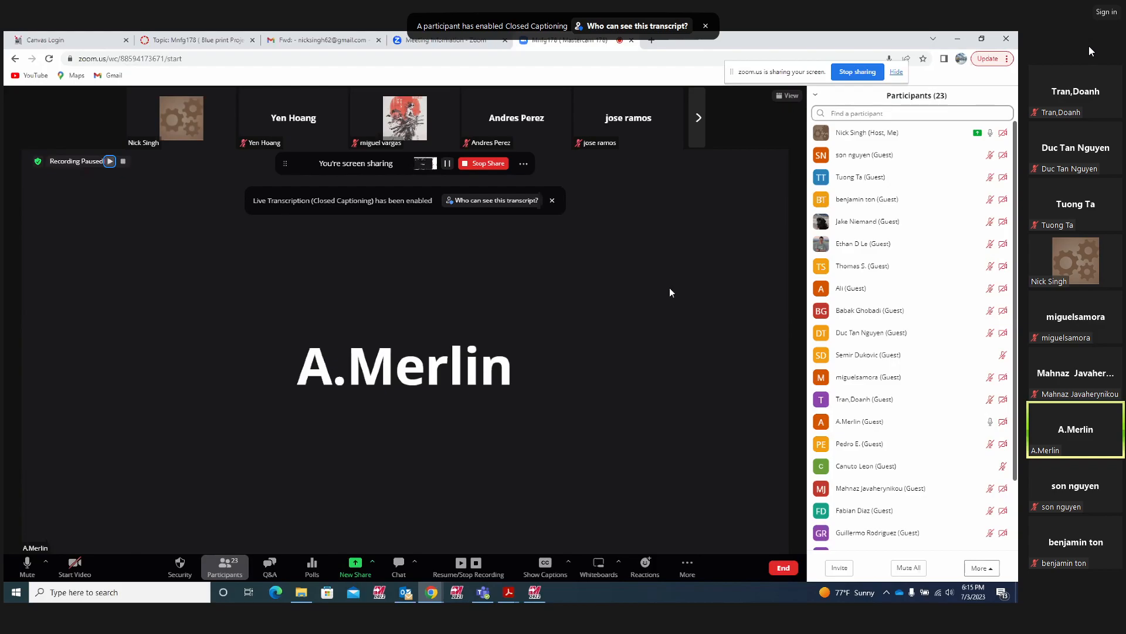
Switch to Acrobat and review the hub gland drawing in Project7.pdf, briefly comparing it with the Mastercam profile
mouse_move(510, 594)
click(441, 533)
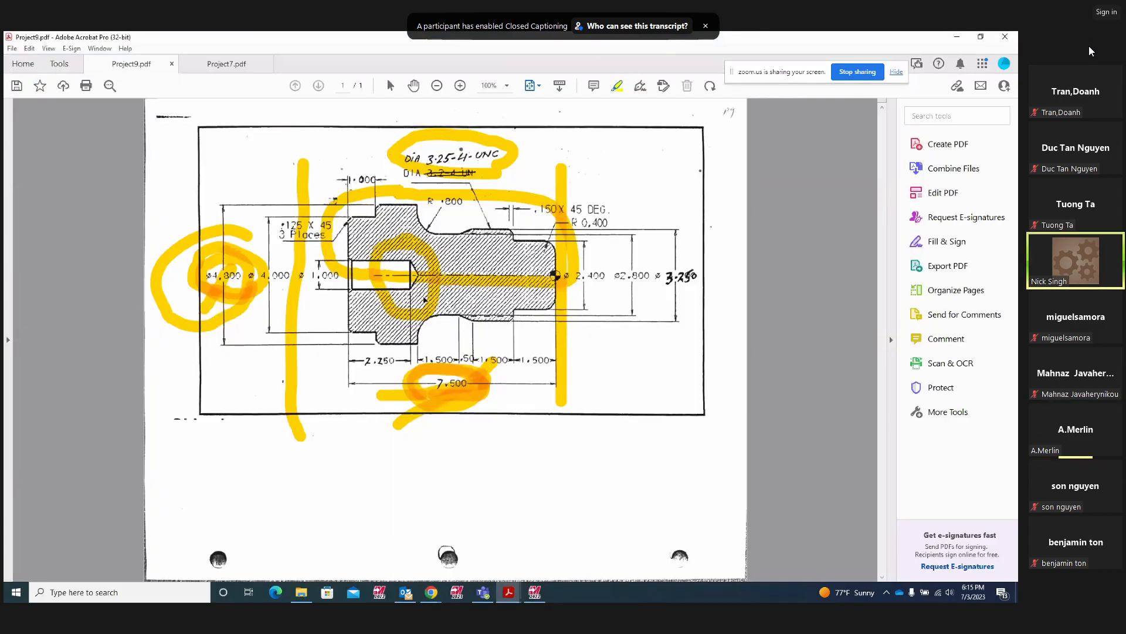
click(226, 64)
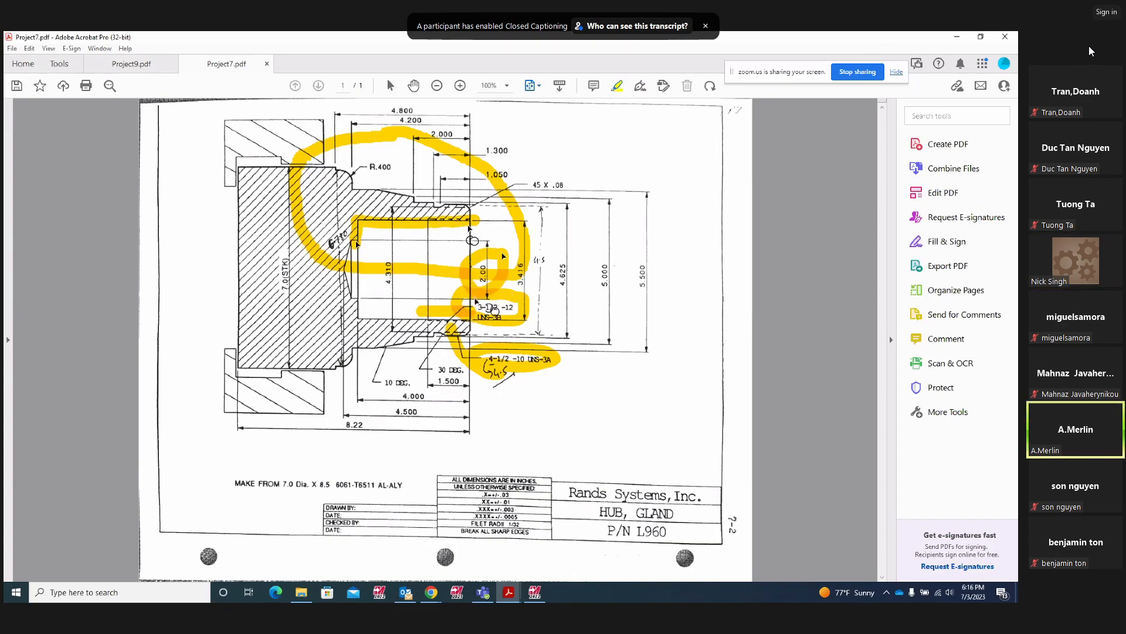
click(535, 593)
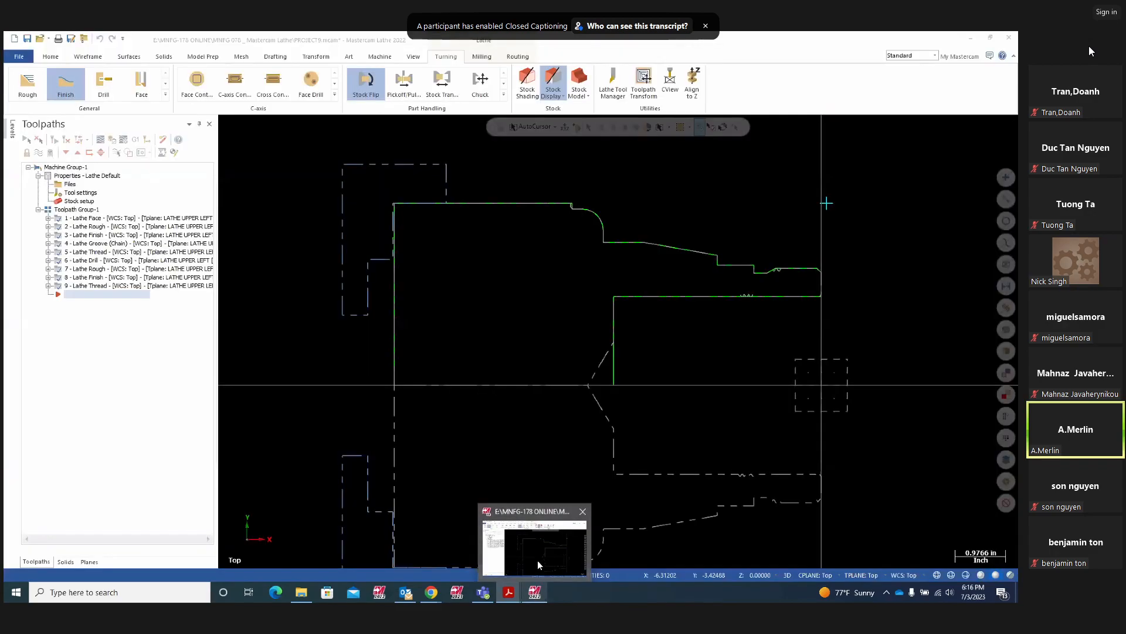
click(534, 595)
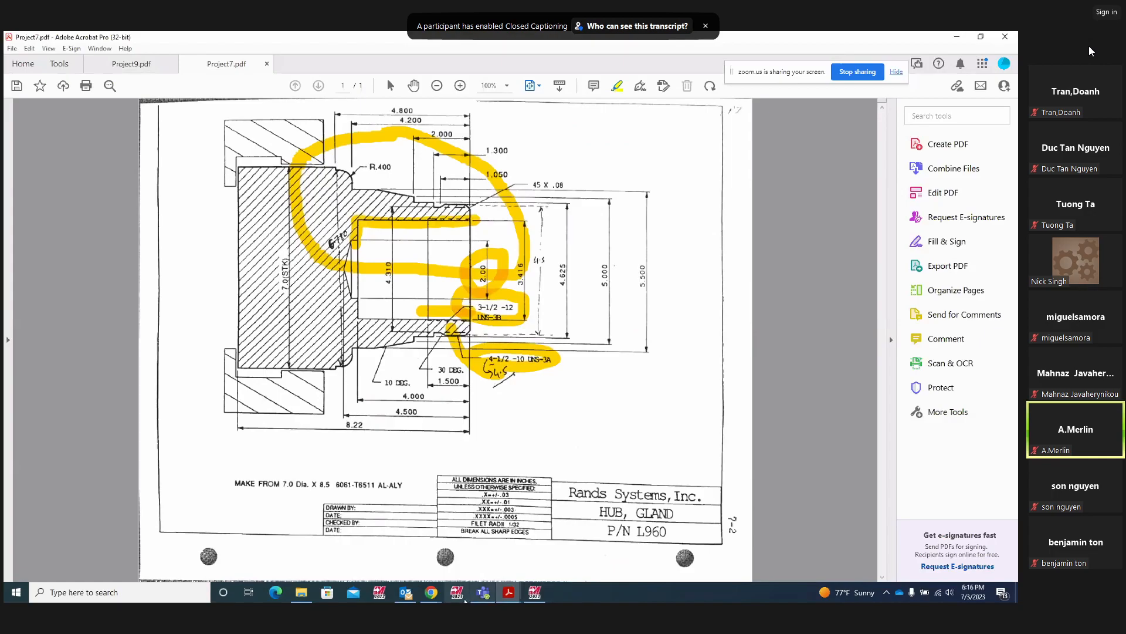
Switch to the Zoom meeting, resume its recording, and go back to the hub file in Mastercam
mouse_move(431, 593)
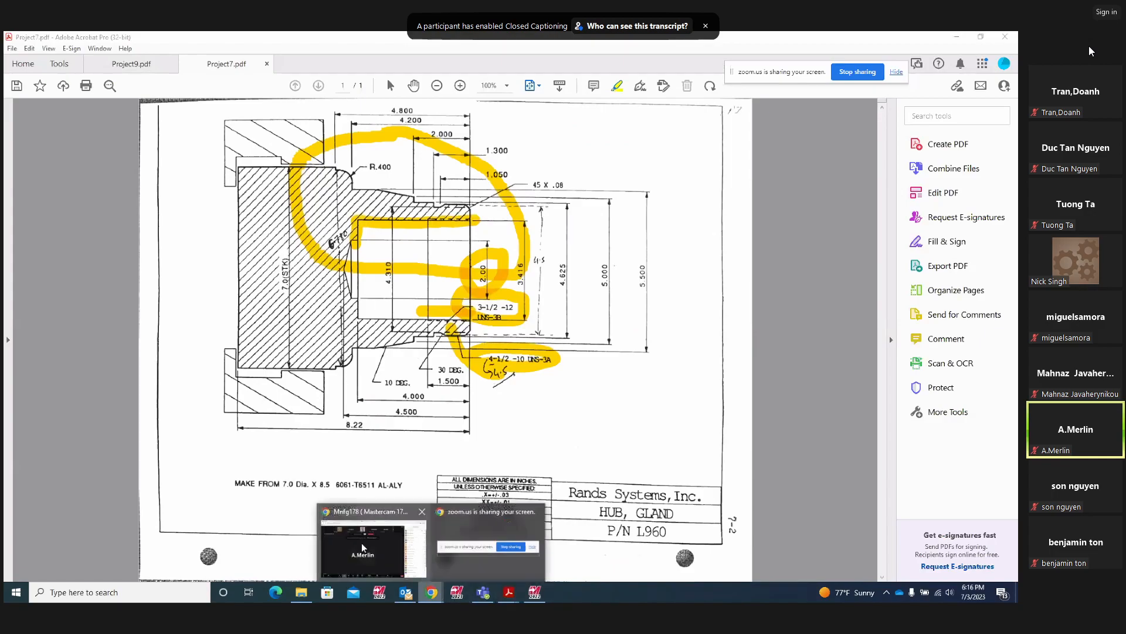
click(362, 546)
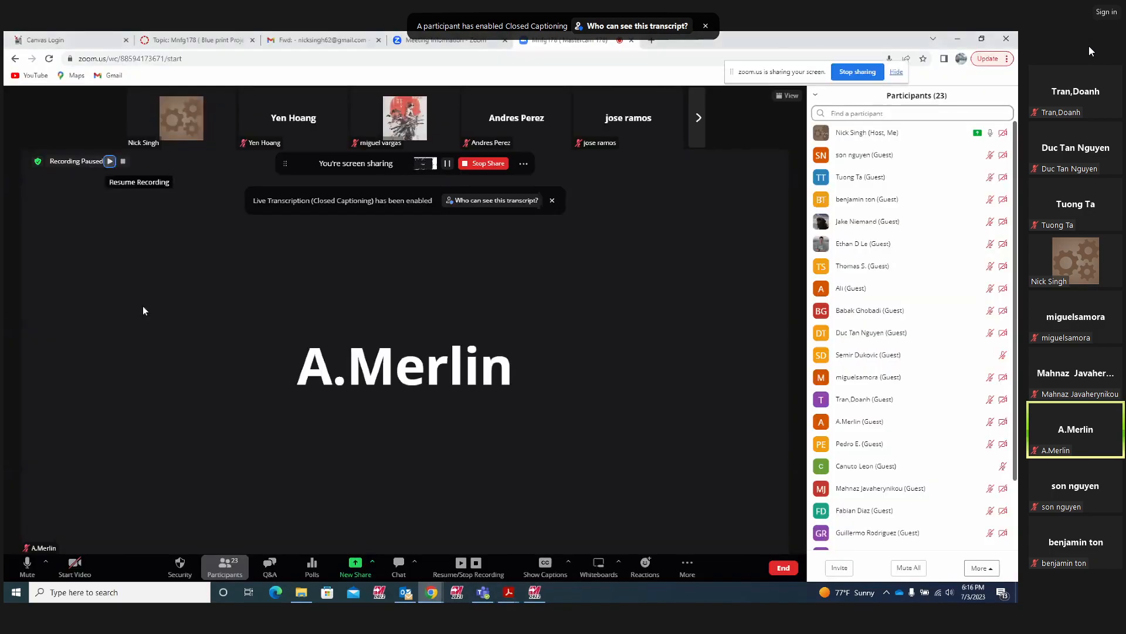
click(109, 162)
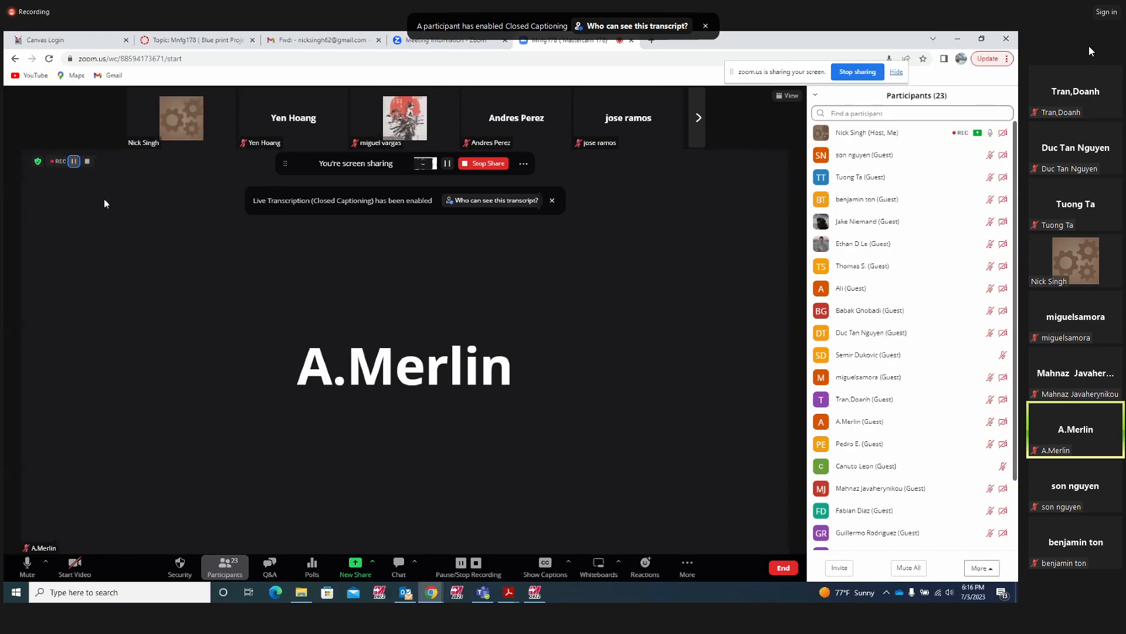
mouse_move(535, 593)
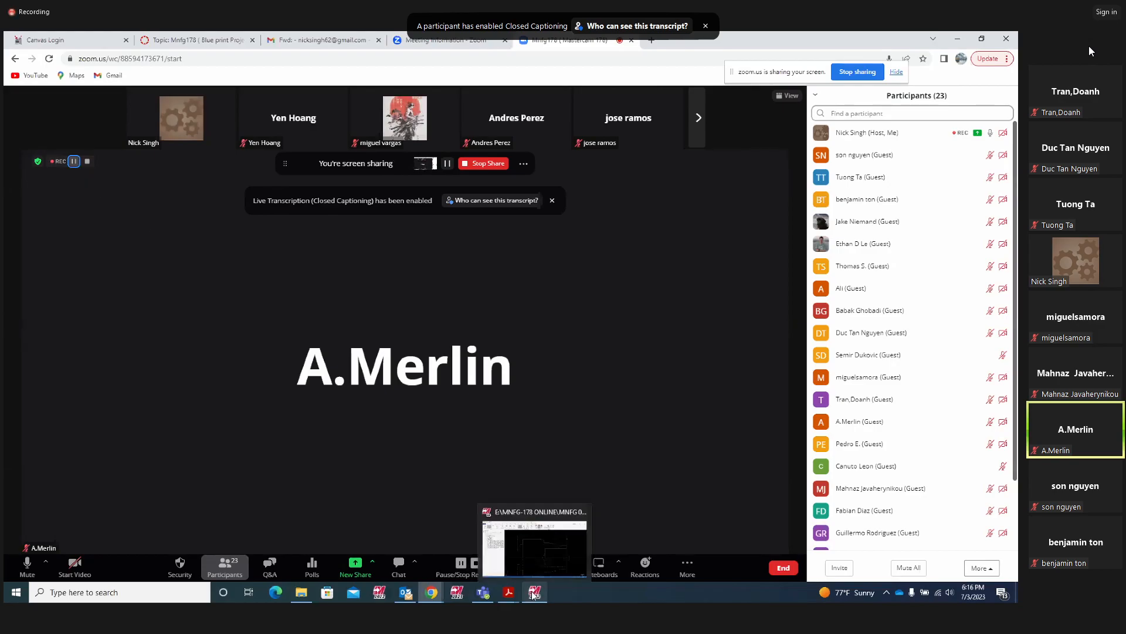
click(541, 558)
Backplot all nine lathe operations at a reduced playback speed, rewind to the start, and close Backplot
scroll(502, 399, down, 1)
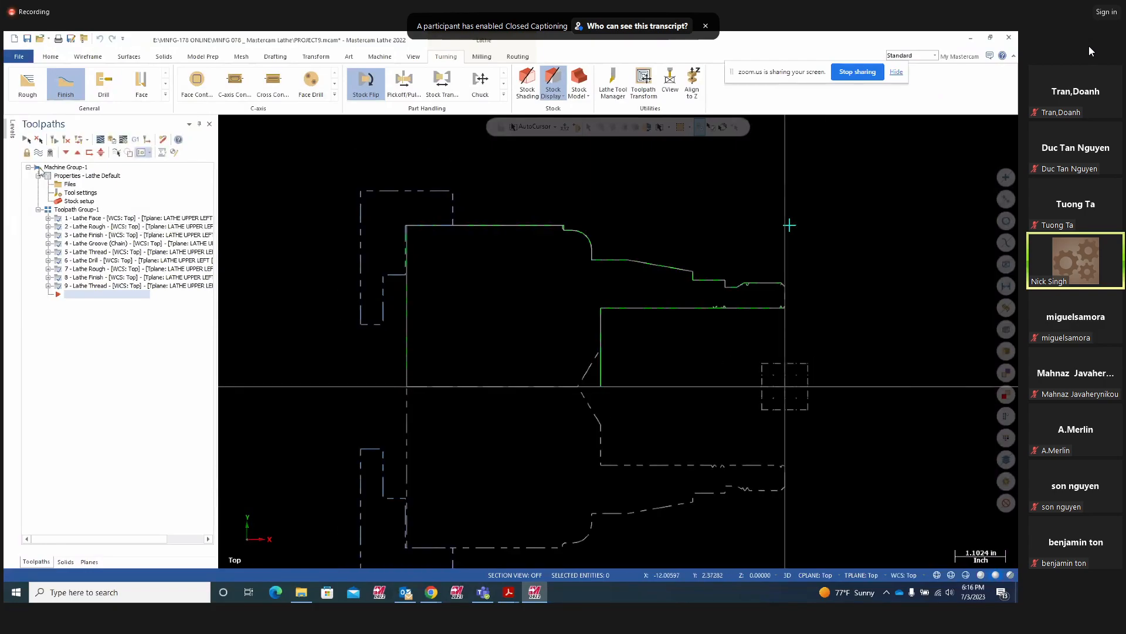
click(101, 140)
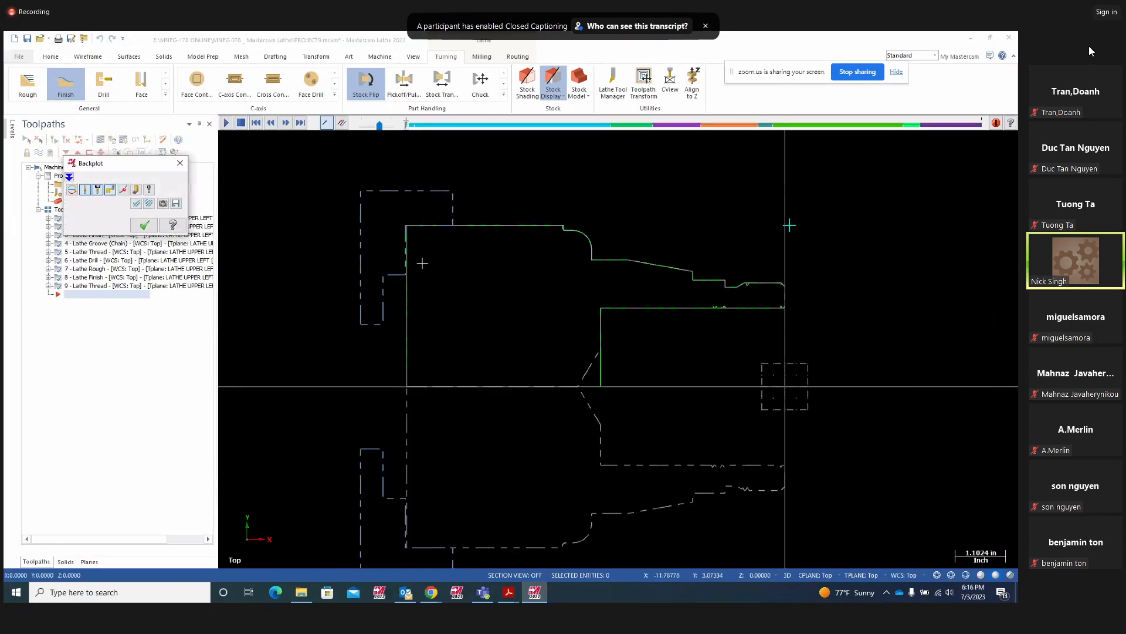
click(226, 122)
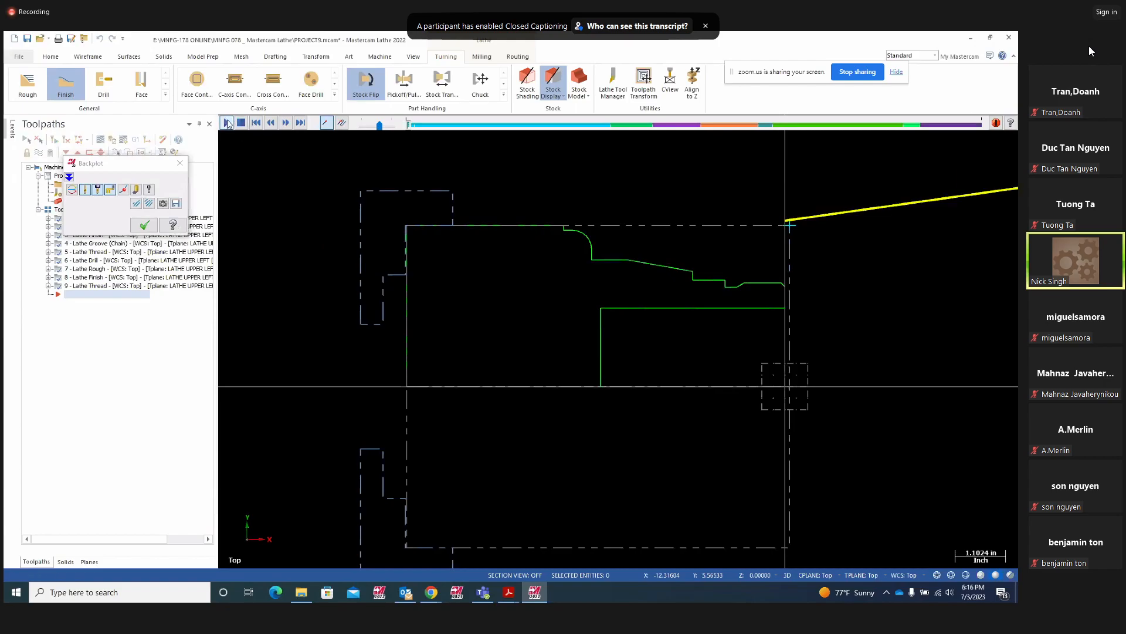
scroll(378, 185, down, 1)
scroll(378, 185, down, 1)
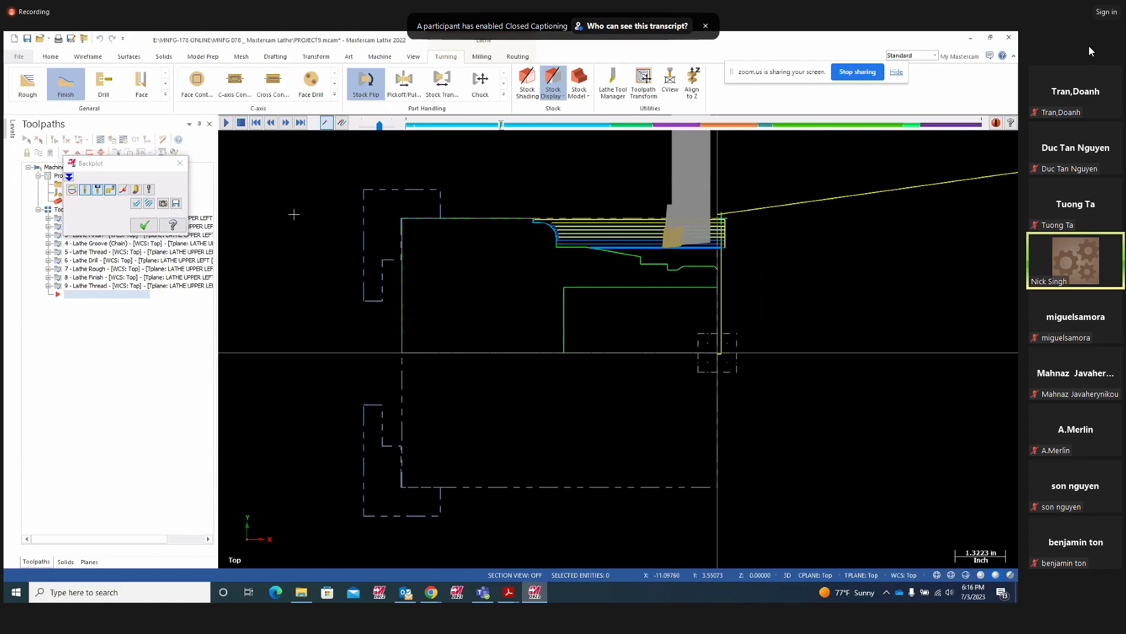
drag(380, 125, 375, 124)
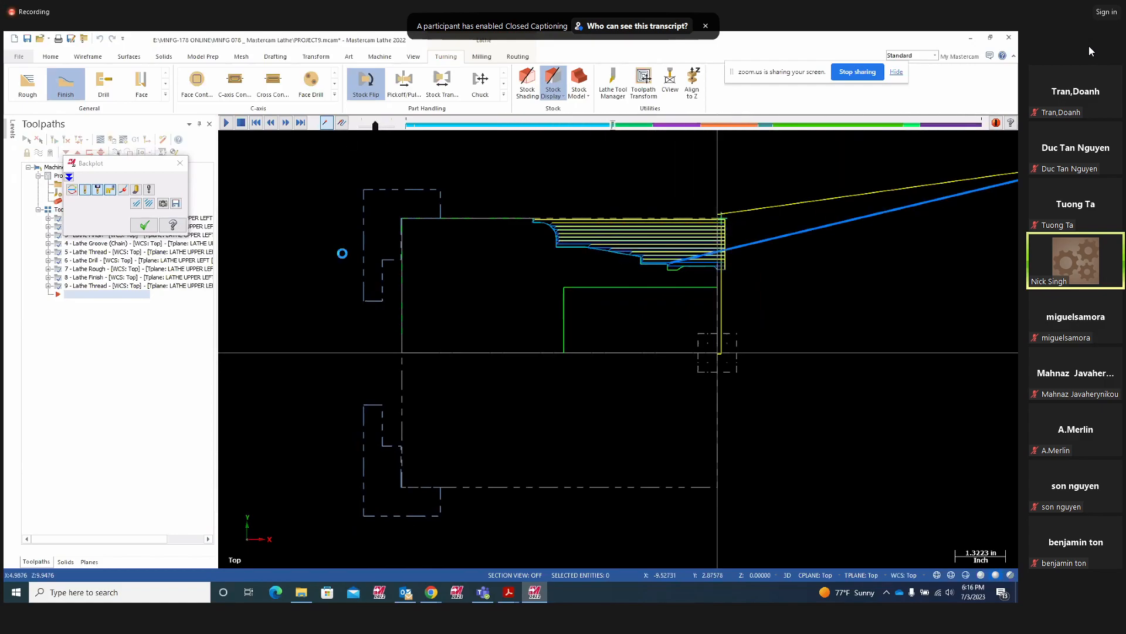
scroll(340, 252, down, 3)
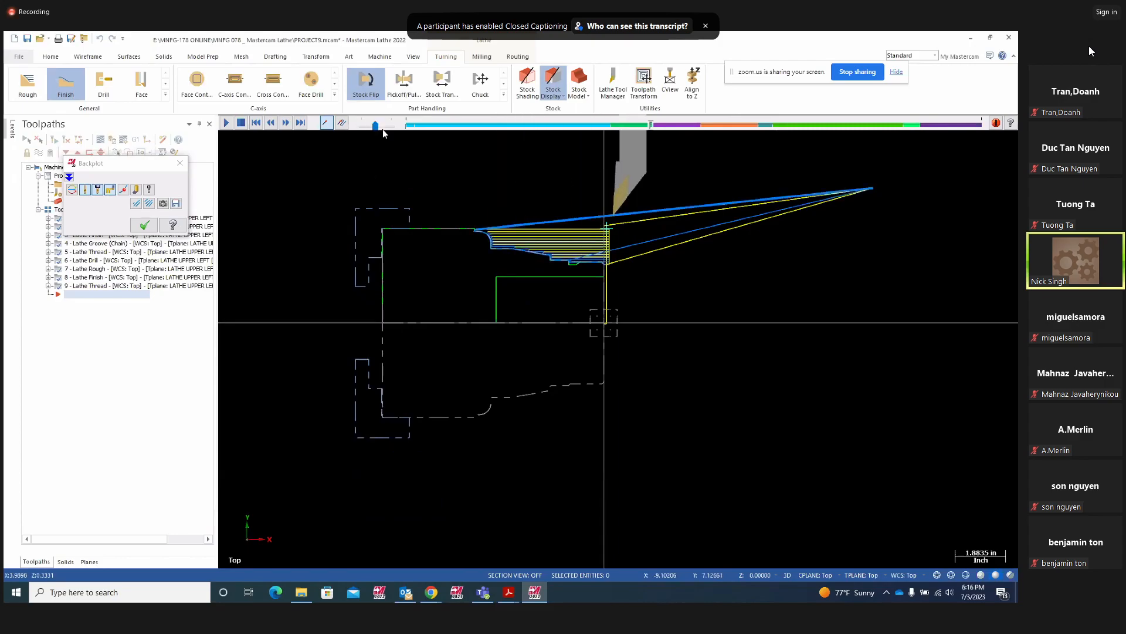
drag(376, 125, 364, 125)
scroll(474, 264, up, 4)
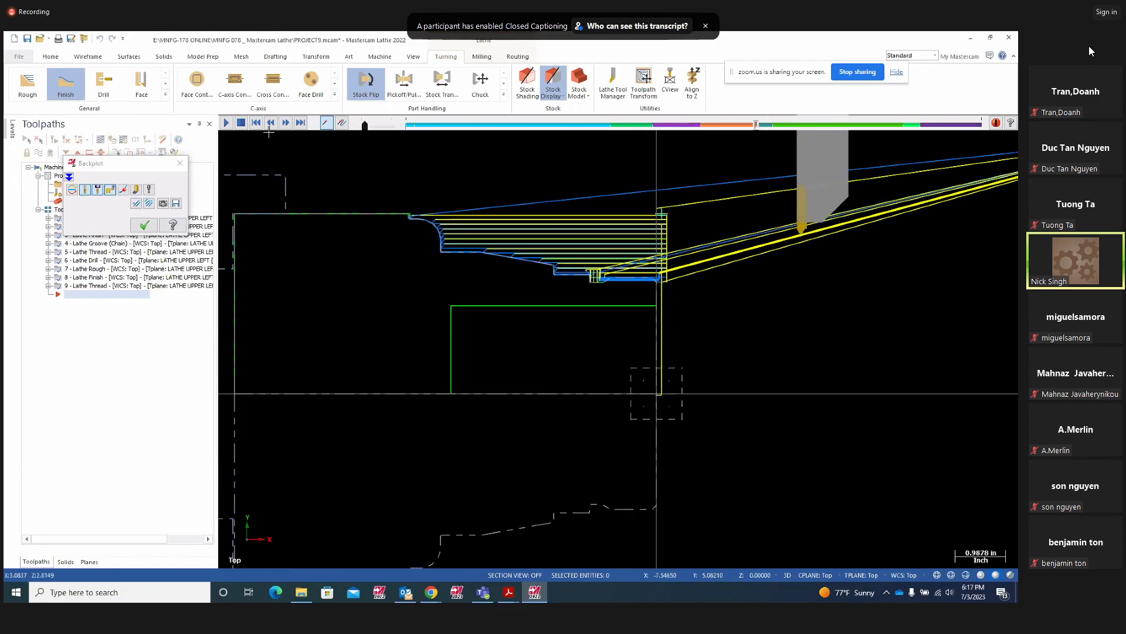
click(256, 123)
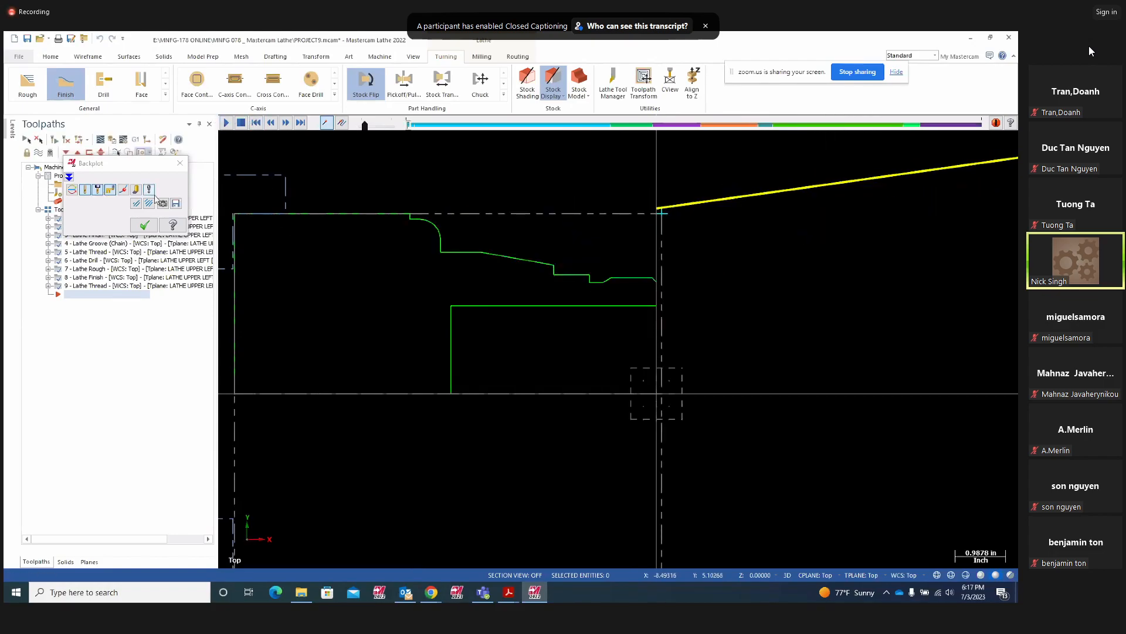
click(179, 163)
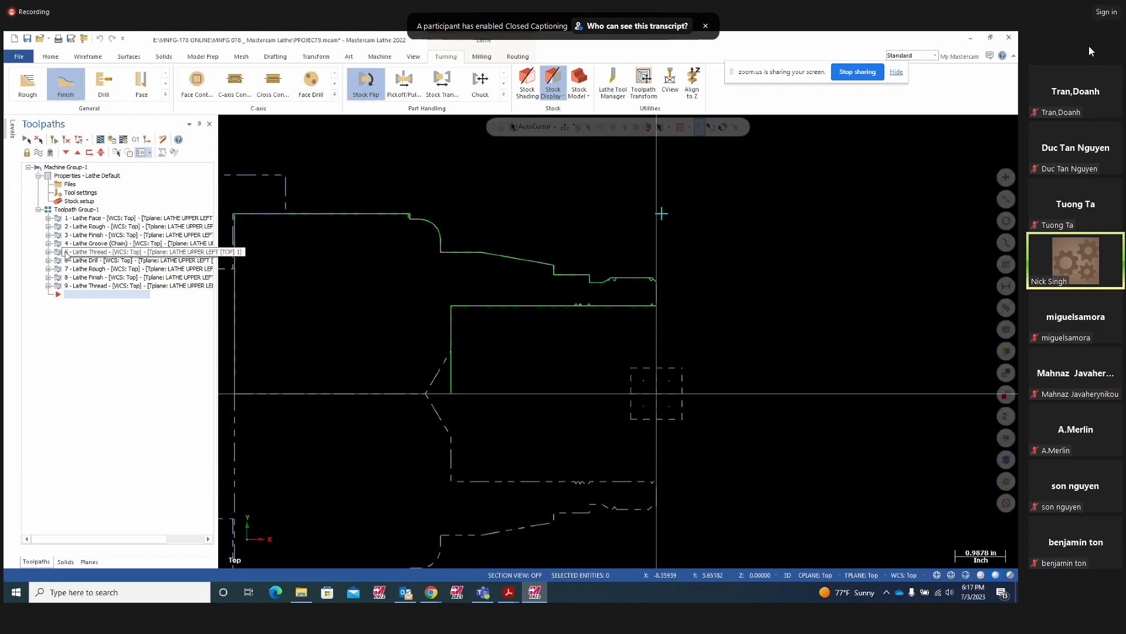
Select operations 1 to 5, from Lathe Face to the first Lathe Thread, and start their backplot
click(83, 218)
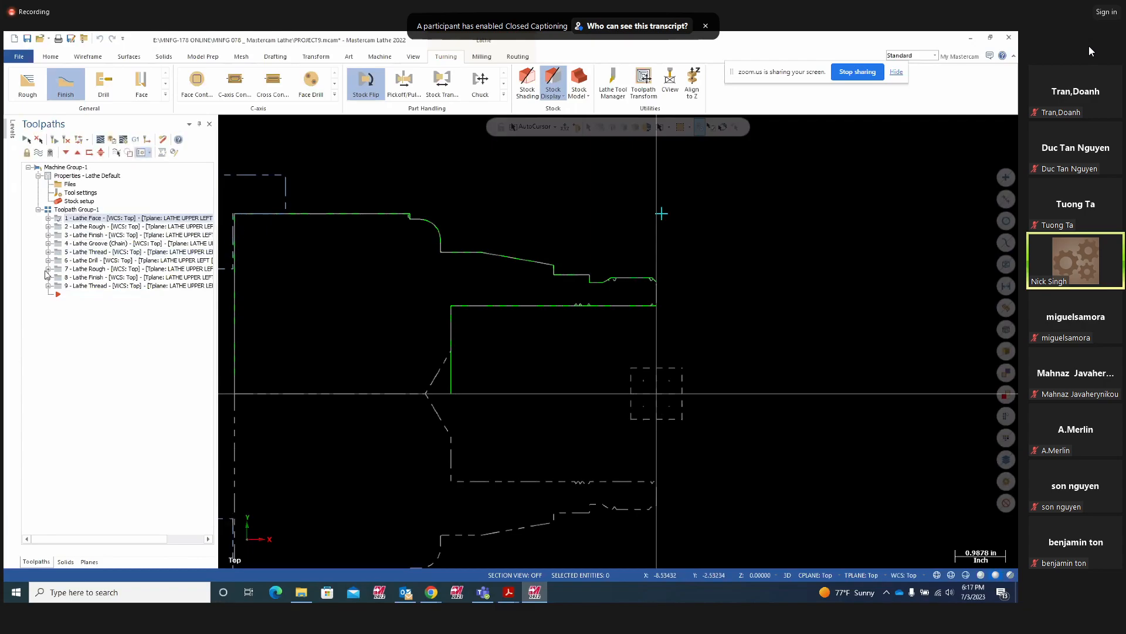
shift+click(58, 253)
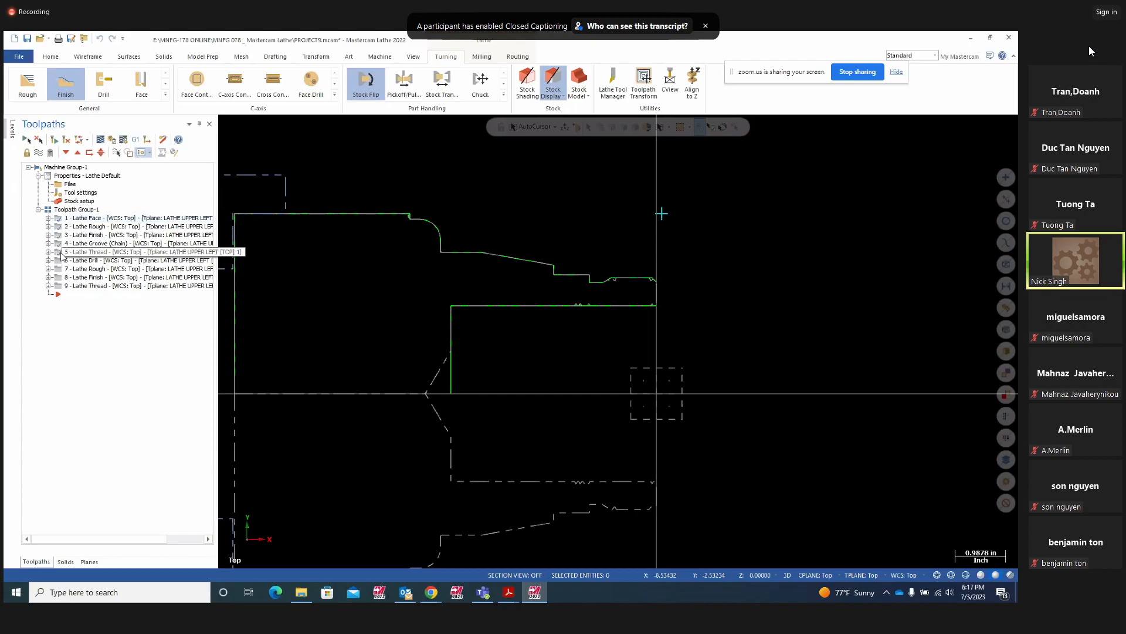
click(100, 139)
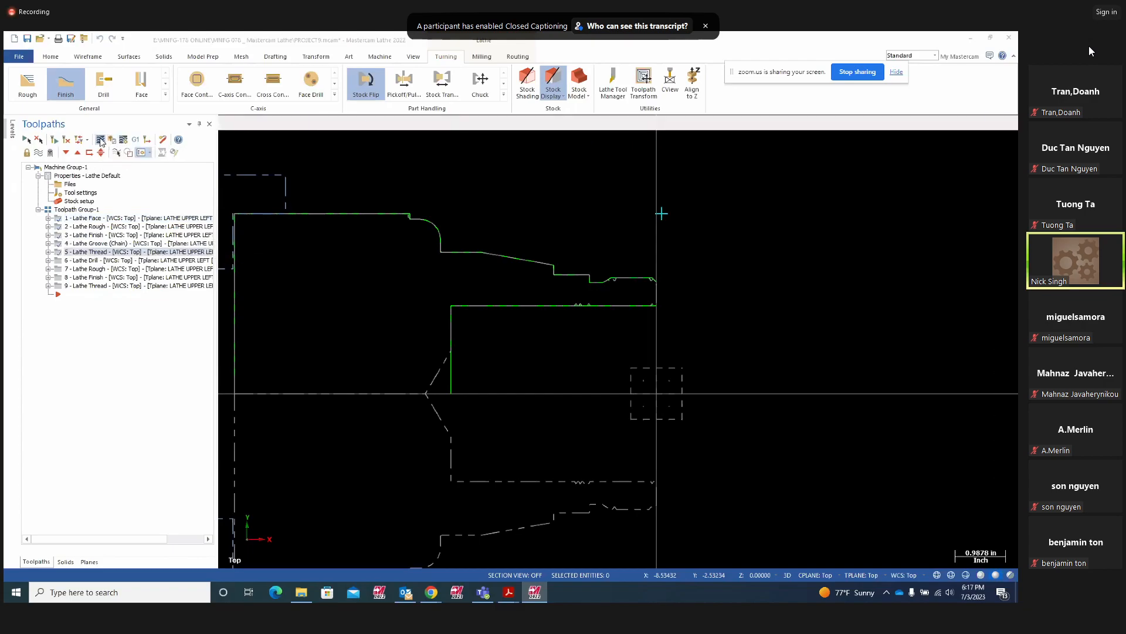
scroll(542, 284, down, 2)
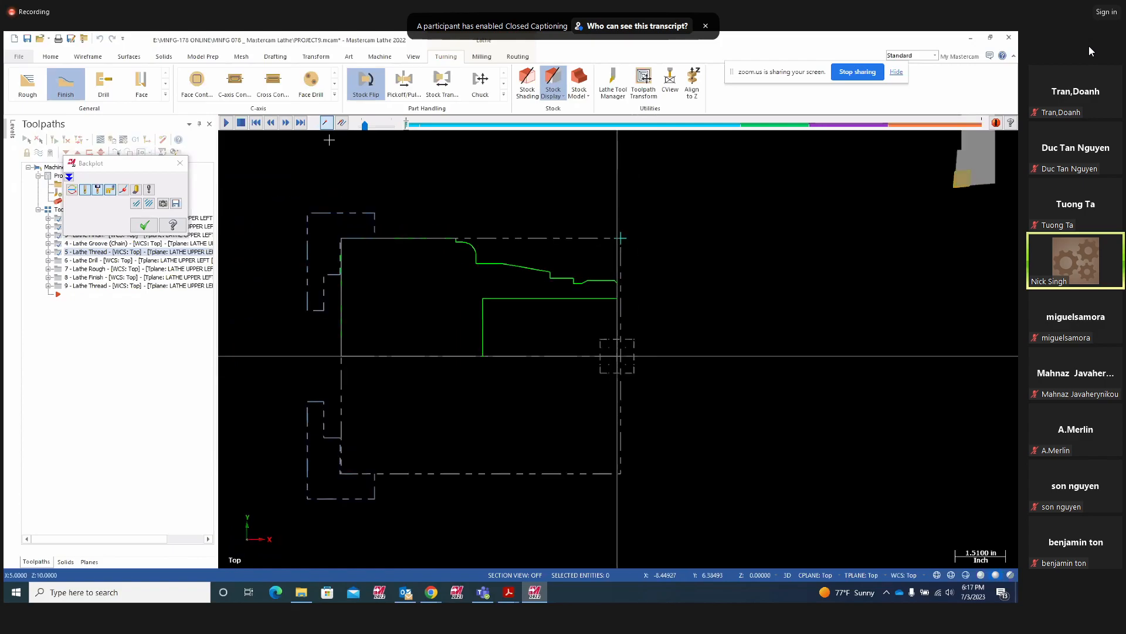
click(226, 122)
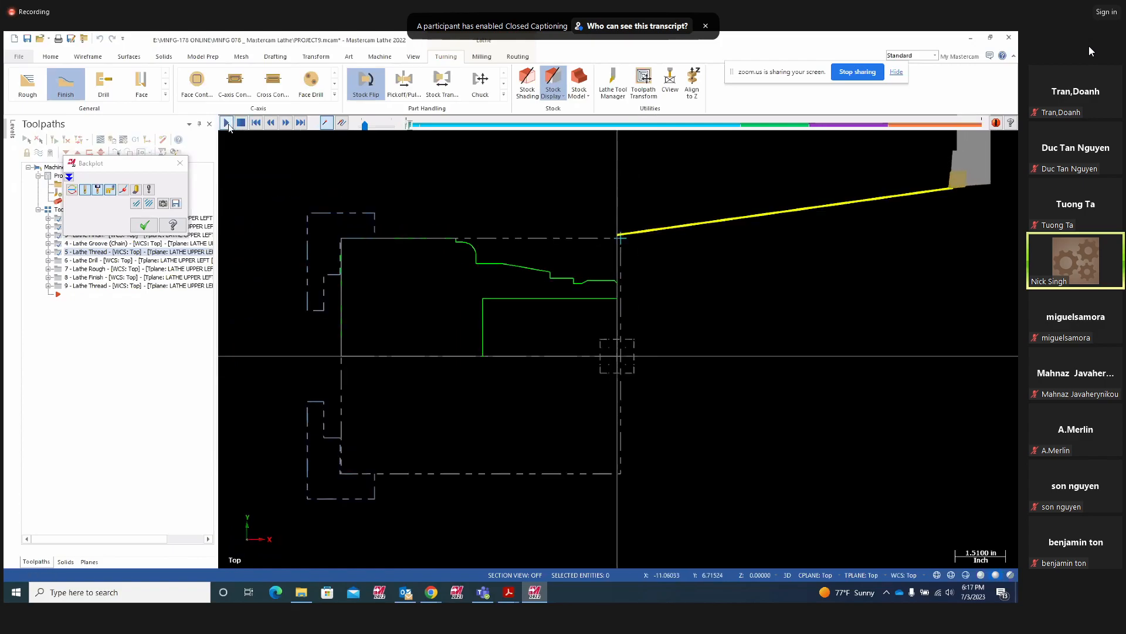
Play the backplot of the face, rough and finish operations at varying speeds, examining the toolpaths near the thread relief groove
drag(365, 124, 375, 124)
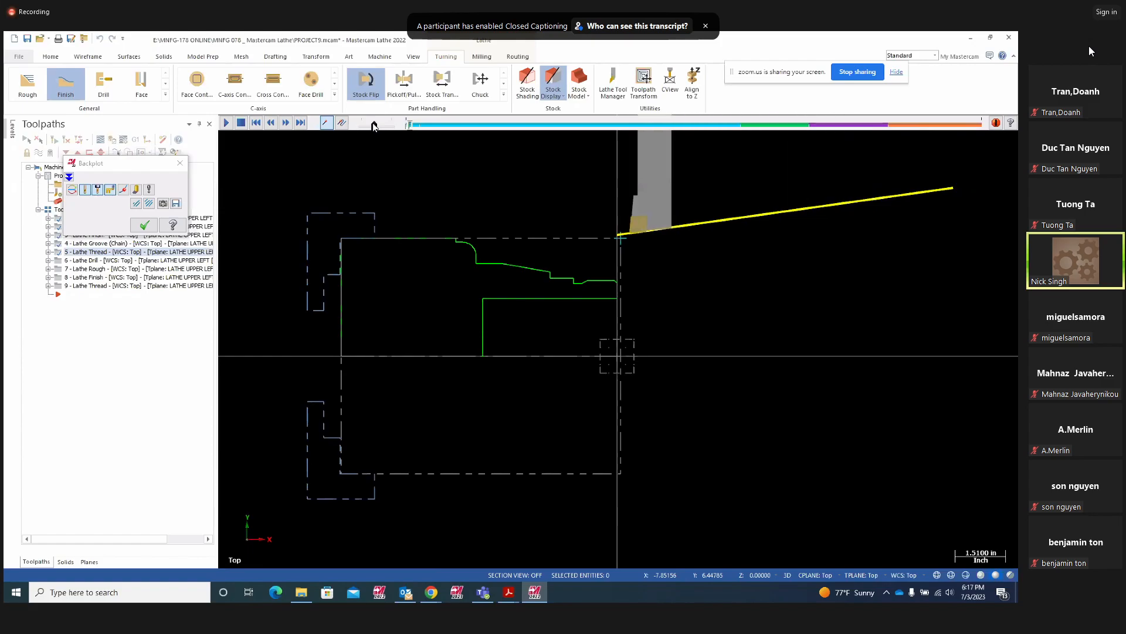
drag(374, 124, 364, 125)
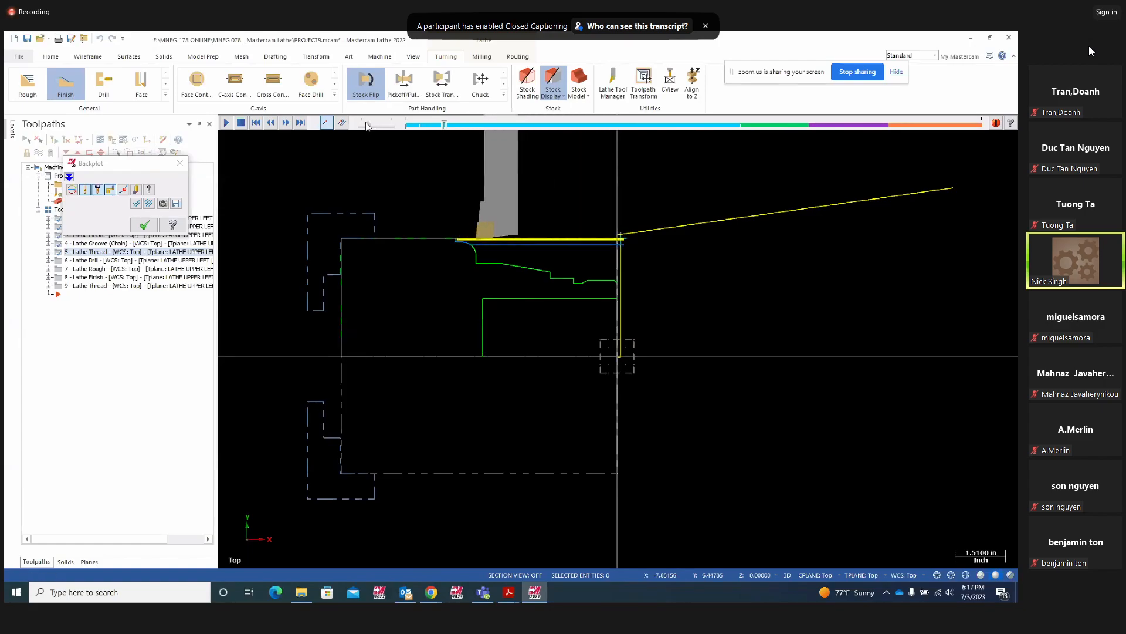
drag(361, 122, 379, 123)
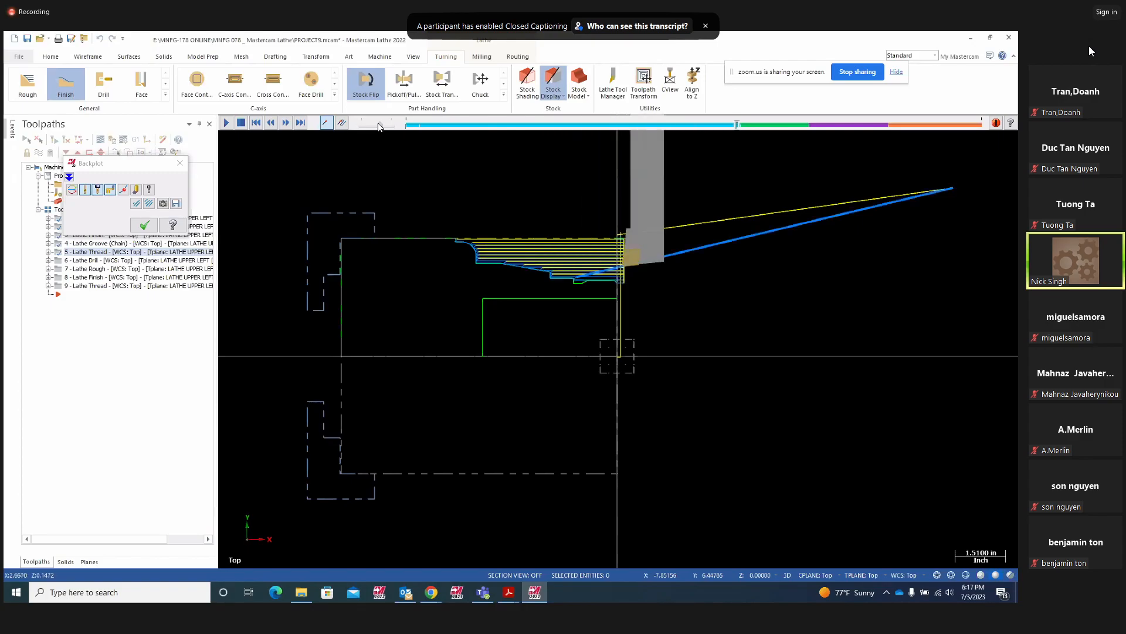
drag(377, 123, 363, 128)
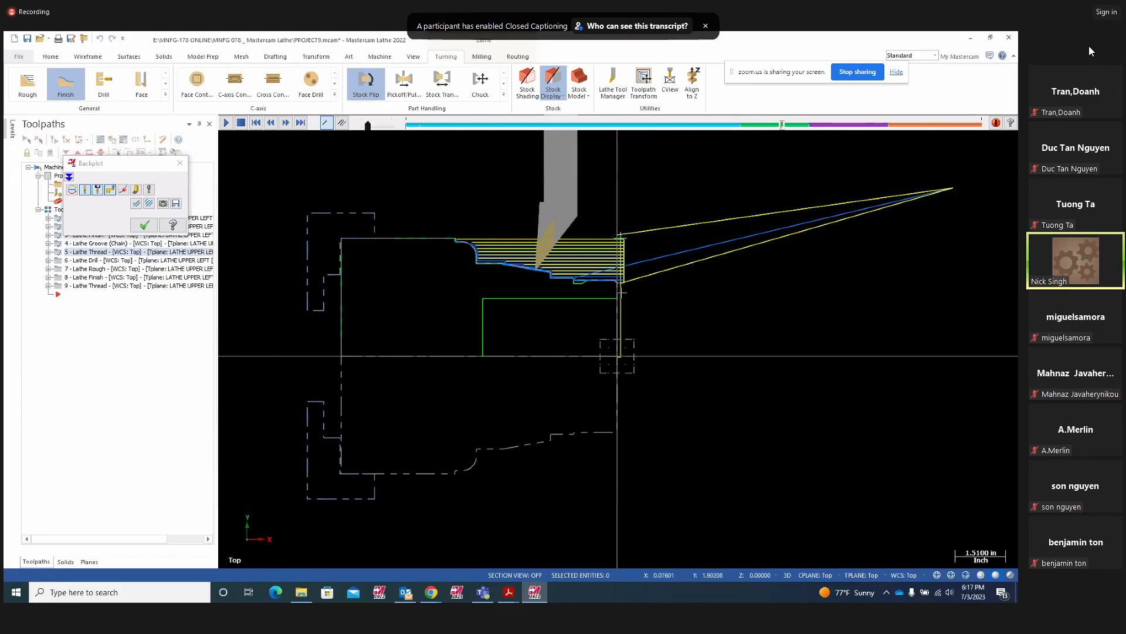
scroll(622, 292, up, 5)
scroll(569, 277, up, 2)
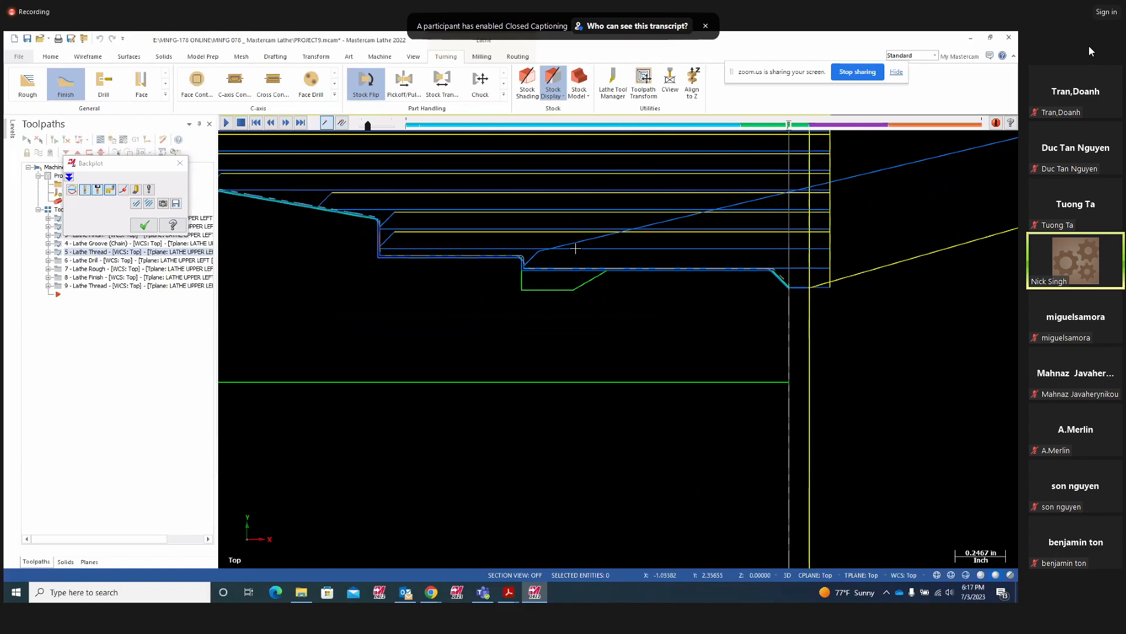
scroll(582, 241, down, 7)
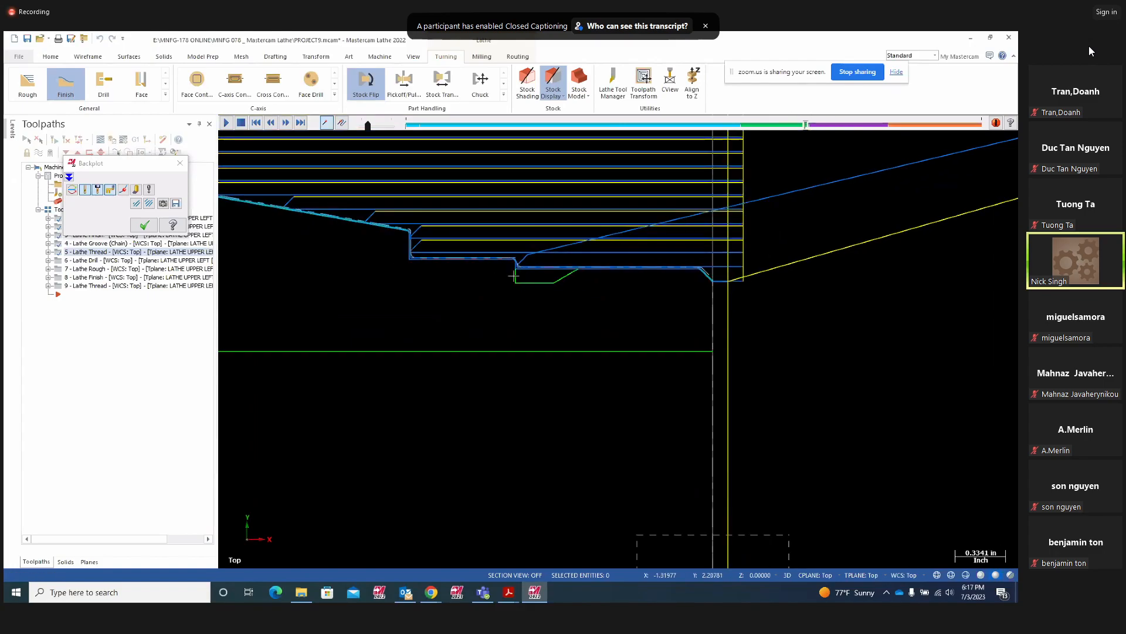
scroll(562, 289, down, 1)
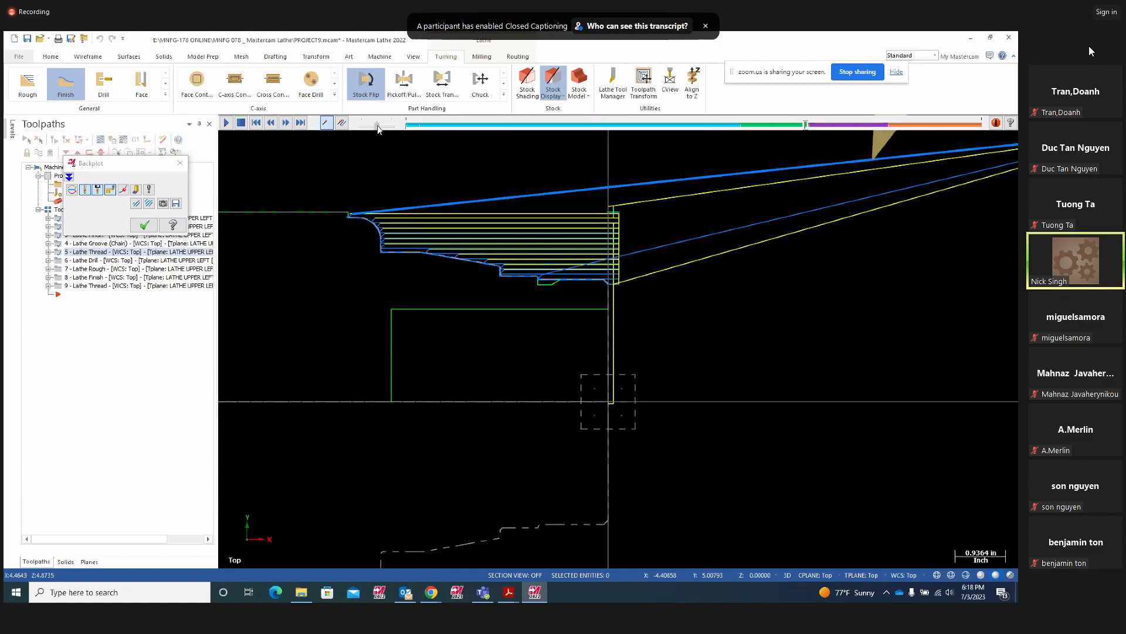
Slow the backplot to examine the grooving passes at the thread relief, watch the tool retract, and close Backplot
drag(378, 125, 364, 126)
scroll(580, 305, up, 3)
scroll(579, 305, up, 3)
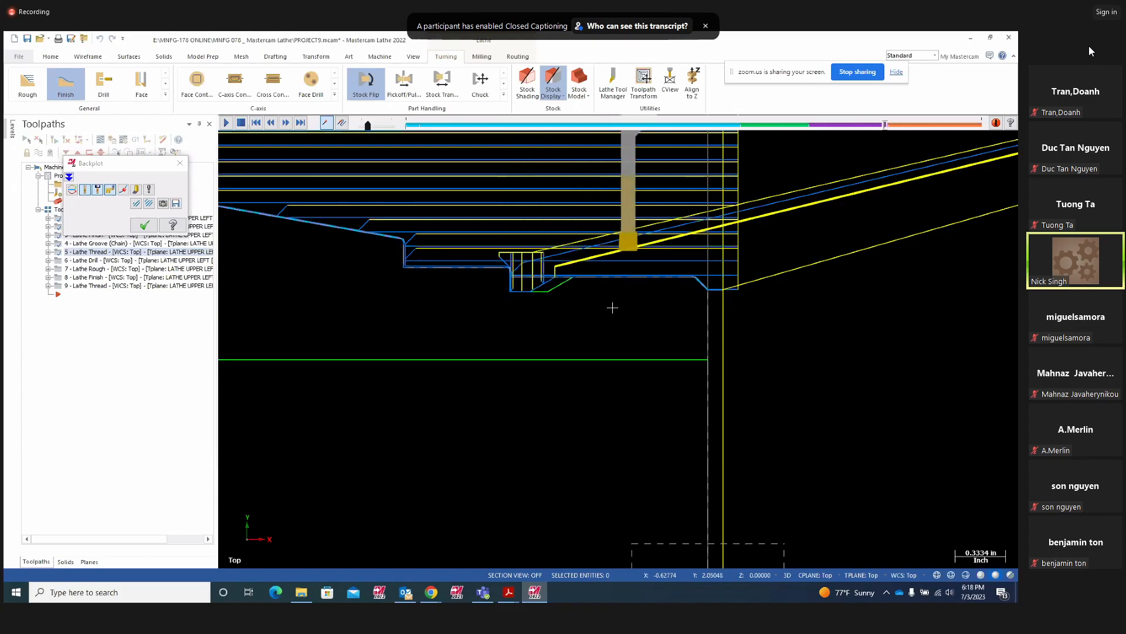
scroll(584, 292, down, 1)
scroll(584, 292, down, 10)
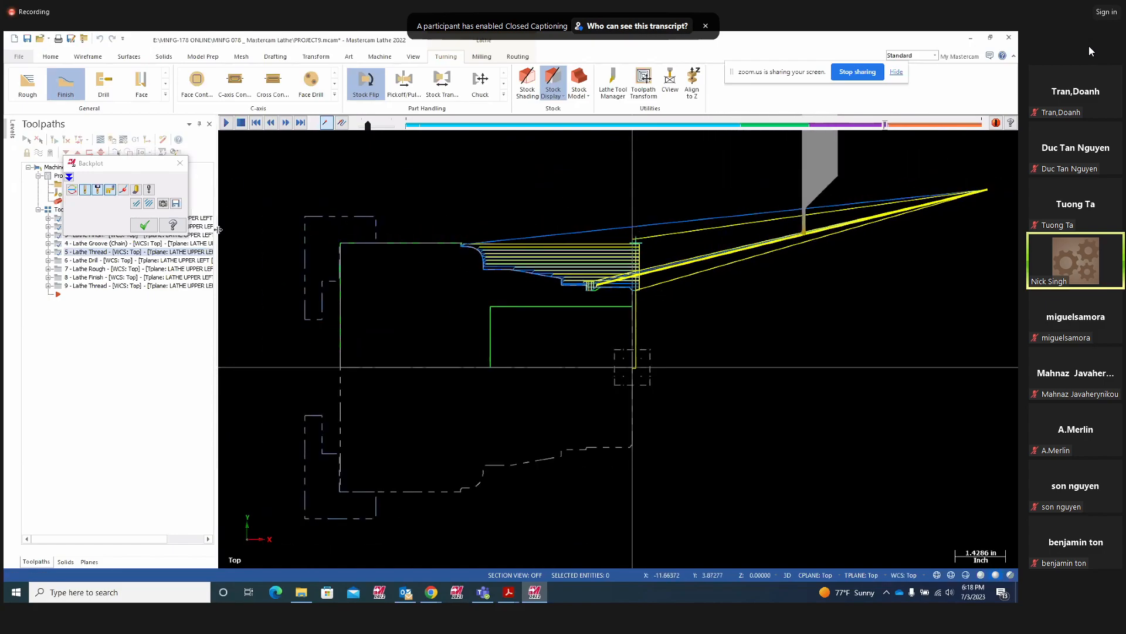
click(144, 226)
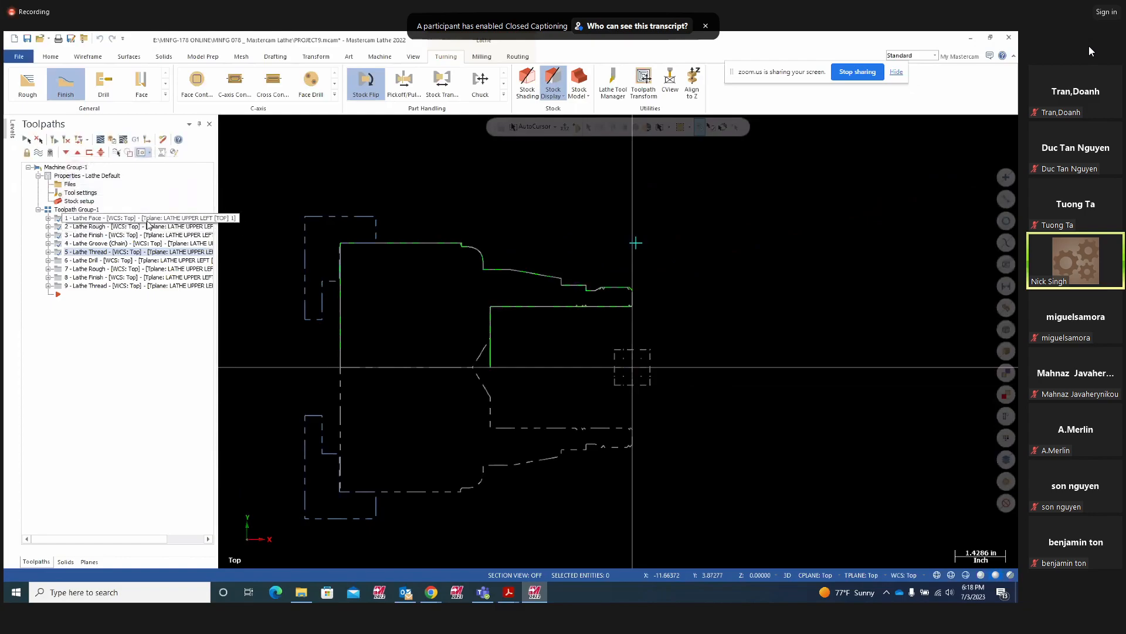
Select operations 6 to 9, from Lathe Drill to the second Lathe Thread, play their backplot at adjusted speed, and close it
click(82, 260)
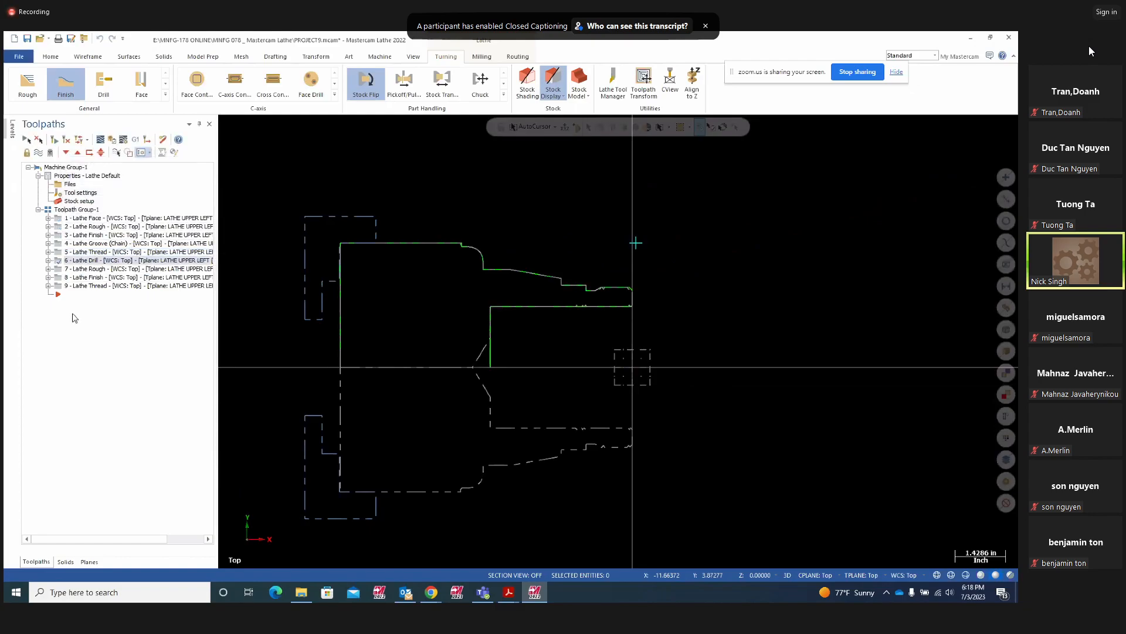
shift+click(61, 285)
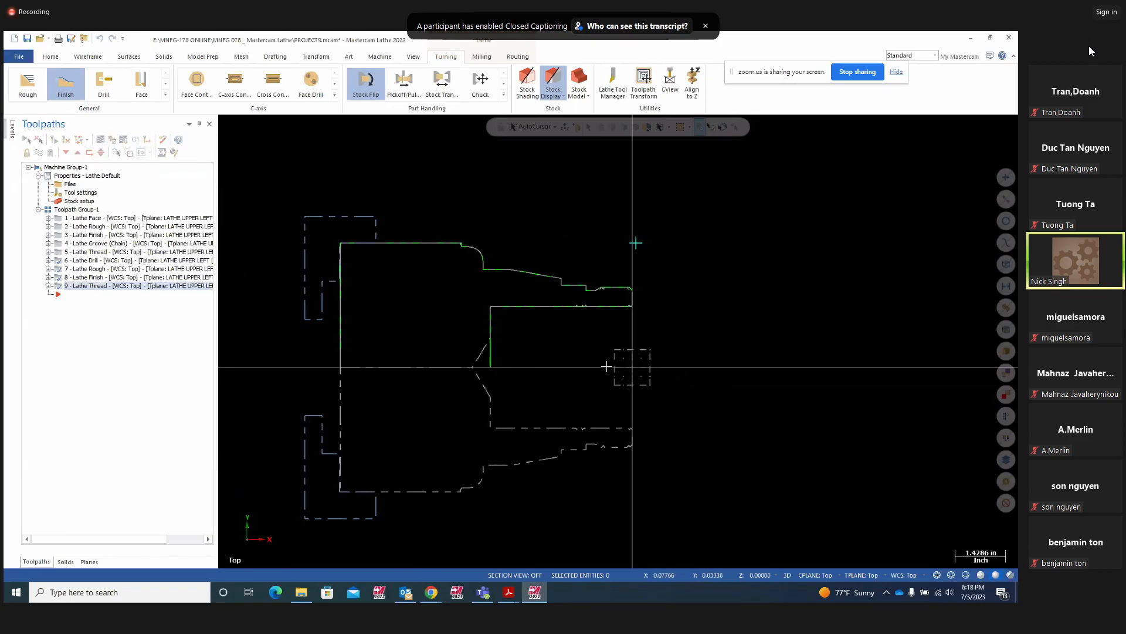
click(100, 140)
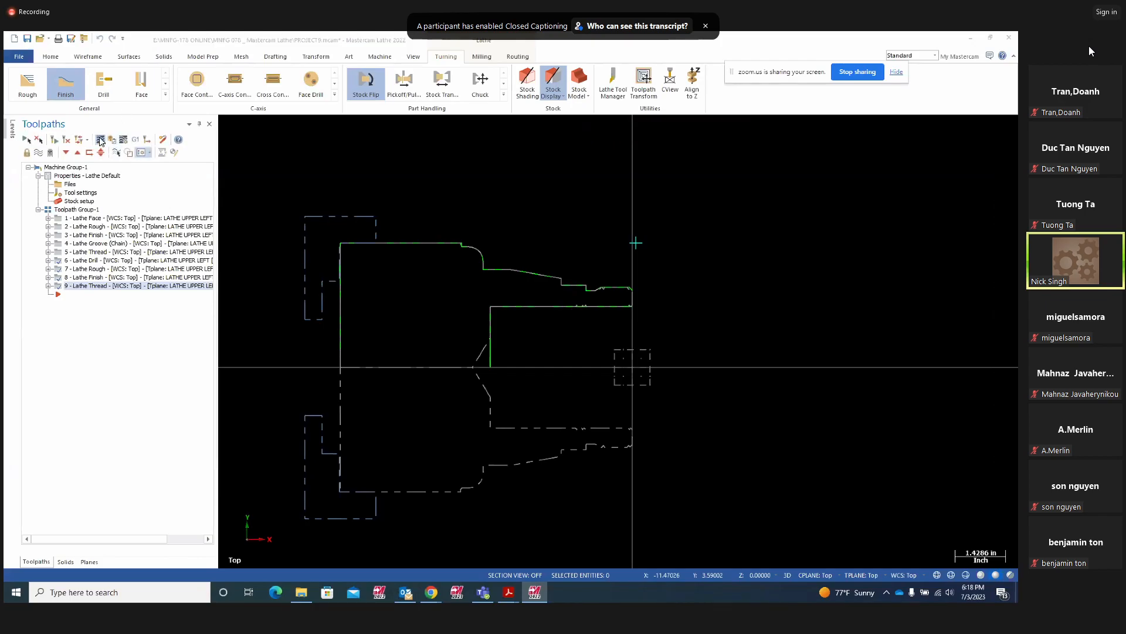
click(226, 122)
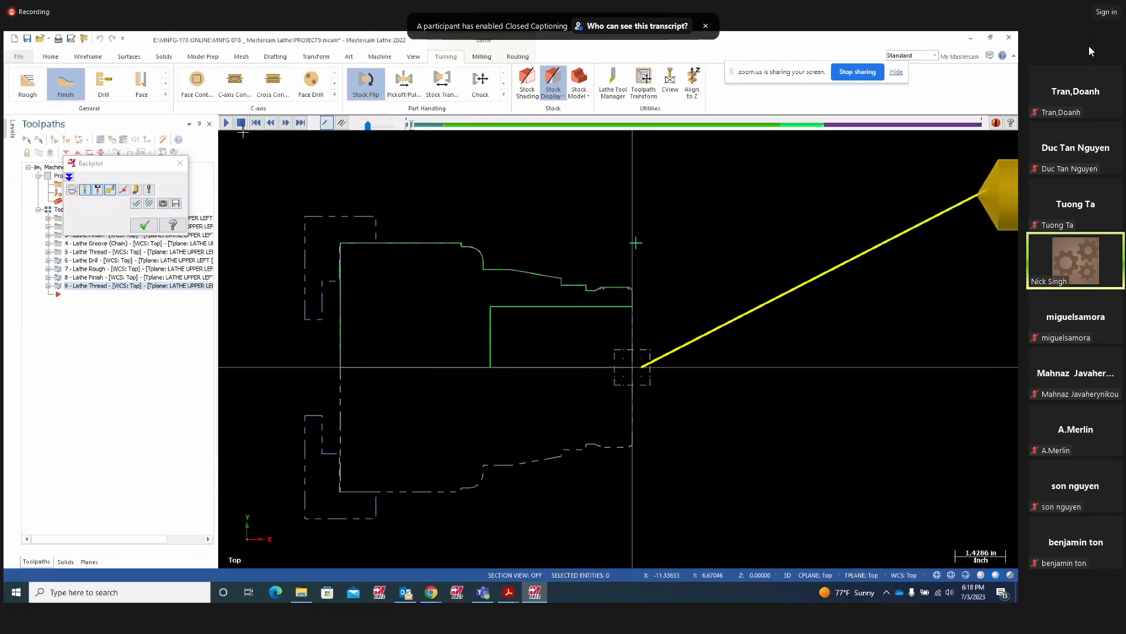
scroll(729, 310, up, 1)
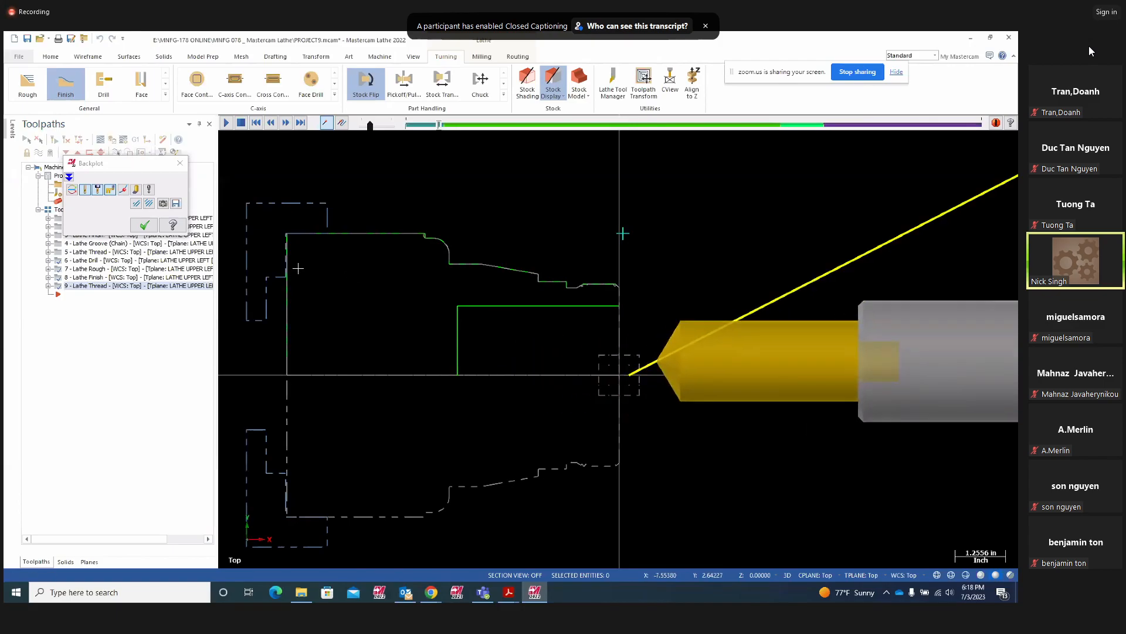
scroll(513, 276, down, 3)
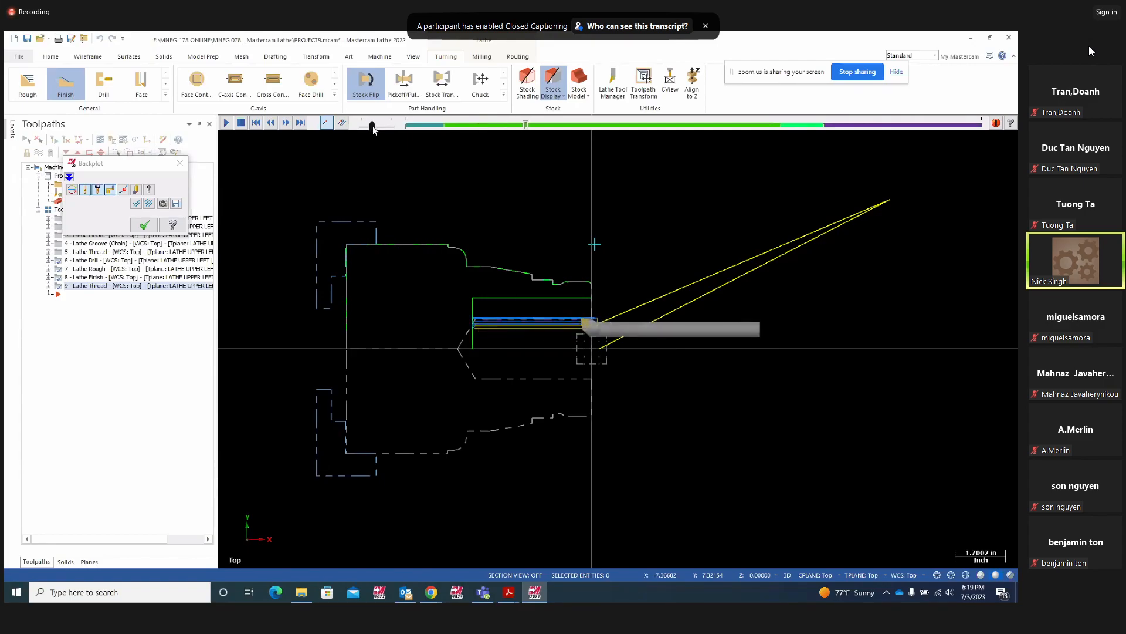
drag(373, 126, 375, 125)
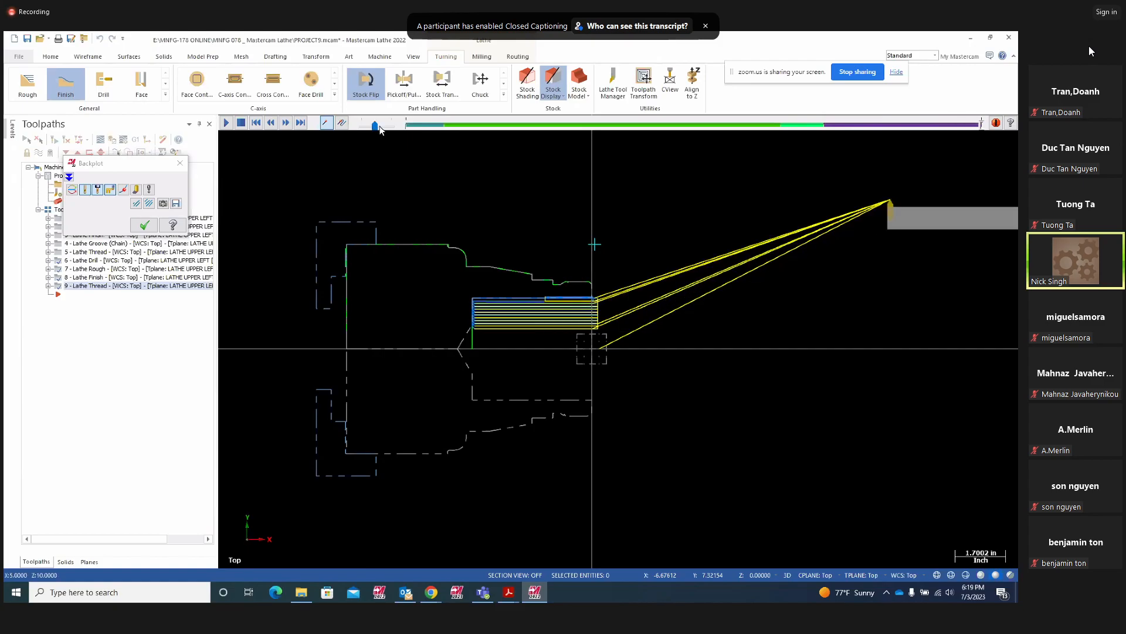
click(144, 224)
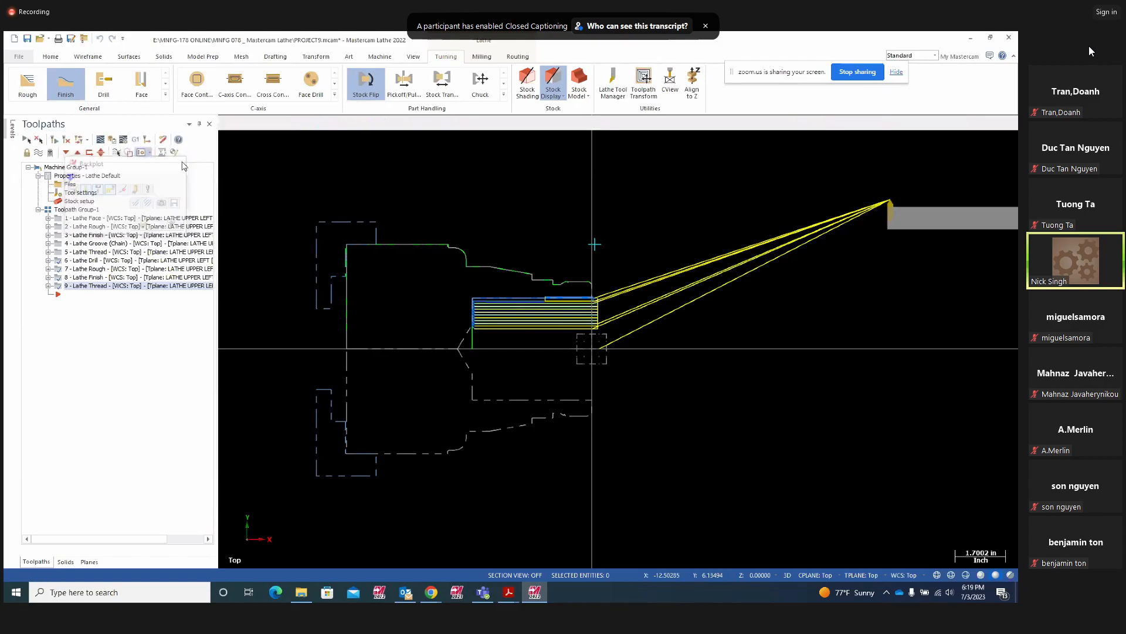
Open the parameters of operation 9, Lathe Thread, and review its tool, thread shape and Compute From Formula settings
click(47, 286)
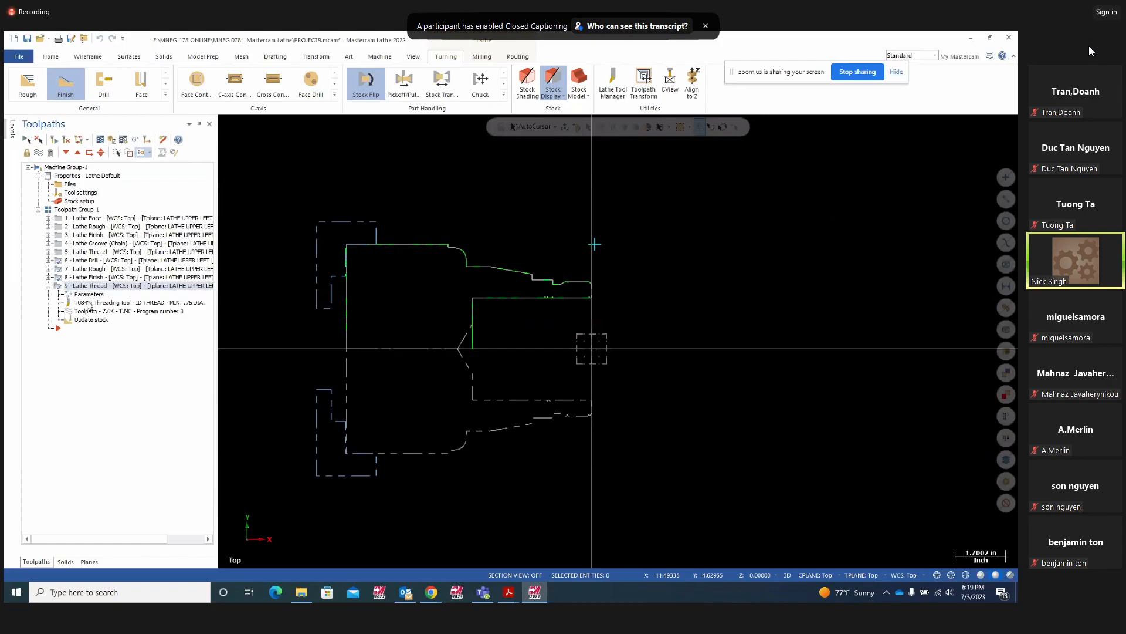
click(88, 295)
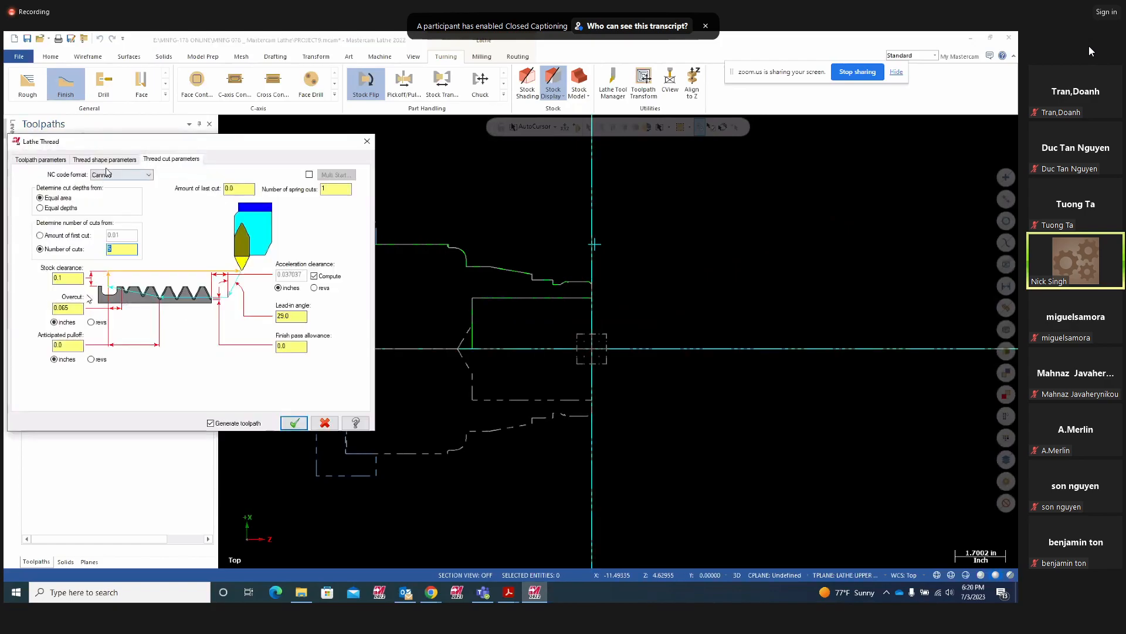
click(41, 159)
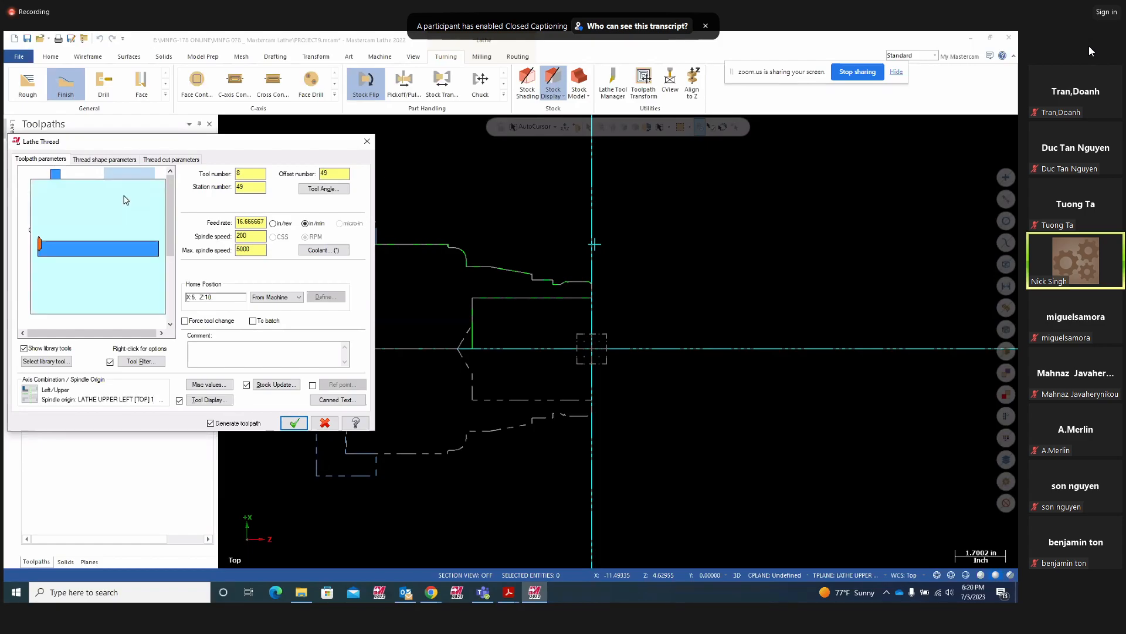
click(104, 160)
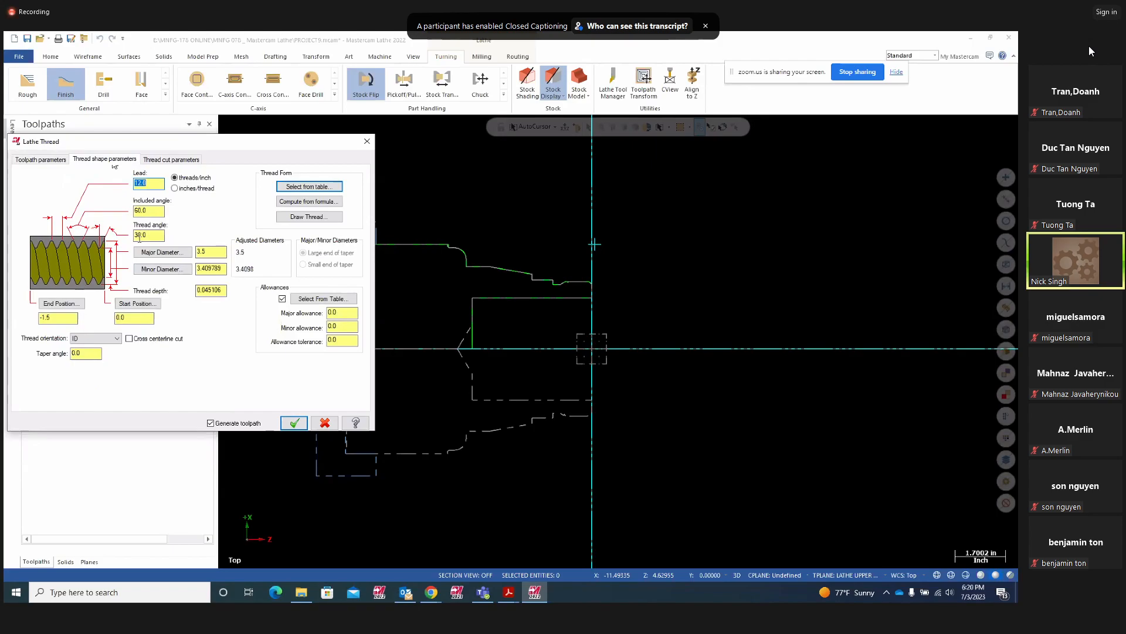
click(311, 203)
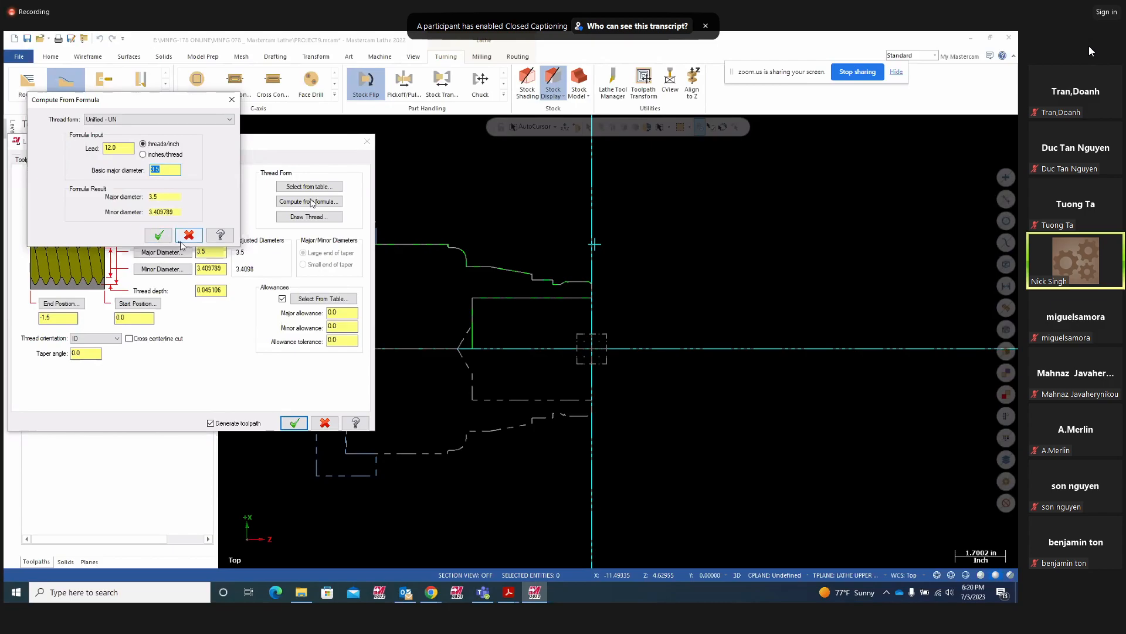
click(189, 235)
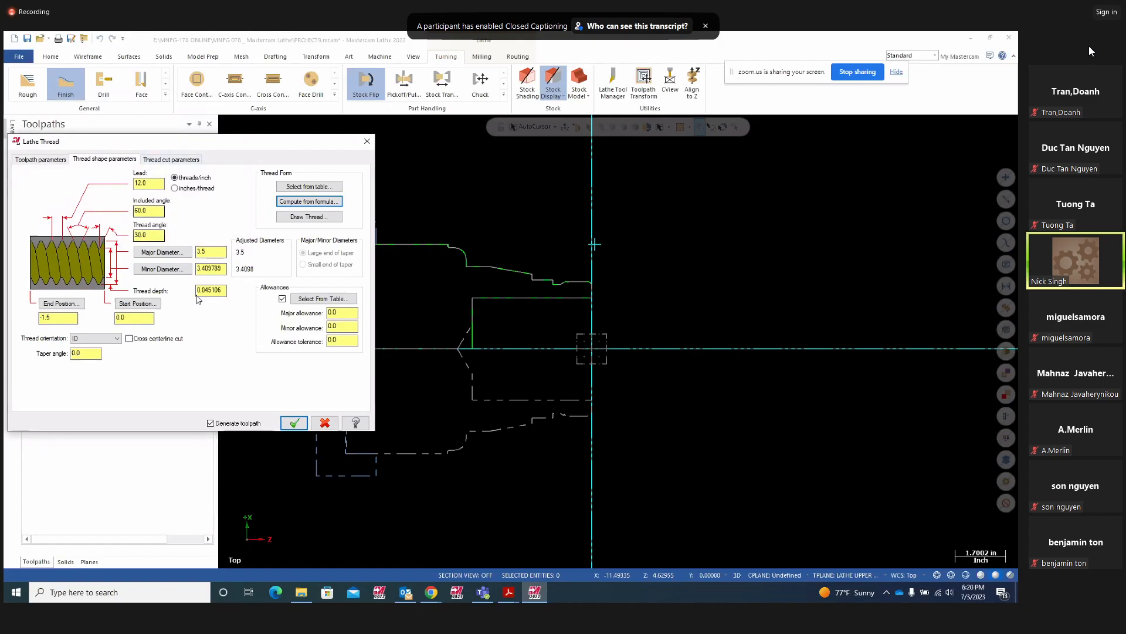
Pick the T0849 ID threading tool and compute the Unified - UN thread from formula with 12 threads/inch and 3.5 basic major diameter
click(37, 160)
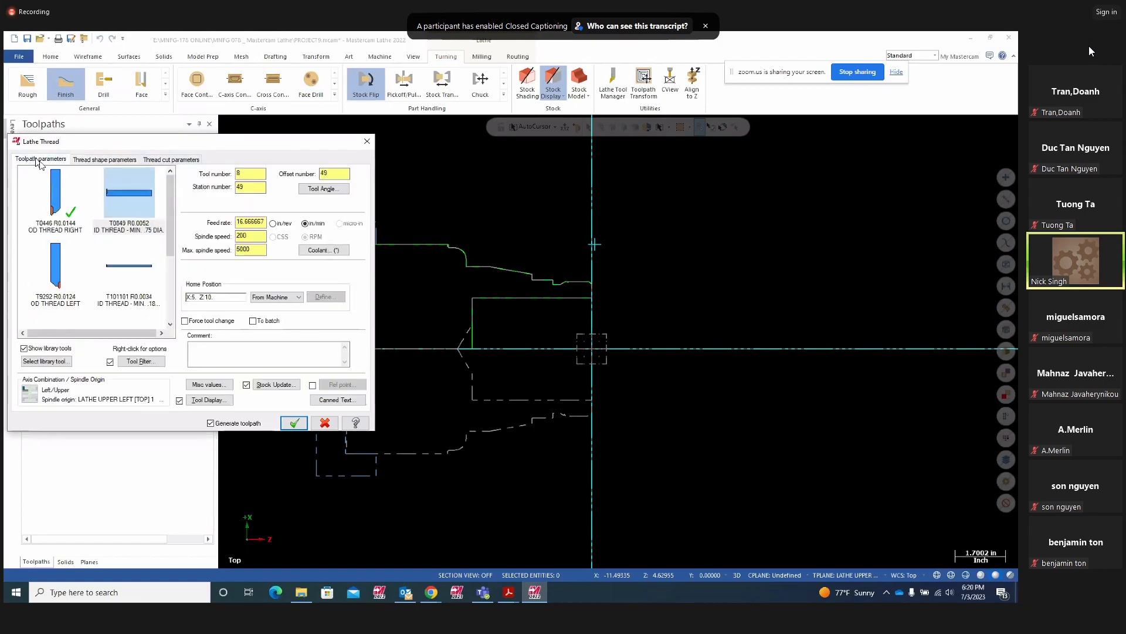
click(125, 203)
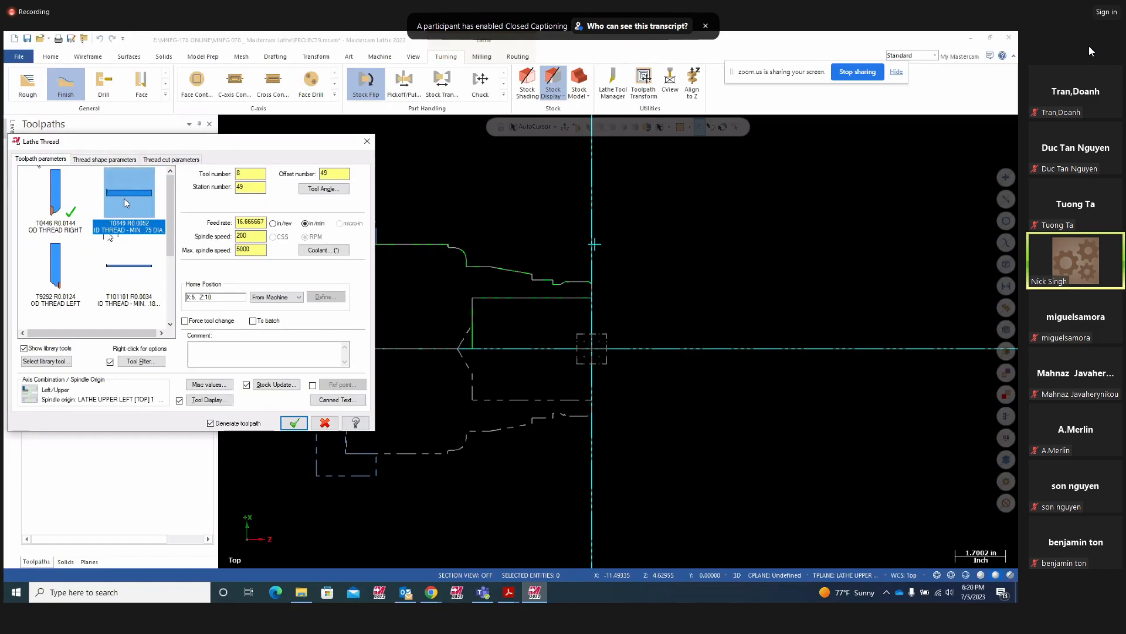
mouse_move(125, 203)
click(114, 160)
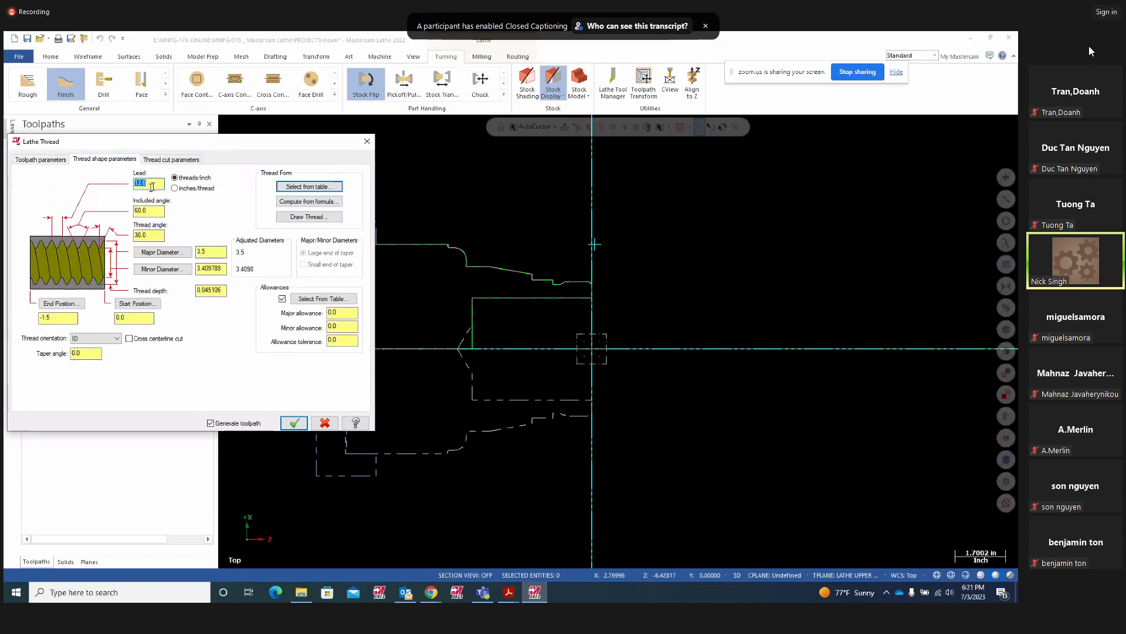
click(324, 202)
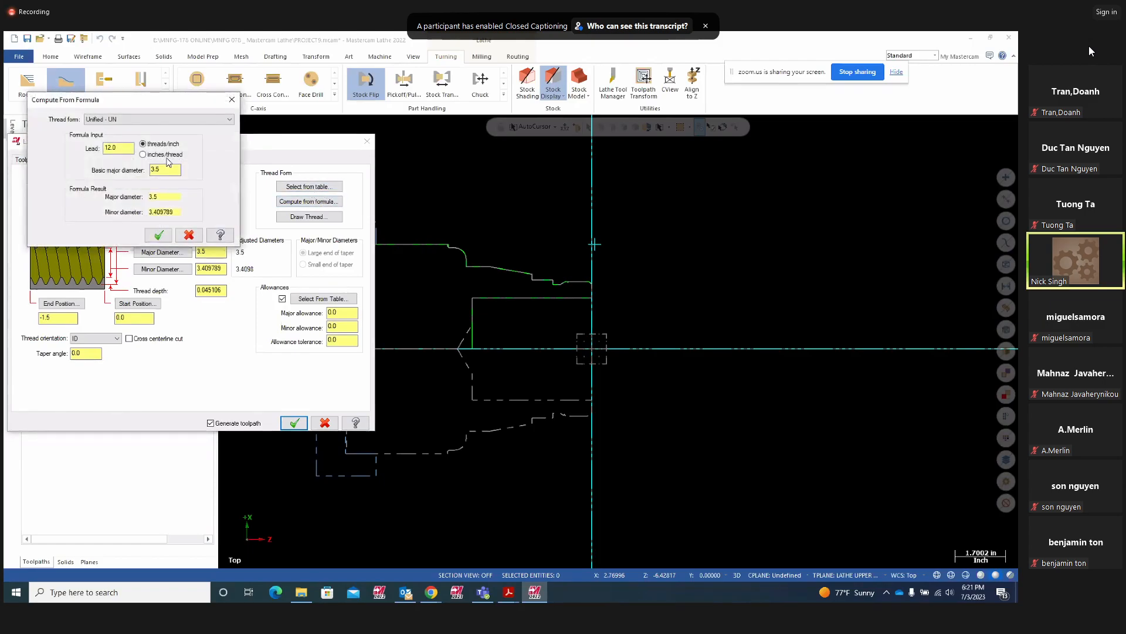
click(151, 234)
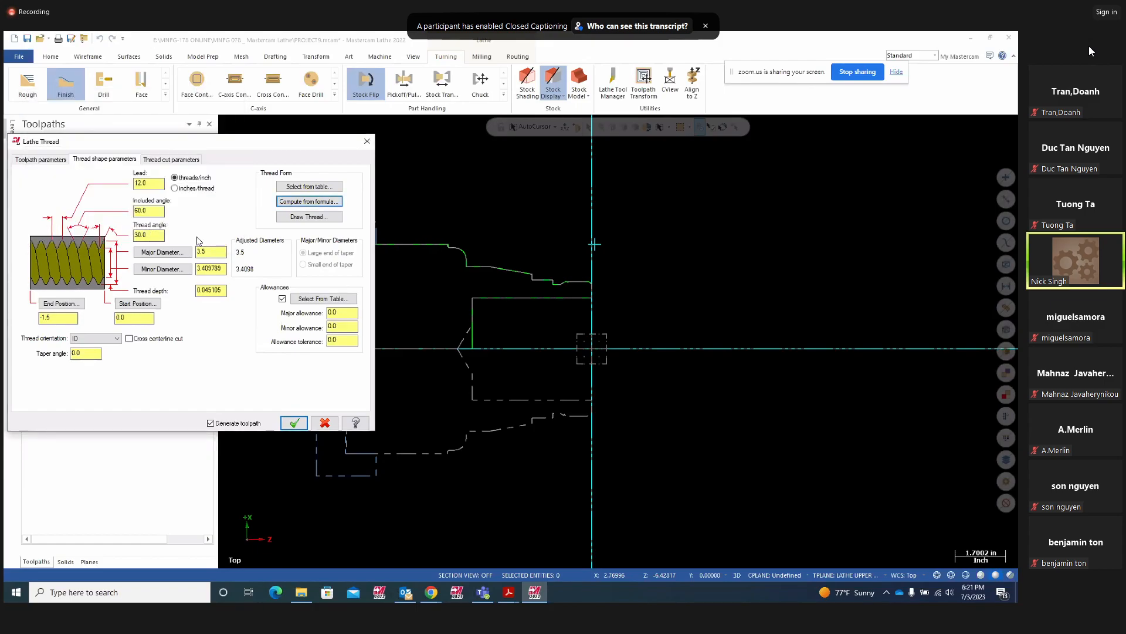
Check the NC code format choices, keep Canned with 5 cuts, and accept the parameters to regenerate the internal thread toolpath
click(170, 160)
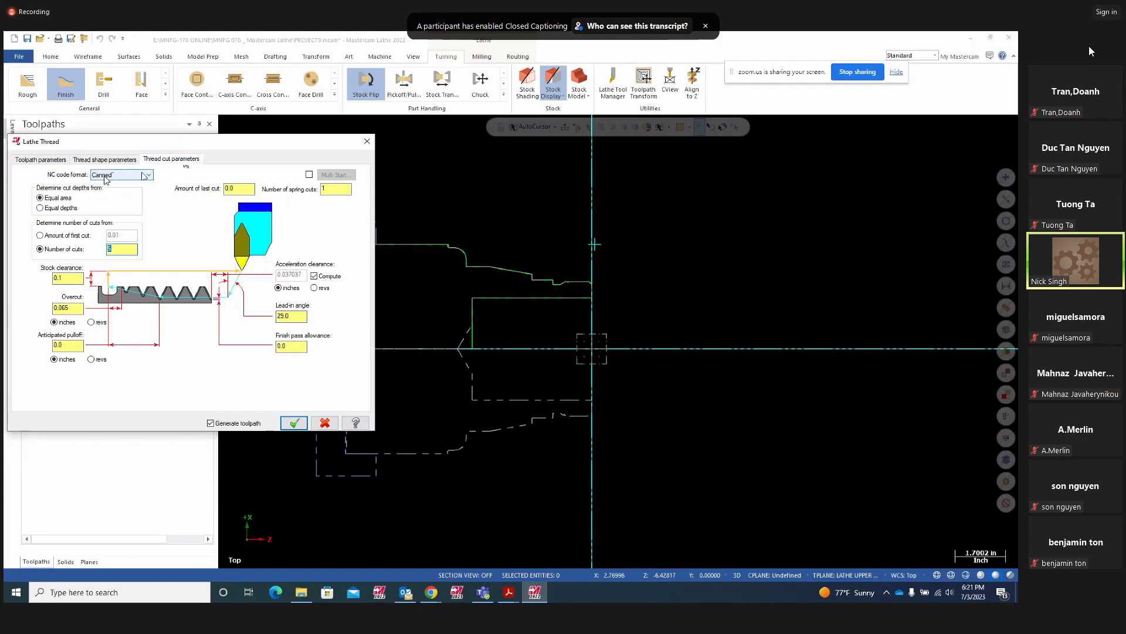
click(148, 175)
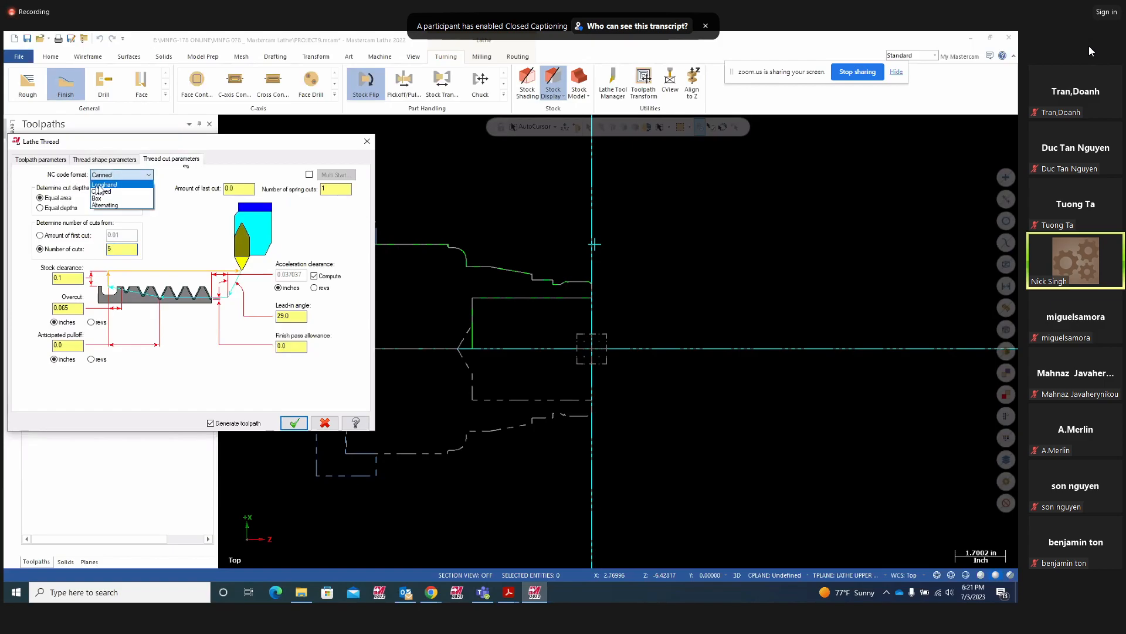
click(118, 178)
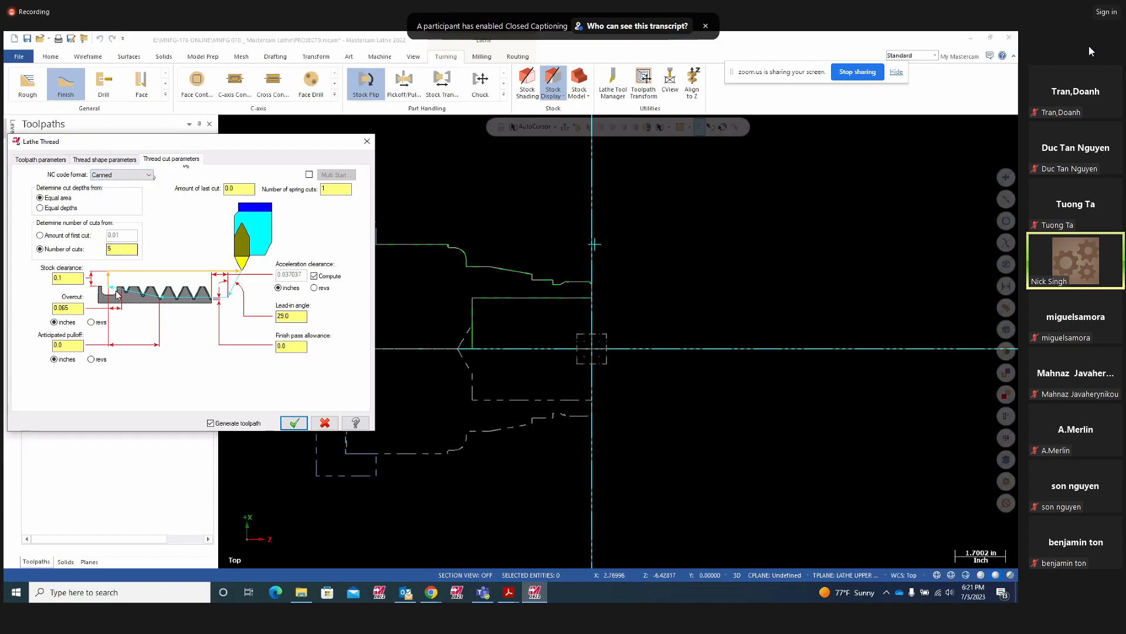
click(295, 423)
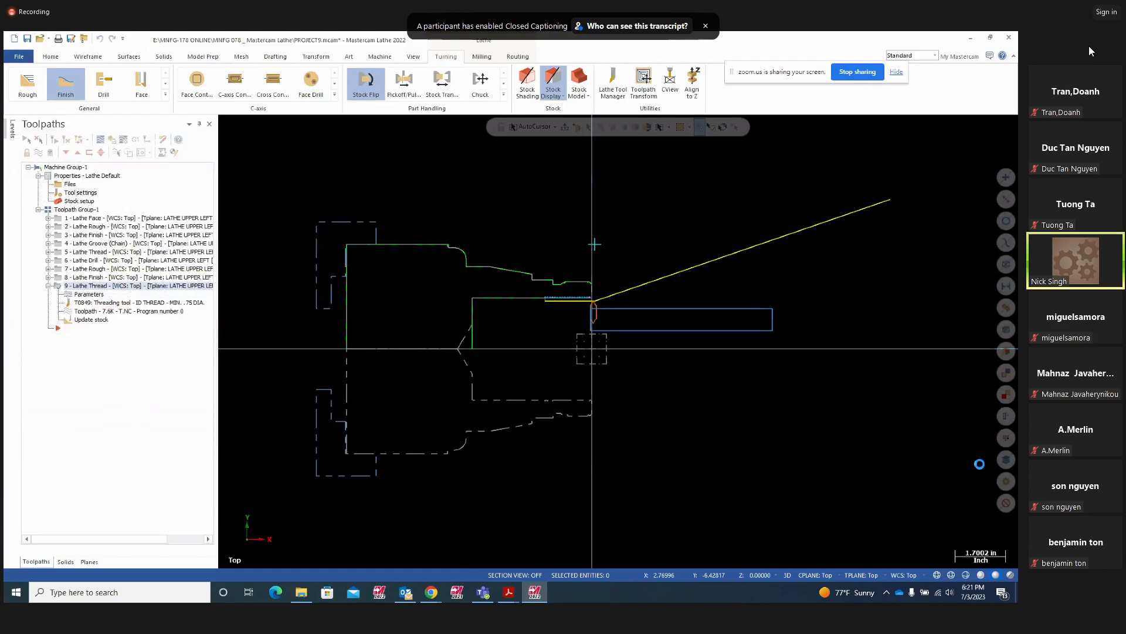
Start verifying the selected operations on the solid stock and play the Lathe Face and outside Lathe Rough operations
scroll(580, 305, up, 4)
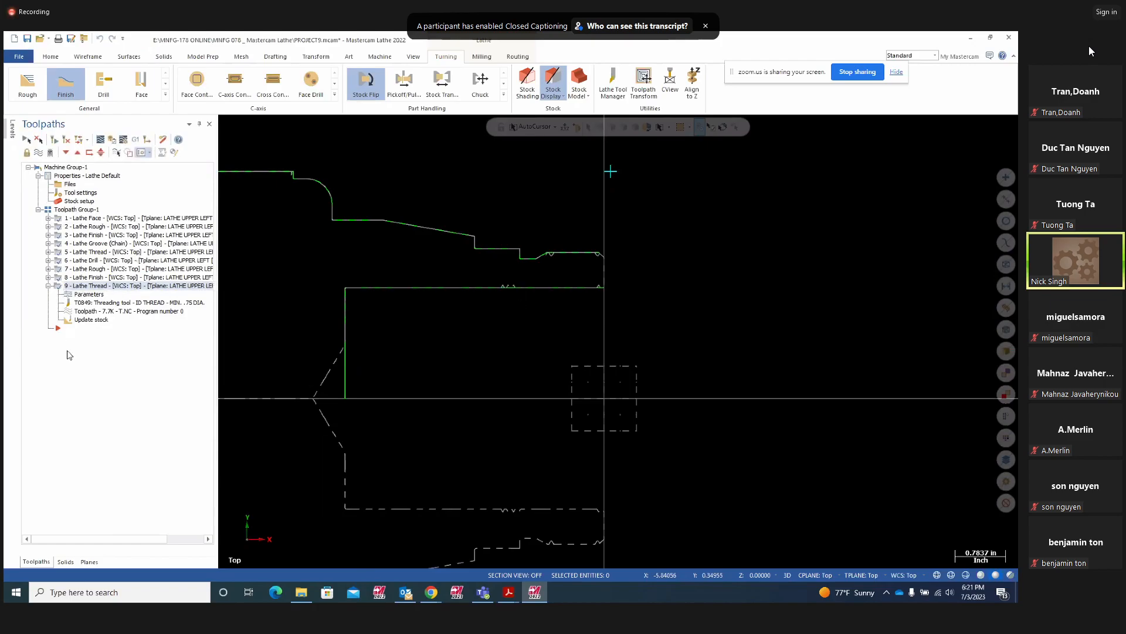
click(113, 142)
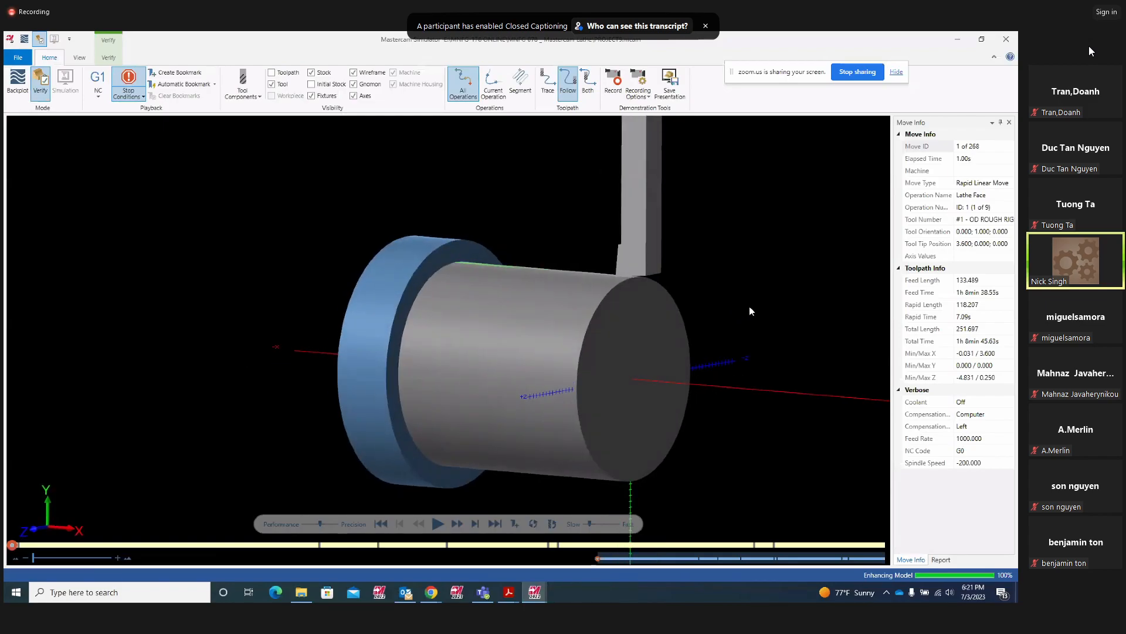
click(438, 523)
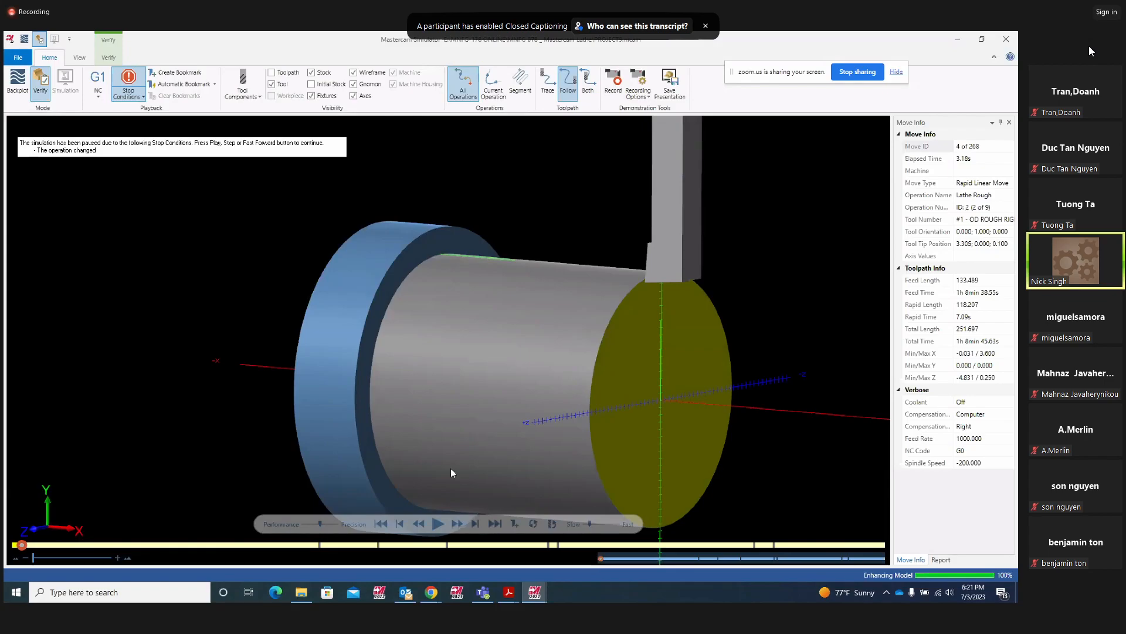
click(436, 522)
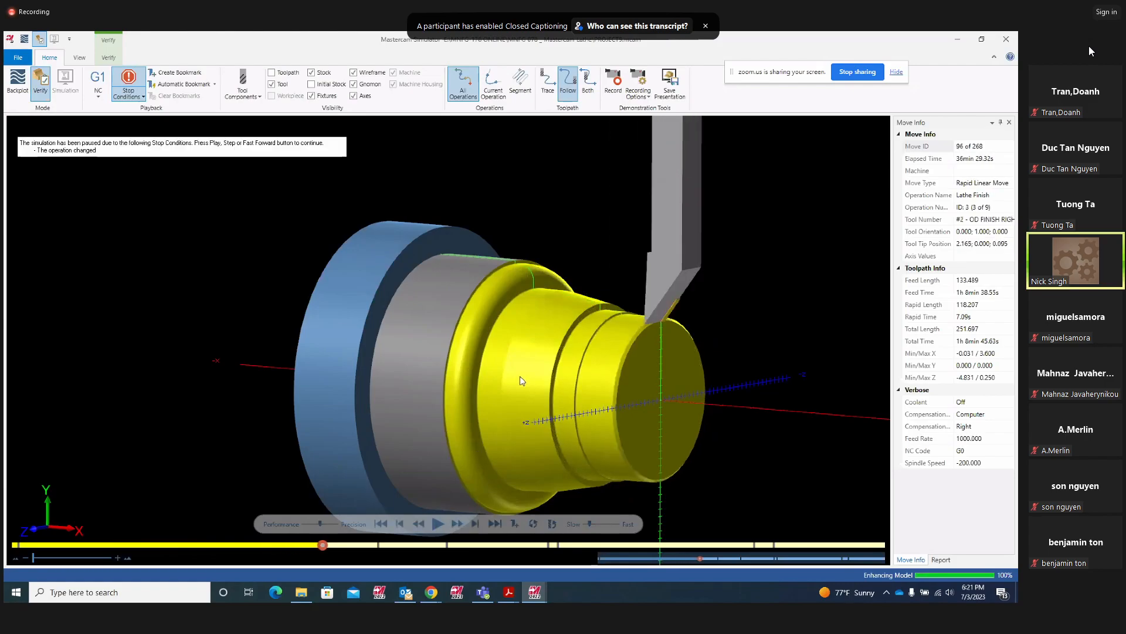
middle_drag(525, 381, 480, 450)
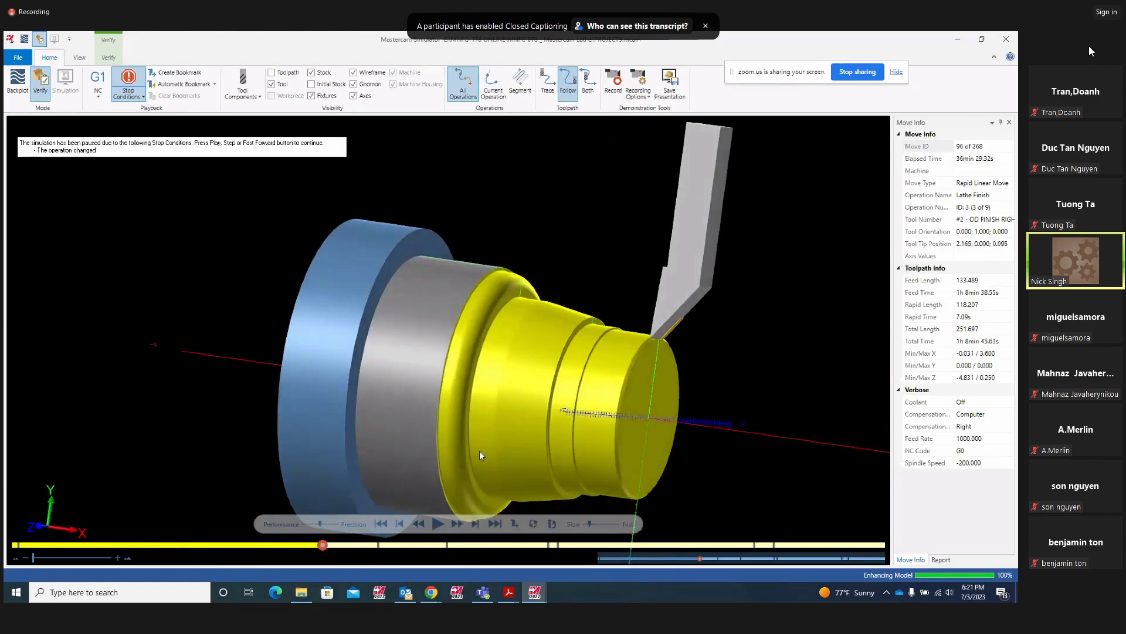
Continue the verification through the outside Lathe Finish, Lathe Groove (Chain) and Lathe Thread operations
click(439, 524)
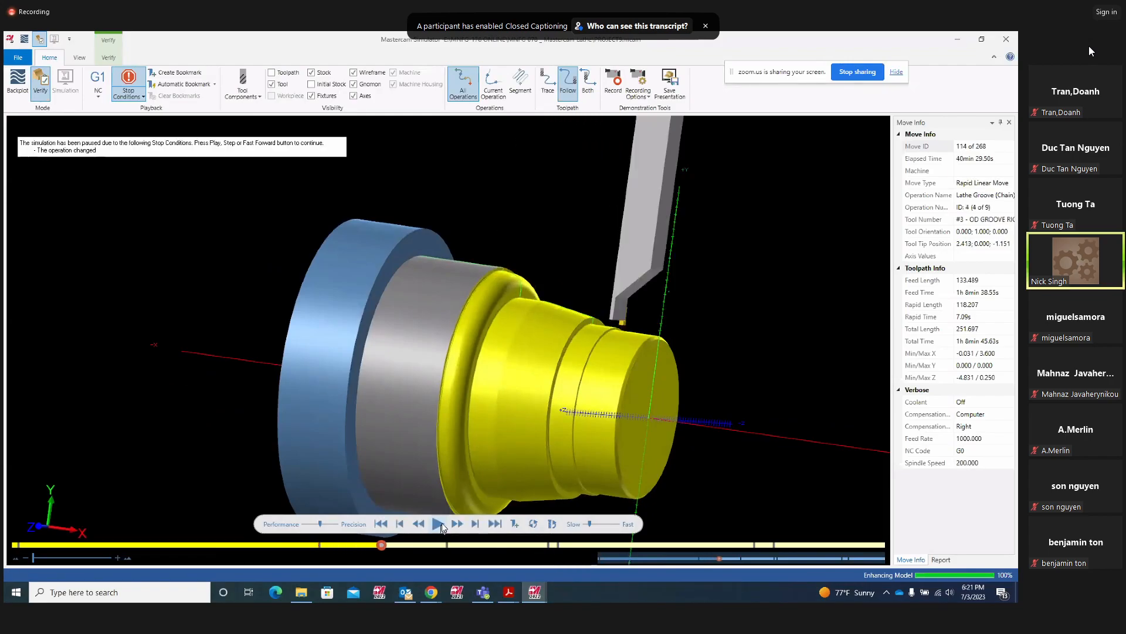
click(442, 524)
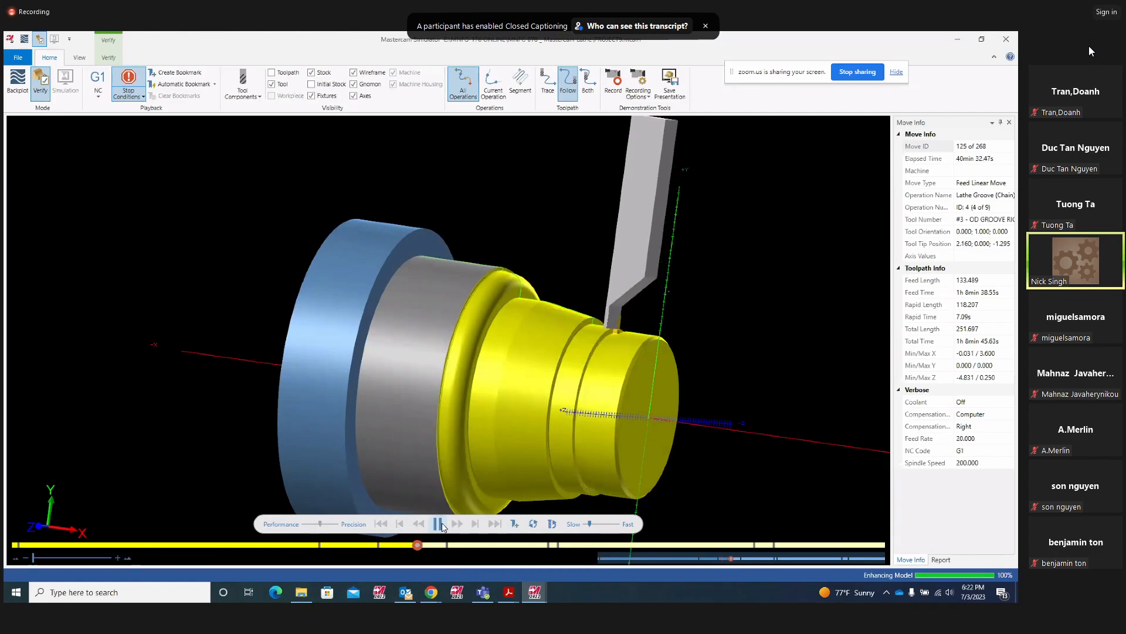
click(440, 525)
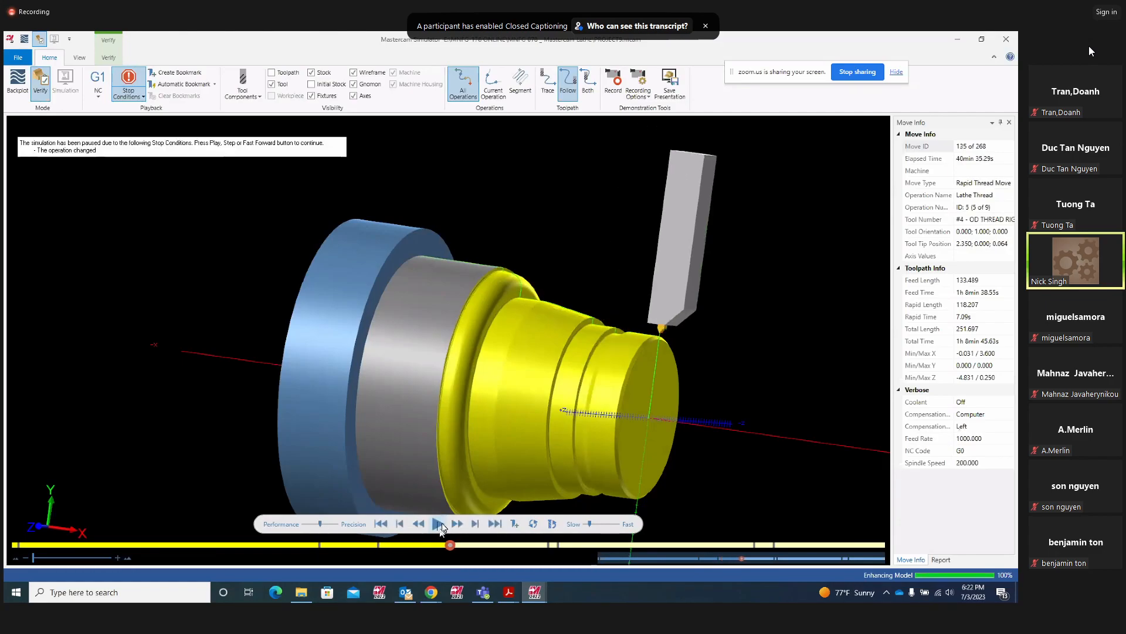
click(440, 524)
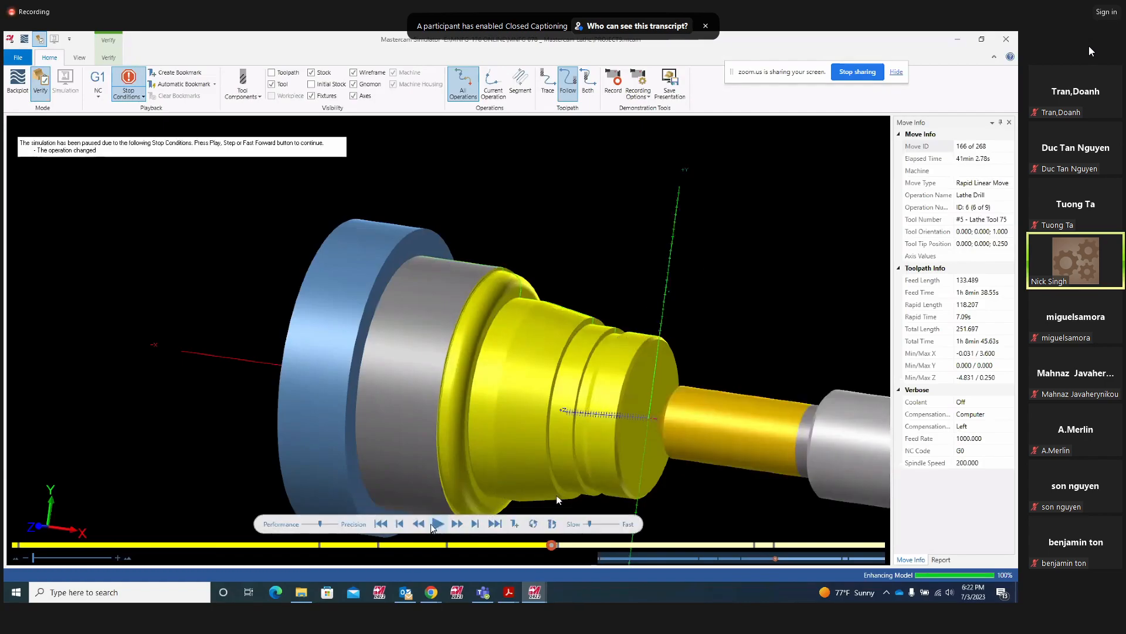
Play the rest of the verification through Lathe Drill, inside Lathe Rough, Lathe Finish and the internal Lathe Thread
click(435, 524)
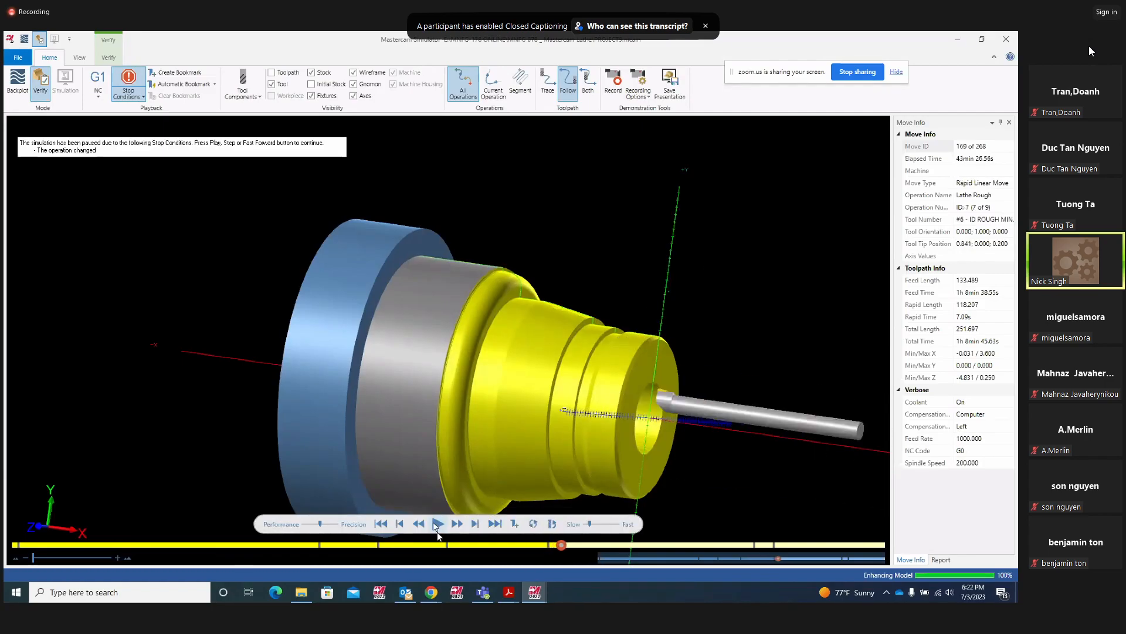
click(437, 524)
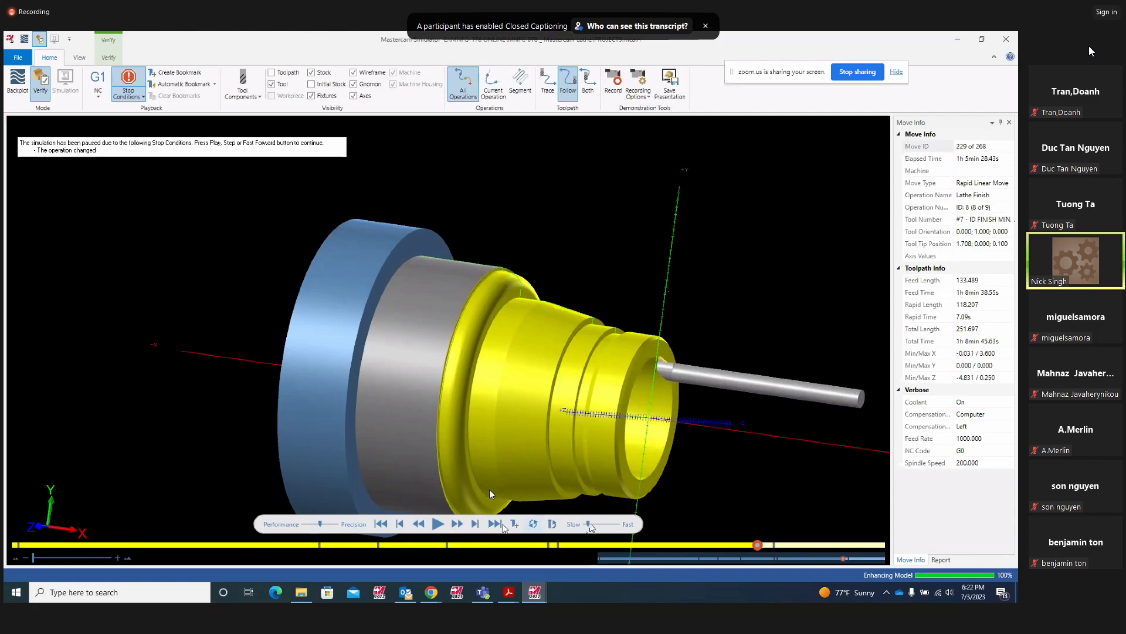
click(437, 524)
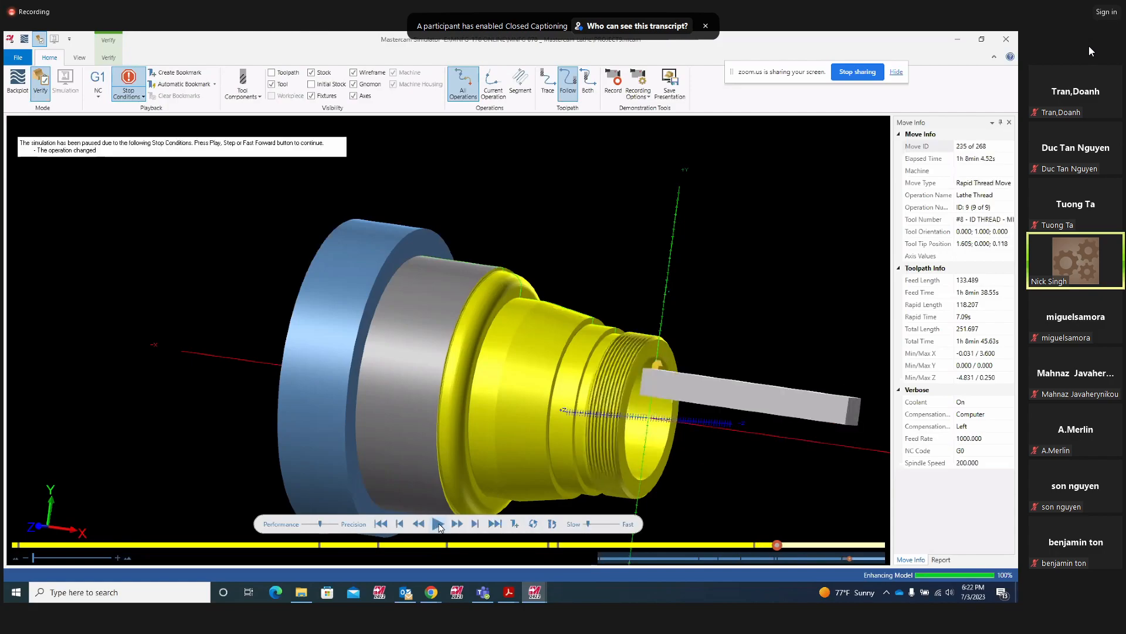
middle_drag(627, 433, 575, 445)
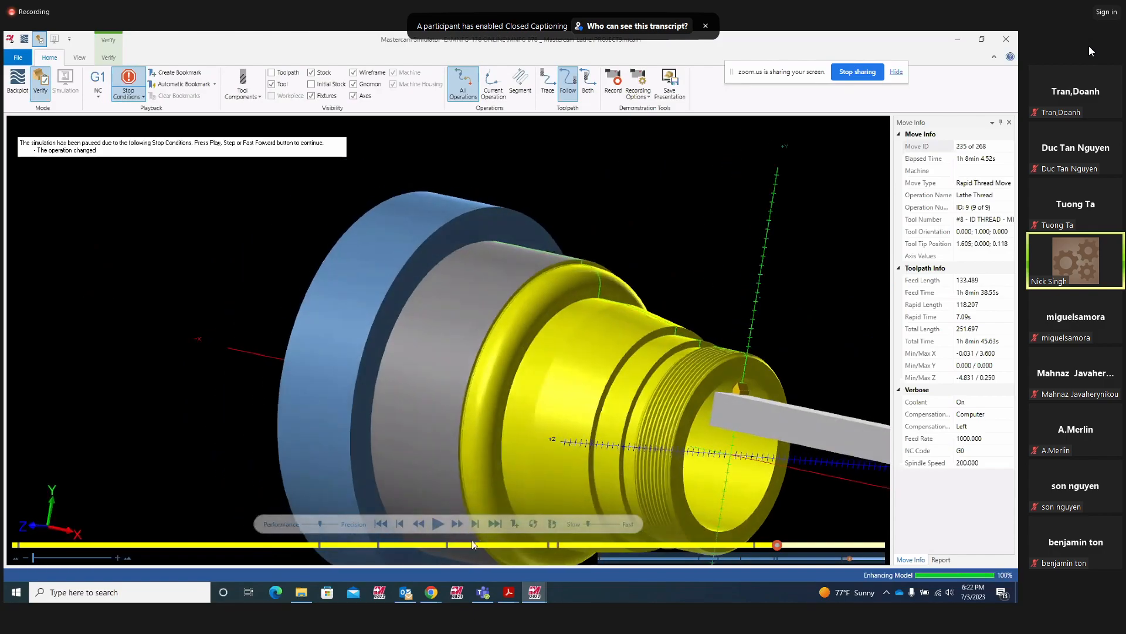
click(440, 524)
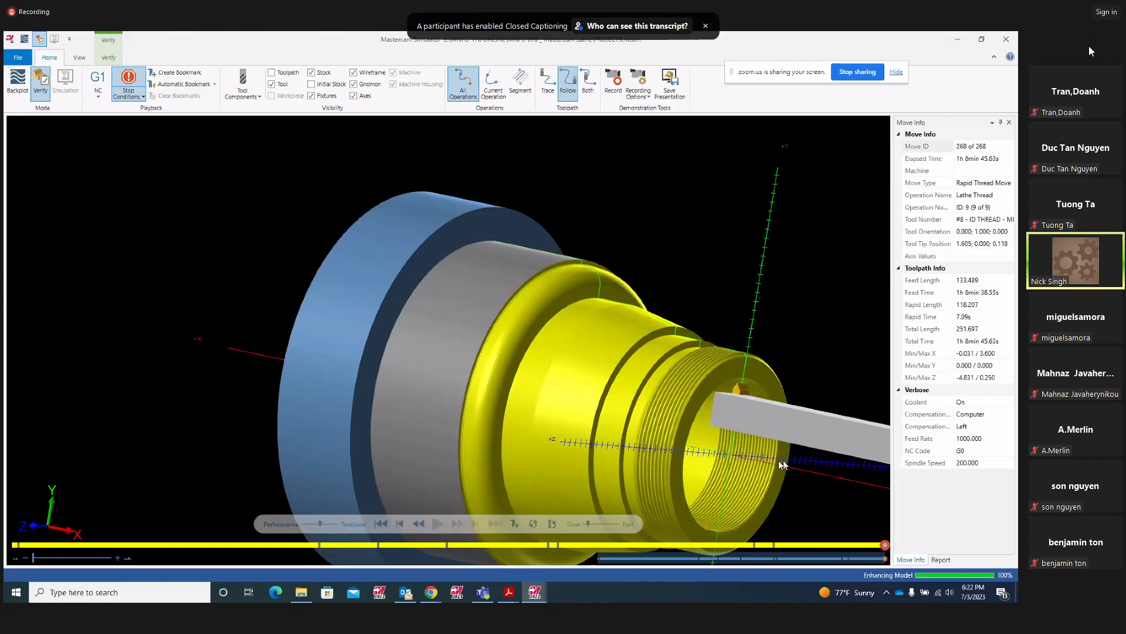
Examine the simulated hub's outside profile and its external and internal threads from several angles
drag(749, 421, 640, 403)
mouse_move(640, 403)
middle_down()
mouse_move(653, 424)
mouse_move(635, 421)
mouse_move(713, 427)
mouse_move(698, 396)
mouse_move(667, 385)
mouse_move(639, 393)
middle_up()
scroll(635, 421, up, 3)
scroll(713, 426, down, 2)
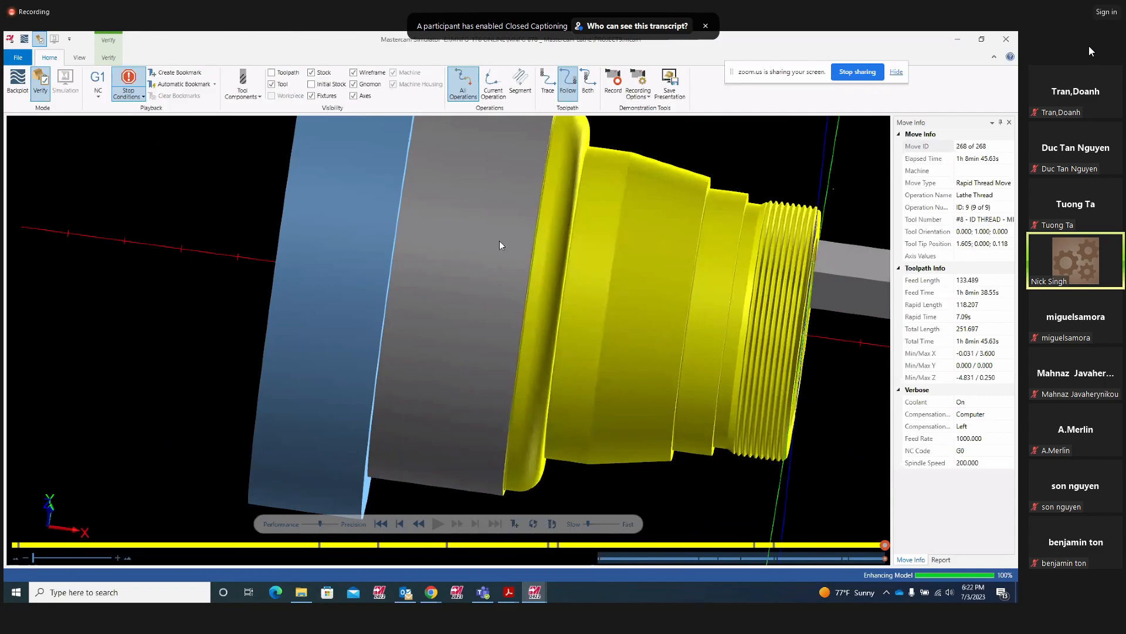
click(77, 59)
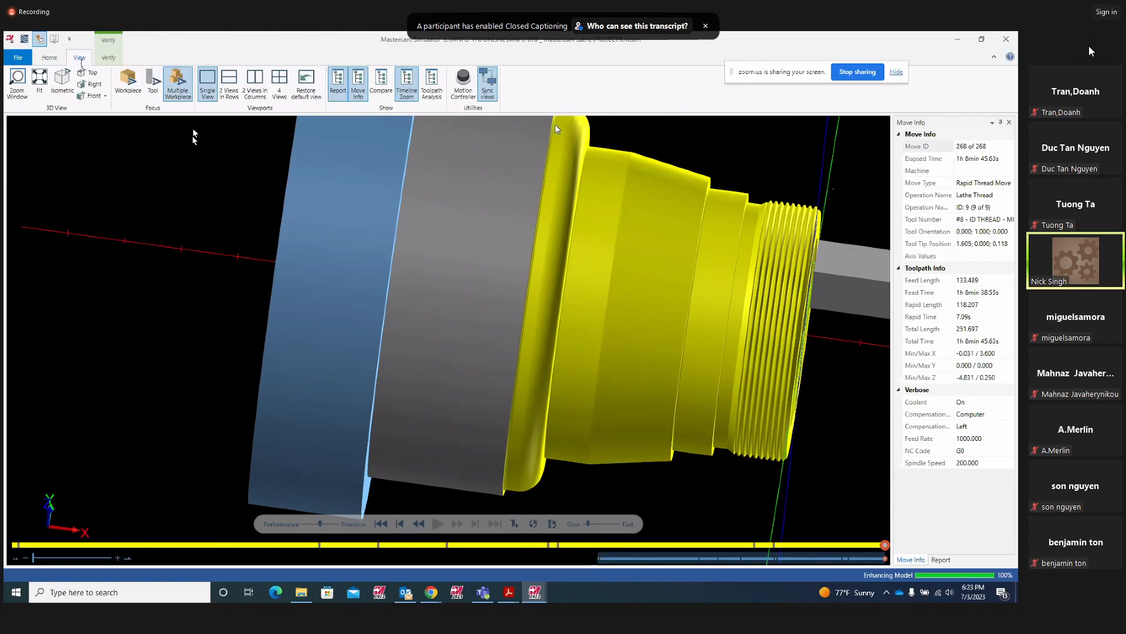
click(50, 58)
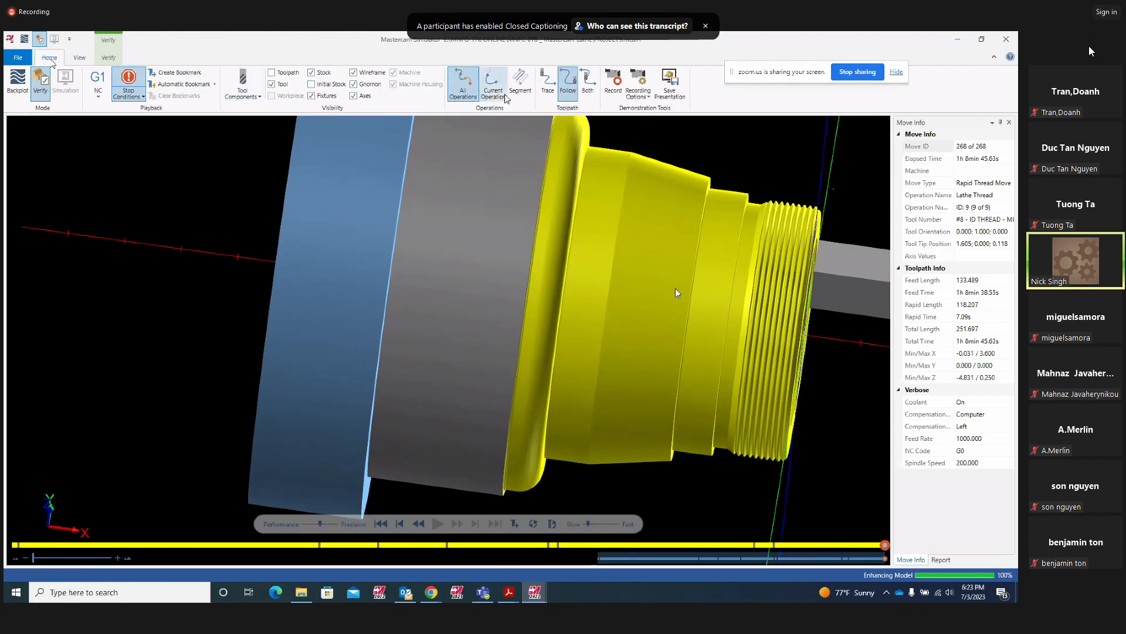
middle_drag(544, 333, 481, 300)
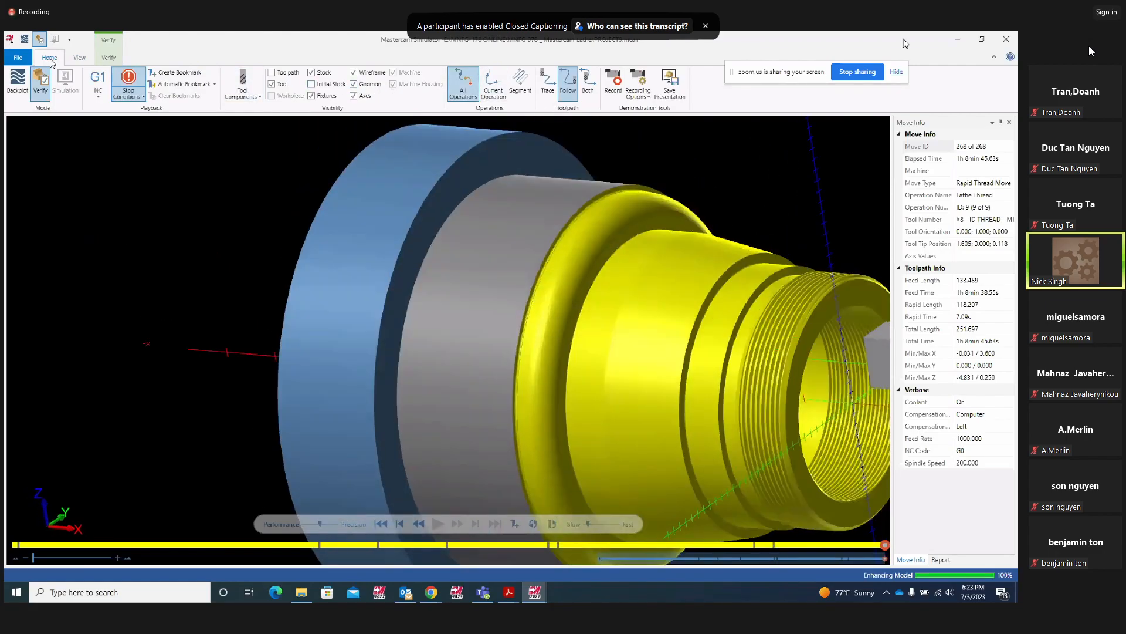
Close the simulator and return the lathe part to the Top (WCS) view
click(1006, 39)
right_click(399, 250)
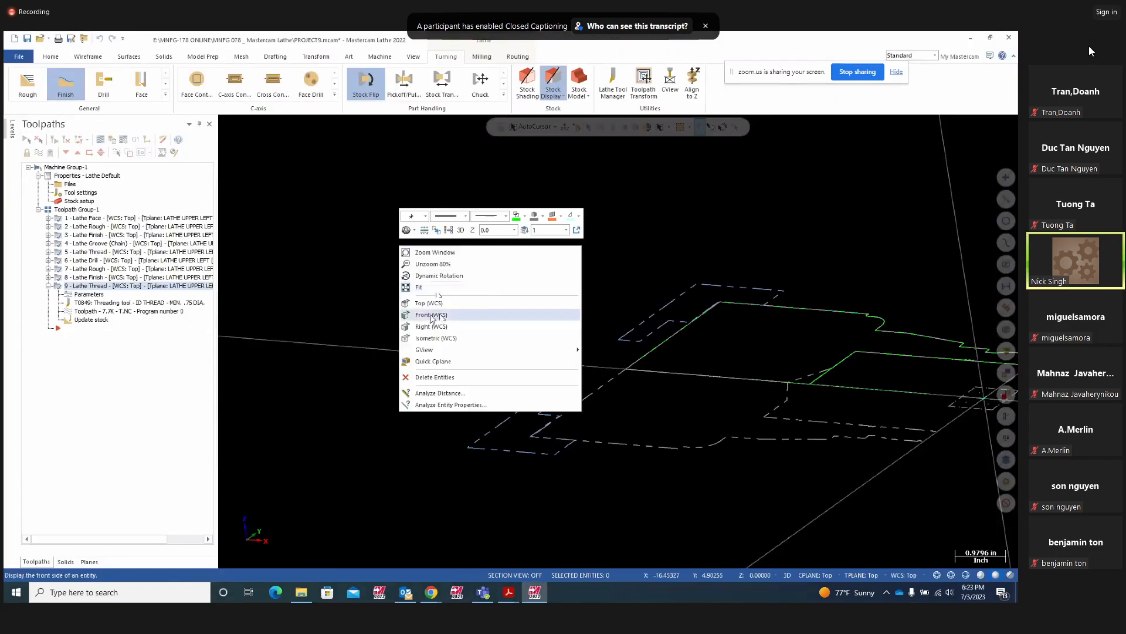
click(423, 303)
scroll(914, 288, up, 4)
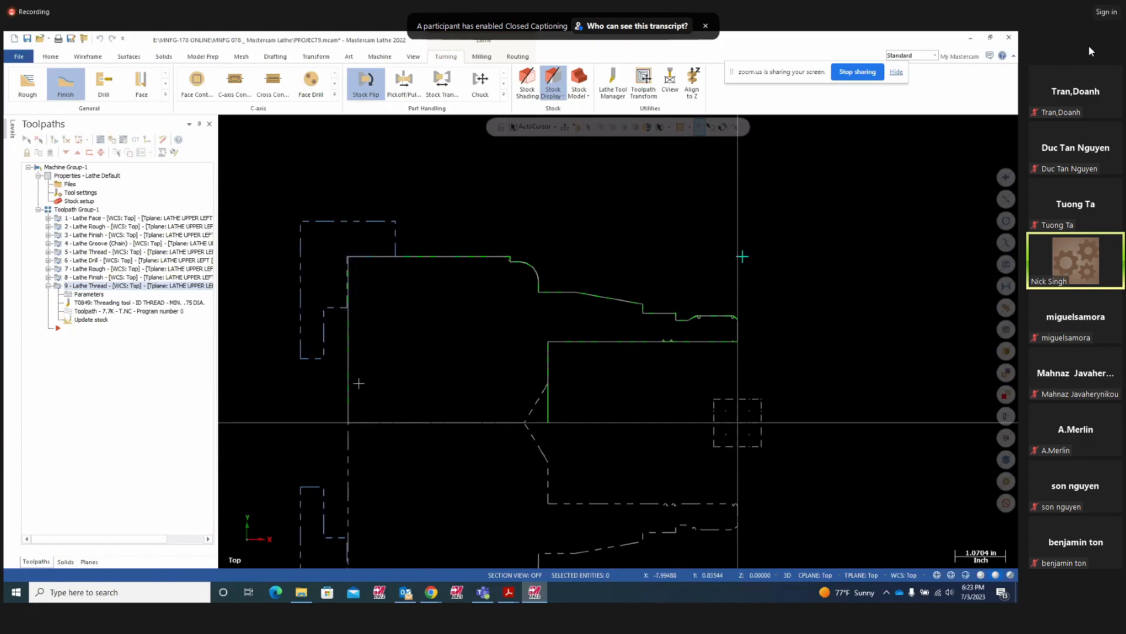
click(348, 356)
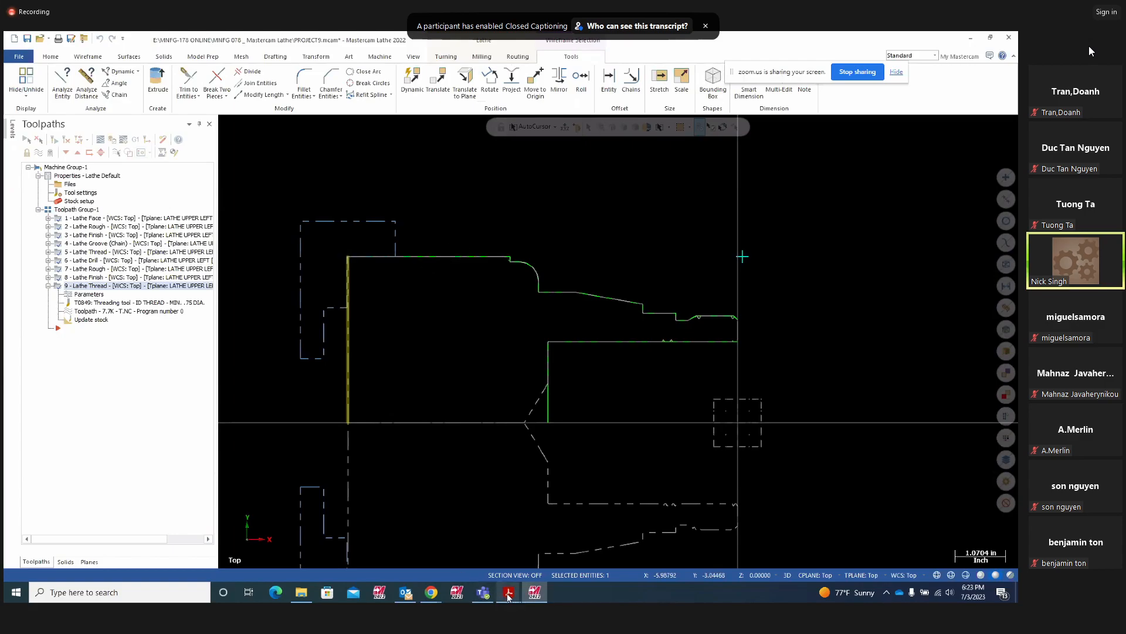
mouse_move(508, 595)
click(557, 558)
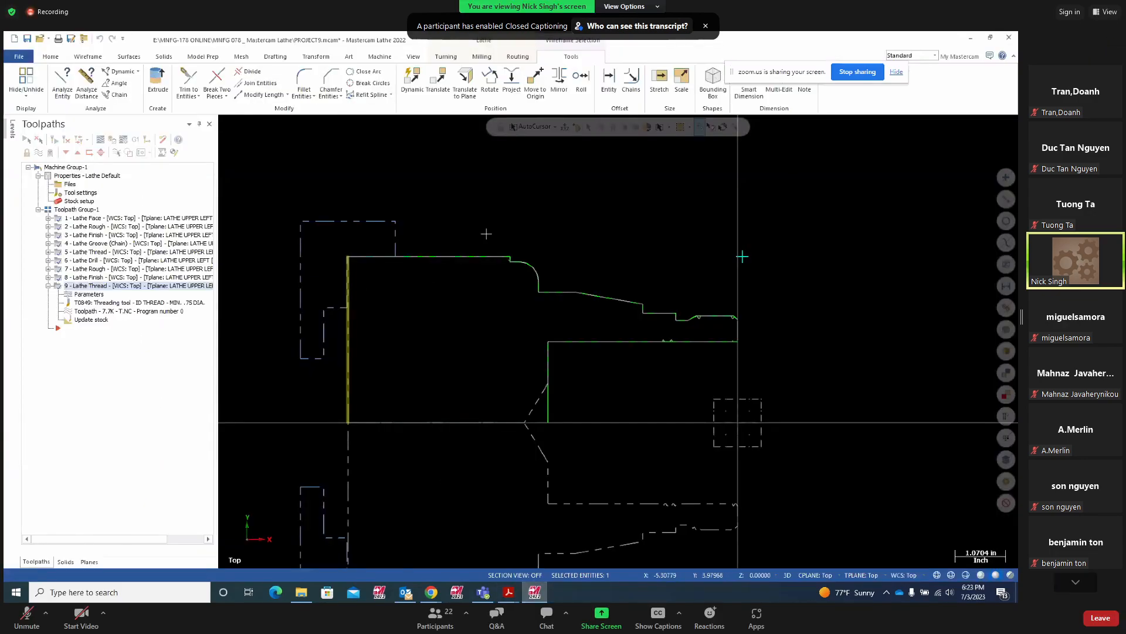
Switch to the Zoom meeting window, look through the participant thumbnails, and check the meeting chat
click(1075, 583)
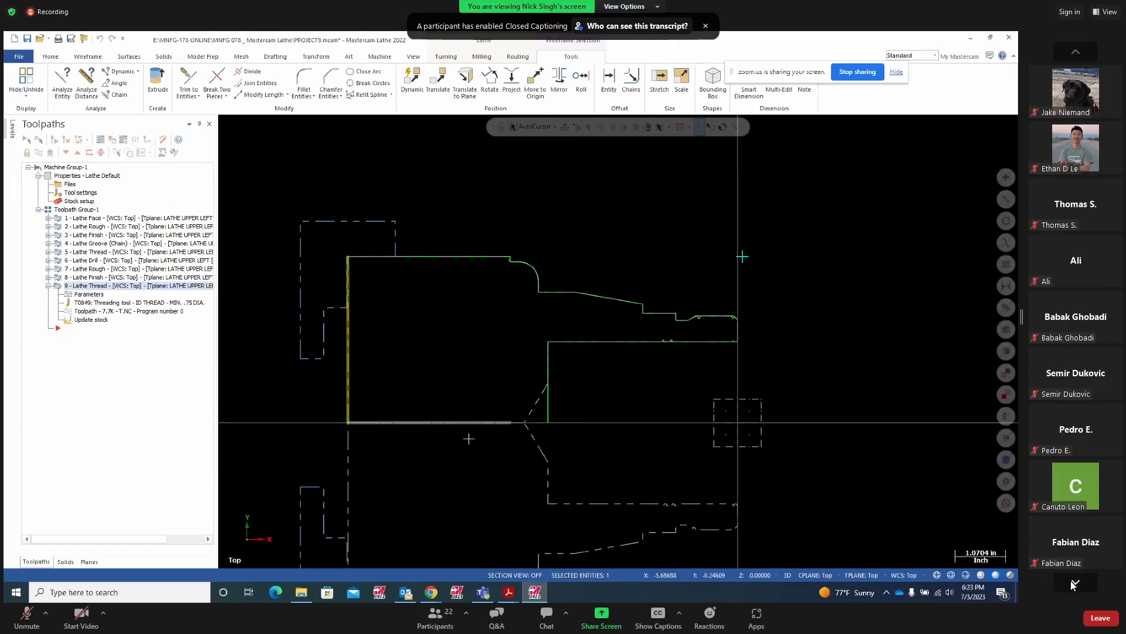
click(1071, 581)
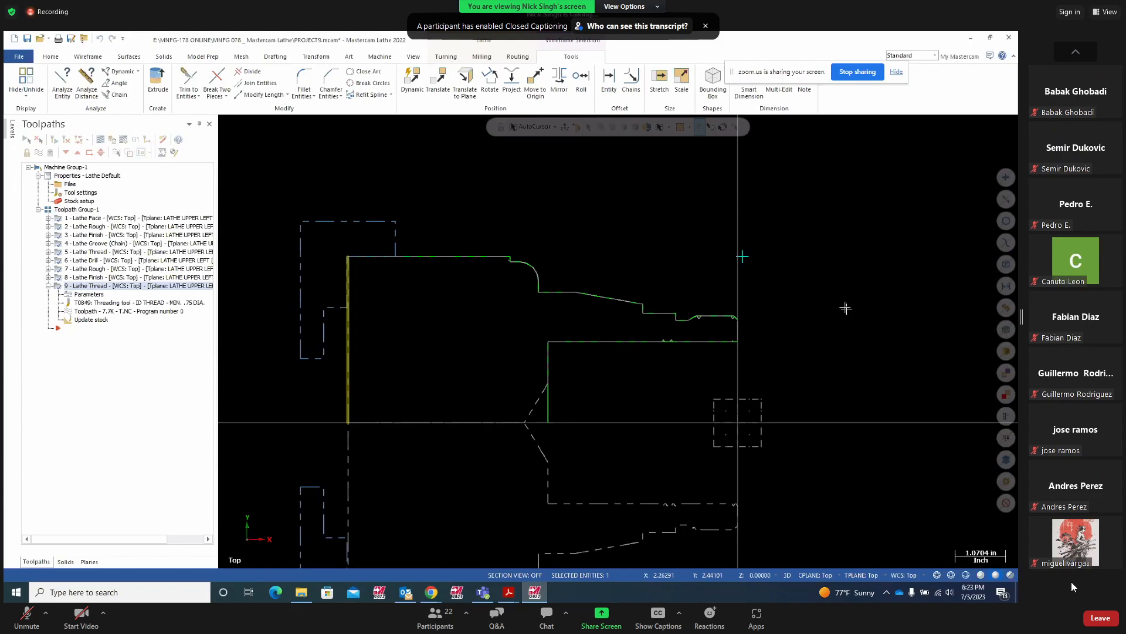
click(1082, 51)
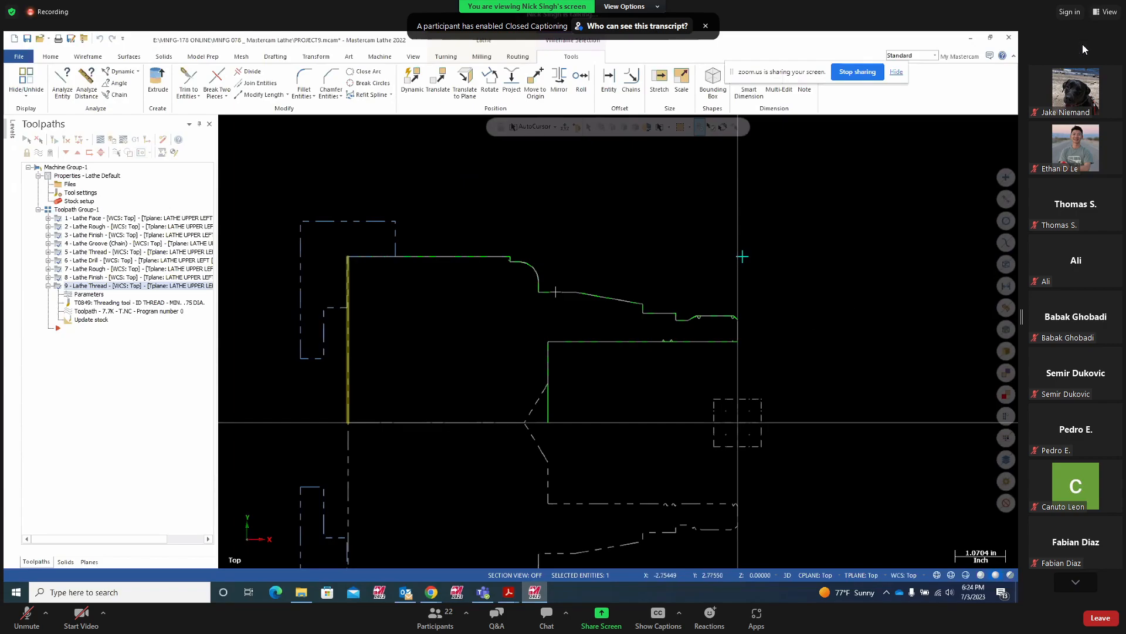
click(1083, 50)
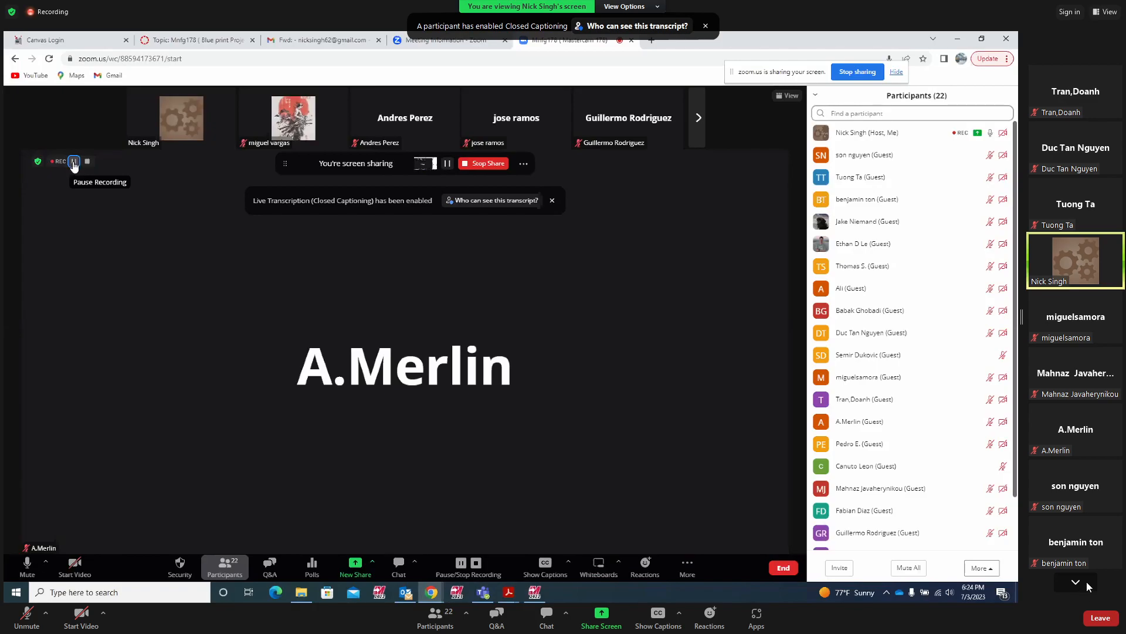
click(1086, 586)
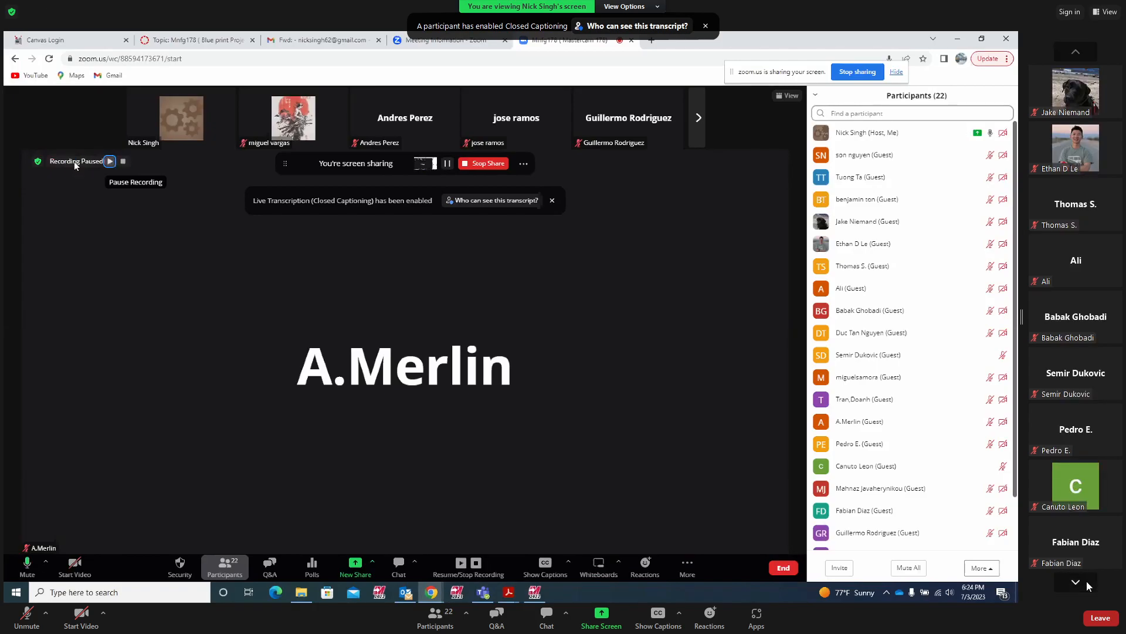
click(1087, 584)
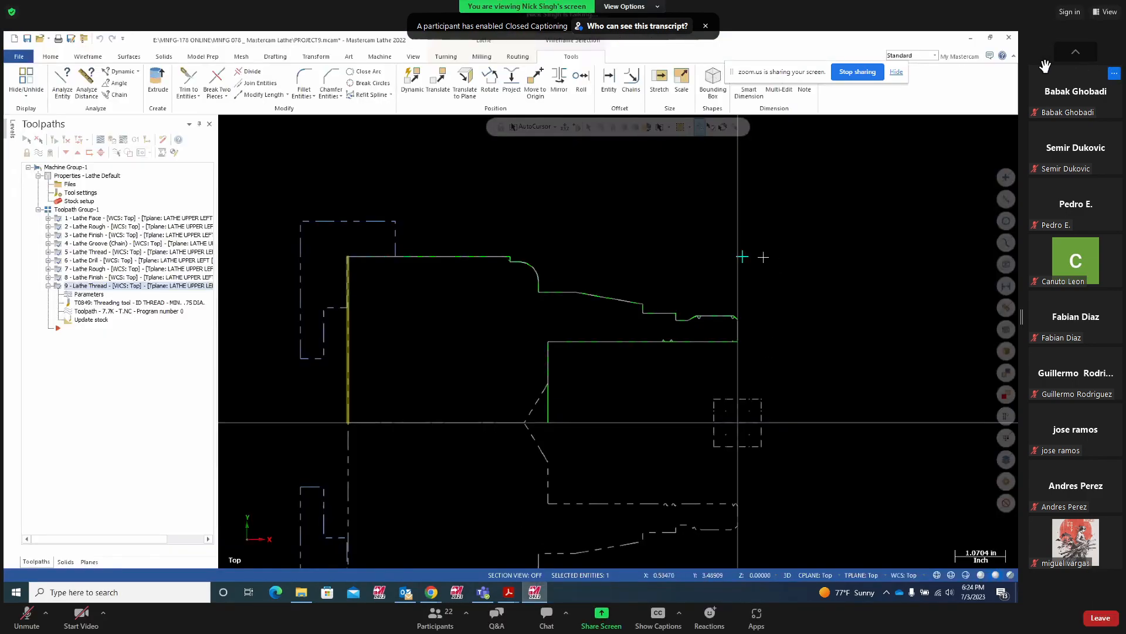
click(552, 629)
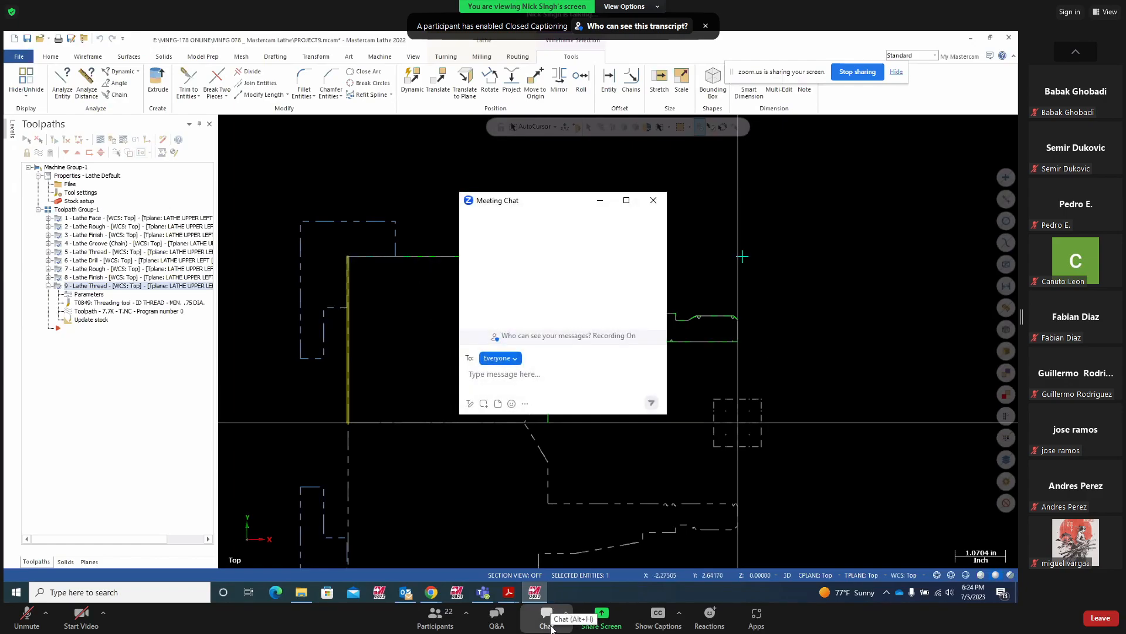
drag(575, 205, 1012, 206)
click(1091, 202)
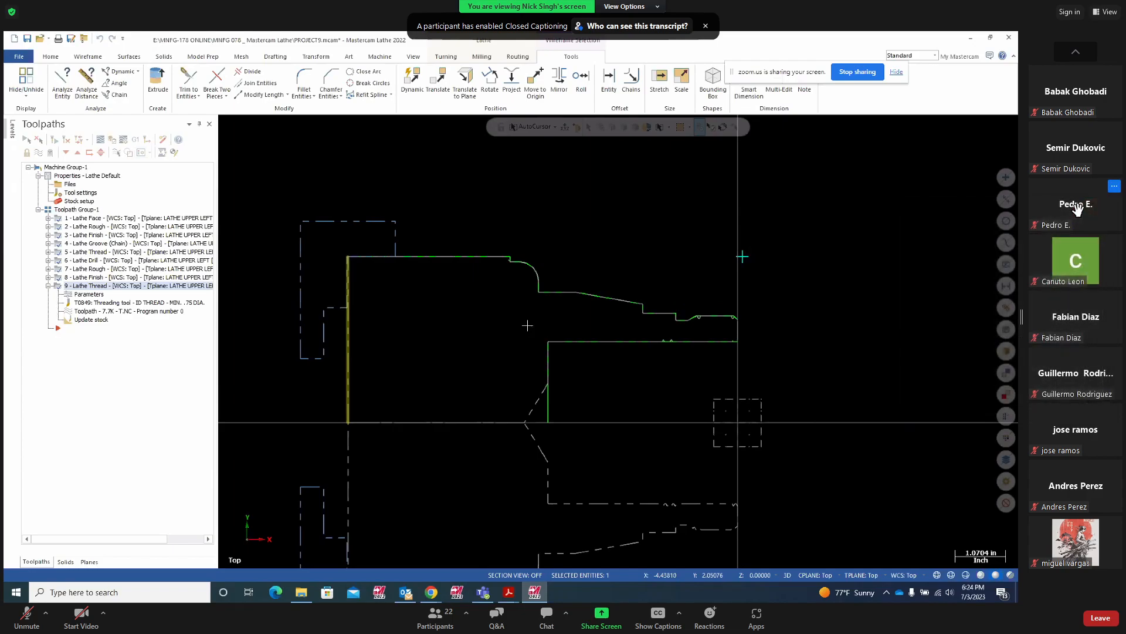
click(1082, 57)
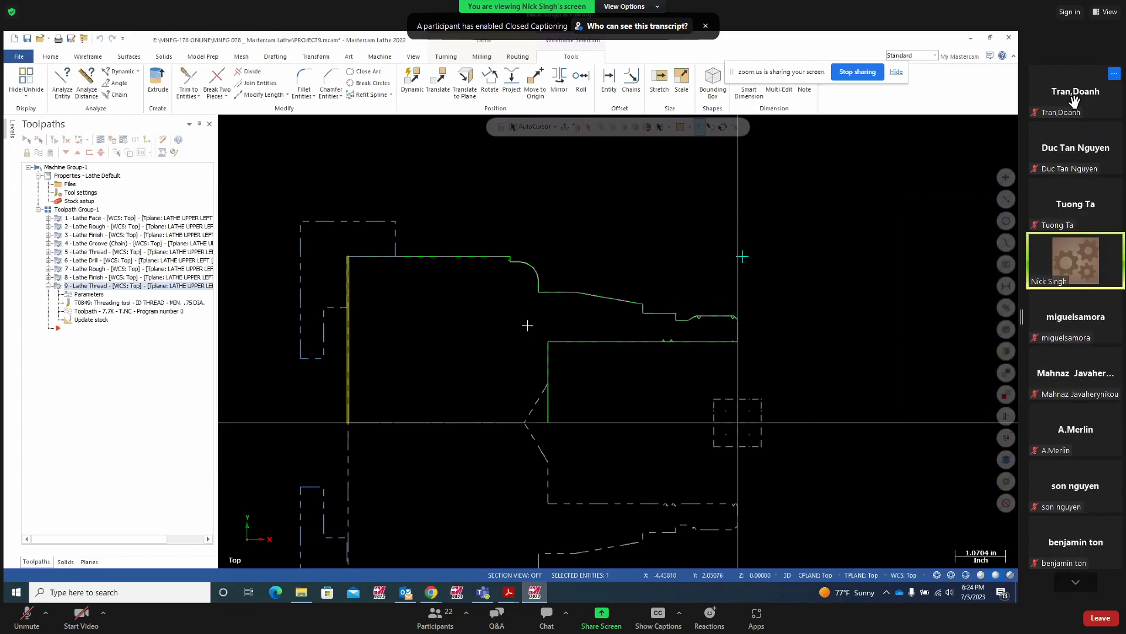
click(1076, 582)
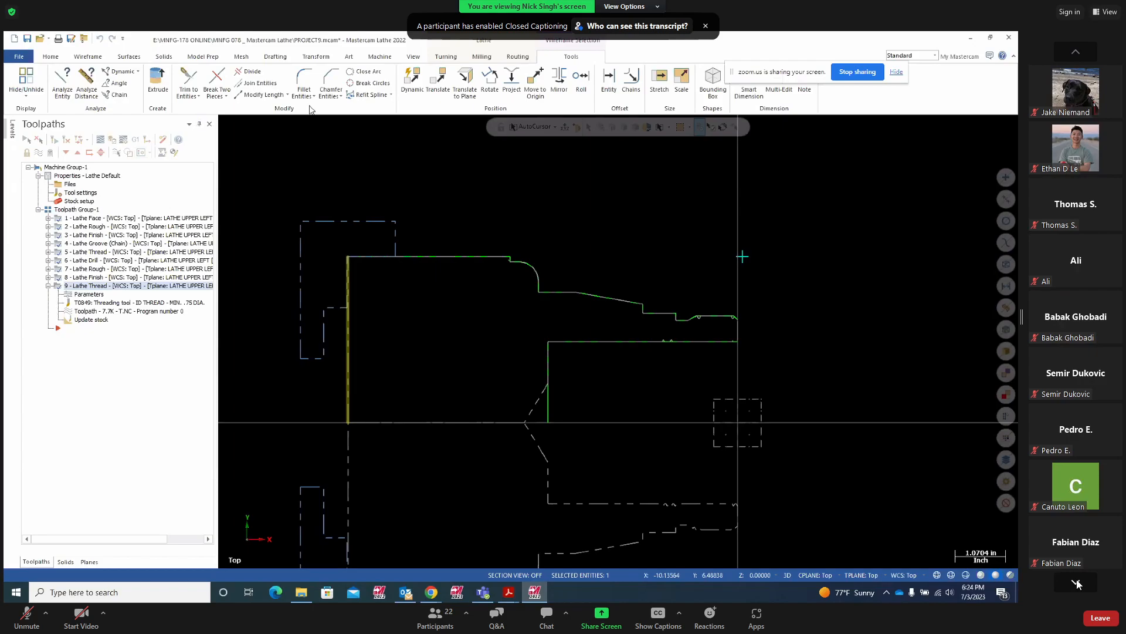
click(1077, 582)
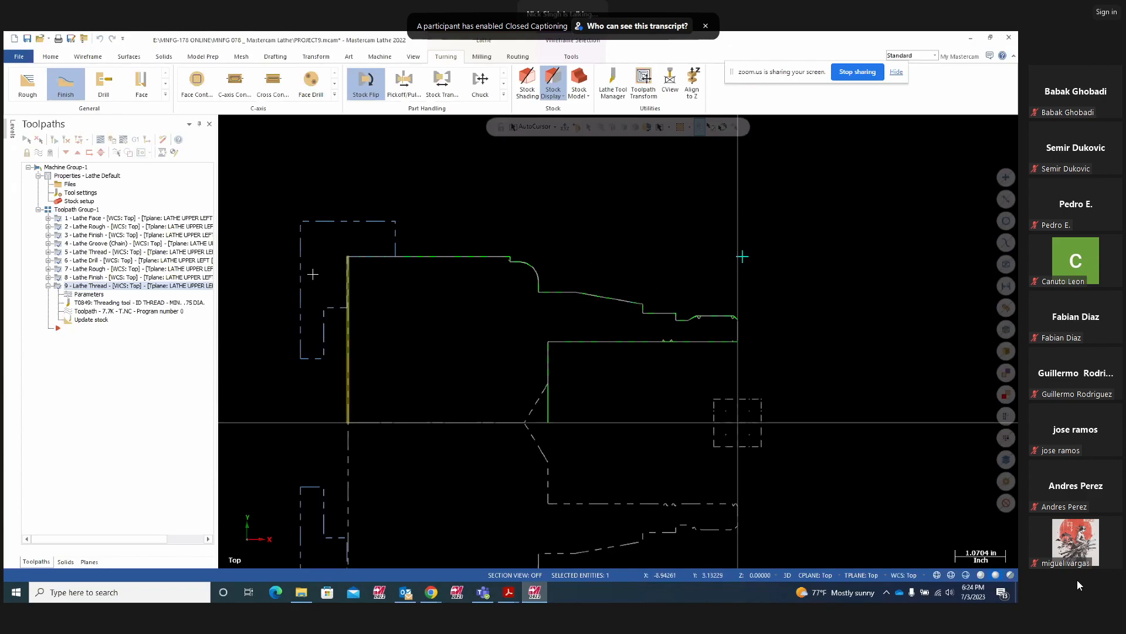
Browse for another Mastercam file in the MNFG 078 _ Mastercam Lathe folder on the computer
click(19, 56)
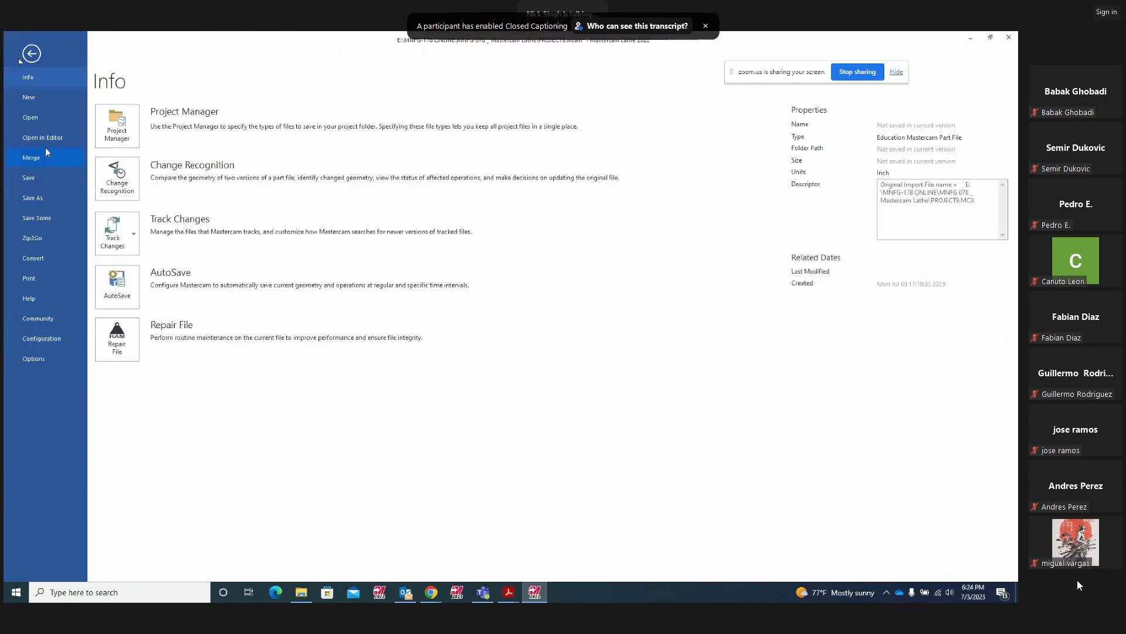
click(30, 117)
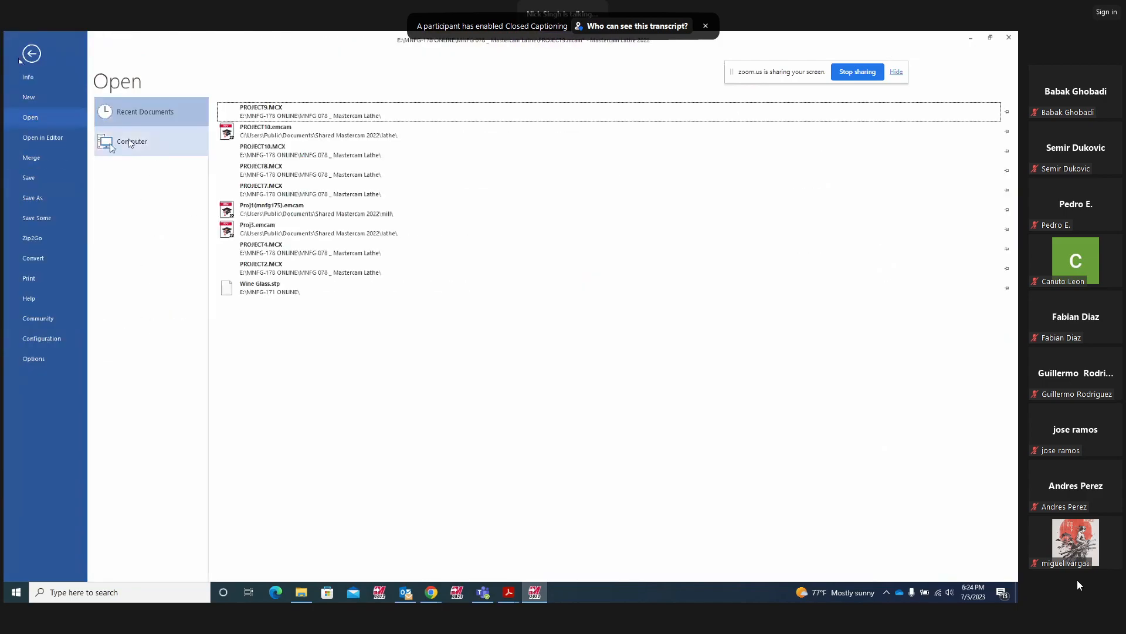
click(130, 142)
click(233, 237)
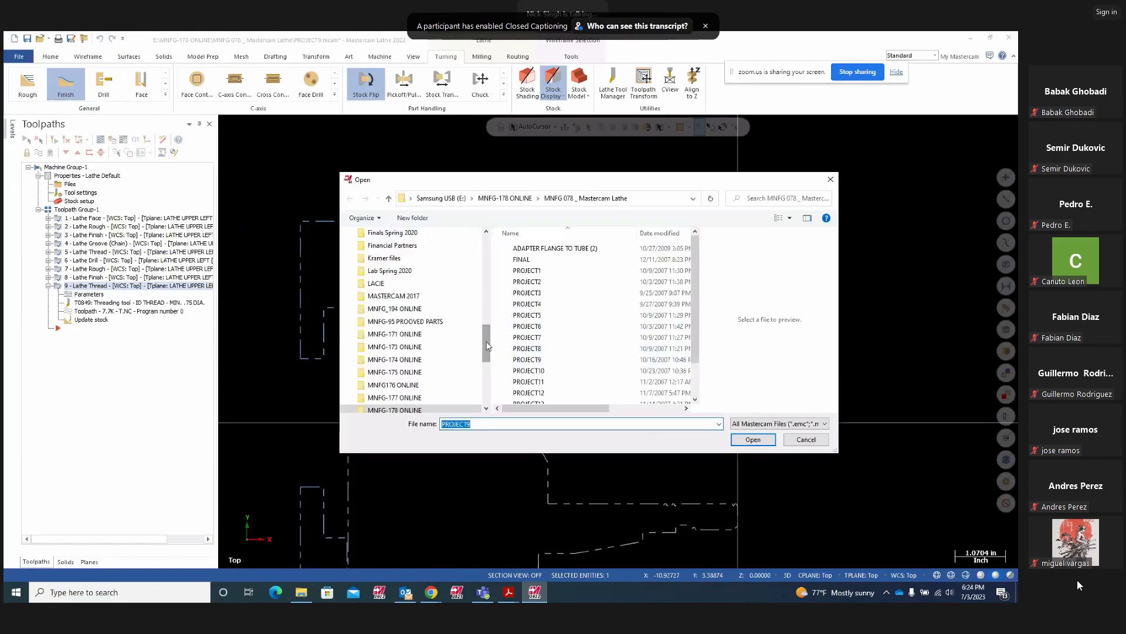
drag(486, 347, 486, 358)
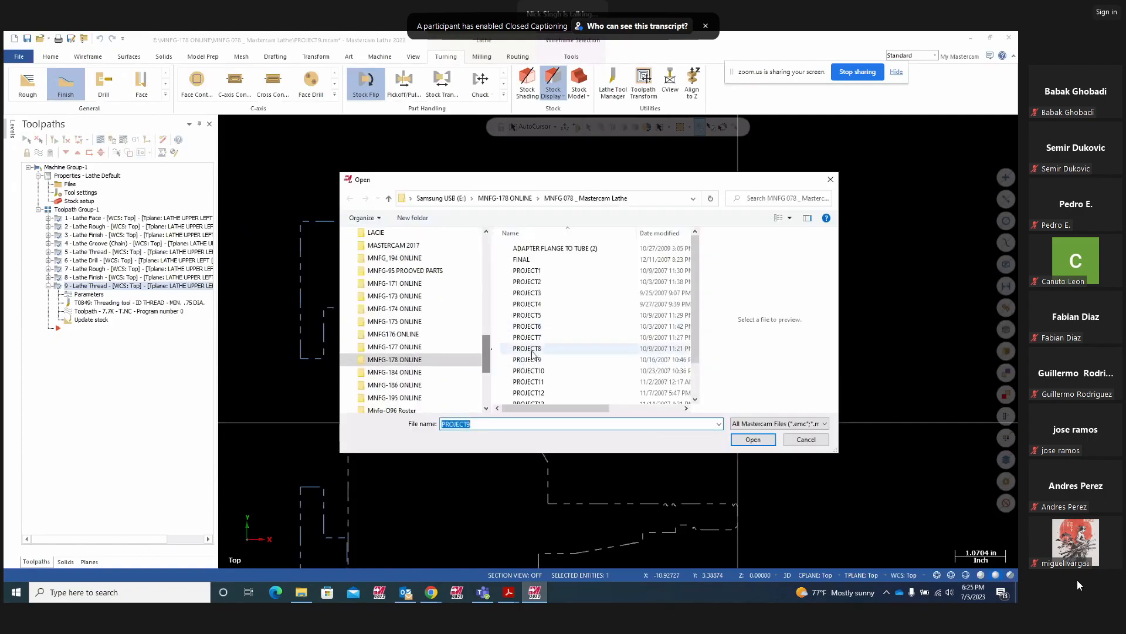
Preview the neighbouring project files and open PROJECT11 without saving the changes to PROJECT9
click(533, 382)
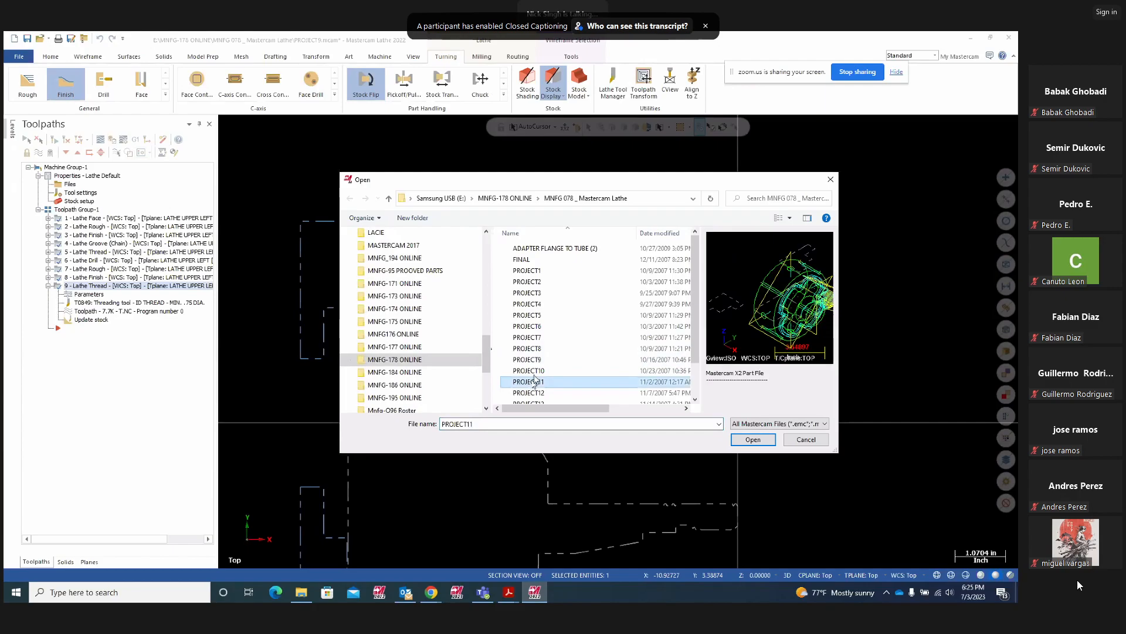
click(535, 360)
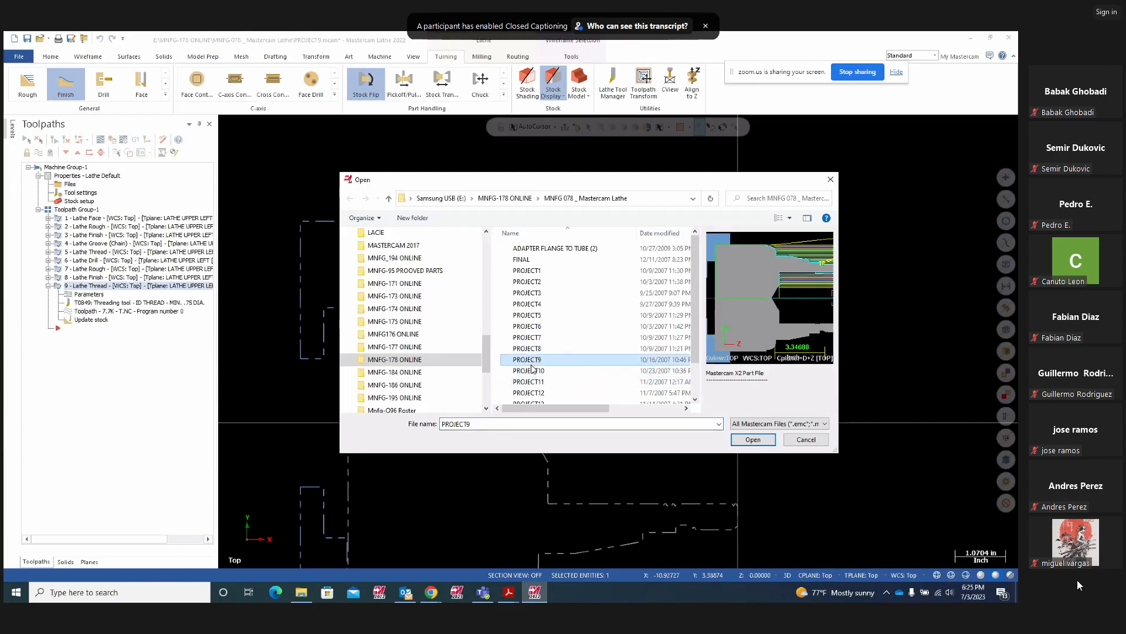
click(533, 370)
click(531, 382)
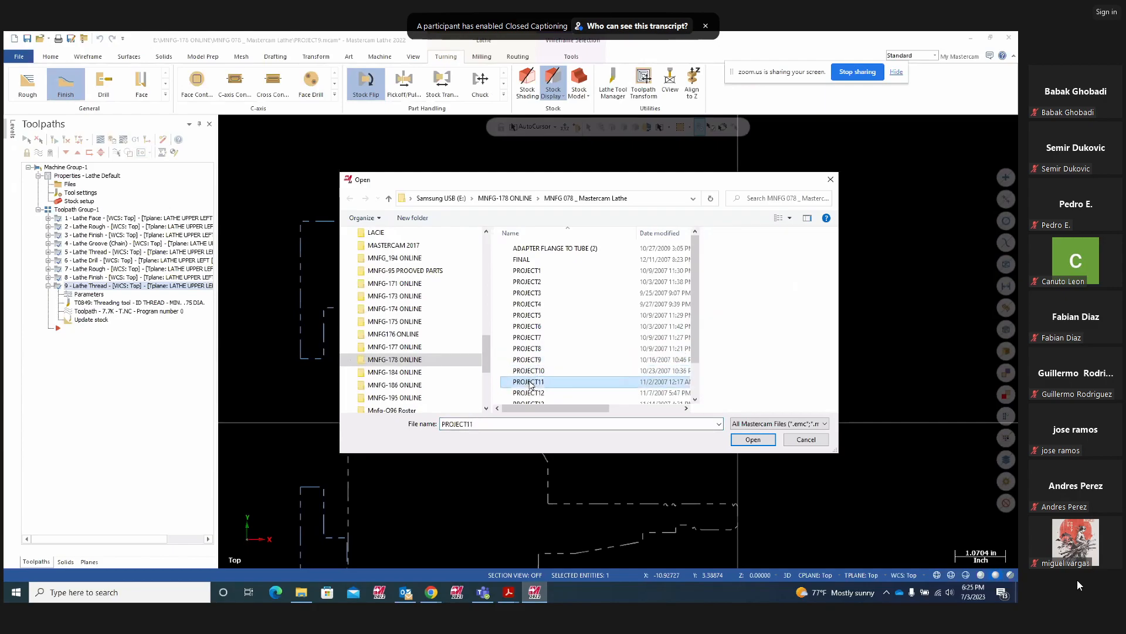
click(529, 392)
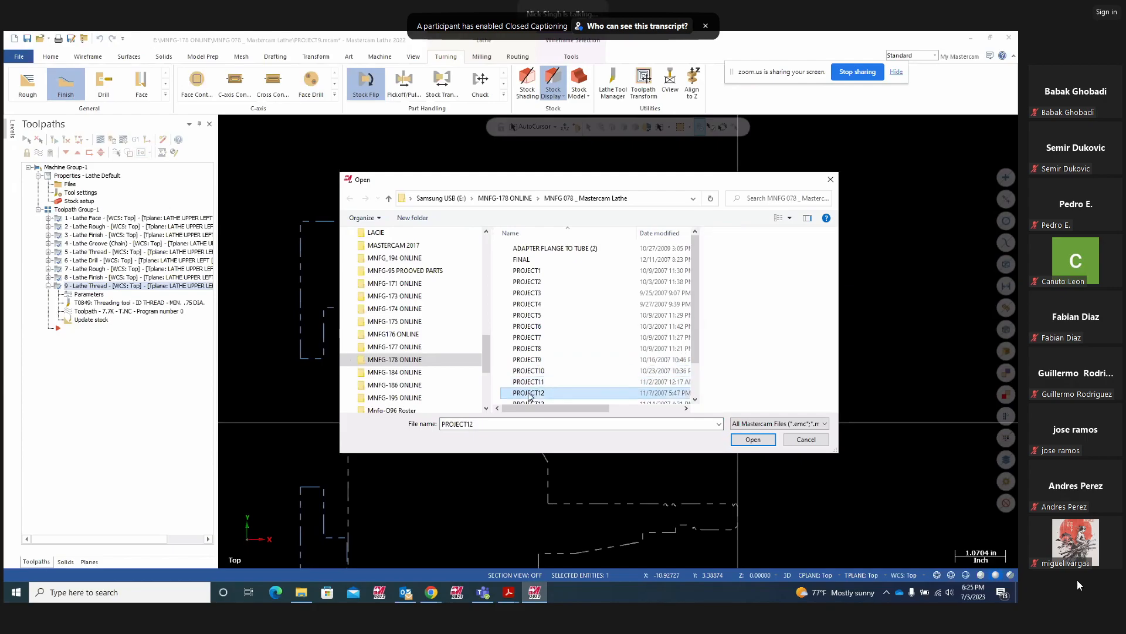
click(529, 403)
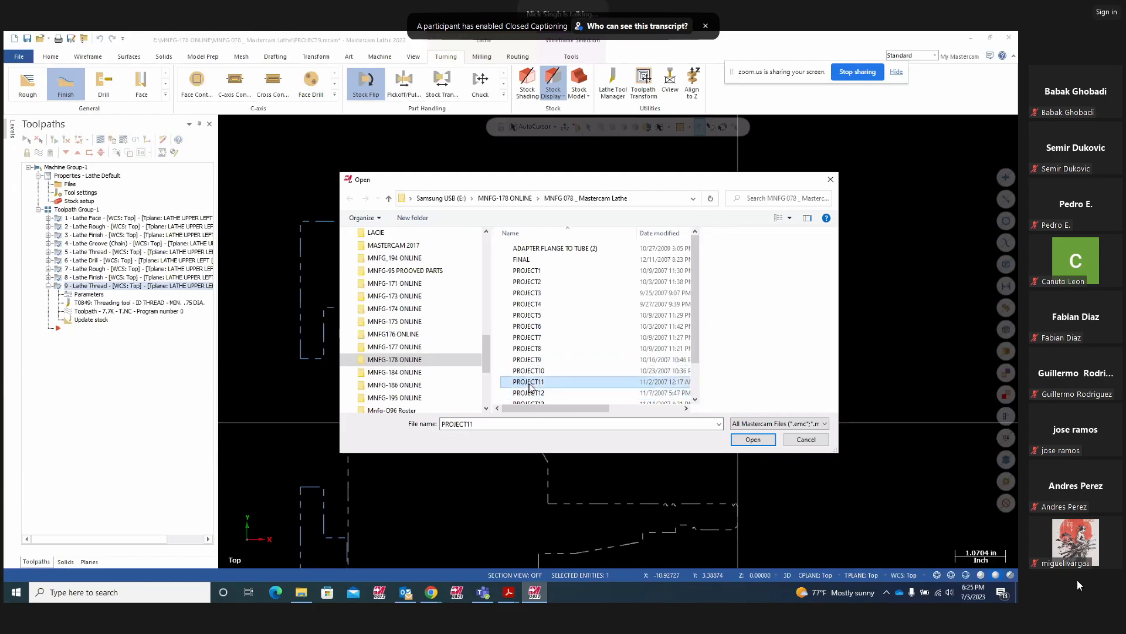
click(753, 439)
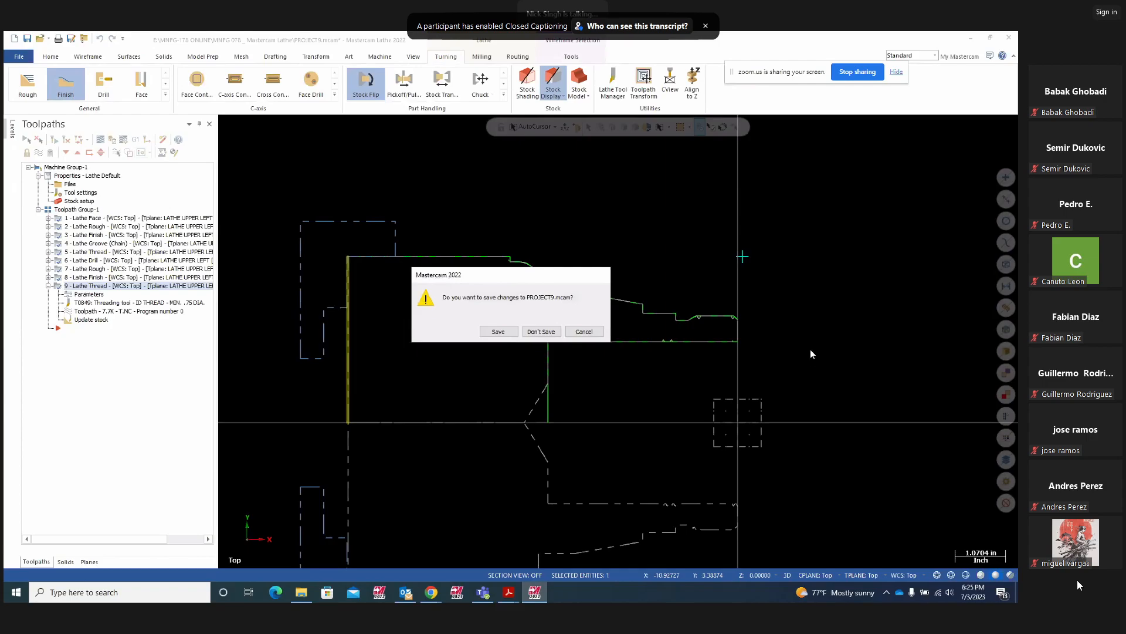
click(541, 331)
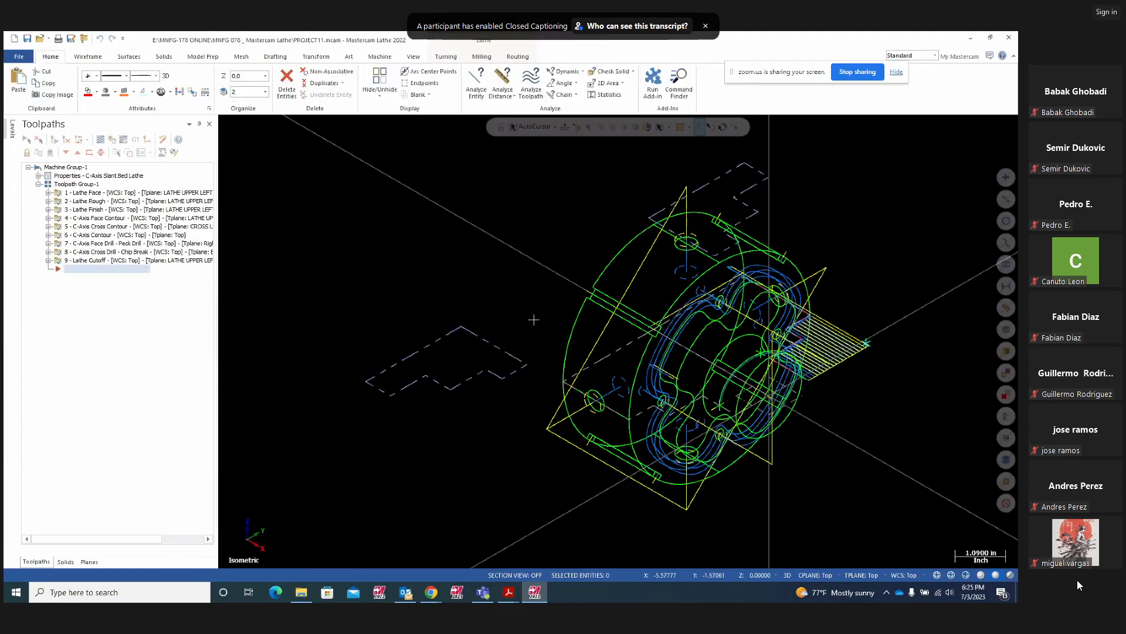
Verify all PROJECT11 toolpaths and play the C-Axis Face Contour operation from an angled view, adjusting the playback speed
middle_drag(523, 292, 503, 272)
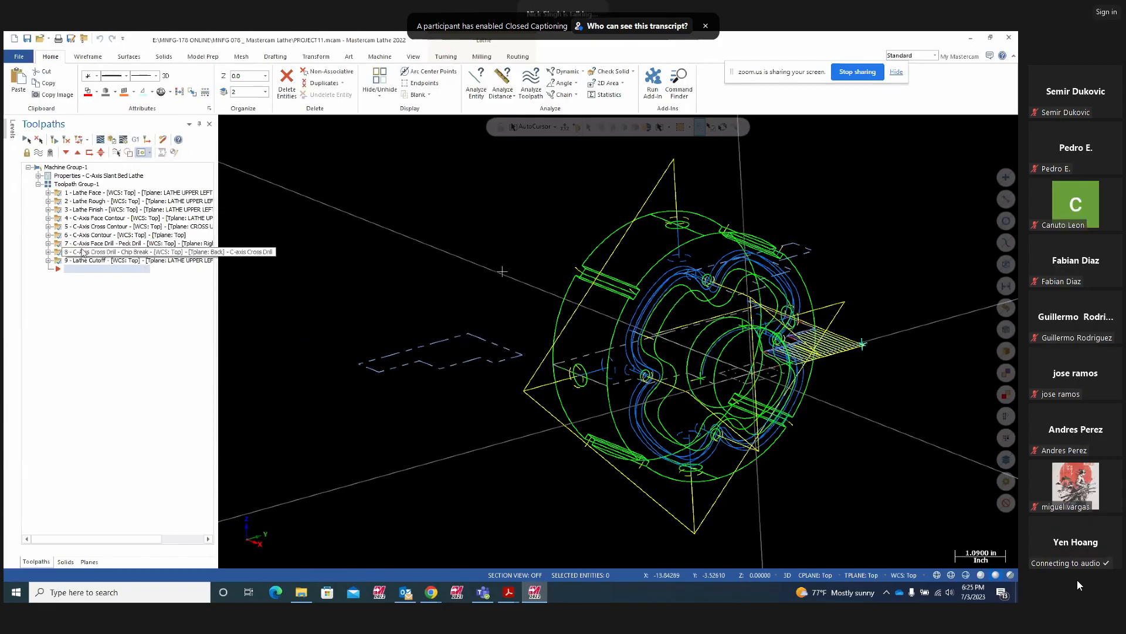
click(112, 141)
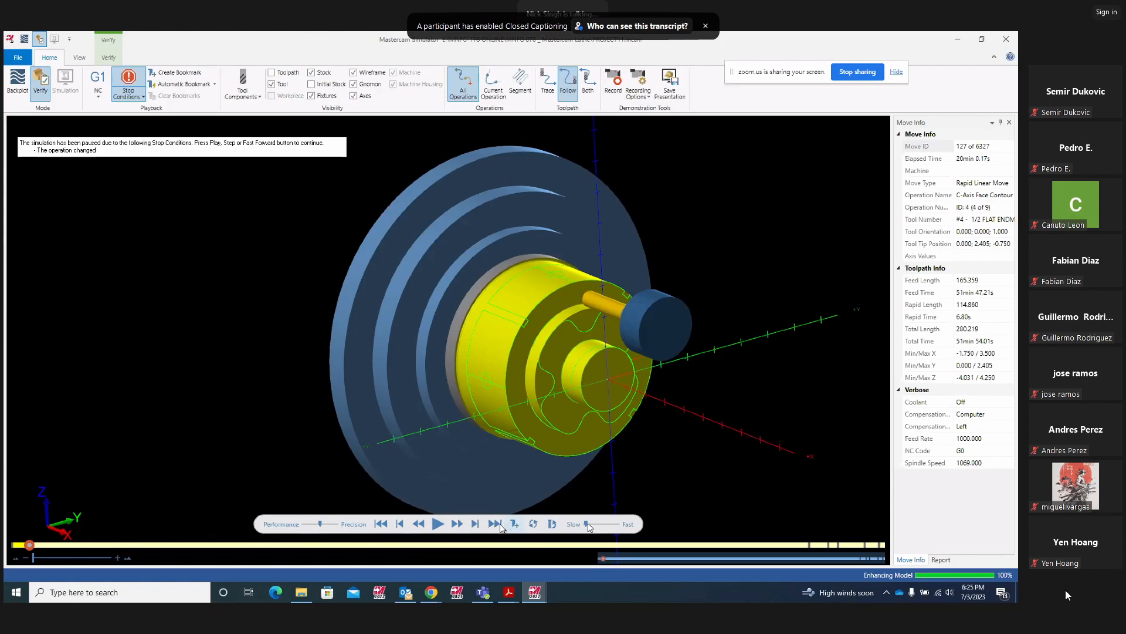
click(437, 524)
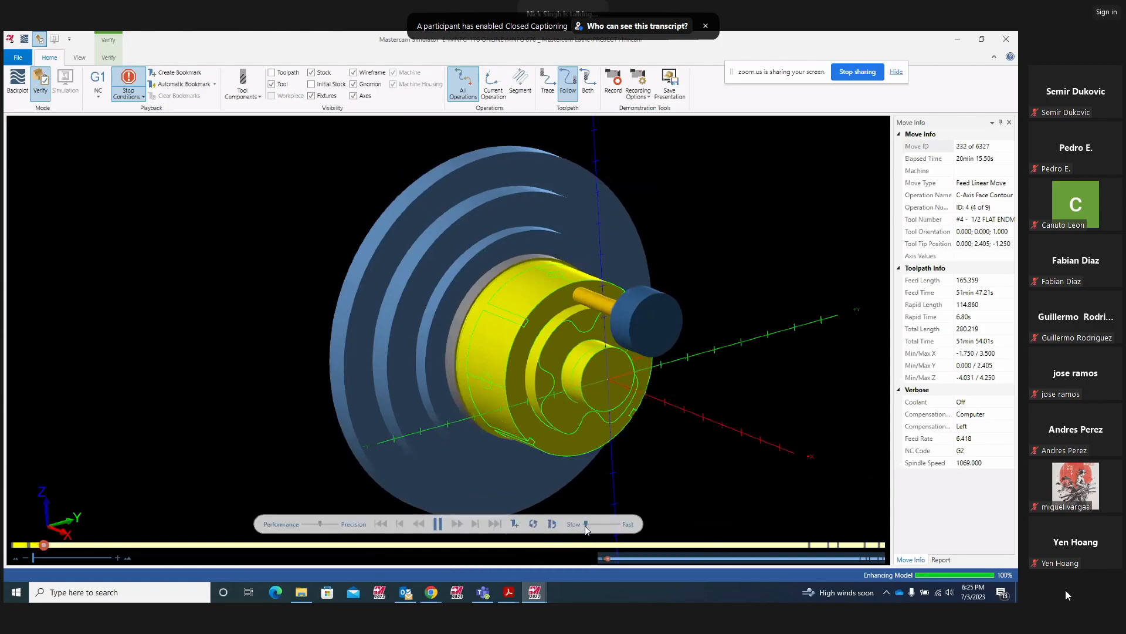
middle_drag(616, 384, 636, 396)
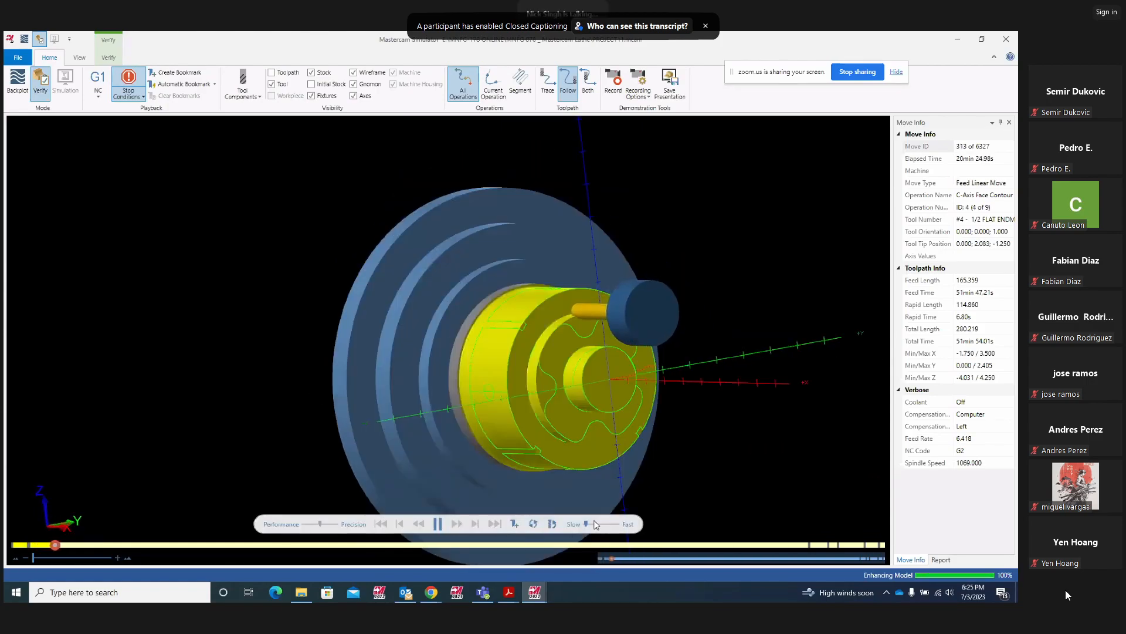
drag(589, 523, 591, 523)
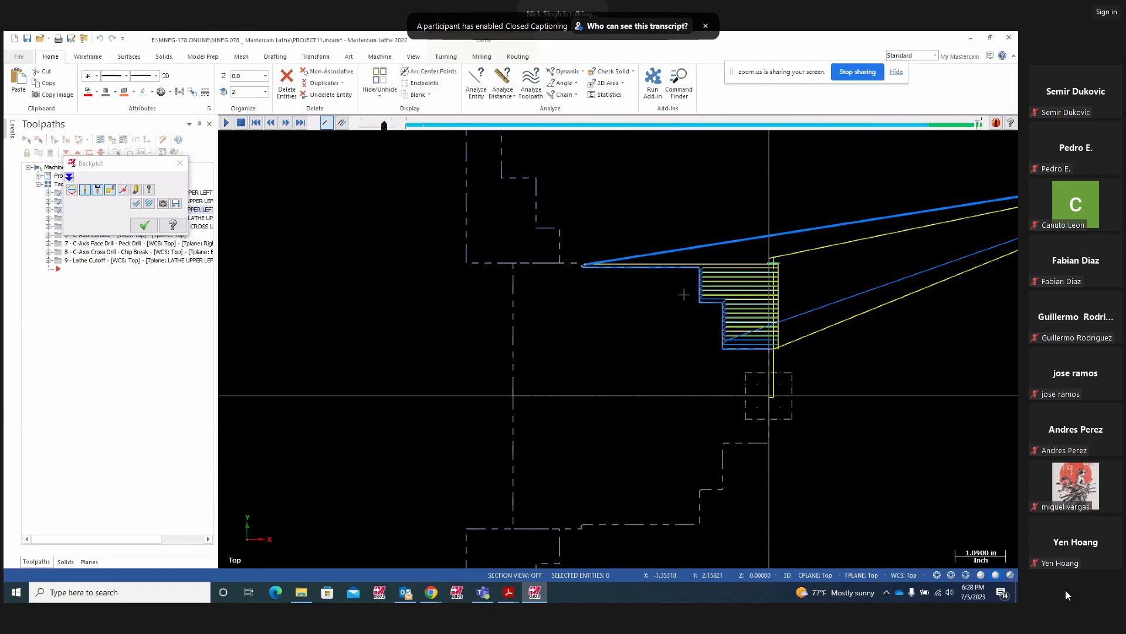
Close the backplot, simulate the C-Axis Face Contour operation on its own, and close the simulator
click(137, 227)
click(88, 218)
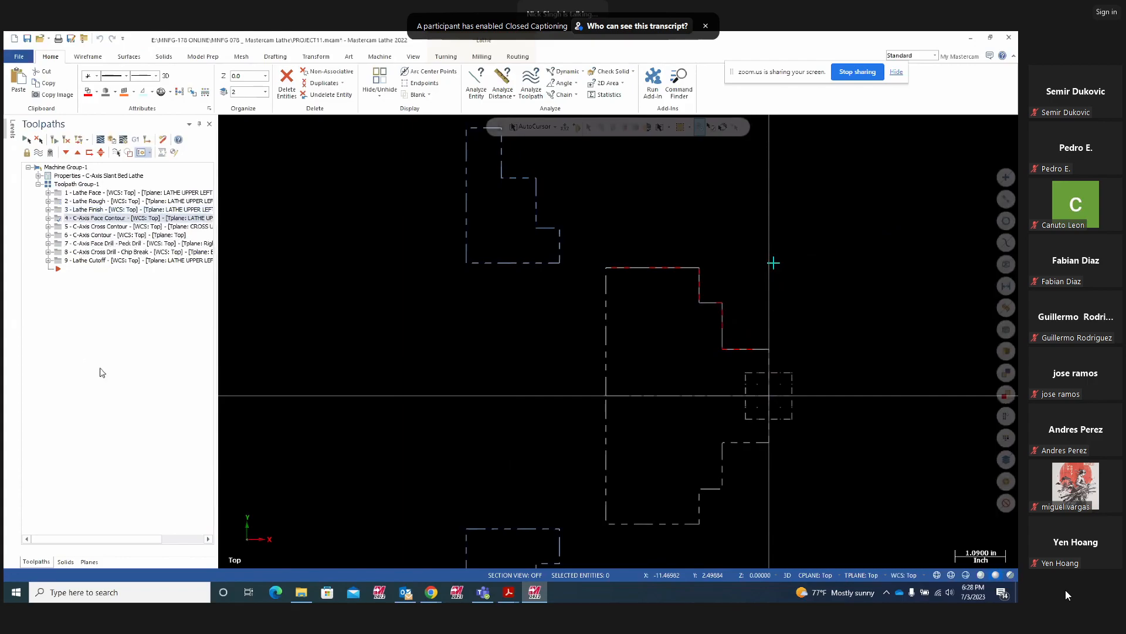
click(111, 140)
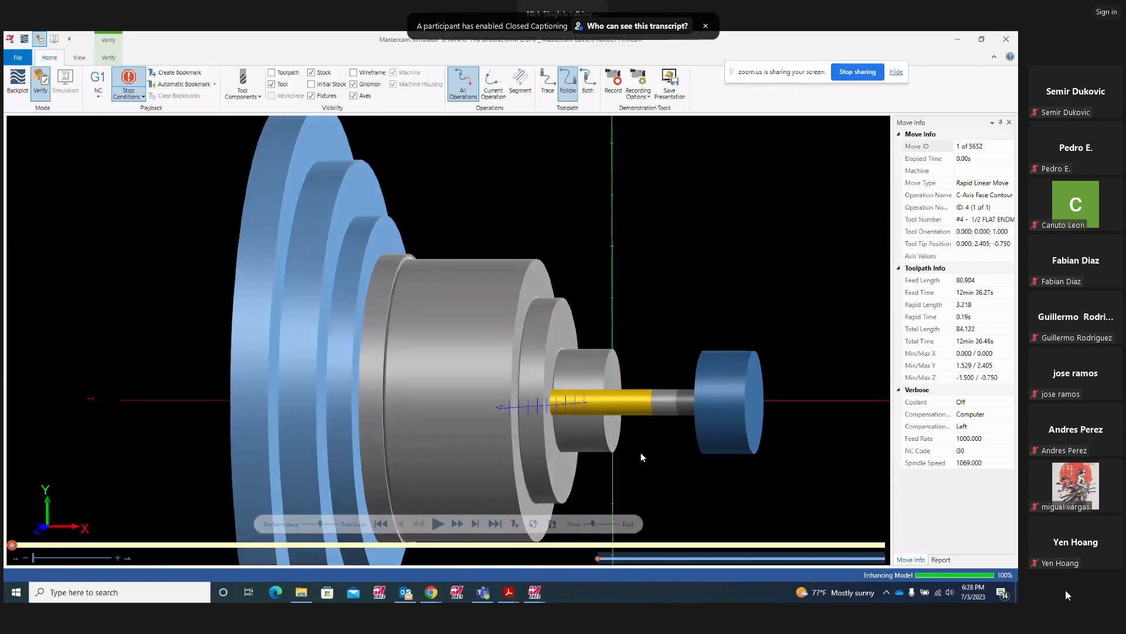
click(437, 524)
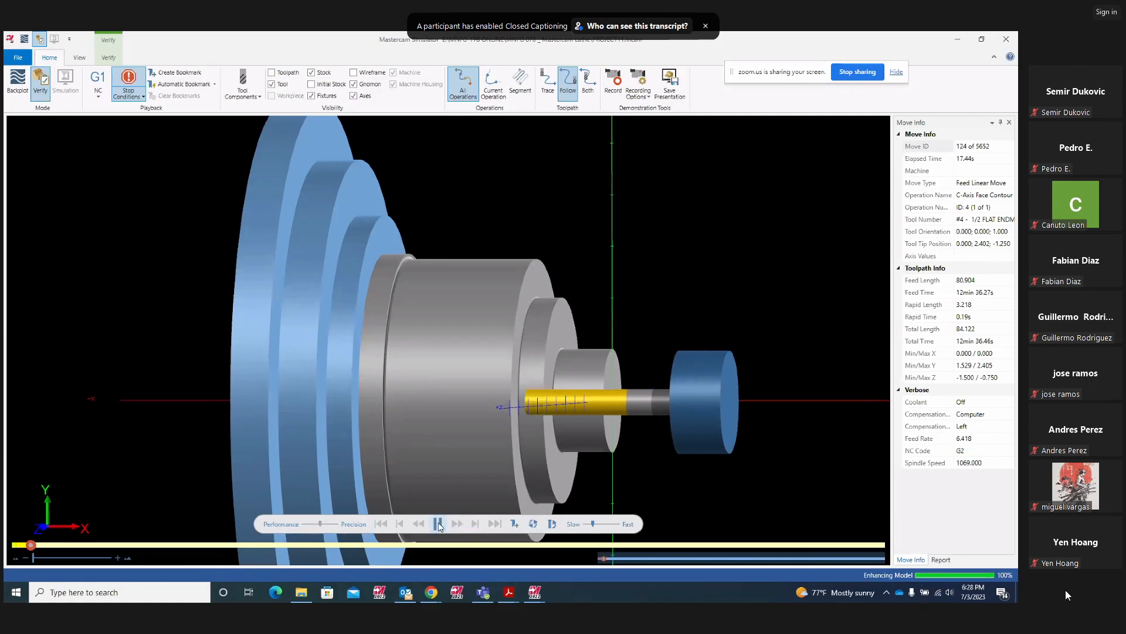
click(1006, 39)
Verify only the Lathe Face, Lathe Rough and Lathe Finish operations, view the turned stock at an angle, and close the simulator
click(61, 194)
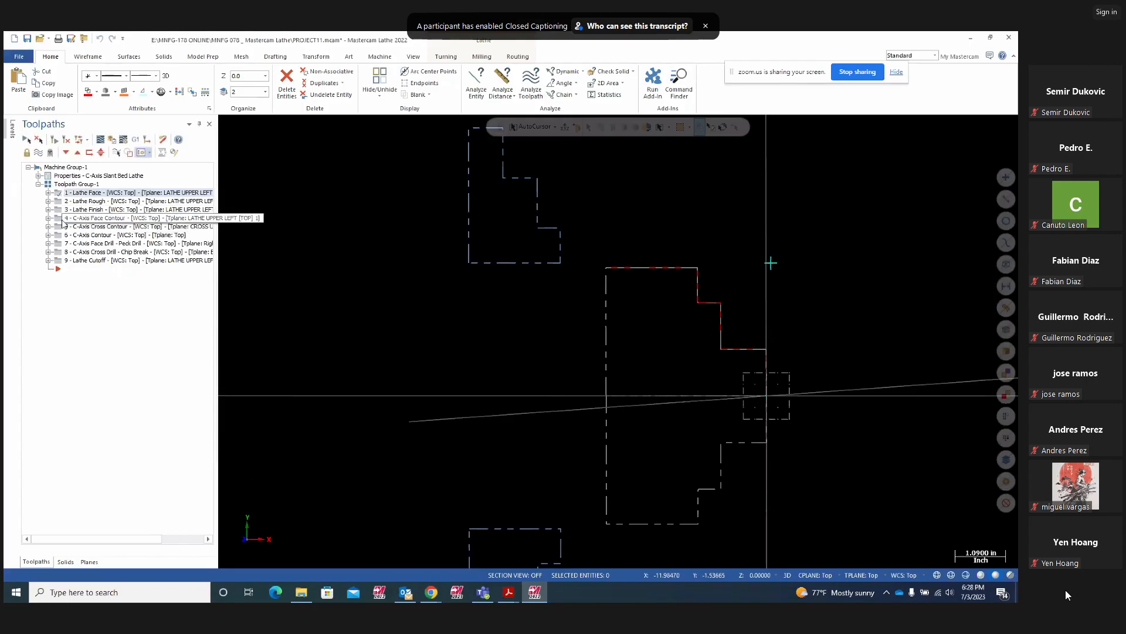
ctrl+click(61, 210)
ctrl+click(61, 201)
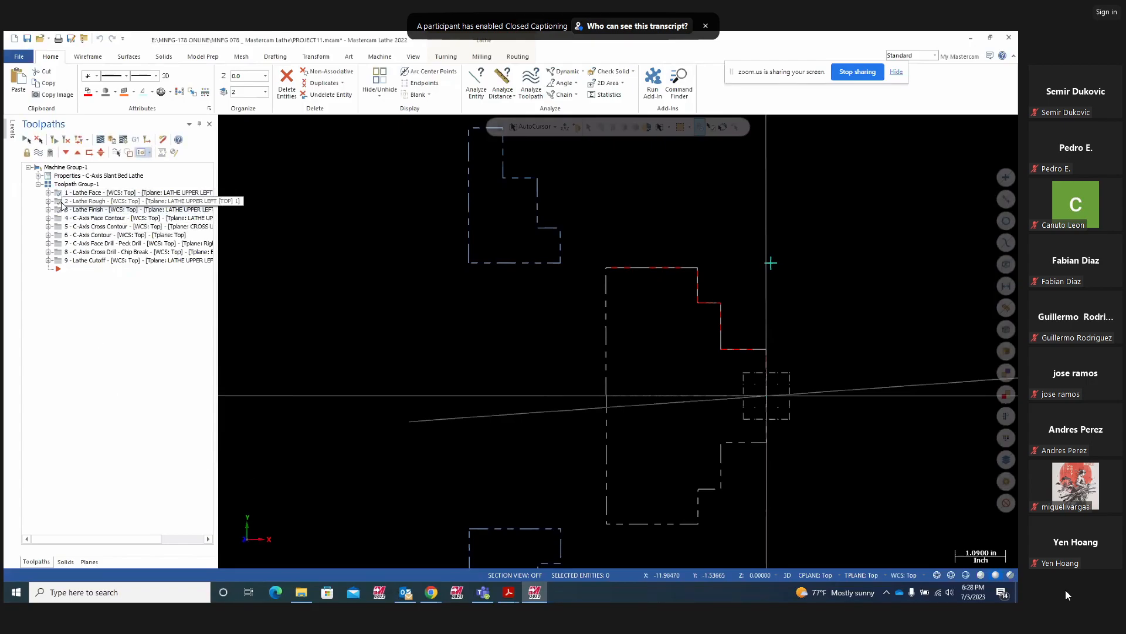
click(121, 152)
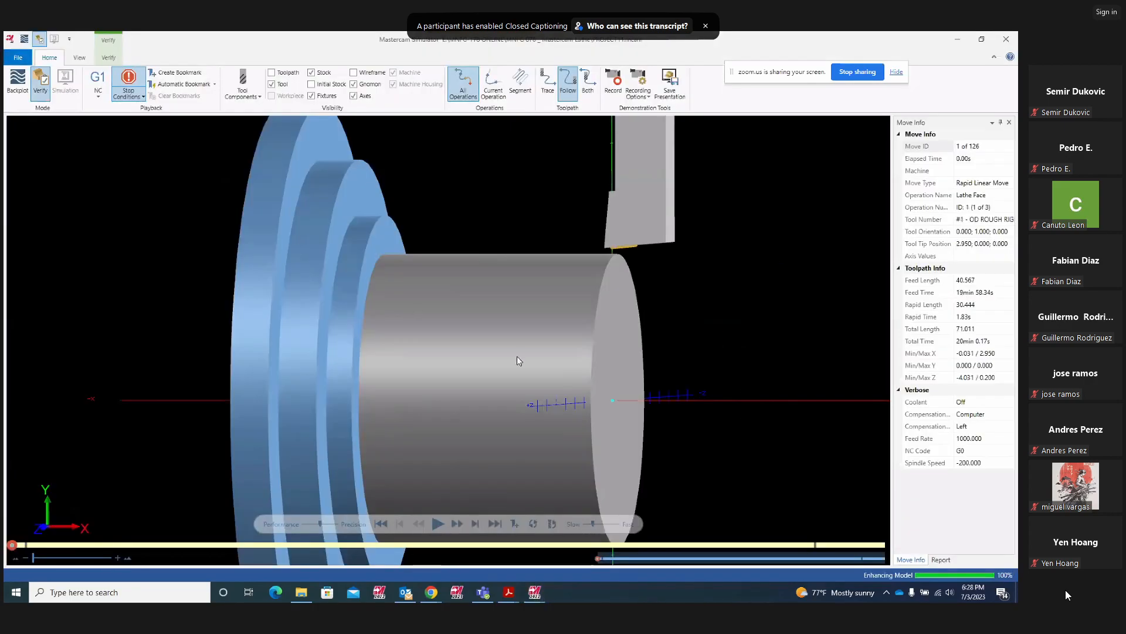
click(437, 524)
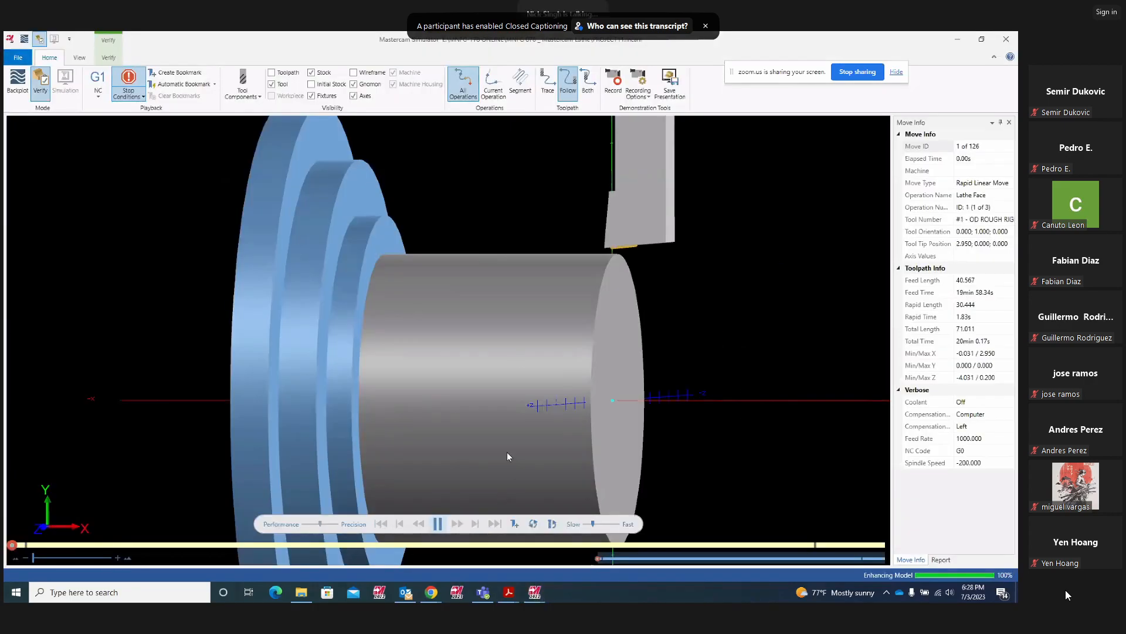
click(438, 522)
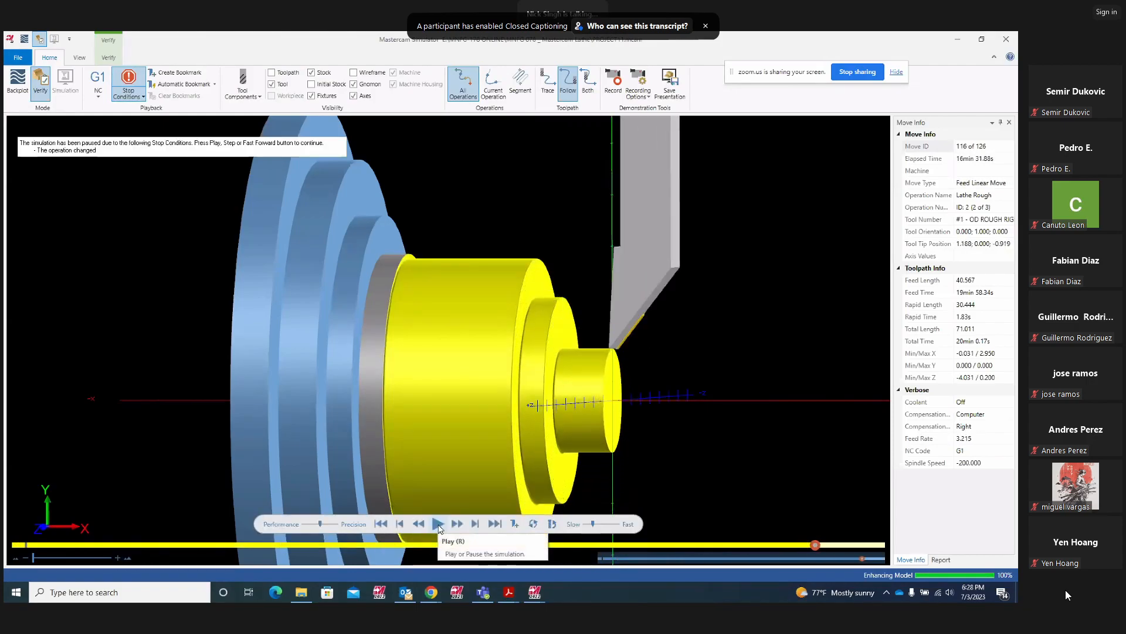
click(438, 525)
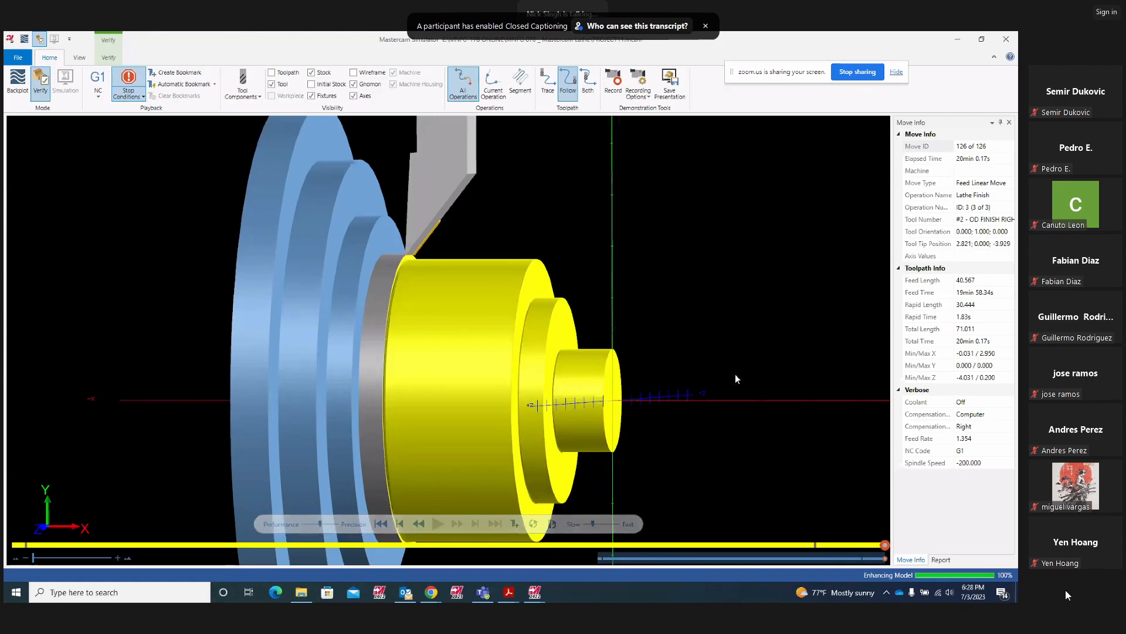
middle_drag(734, 330, 694, 338)
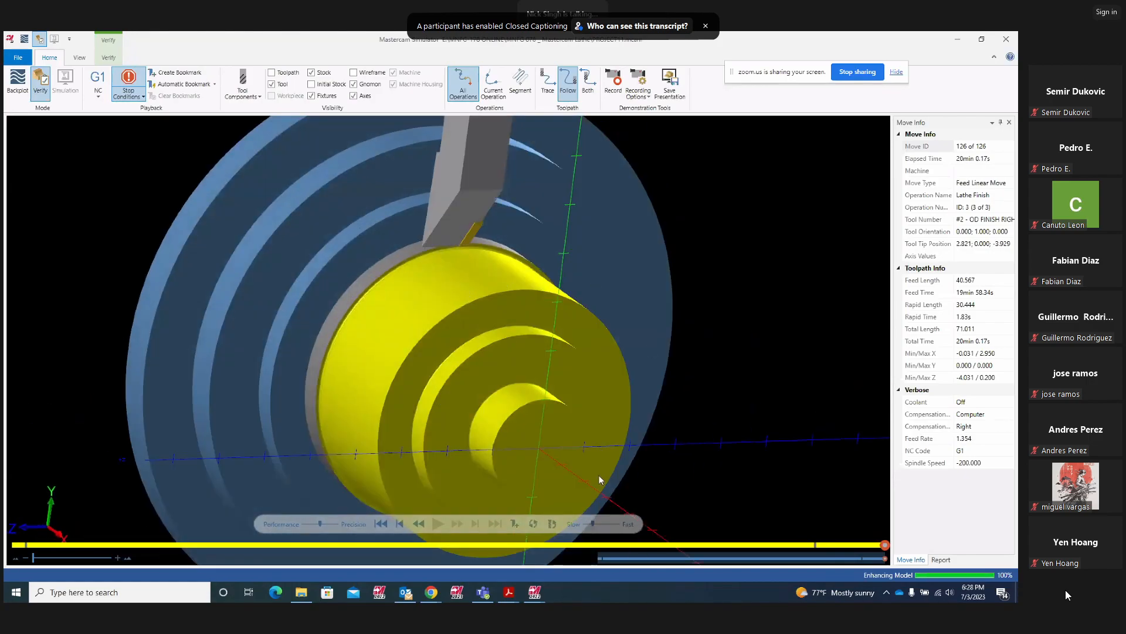
click(1006, 40)
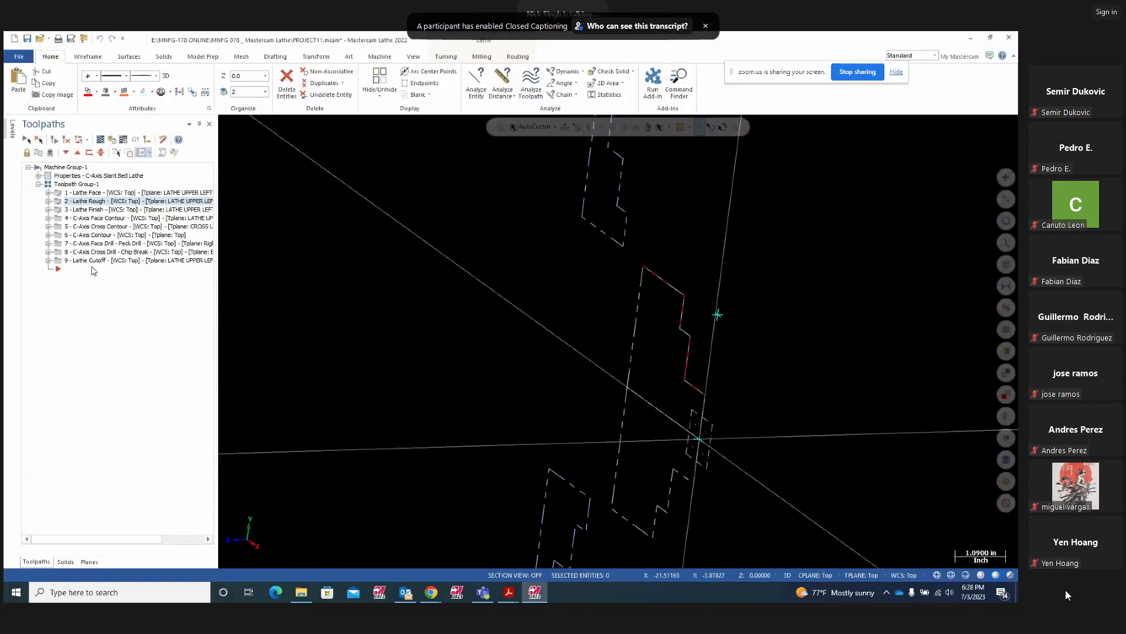
Make level 1 the main level and hide level 2
click(12, 129)
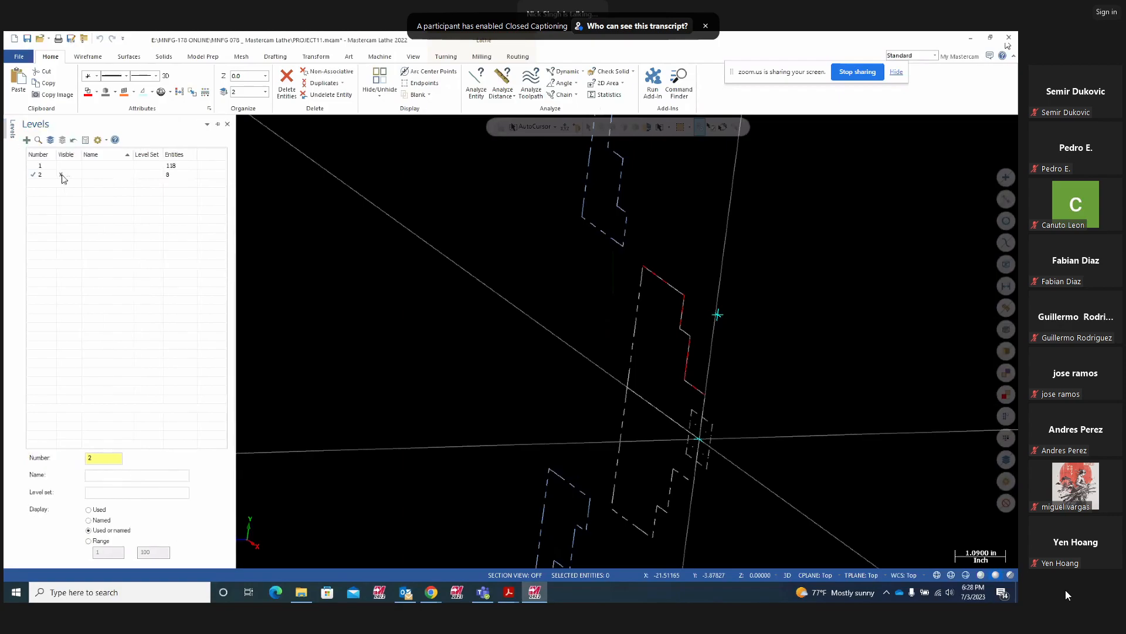
click(37, 166)
click(64, 175)
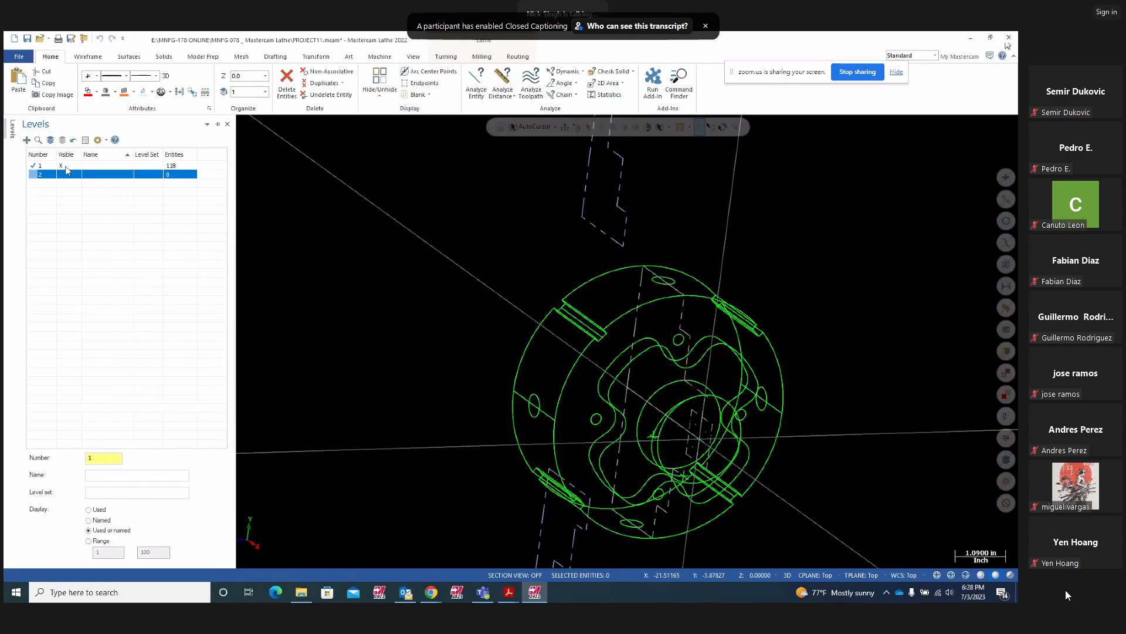
Examine the part's contour, slots and holes from several angles, and return to the Top (WCS) view
middle_drag(486, 298, 651, 364)
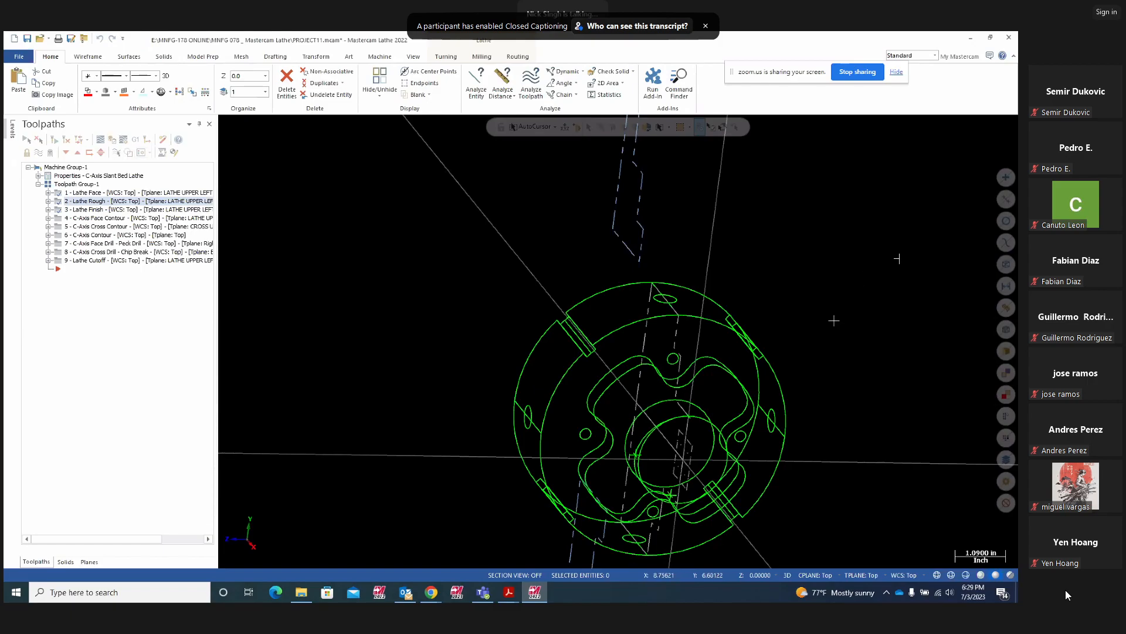
middle_drag(813, 379, 852, 318)
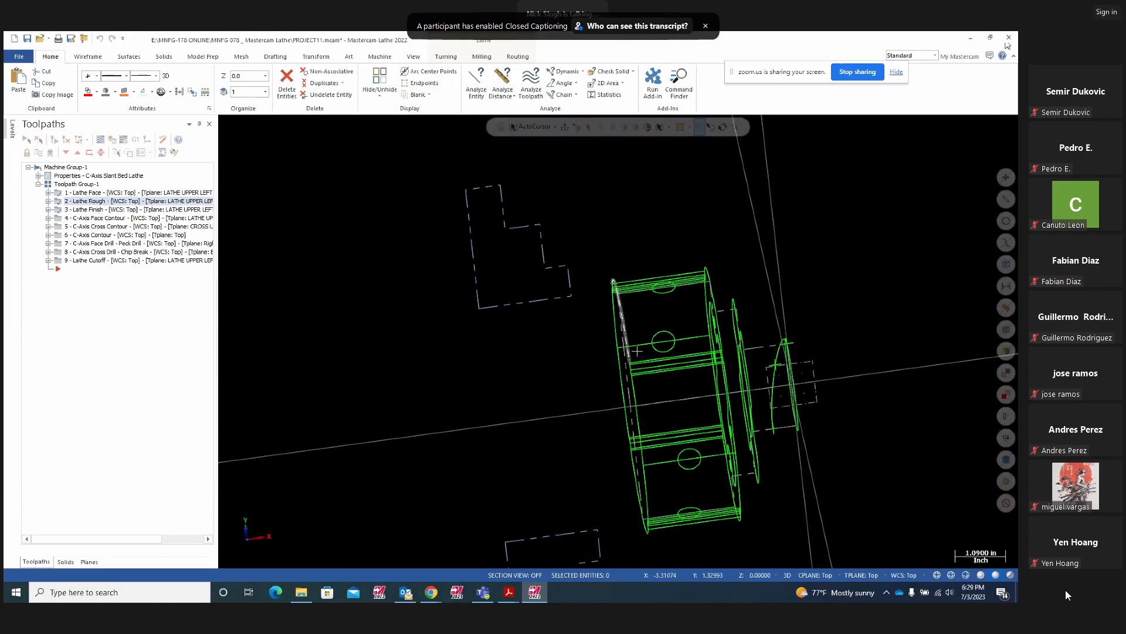
middle_drag(383, 395, 352, 372)
middle_drag(821, 328, 764, 335)
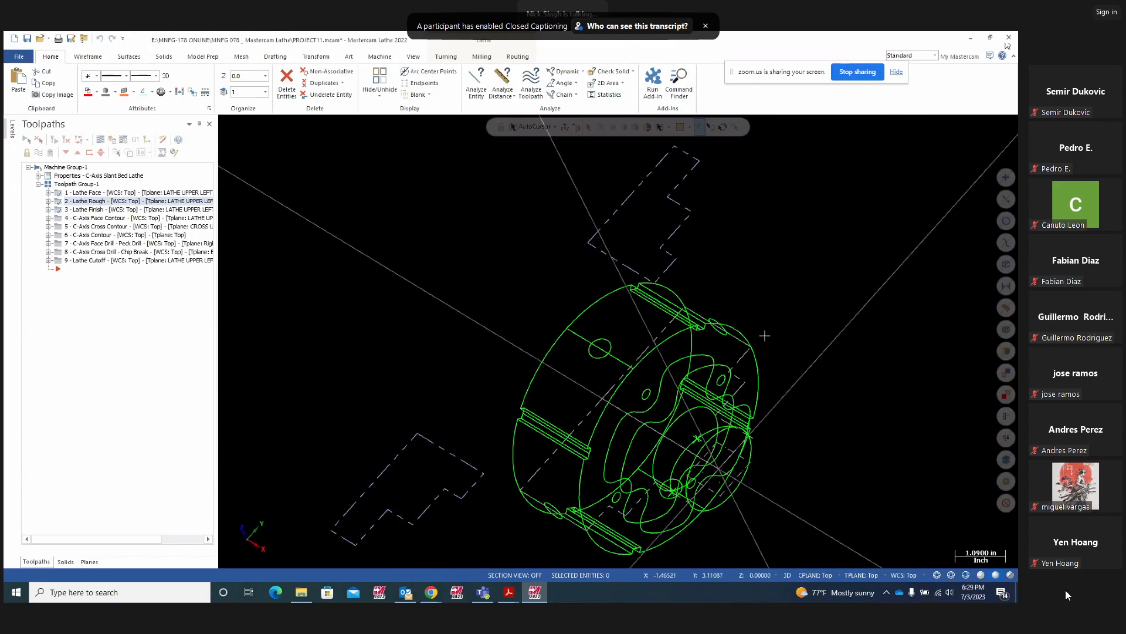
right_click(796, 276)
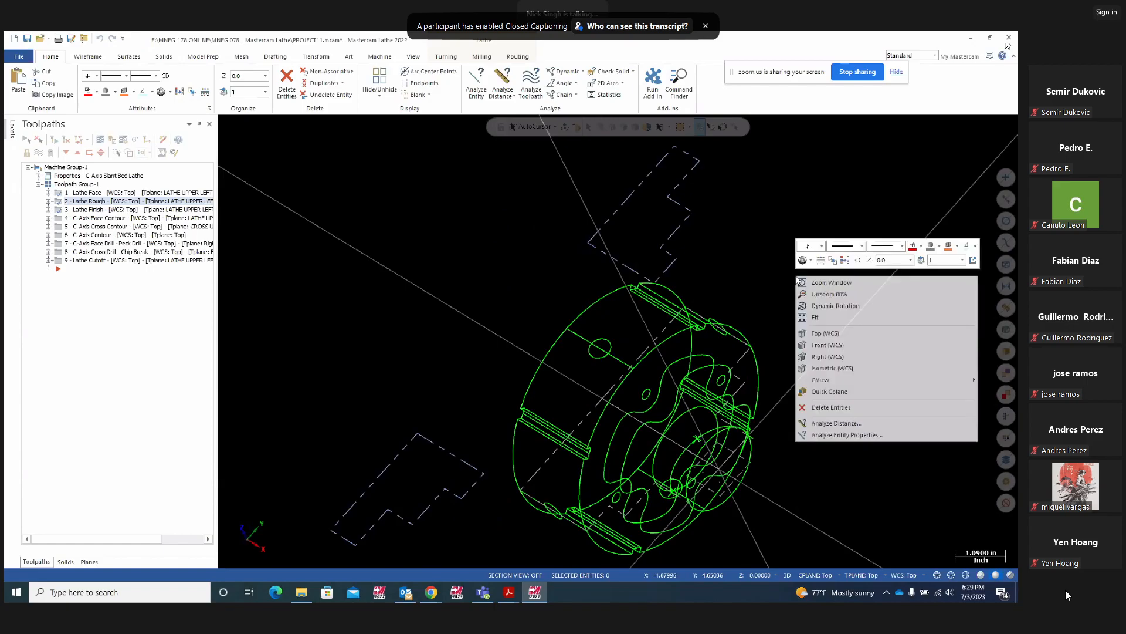
click(765, 258)
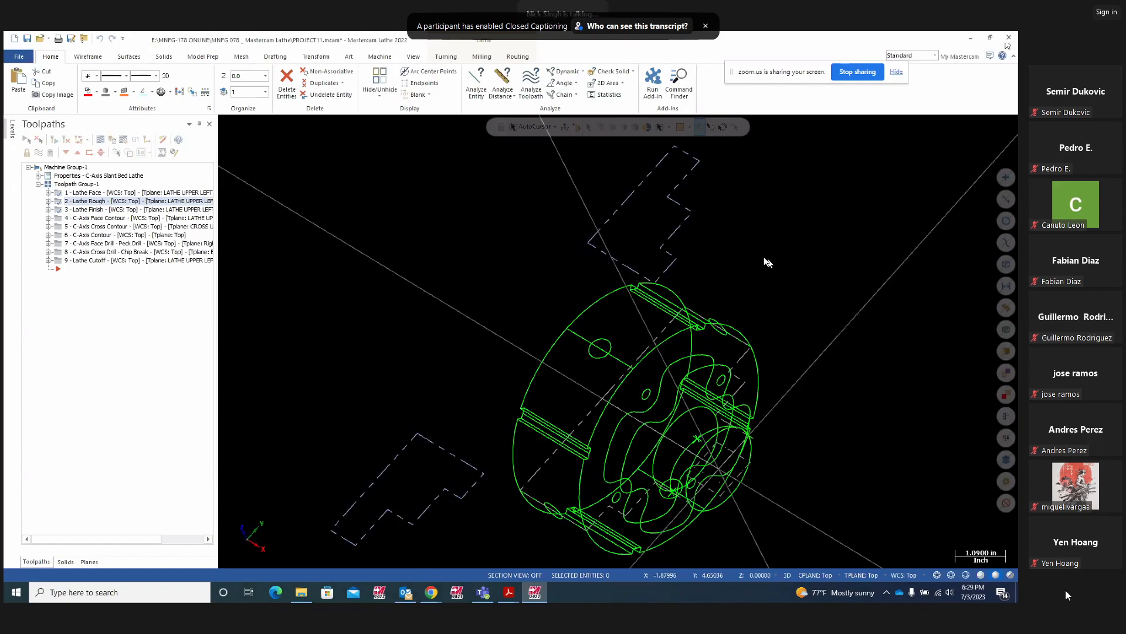
right_click(794, 269)
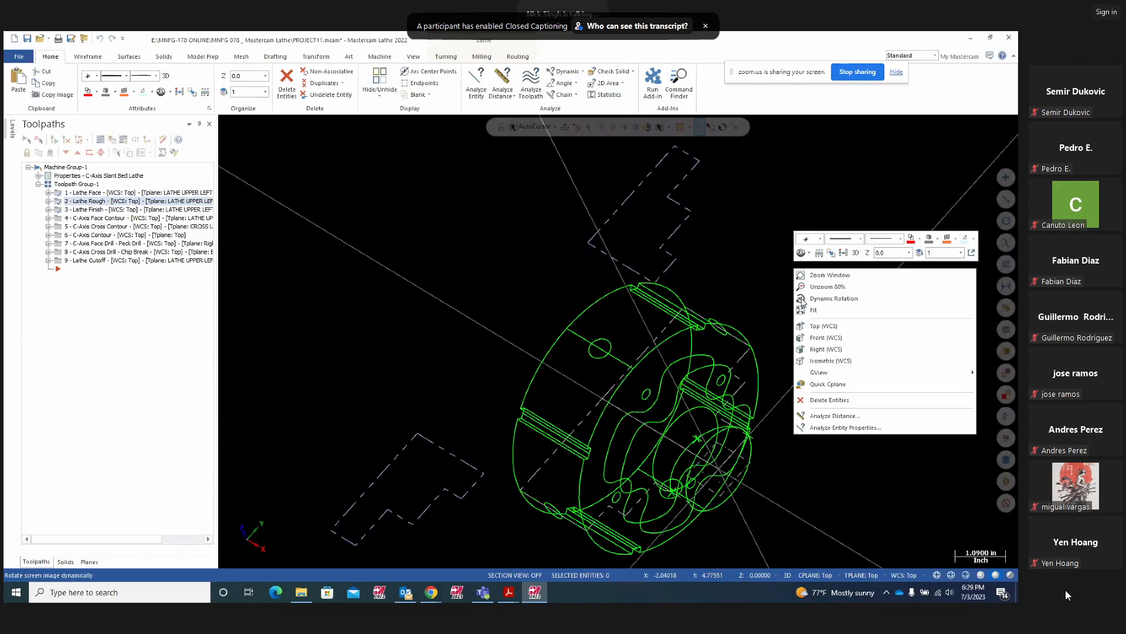
click(813, 325)
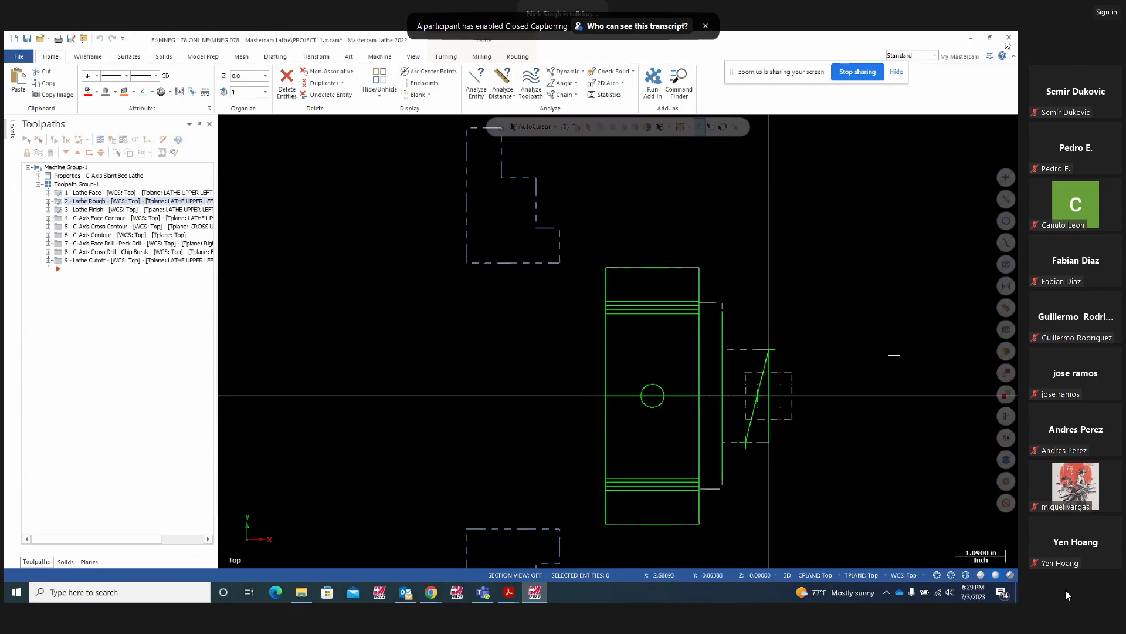
scroll(874, 352, up, 3)
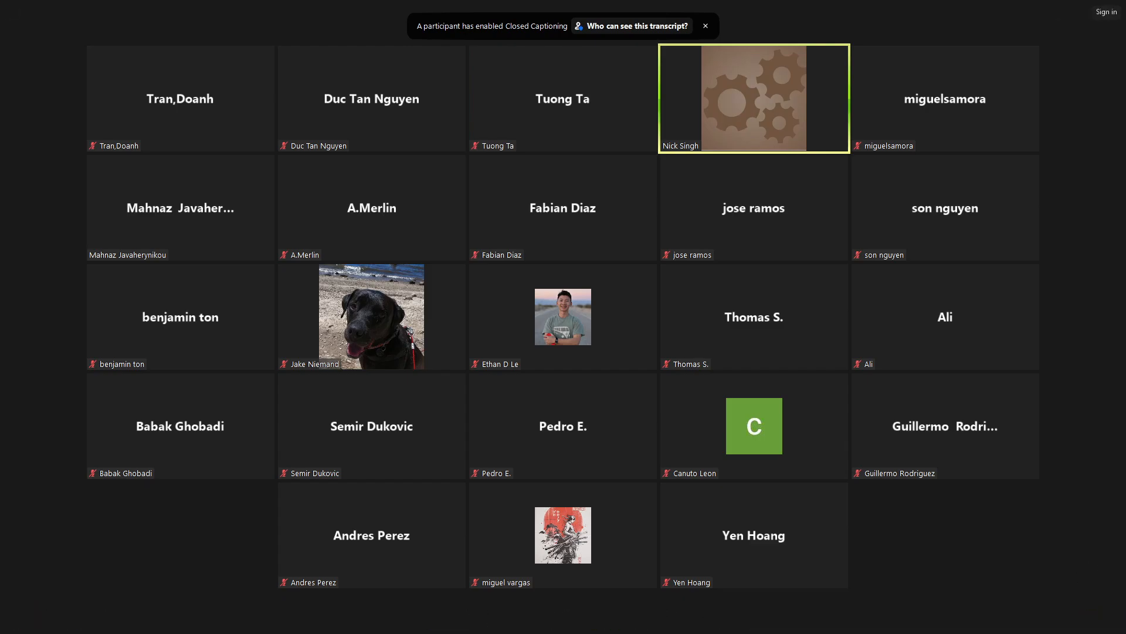
Switch to the OBS window with the recording controls
key(alt+Tab)
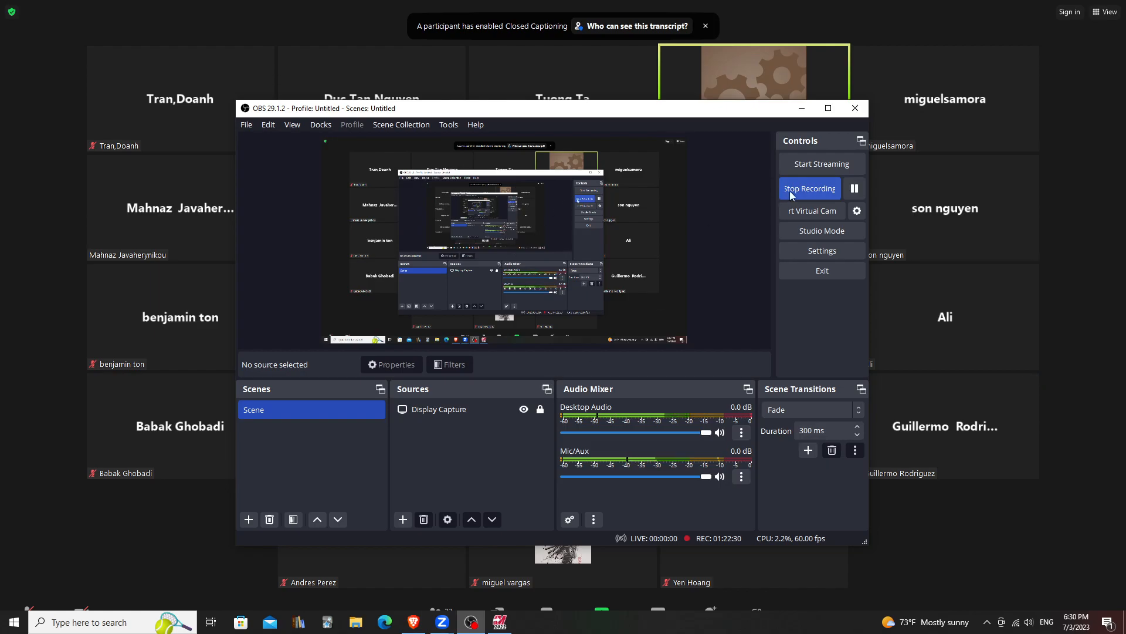